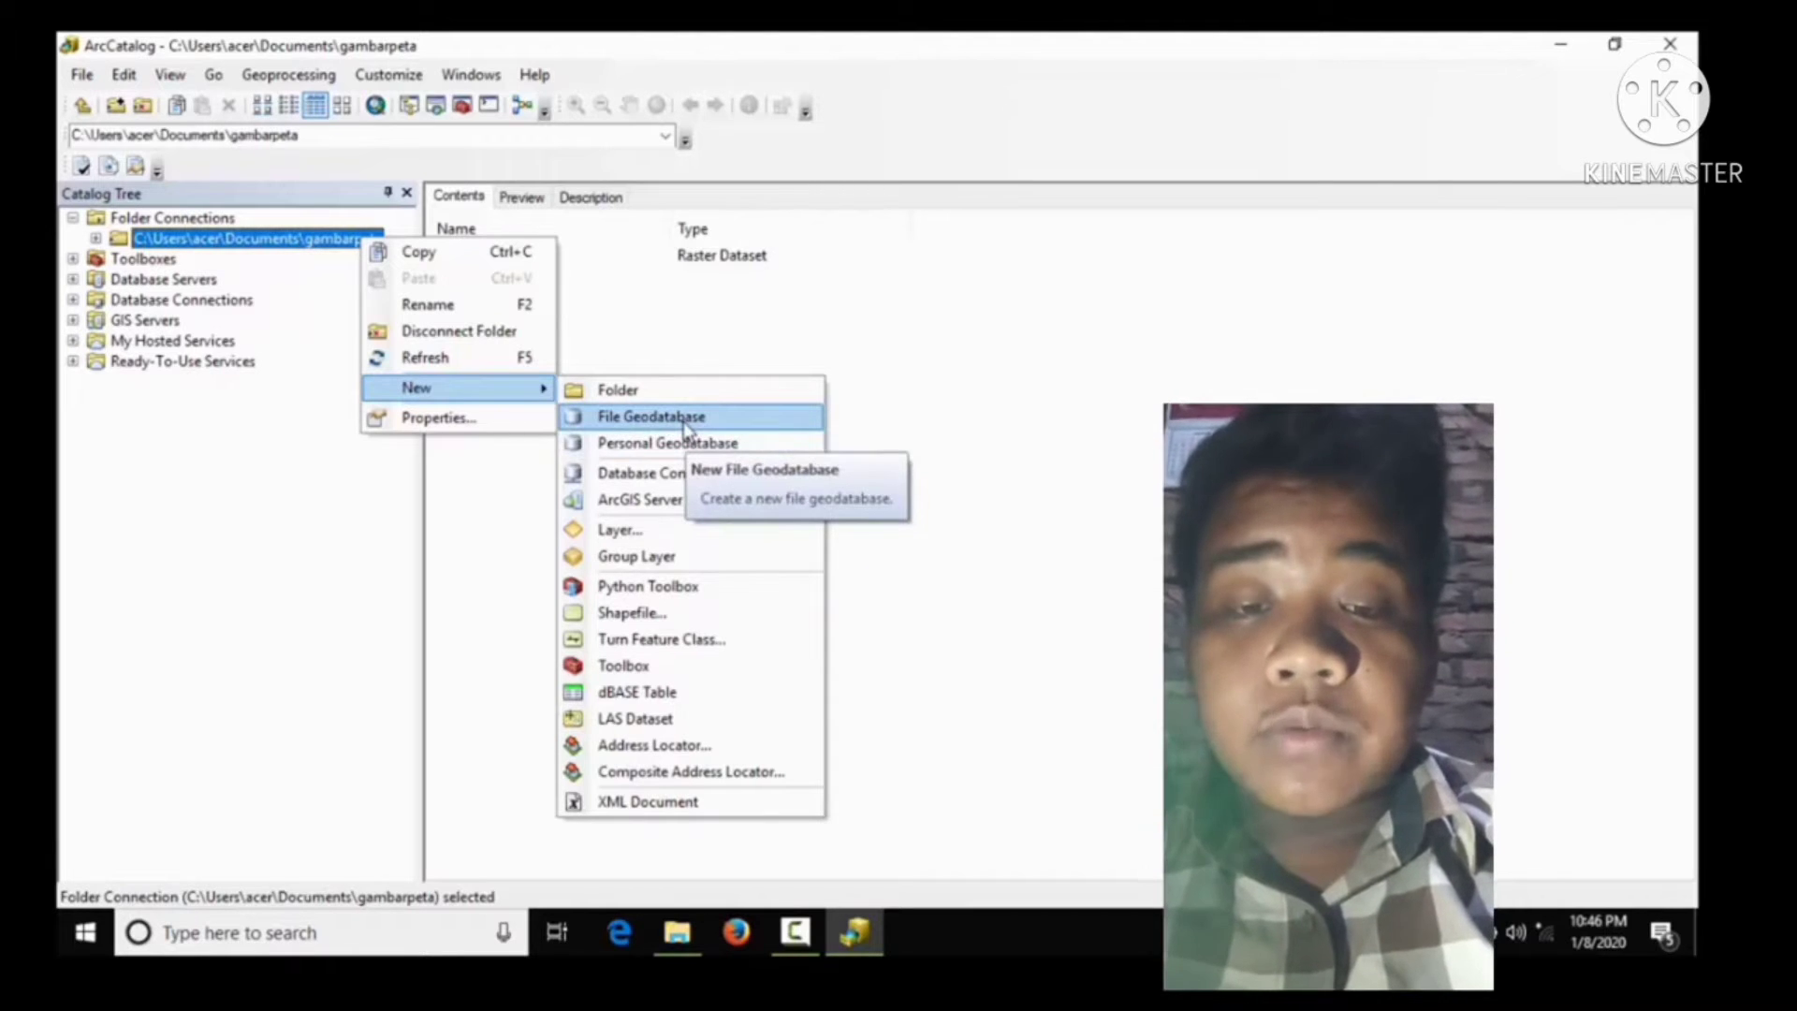
Step: Create a new file geodatabase named peta in the gambarpeta folder
left_click(689, 425)
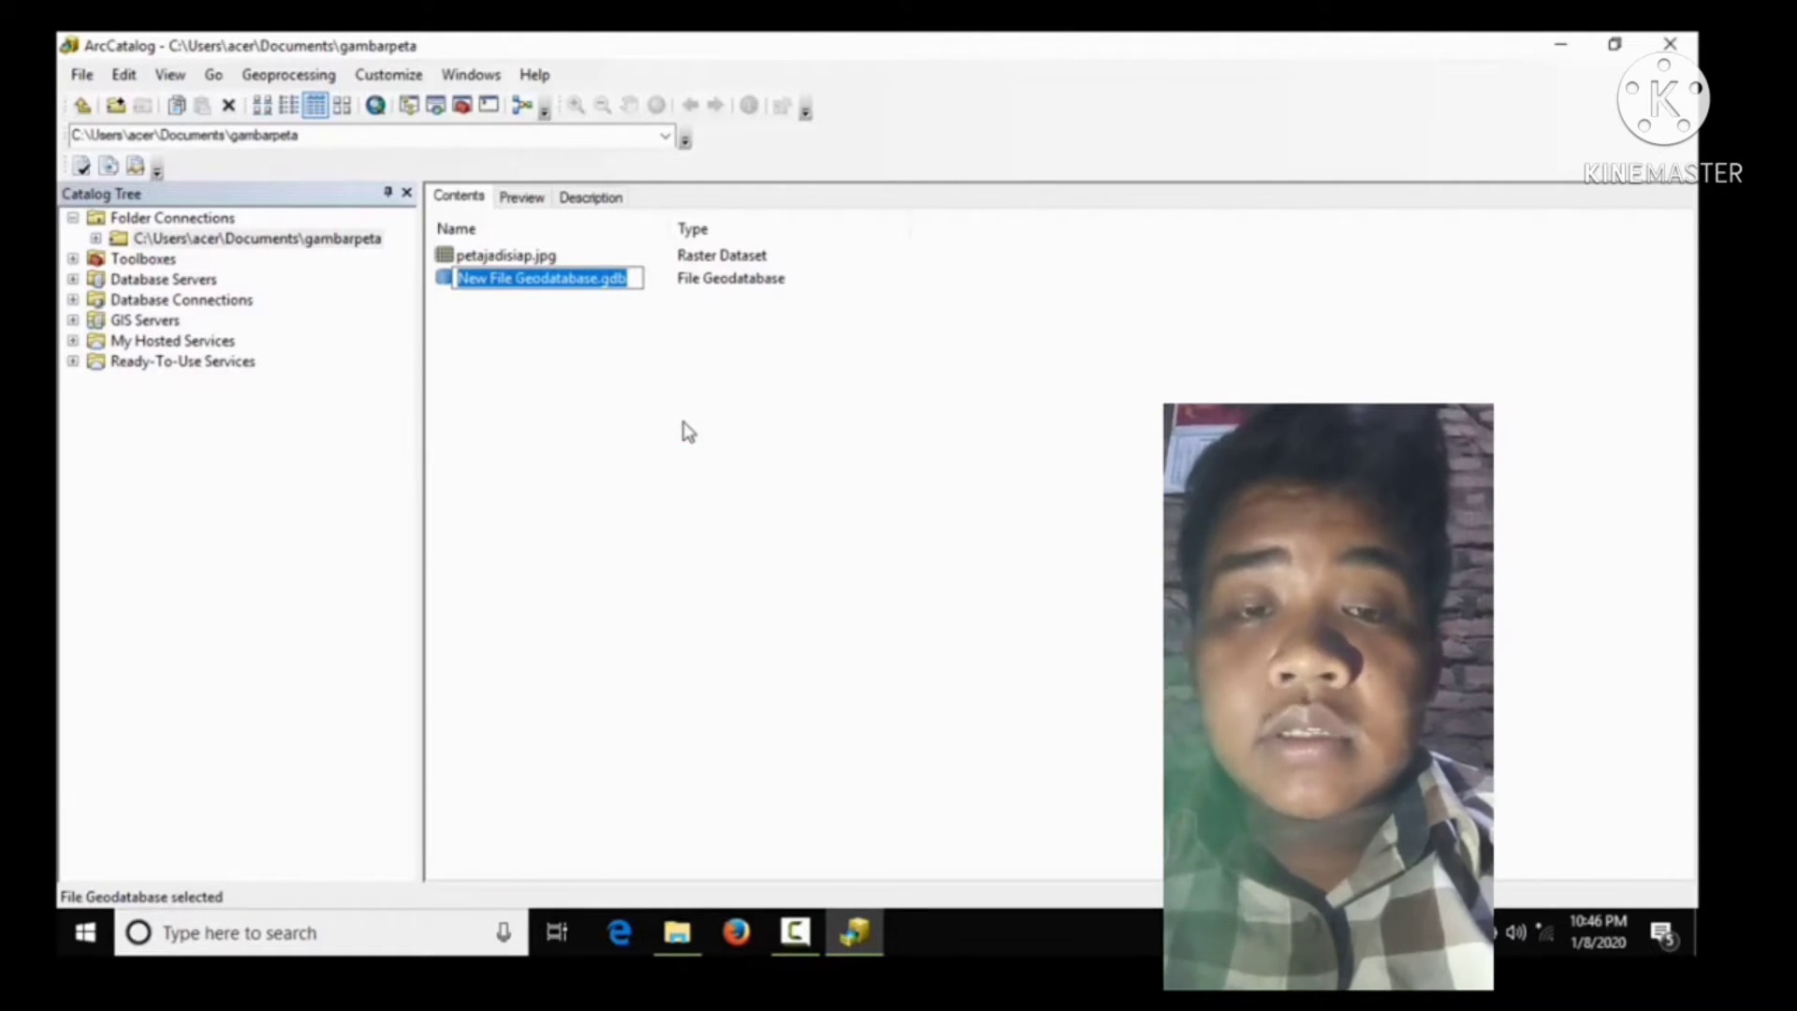
type("peta")
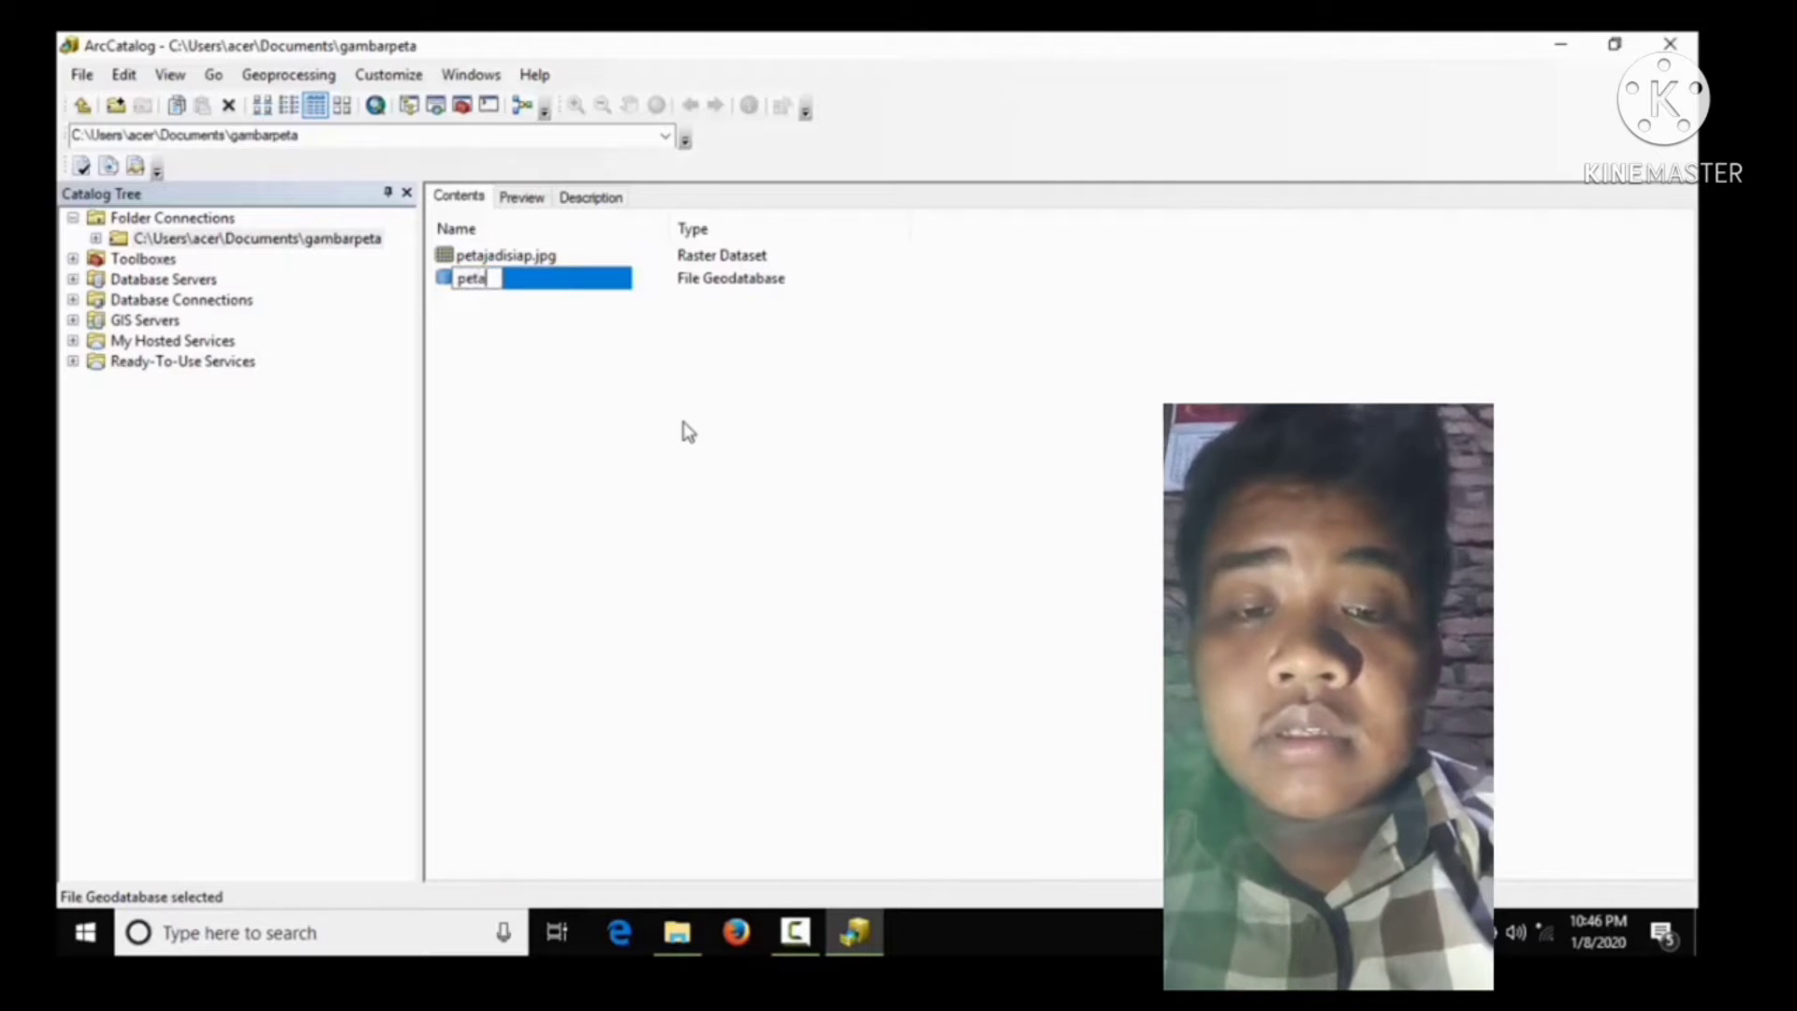
key("Return")
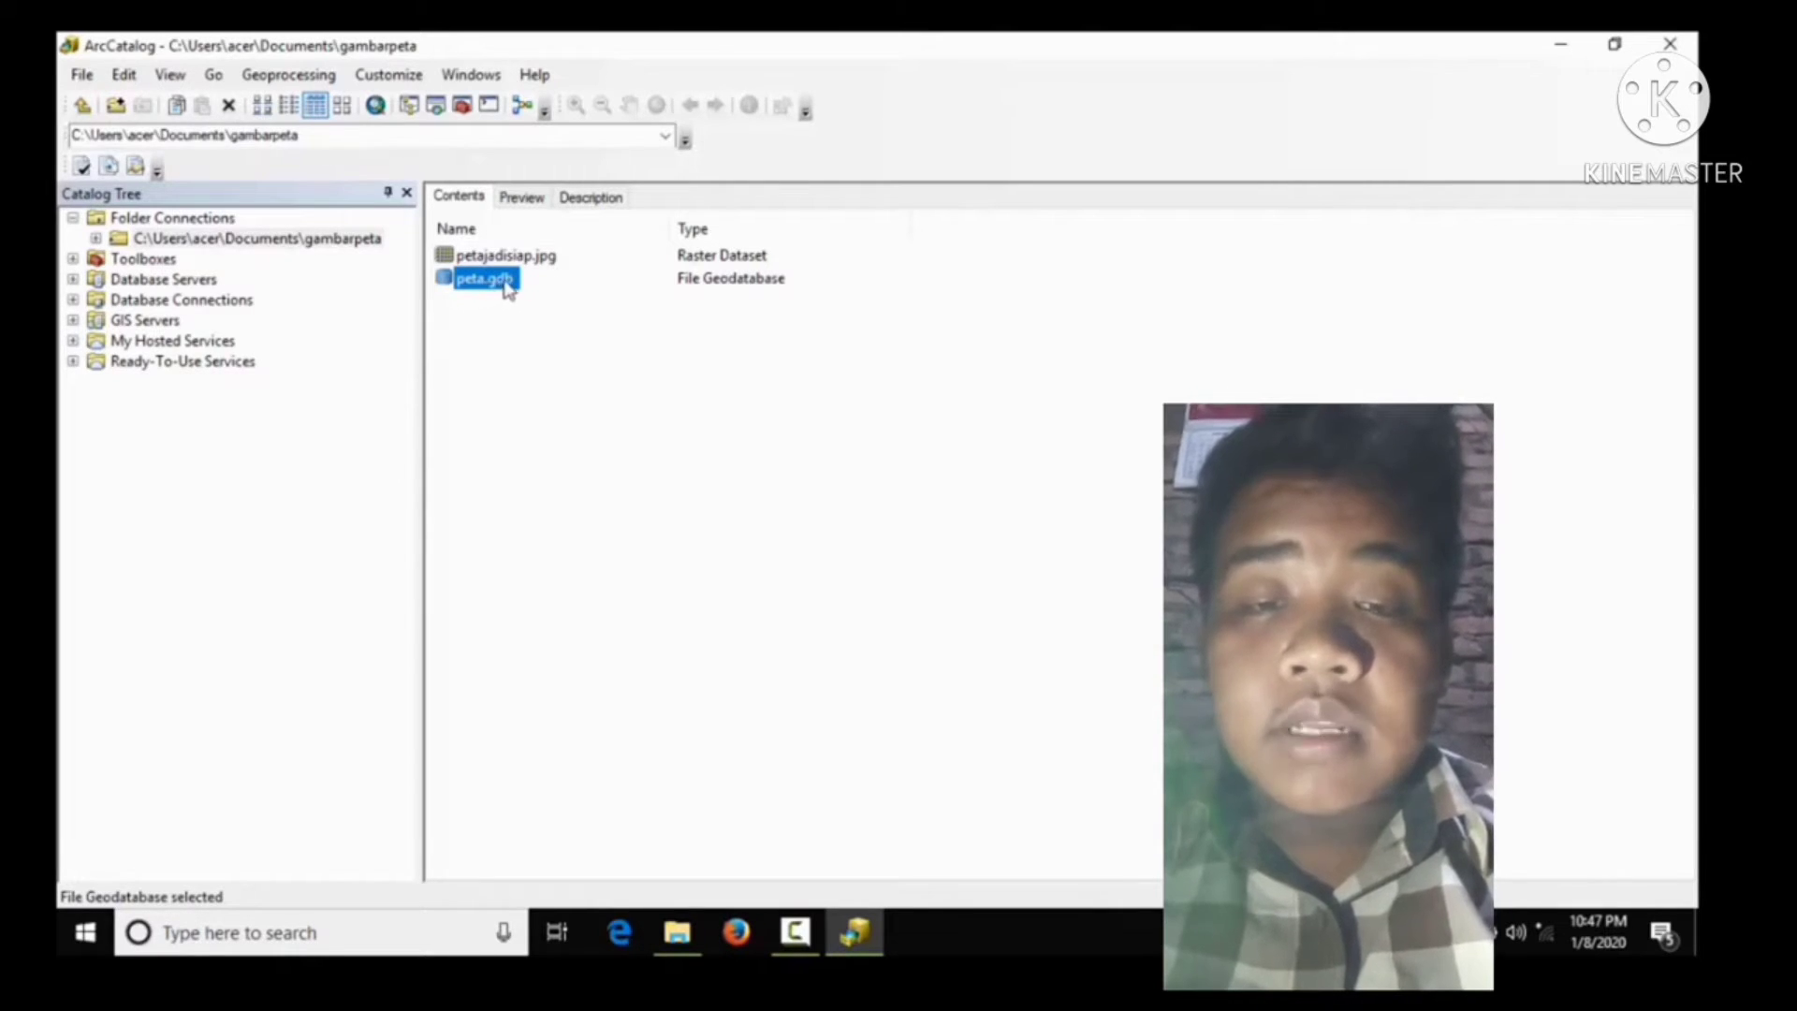
Step: Start a new feature dataset inside the peta.gdb geodatabase and name it kawasan
left_click(96, 239)
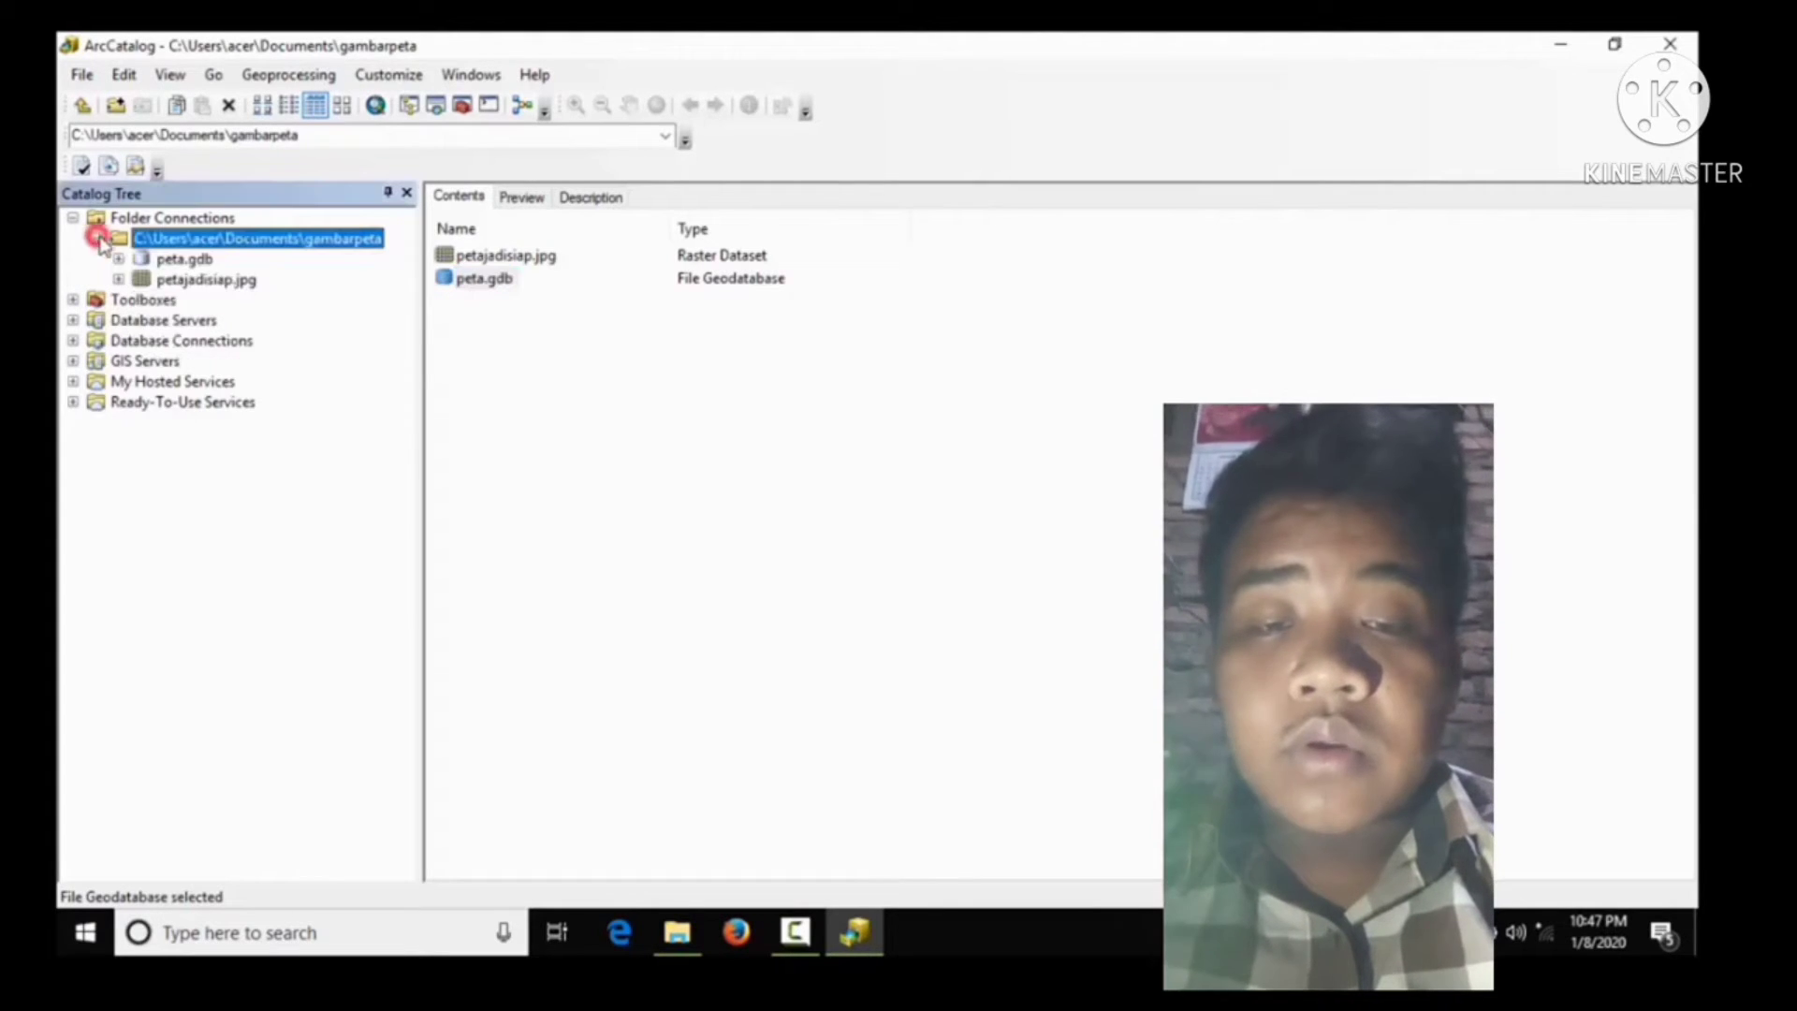
left_click(186, 260)
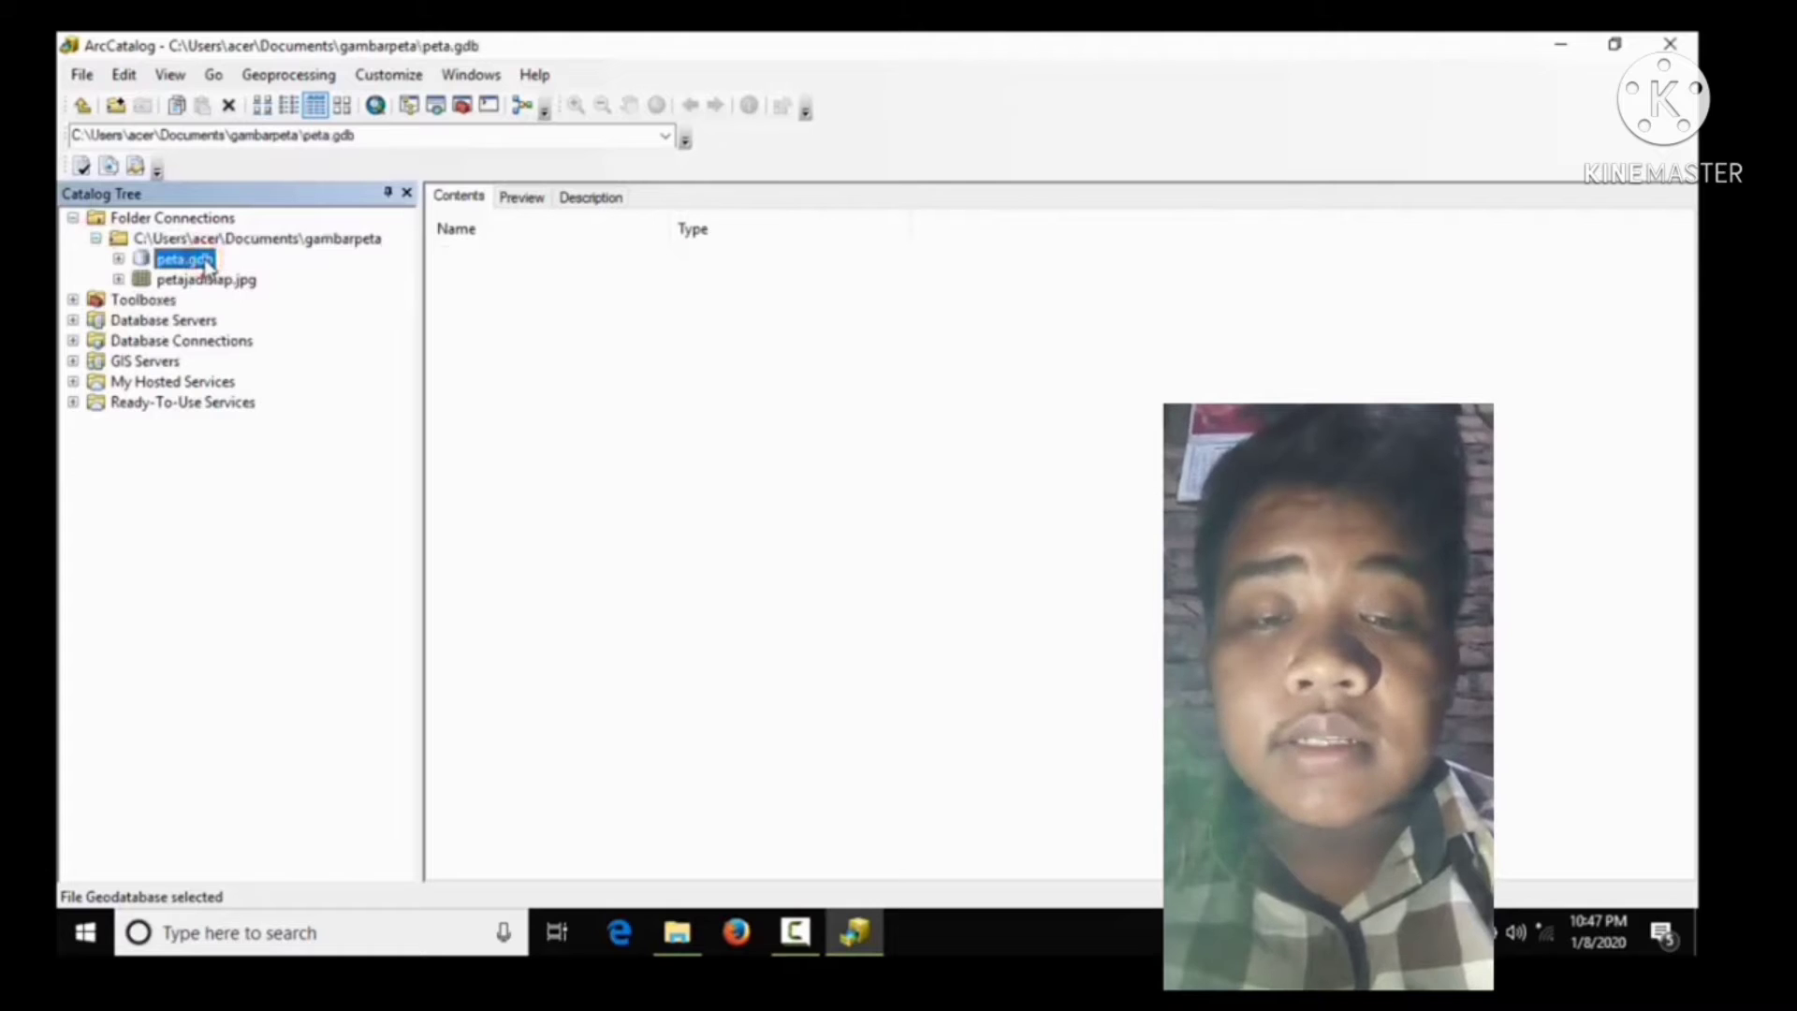
right_click(206, 265)
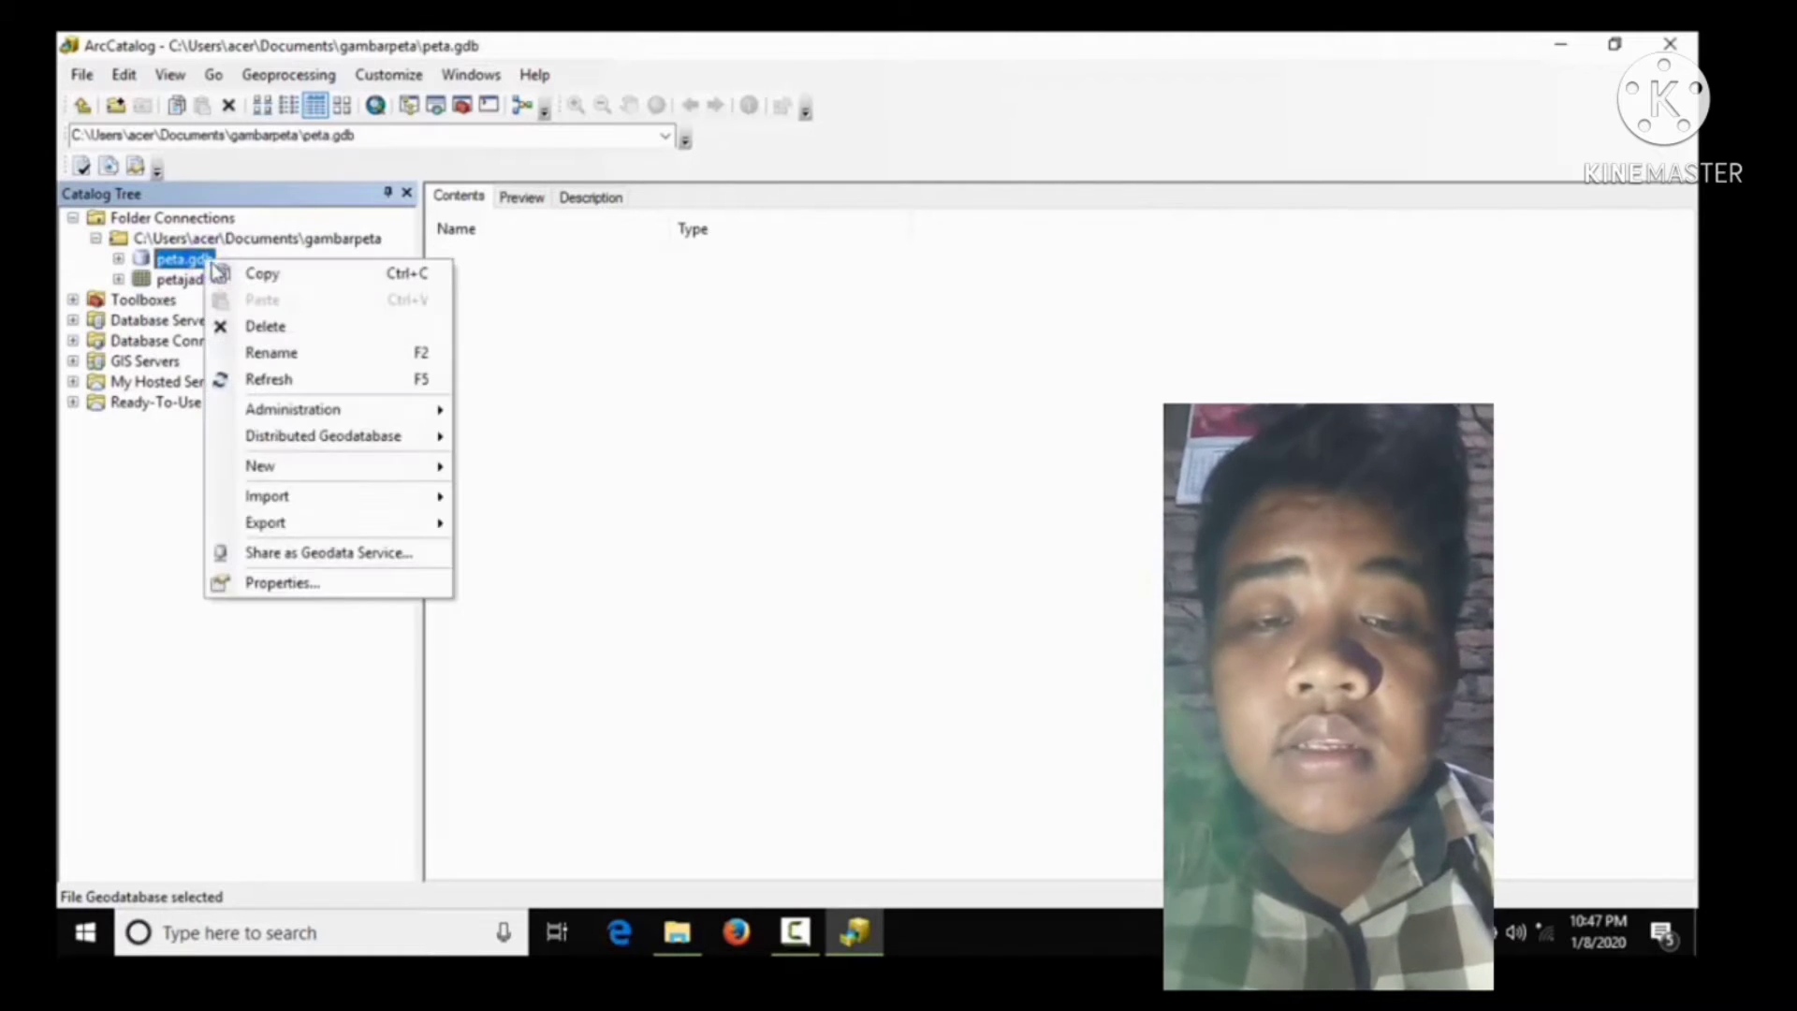
mouse_move(334, 473)
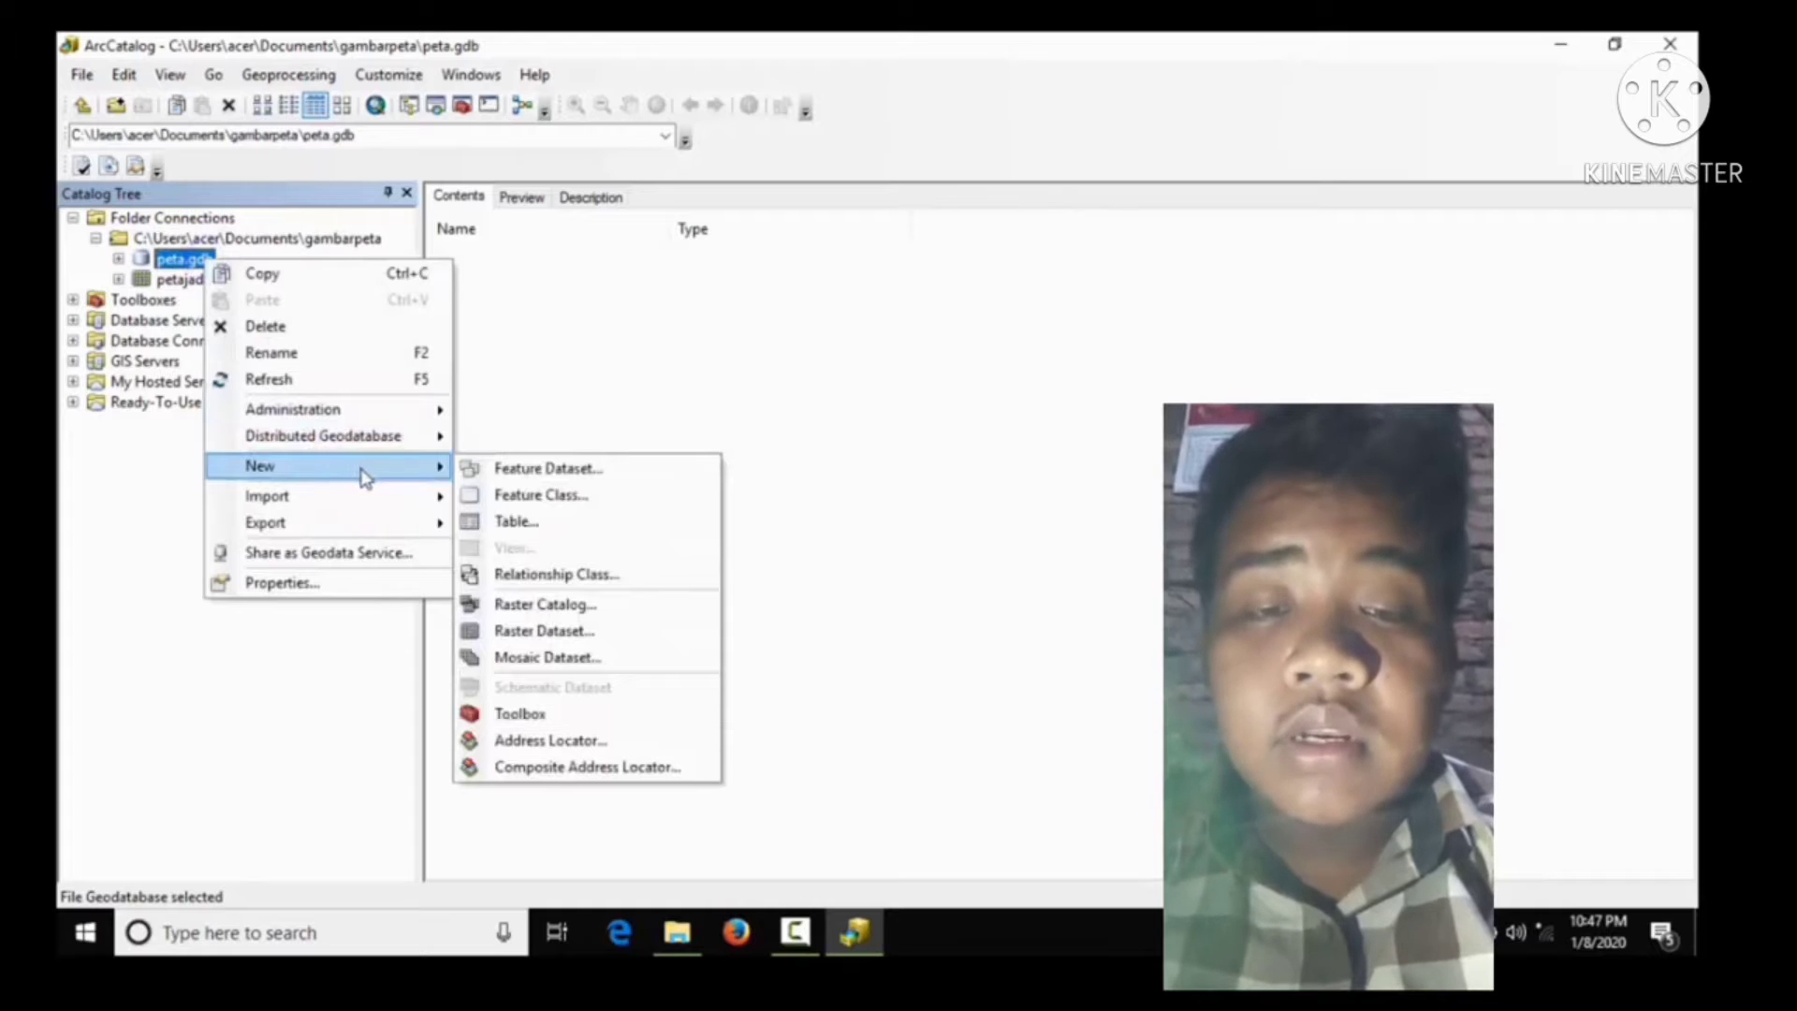
left_click(502, 470)
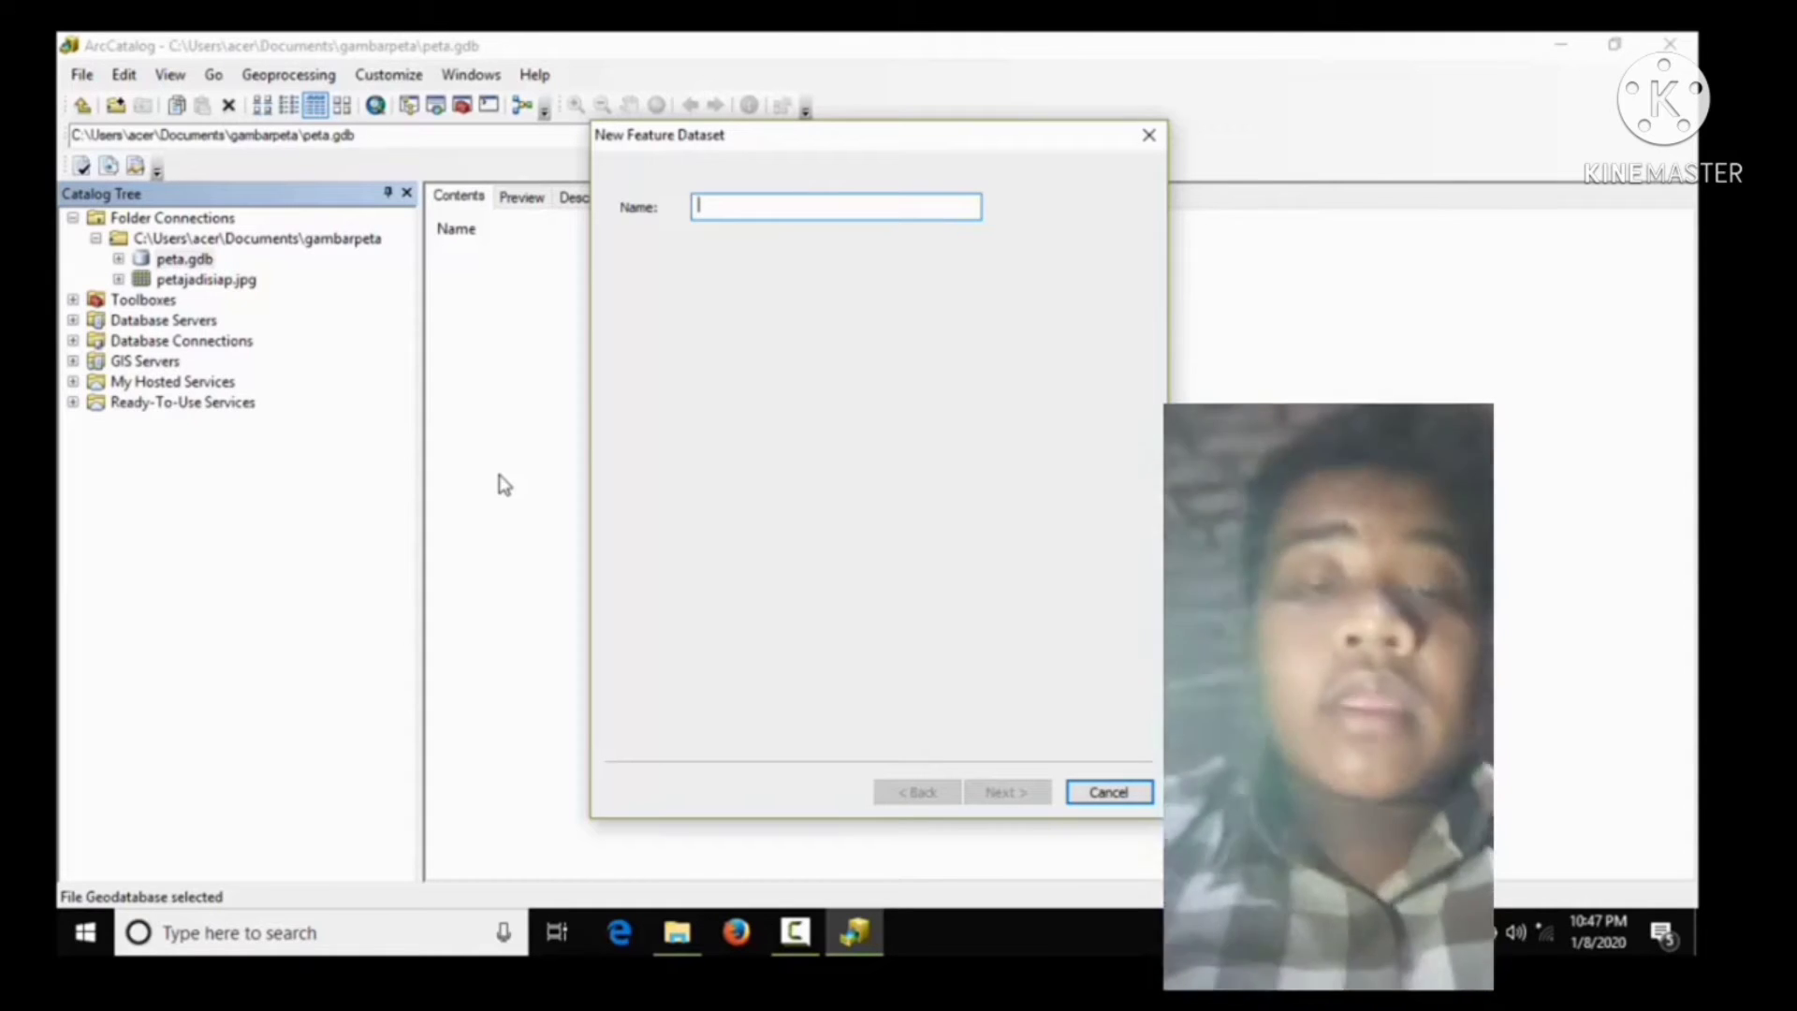
type("kaw")
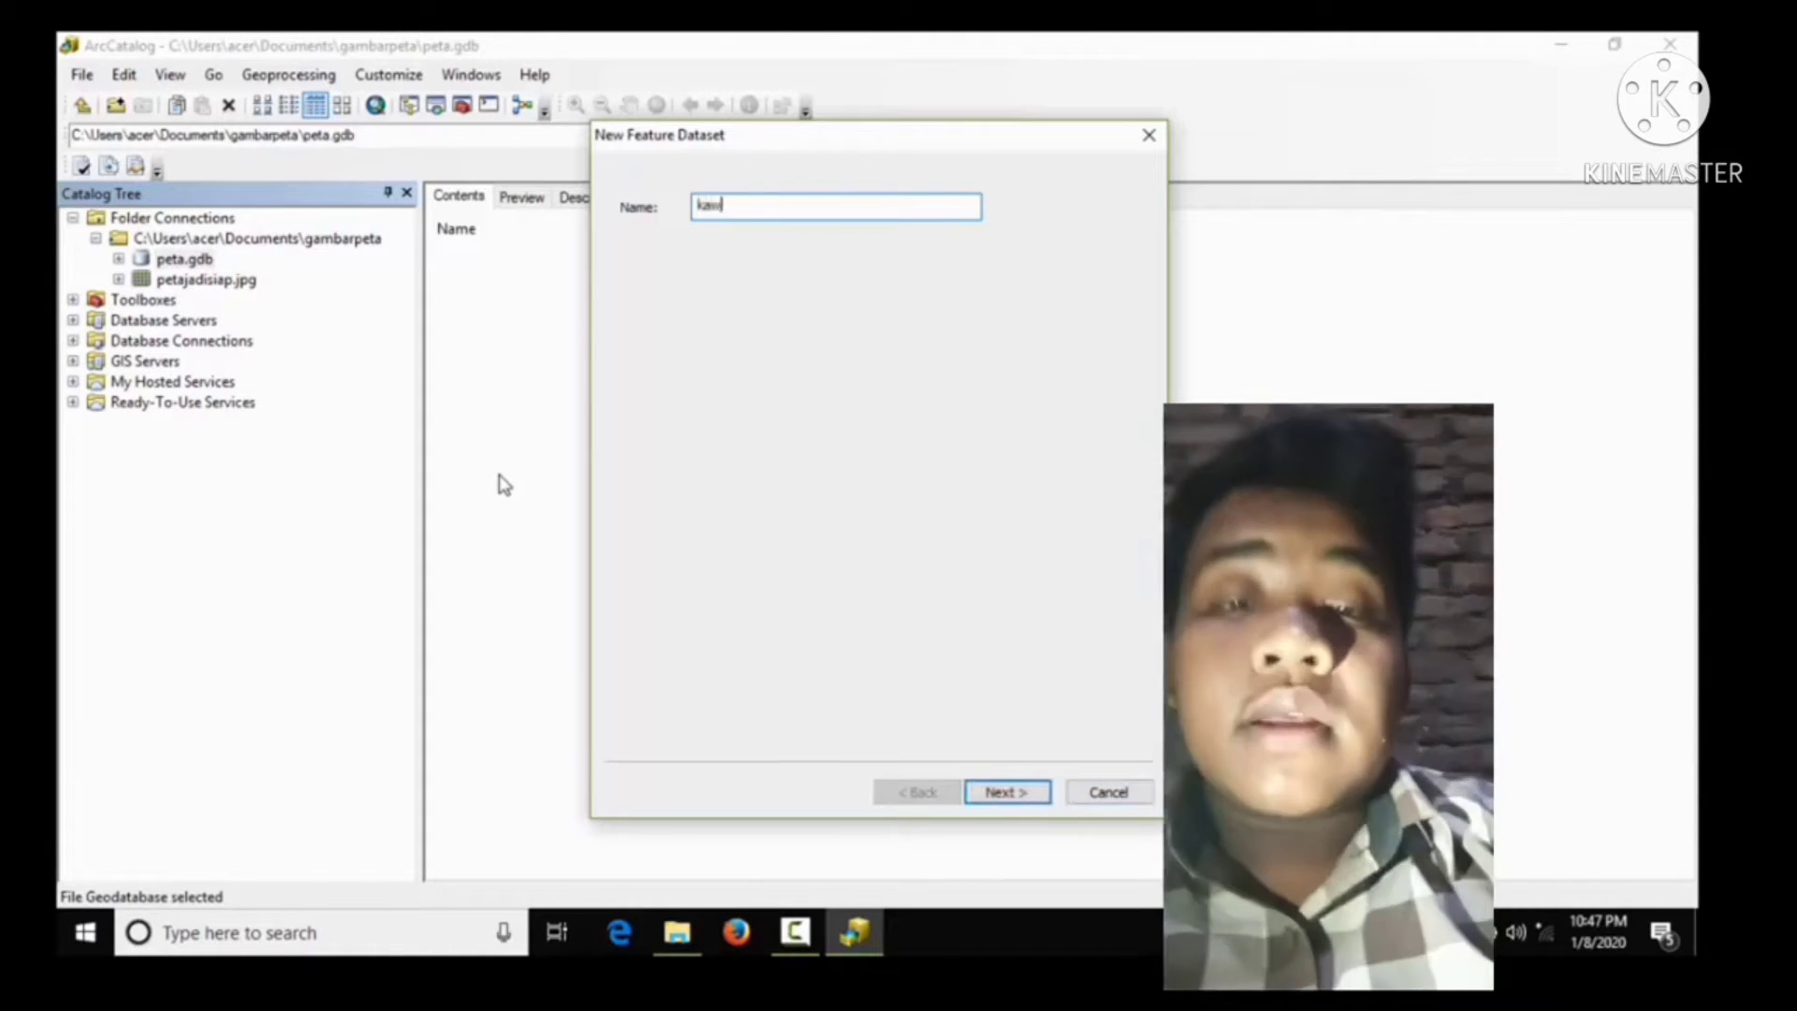
type("asan")
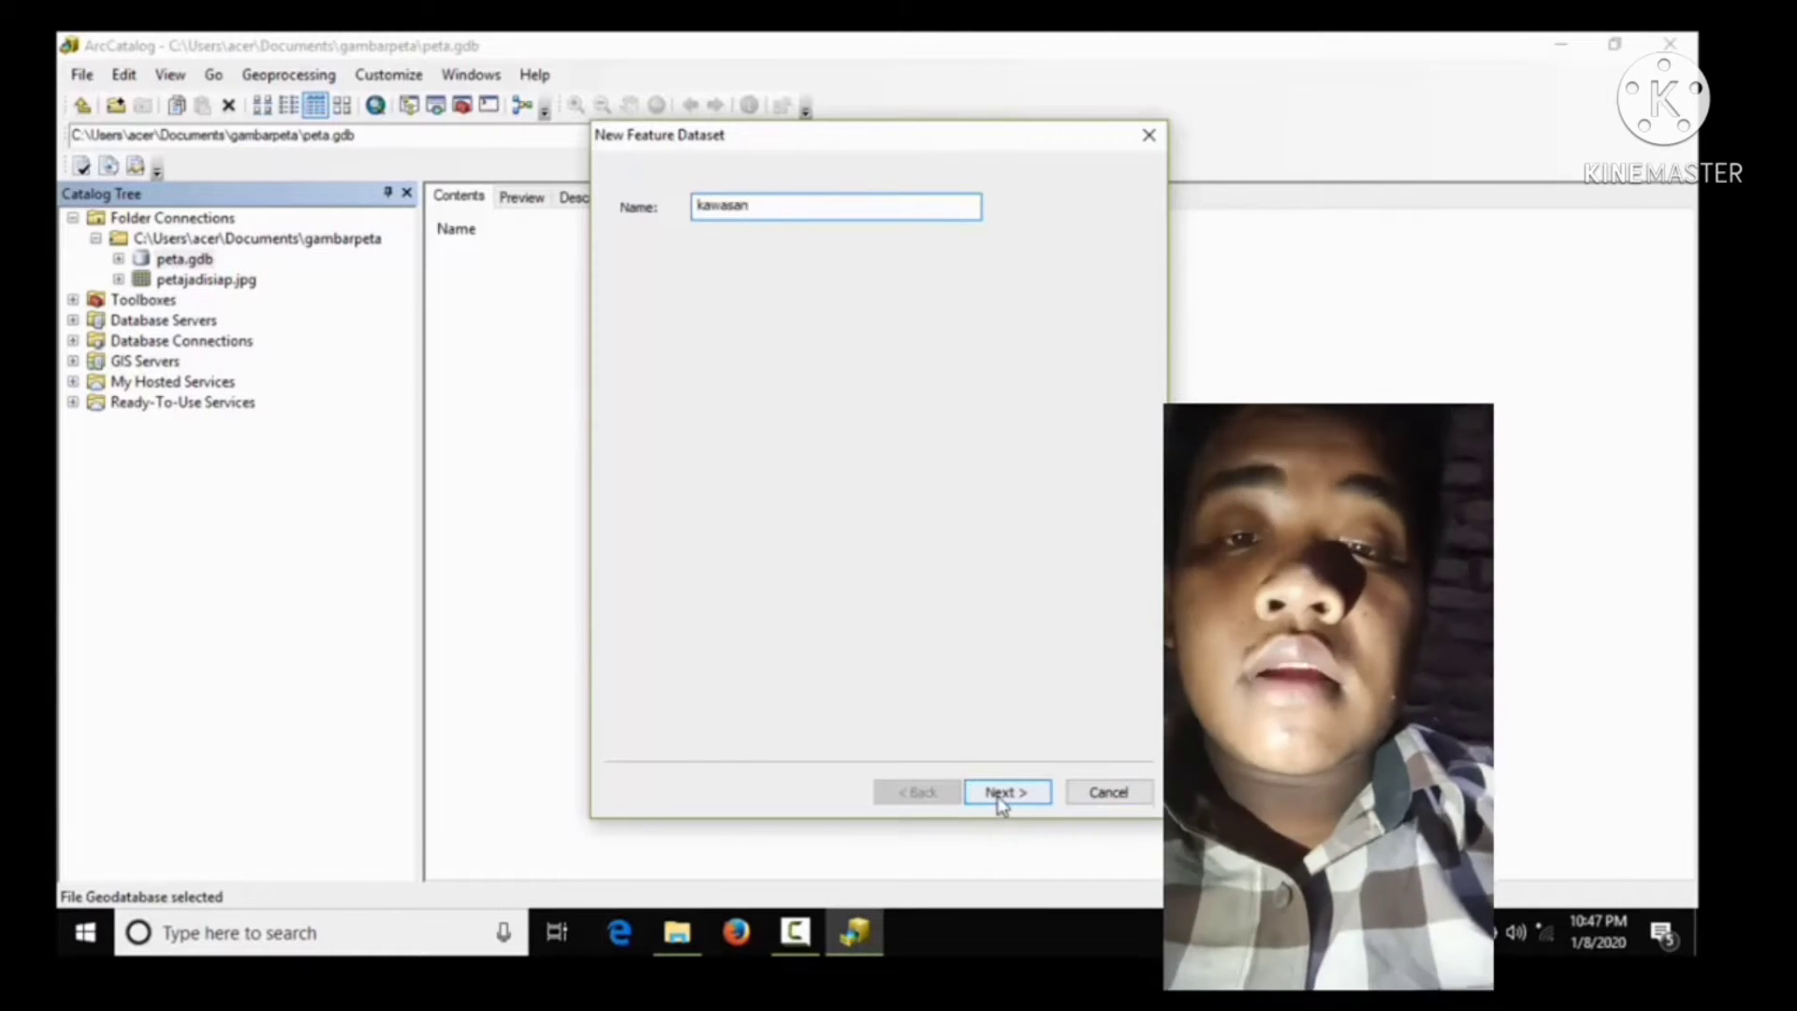
left_click(1002, 796)
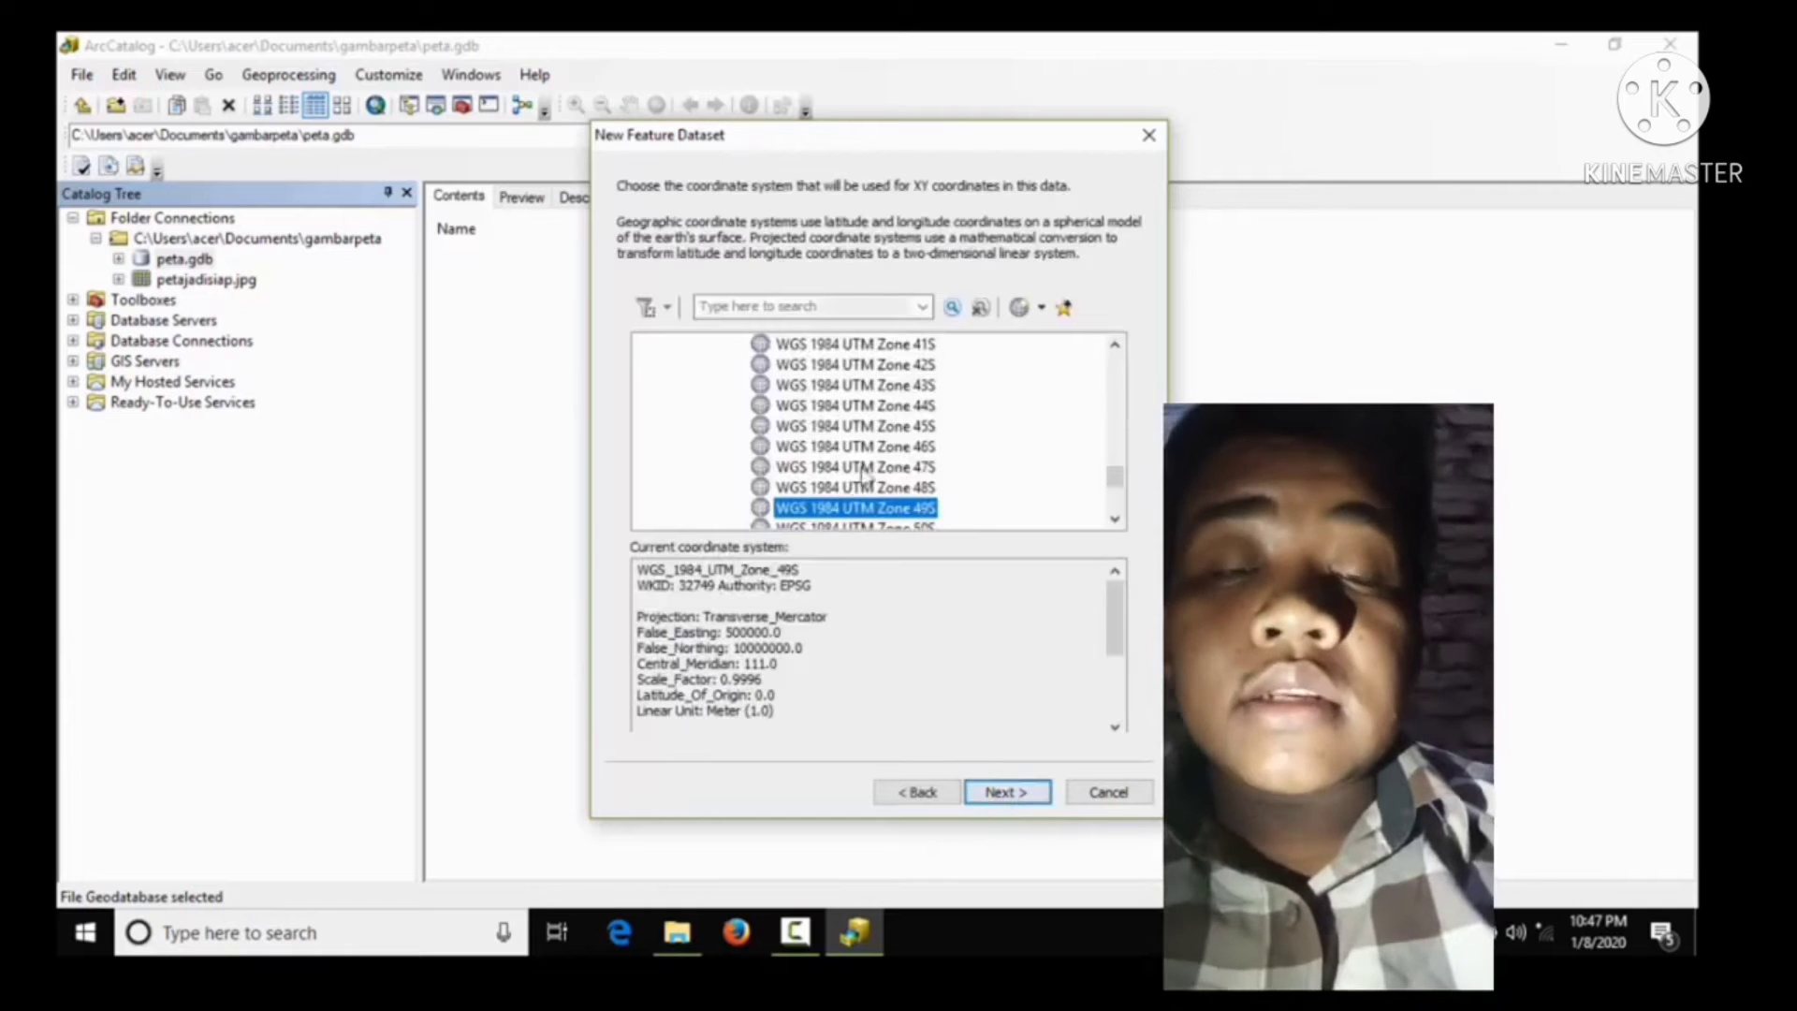
Step: Choose WGS 1984 UTM Zone 49S, under the projected UTM Southern Hemisphere systems, as the kawasan dataset's XY coordinate system
scroll(1124, 475, "down", 1)
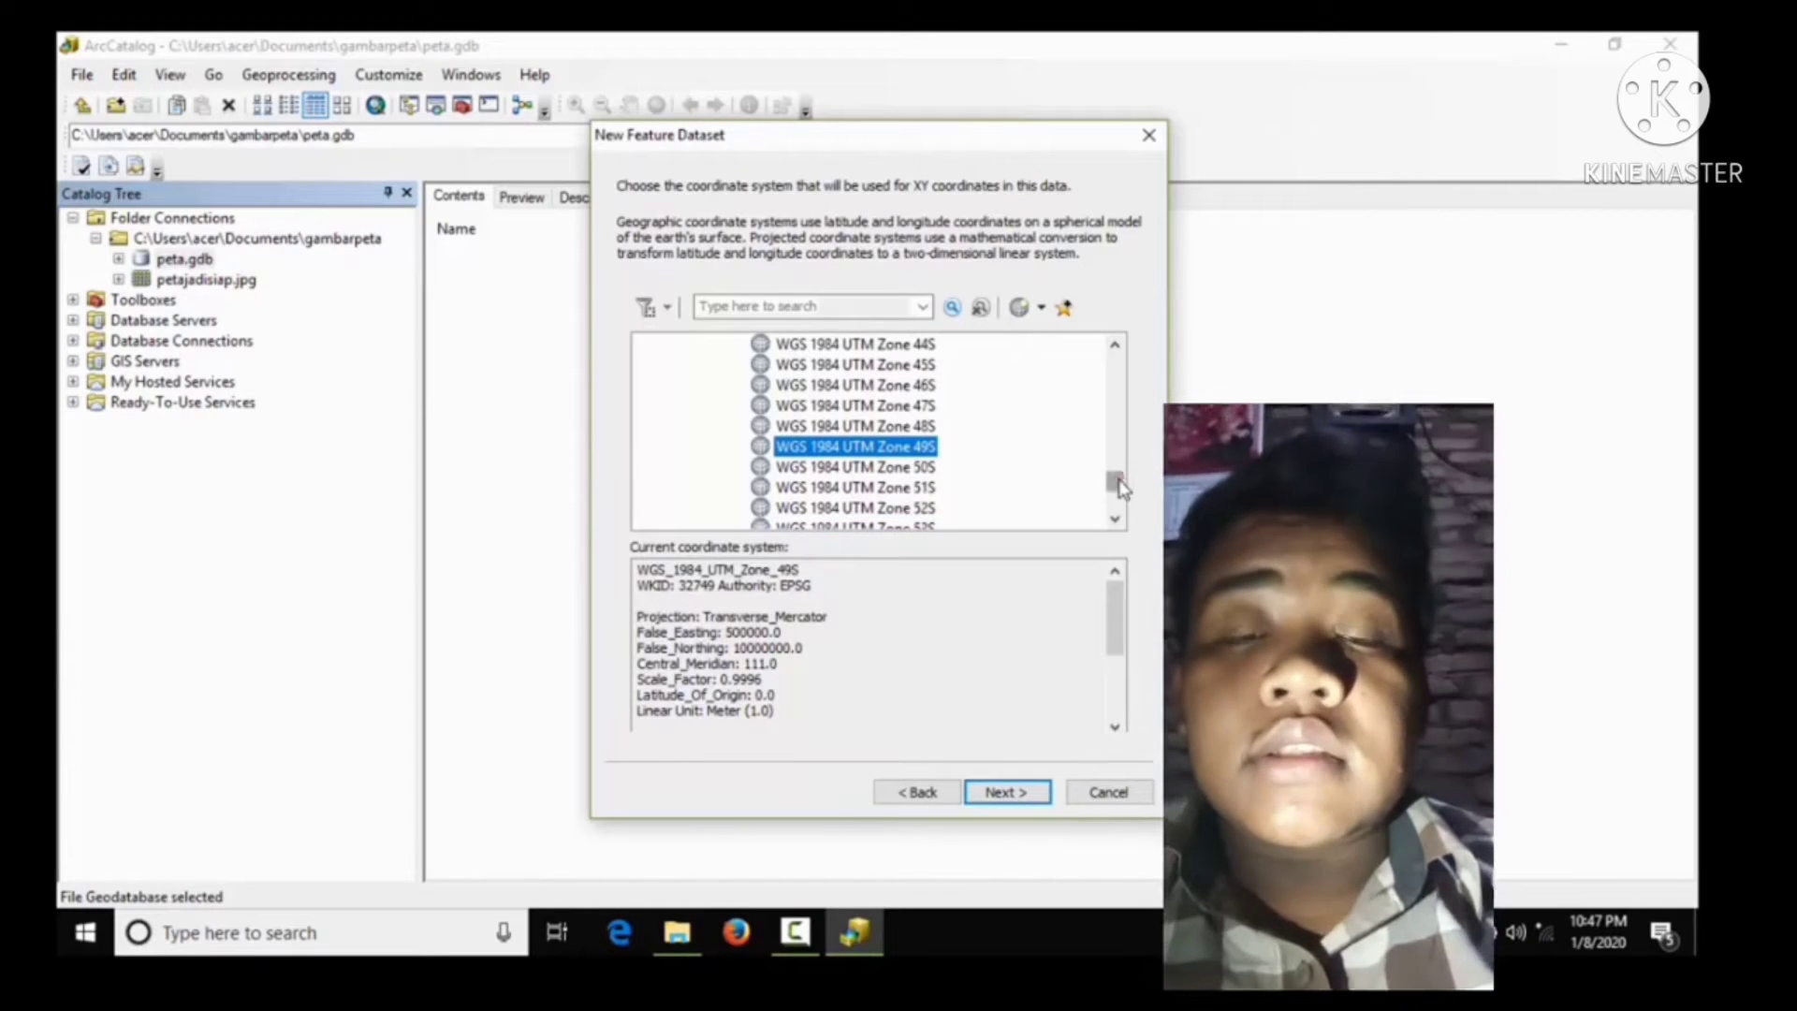
left_click_drag(1120, 471, 1112, 360)
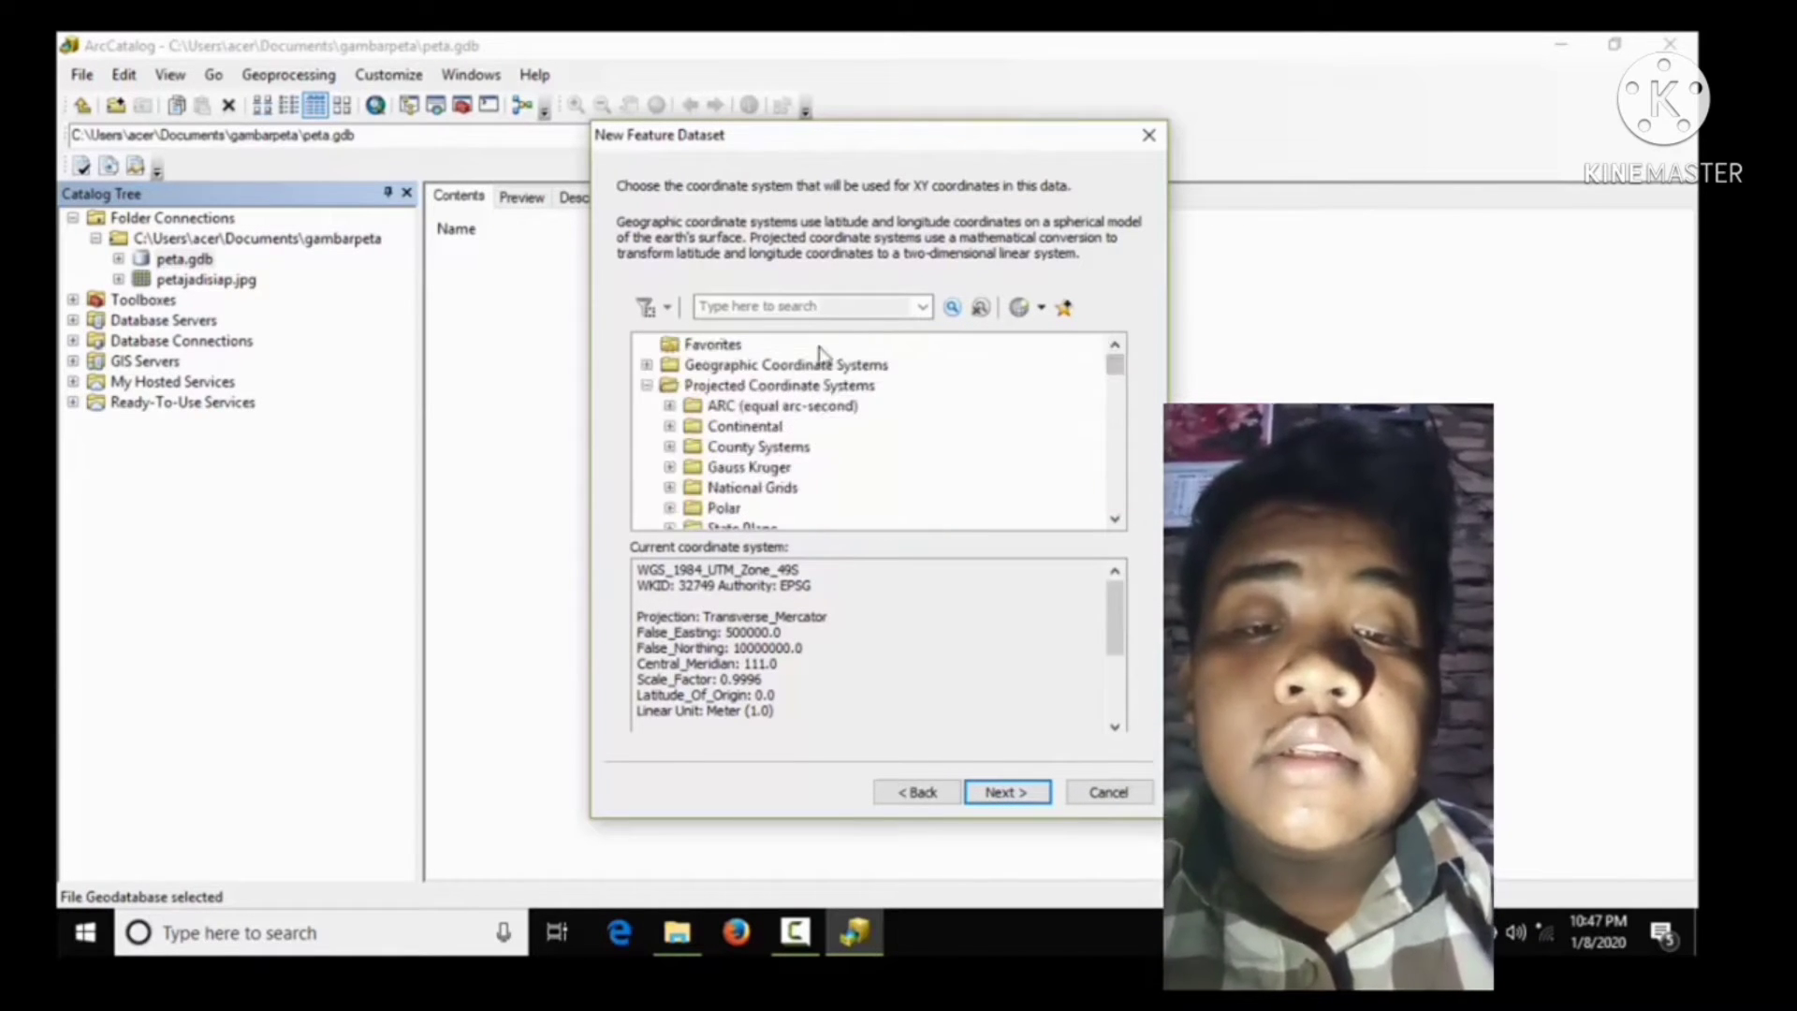
double_click(666, 386)
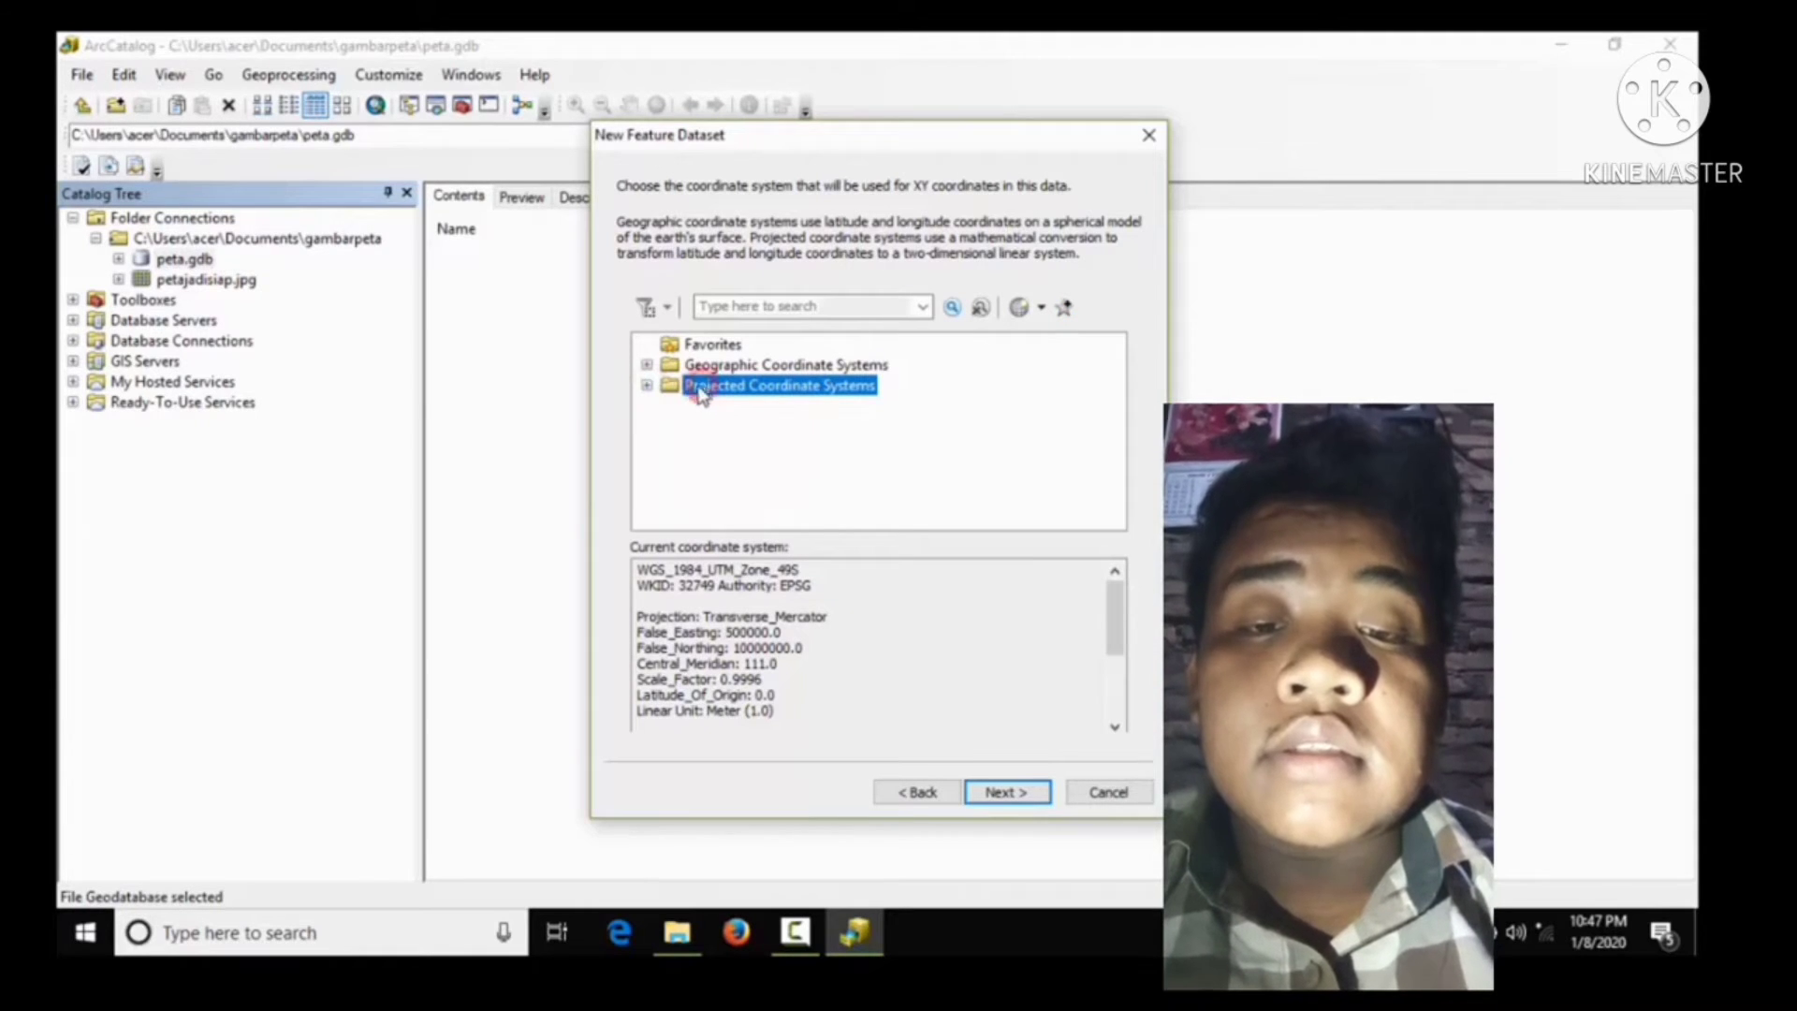
left_click(645, 385)
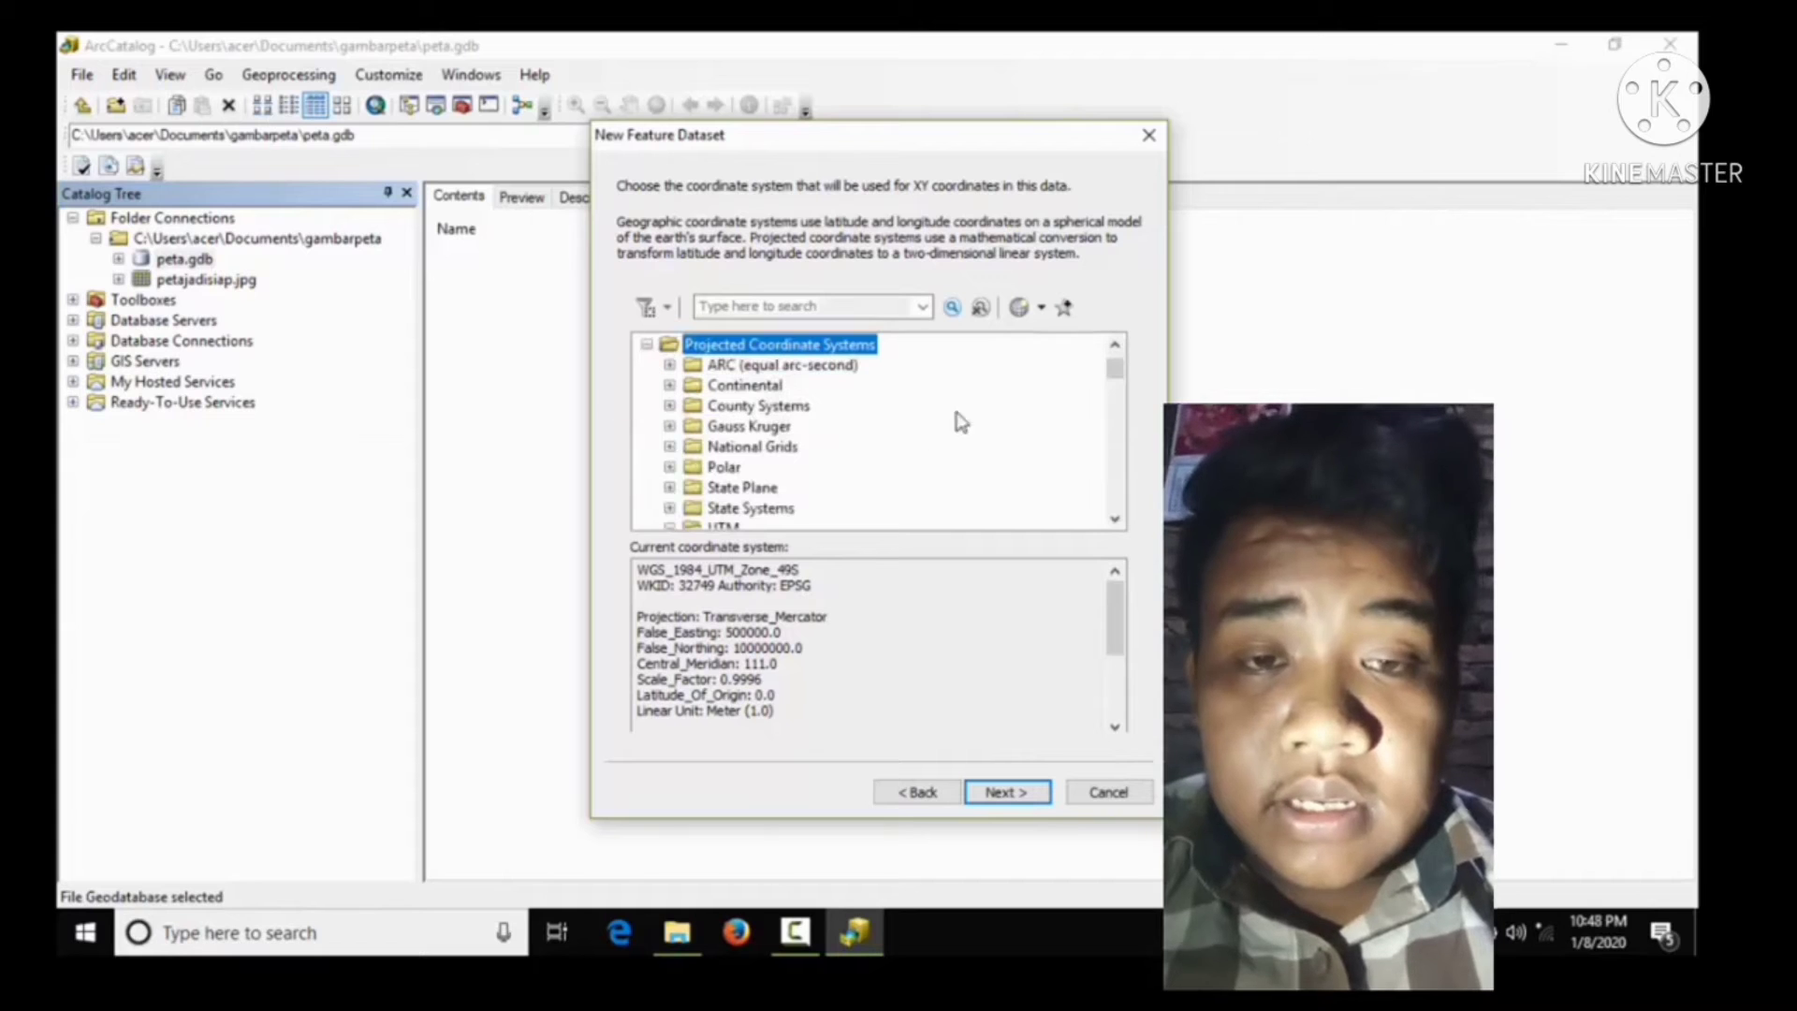
left_click(1119, 369)
mouse_move(1120, 368)
left_mouse_down()
mouse_move(1118, 411)
mouse_move(1117, 374)
left_mouse_up()
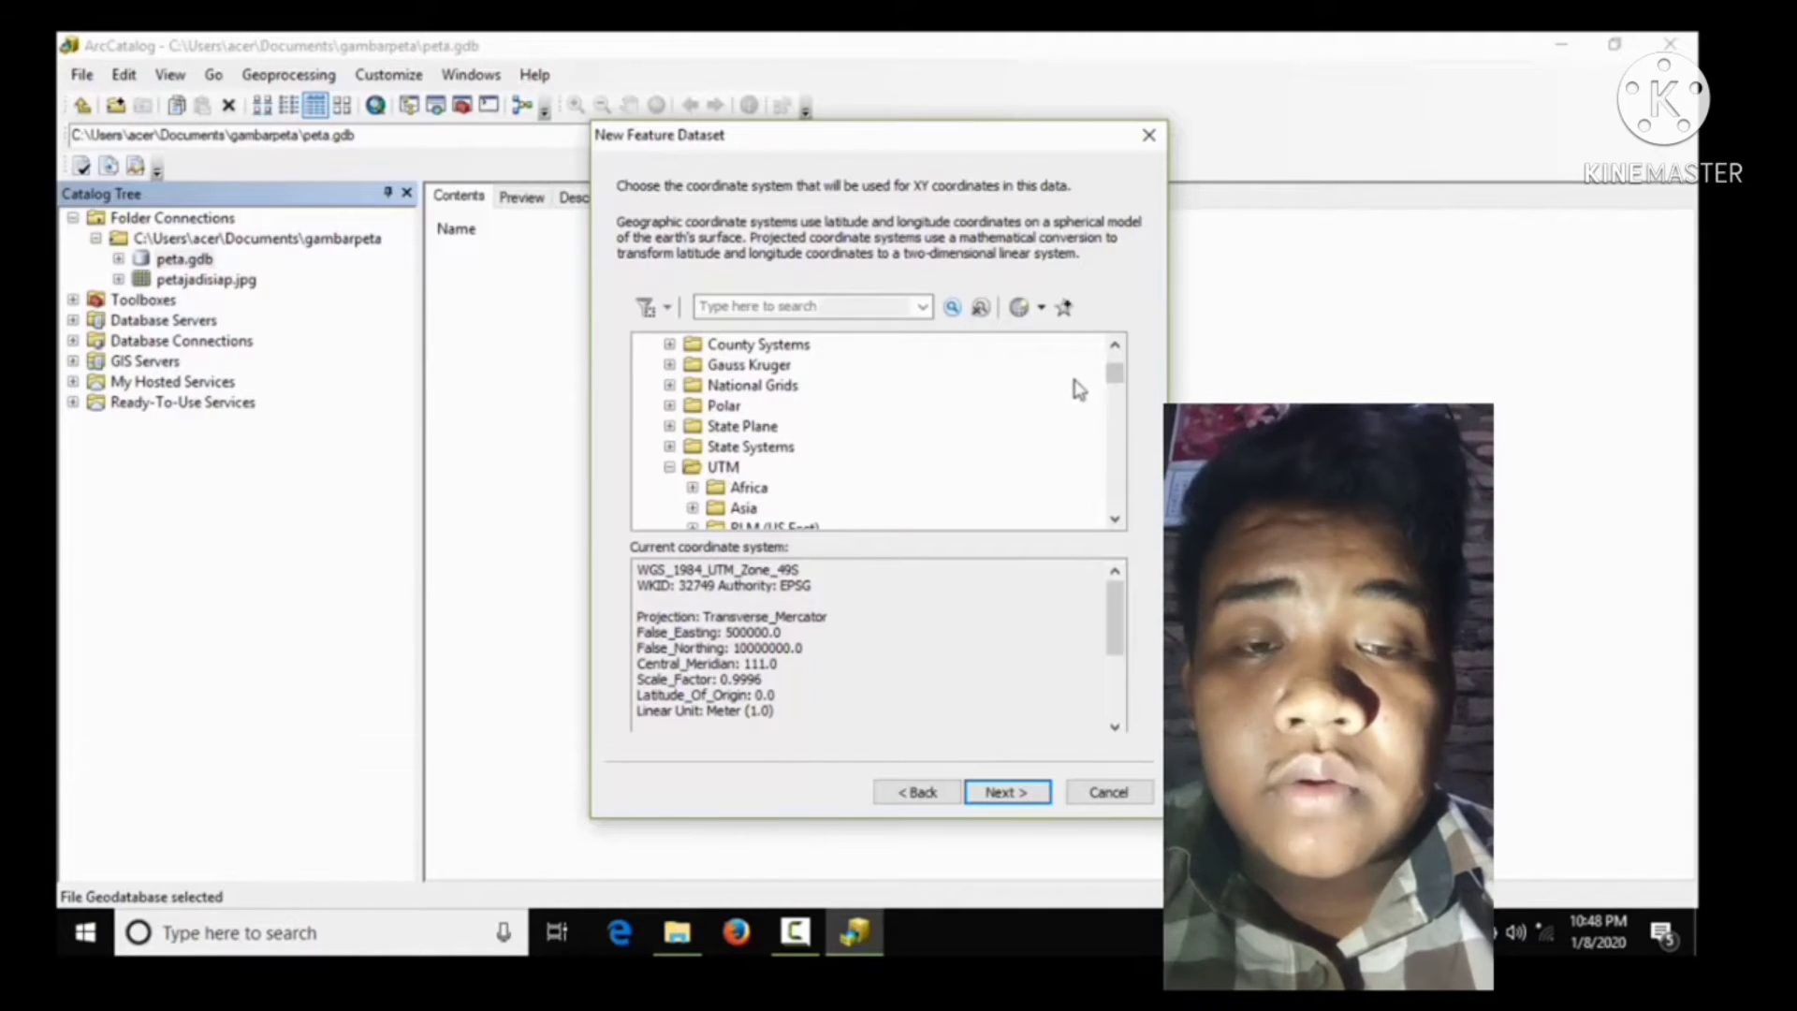
left_click_drag(1119, 379, 1119, 409)
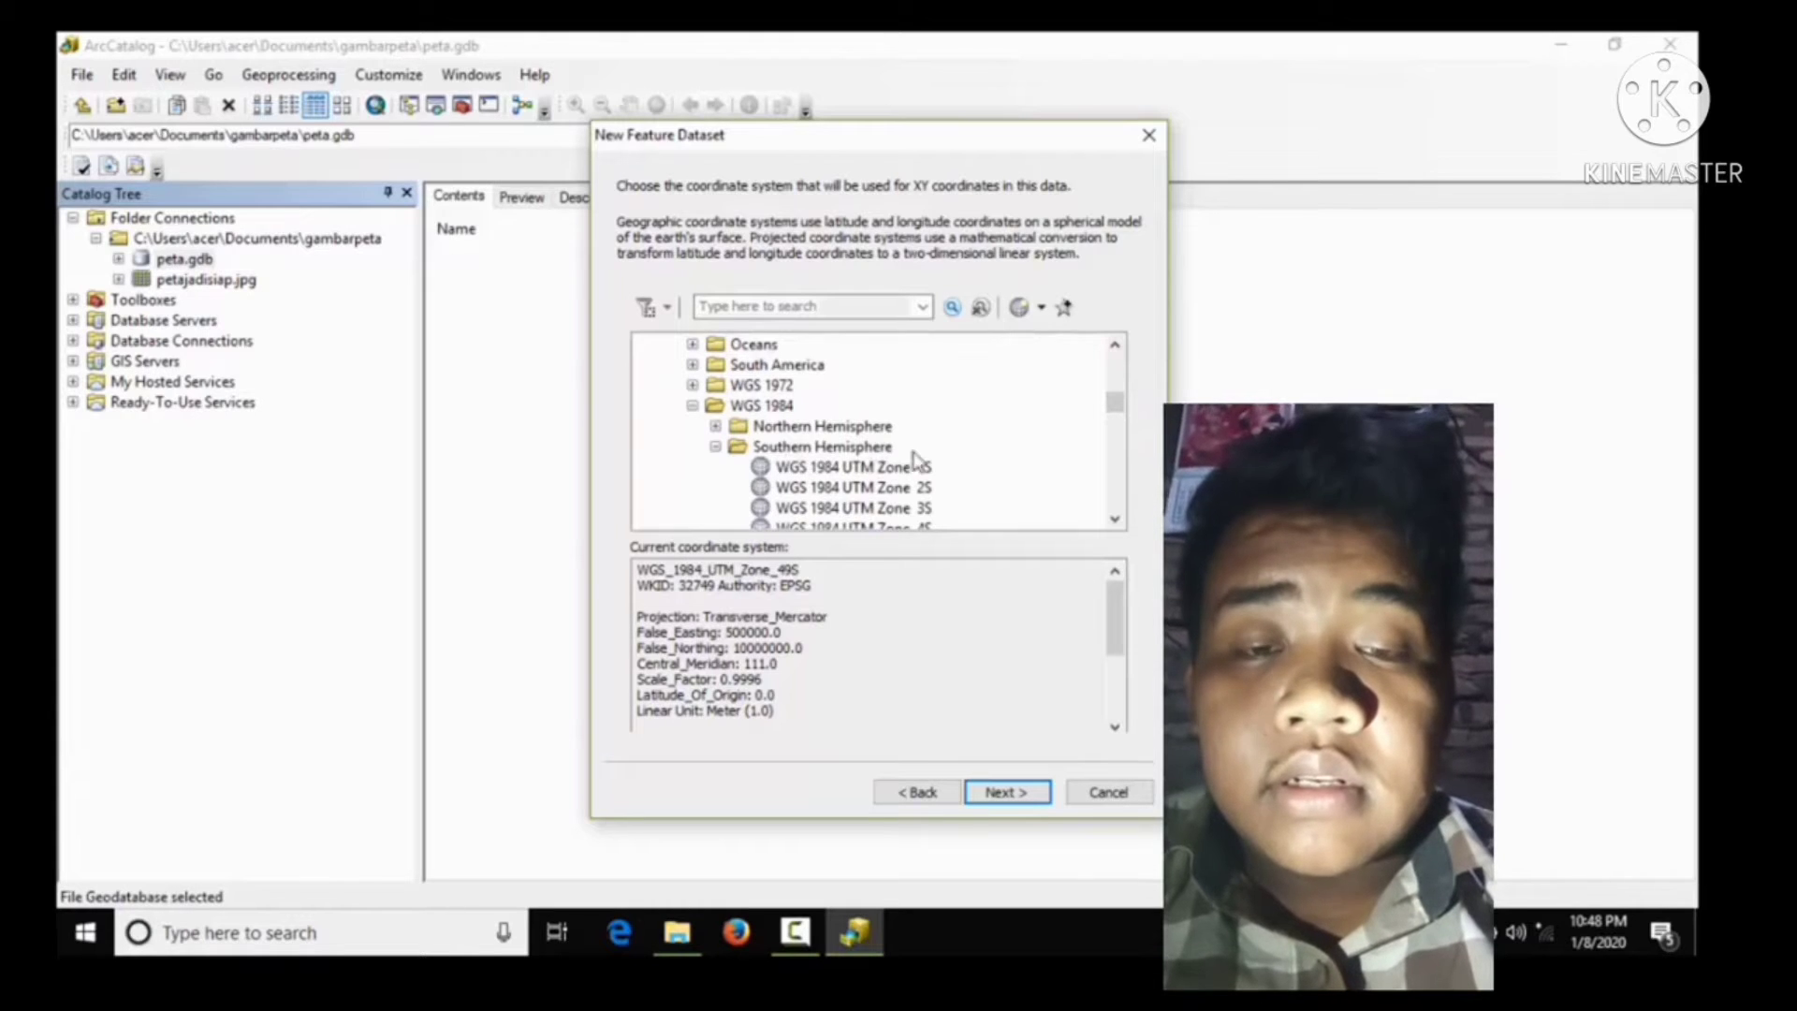
left_click_drag(1115, 403, 1119, 521)
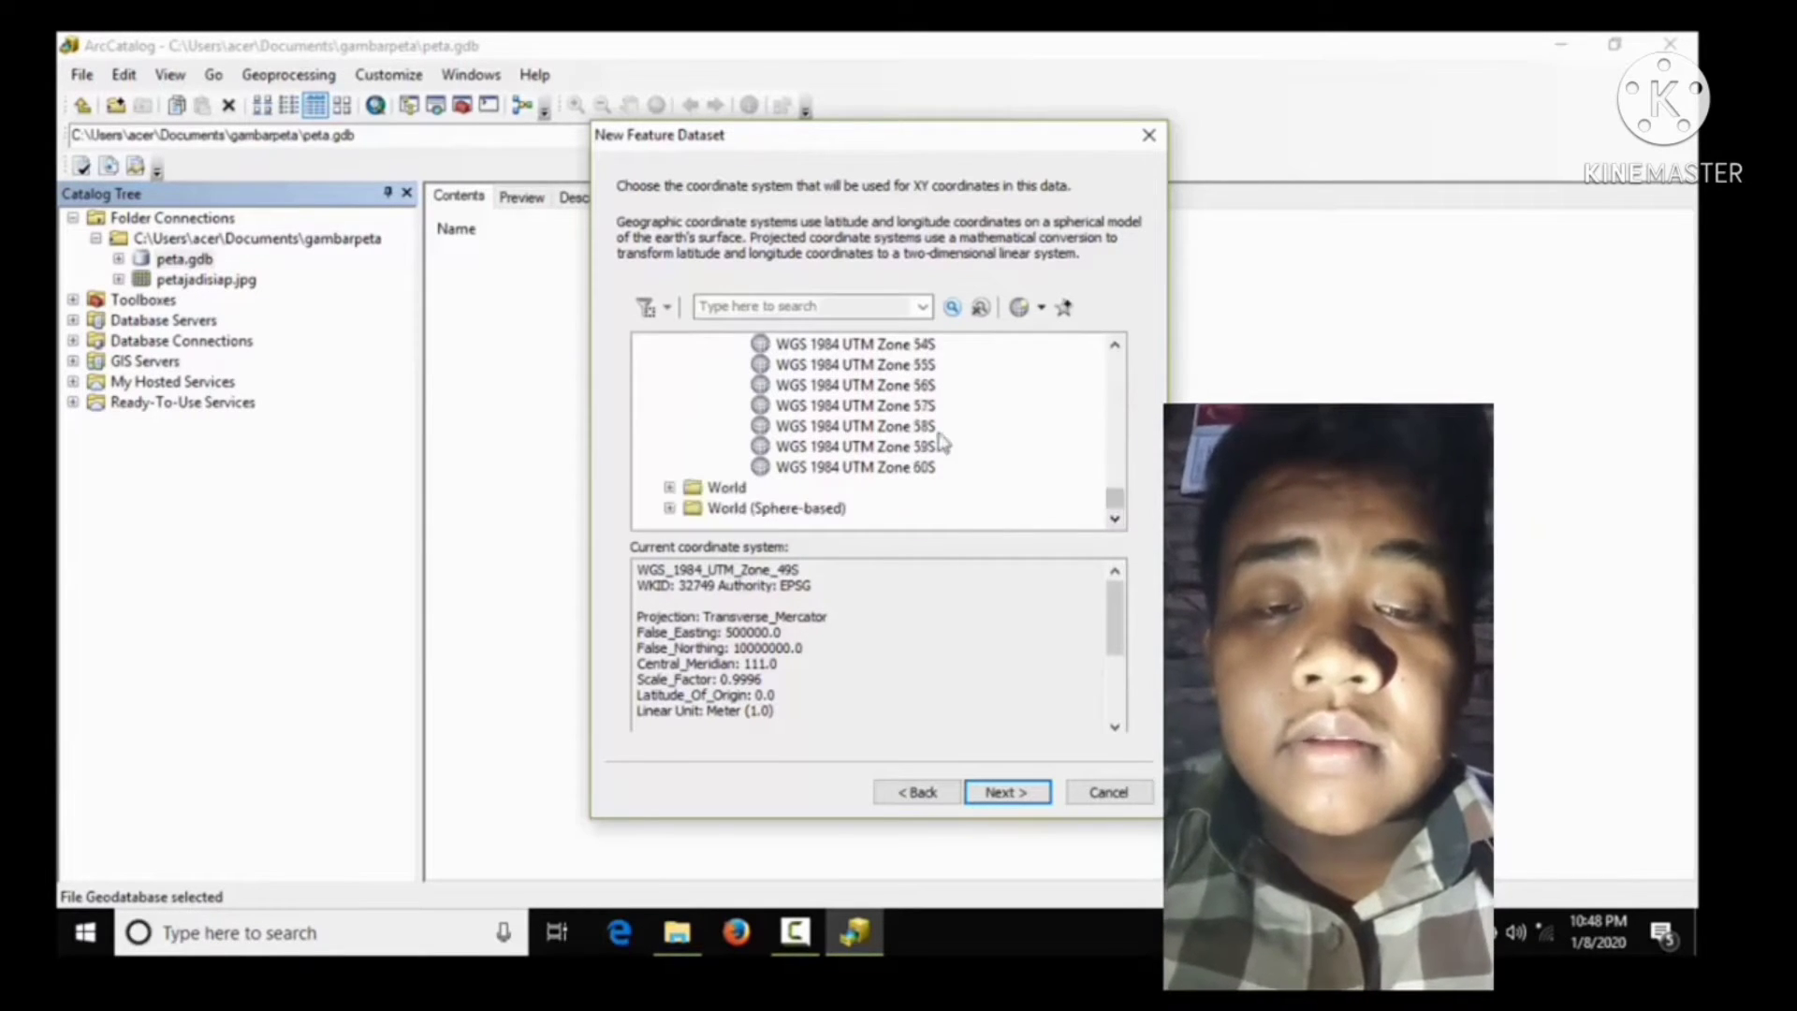
left_click(1115, 343)
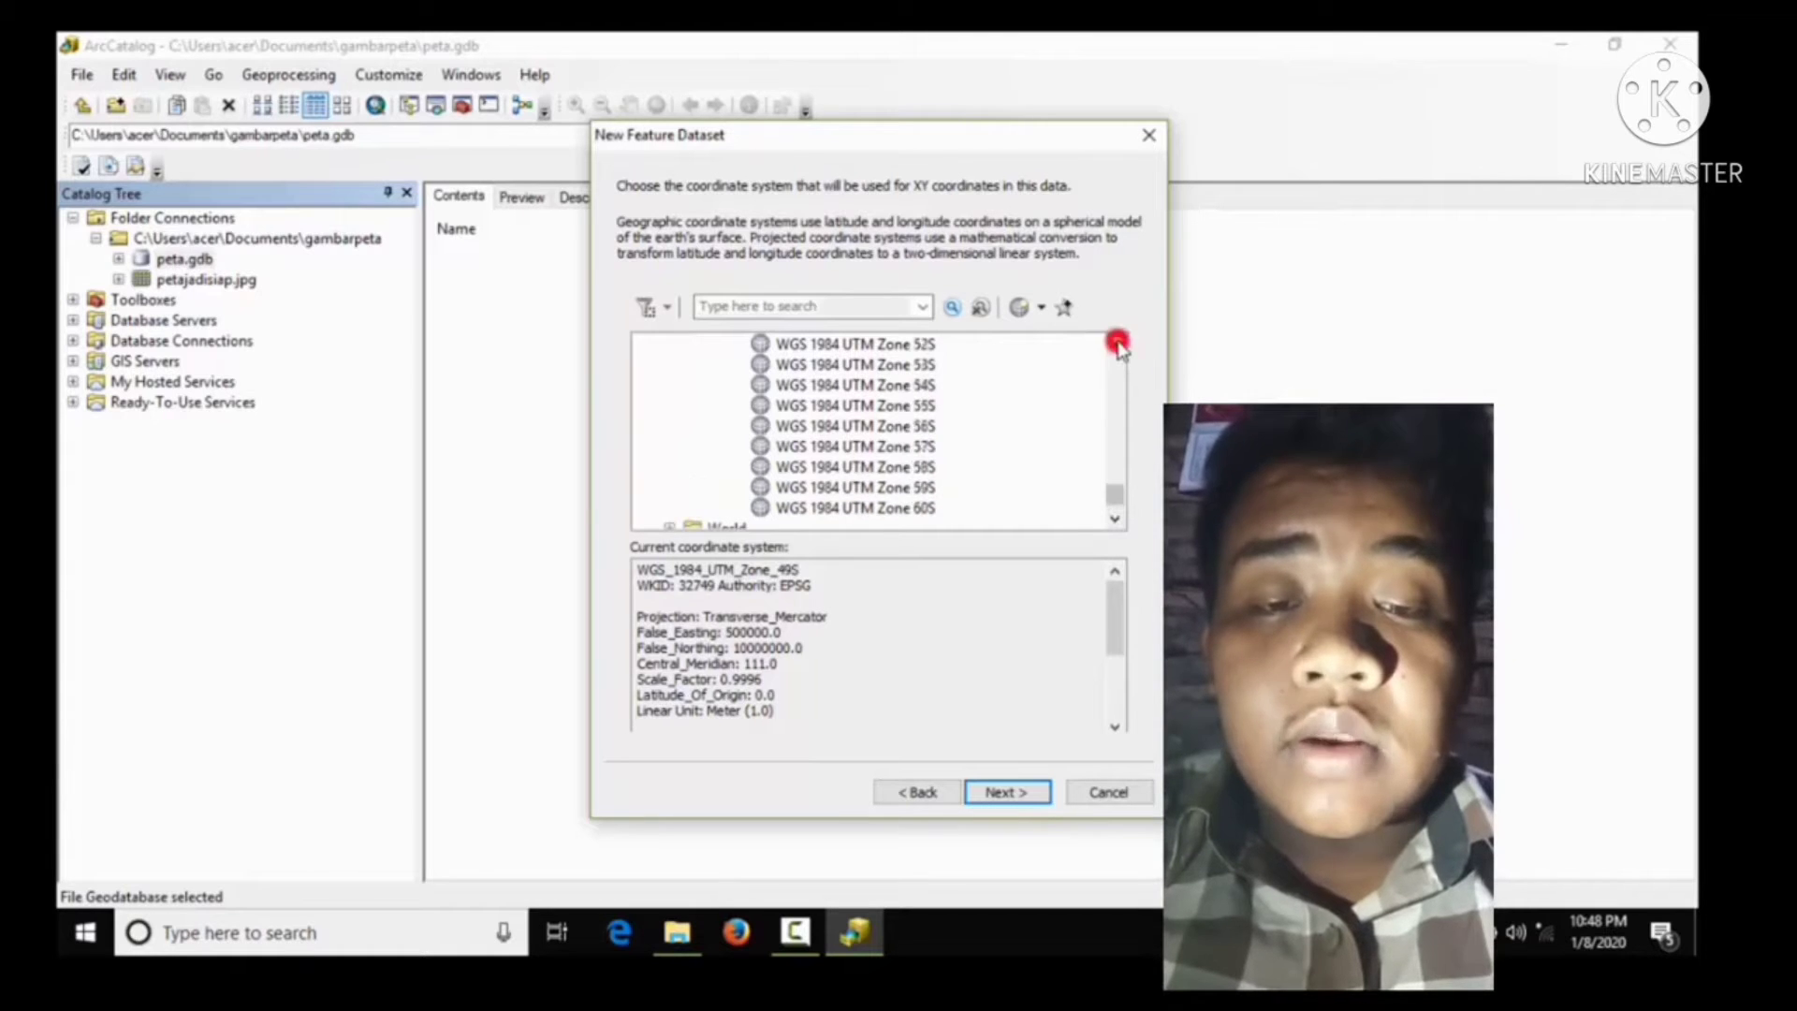
left_click(1116, 342)
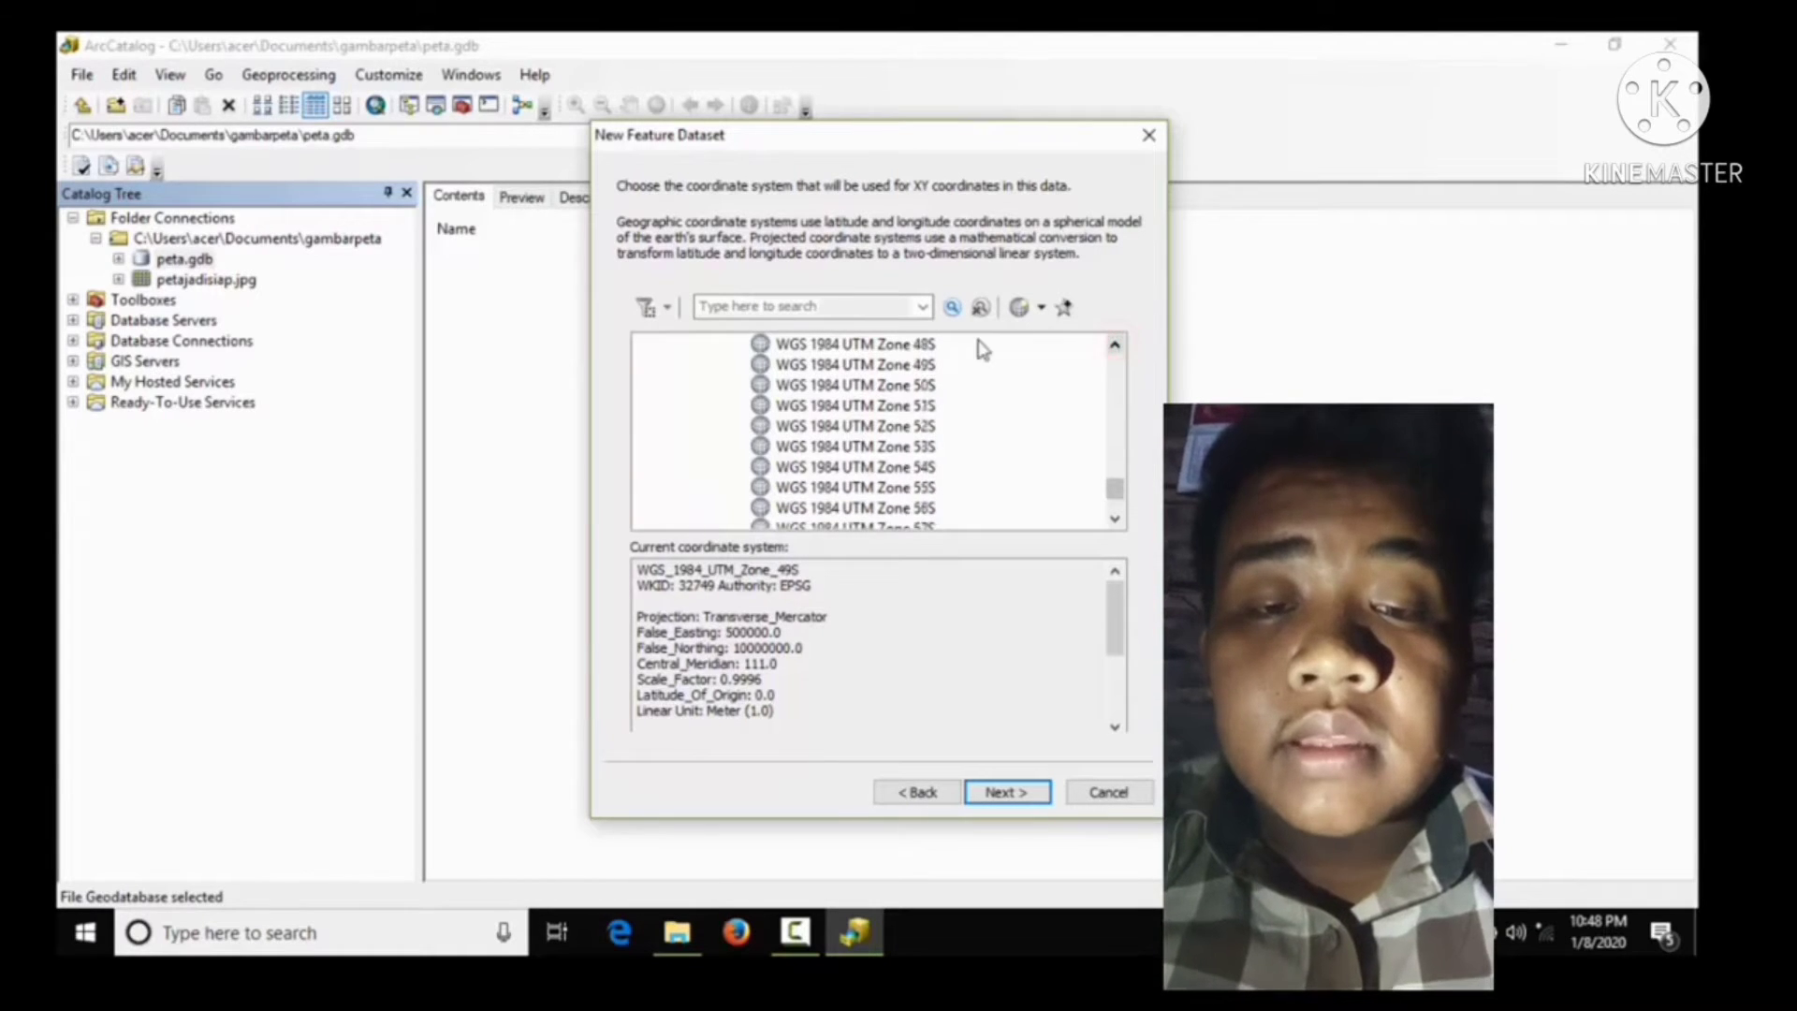
left_click(922, 365)
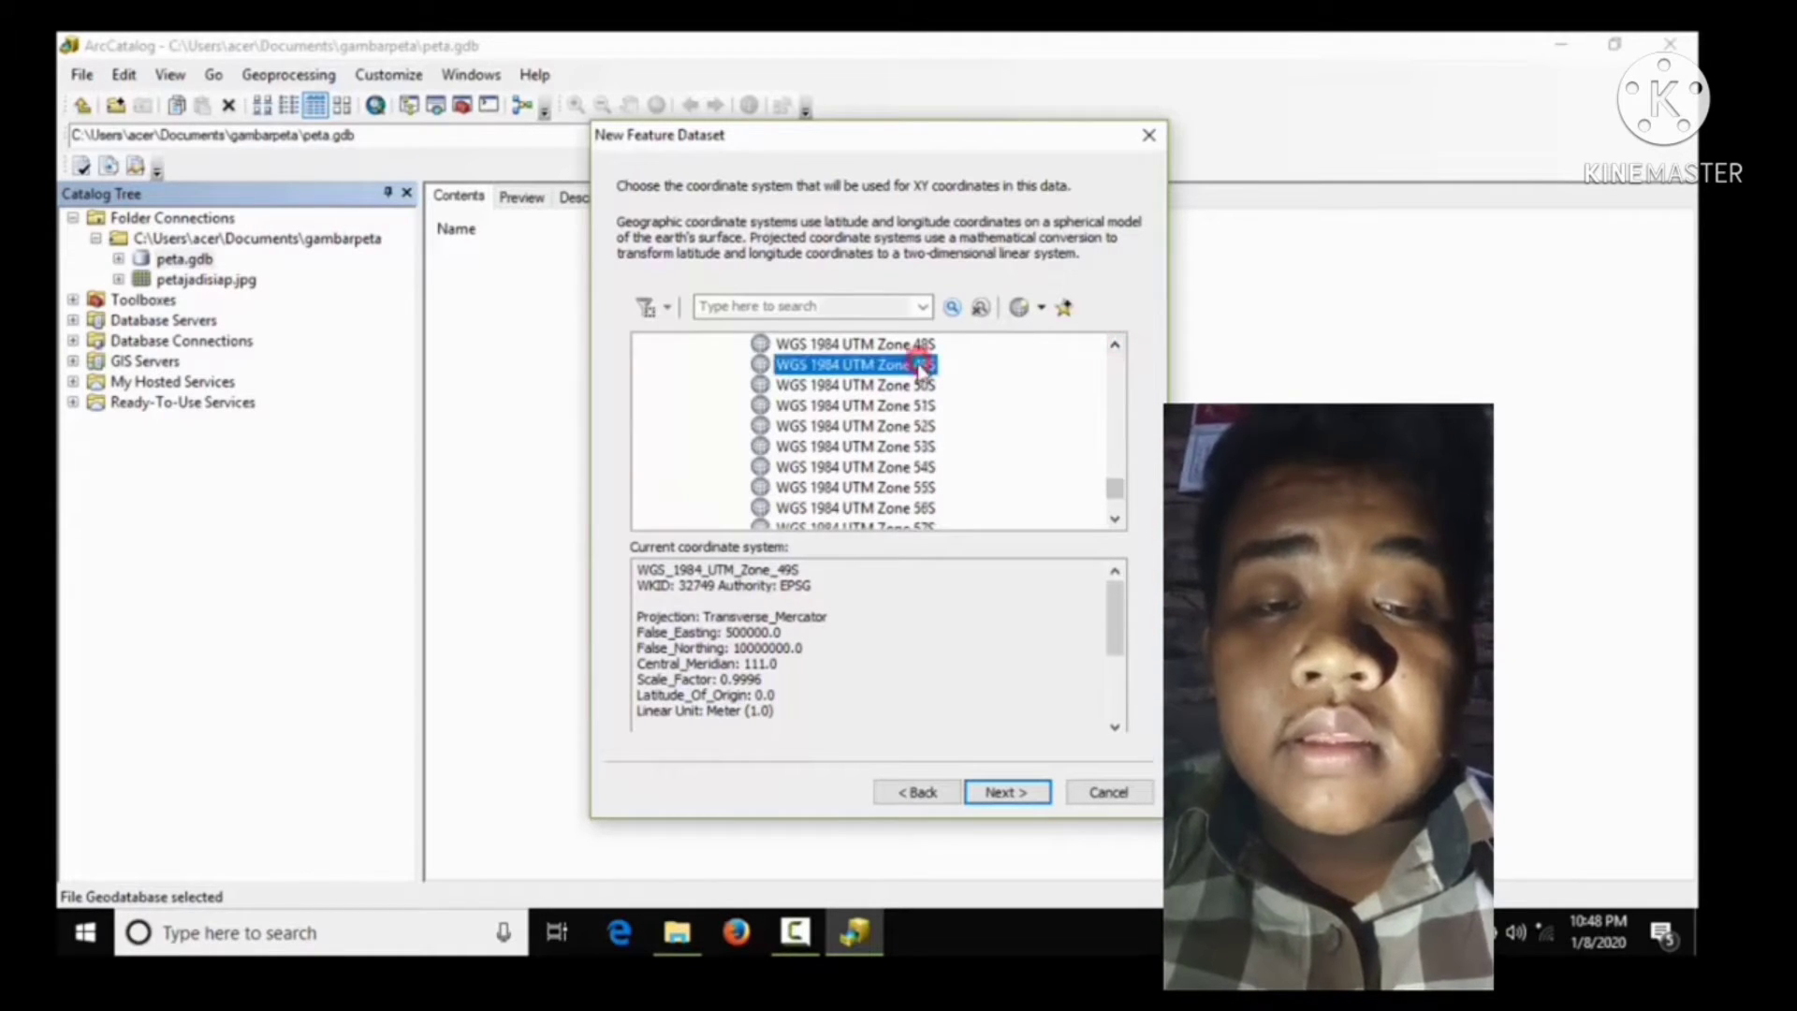
Step: Finish the kawasan dataset without a vertical coordinate system, accepting the default tolerances and resolution
left_click(1007, 794)
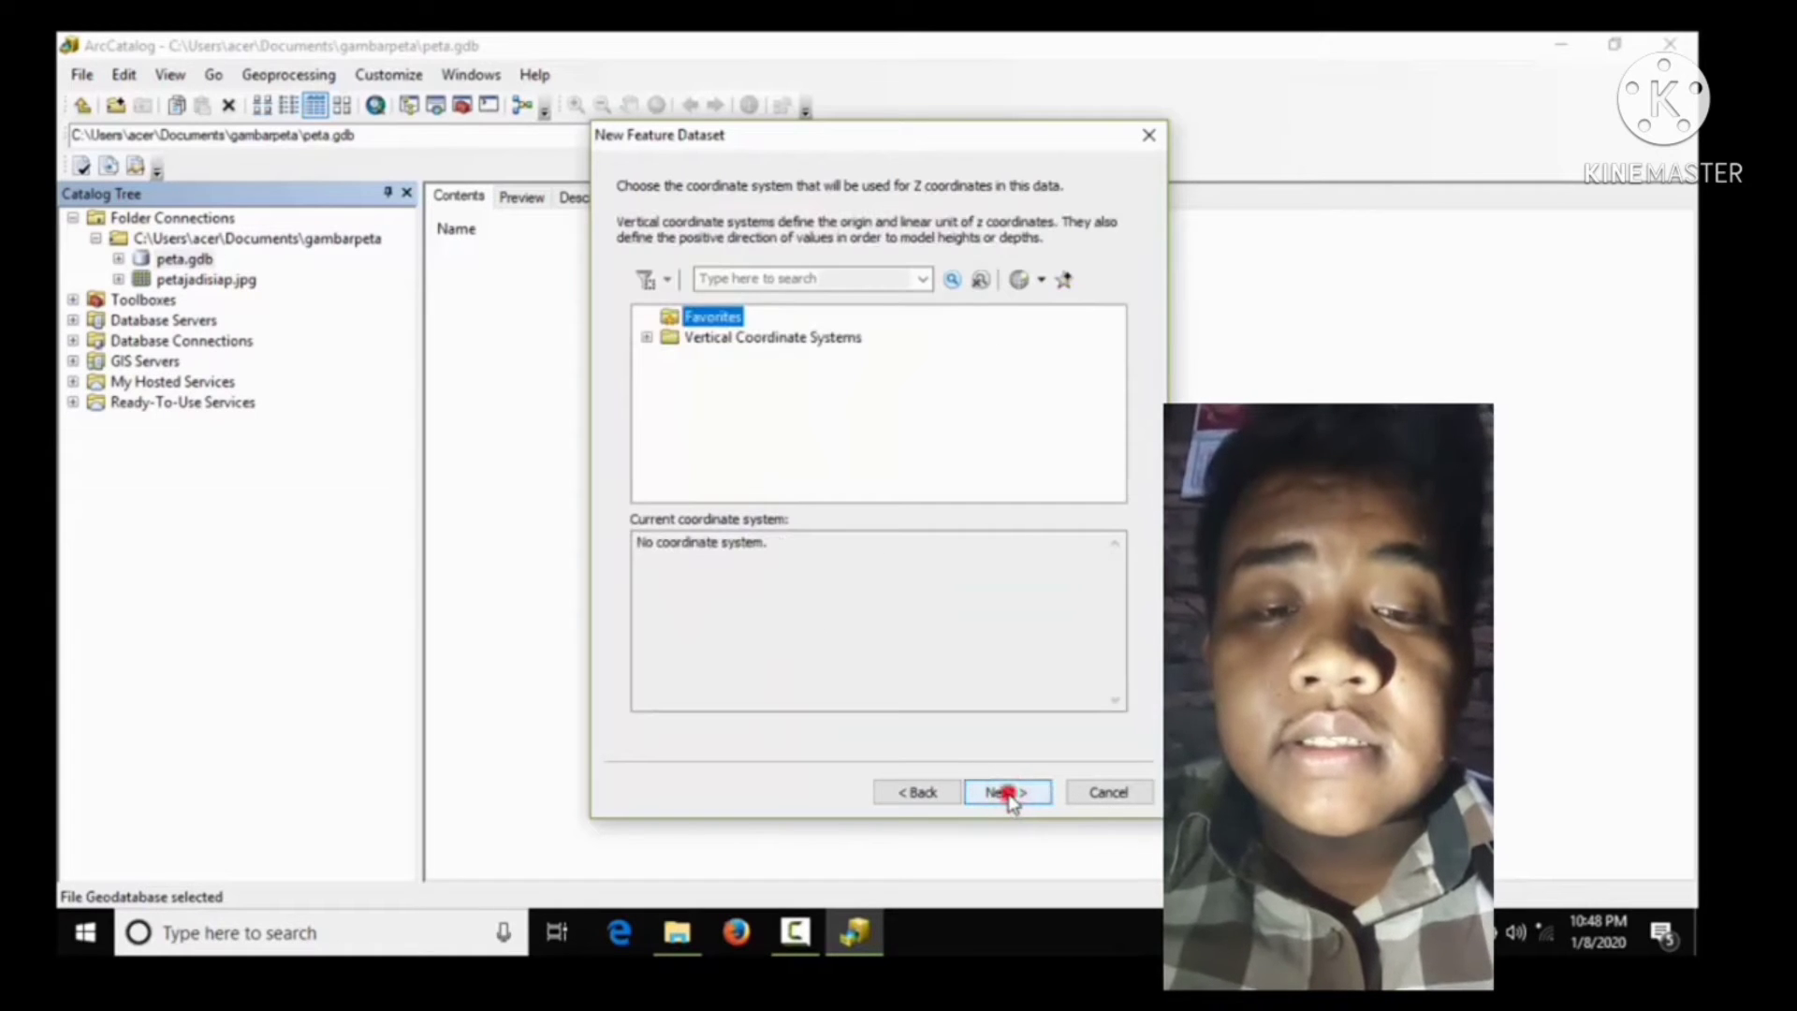
left_click(1007, 794)
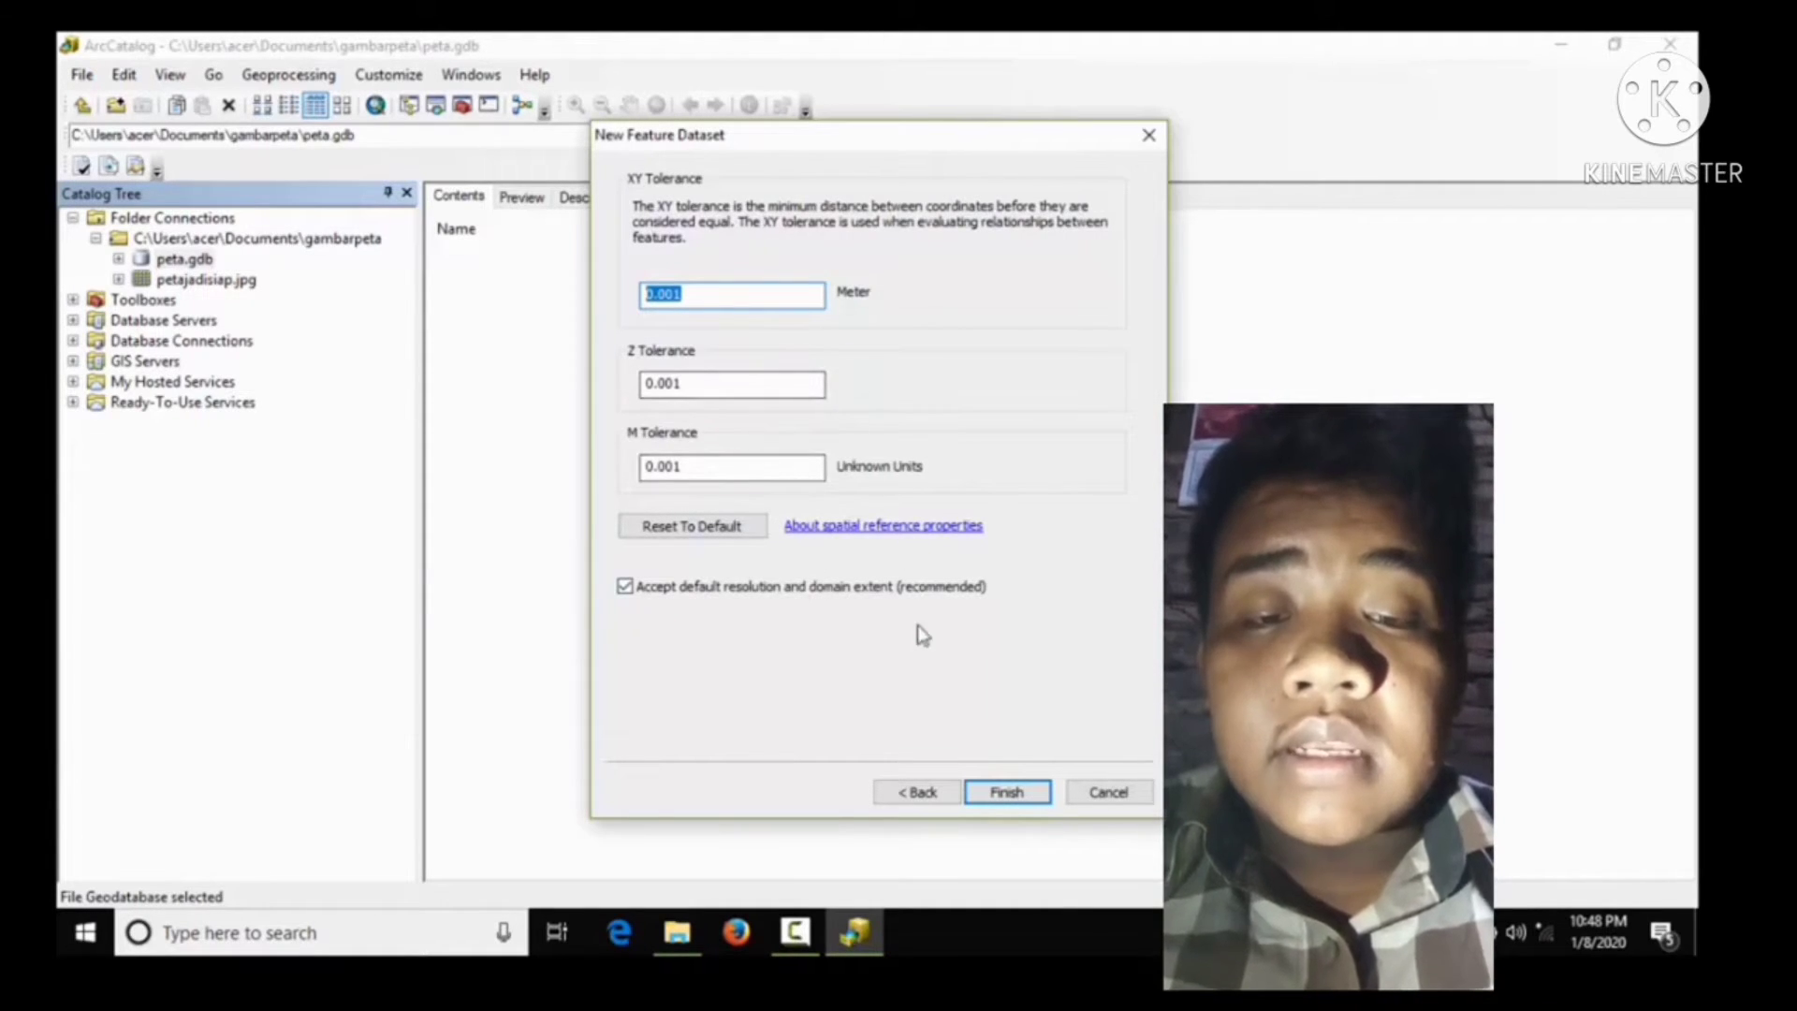
left_click(1009, 795)
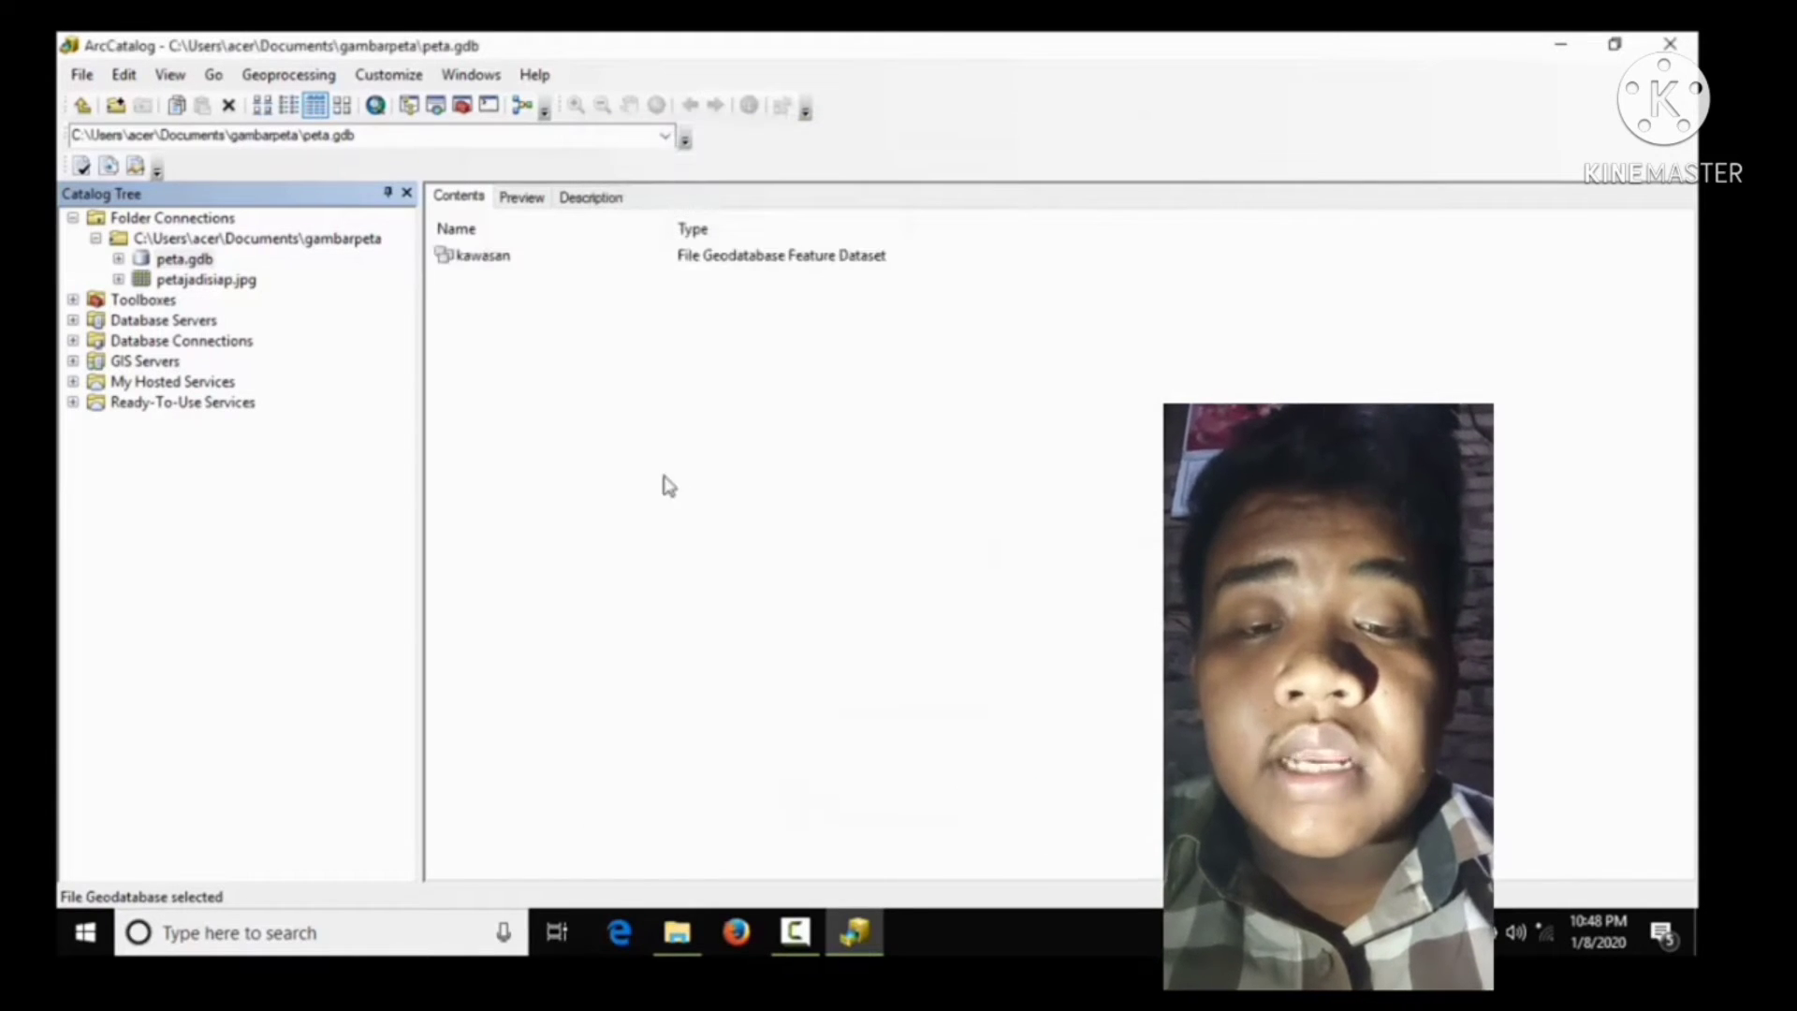
Step: Create a second feature dataset named jalur in peta.gdb, accepting the default coordinate systems and tolerances
right_click(544, 331)
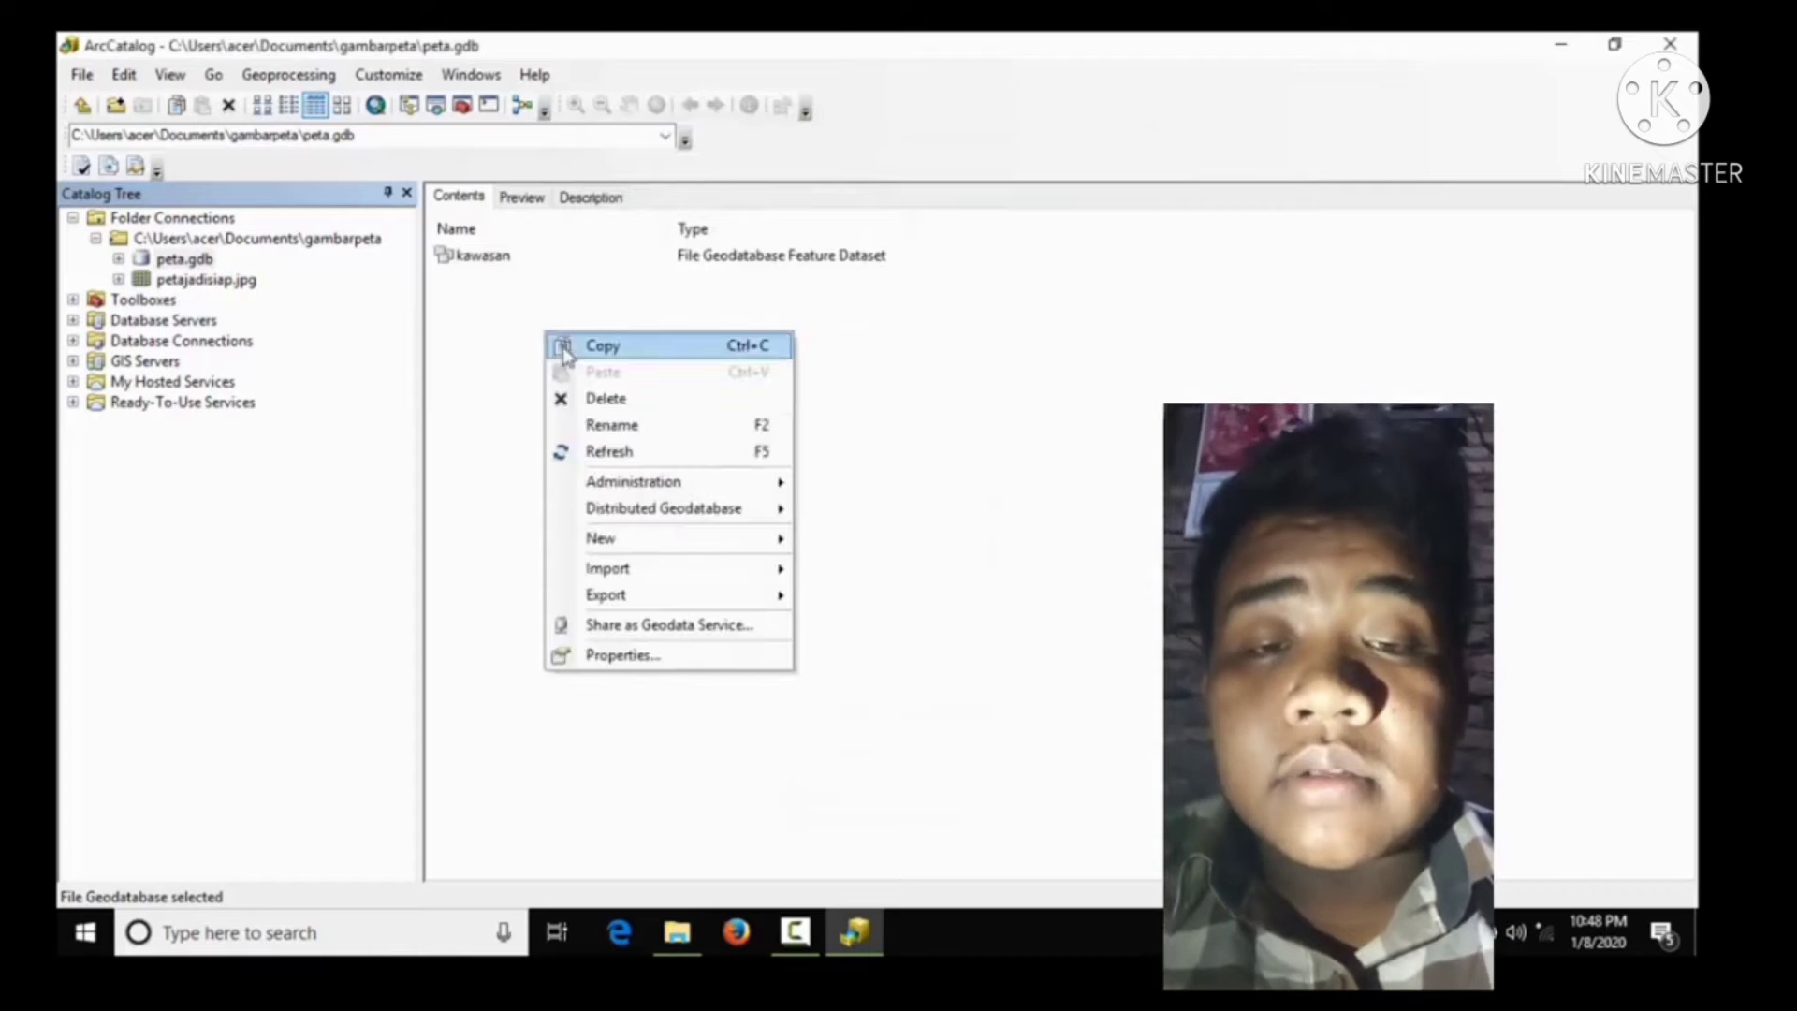
mouse_move(665, 538)
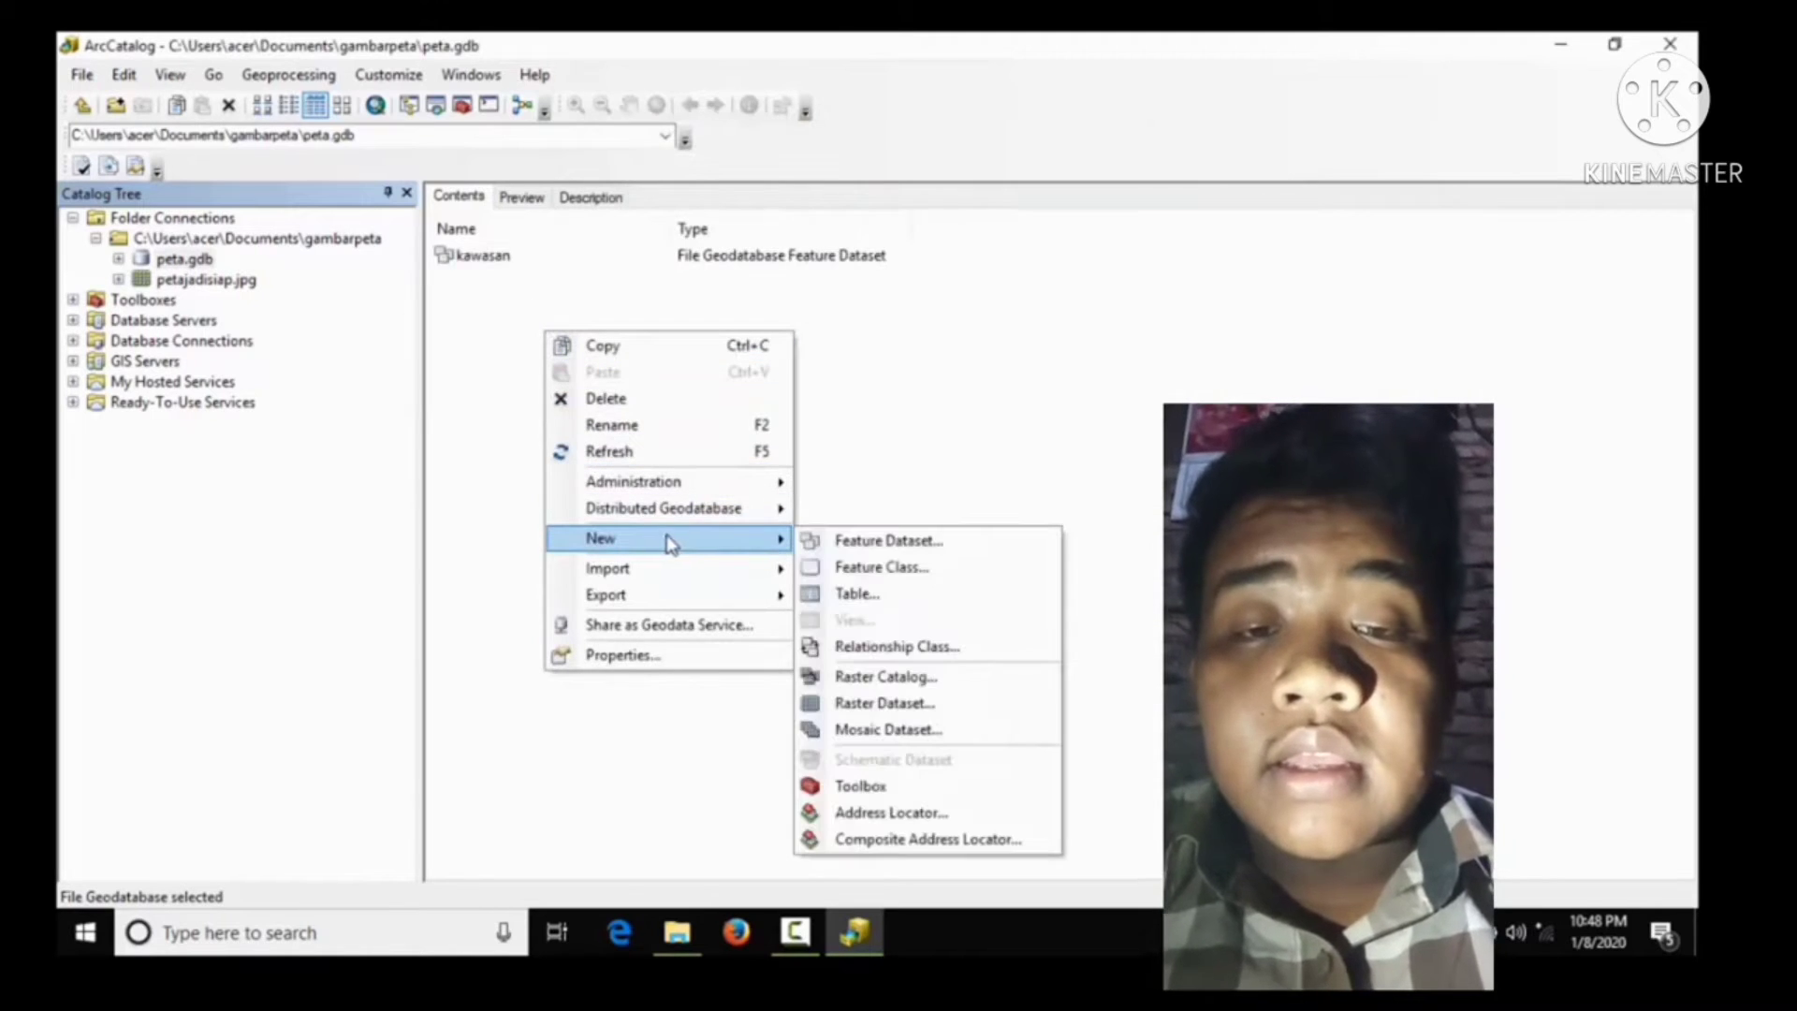
left_click(851, 545)
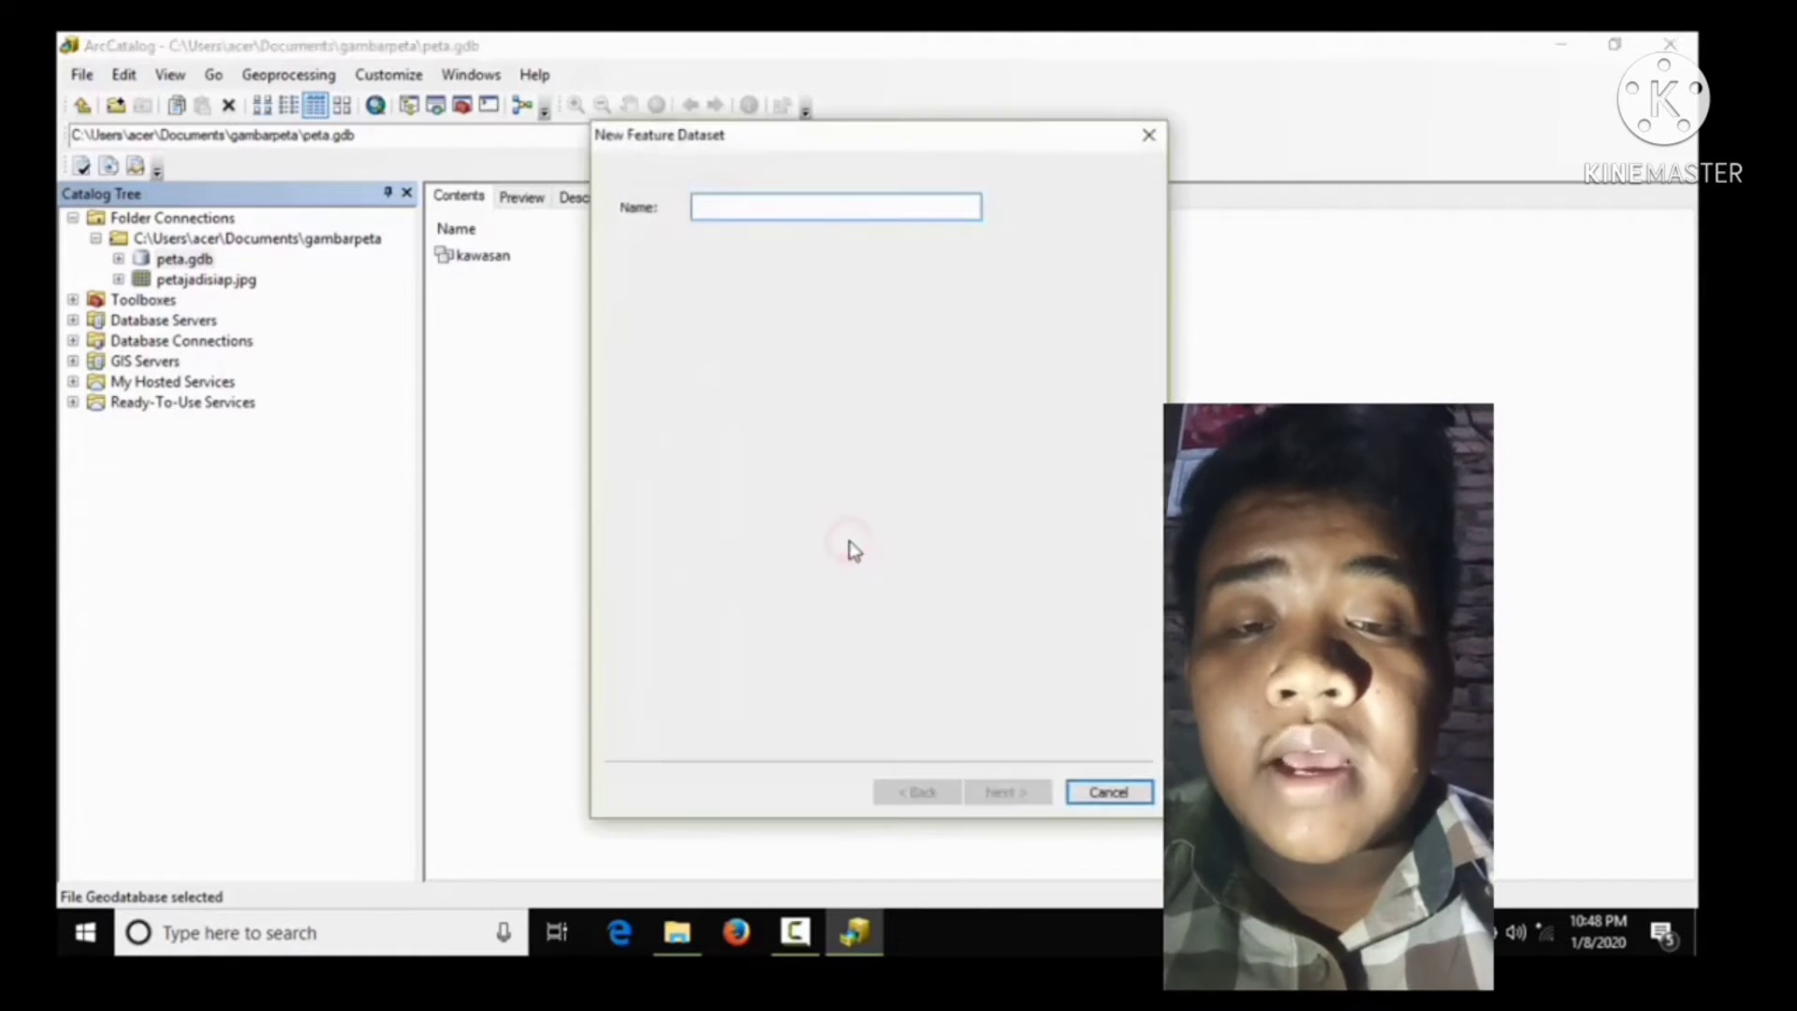
type("J")
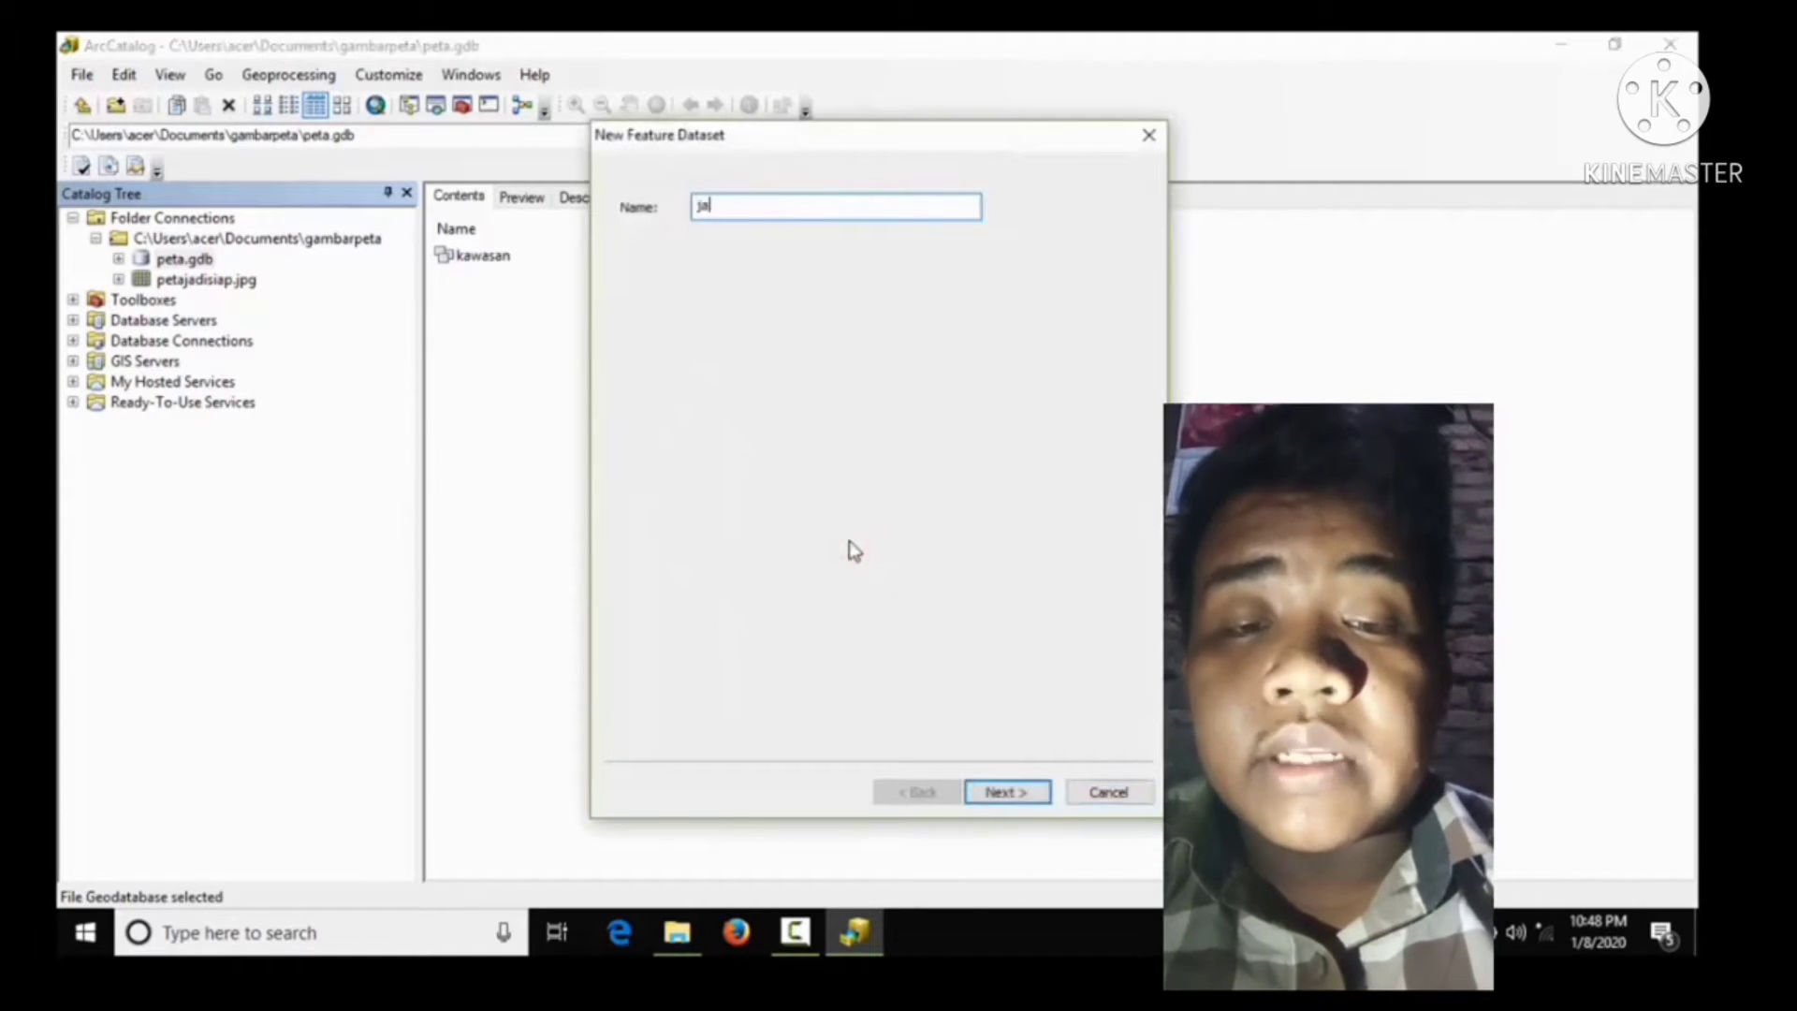
type("alu")
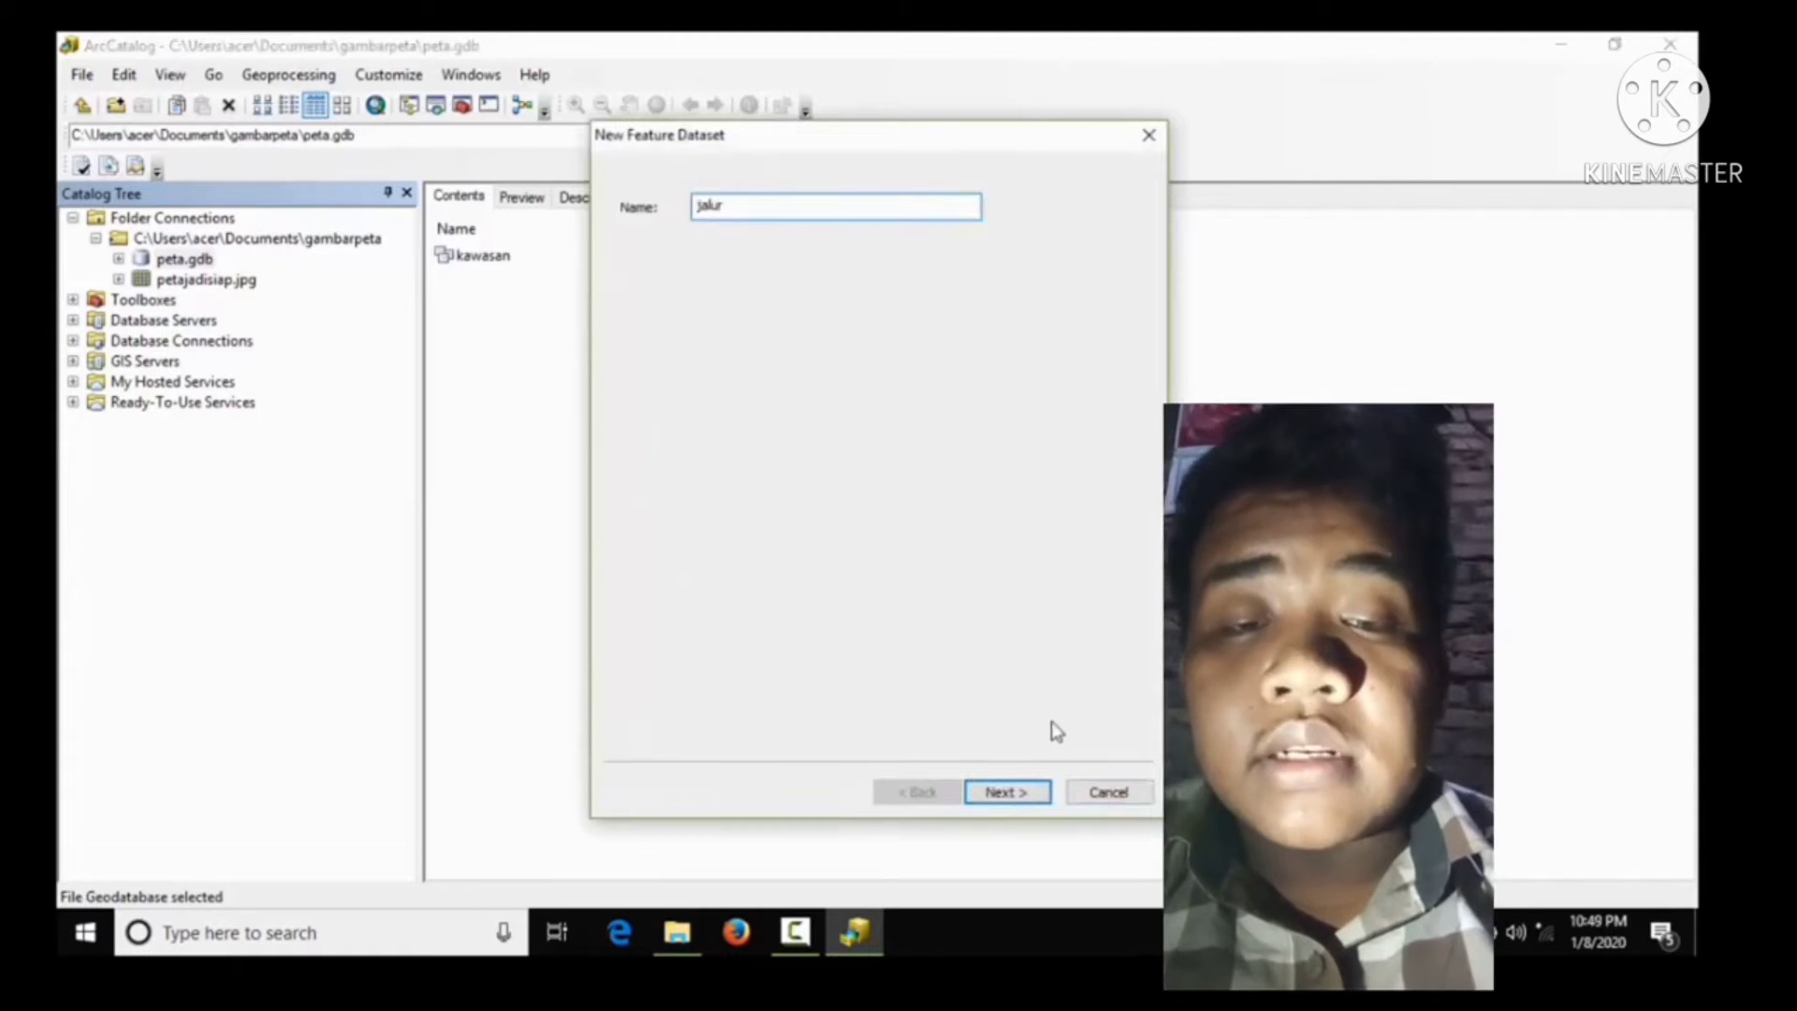
type("r")
left_click(1036, 794)
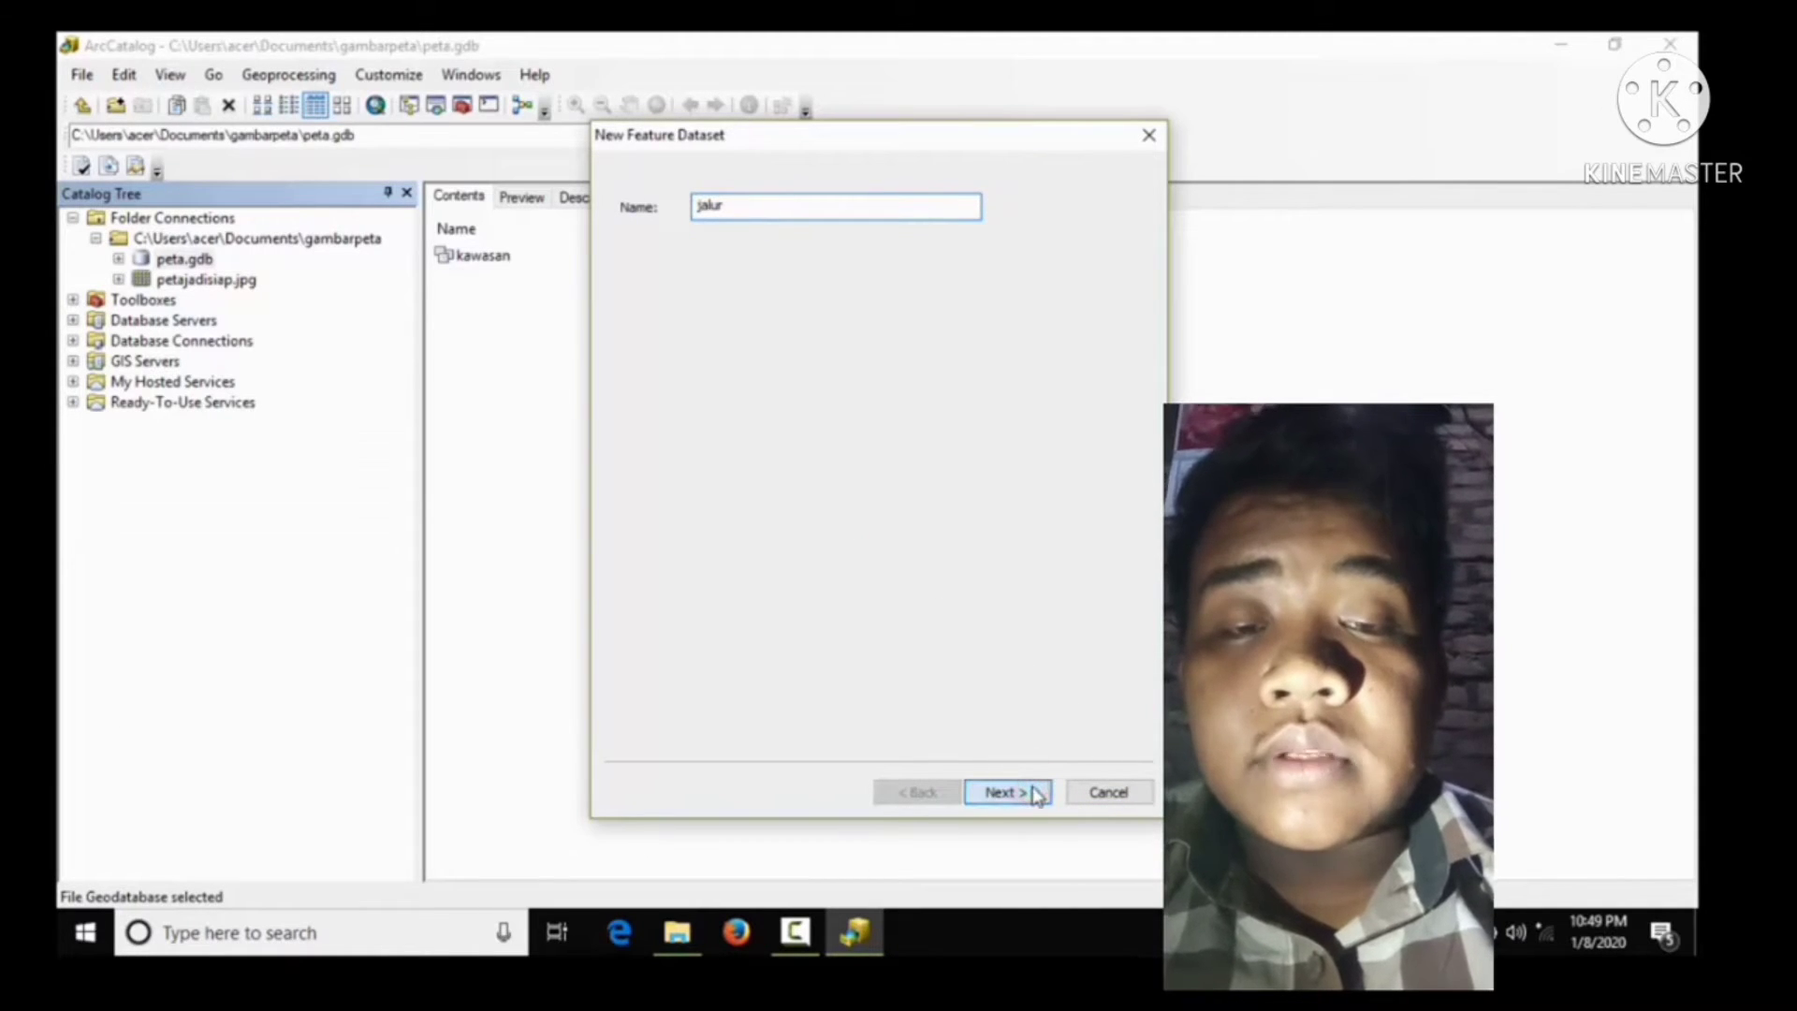
left_click(1036, 794)
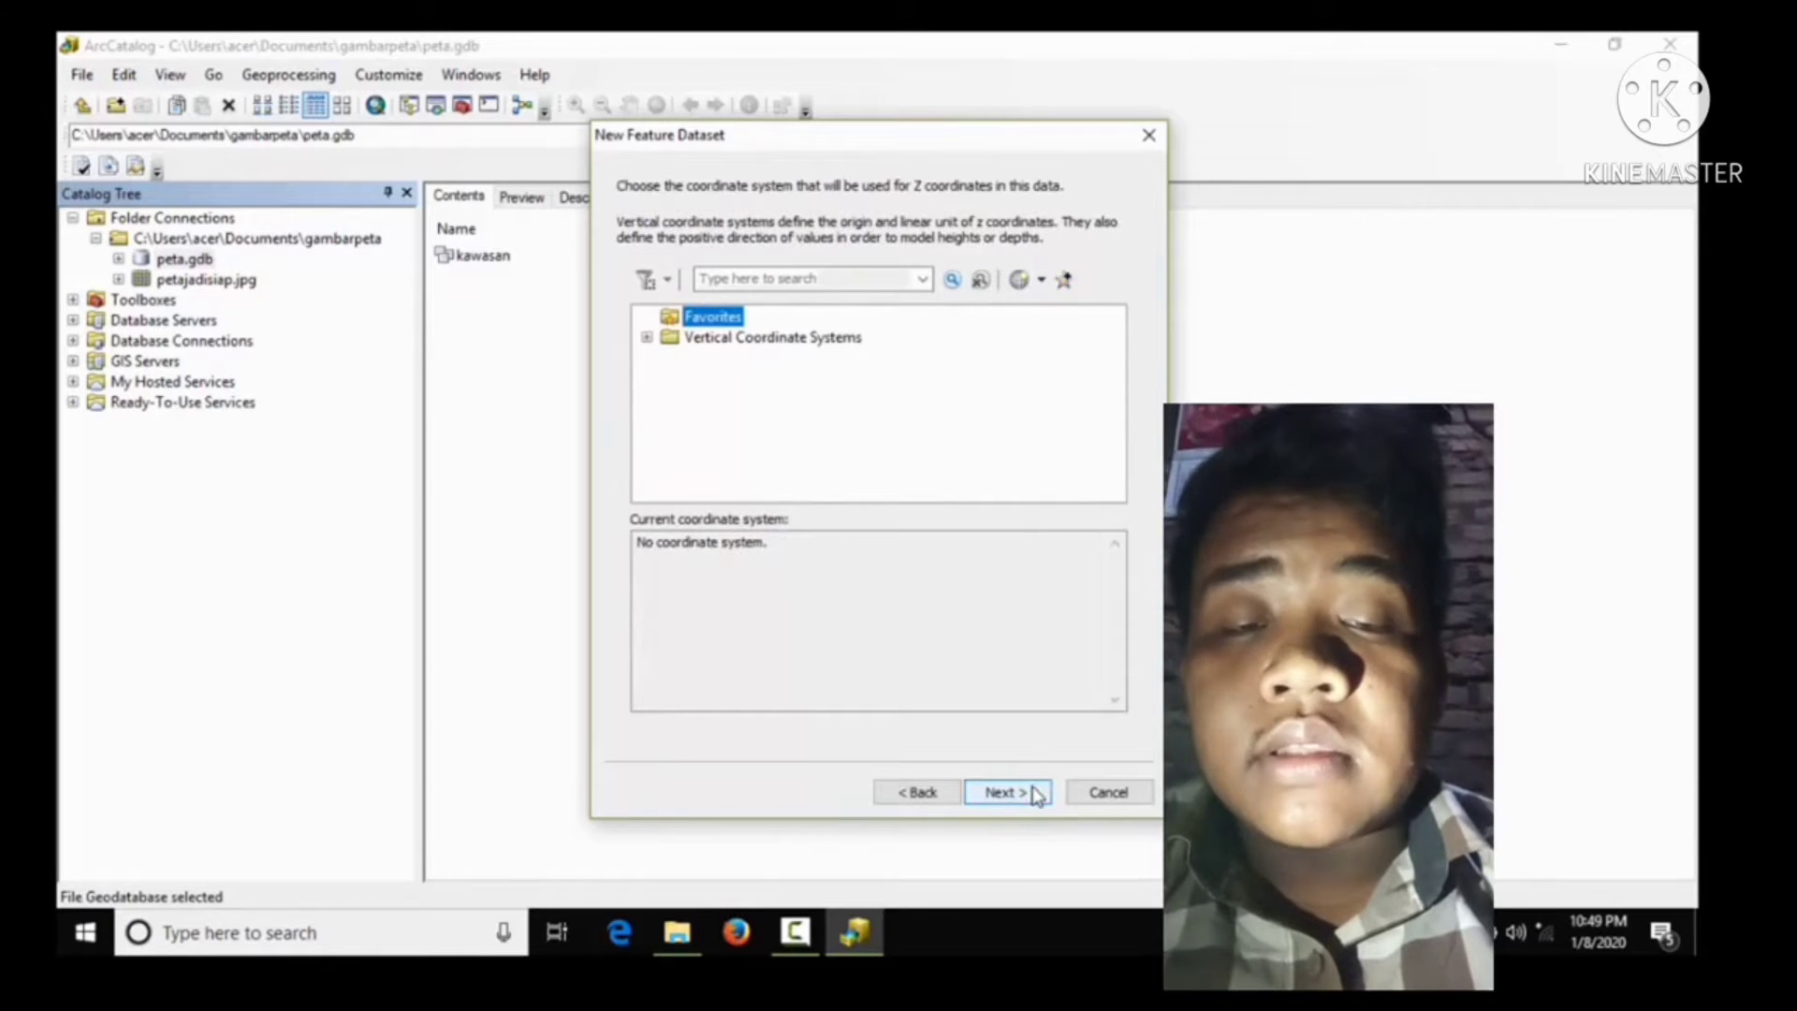
left_click(1036, 793)
left_click(1032, 791)
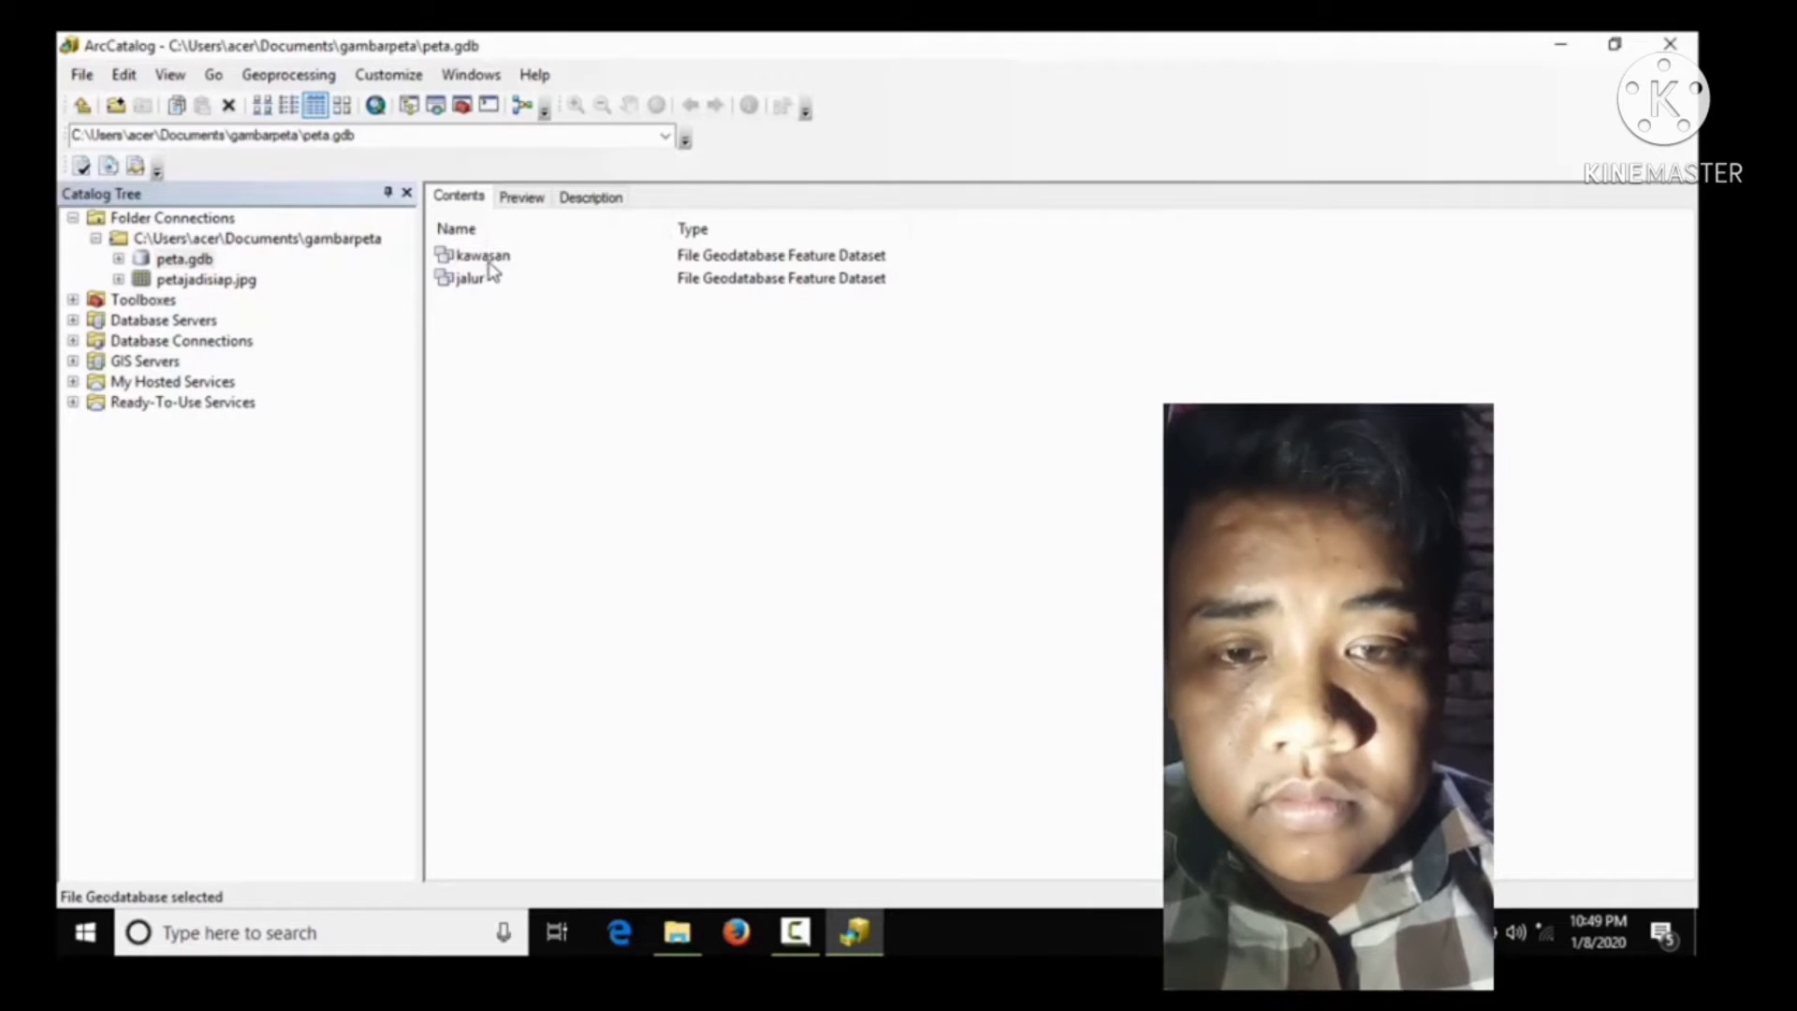
Step: Start a new feature class in the kawasan dataset with name and alias pemukiman, storing polygon features
left_click(487, 257)
right_click(488, 259)
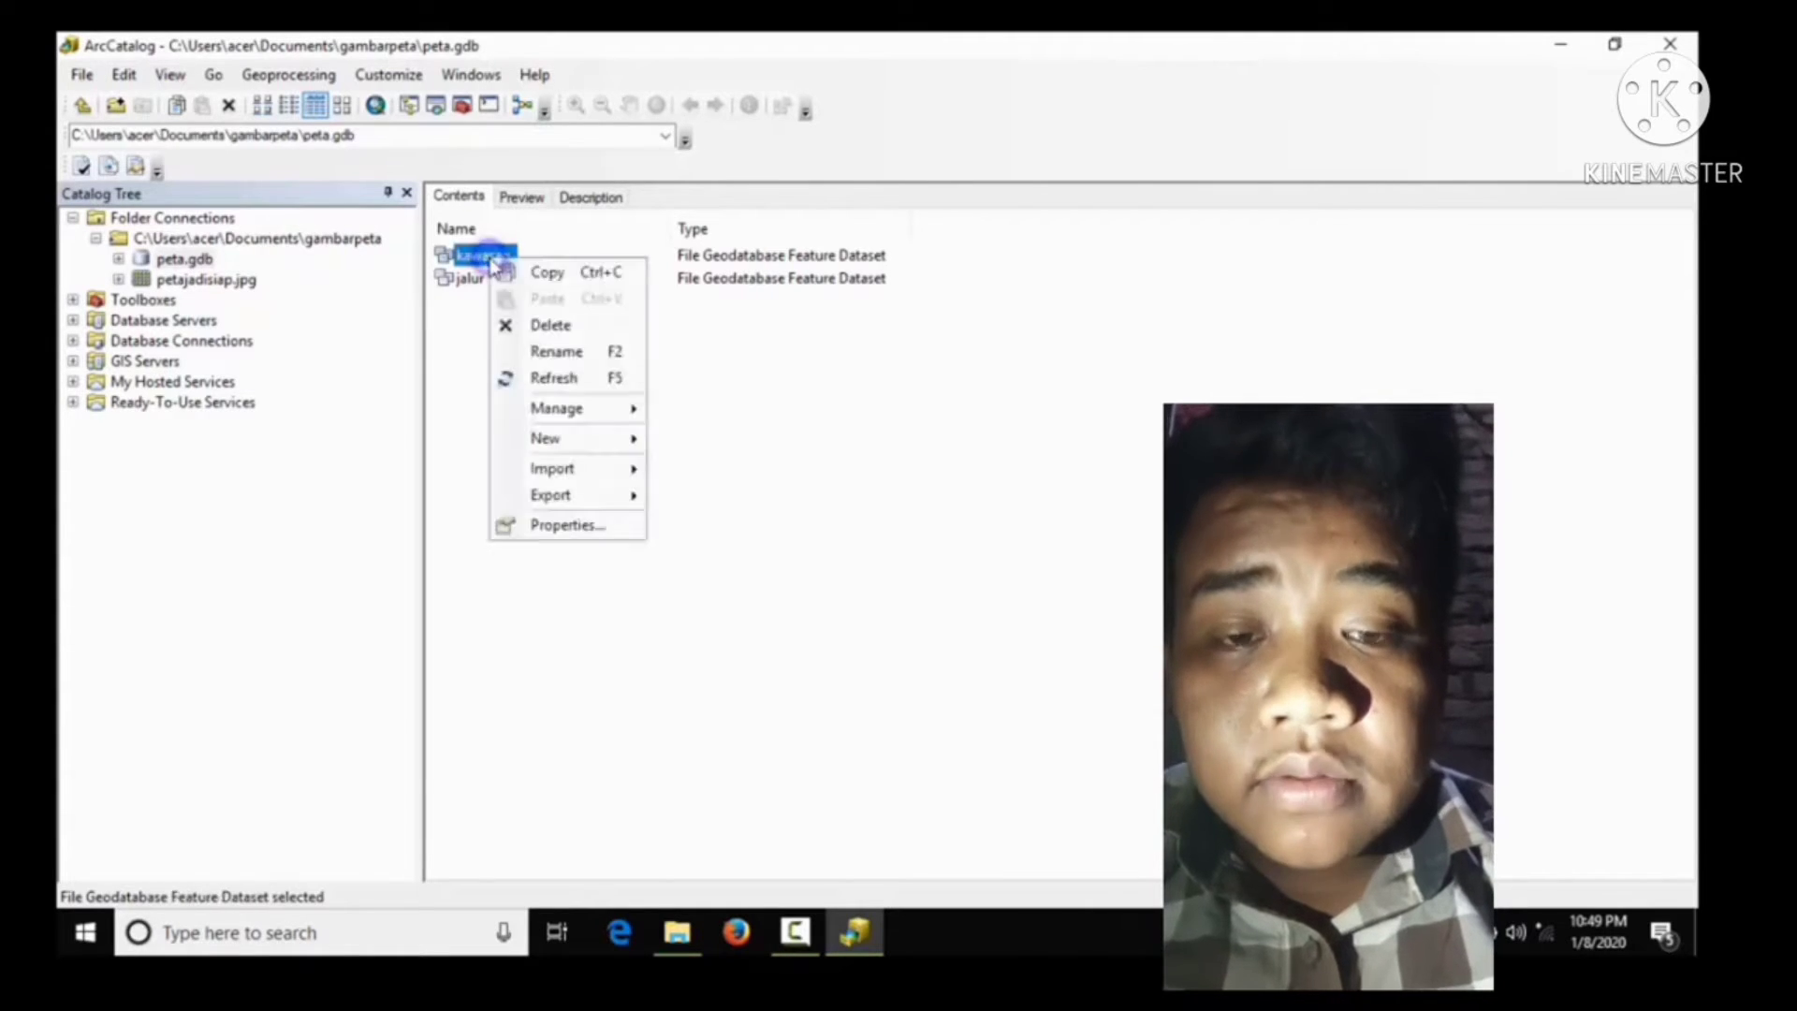
mouse_move(578, 445)
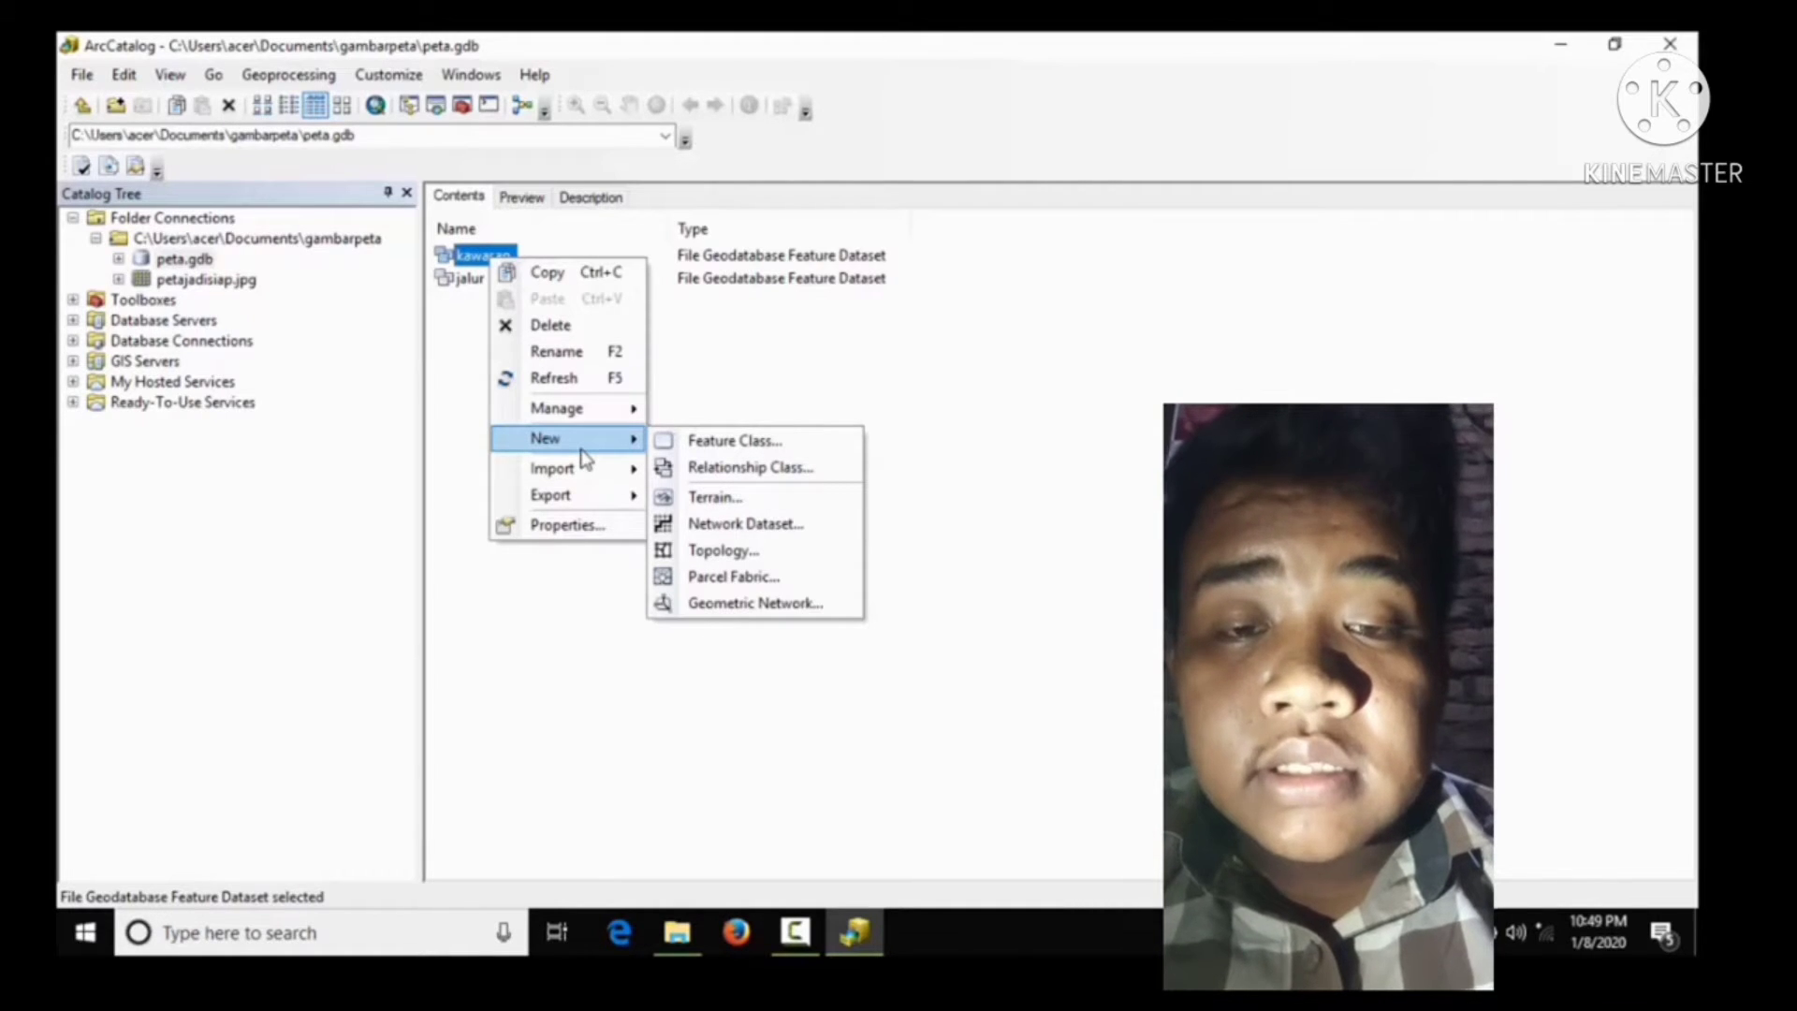
left_click(667, 448)
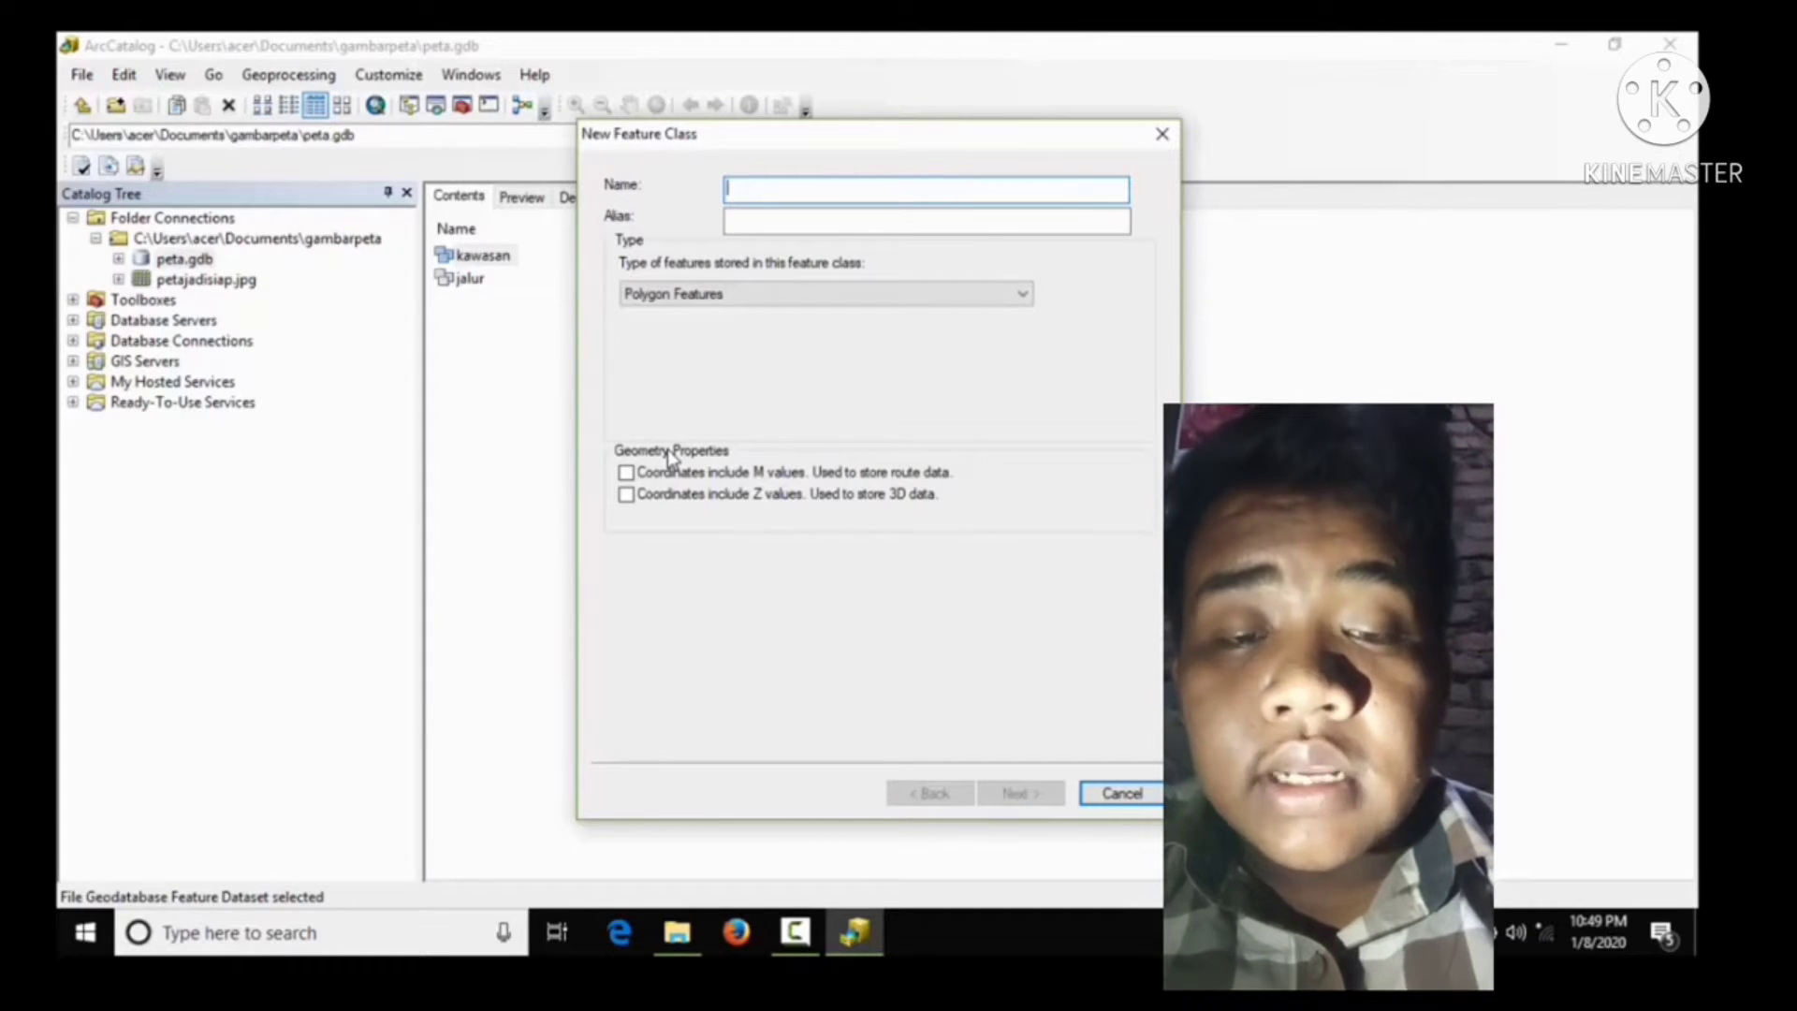
type("pem")
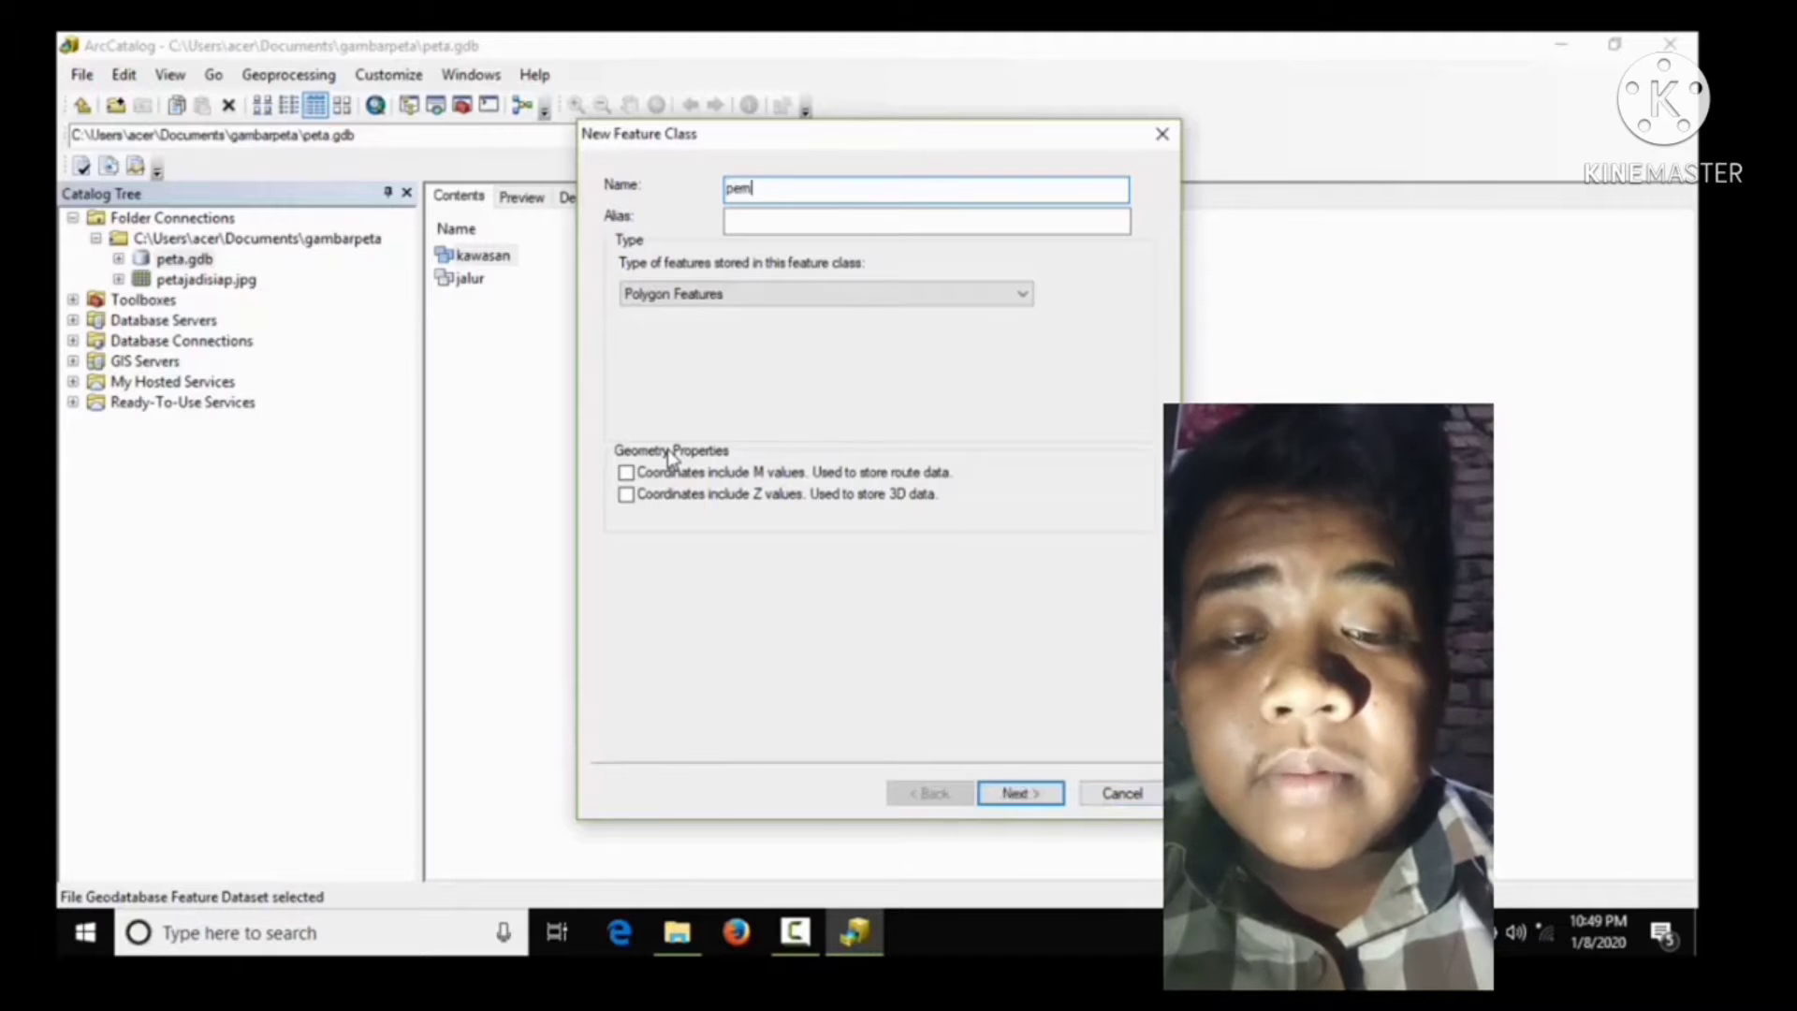
type("ukiman")
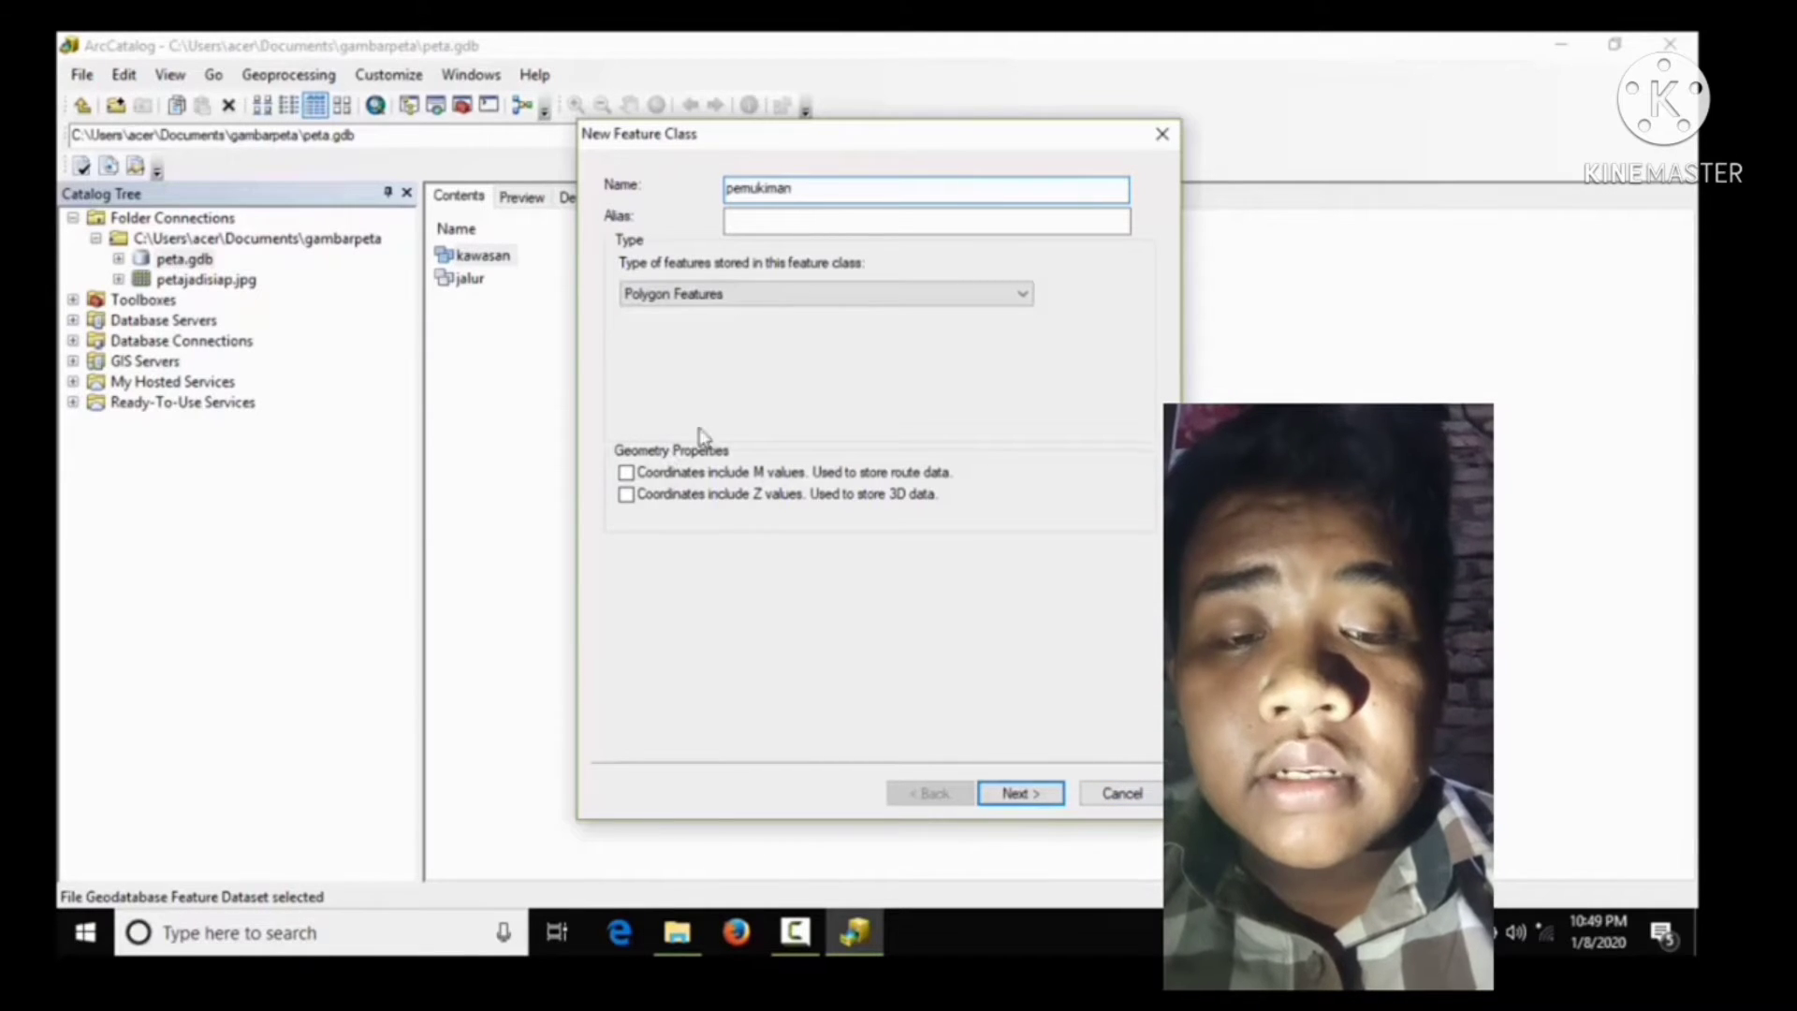
left_click(733, 224)
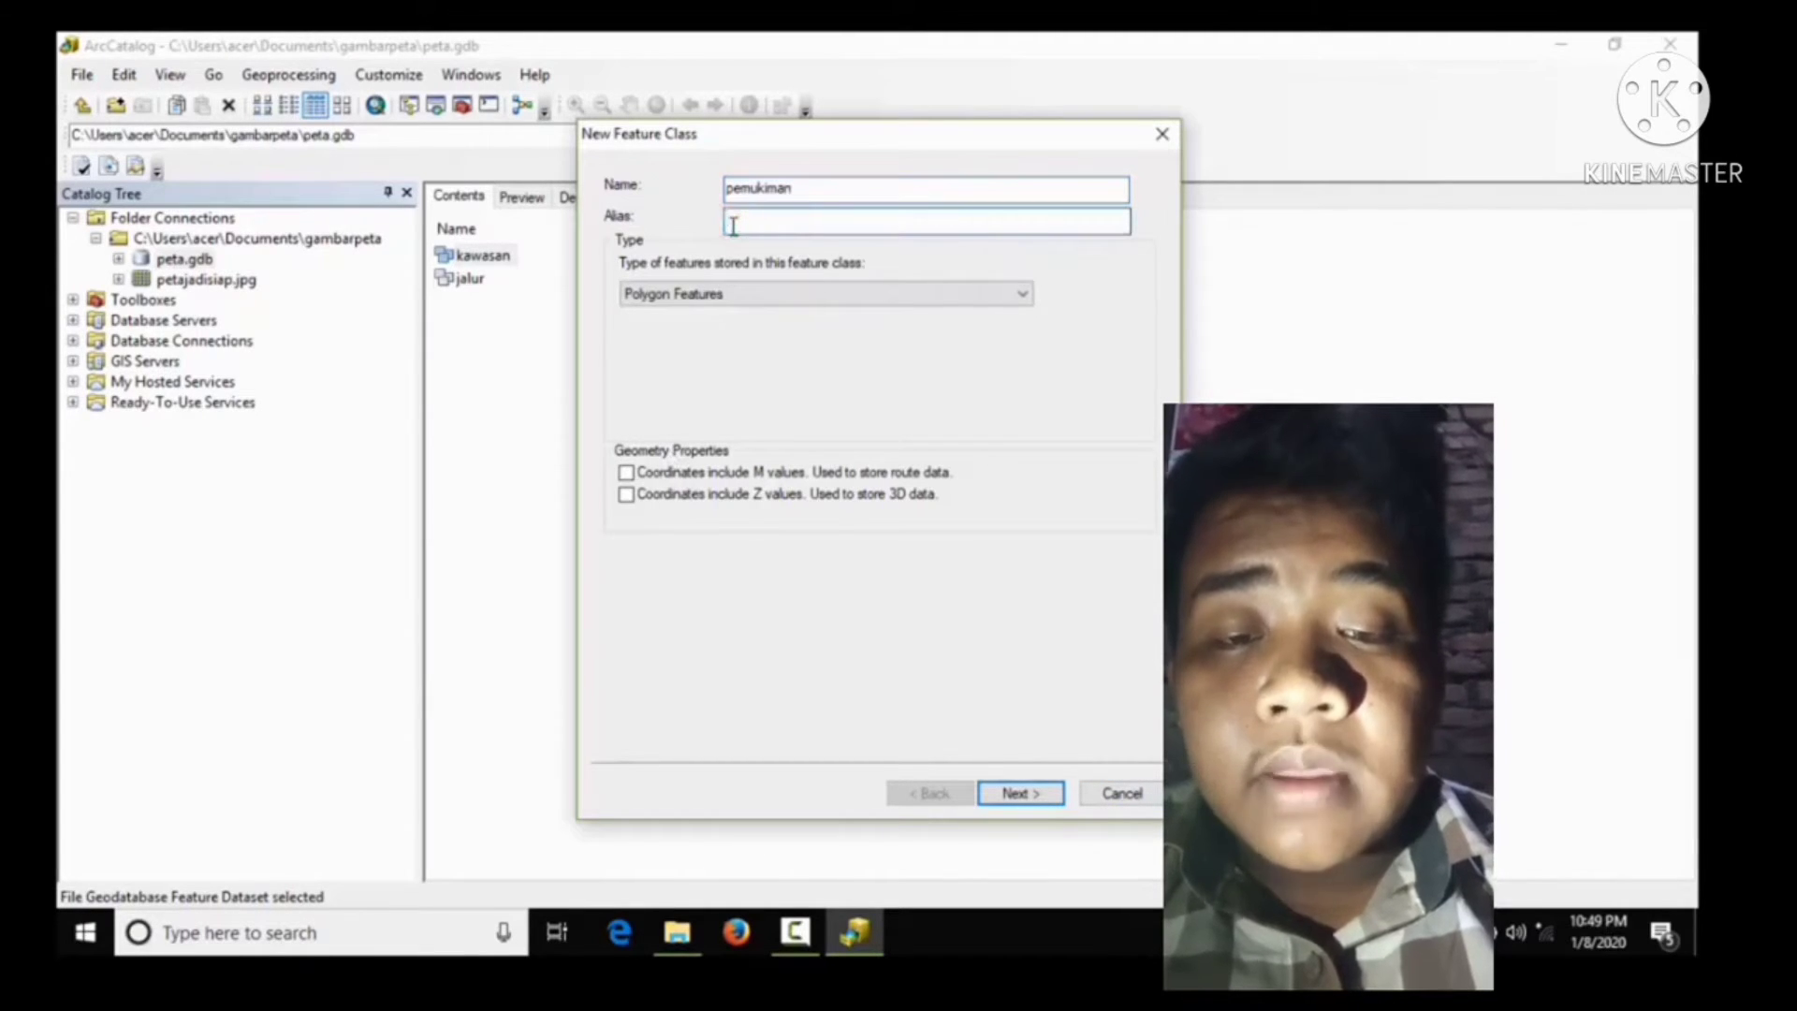
type("pemukiman")
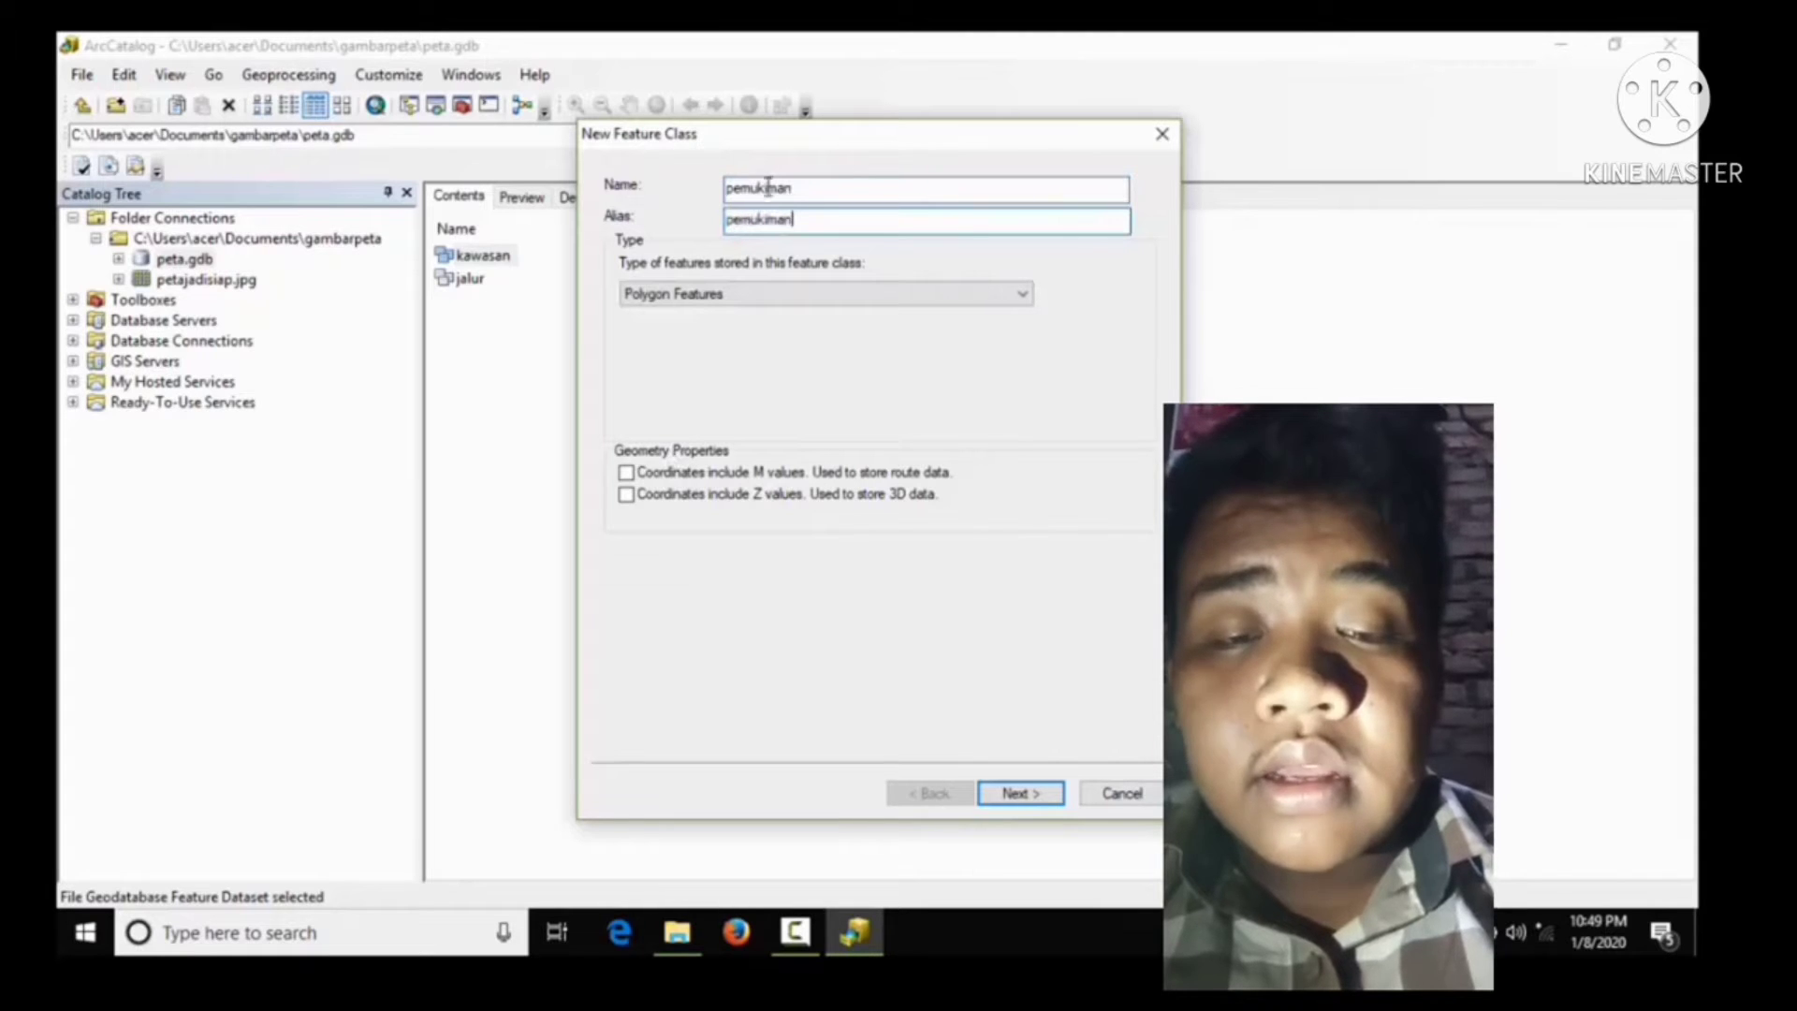
left_click(854, 293)
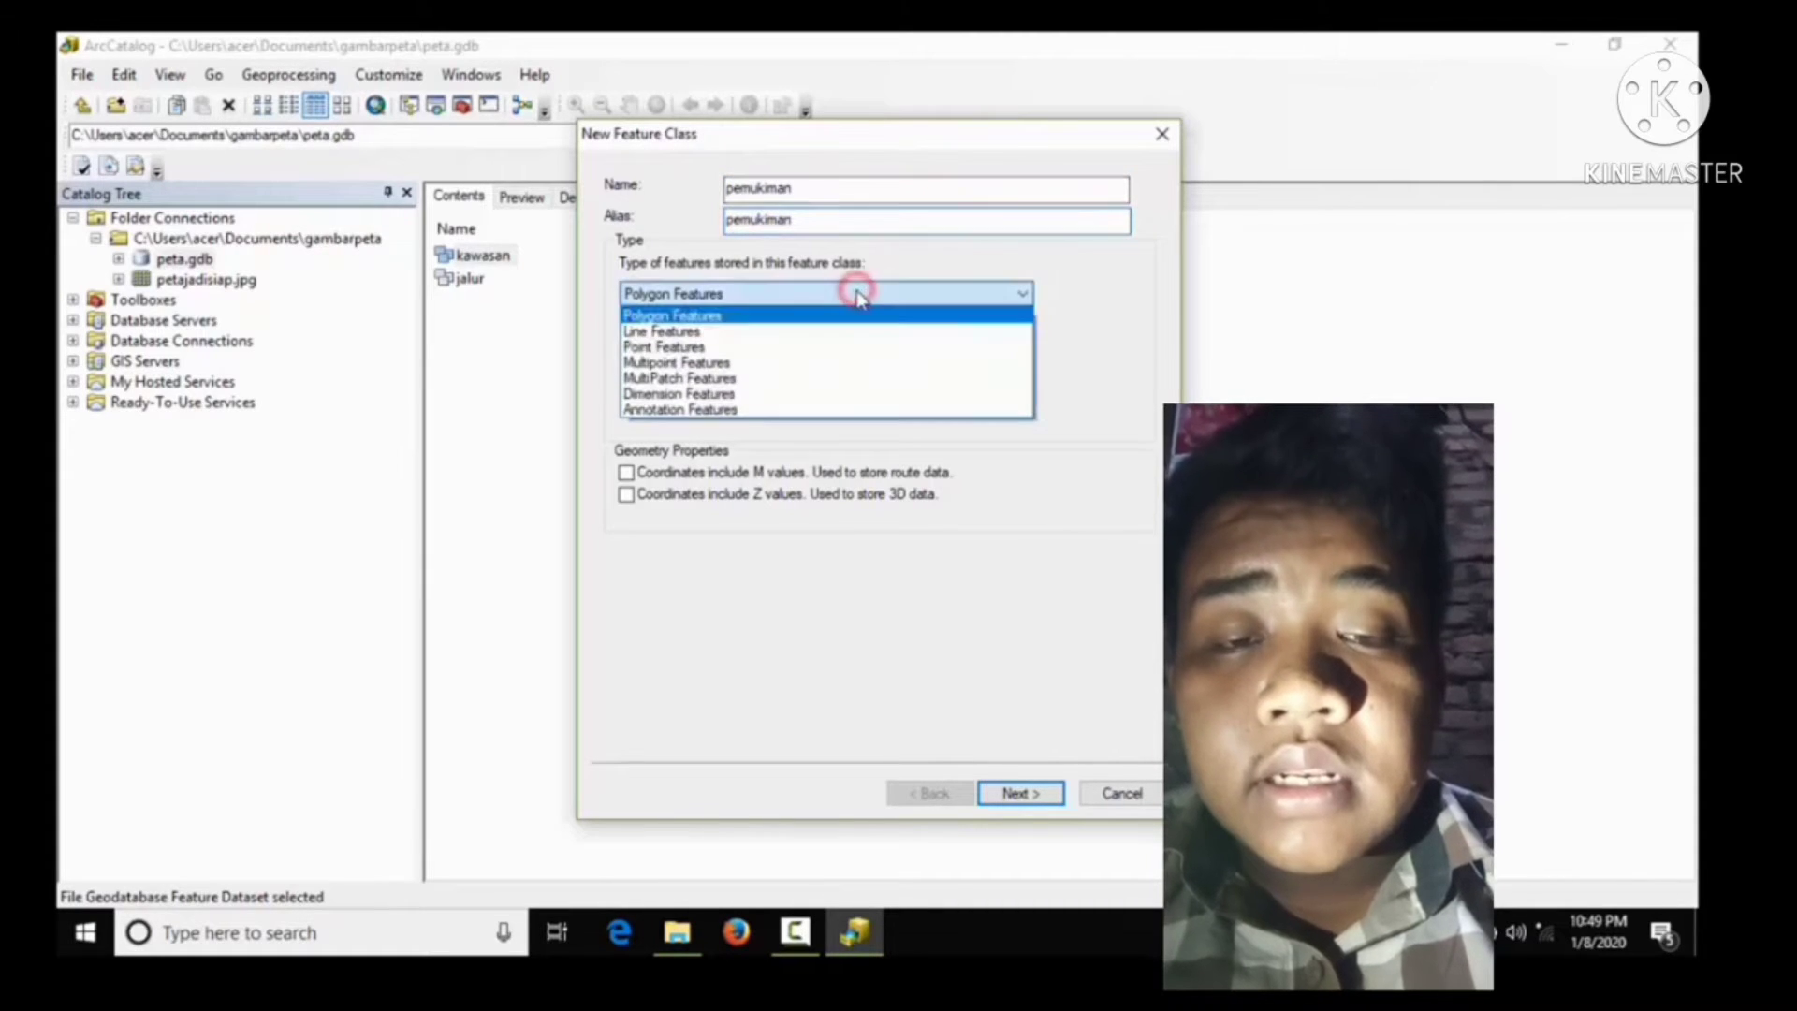
left_click(746, 315)
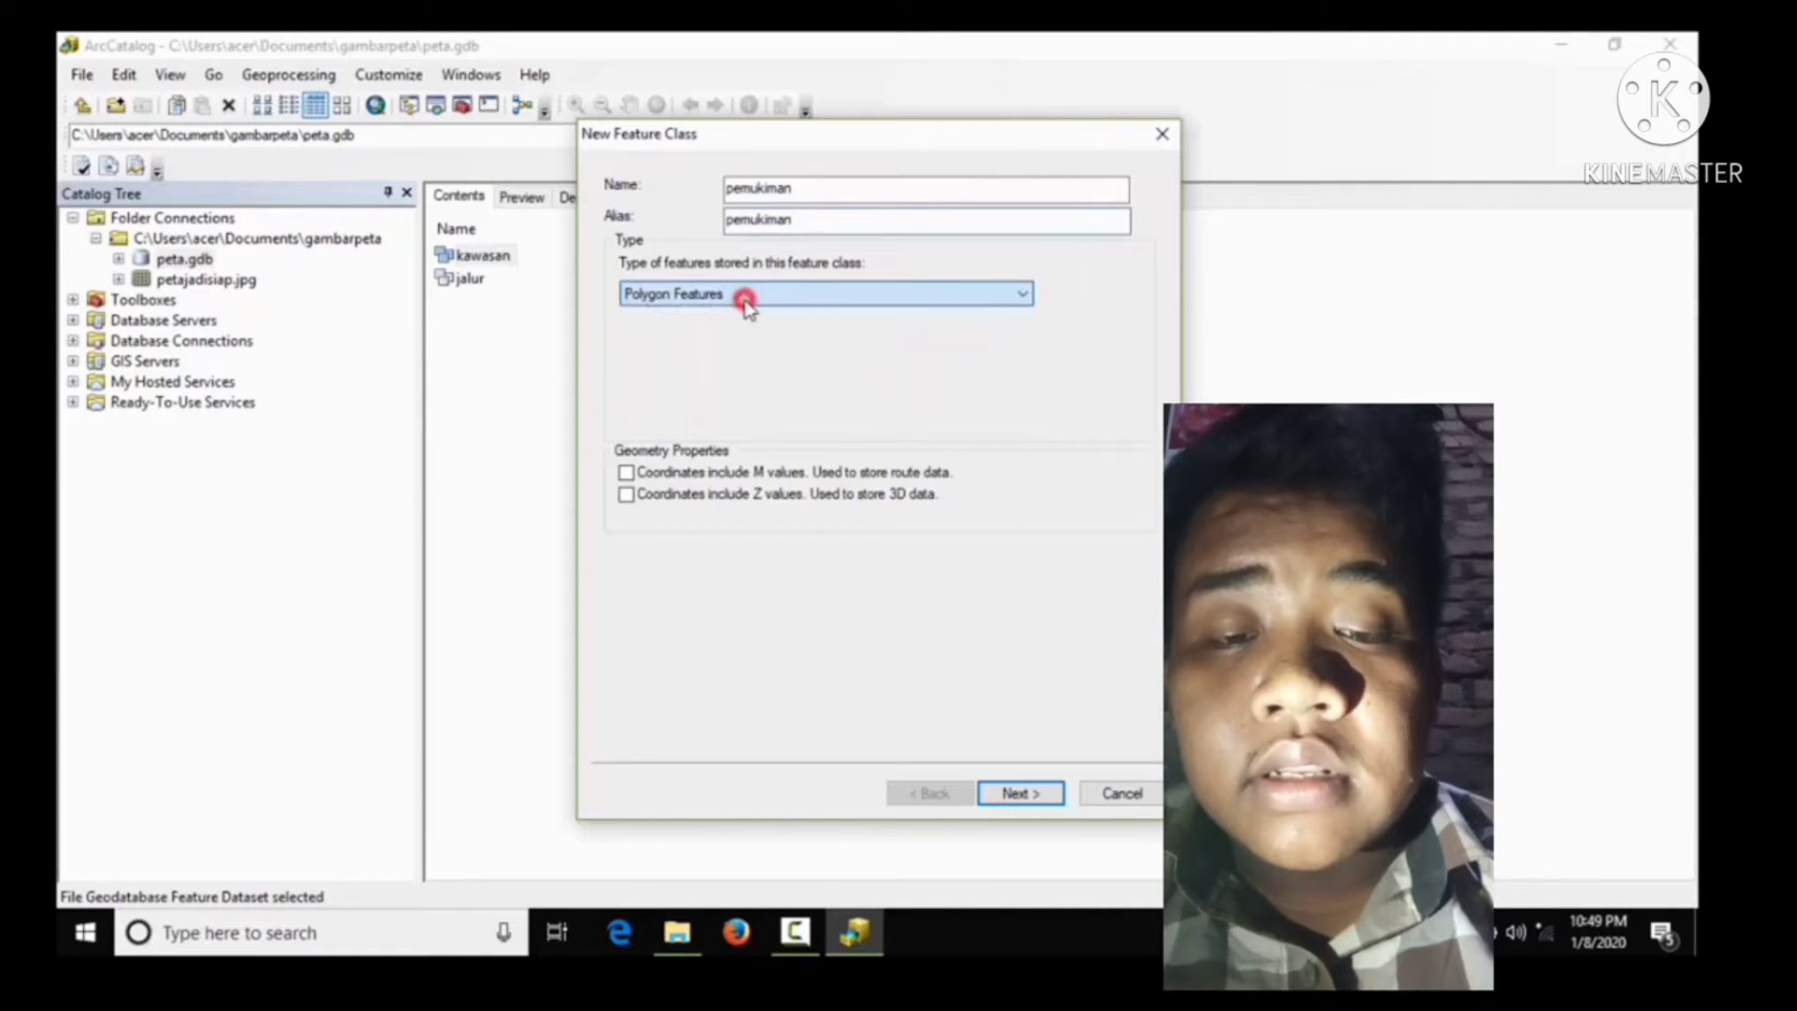
Step: Add a text field named pemukiman to the new feature class and finish creating it
left_click(1021, 793)
left_click(1020, 792)
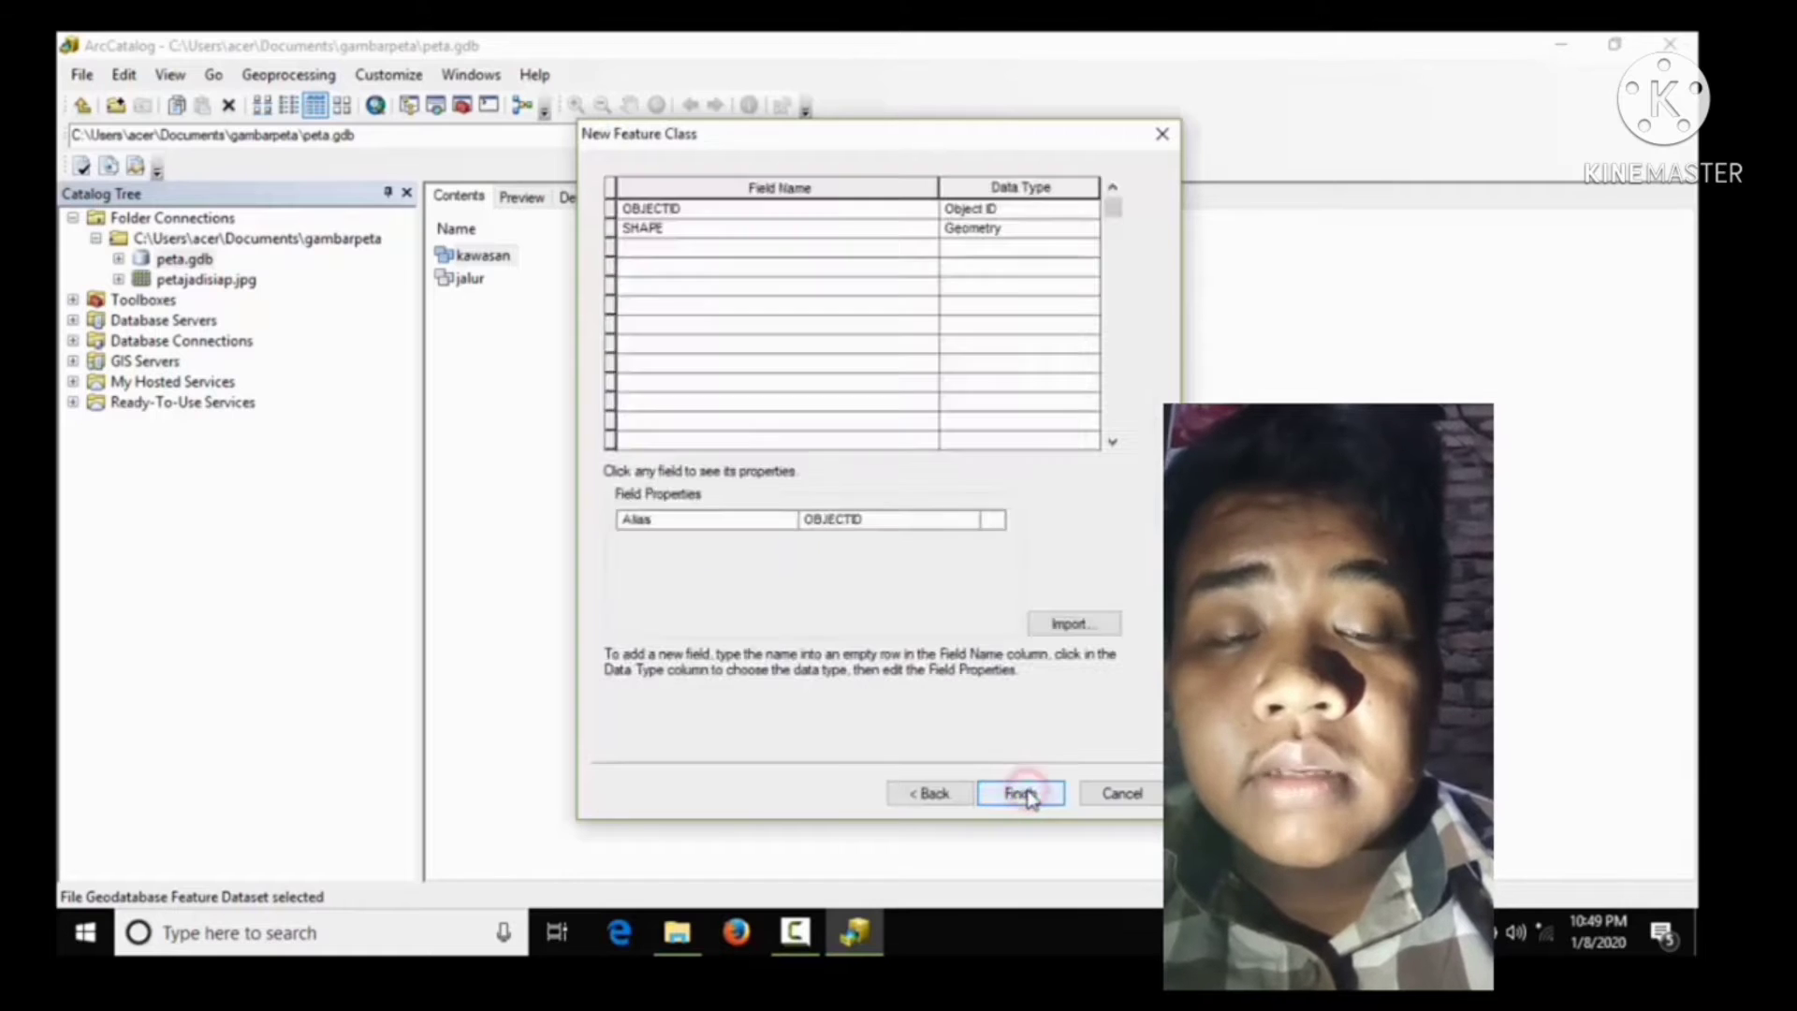
left_click(735, 245)
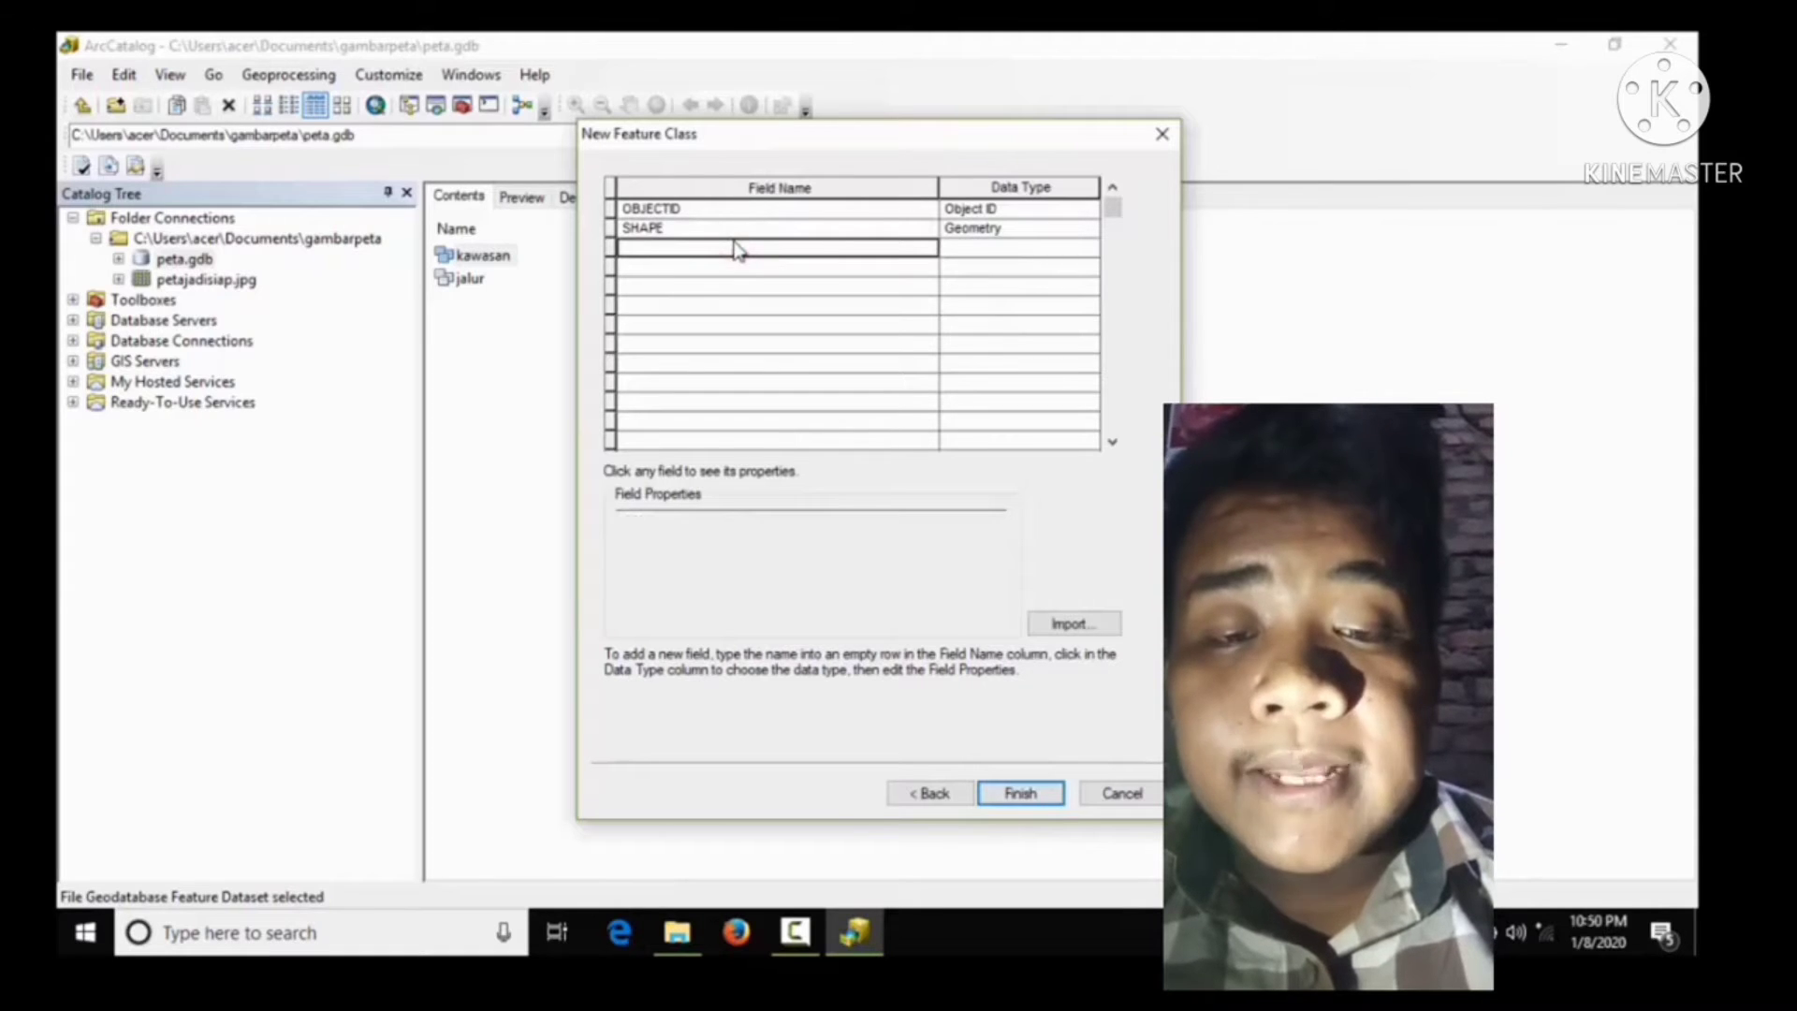
type("pemukiman")
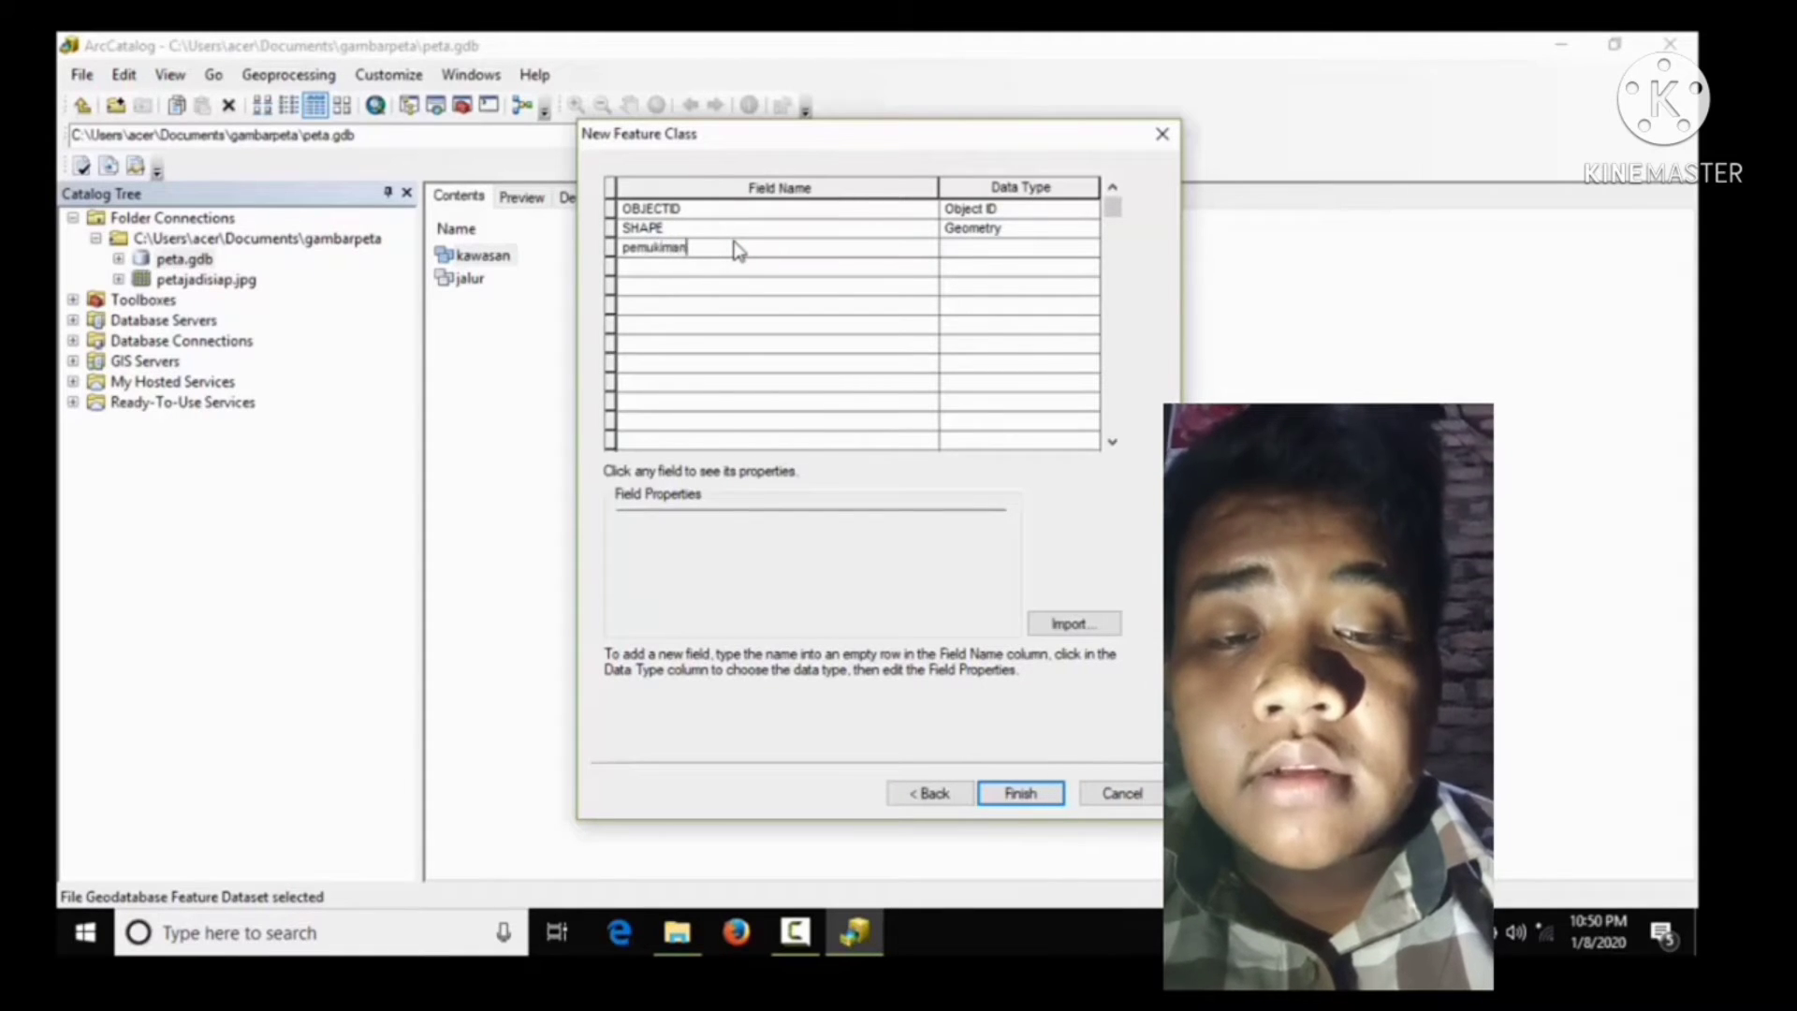
key("Tab")
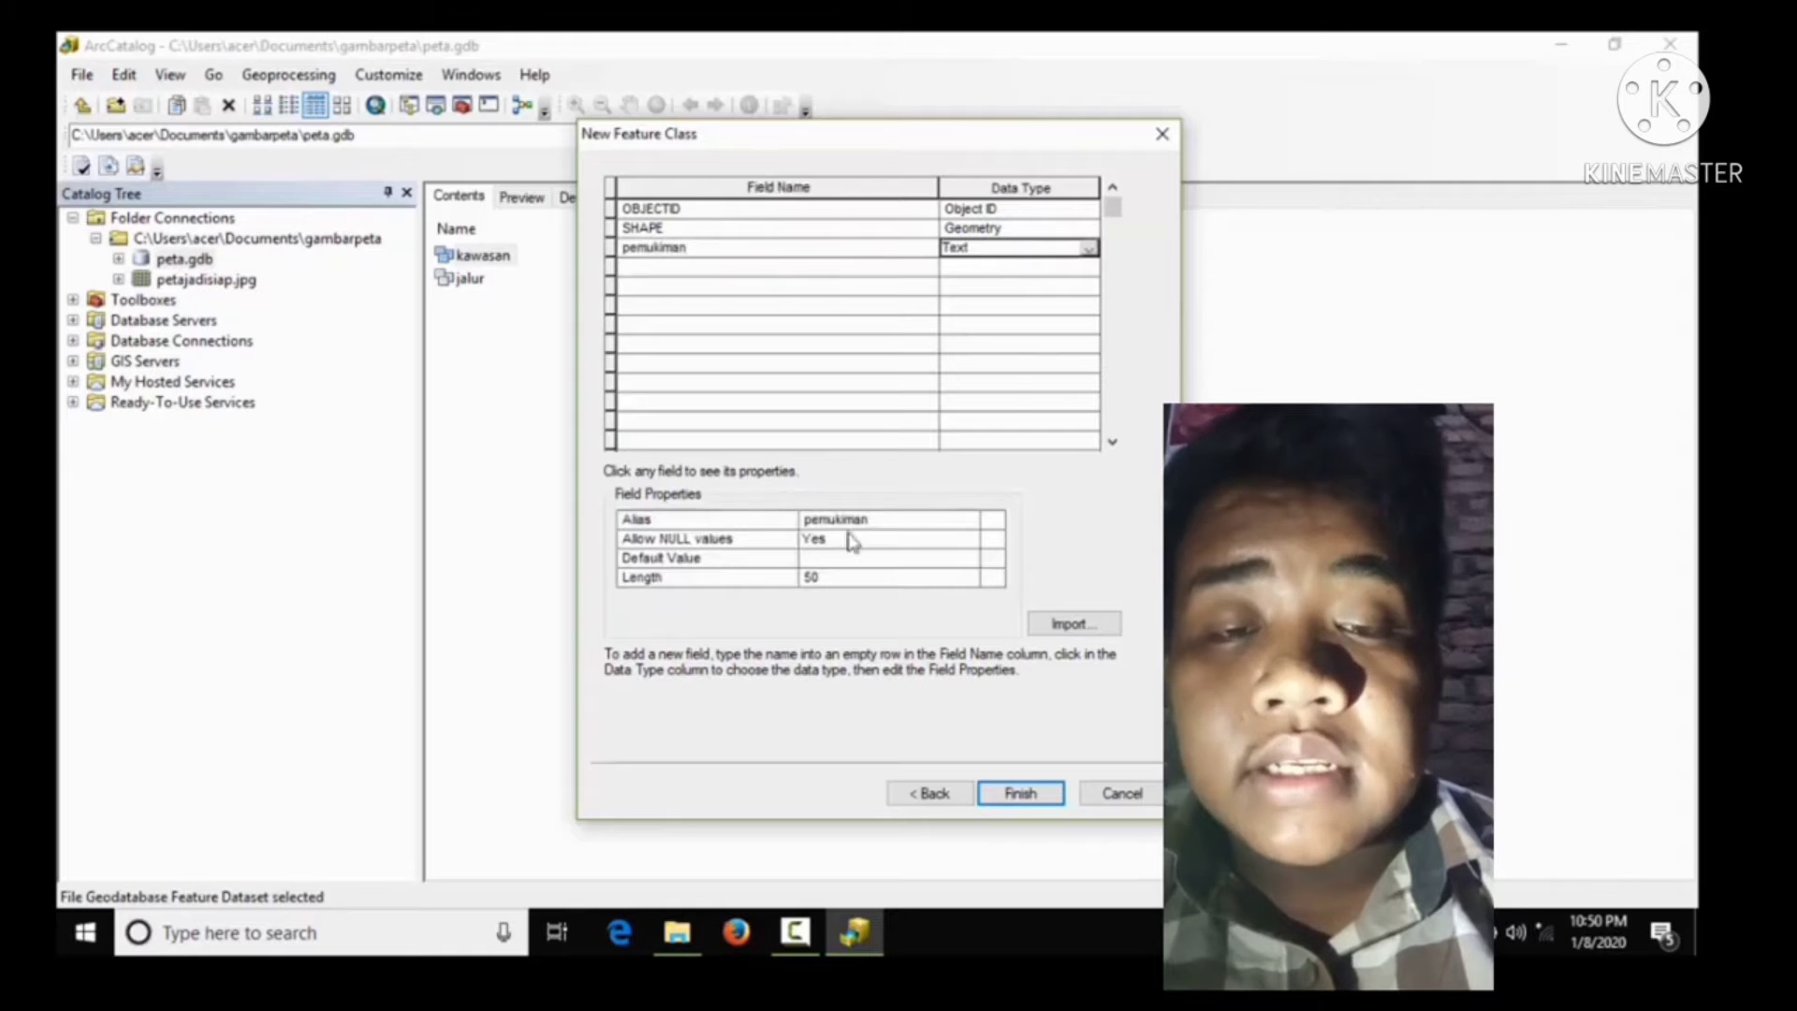
left_click(986, 798)
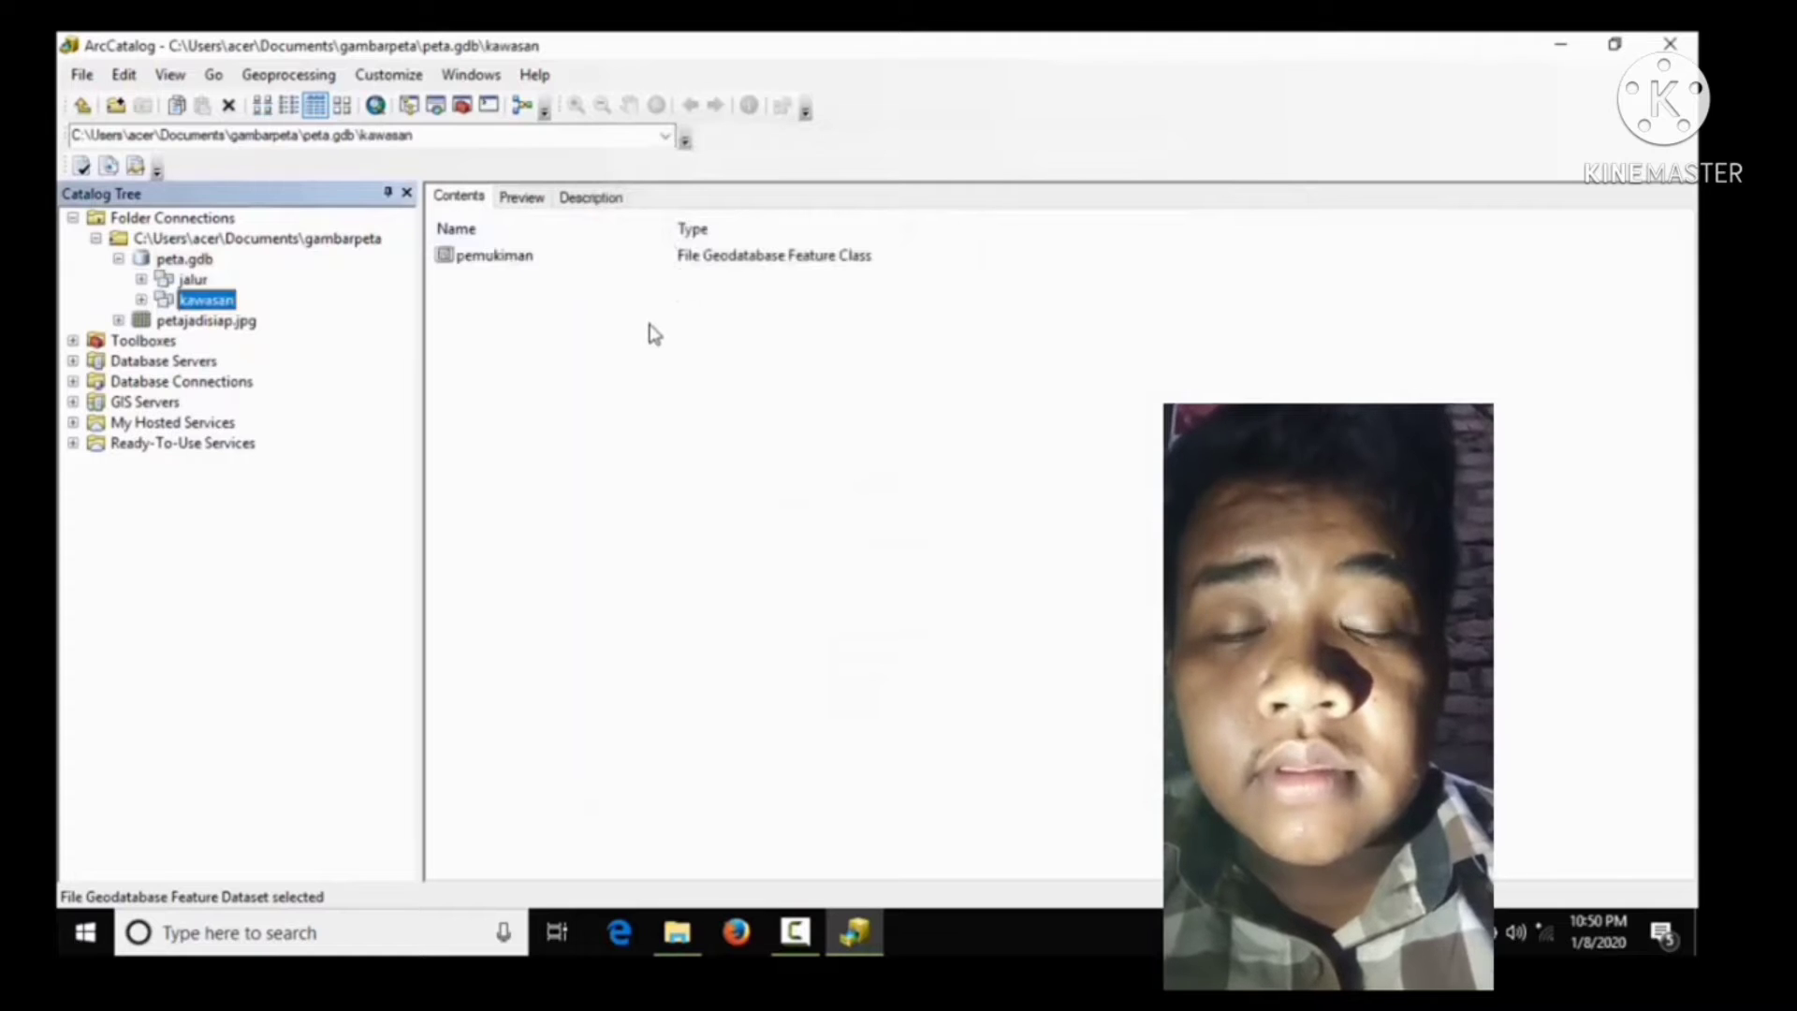
right_click(587, 301)
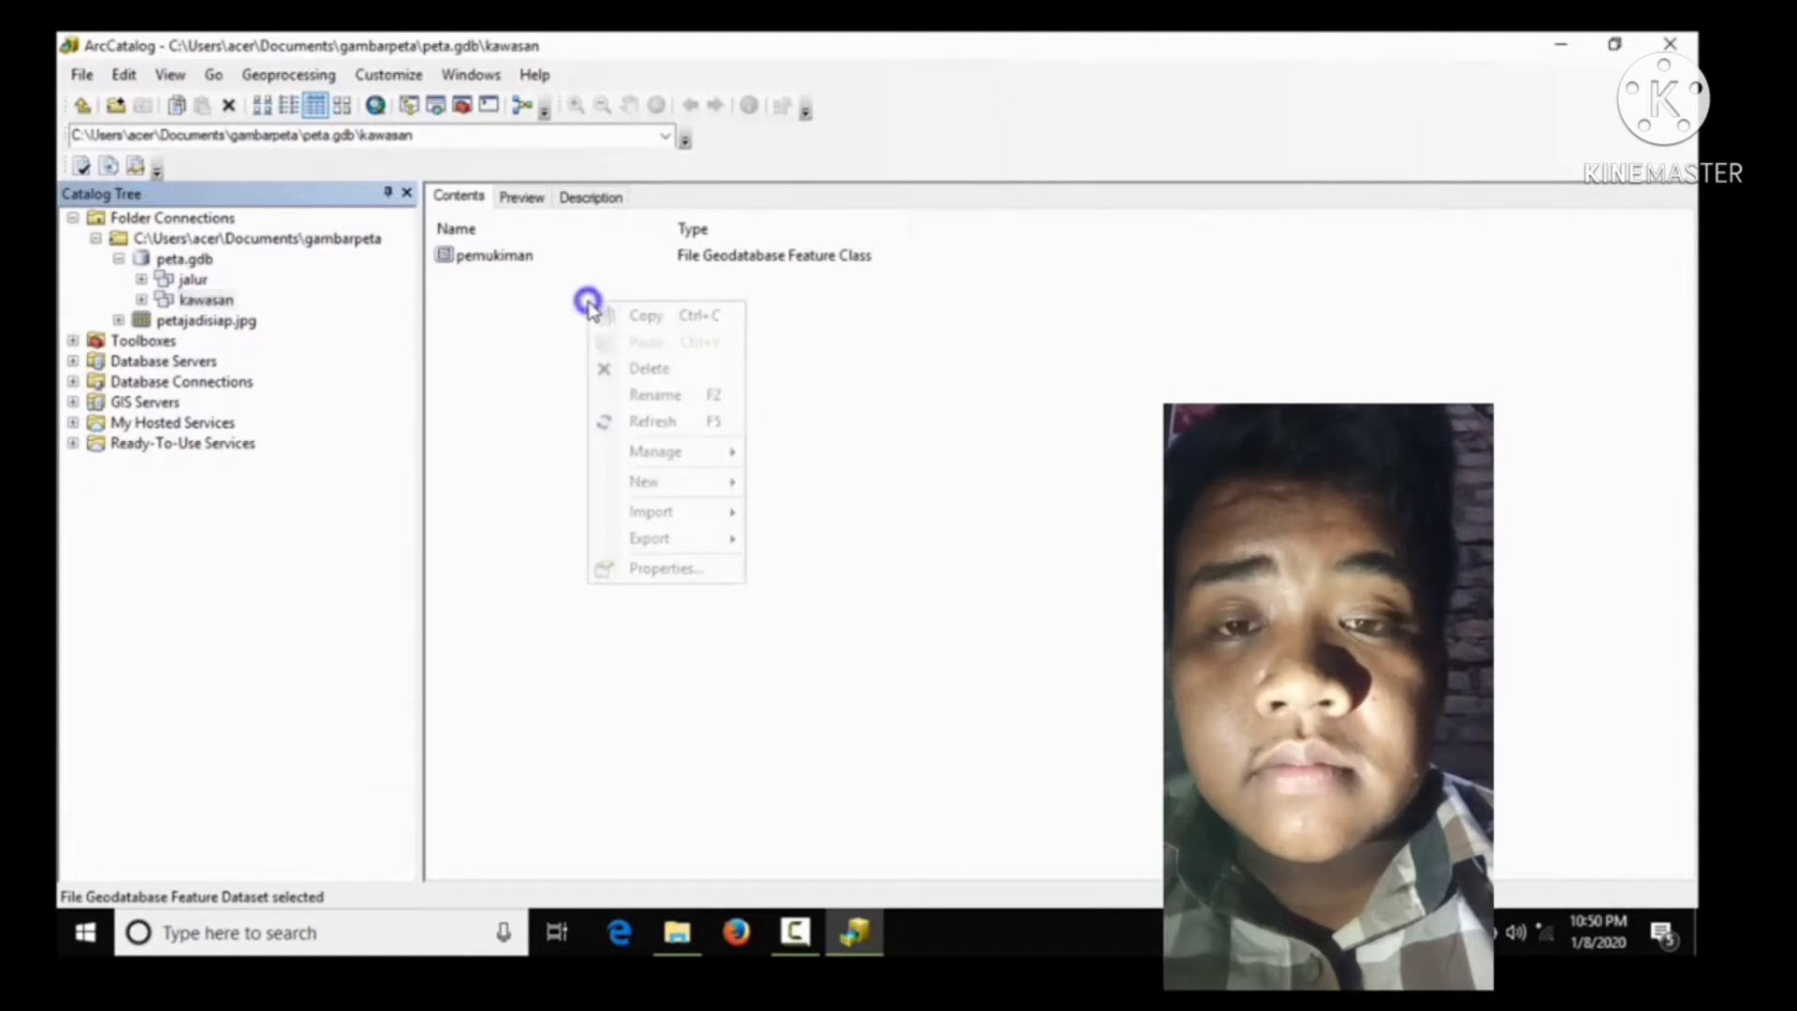
mouse_move(667, 493)
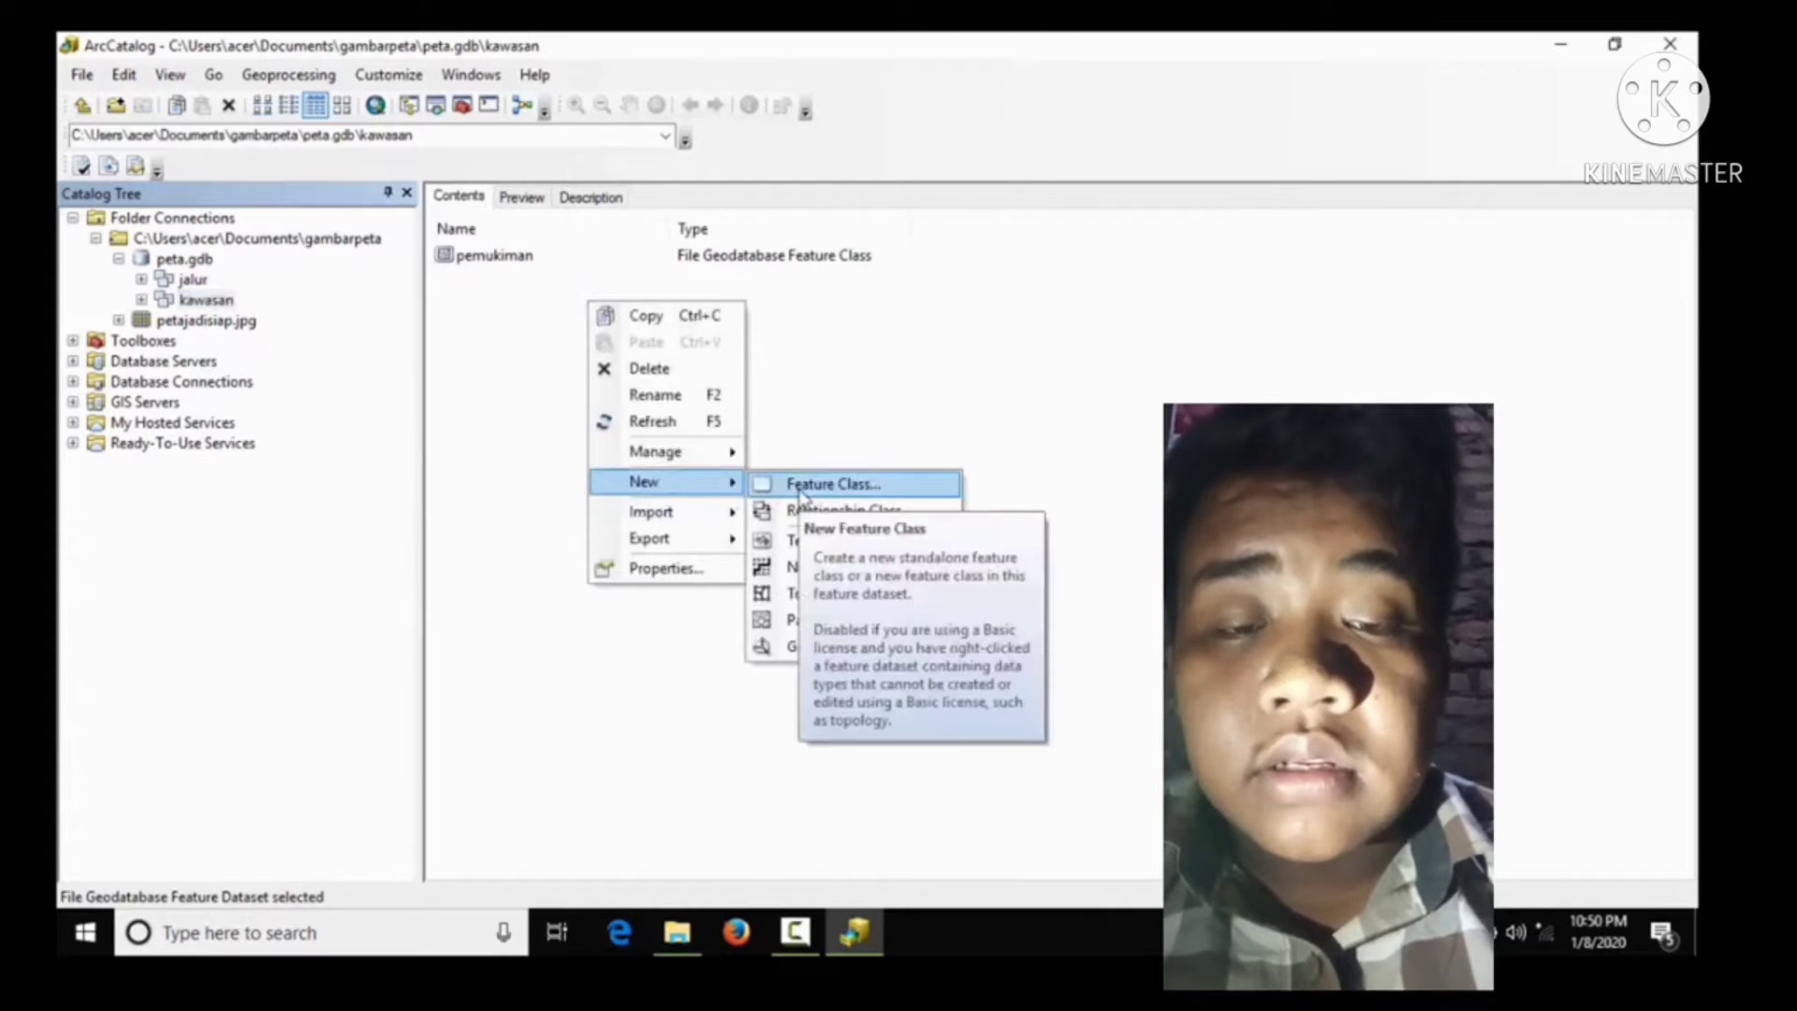
left_click(803, 417)
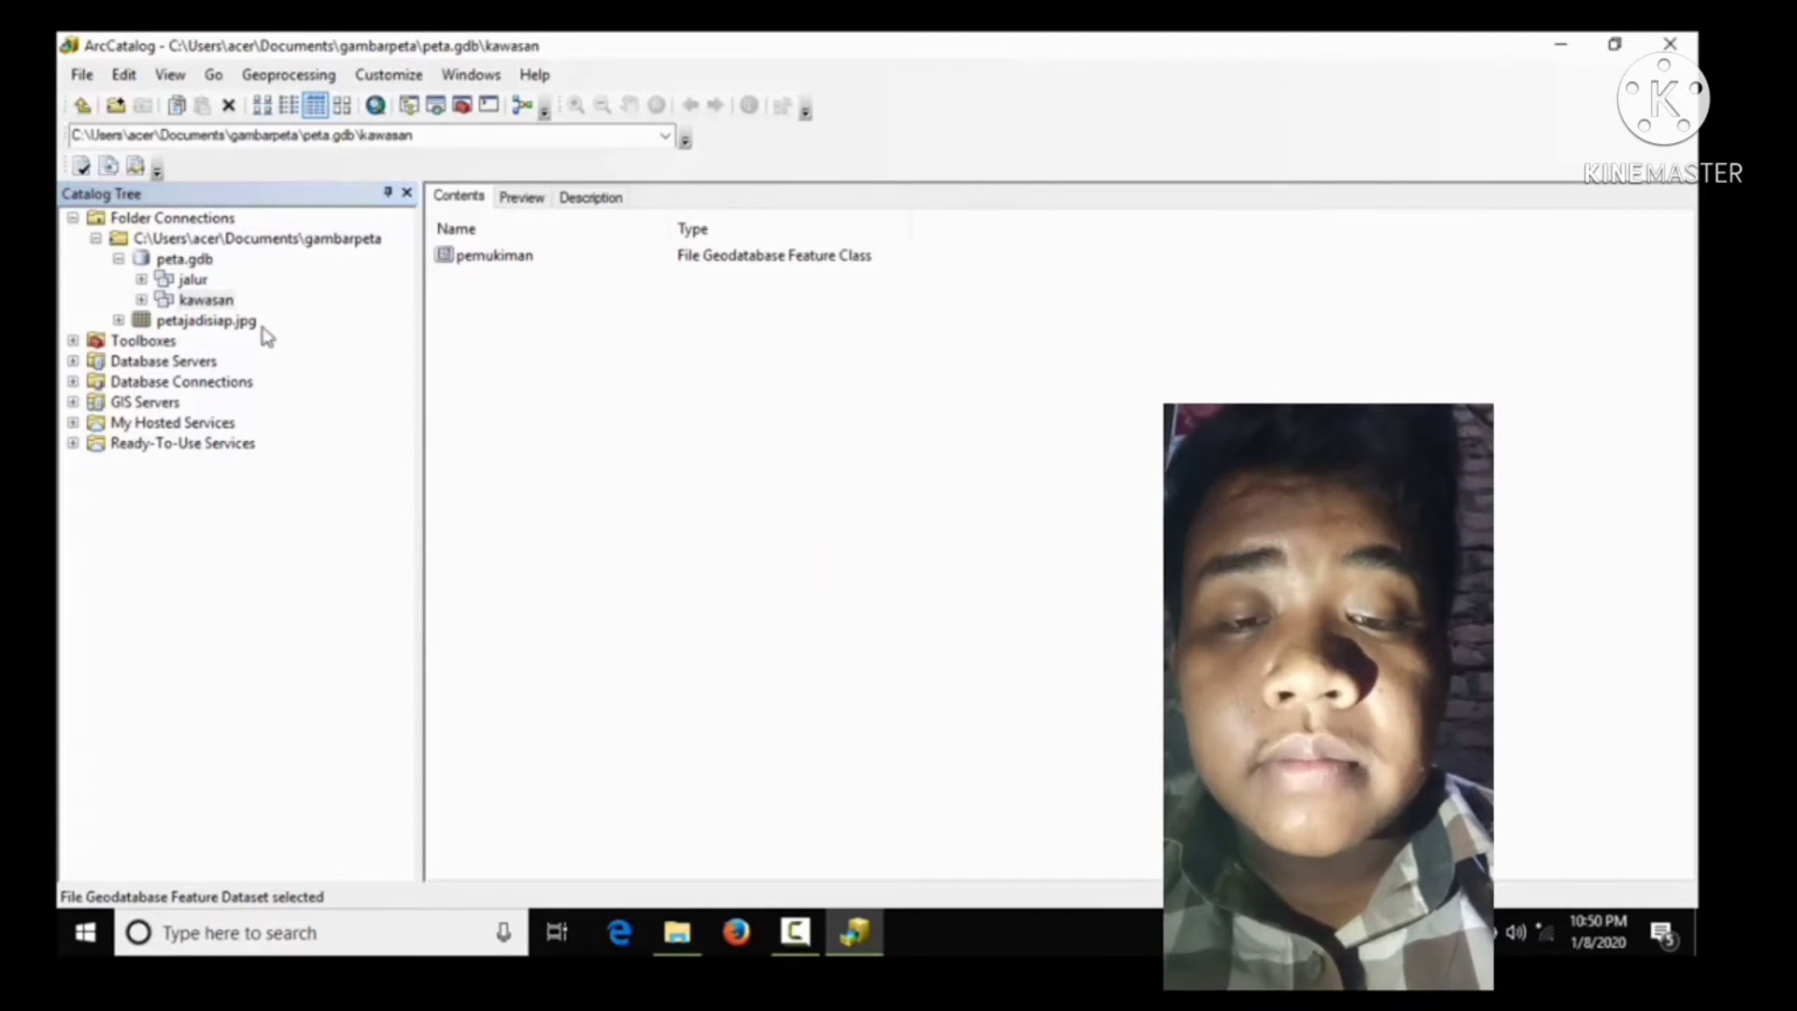
left_click(193, 280)
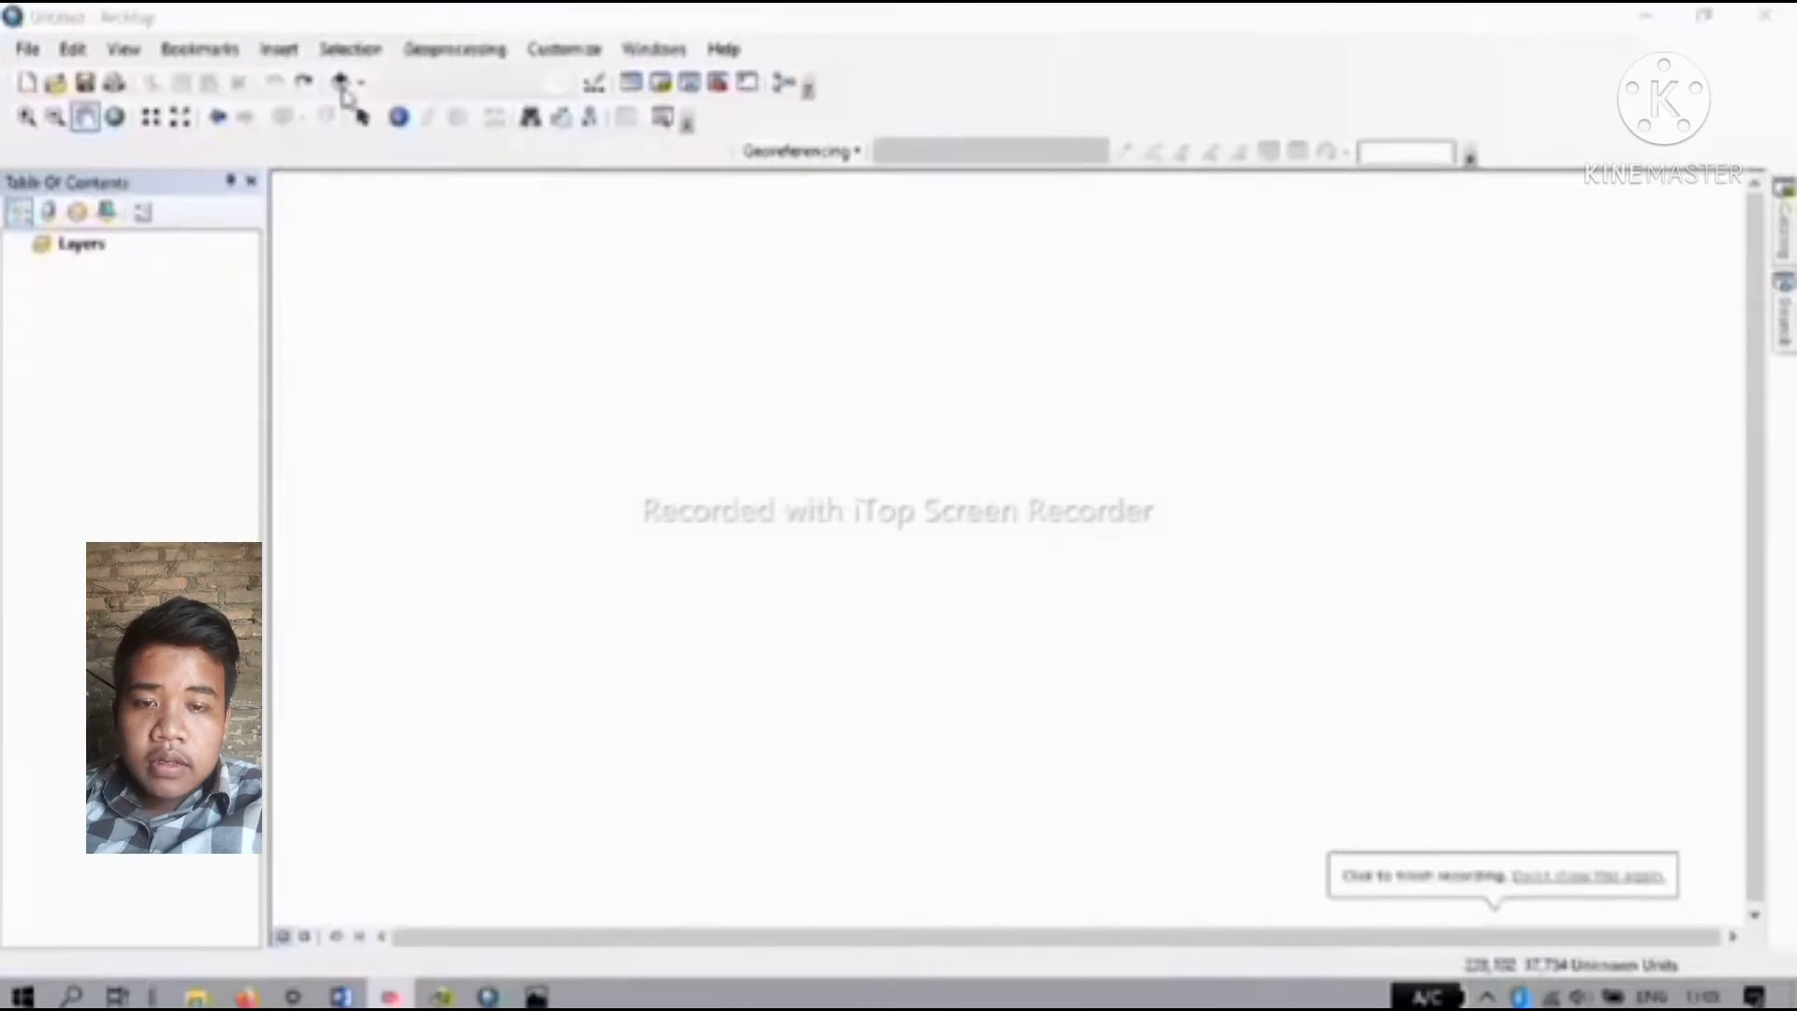
Step: In ArcMap, add the raster image administrasi-landak-a1-1.jpg to the empty map, accepting its missing spatial reference
left_click(342, 82)
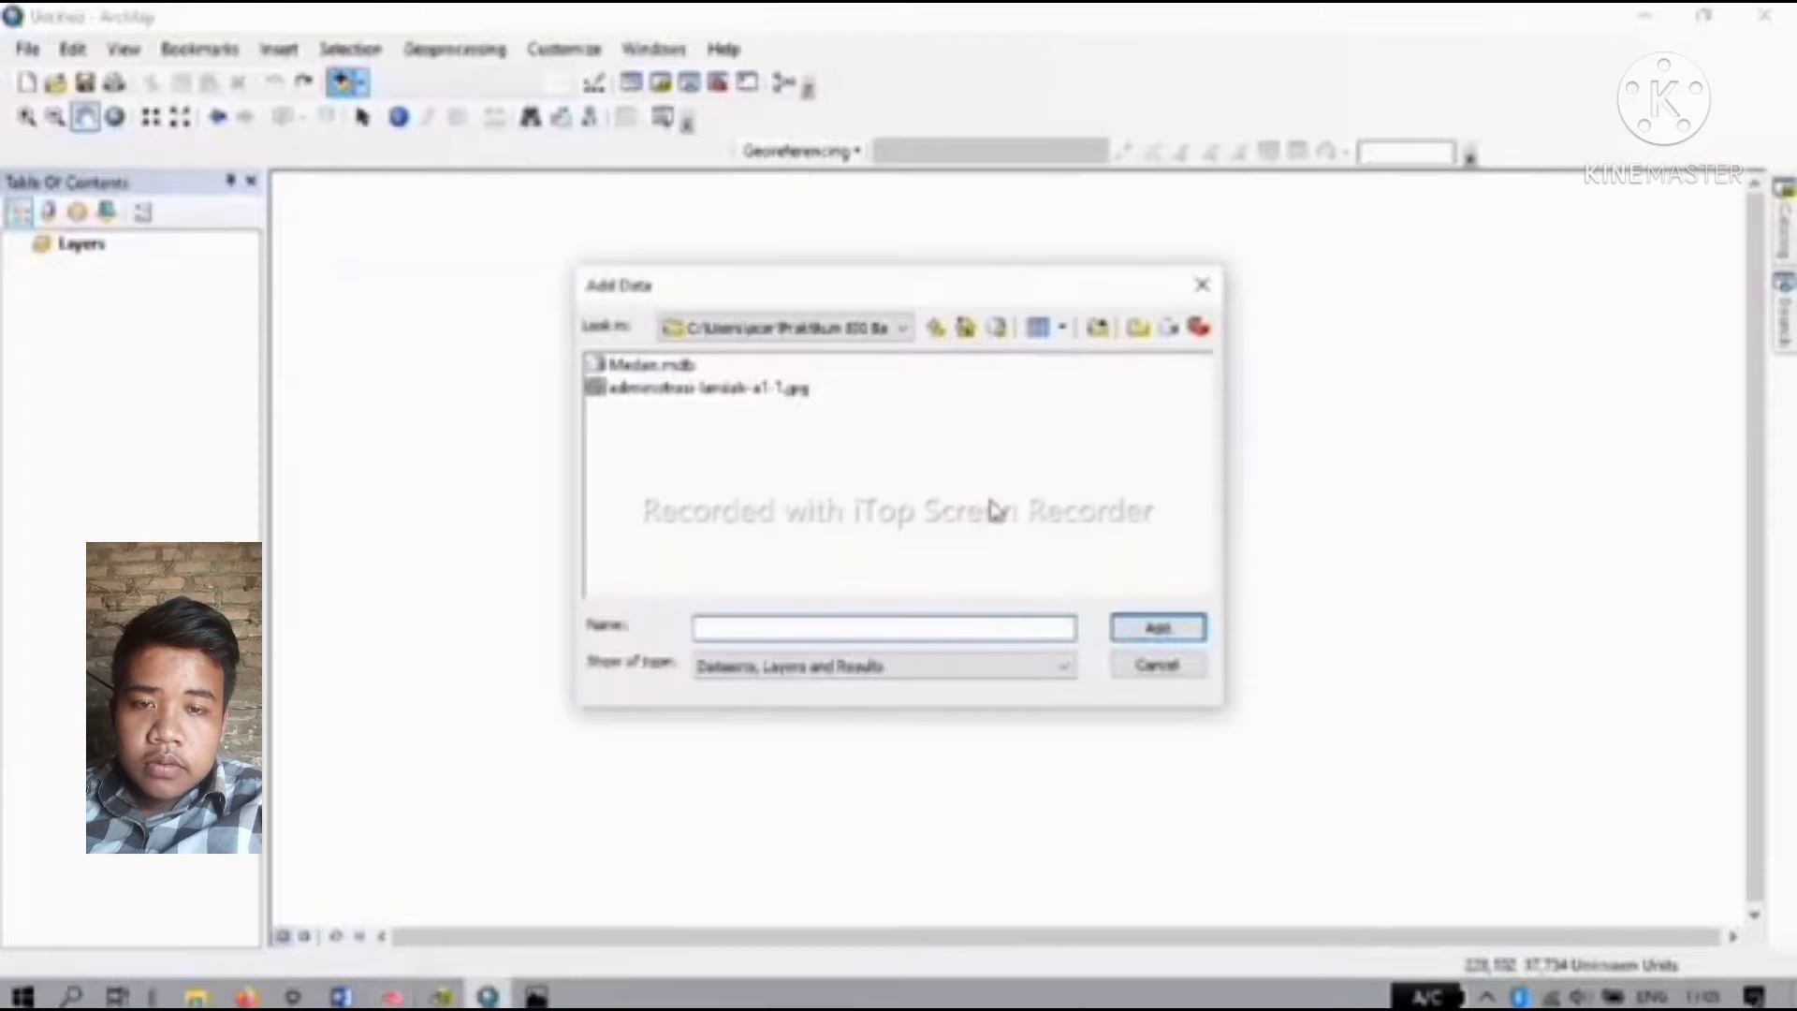
left_click(754, 390)
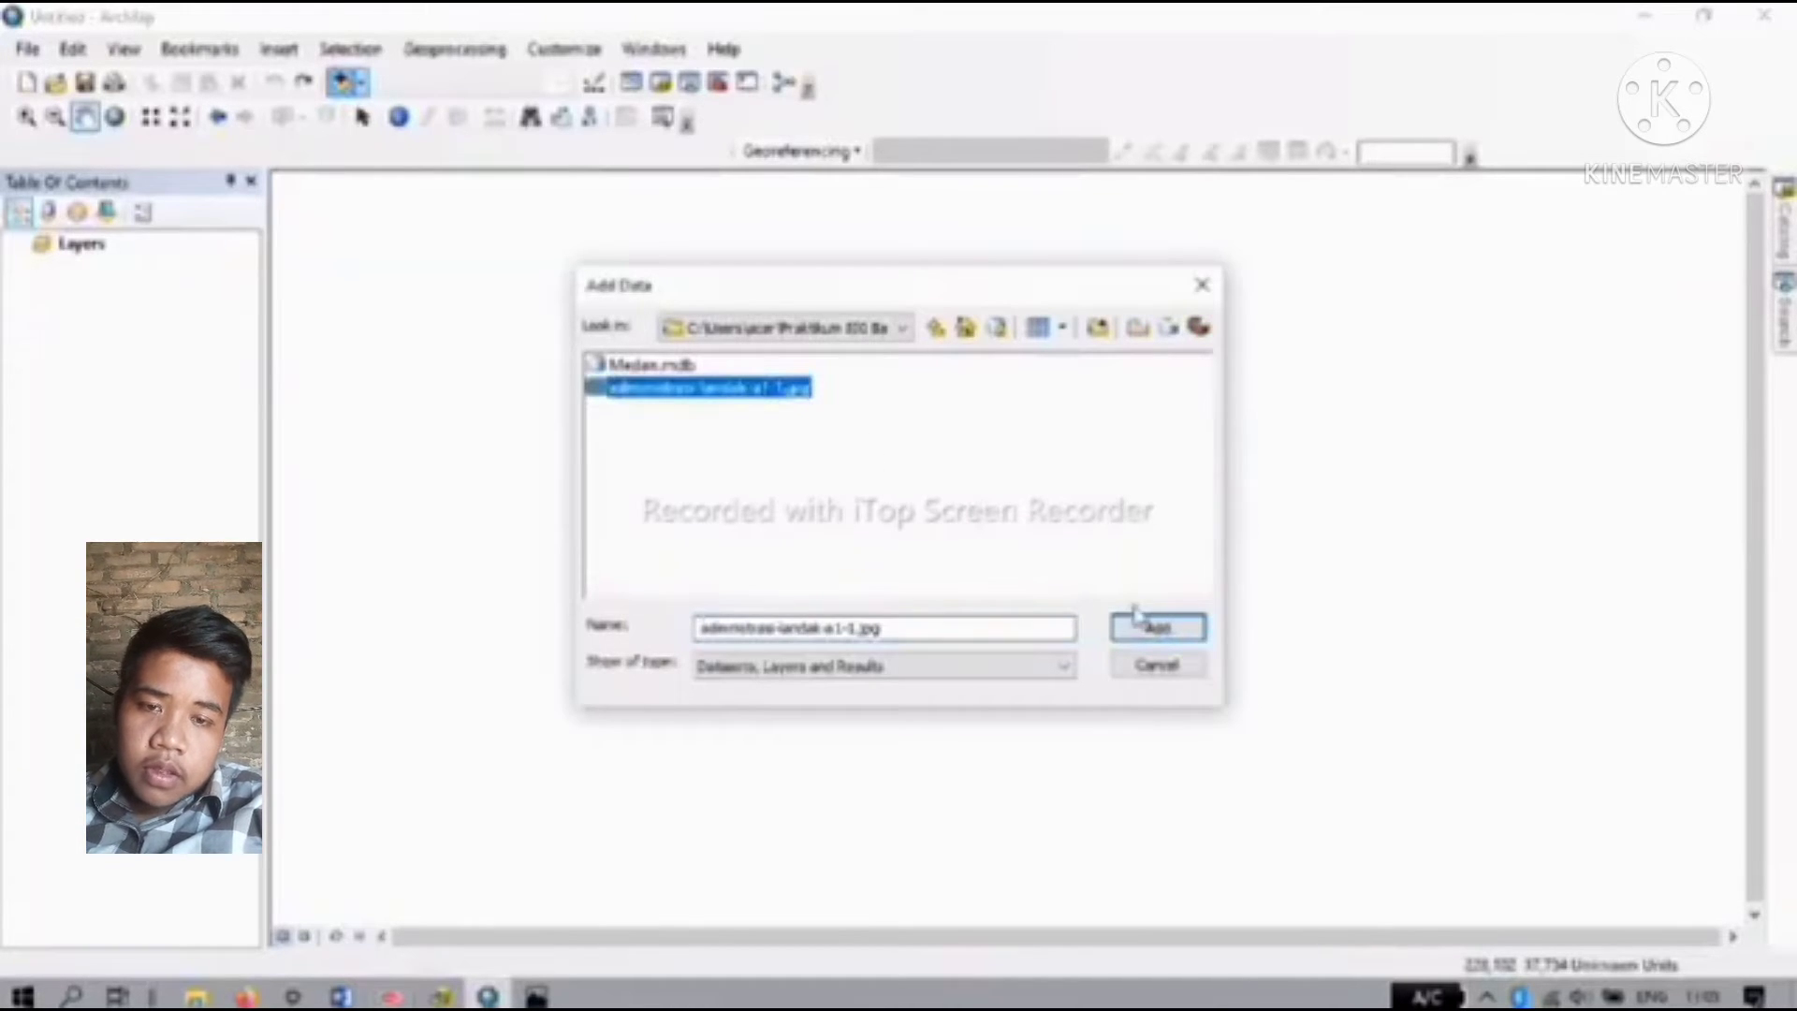
left_click(1187, 640)
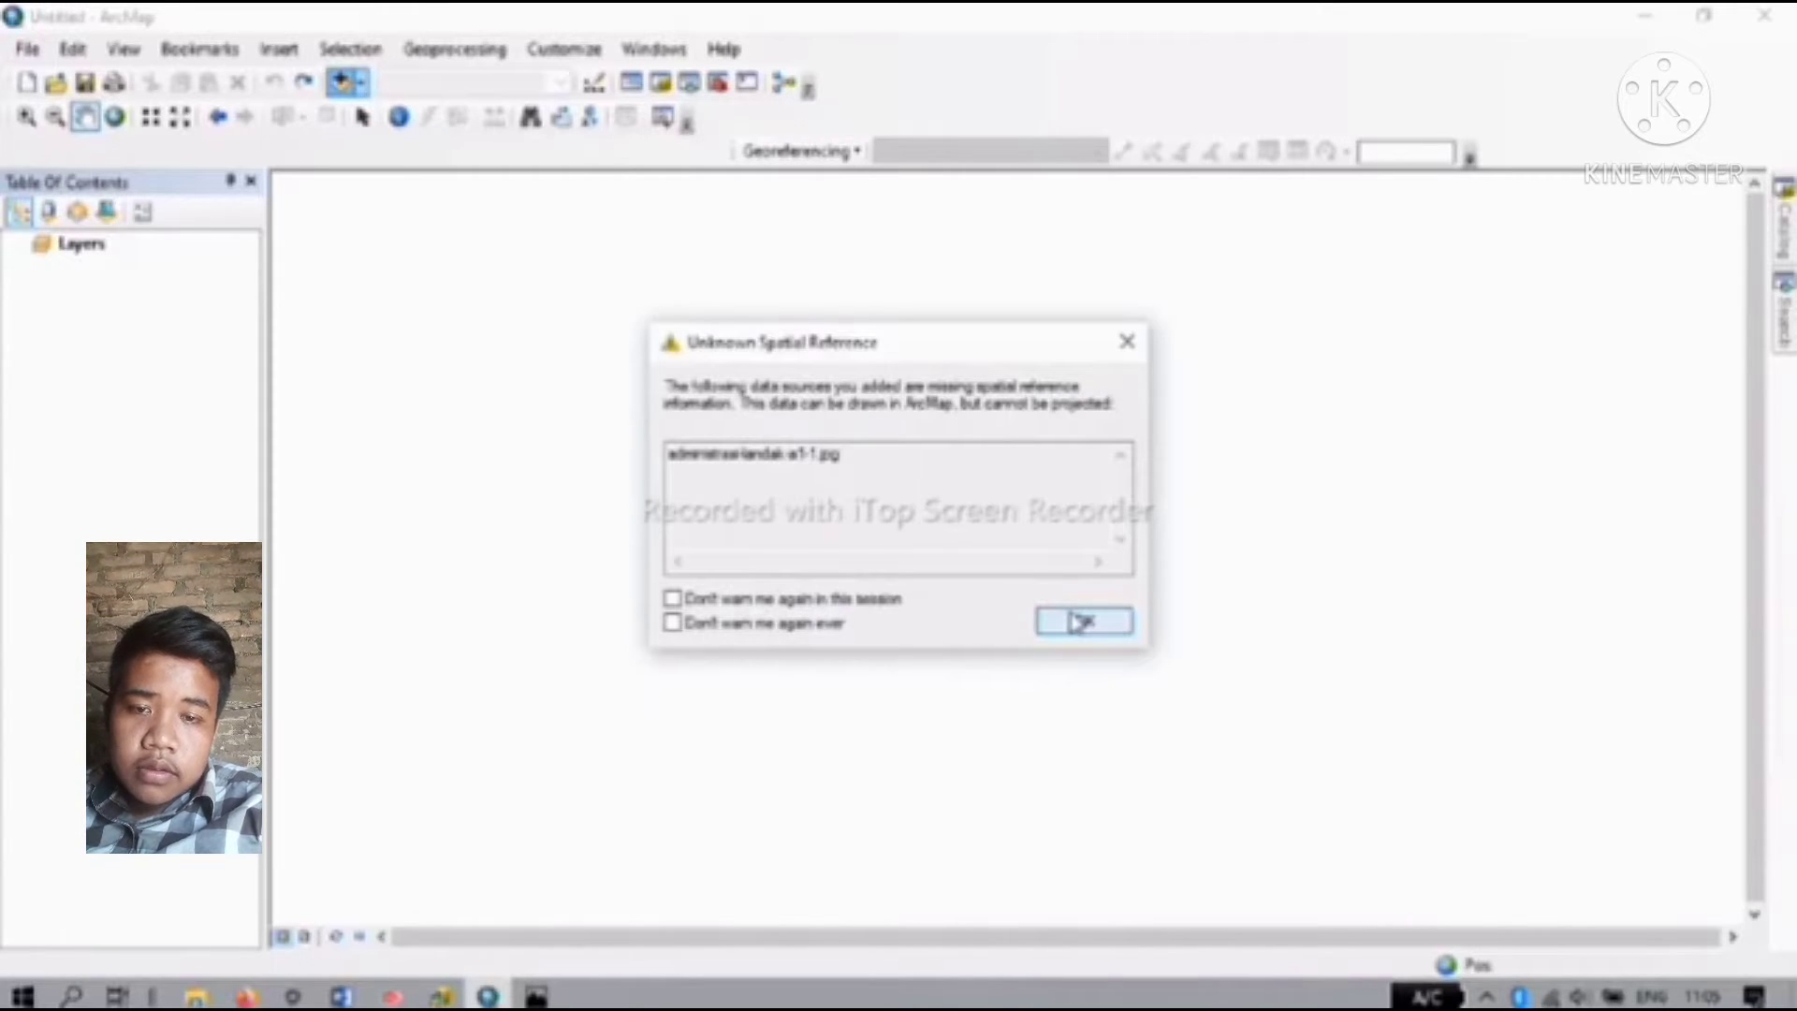
left_click(1081, 622)
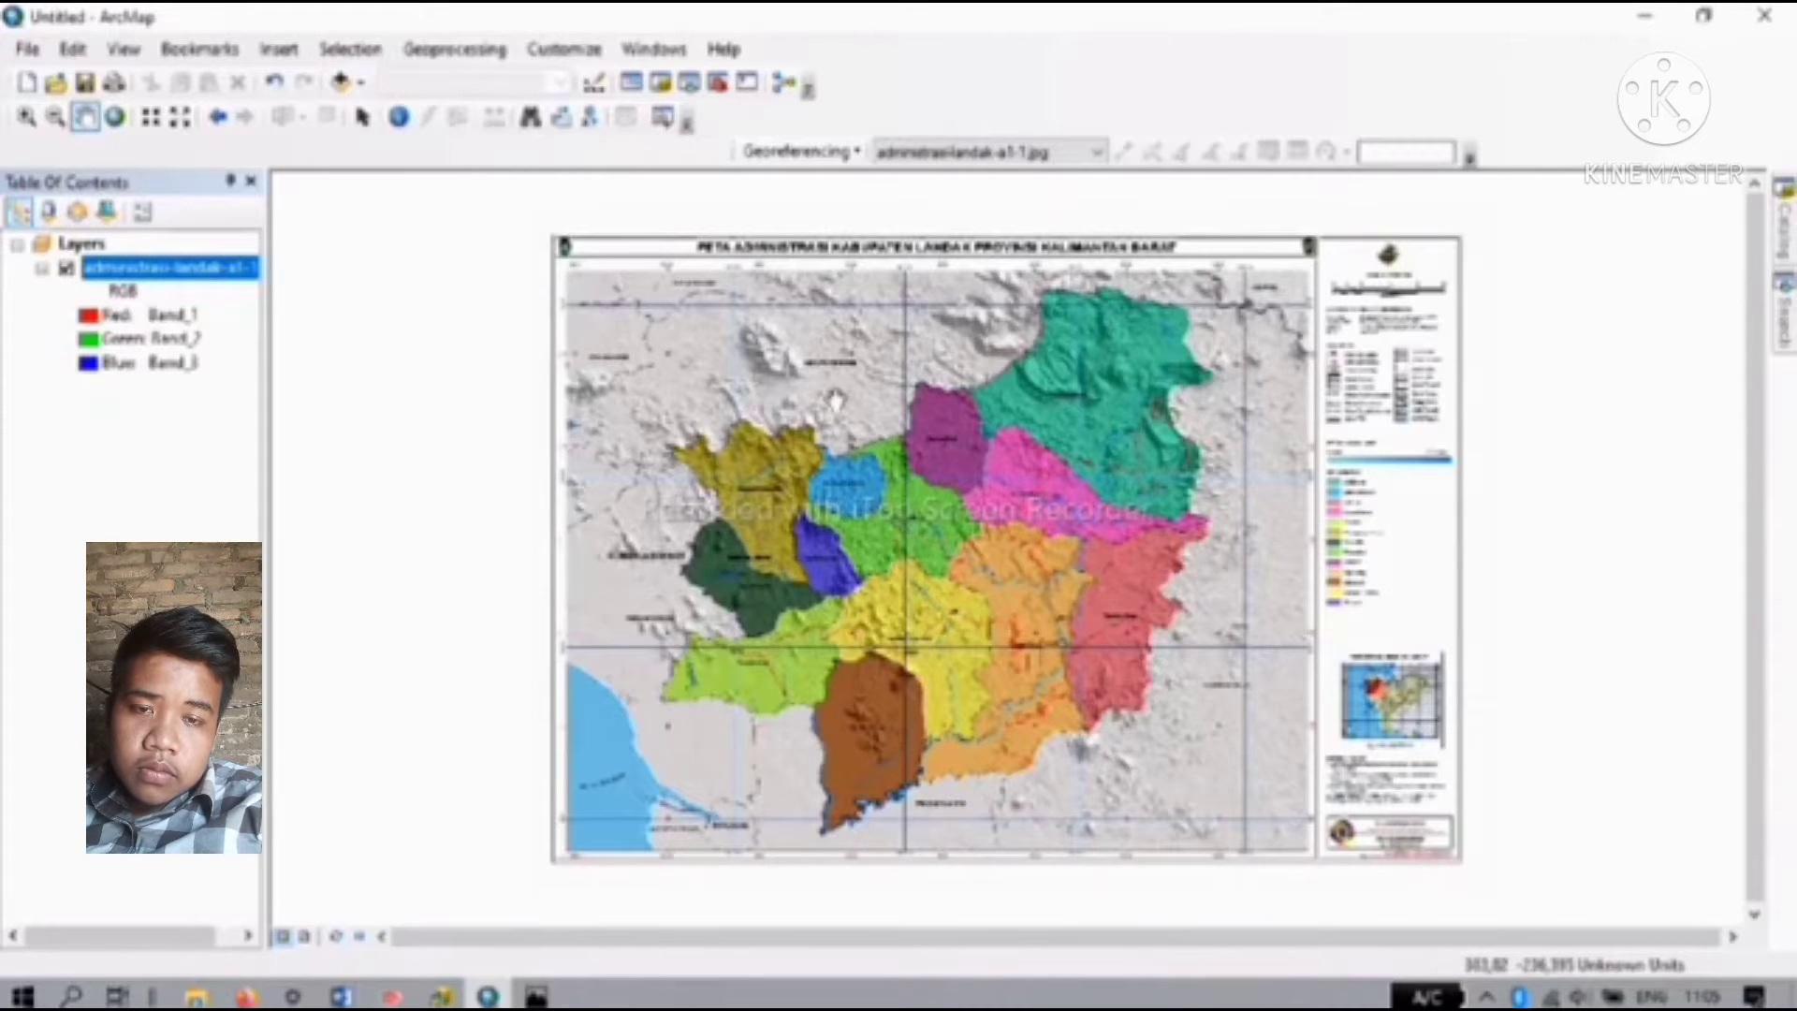
left_click(342, 83)
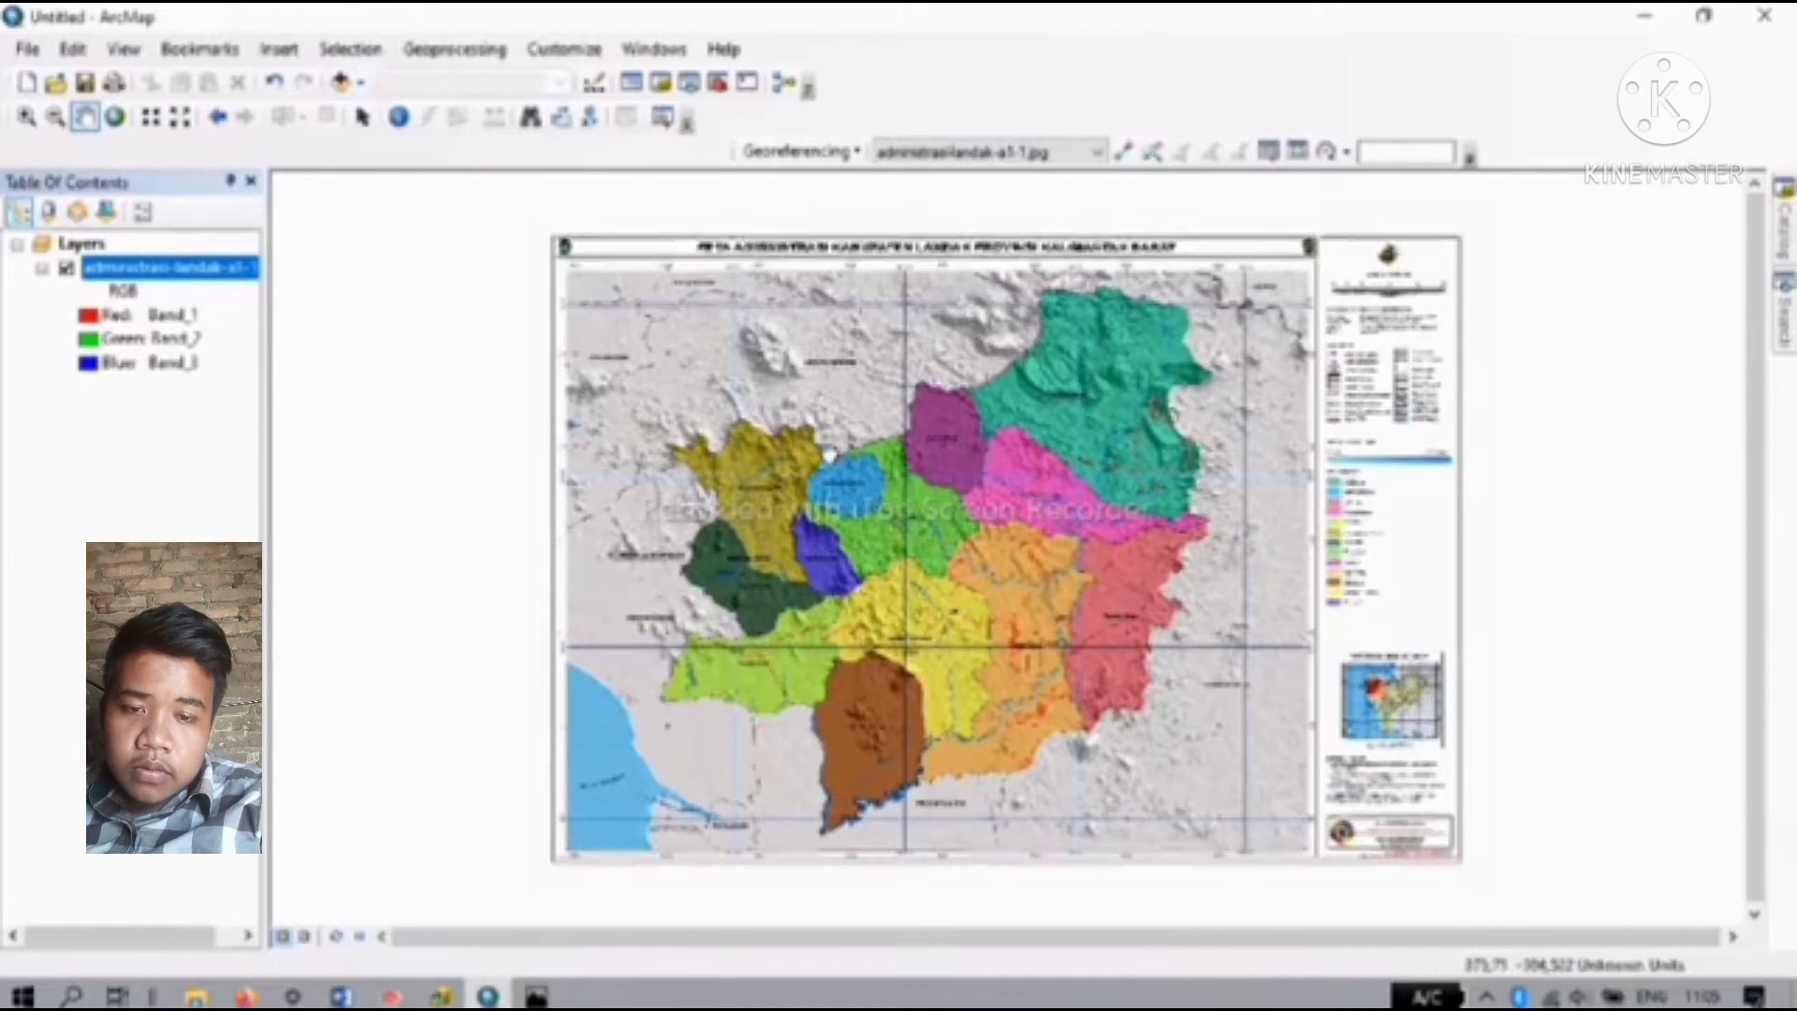
Step: Look over the whole administrative map image of Kabupaten Landak and dismiss the incoming chat notification
key("Left")
key("Up")
key("Left")
key("Up")
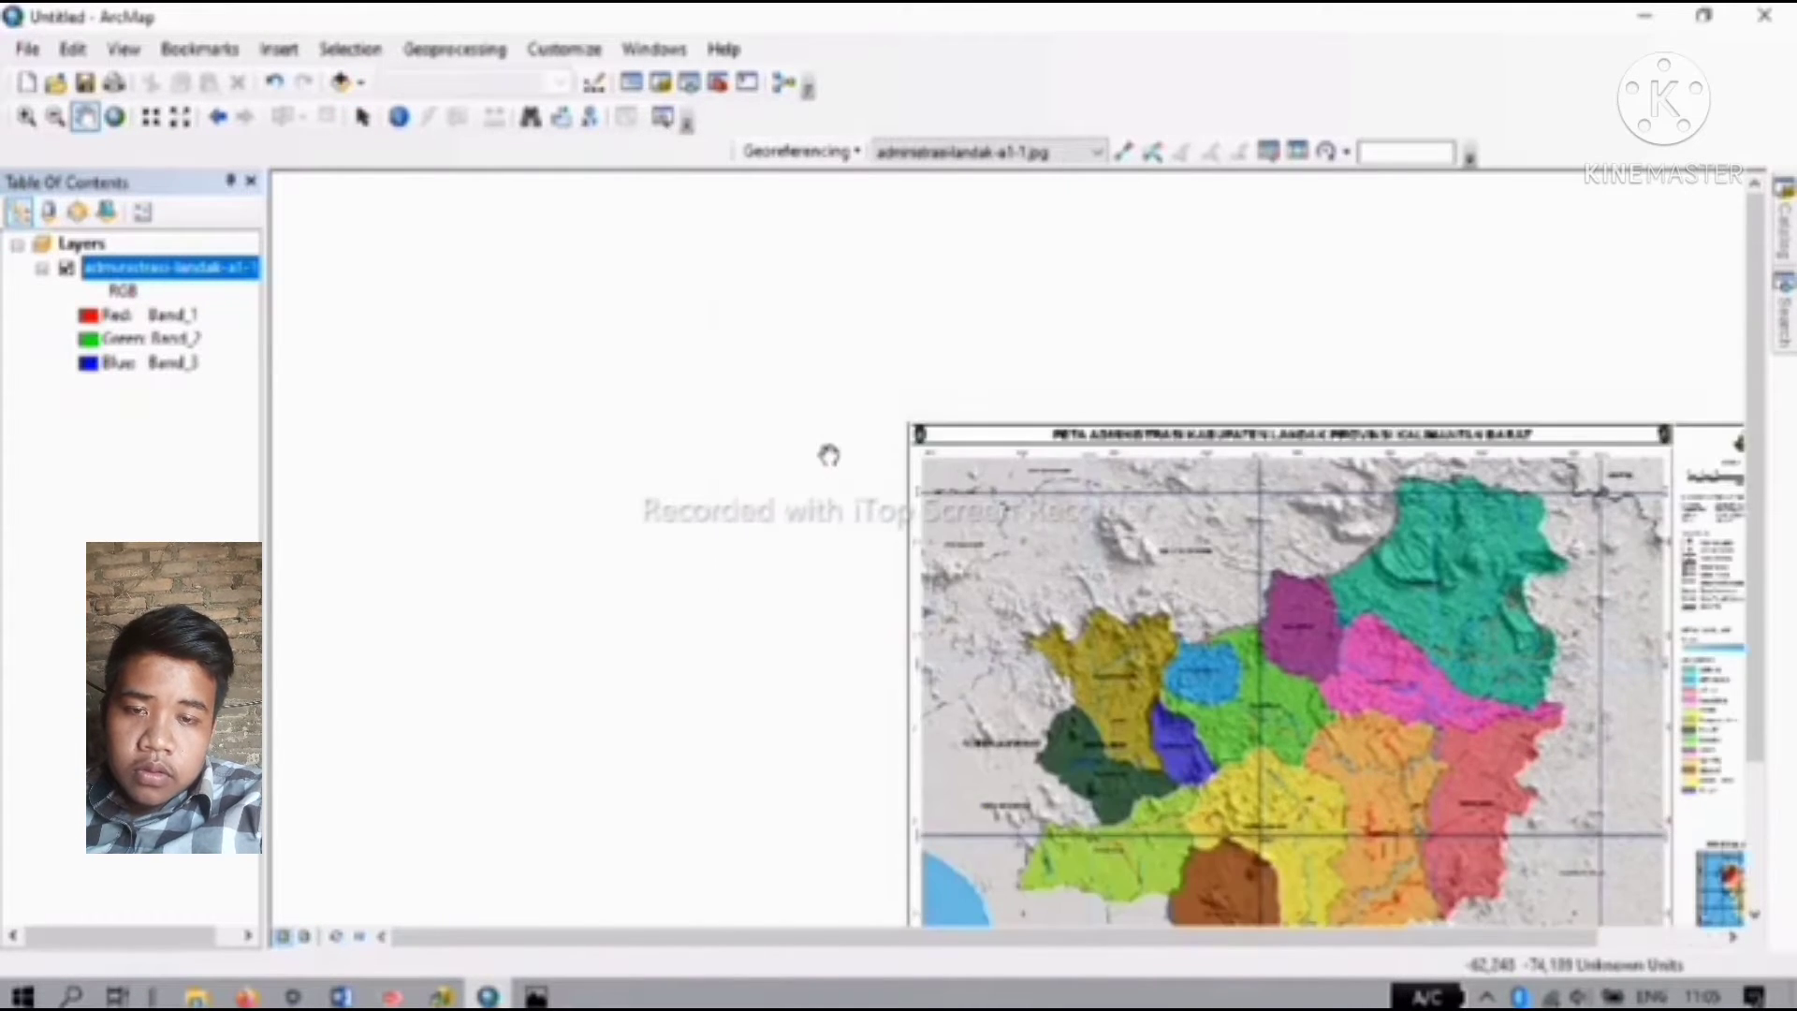
key("Left")
key("Up")
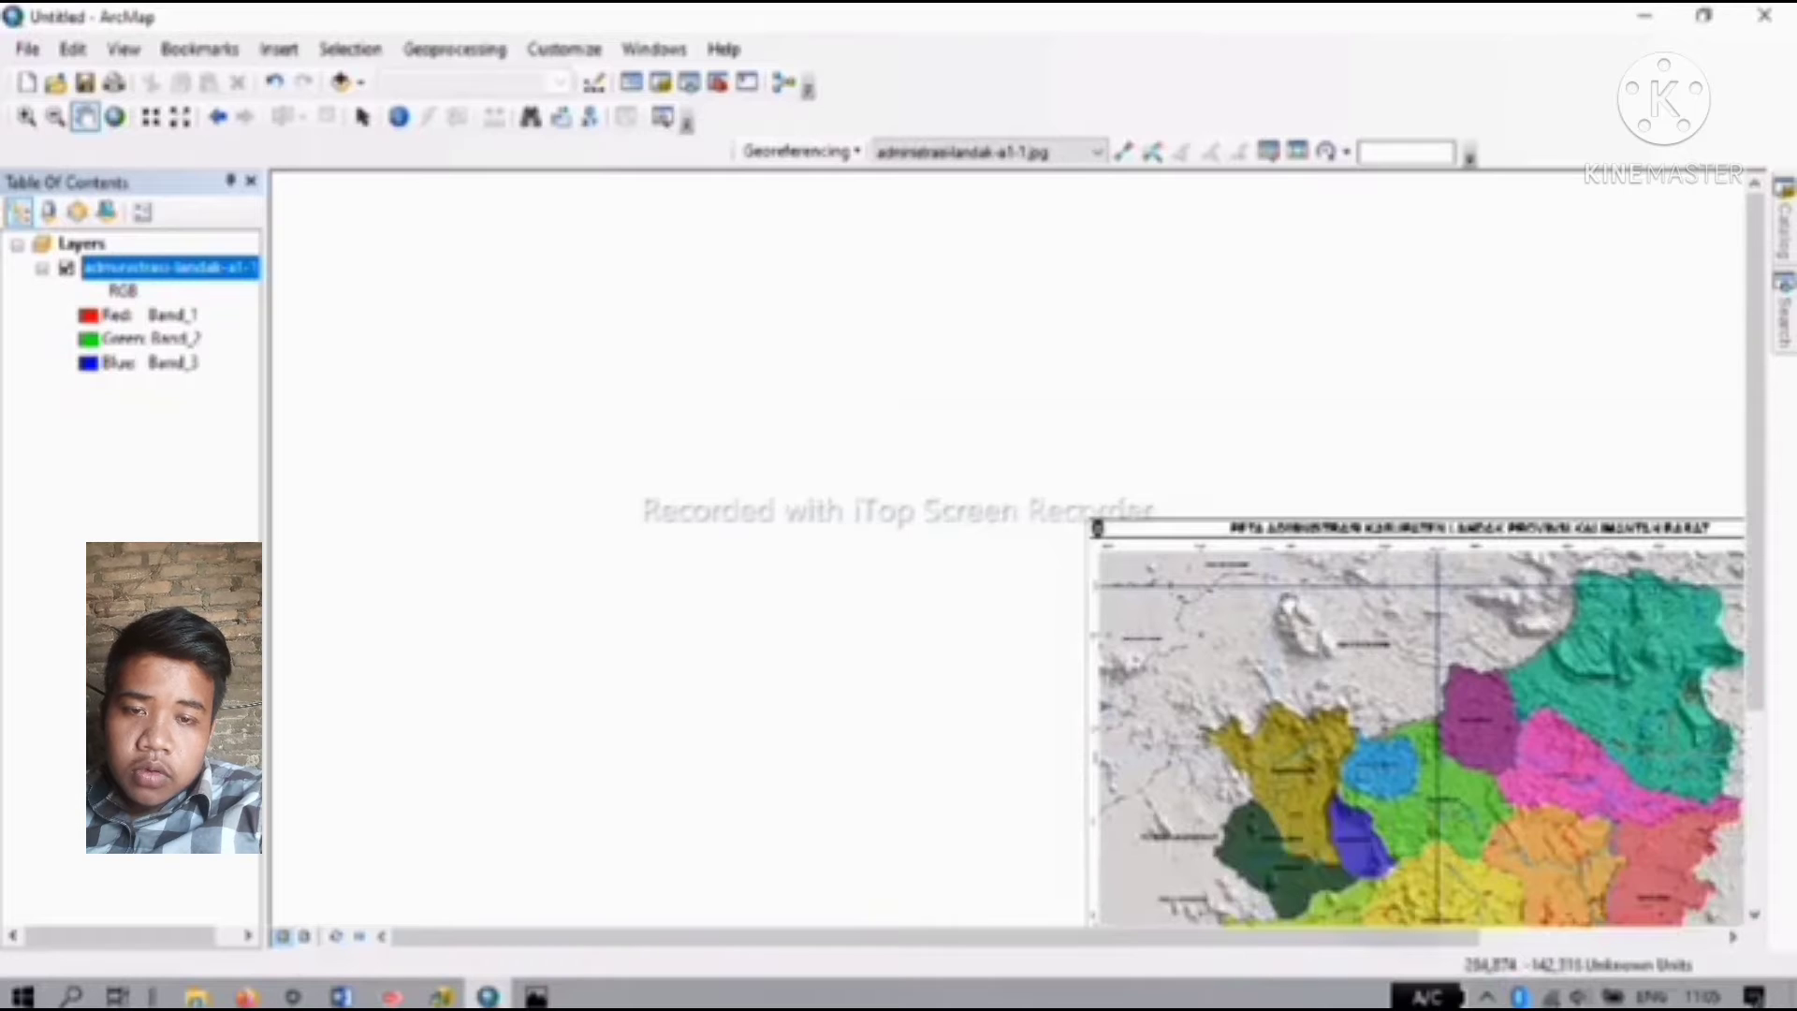
key("Right")
key("Right")
key("Down")
key("Down")
key("Down")
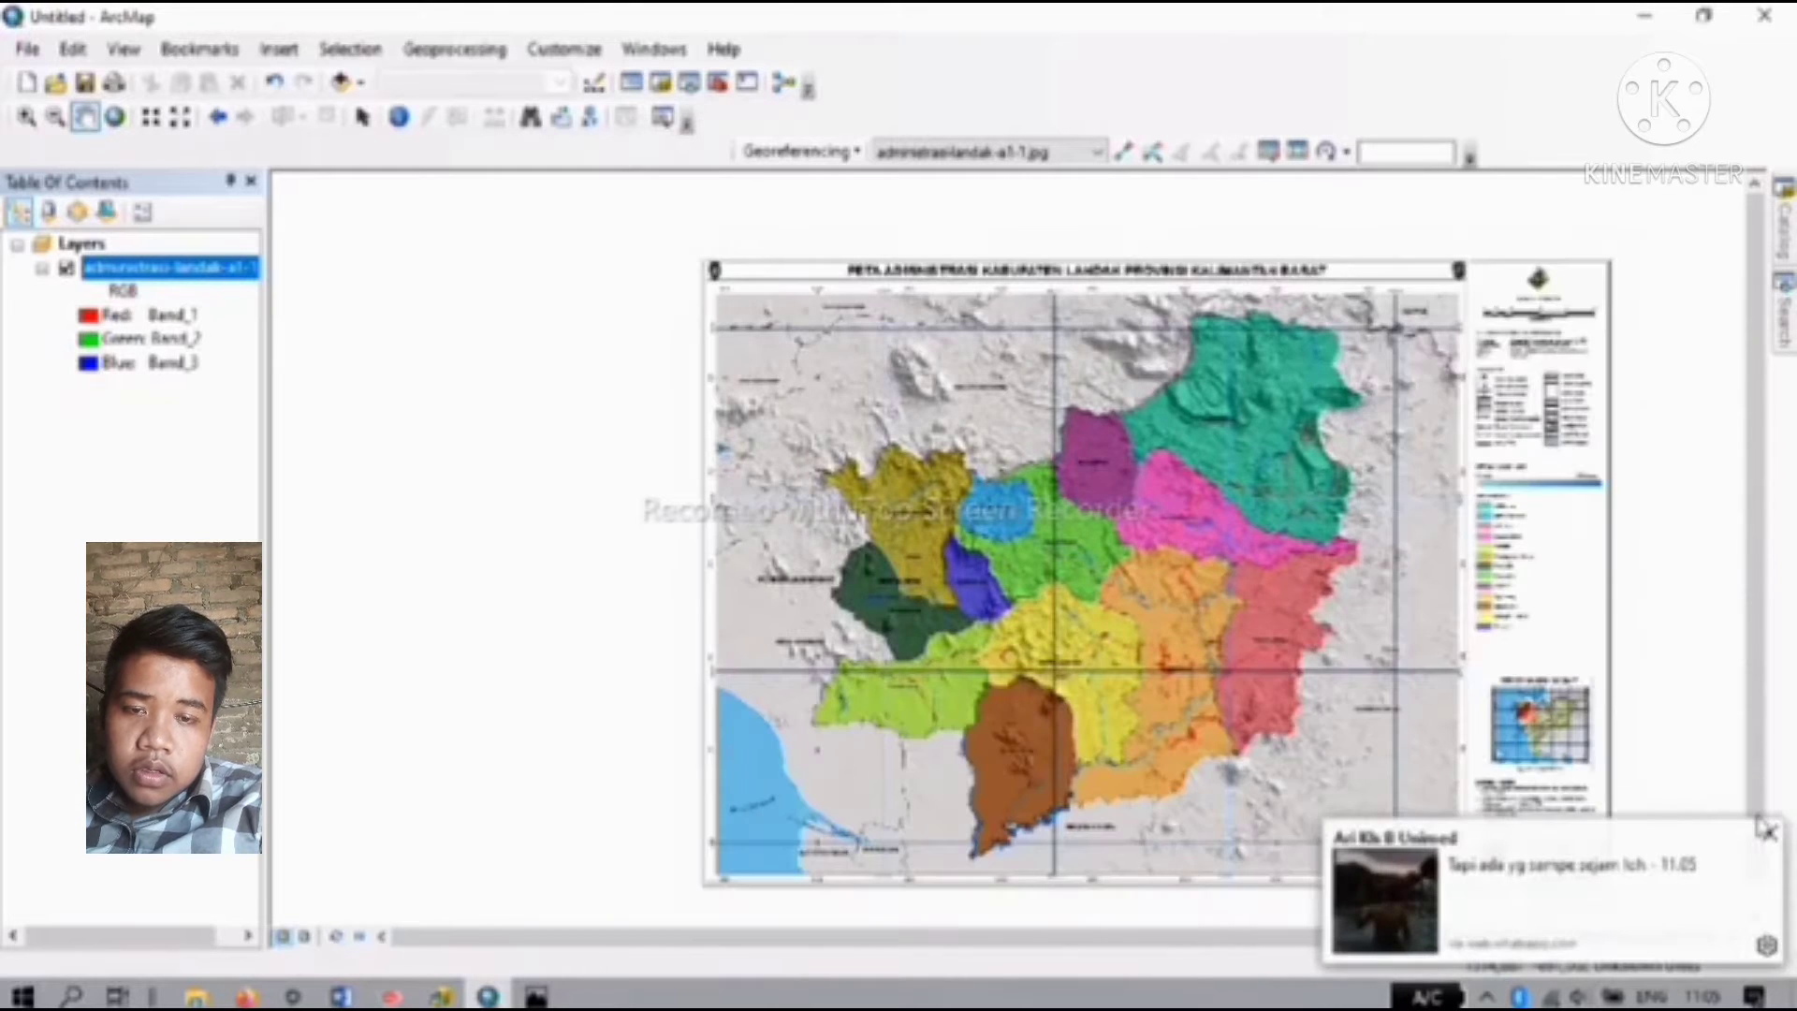
left_click(1772, 836)
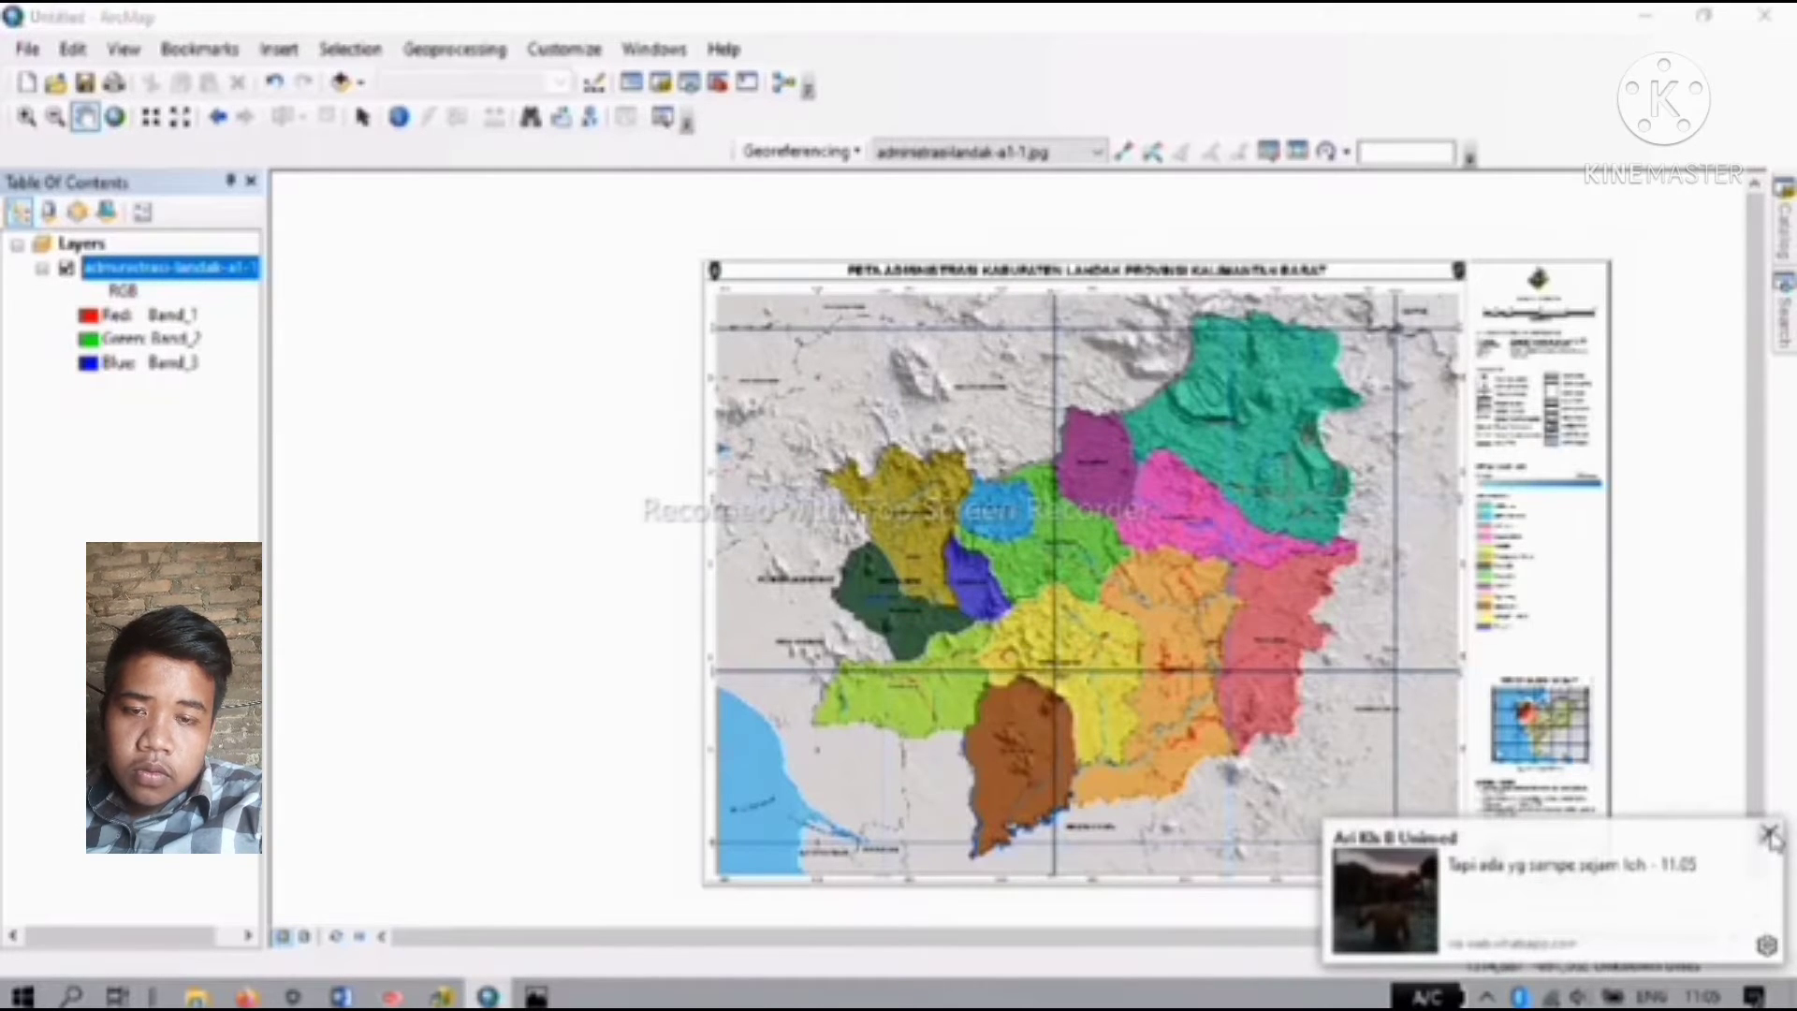
left_click(1772, 835)
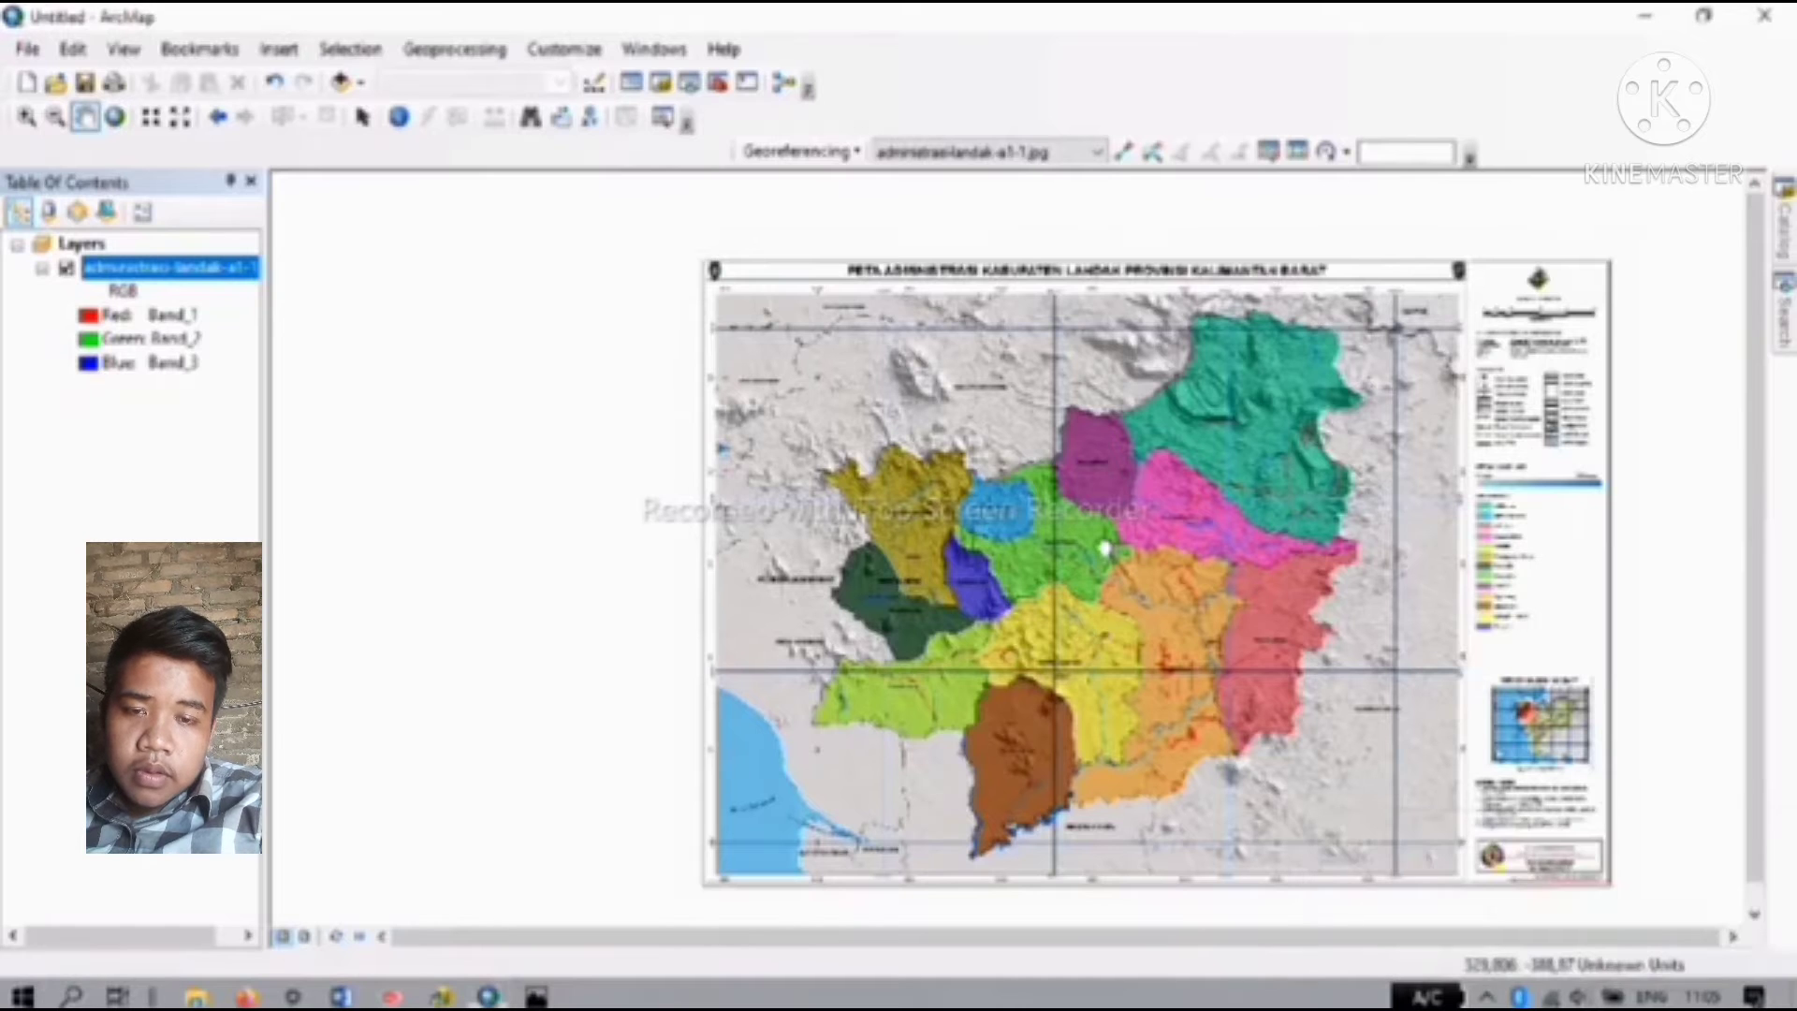
Step: Examine the western part of the map image for red grid crosses and close in on the cross just east of Kota Singkawang
scroll(1105, 549, "up", 1)
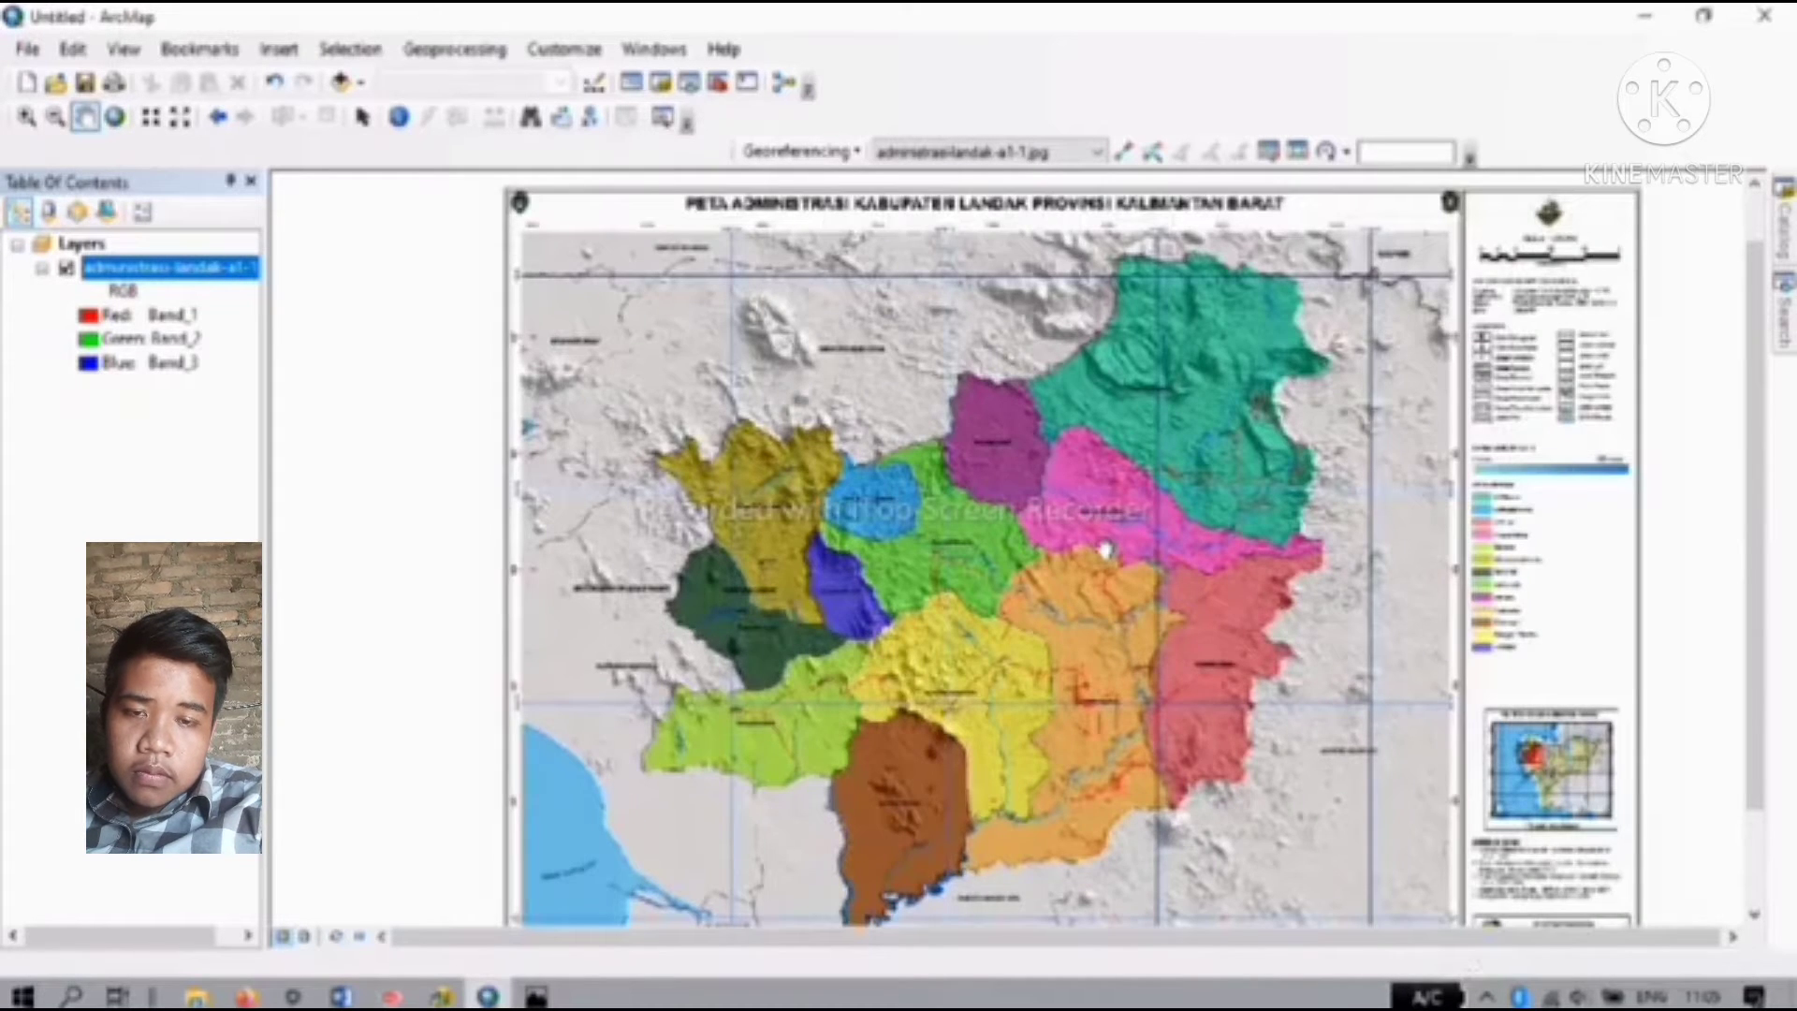
scroll(1107, 550, "up", 1)
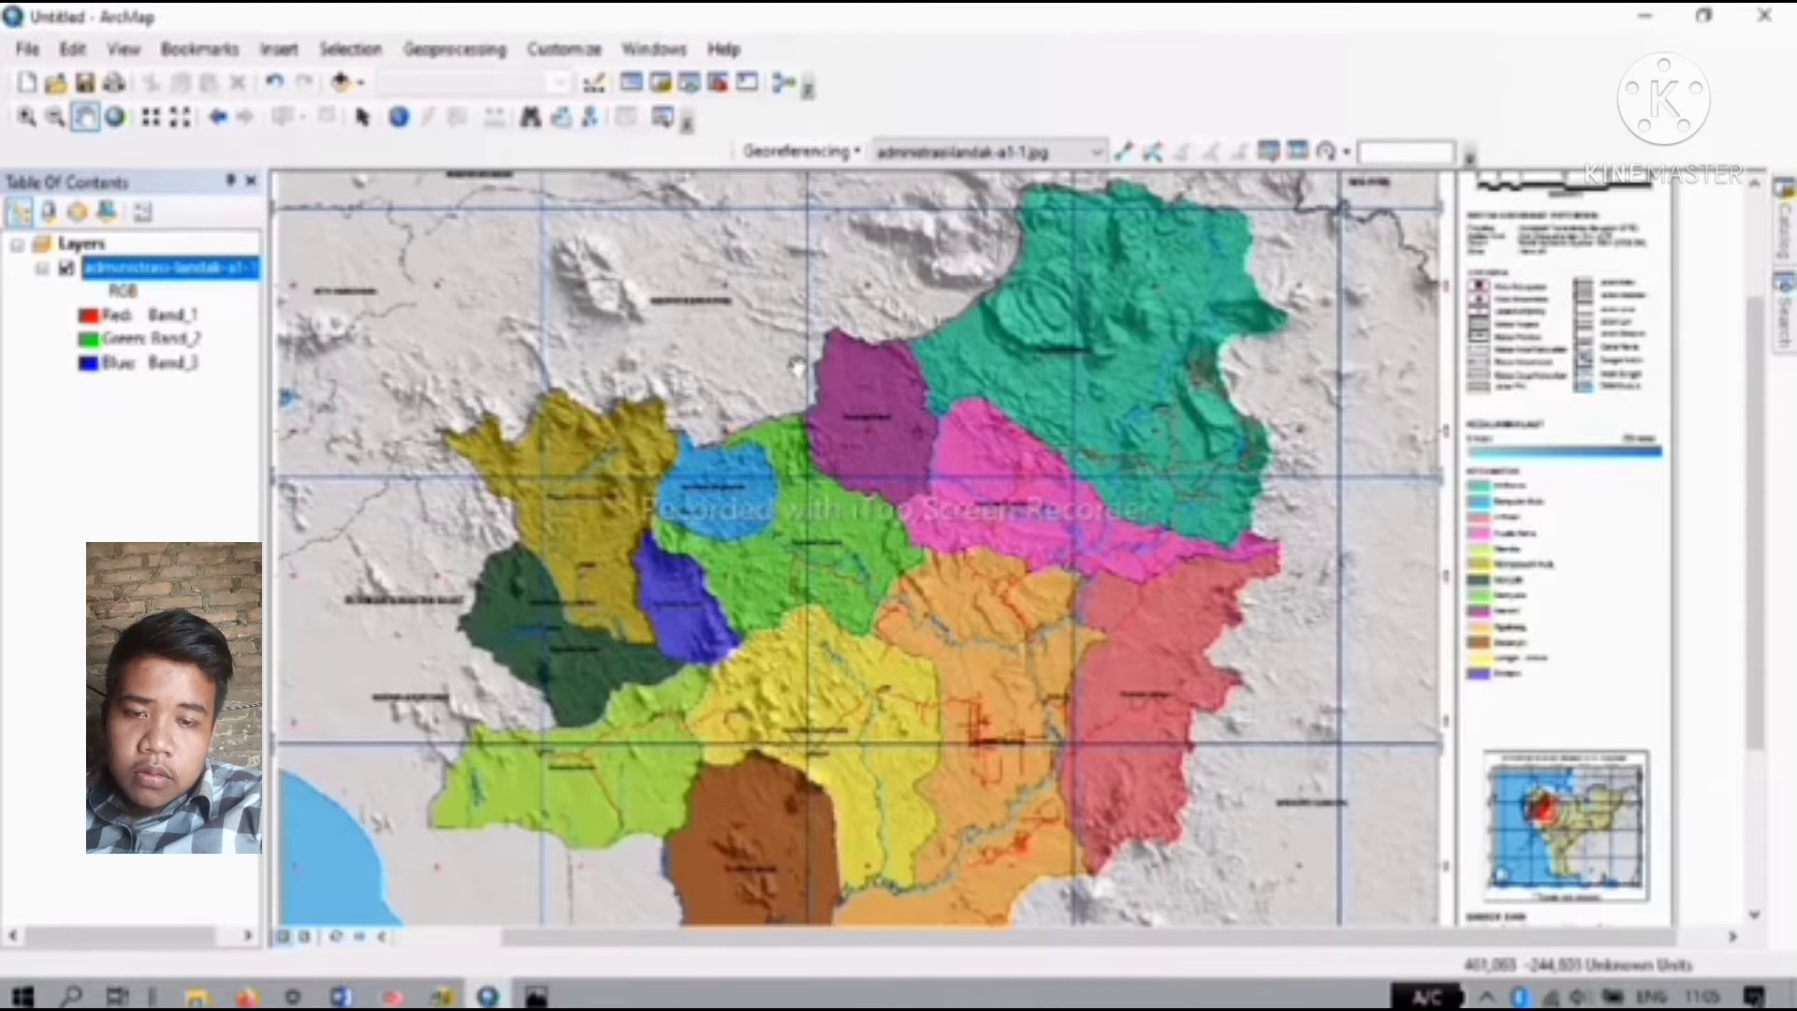
left_click_drag(797, 365, 968, 594)
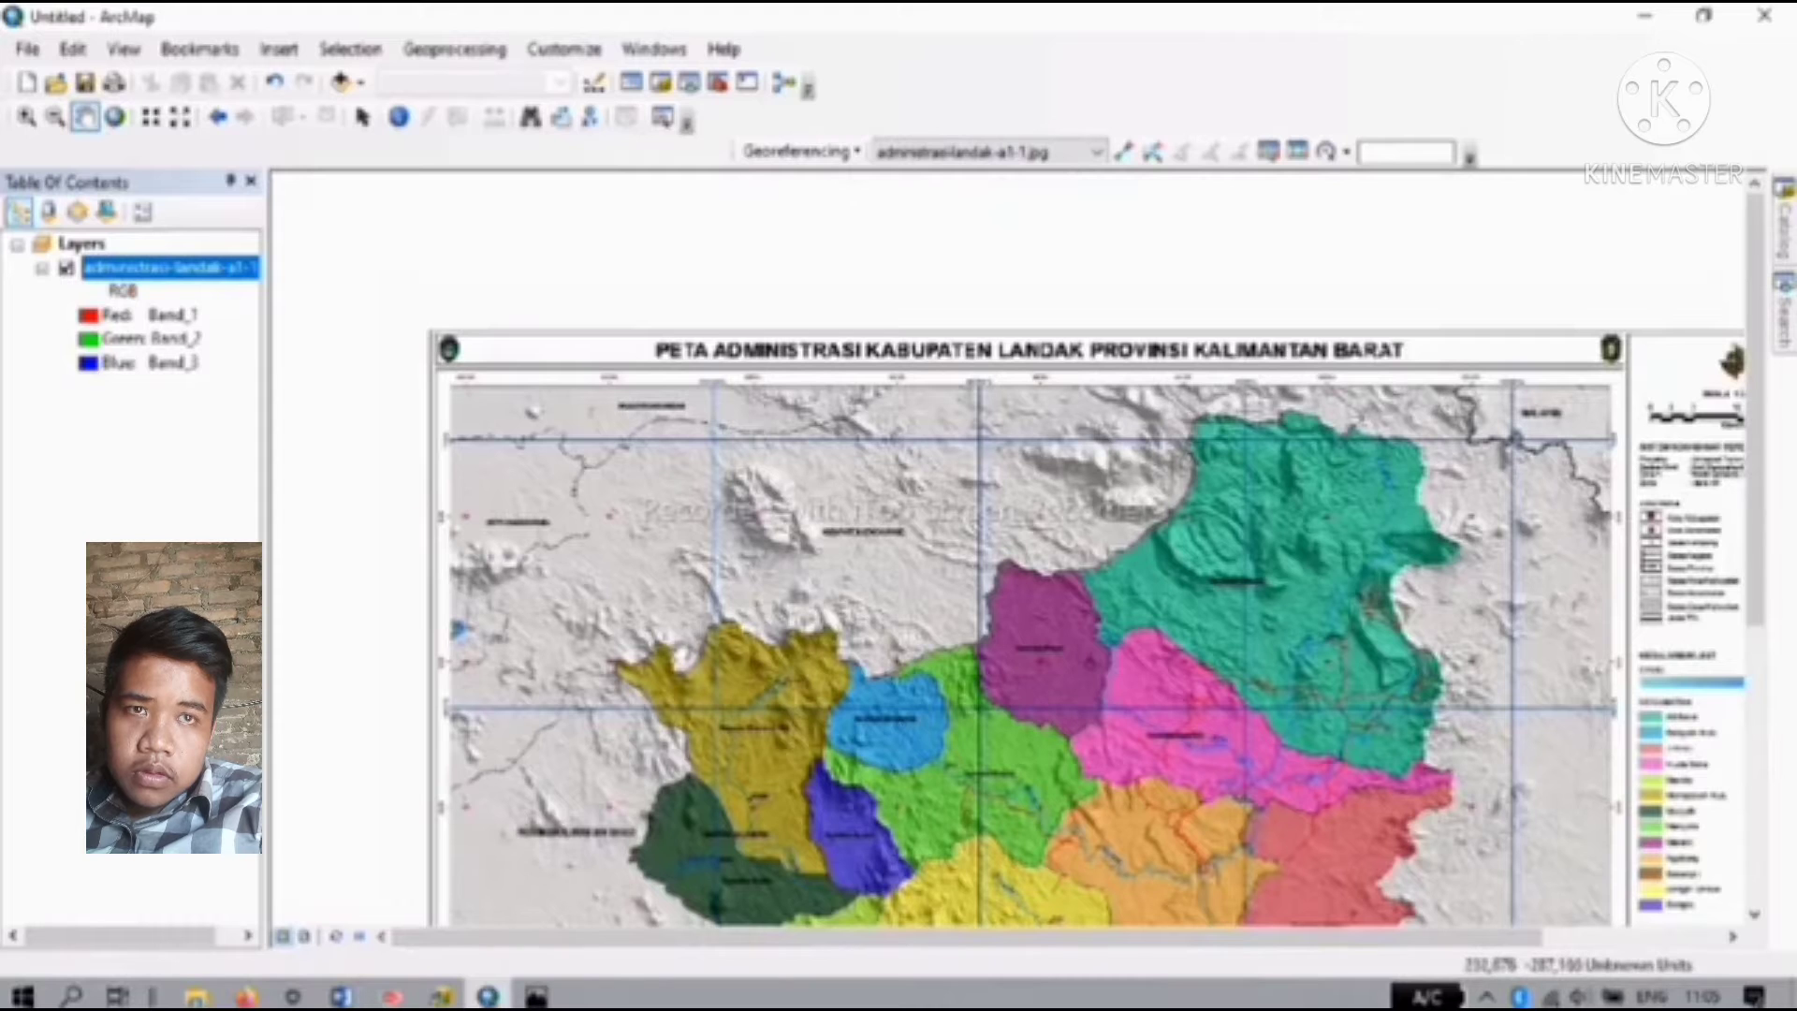
scroll(679, 650, "down", 3)
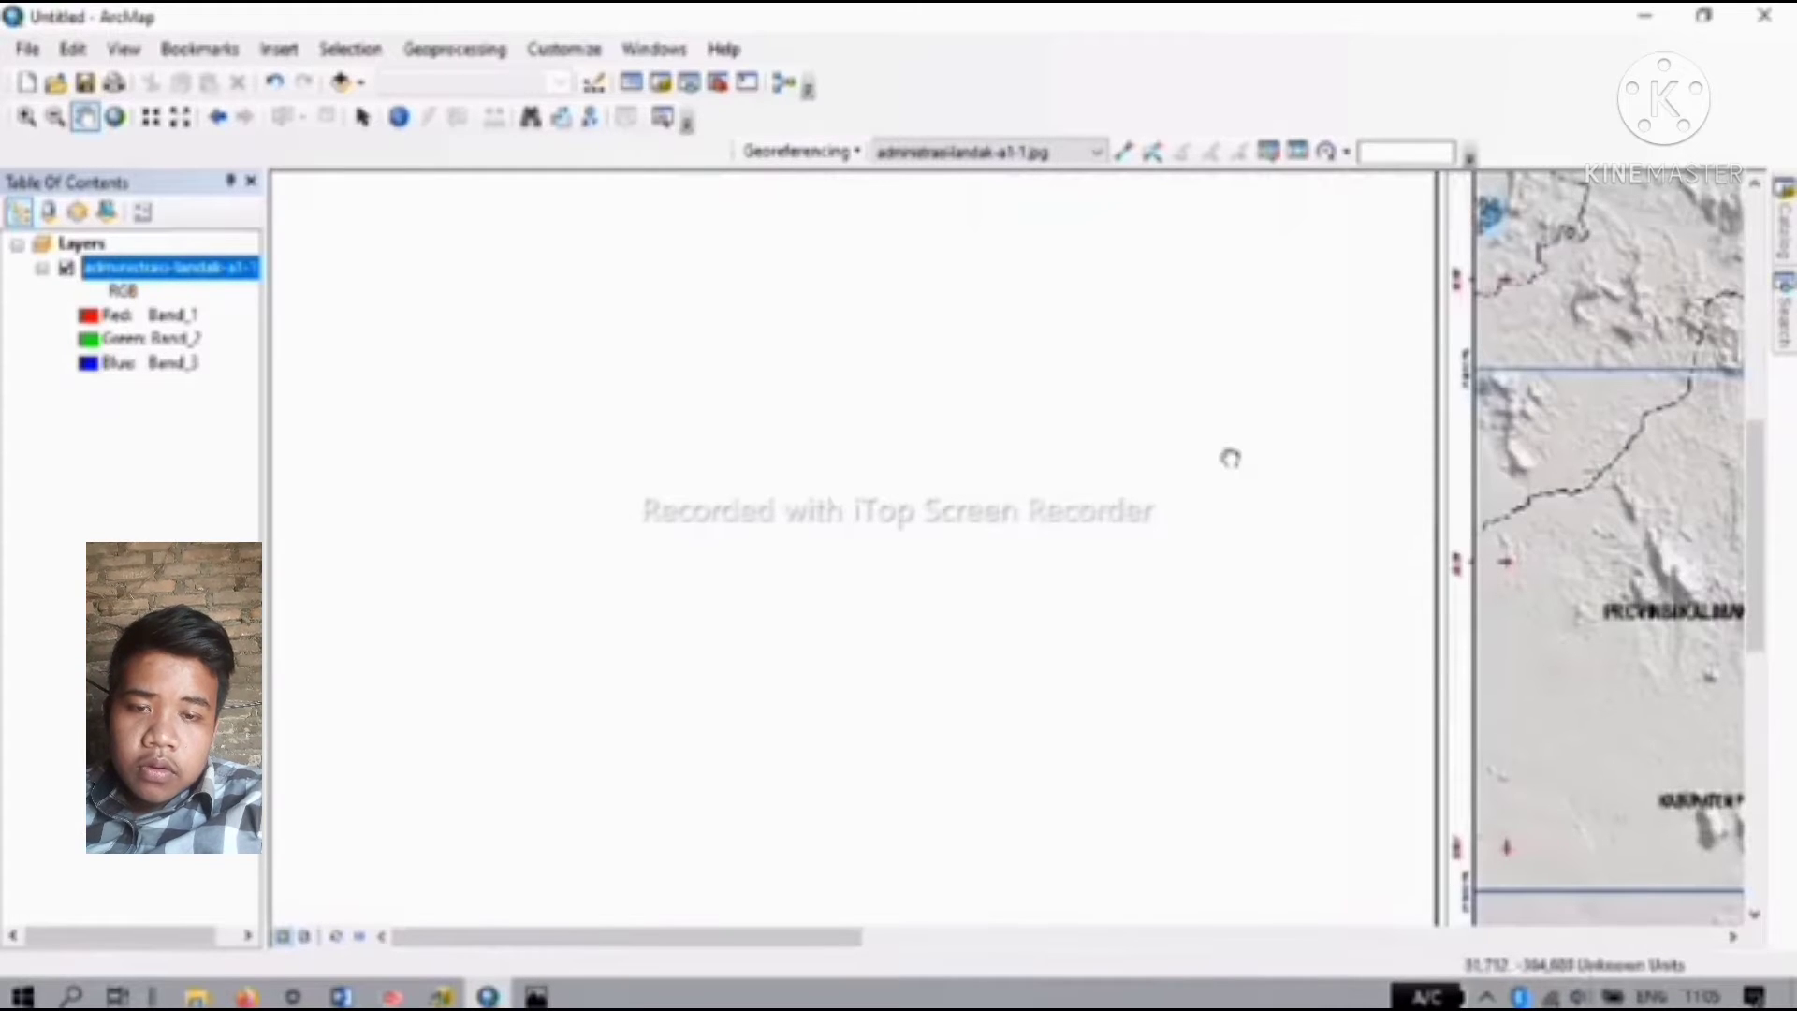
mouse_move(1232, 458)
left_mouse_down()
mouse_move(878, 597)
mouse_move(532, 619)
left_mouse_up()
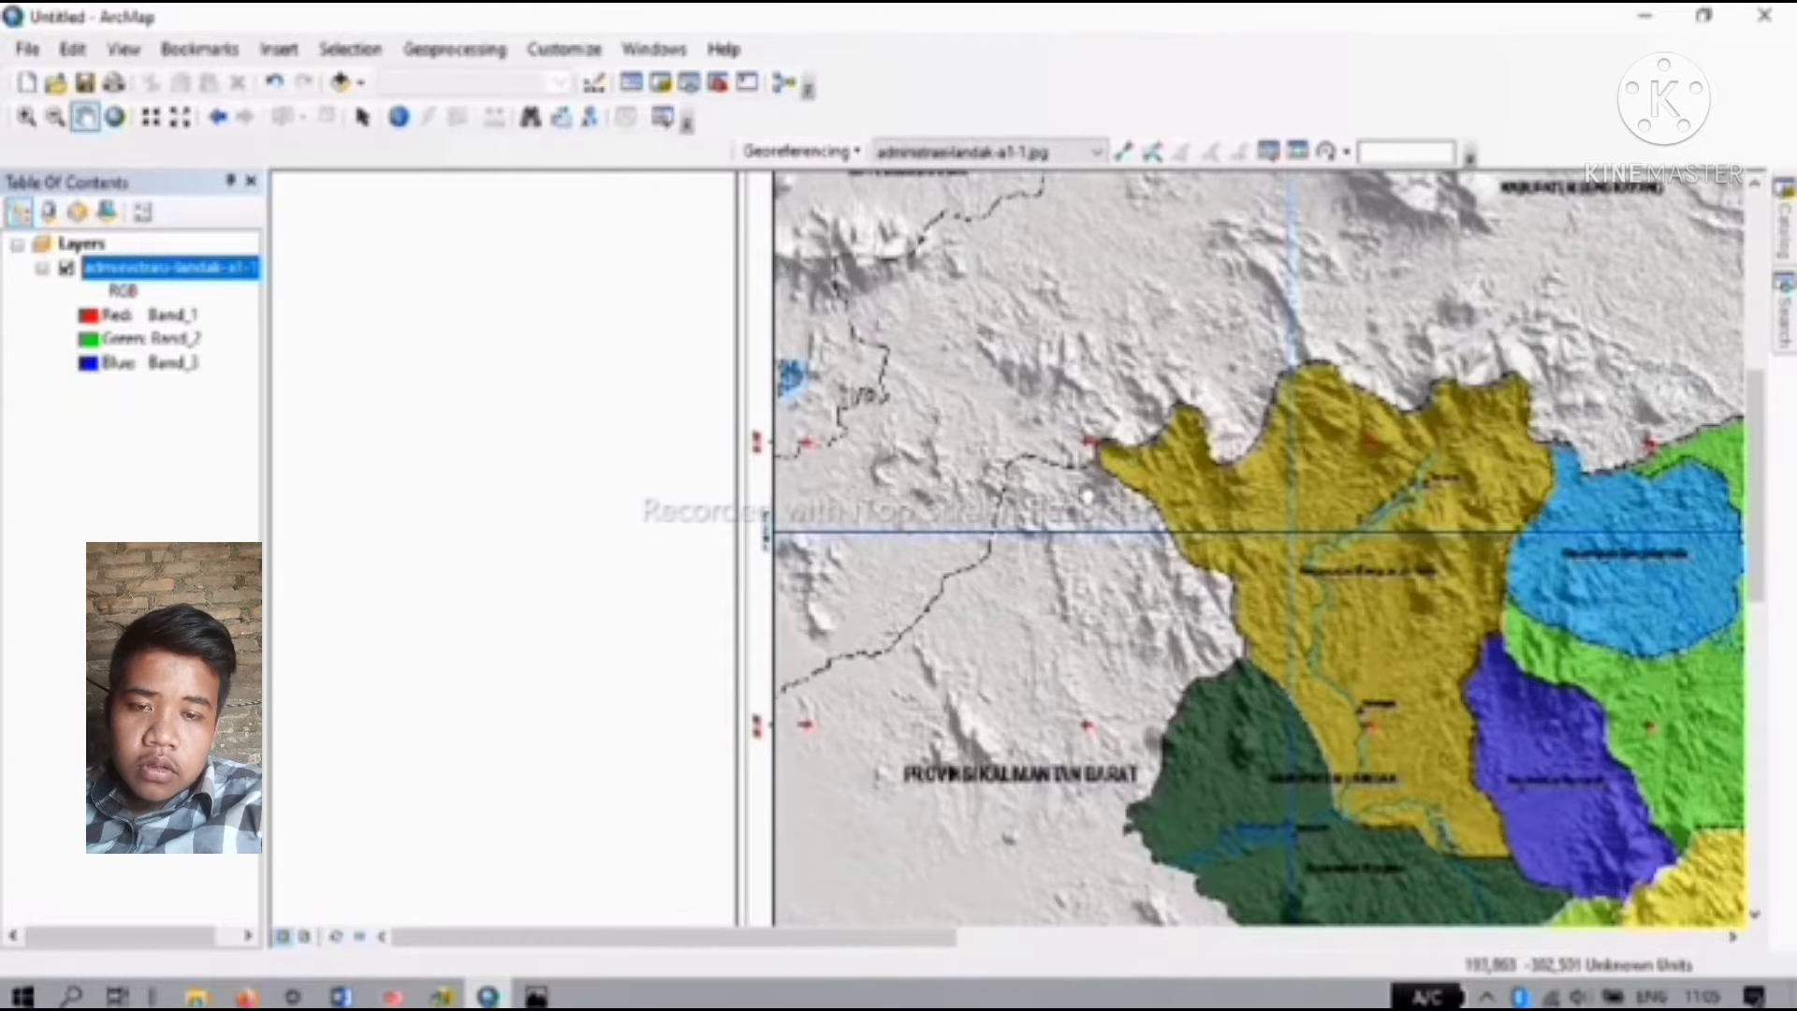
left_click_drag(1087, 496, 712, 730)
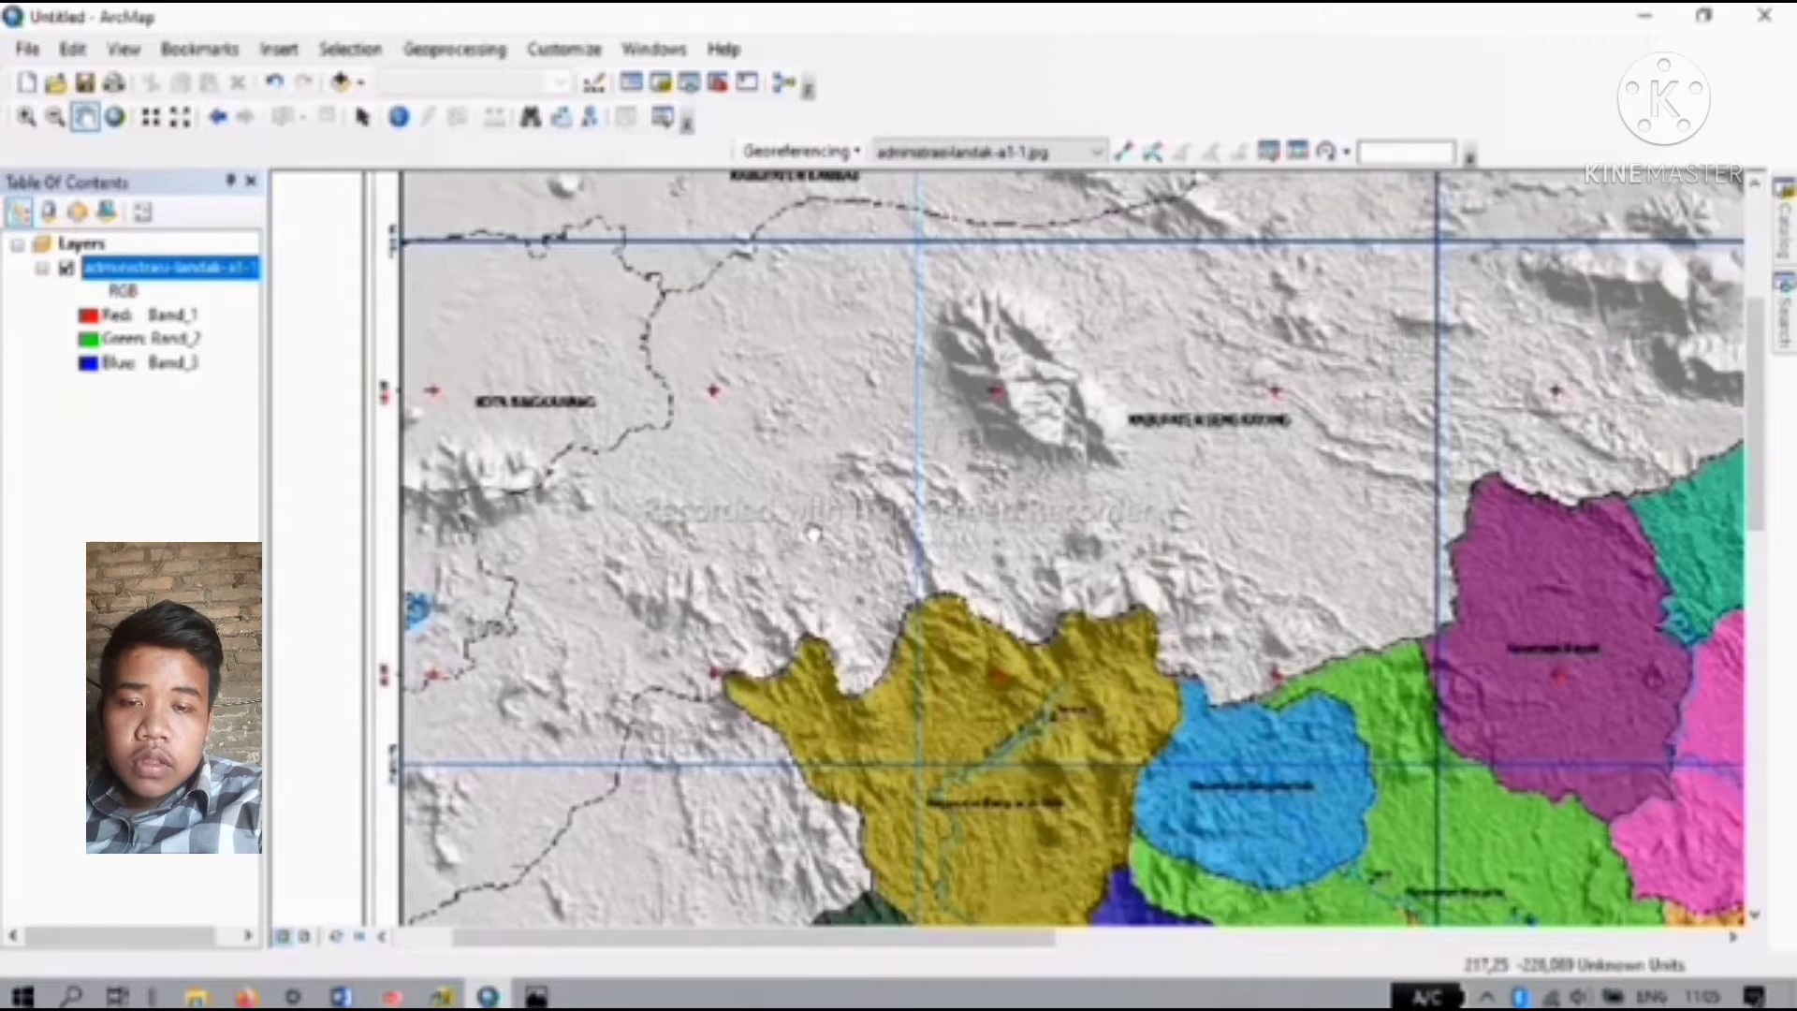
left_click_drag(812, 534, 1009, 538)
scroll(870, 658, "up", 3)
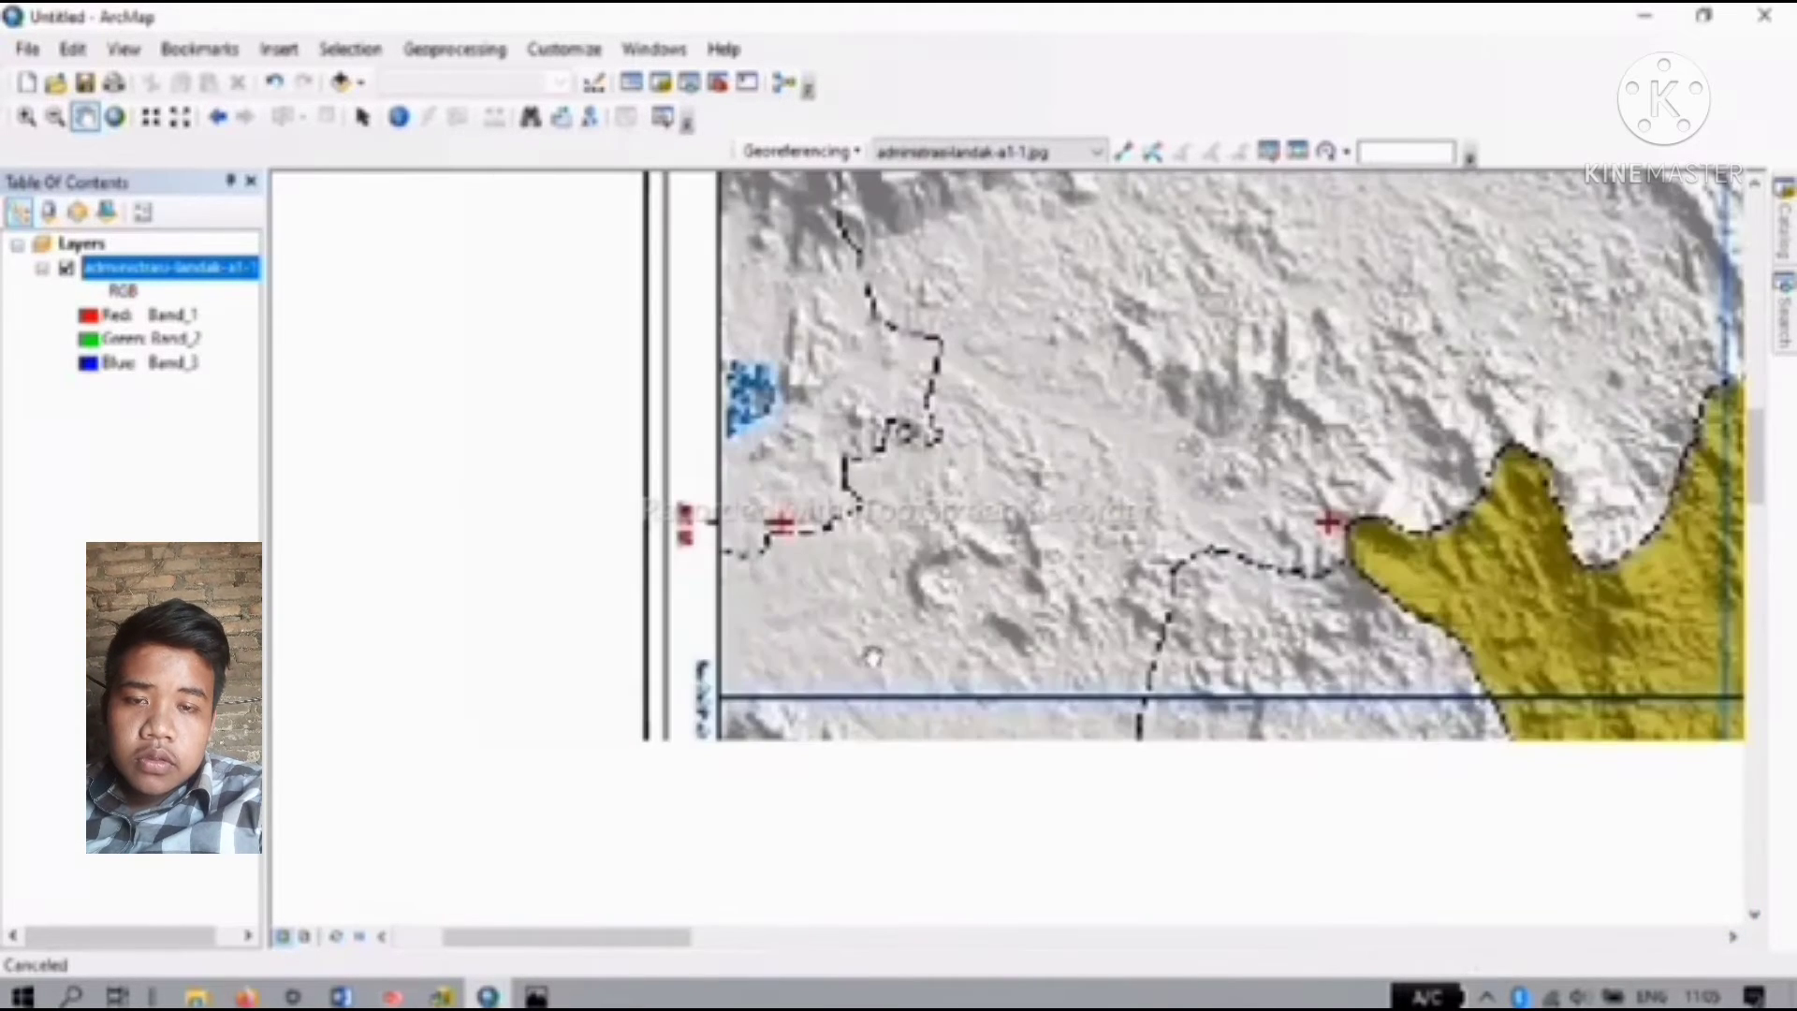
scroll(1119, 326, "up", 1)
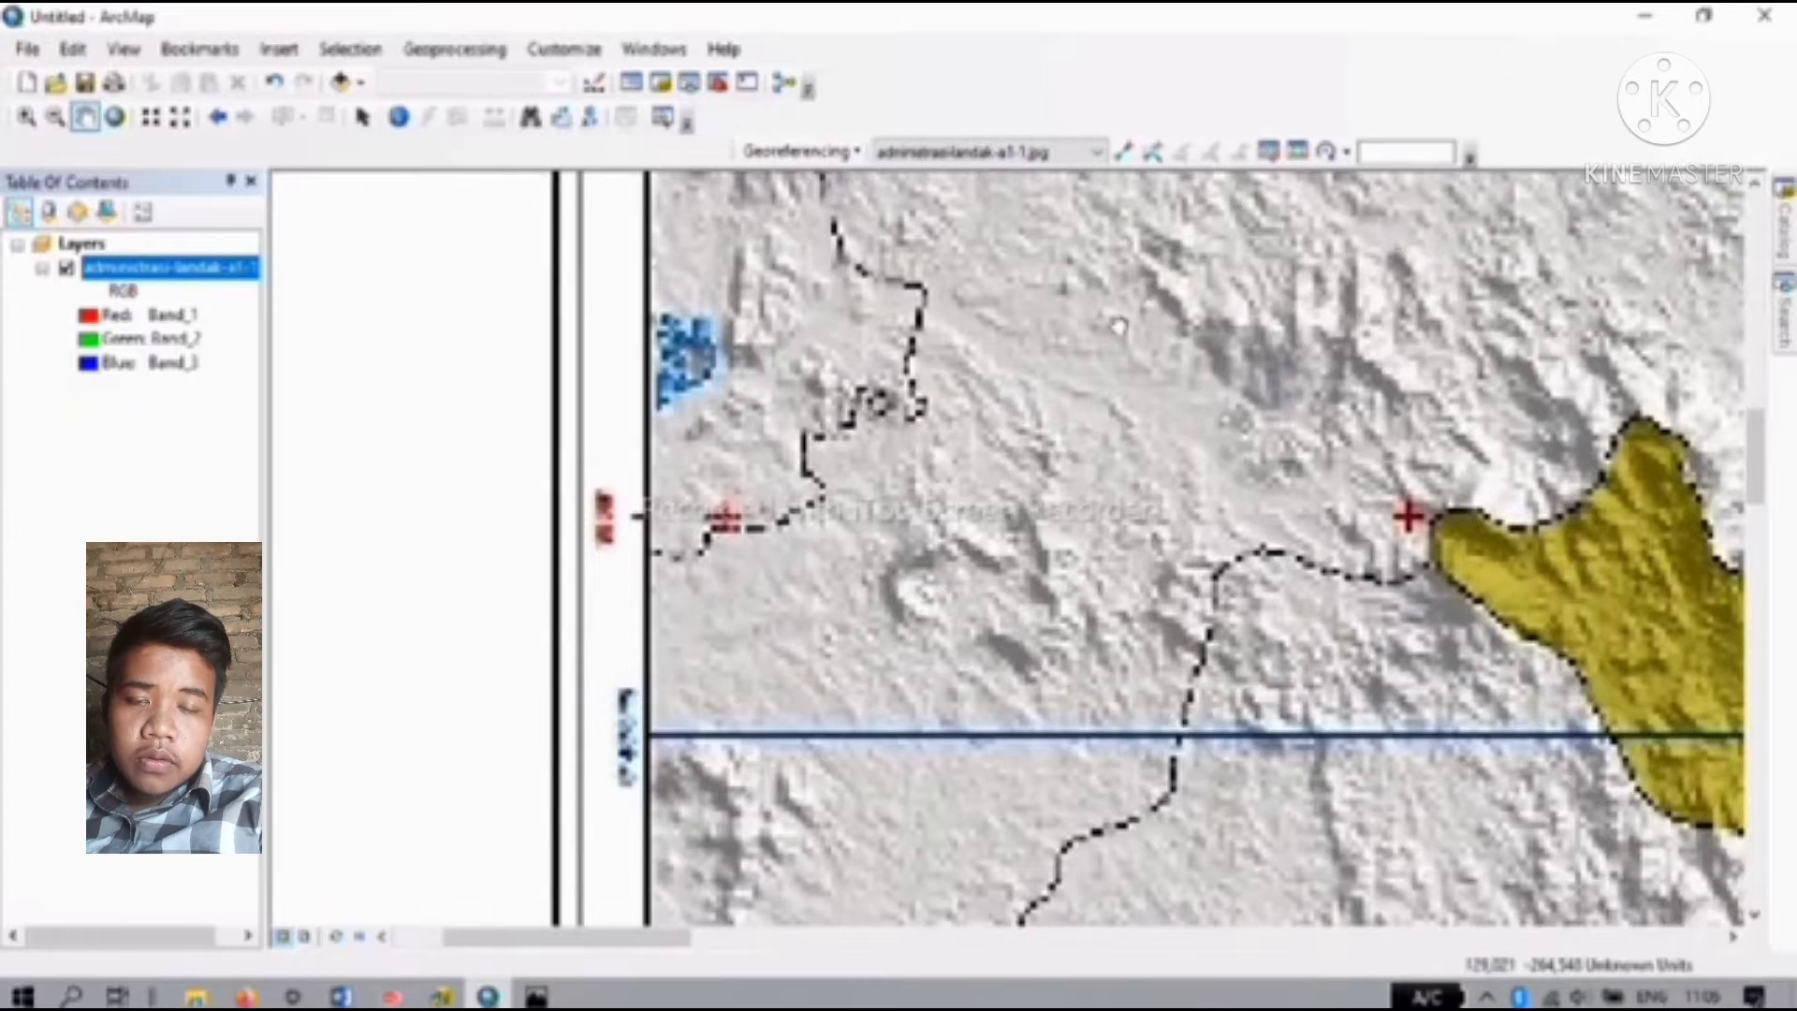
left_click_drag(1119, 327, 955, 627)
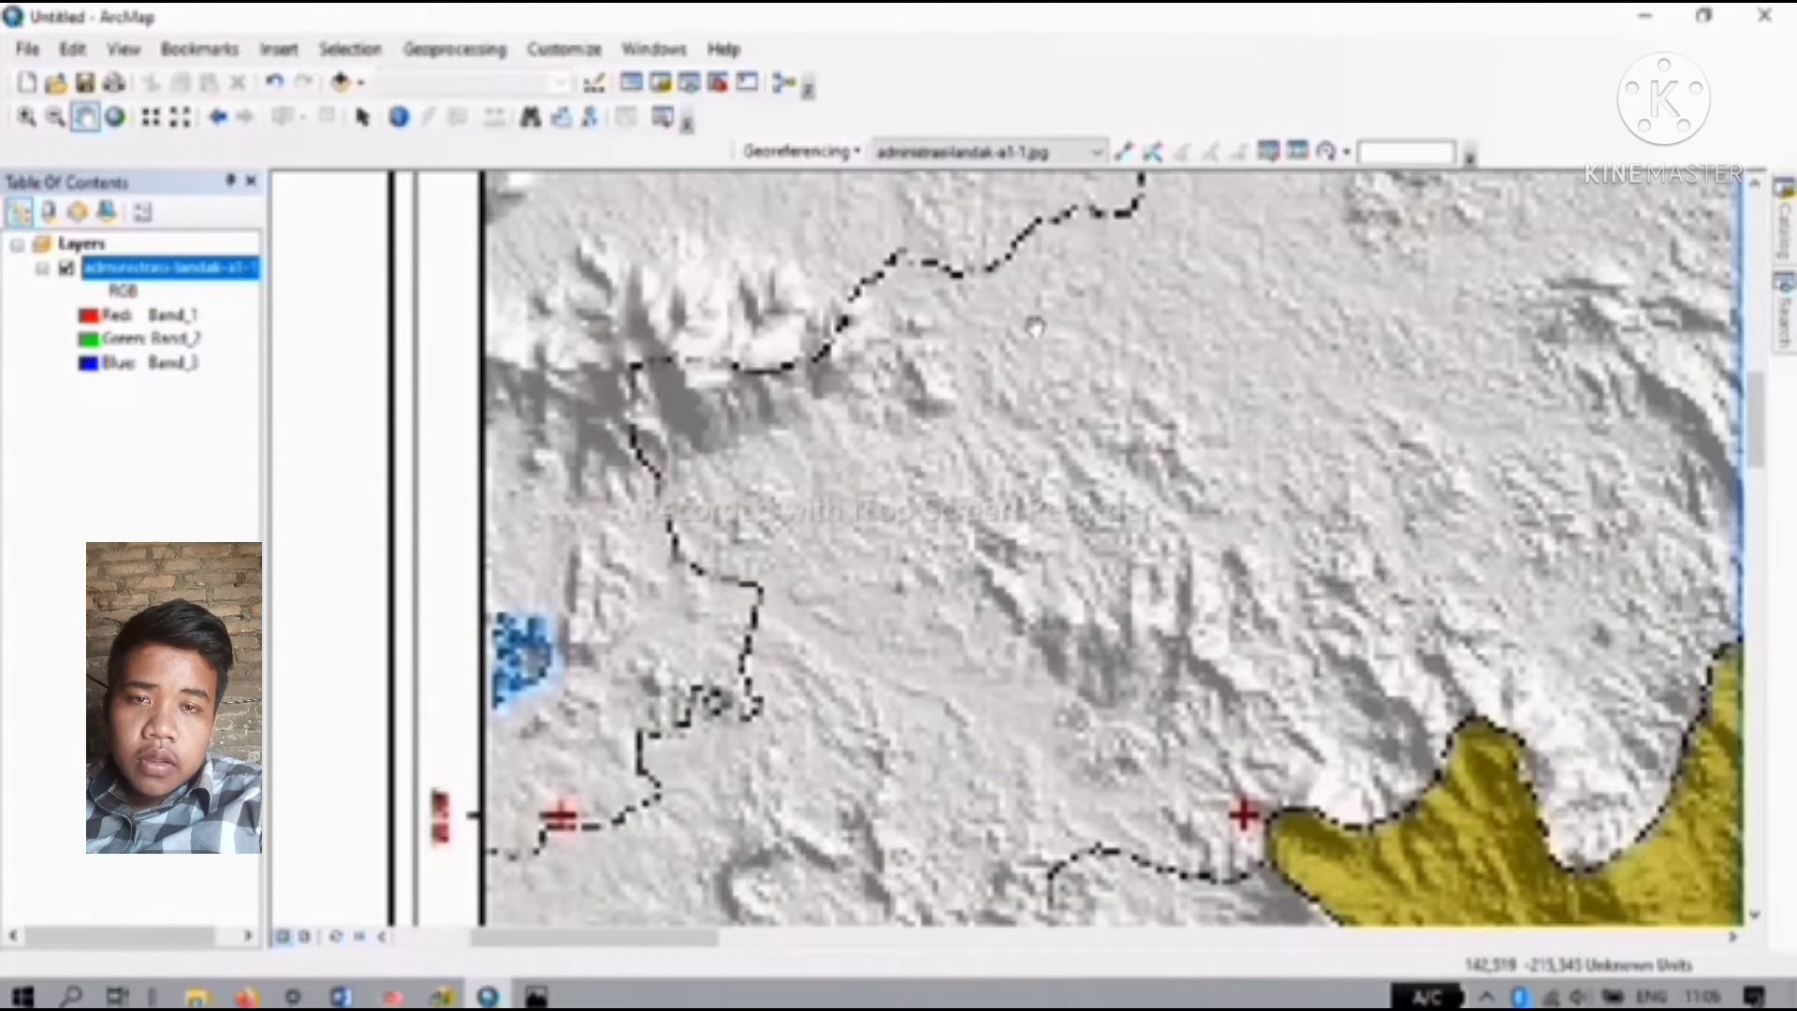
left_click_drag(1034, 325, 894, 546)
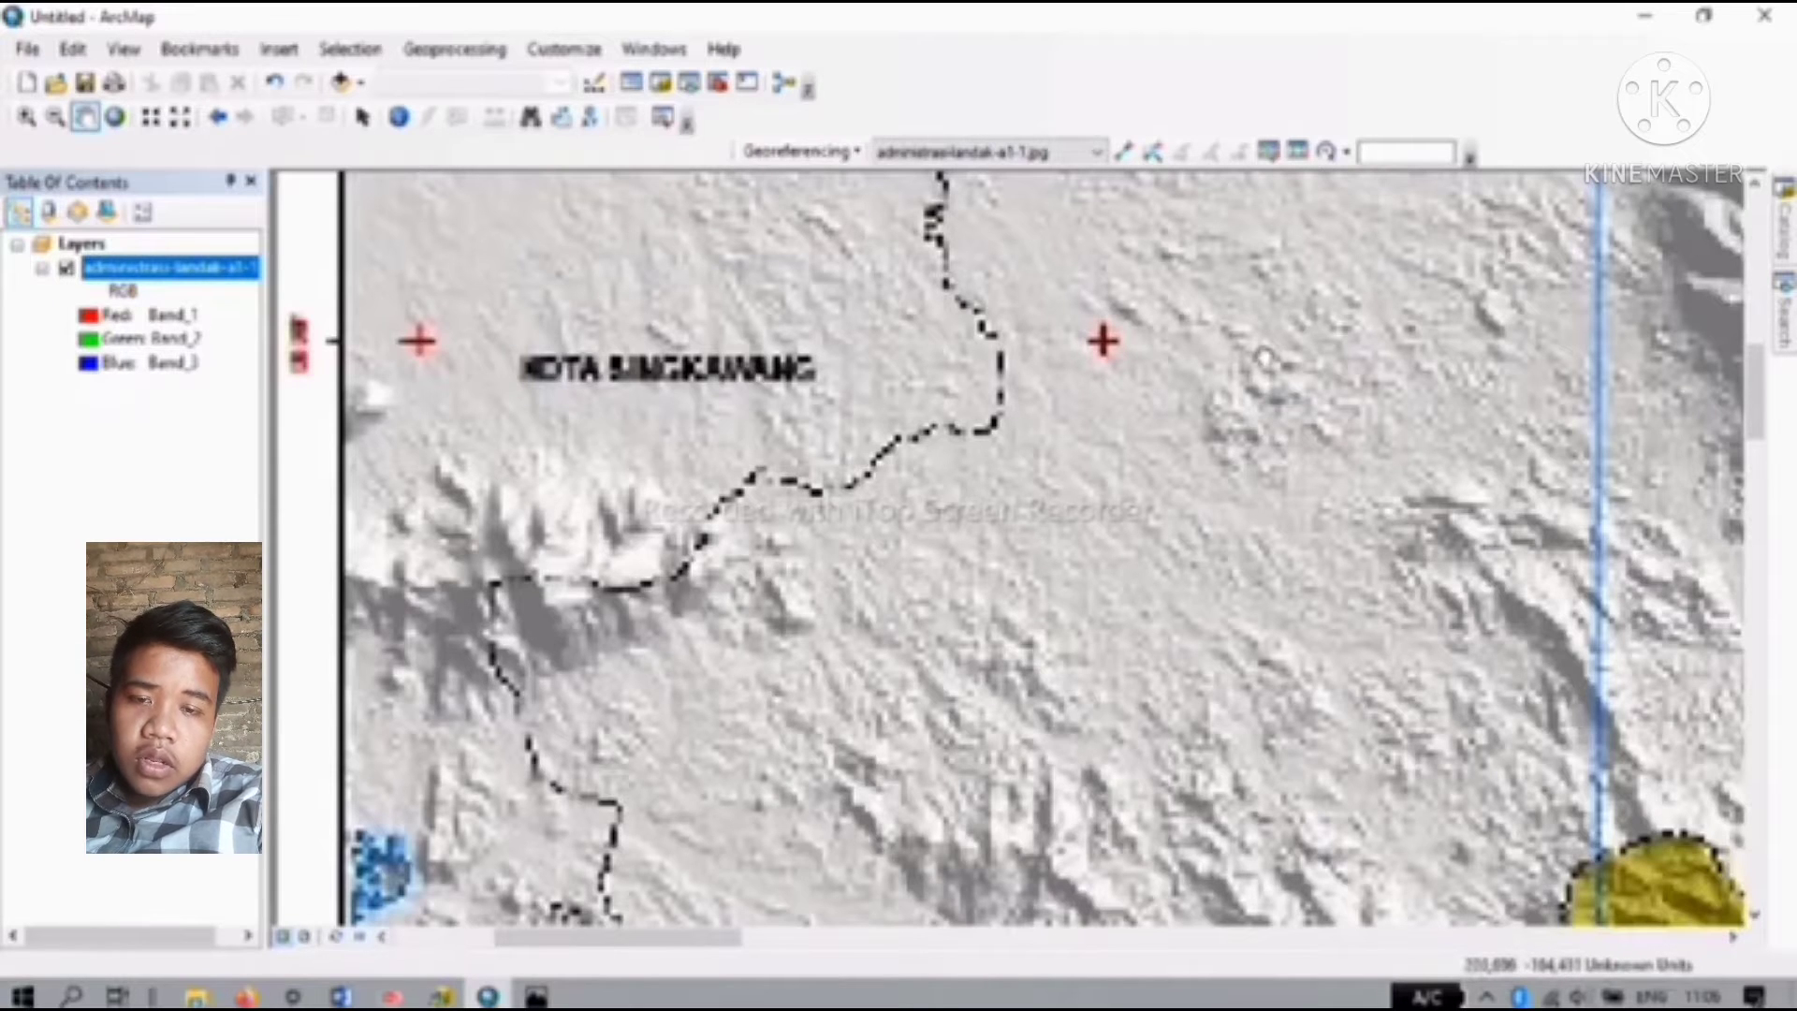
left_click_drag(1264, 359, 1185, 443)
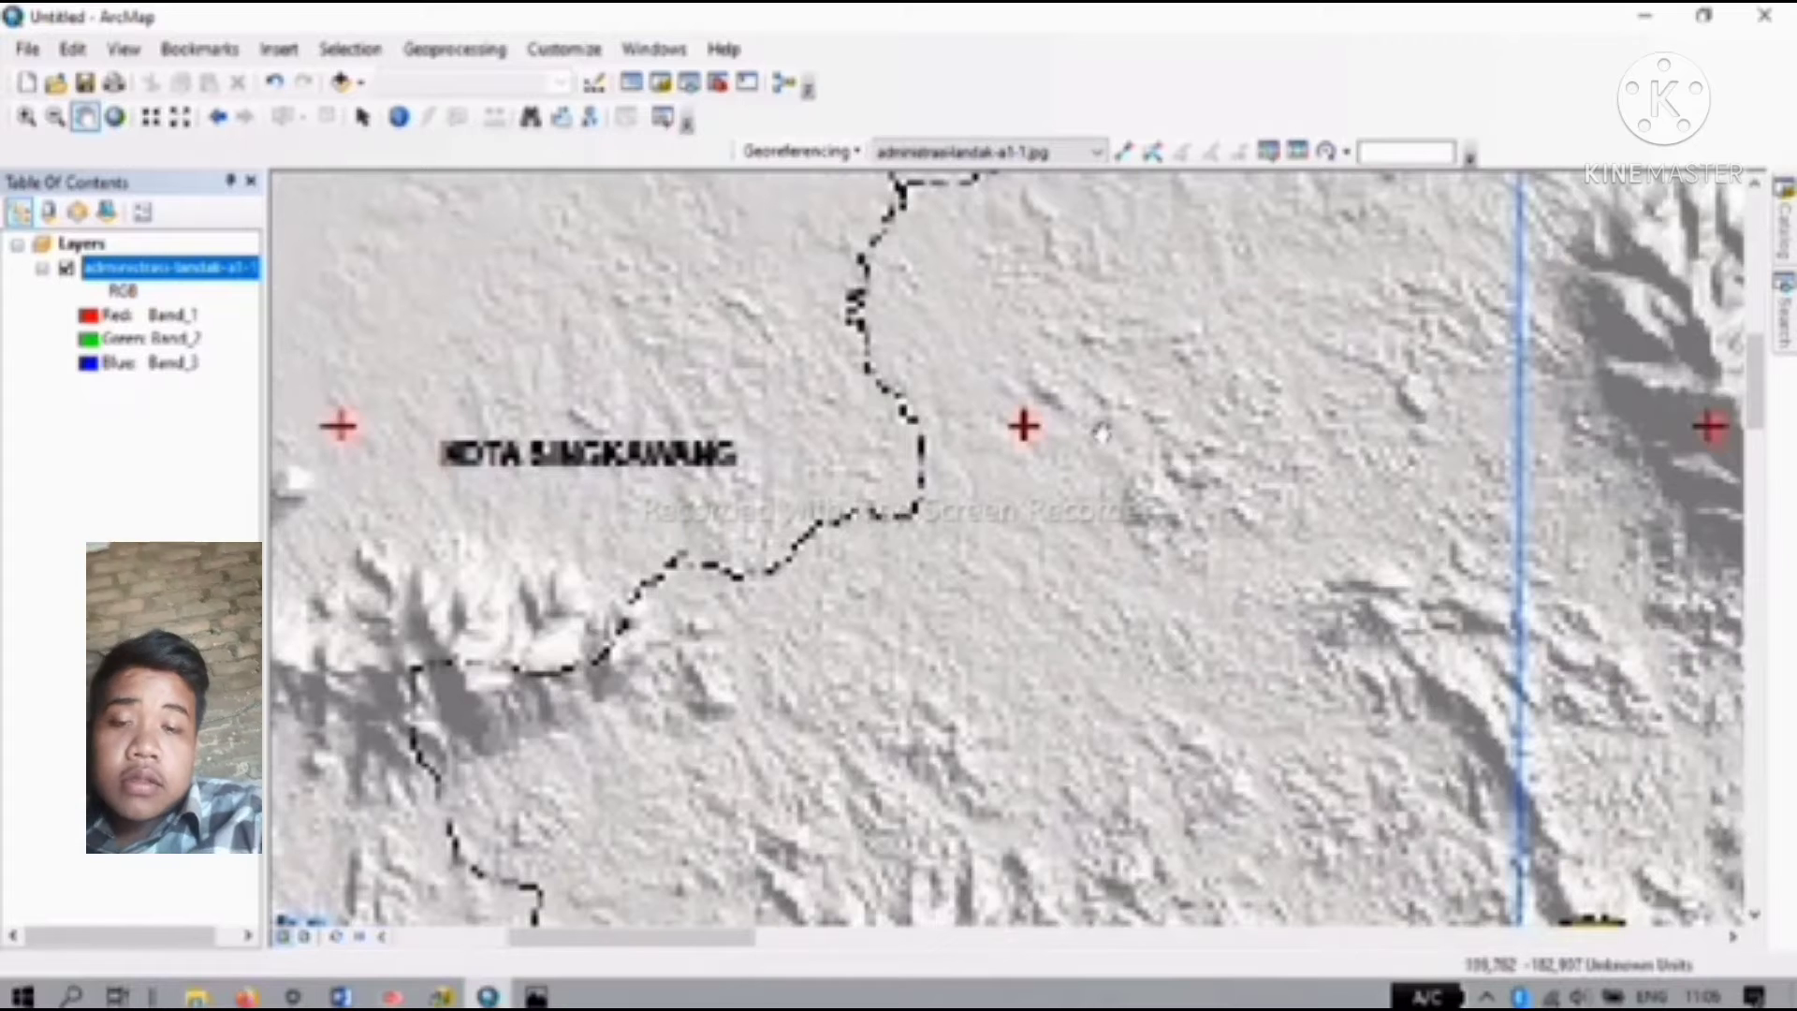
scroll(1102, 433, "down", 1)
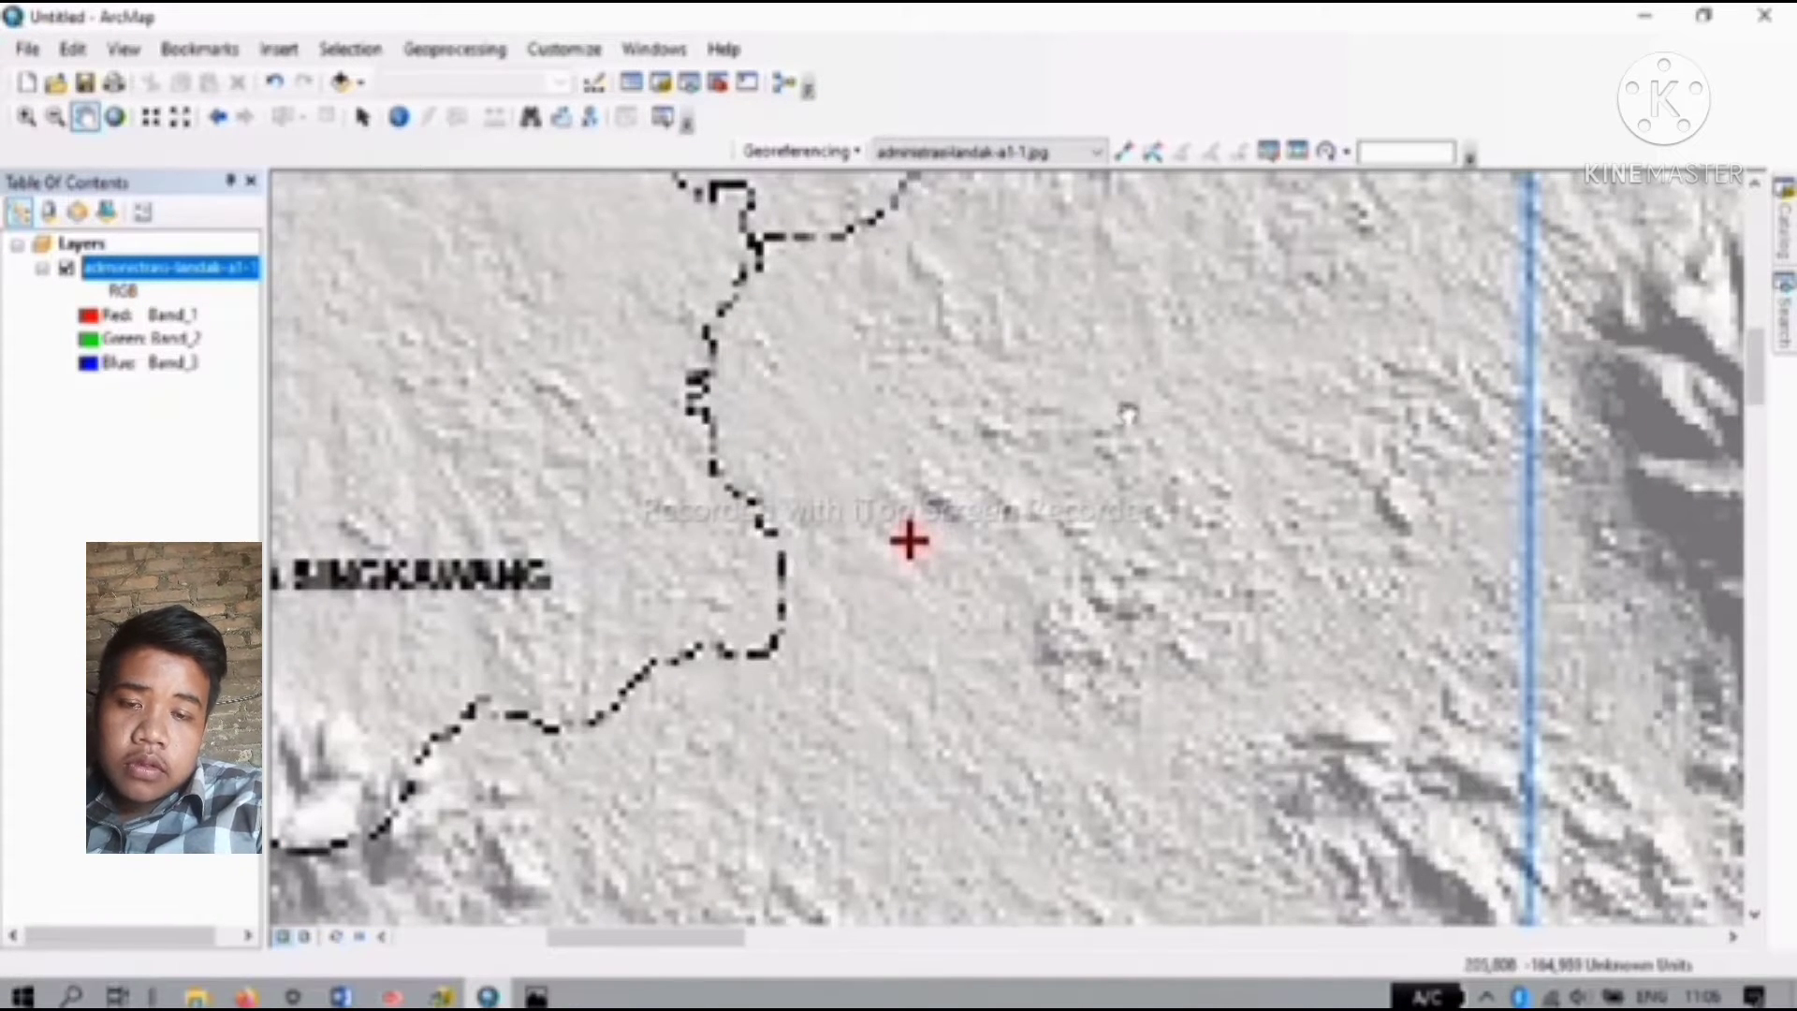
scroll(1128, 414, "down", 1)
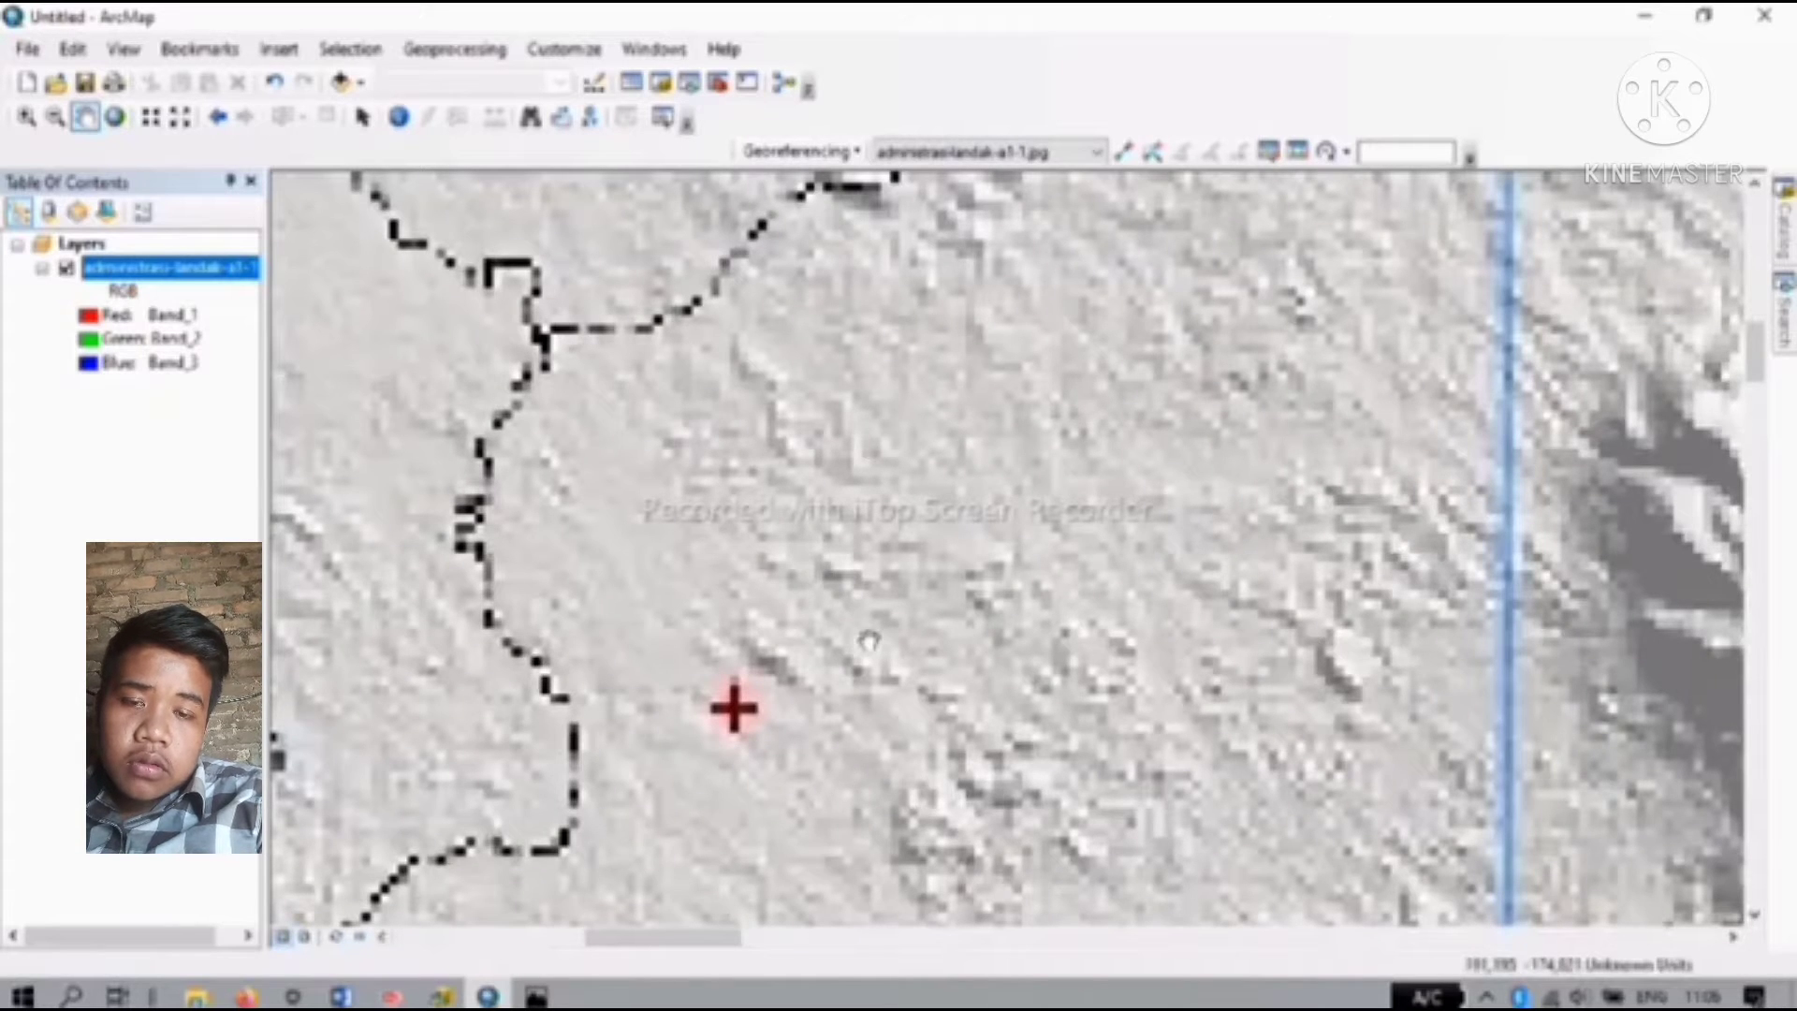
left_click_drag(870, 642, 932, 546)
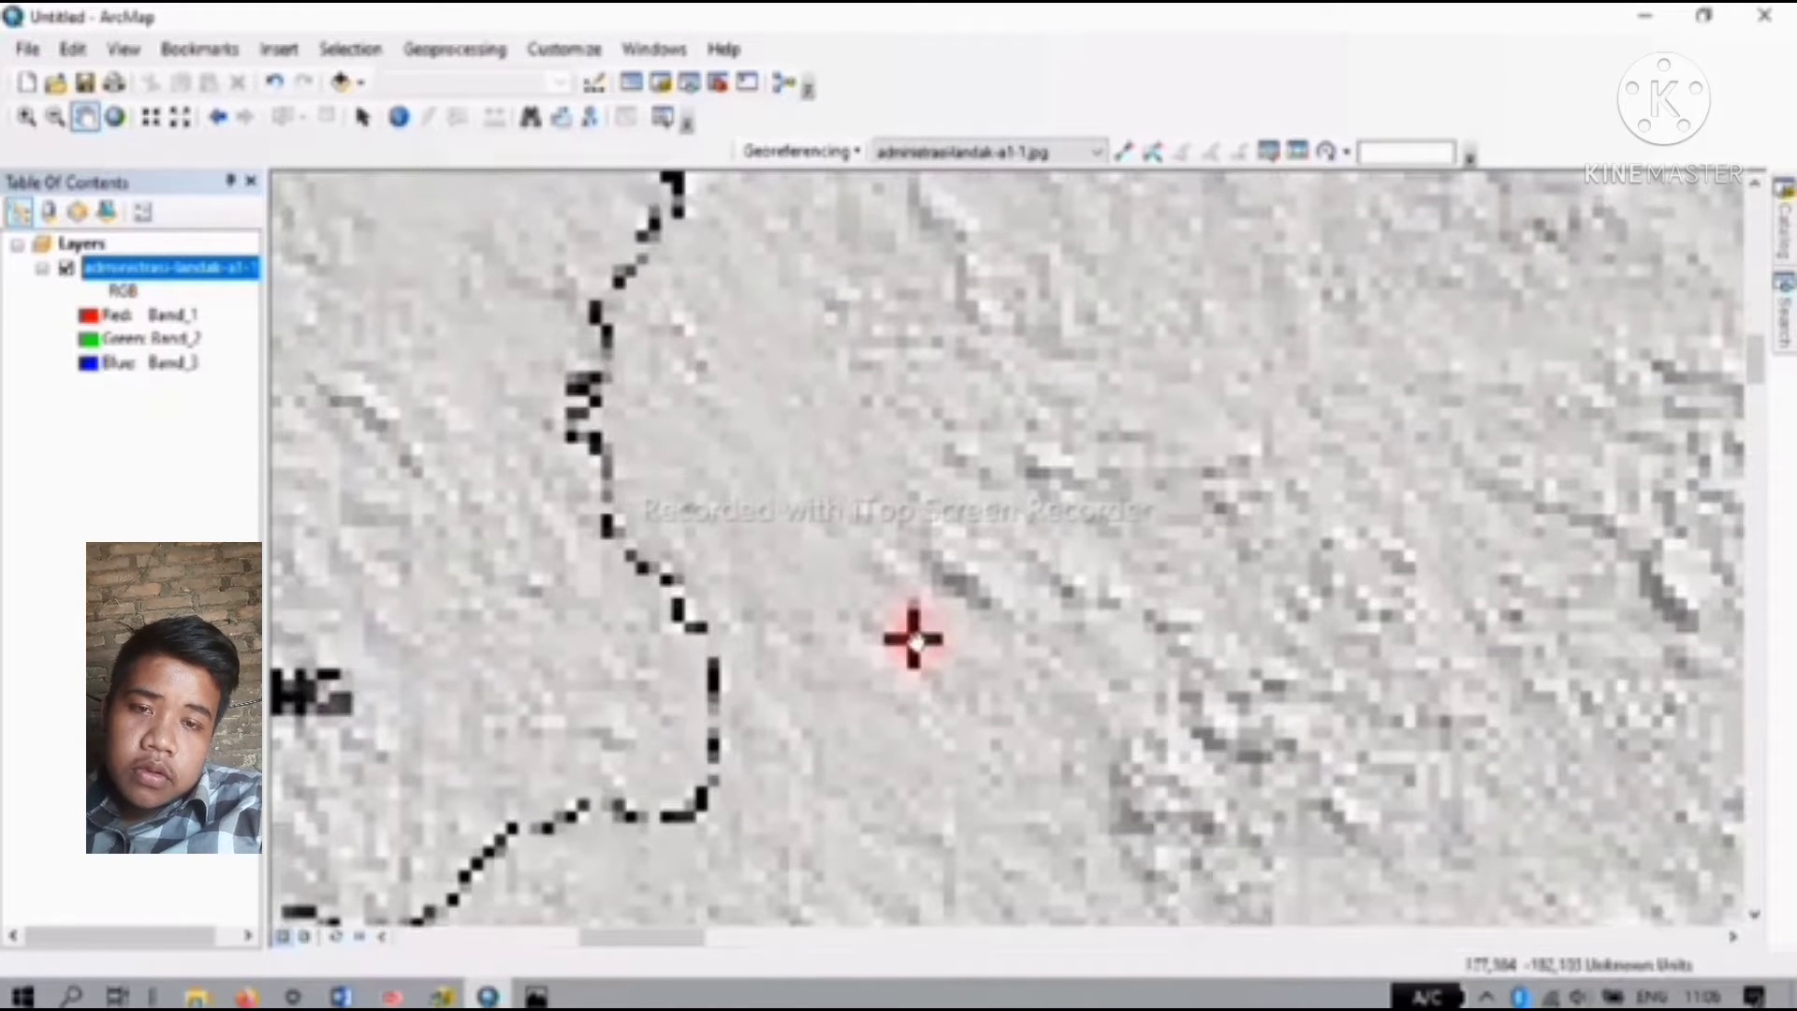
left_click(476, 56)
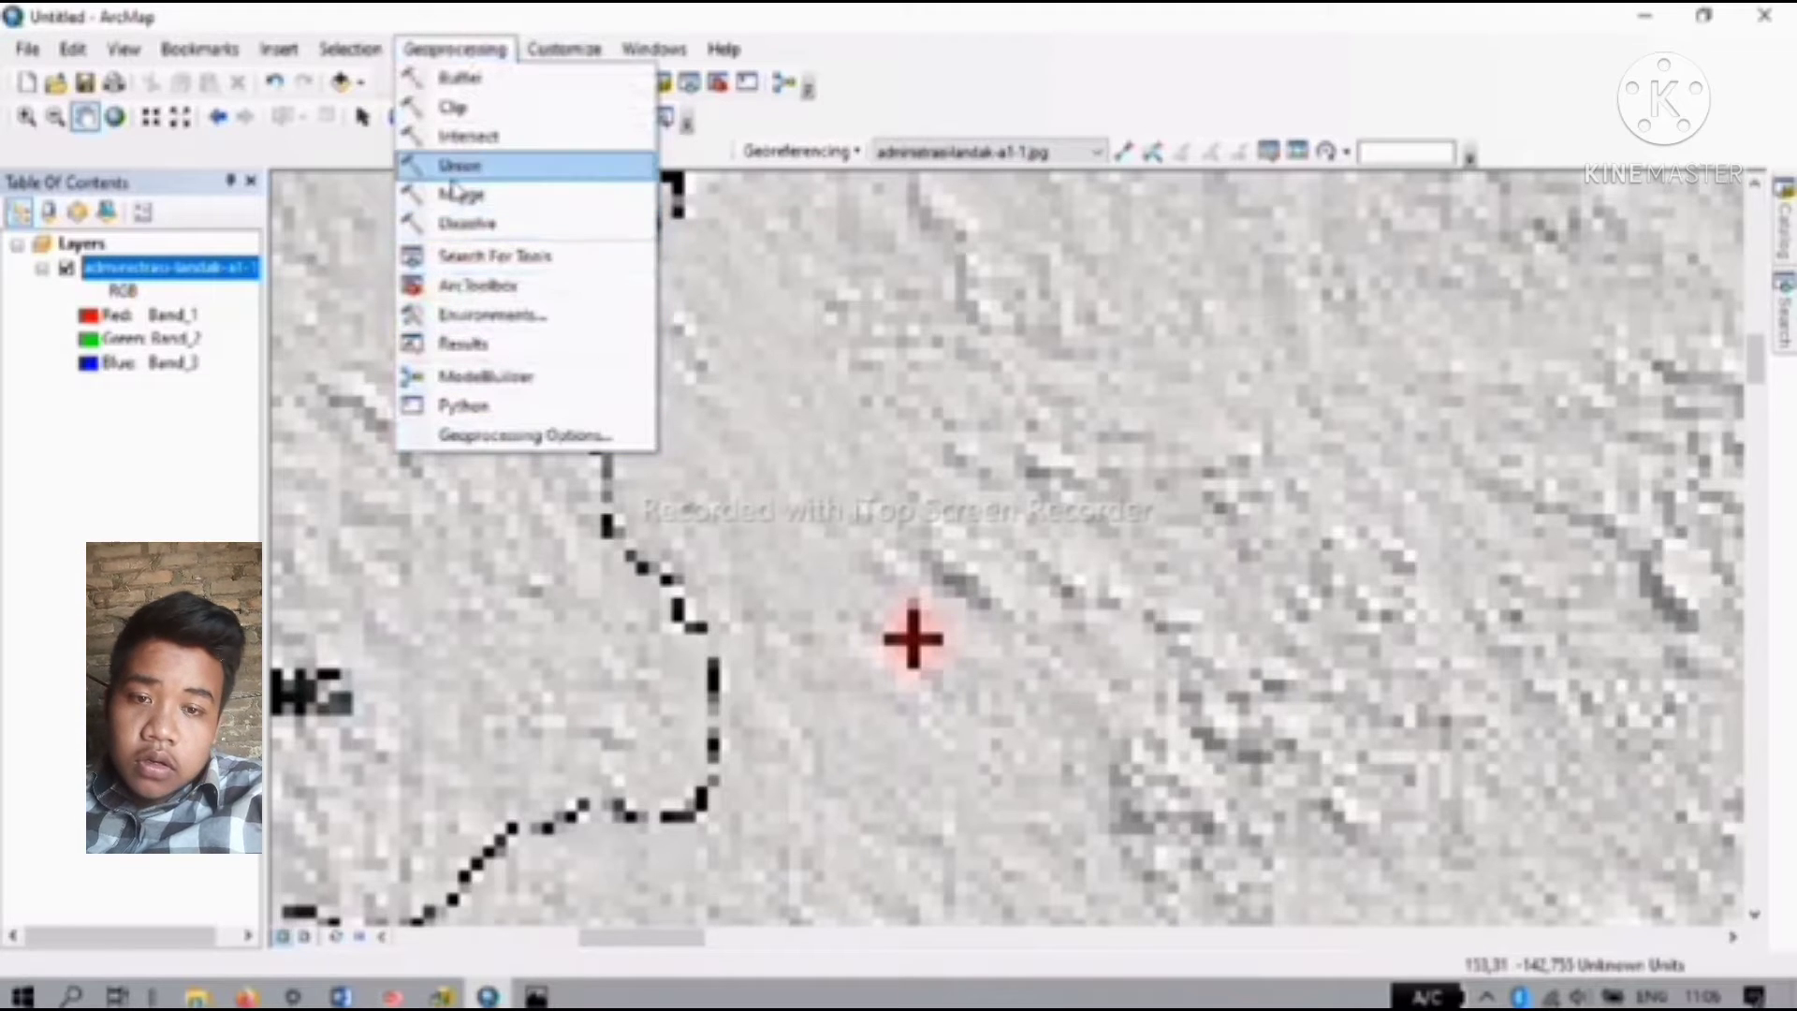
left_click(506, 320)
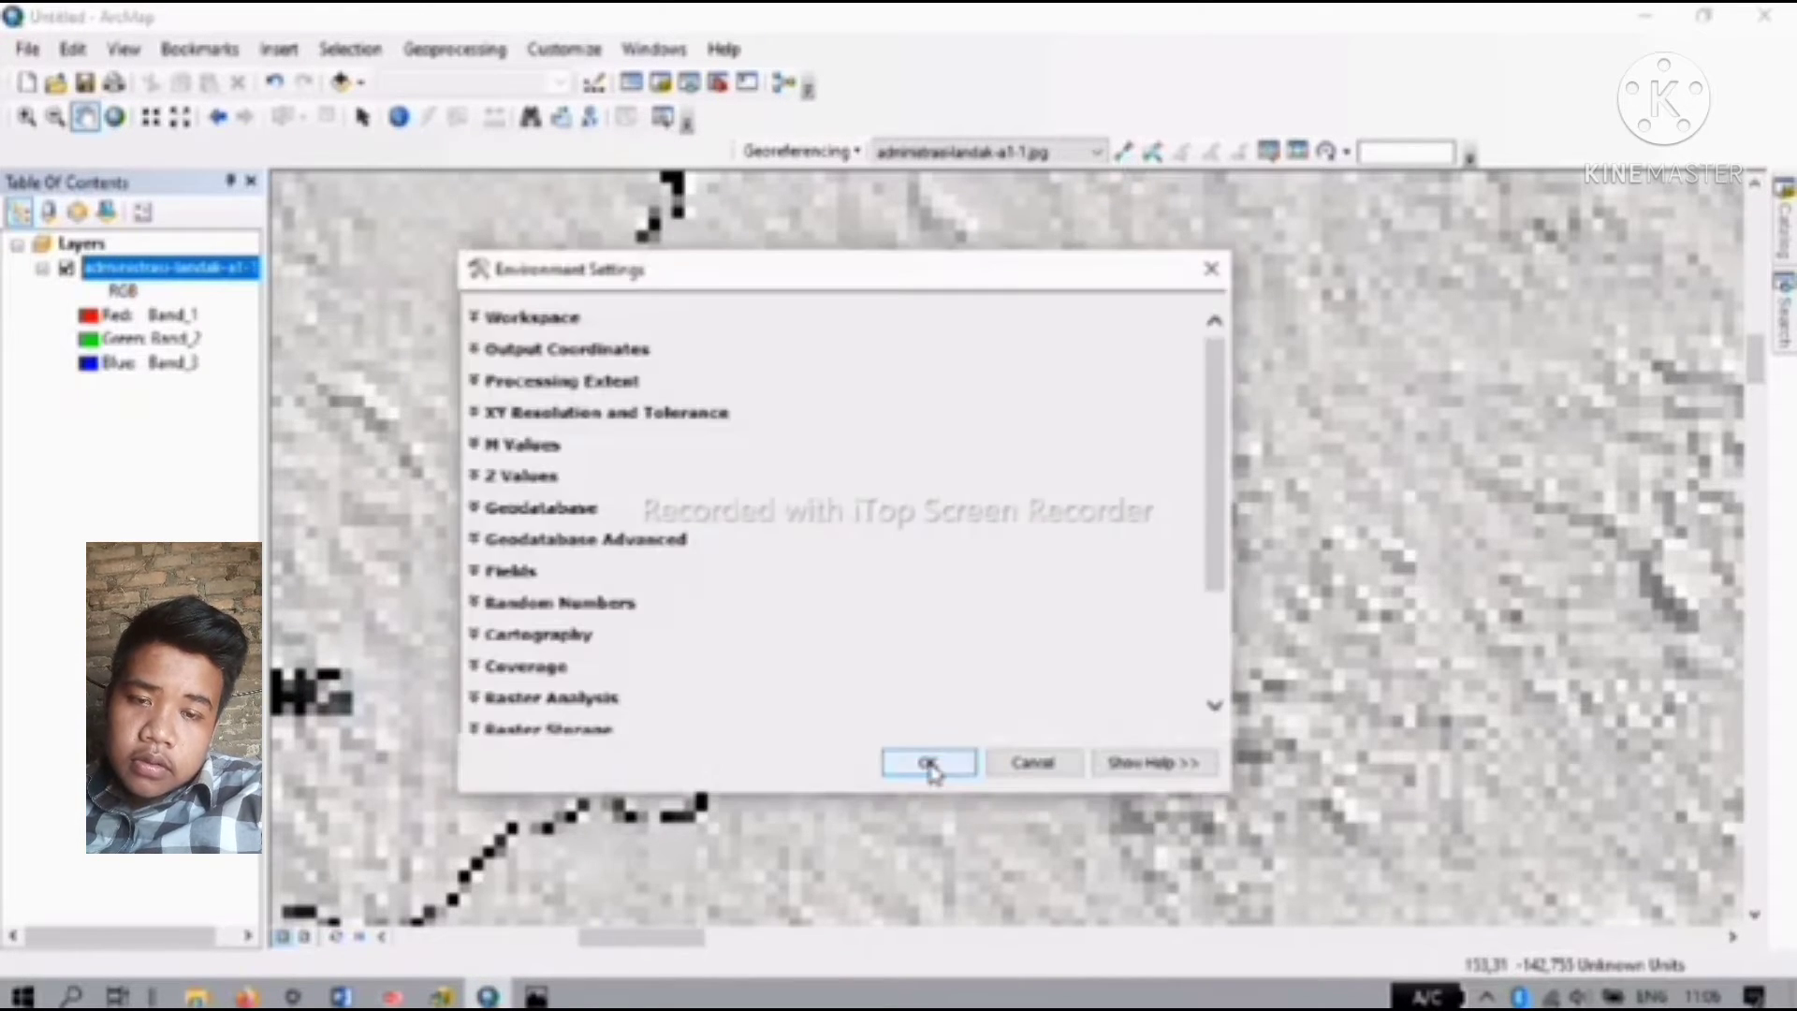
left_click(1067, 773)
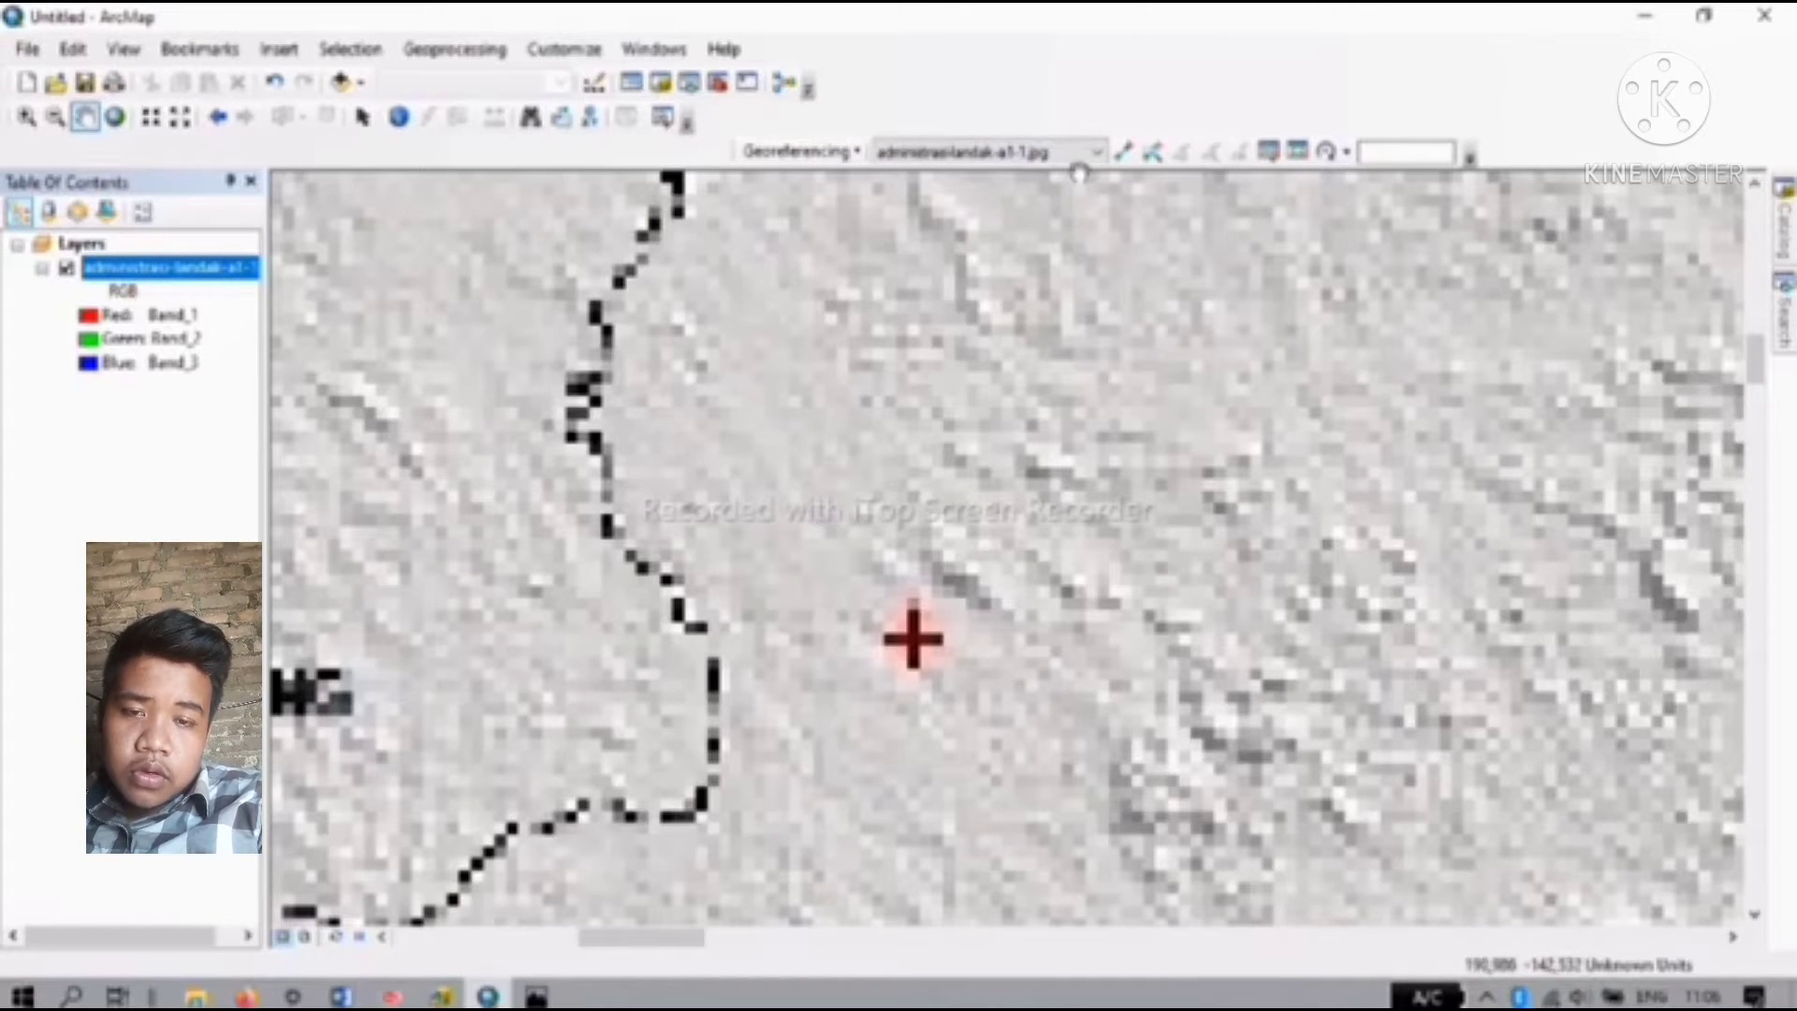
Step: Add a georeferencing control point at the center of the red cross east of Kota Singkawang, accepting the proposed X and Y coordinates
left_click(1123, 152)
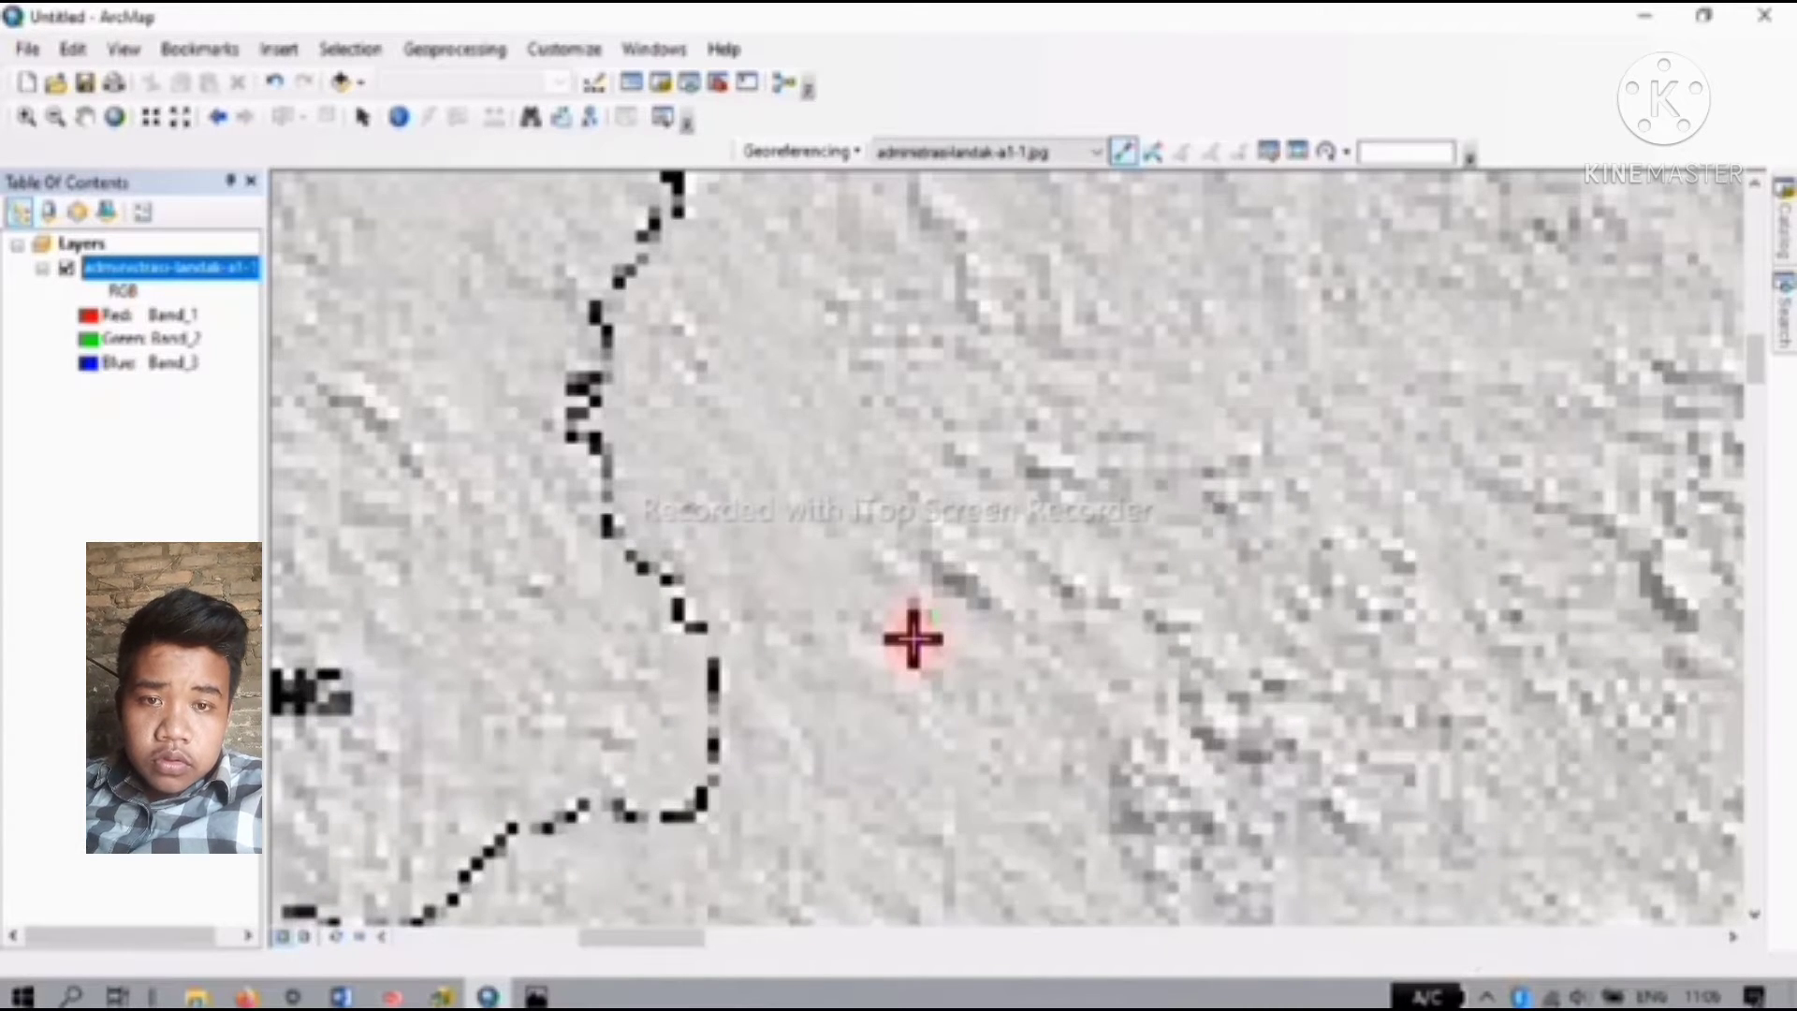
right_click(912, 638)
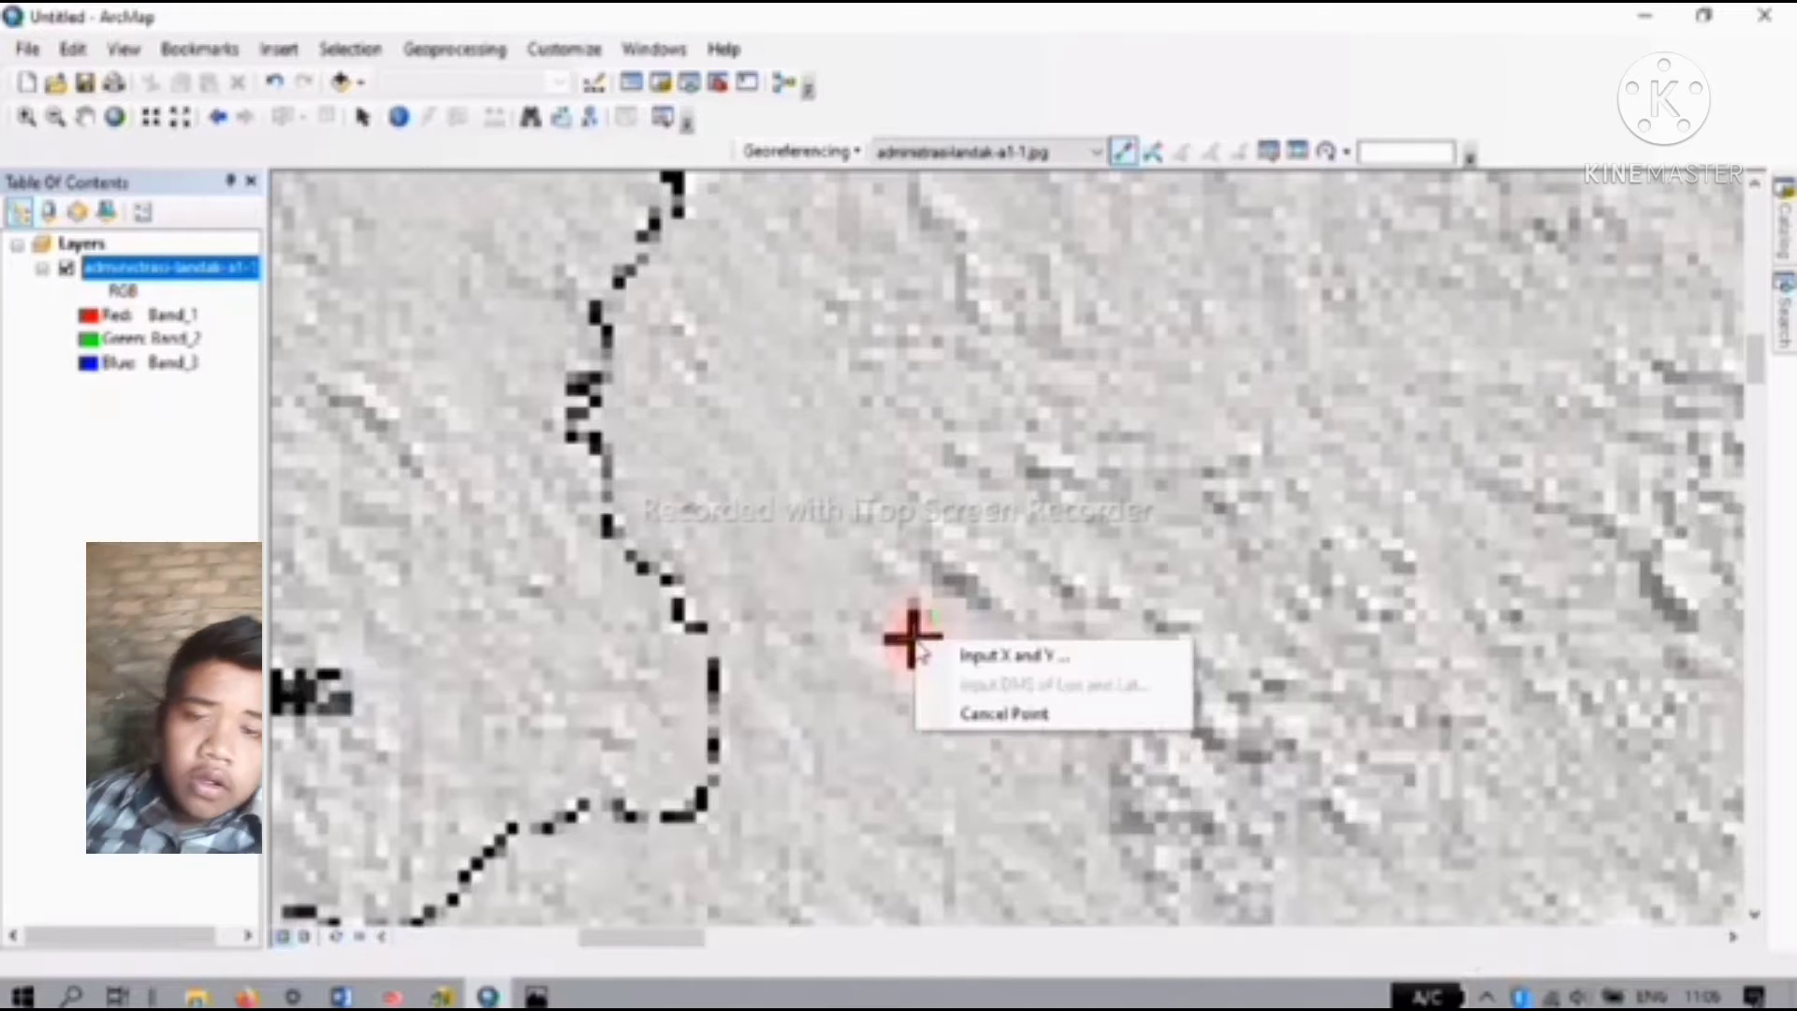
left_click(988, 657)
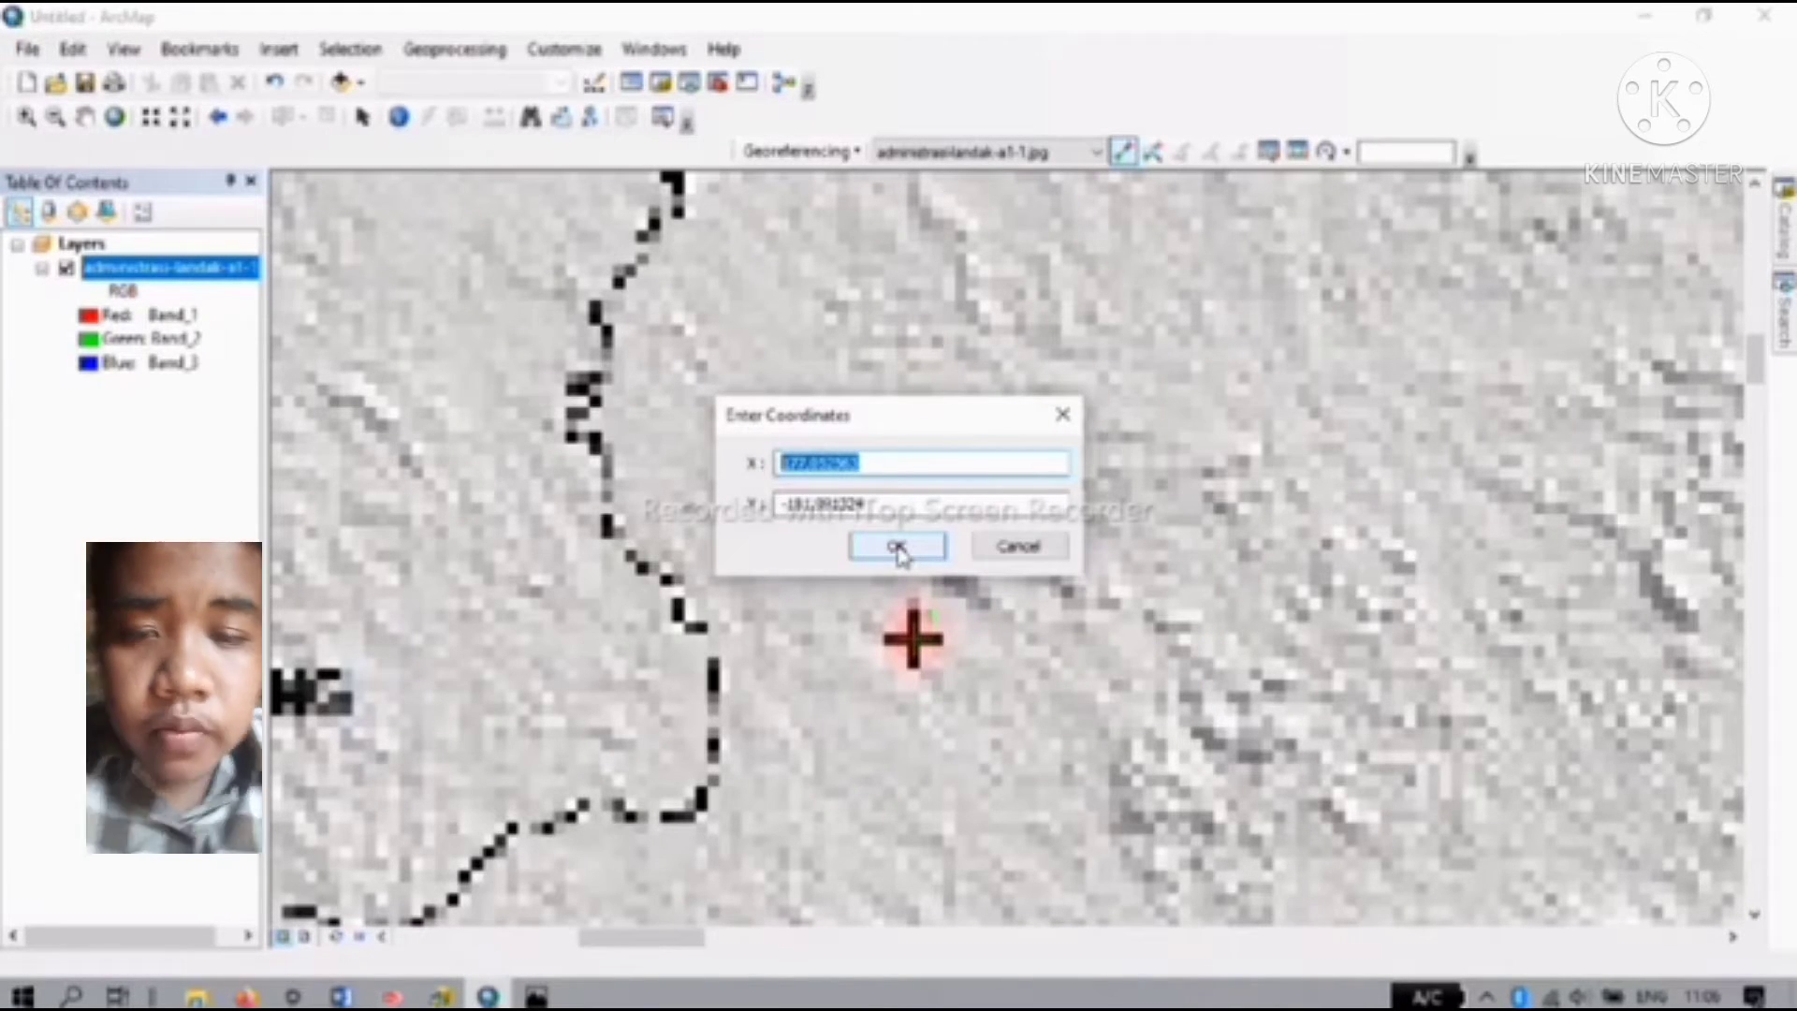
left_click(898, 549)
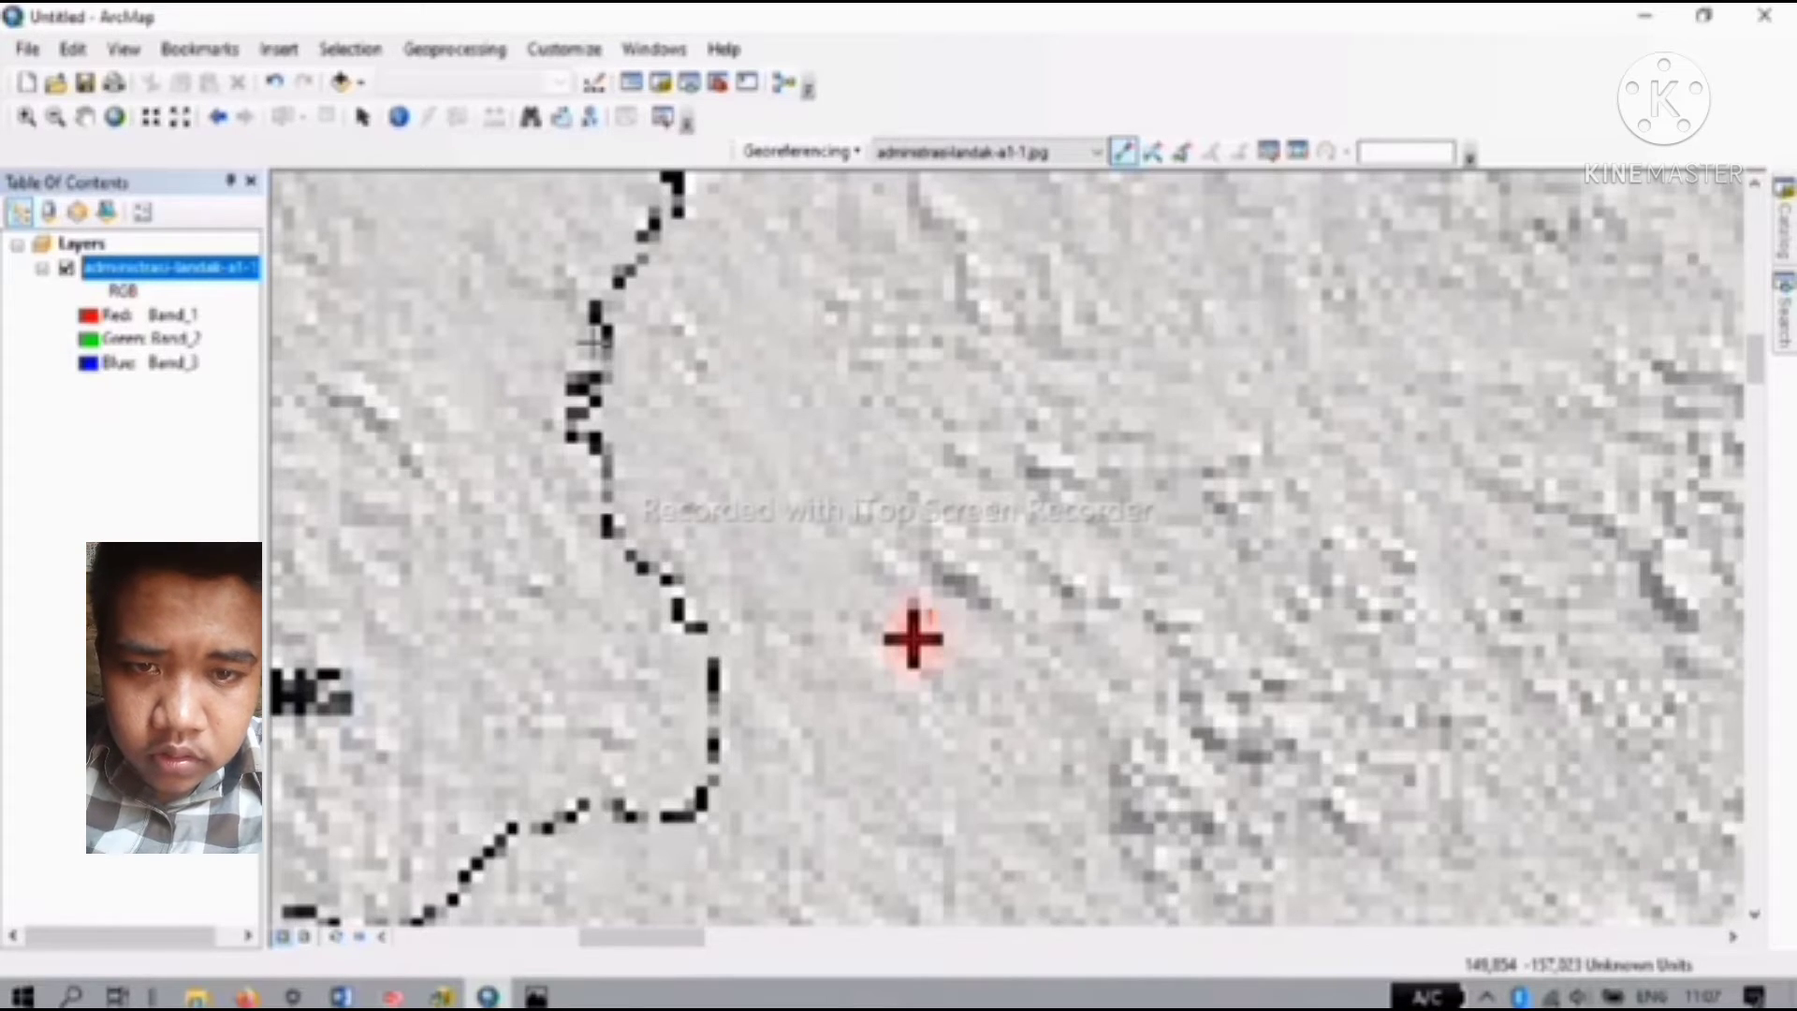
Step: Back away from the first control point and examine the map image toward the northeast for another red grid cross
left_click(52, 124)
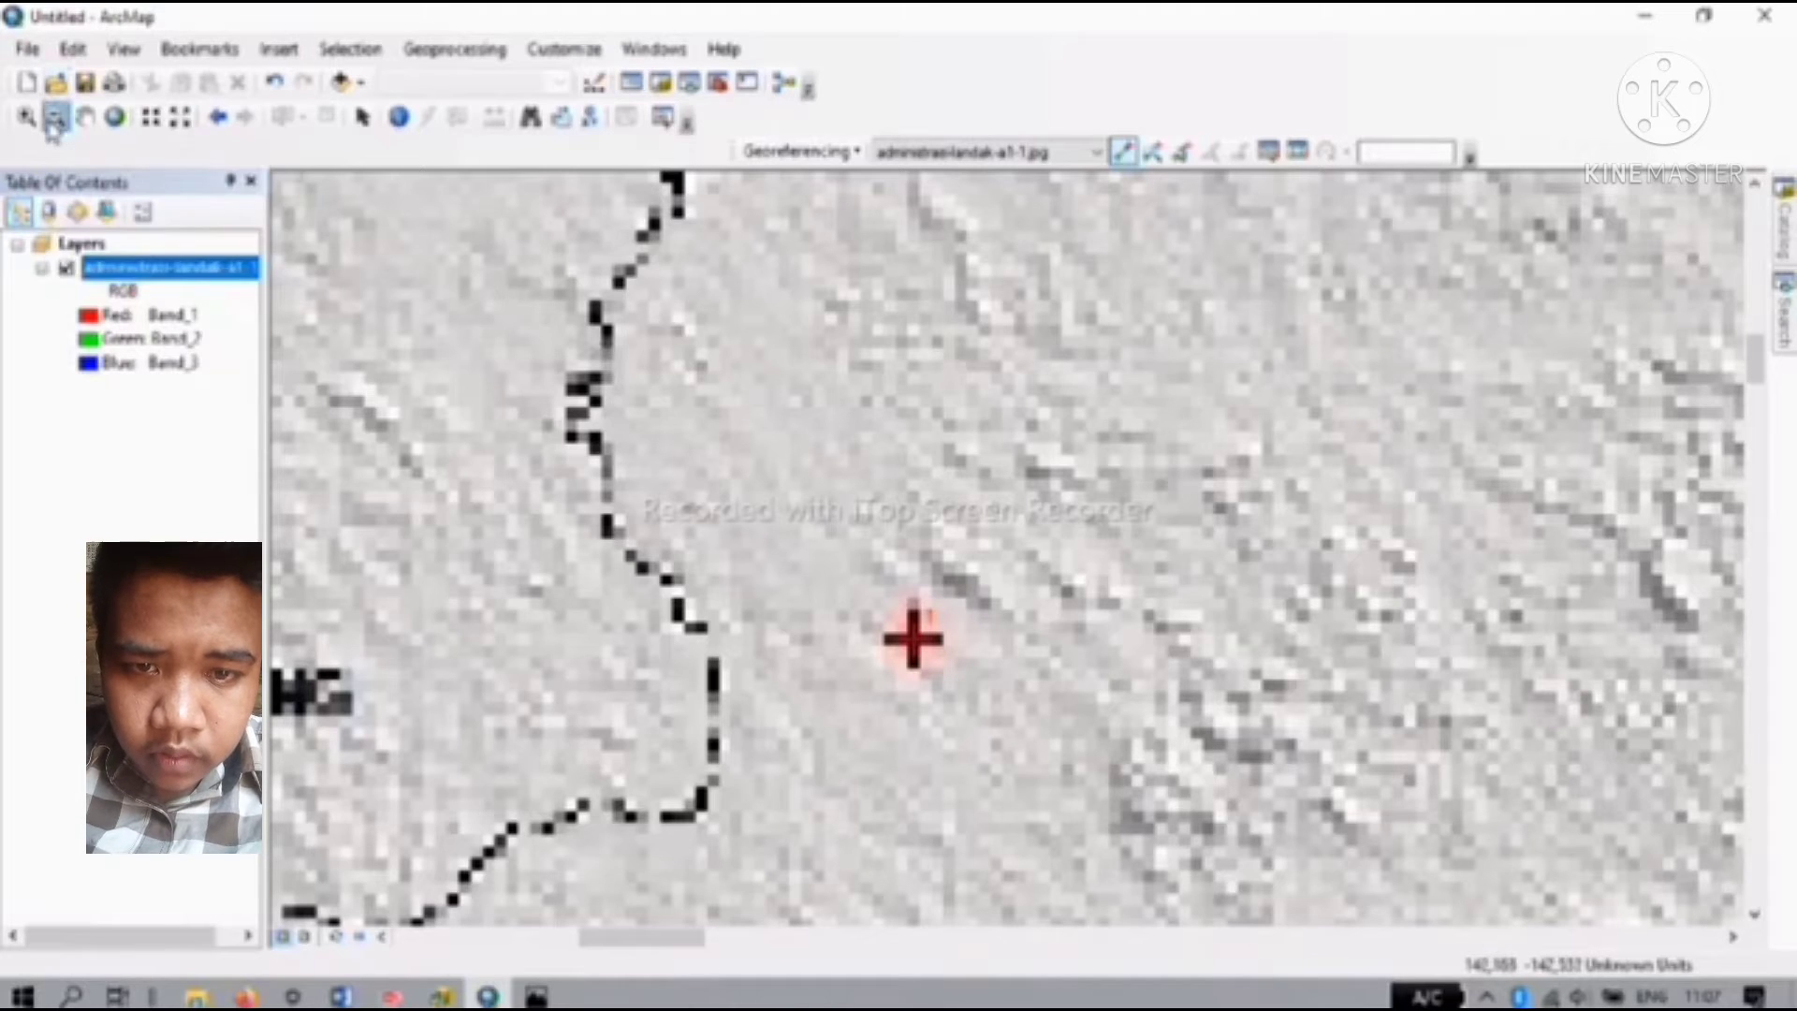
left_click(513, 356)
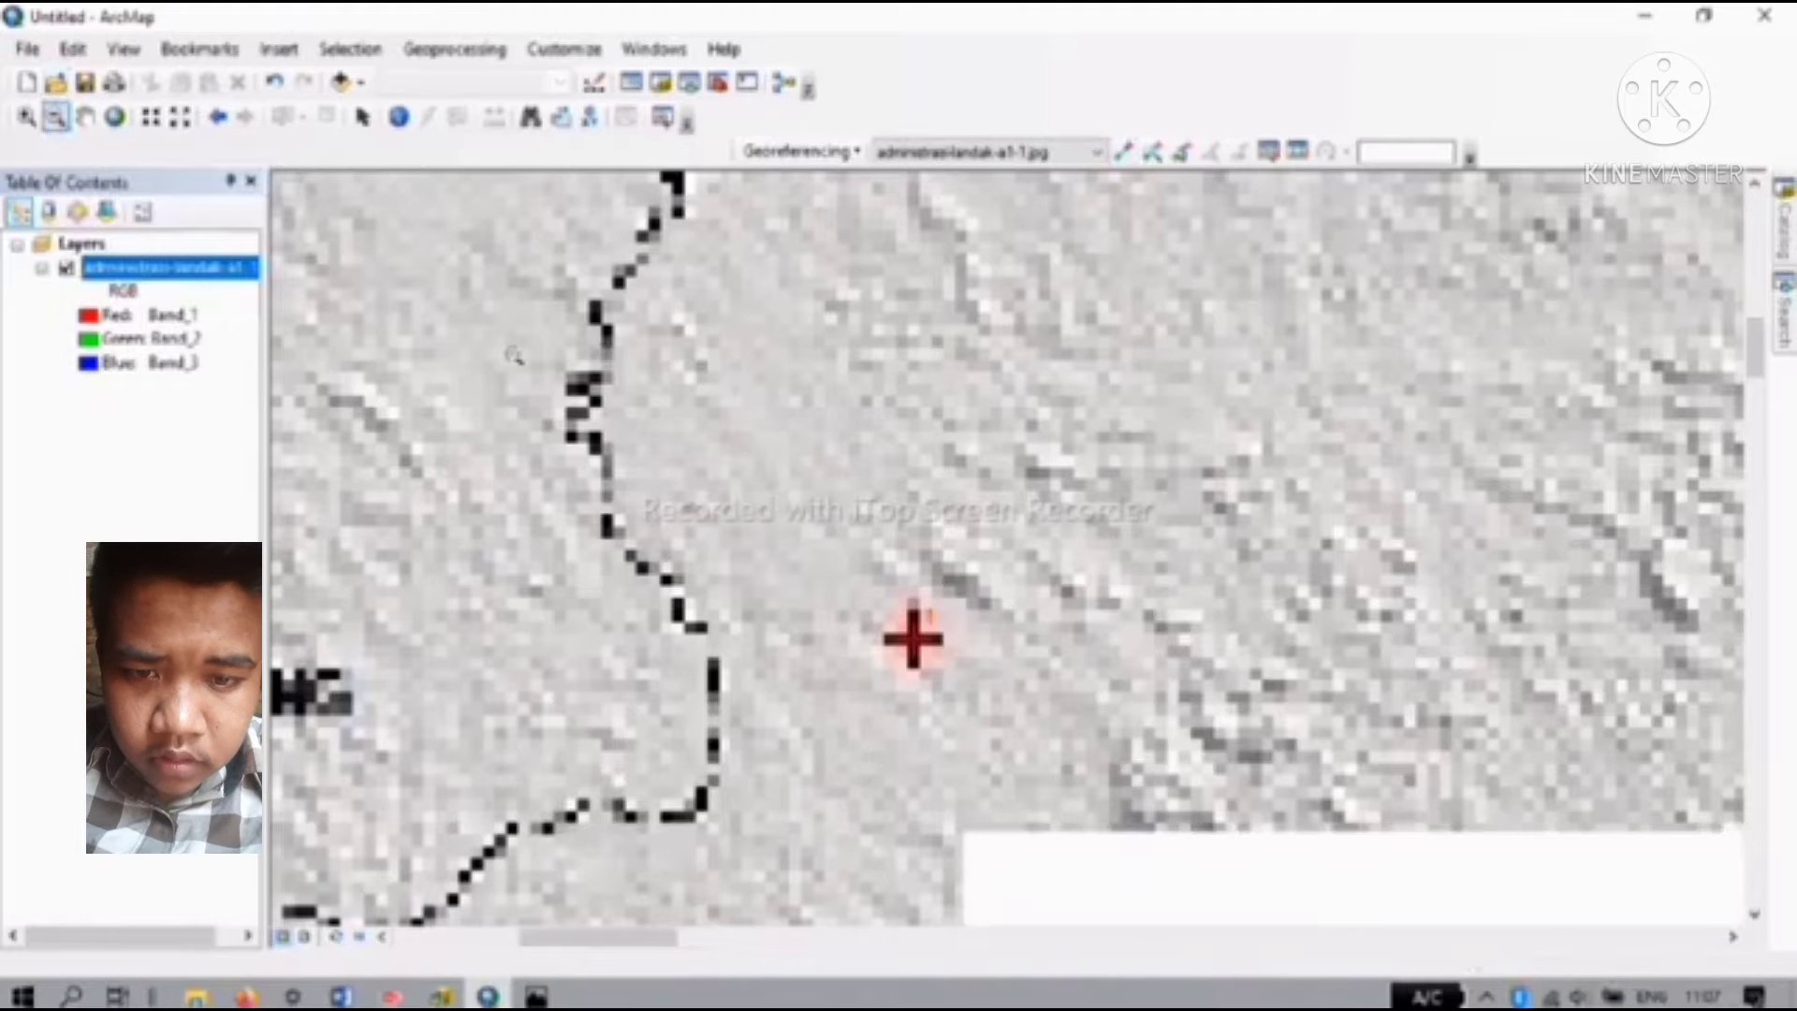
left_click(513, 356)
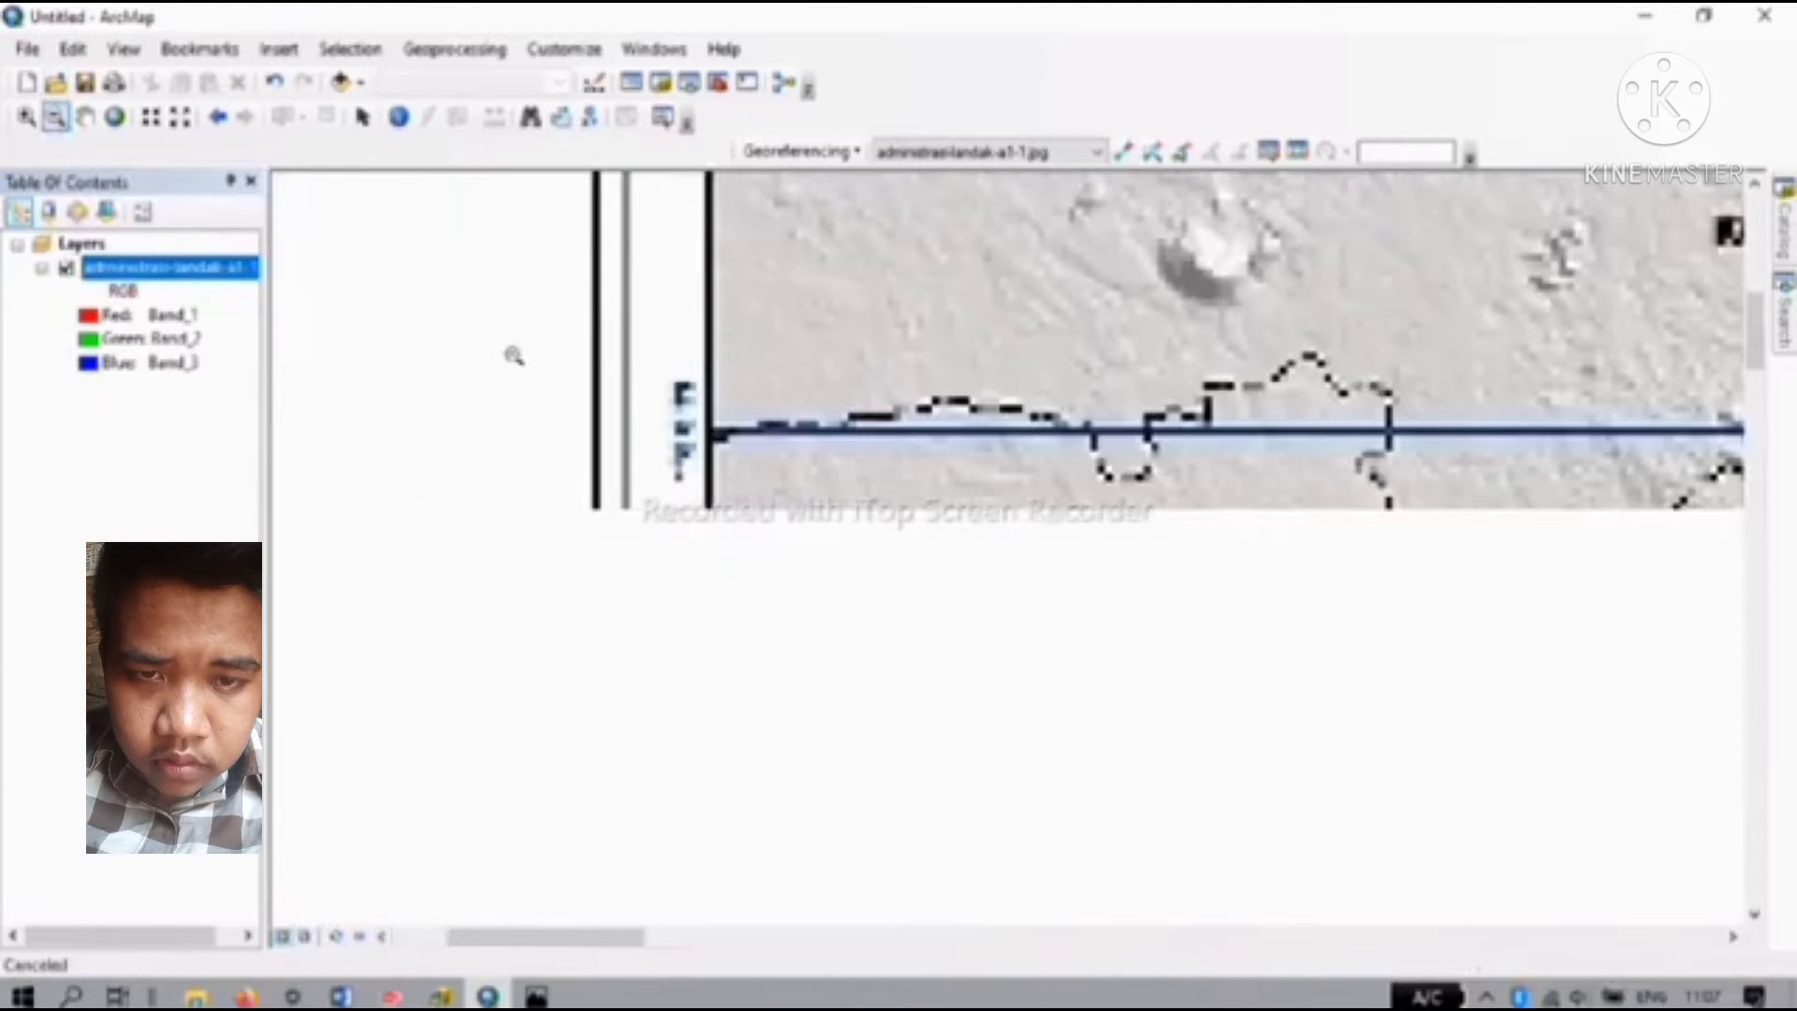
left_click(513, 356)
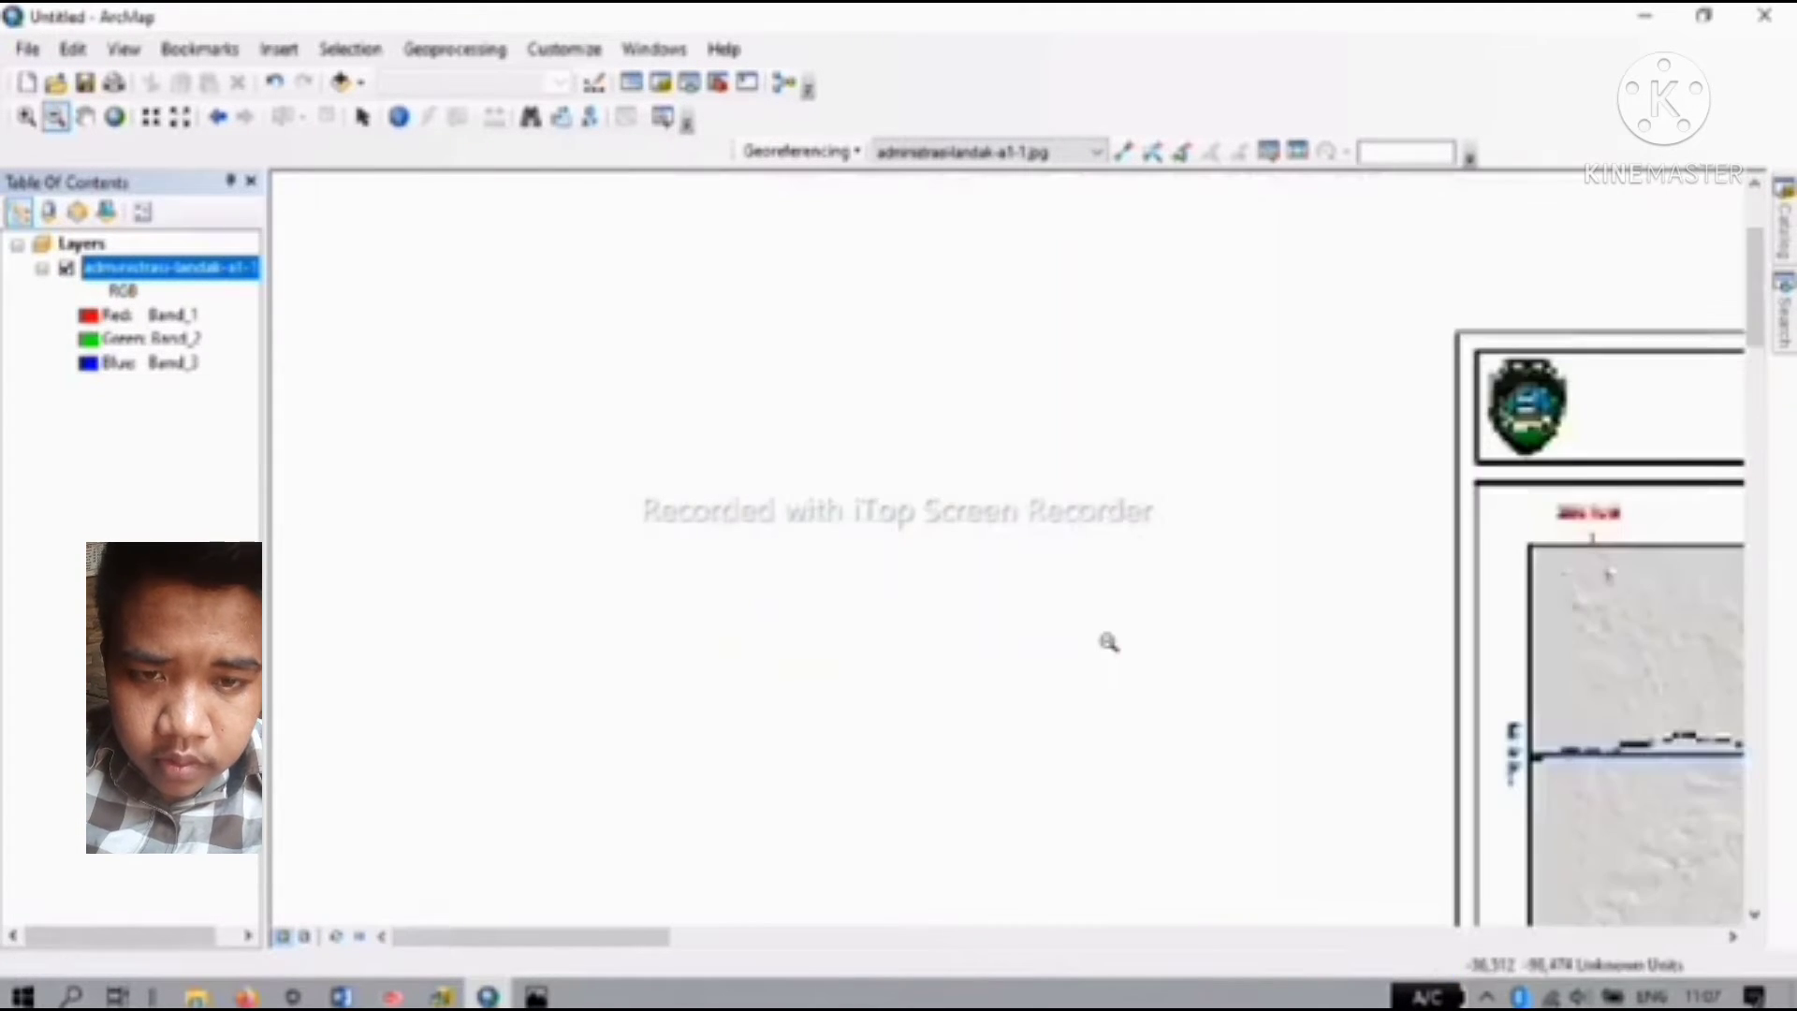
left_click(522, 352)
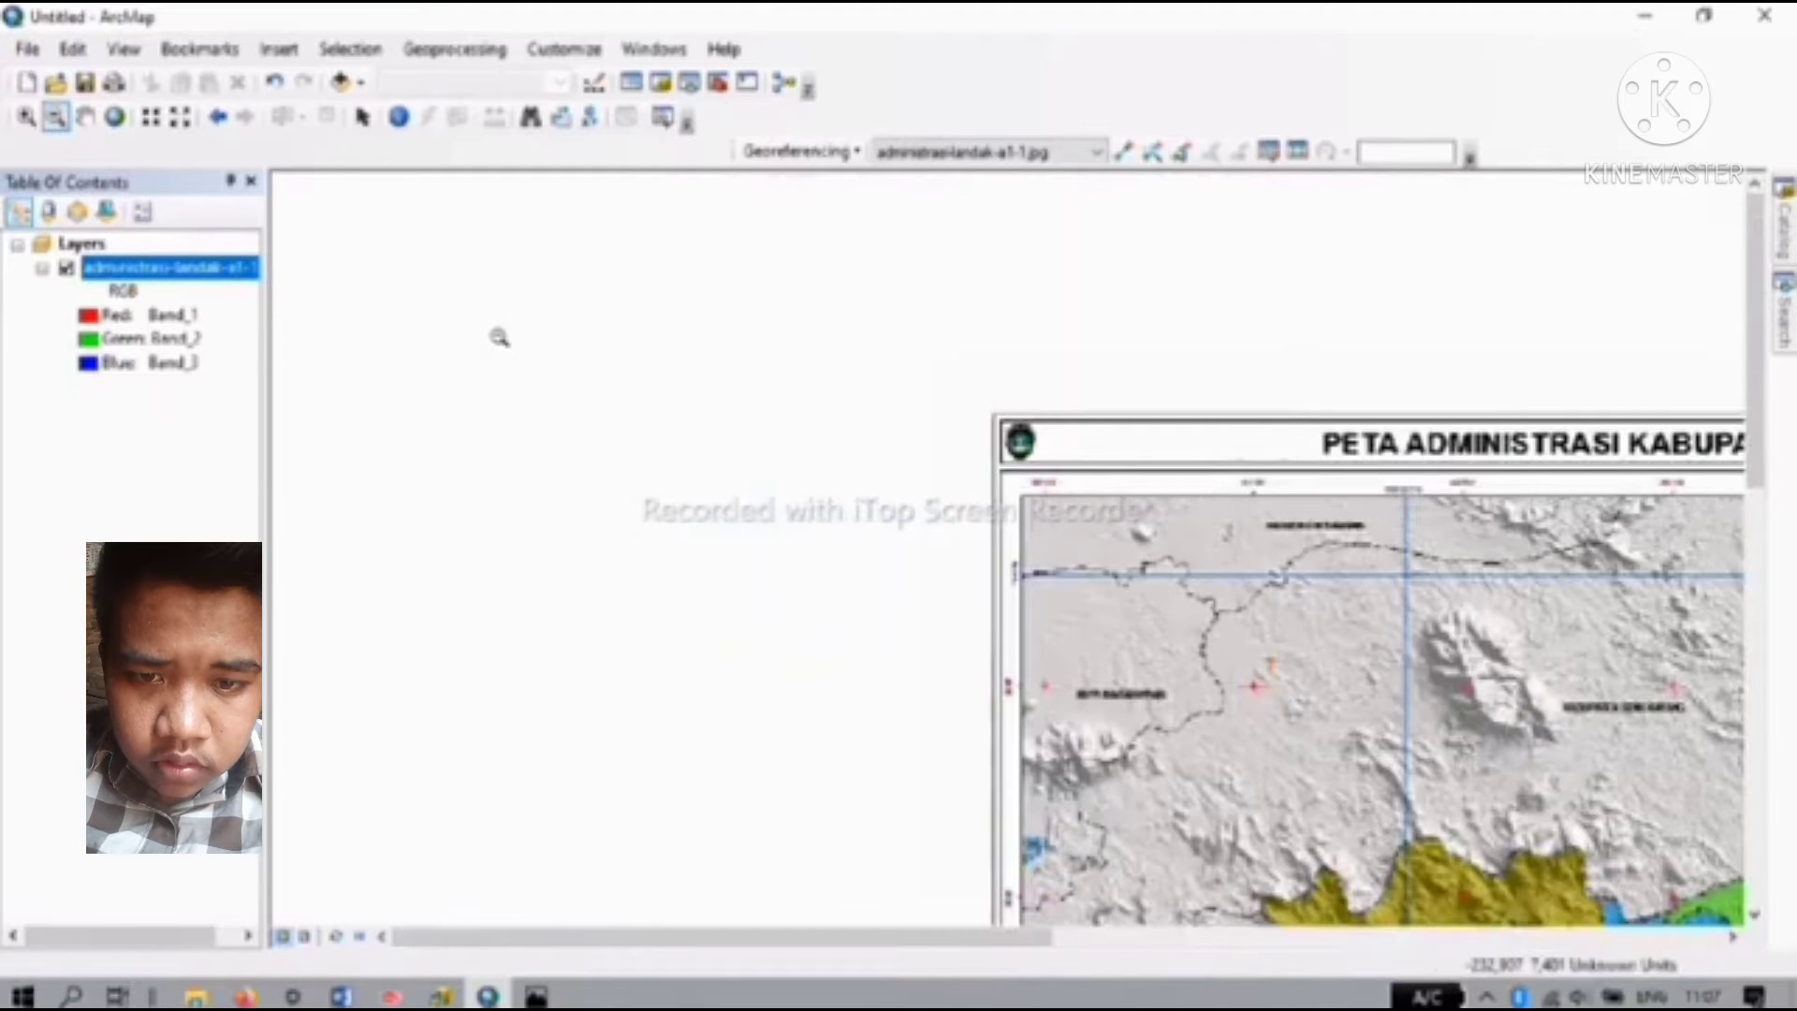
left_click(943, 590)
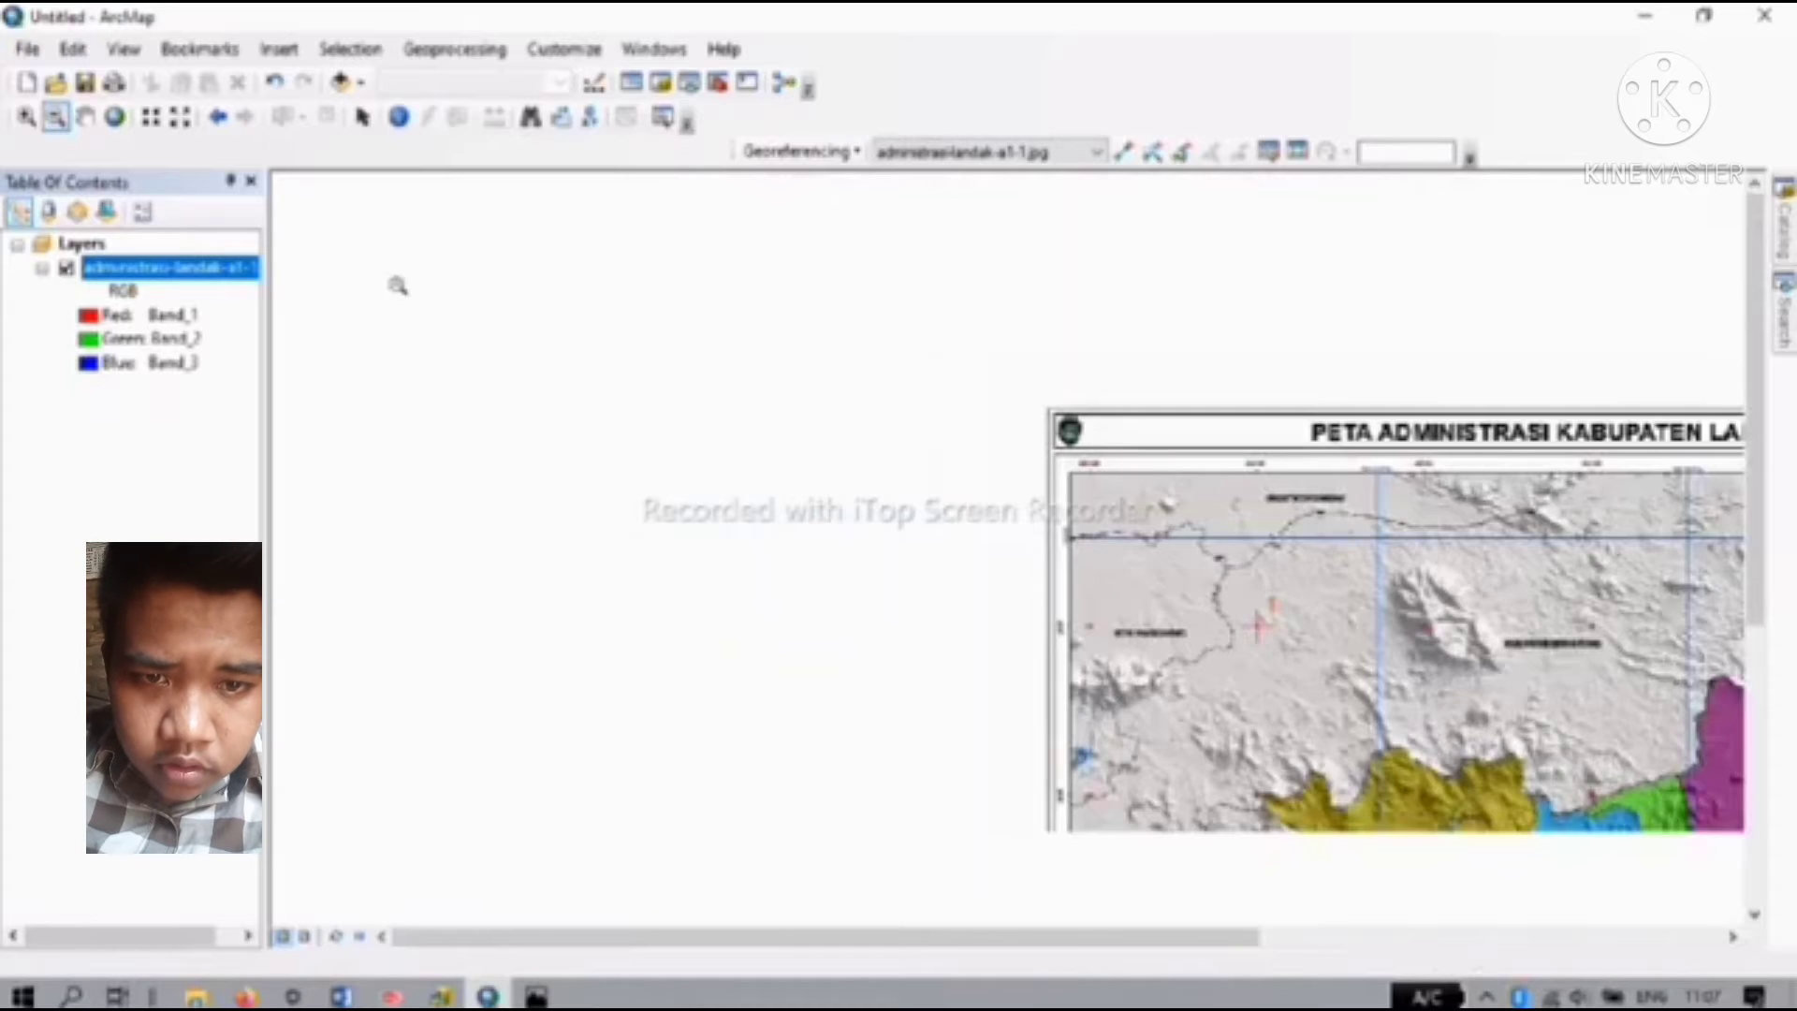
left_click(85, 120)
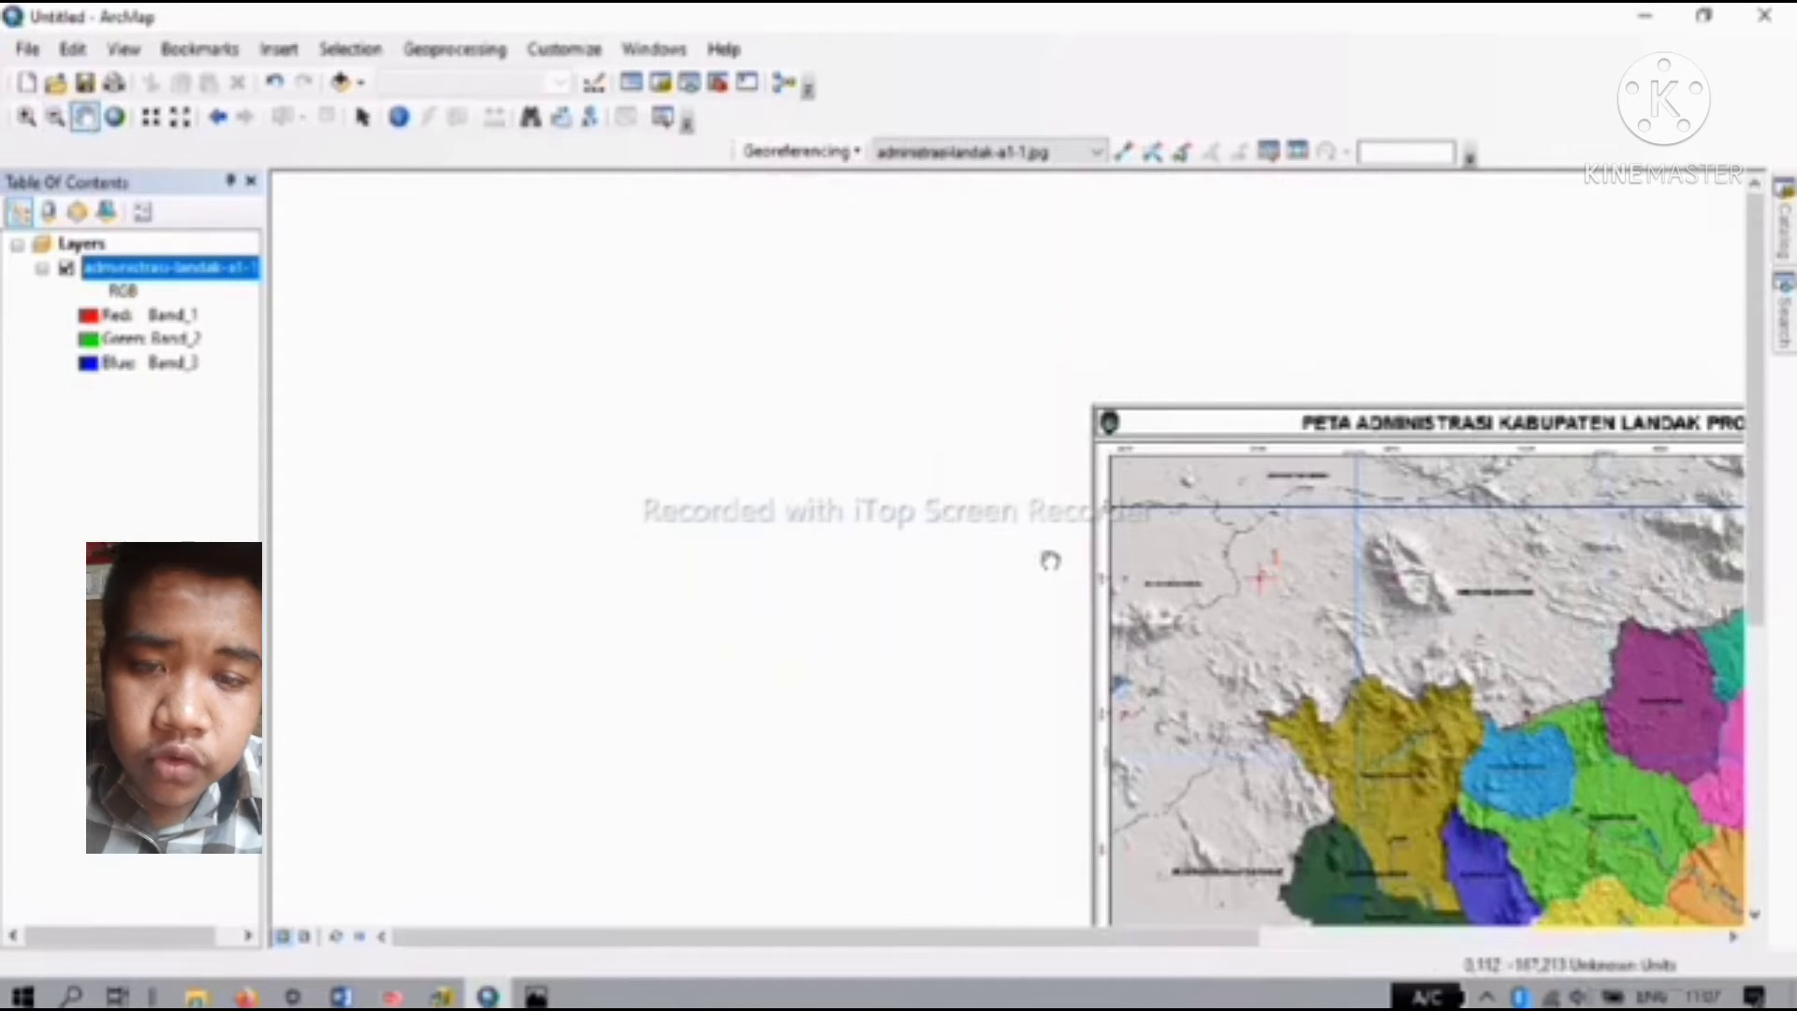
left_click_drag(798, 469, 340, 338)
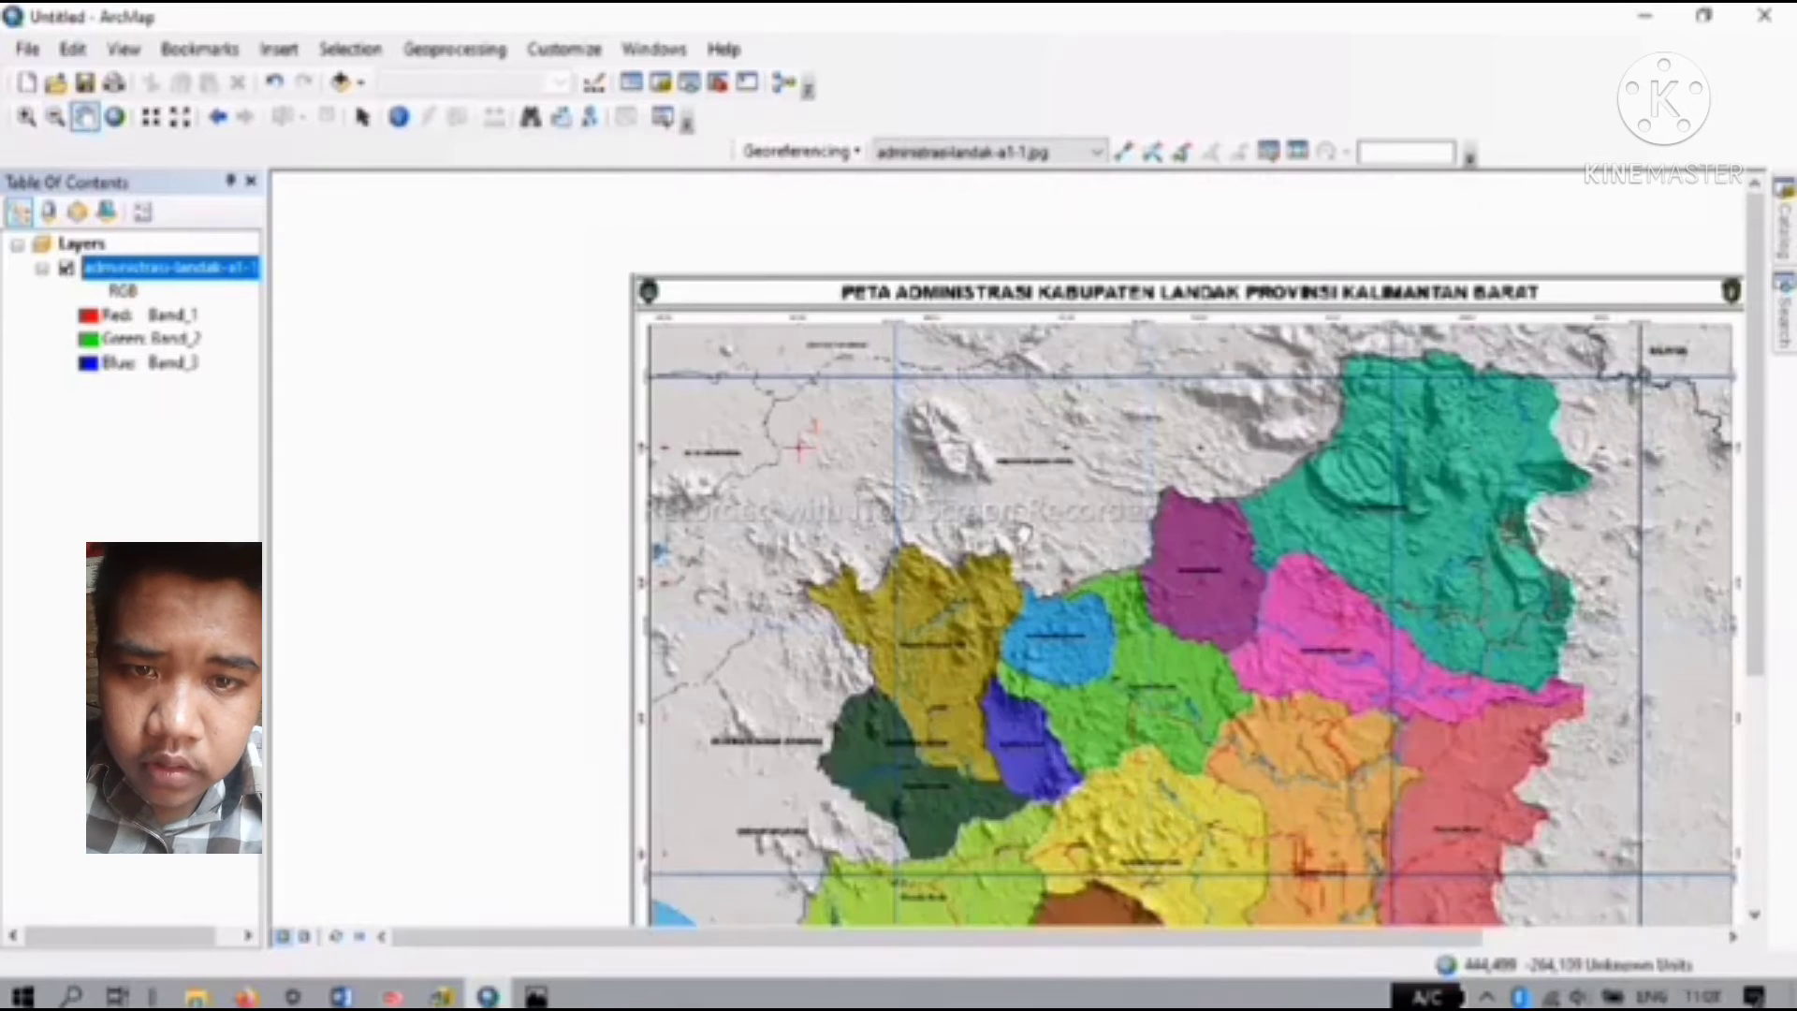
left_click_drag(1023, 533, 805, 501)
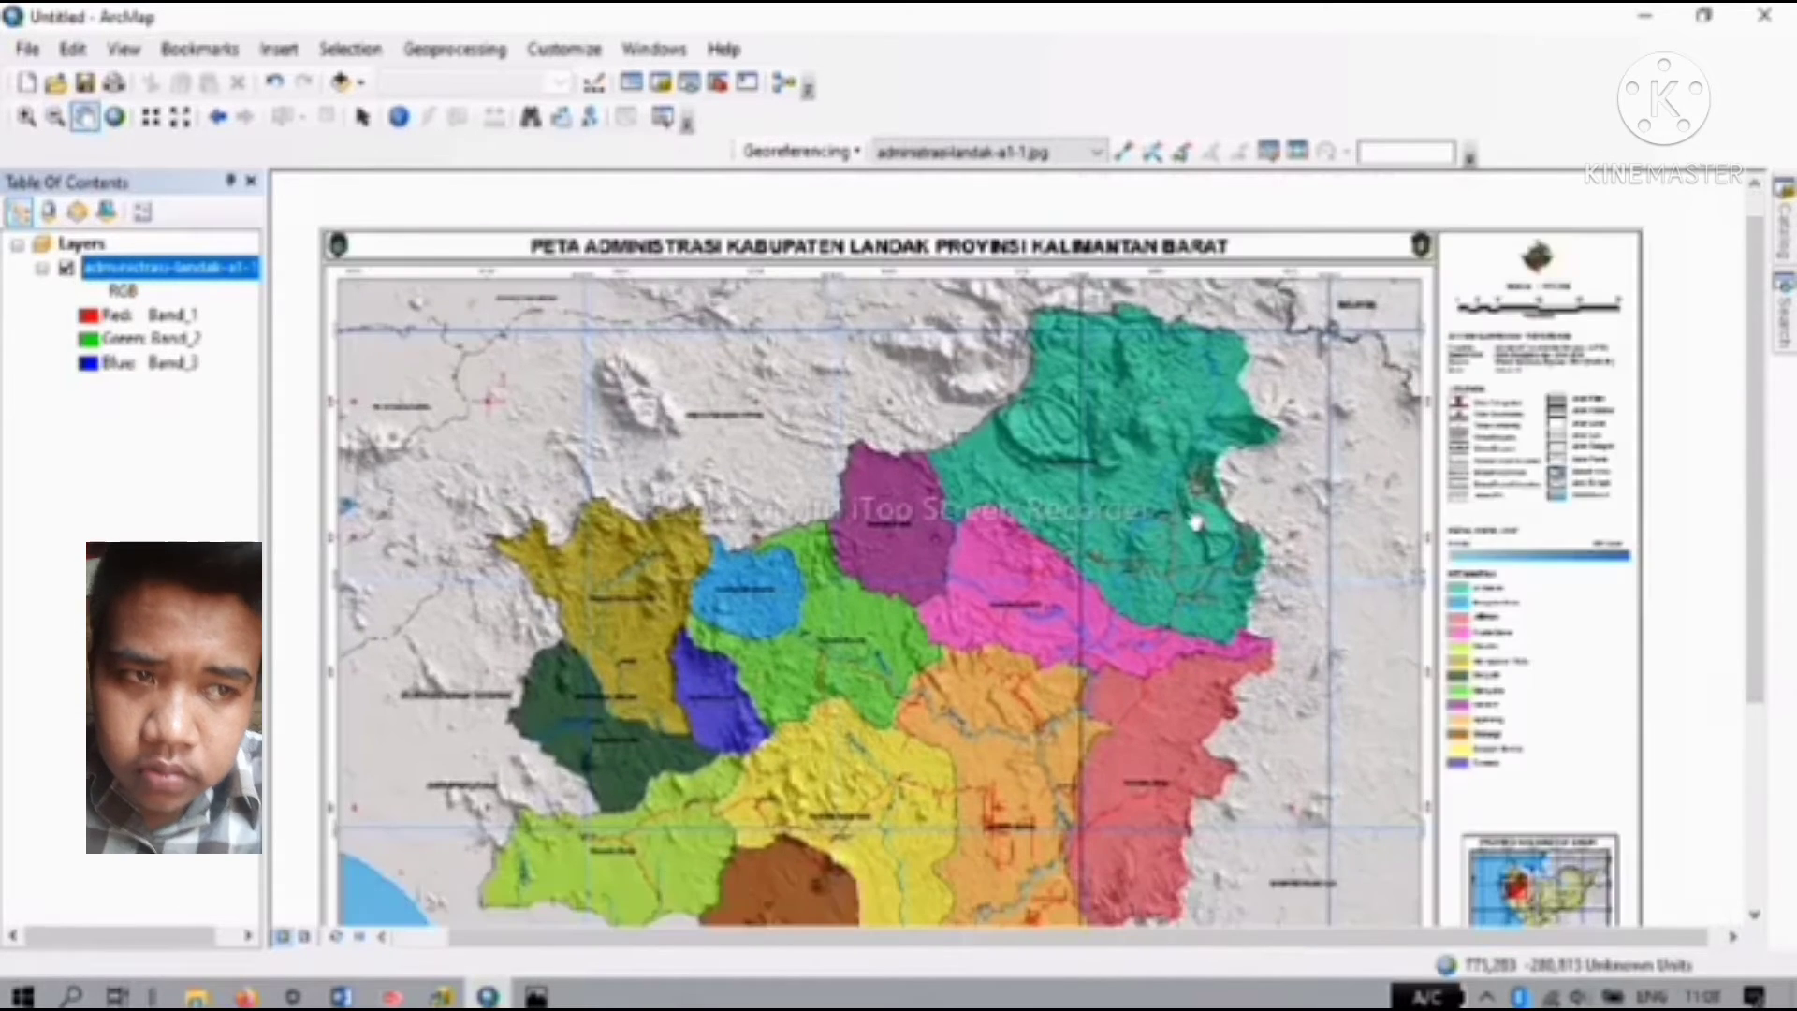
left_click_drag(1213, 511, 896, 545)
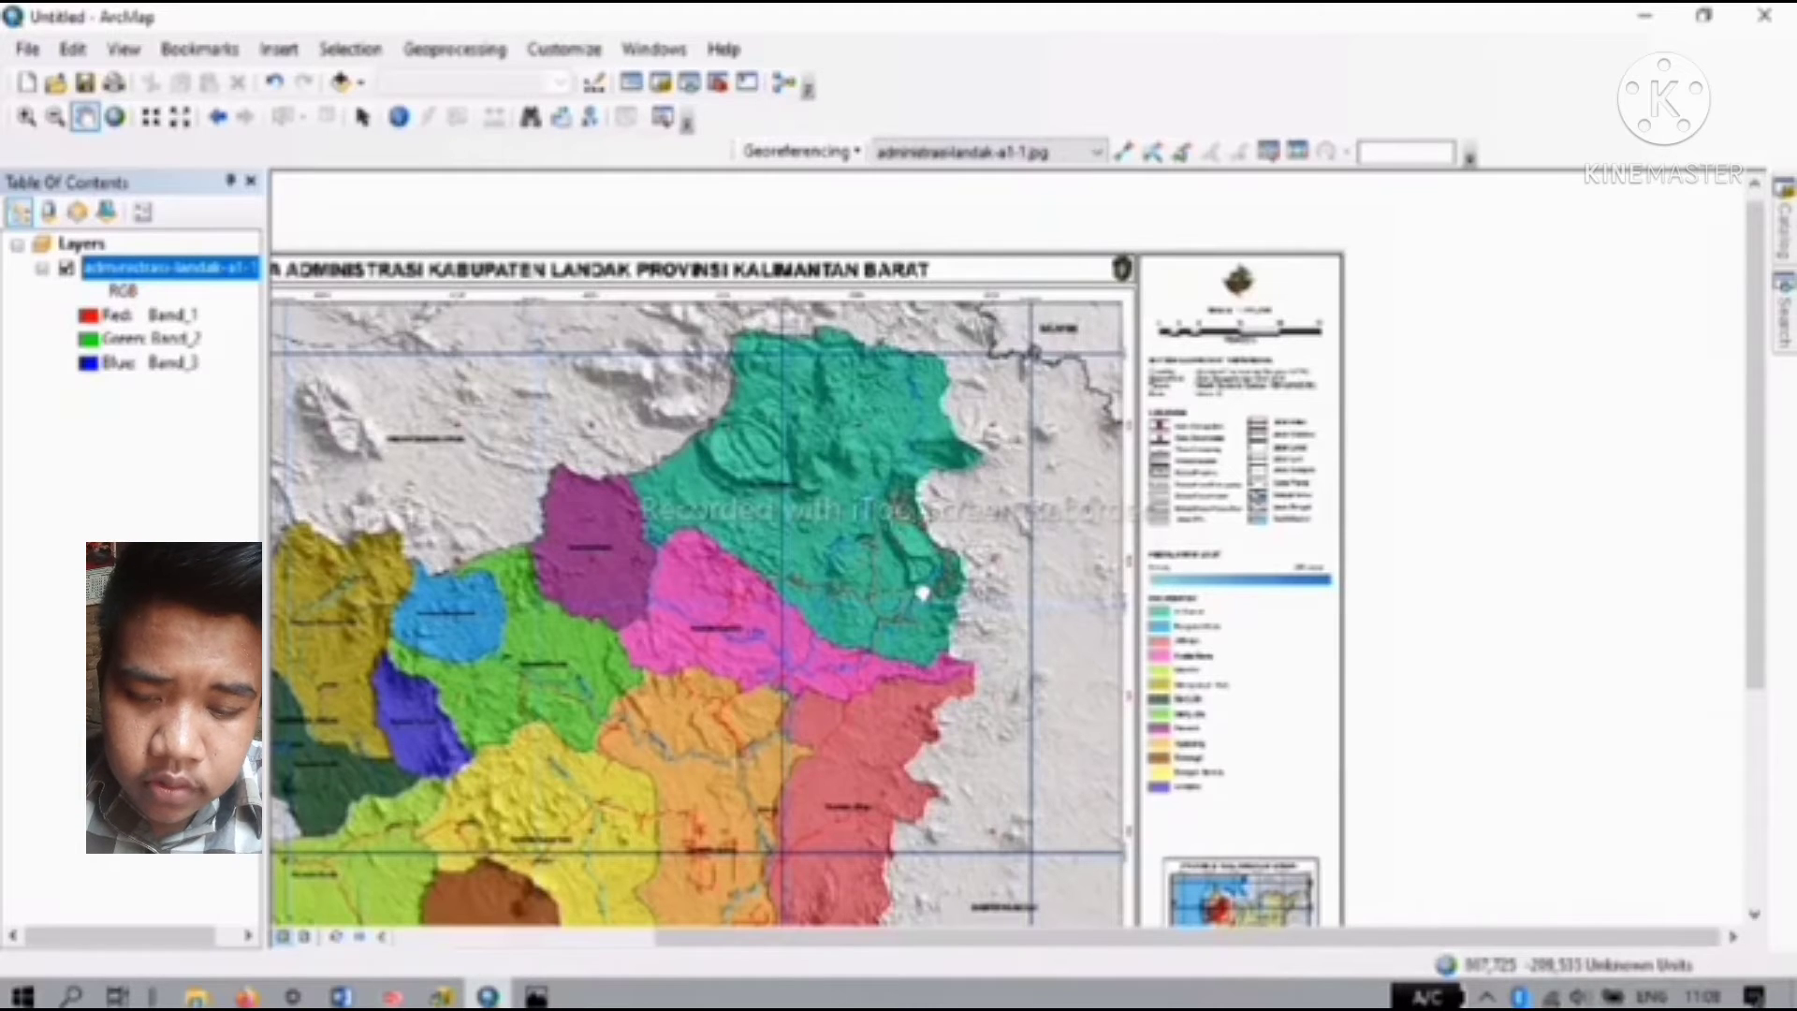
left_click_drag(922, 593, 837, 728)
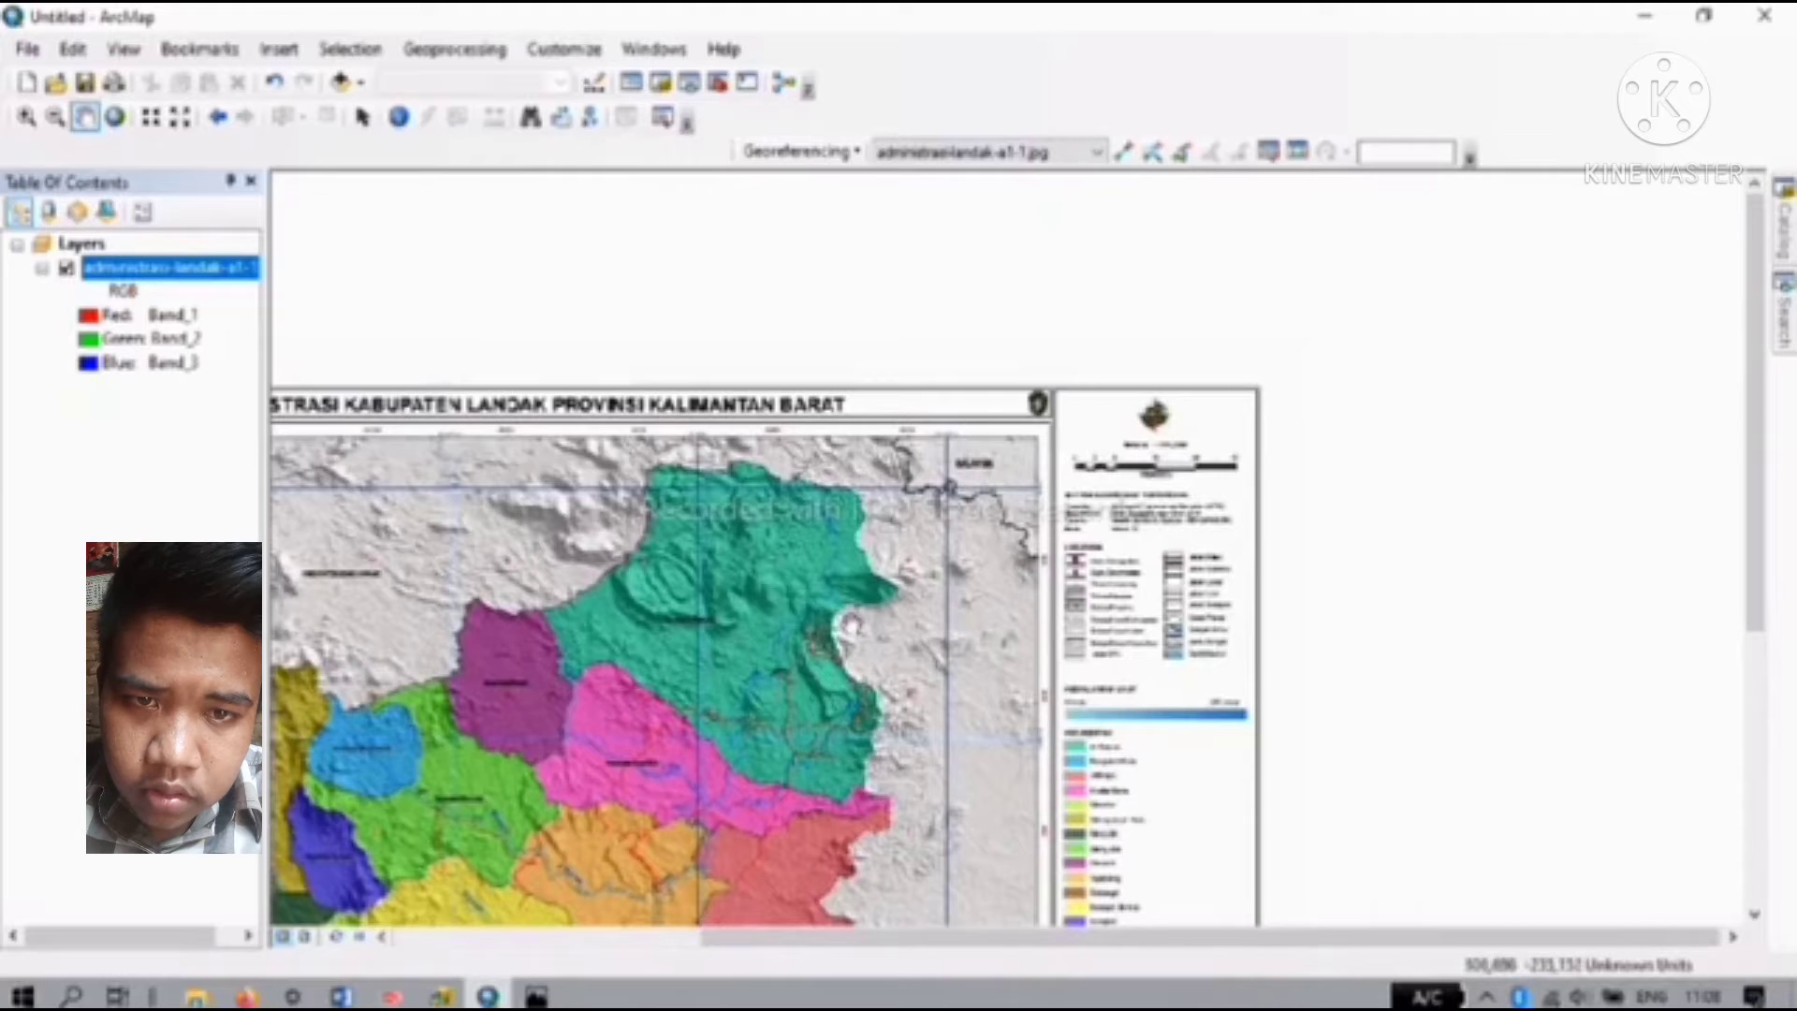
scroll(853, 625, "up", 3)
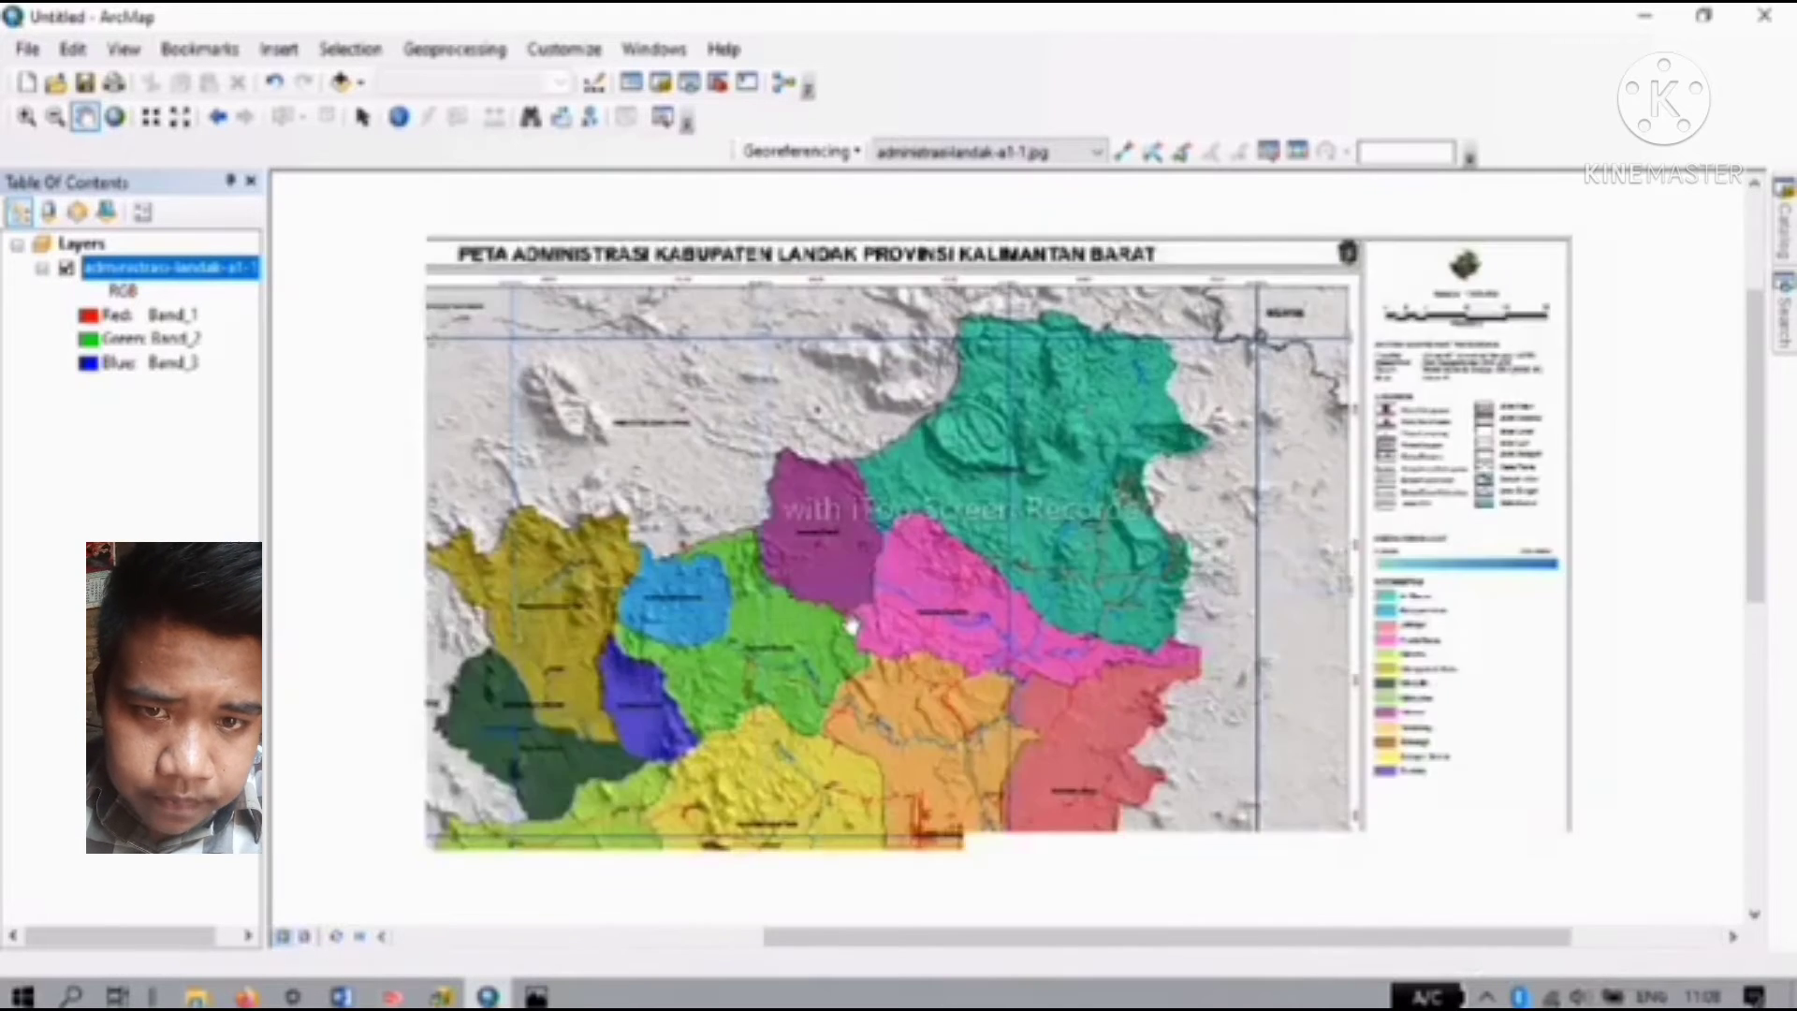
scroll(1010, 559, "up", 1)
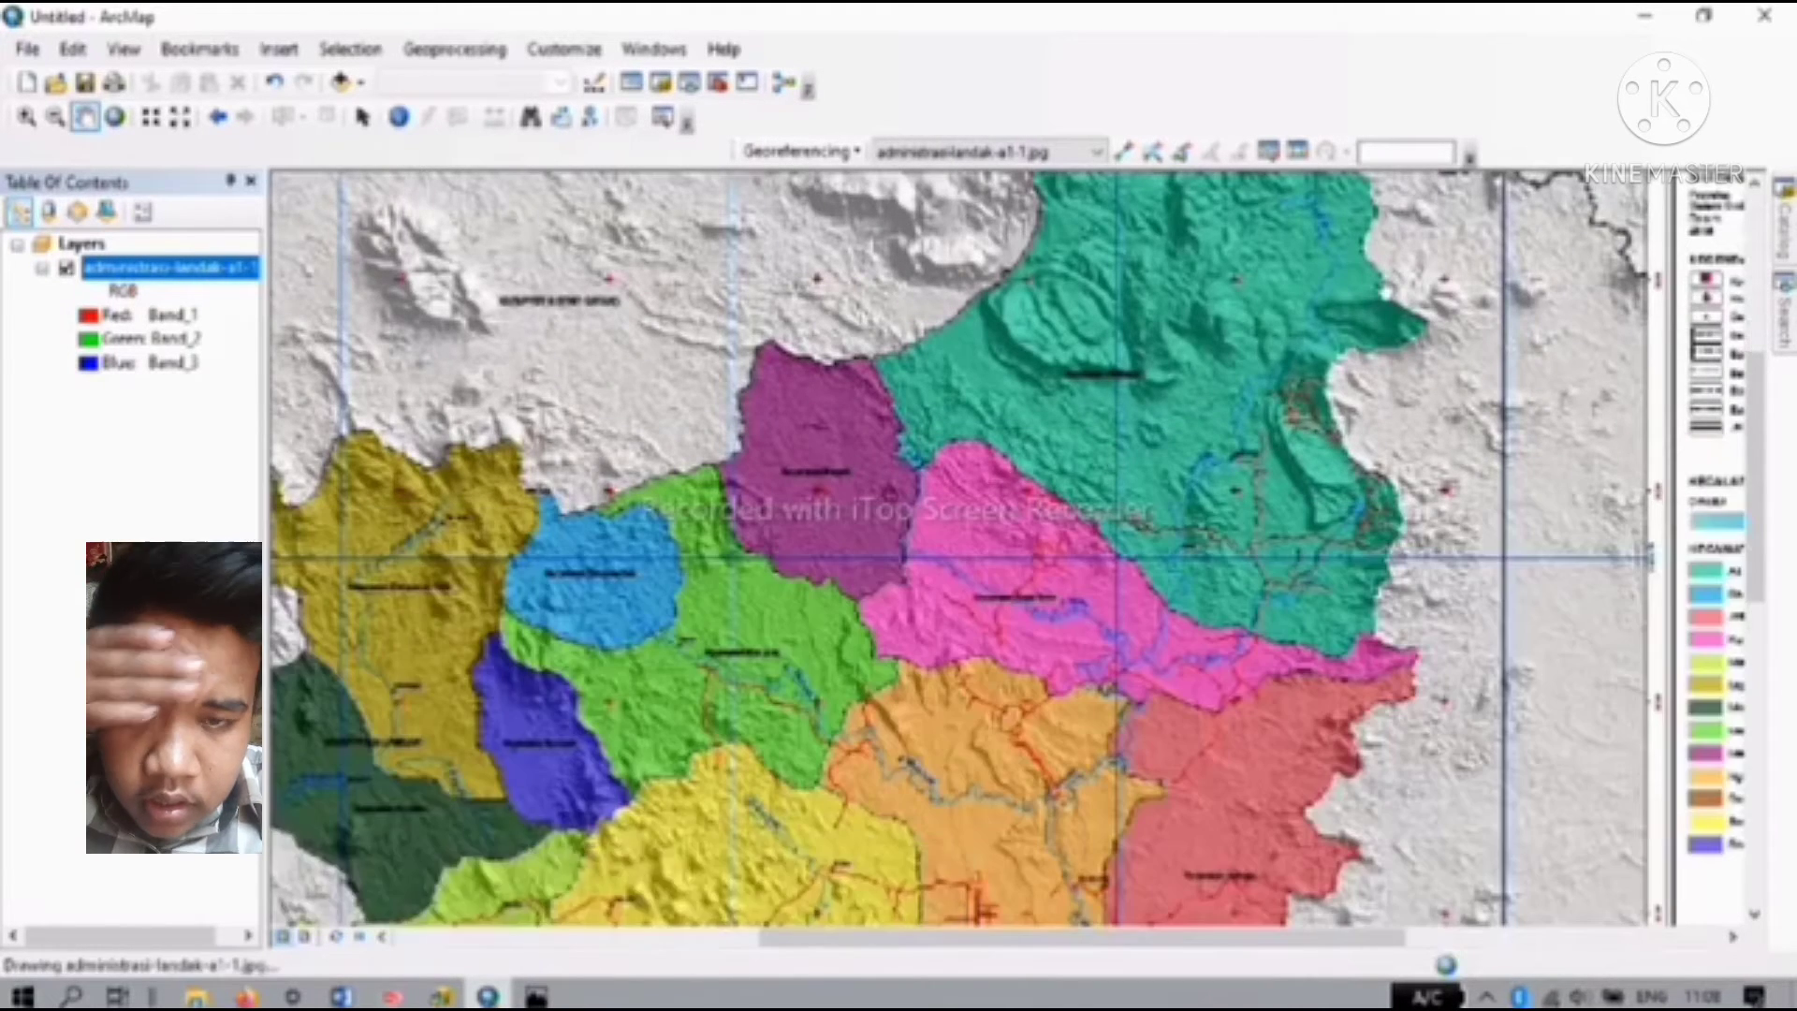
Step: Close in on the red grid cross just east of the teal district, southwest of the MALAYSIA label
left_click_drag(1145, 505, 839, 760)
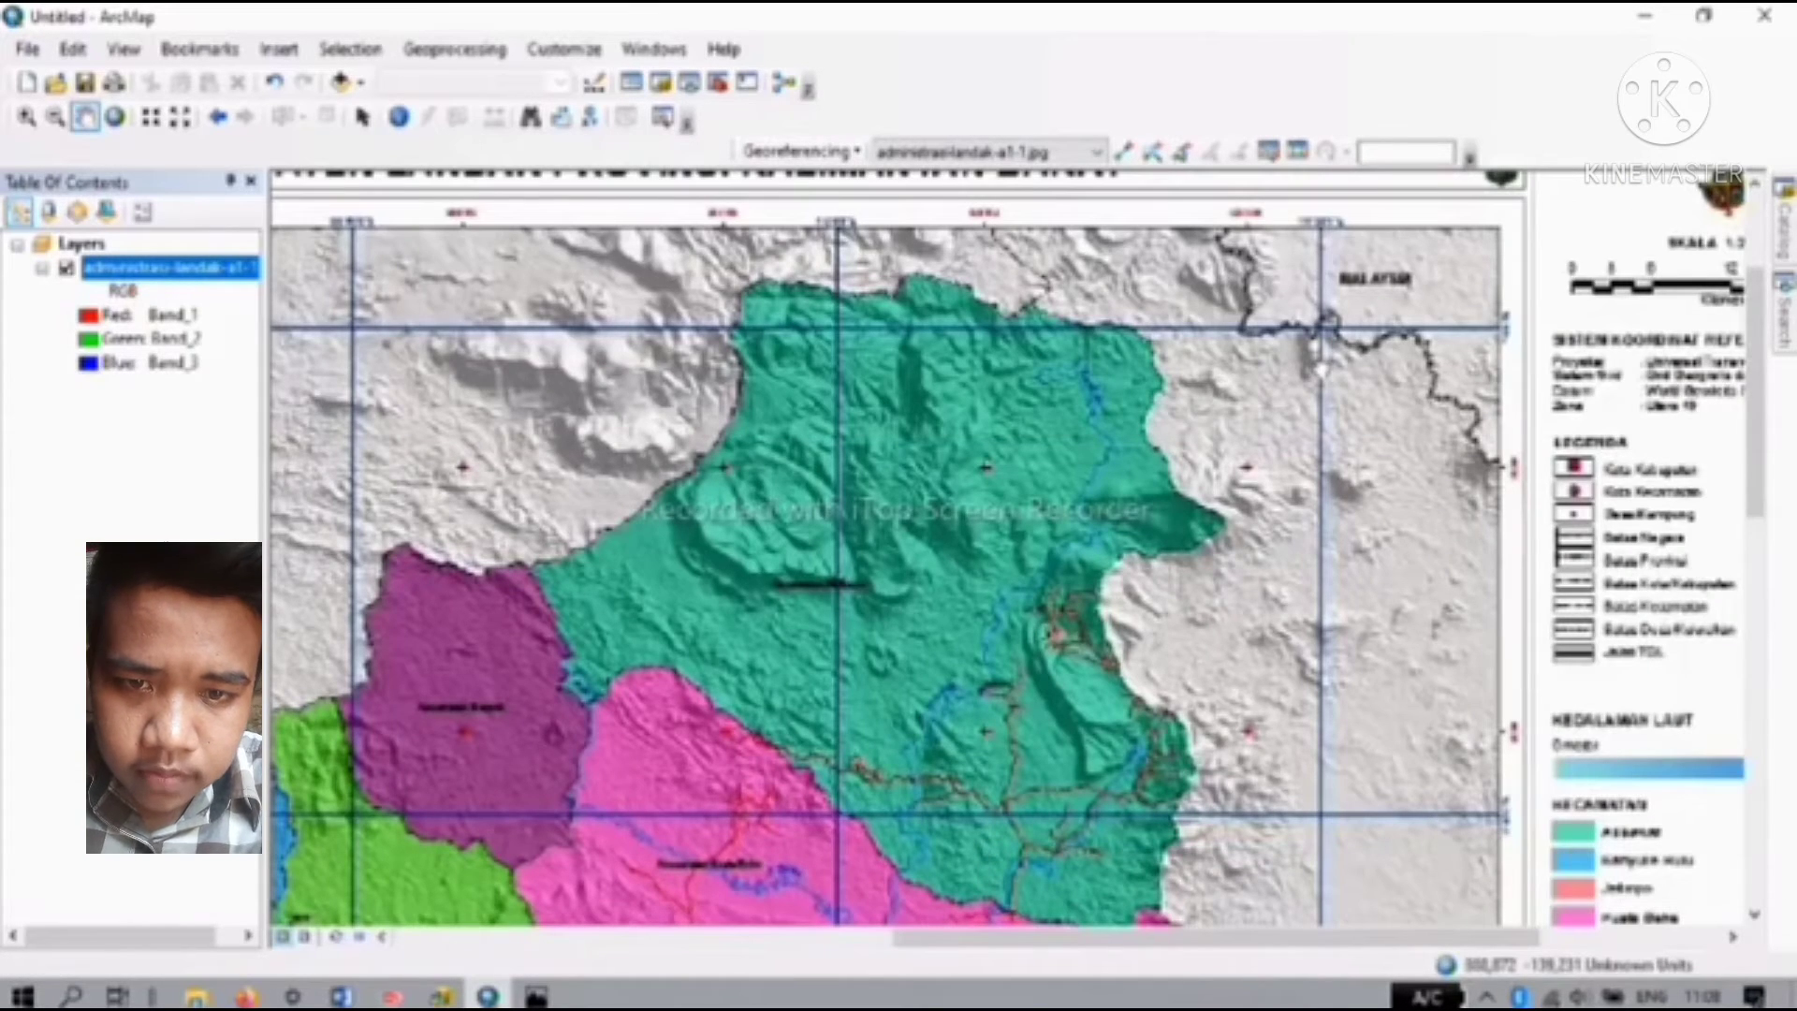
left_click_drag(1322, 368, 1156, 445)
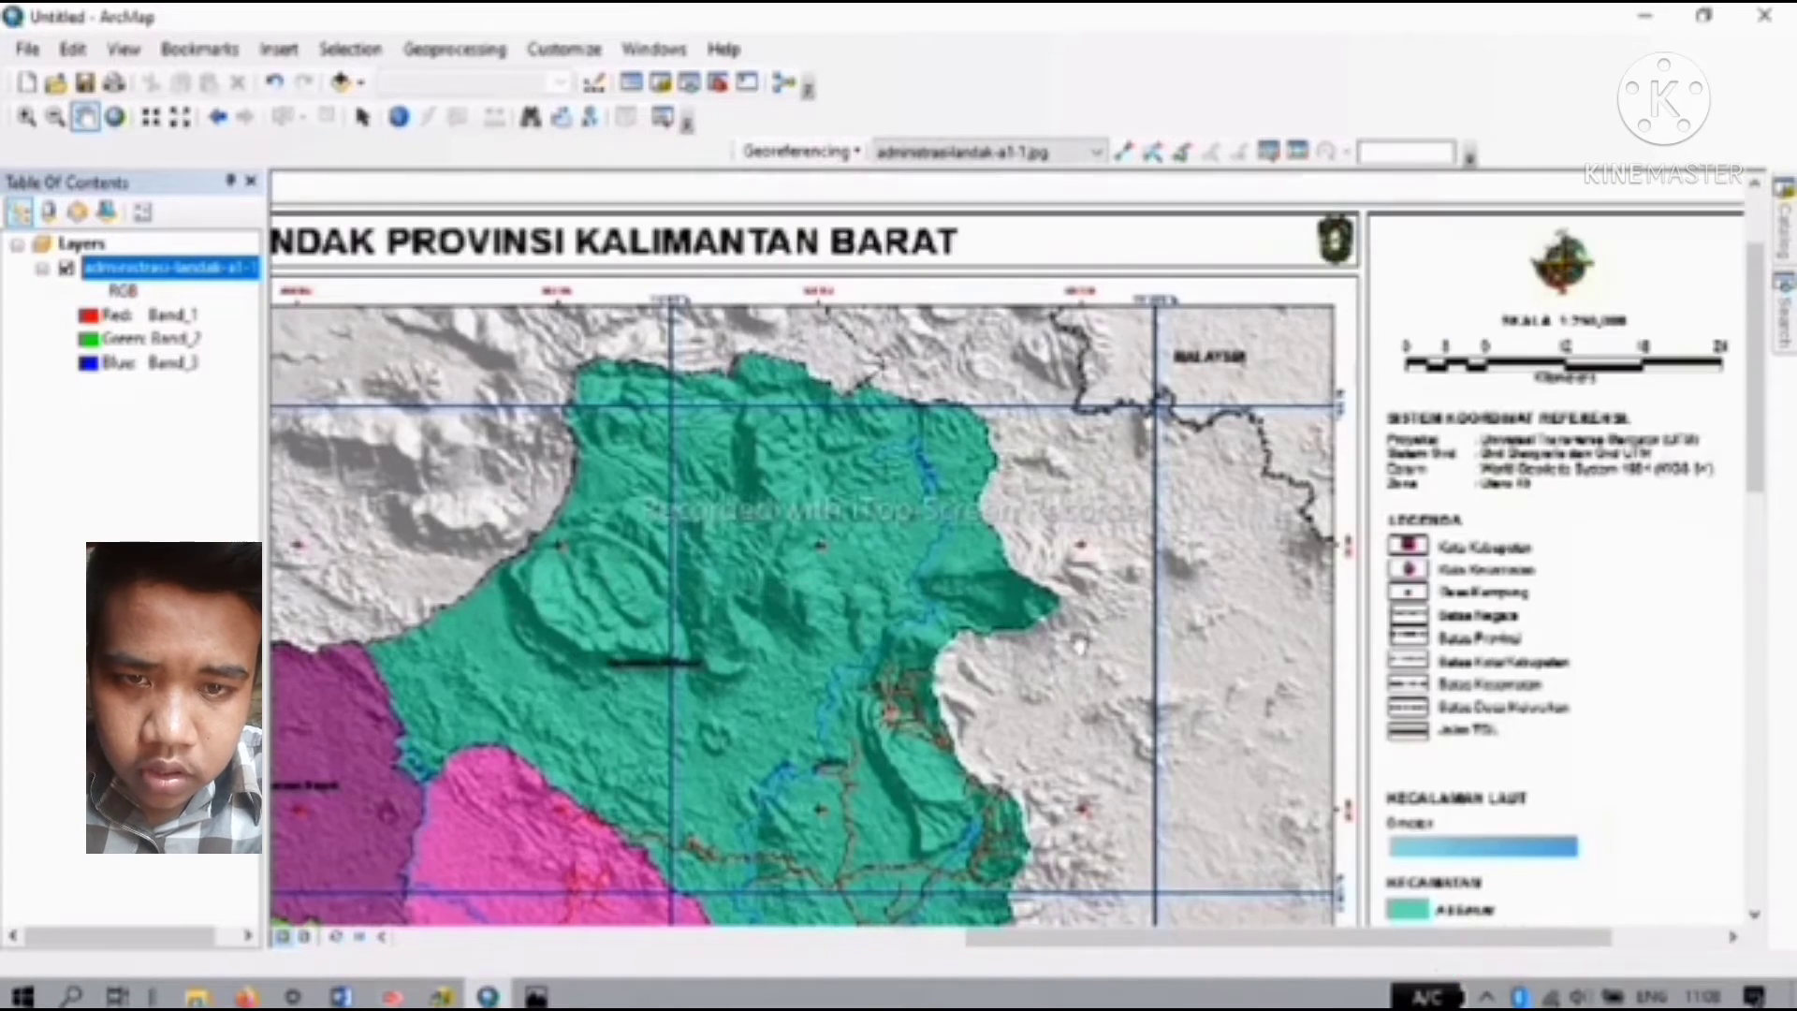
left_click_drag(1223, 832, 1078, 643)
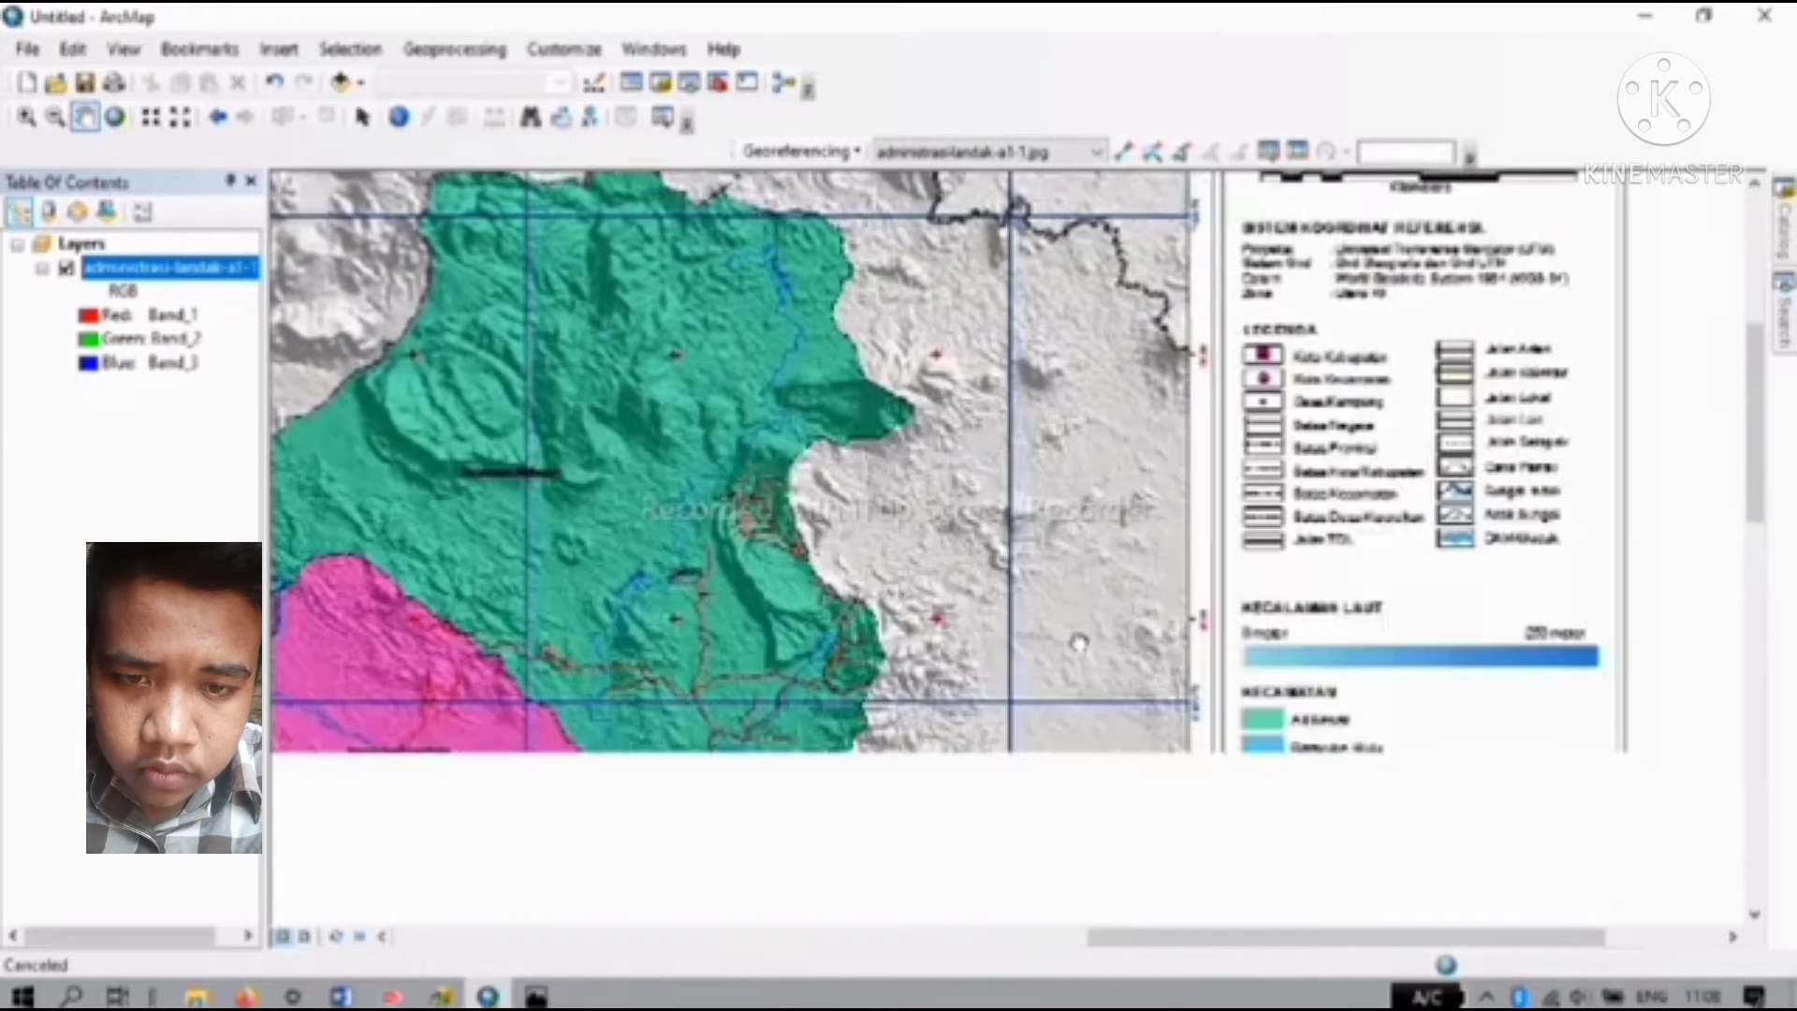
scroll(1078, 643, "up", 2)
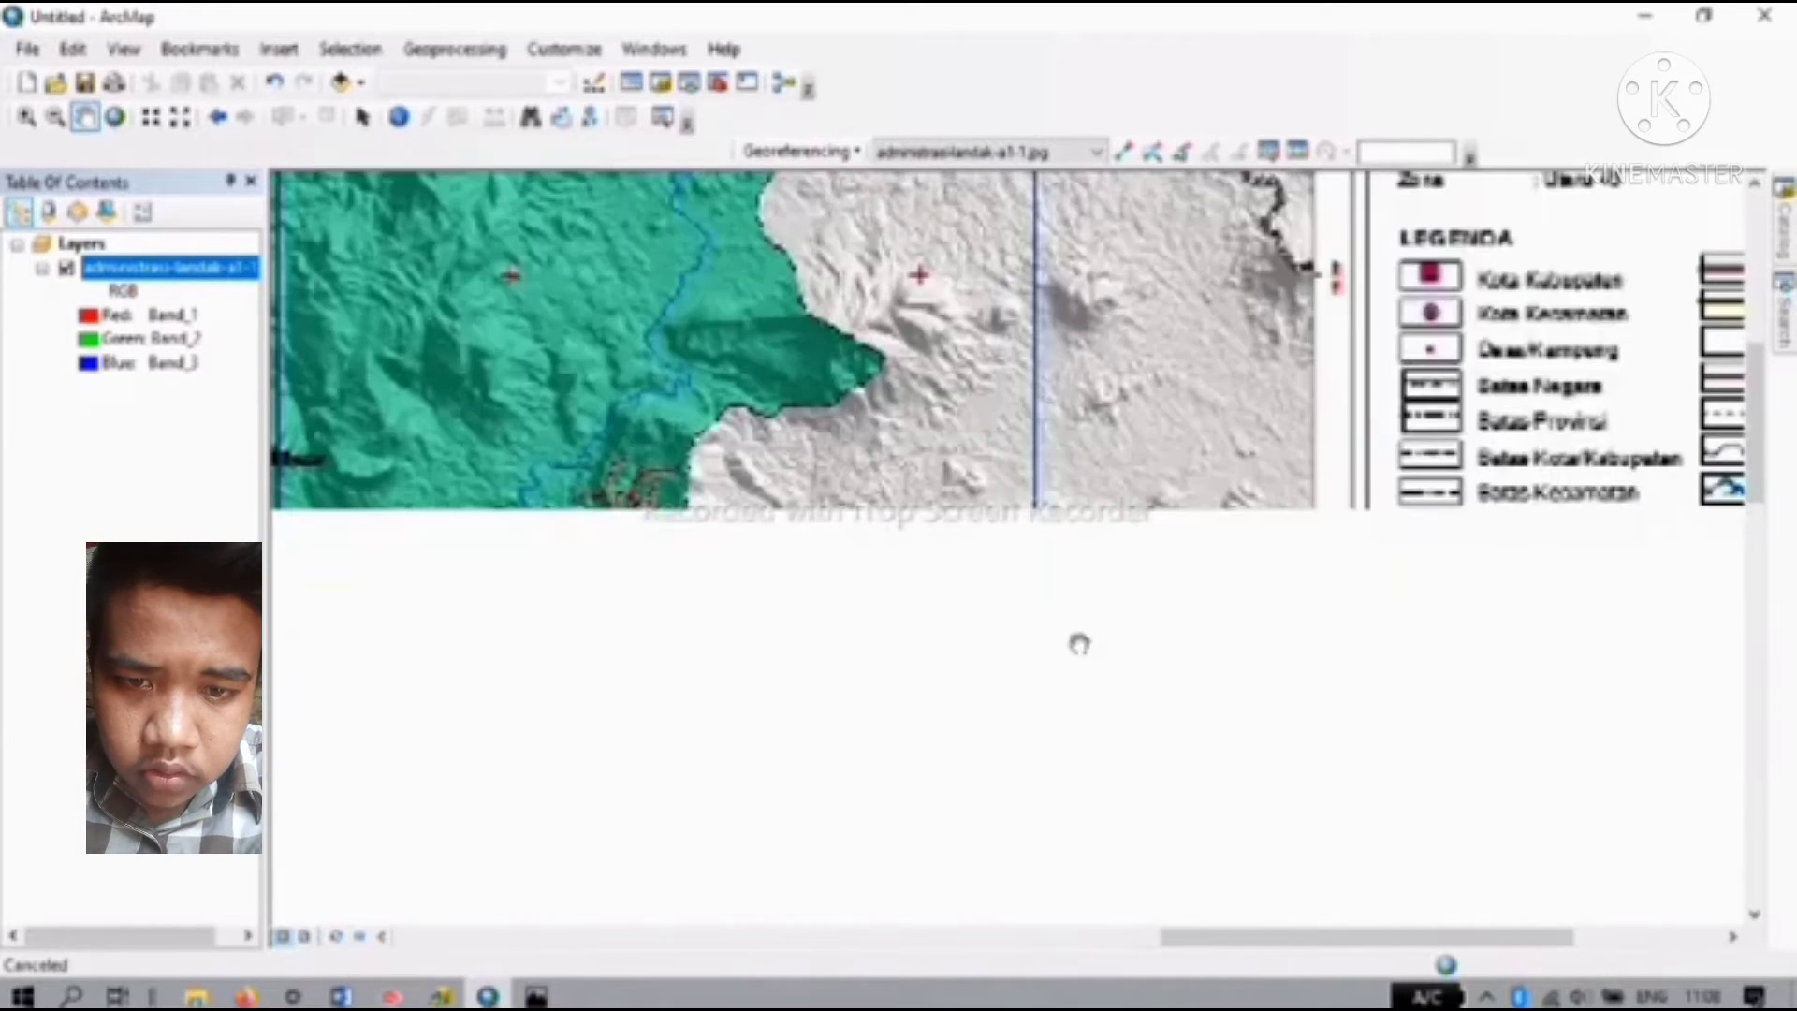
scroll(1080, 644, "up", 3)
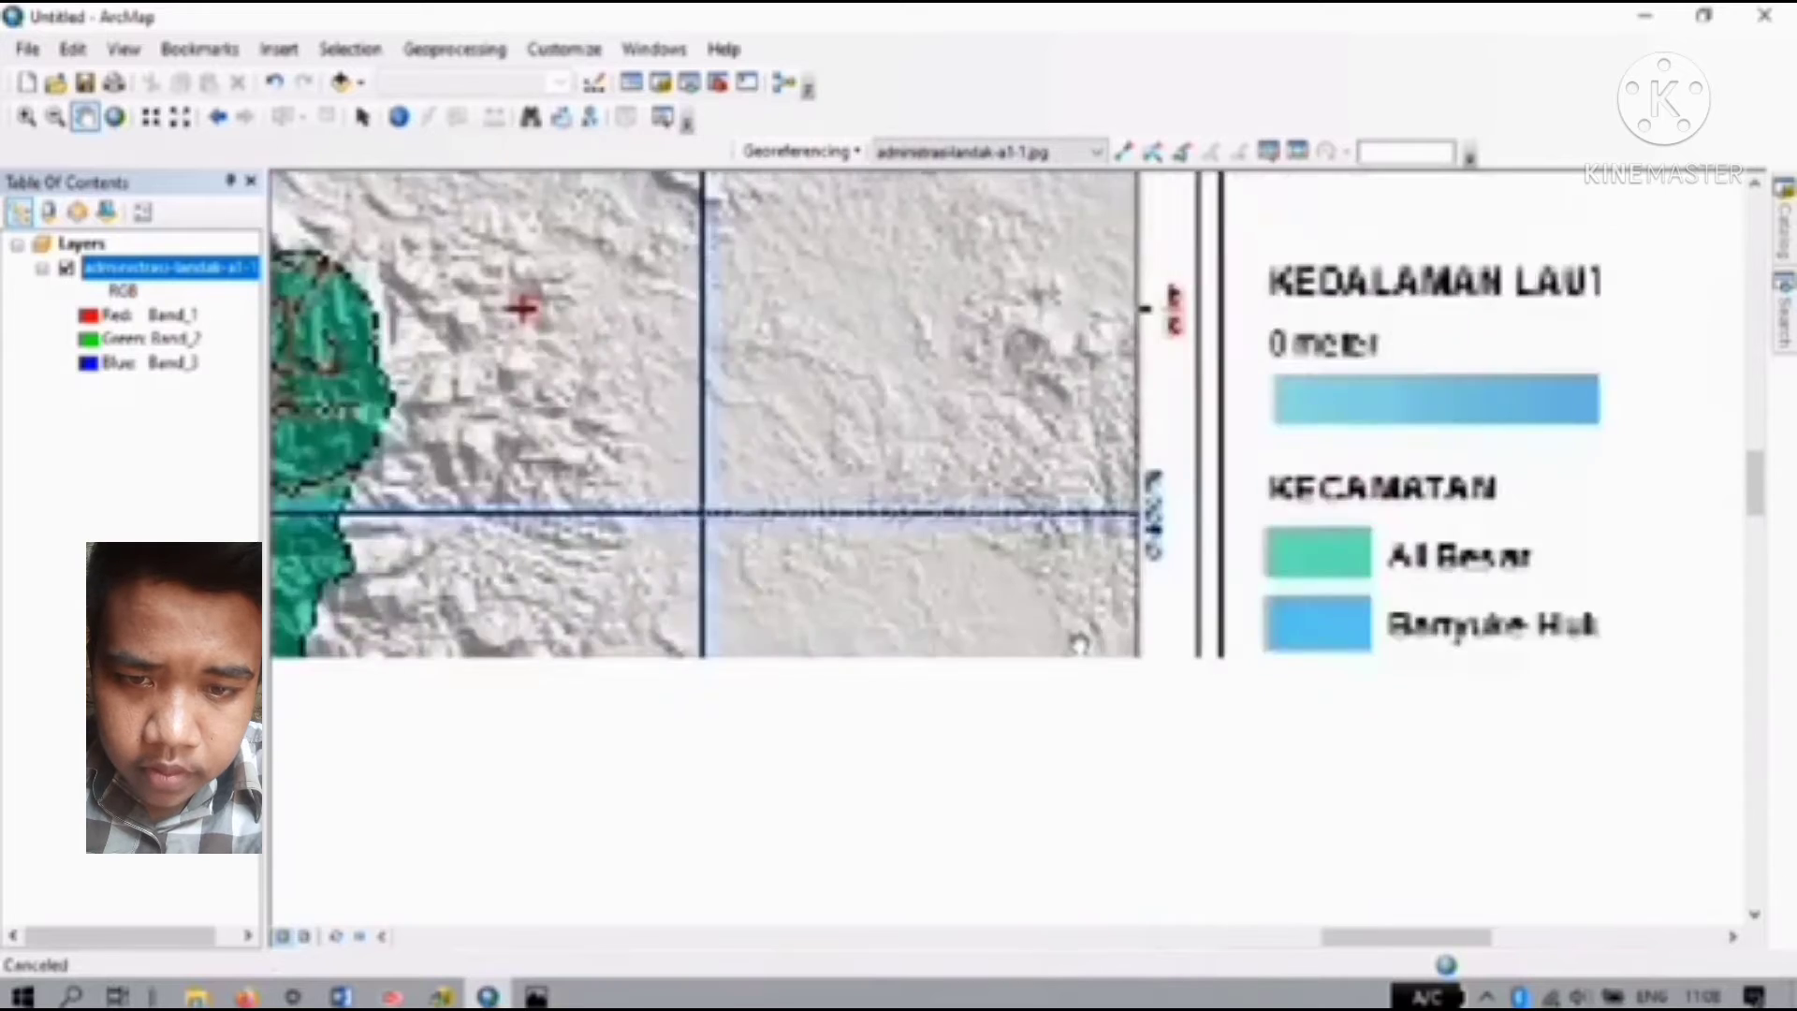
scroll(1079, 643, "up", 2)
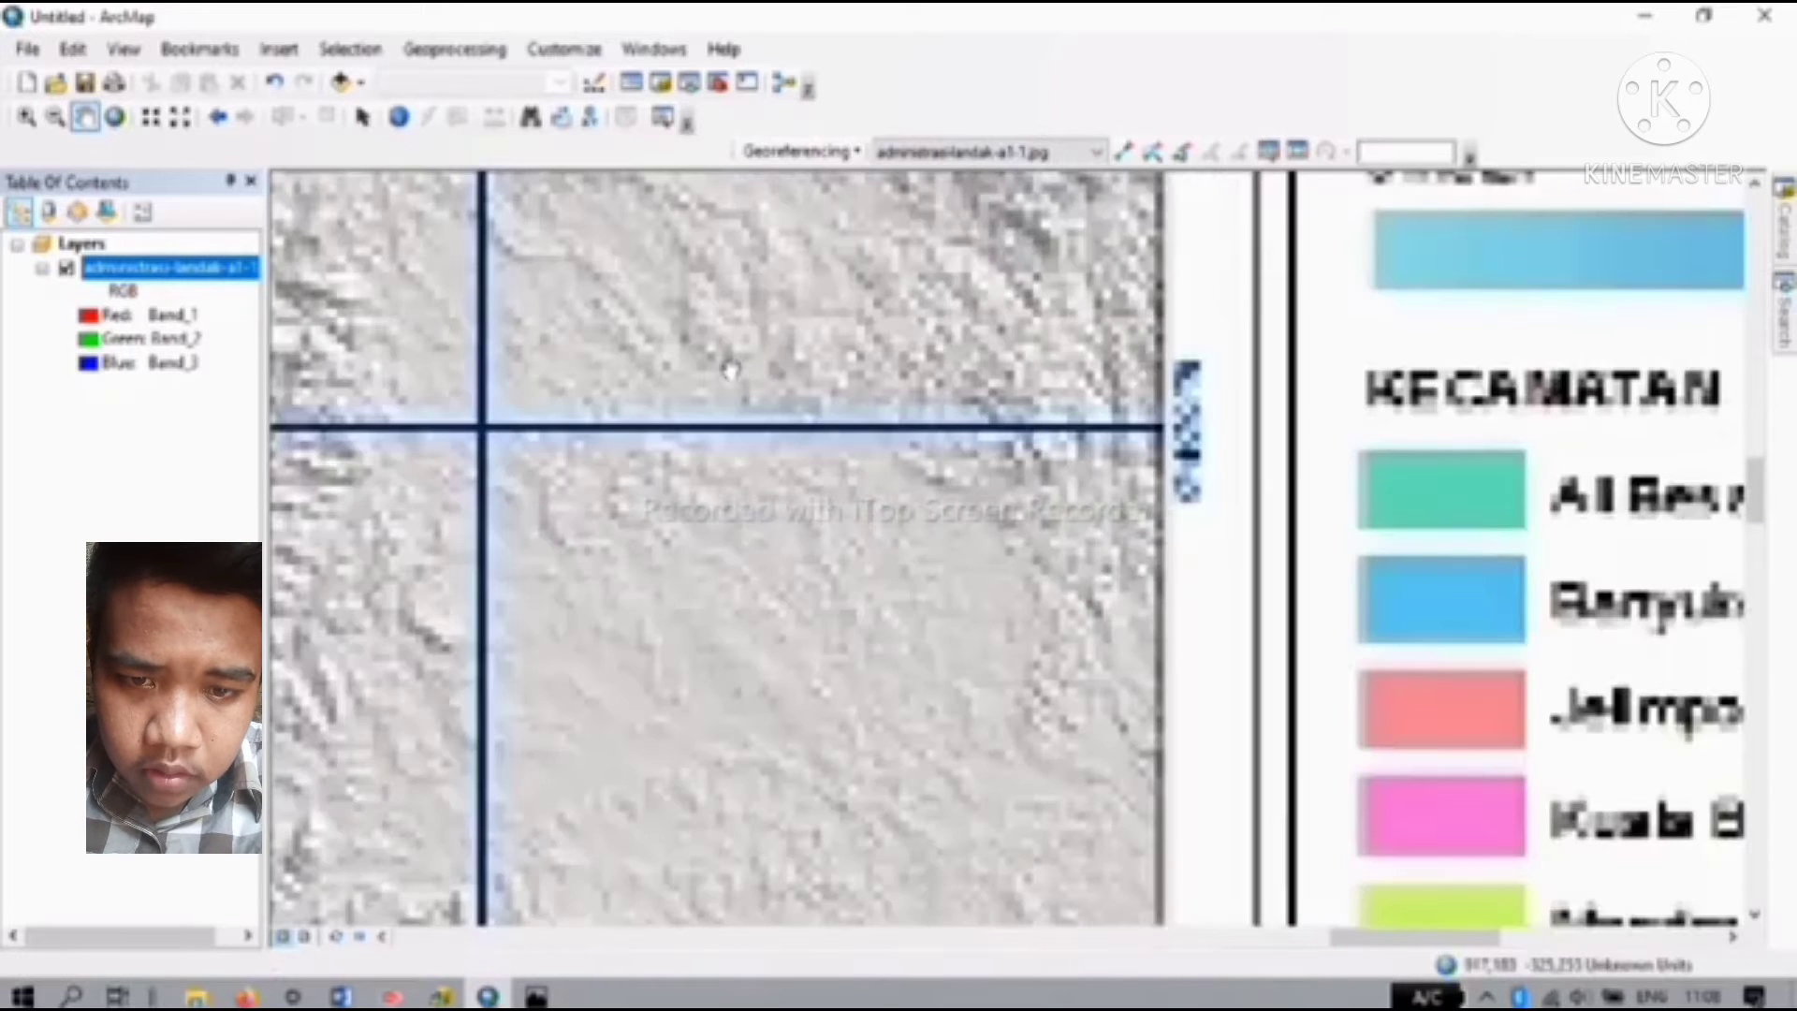
left_click_drag(731, 369, 1427, 790)
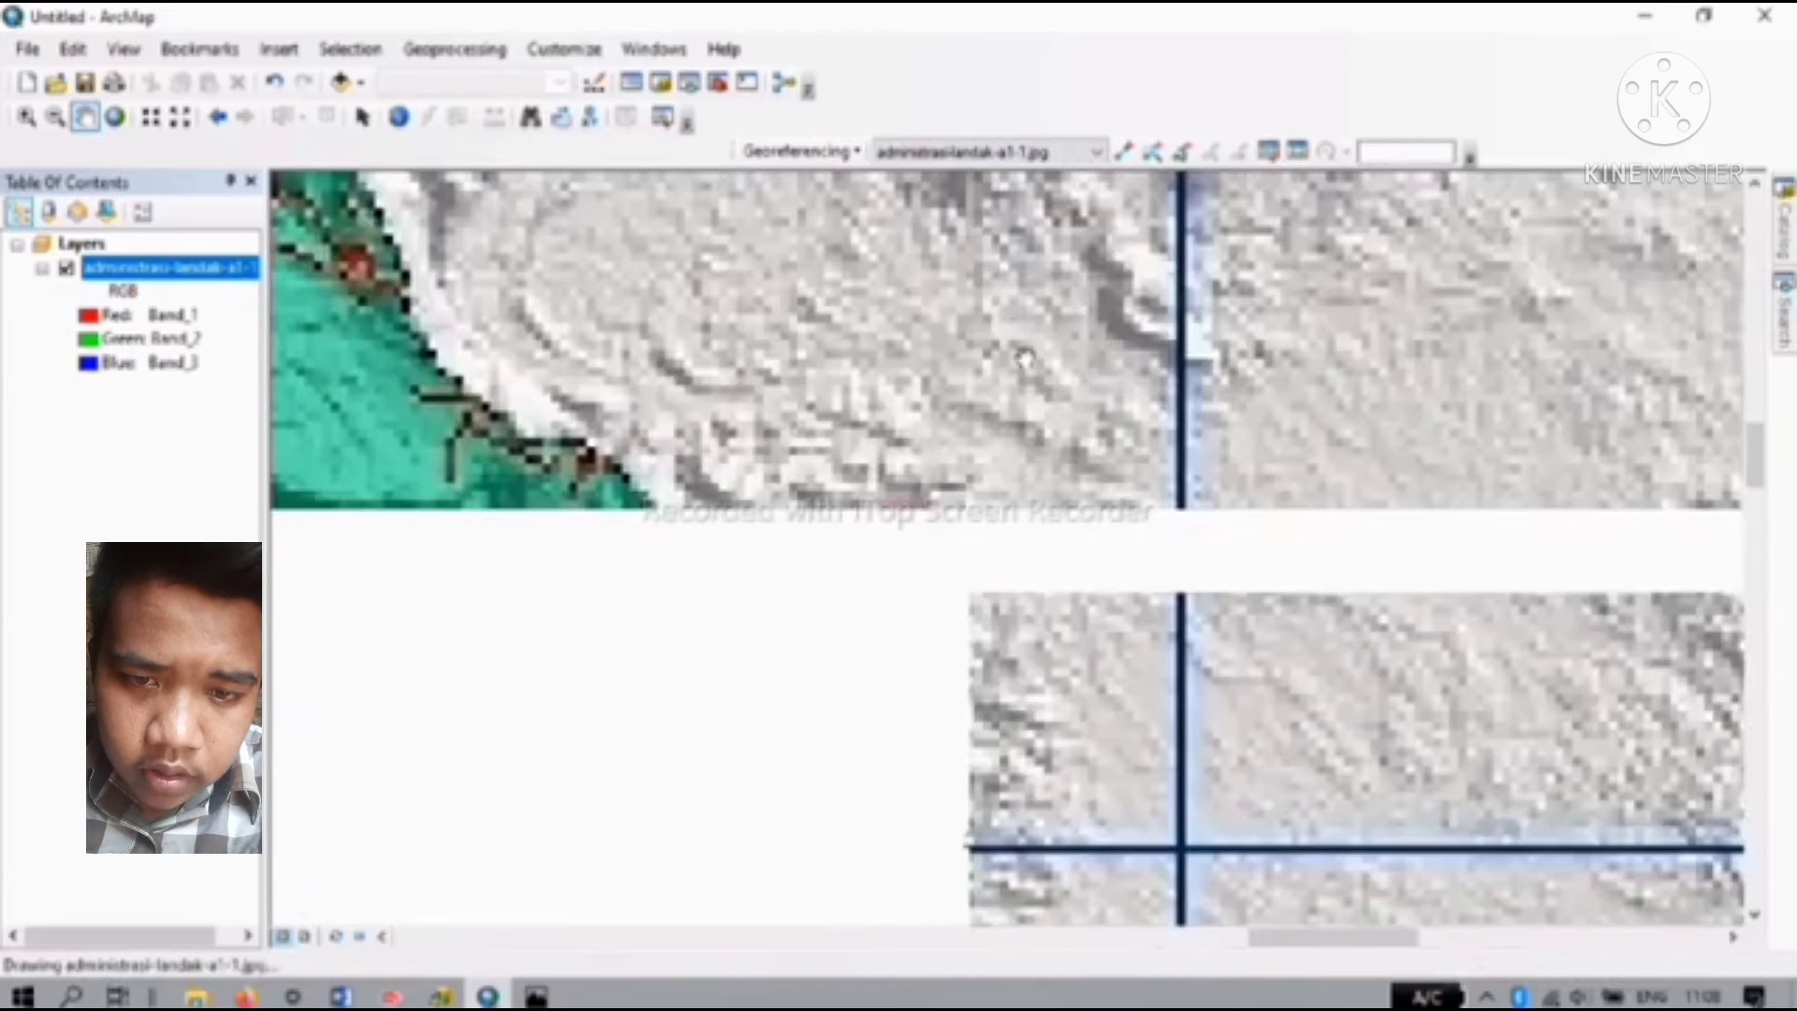
left_click_drag(1025, 358, 1229, 834)
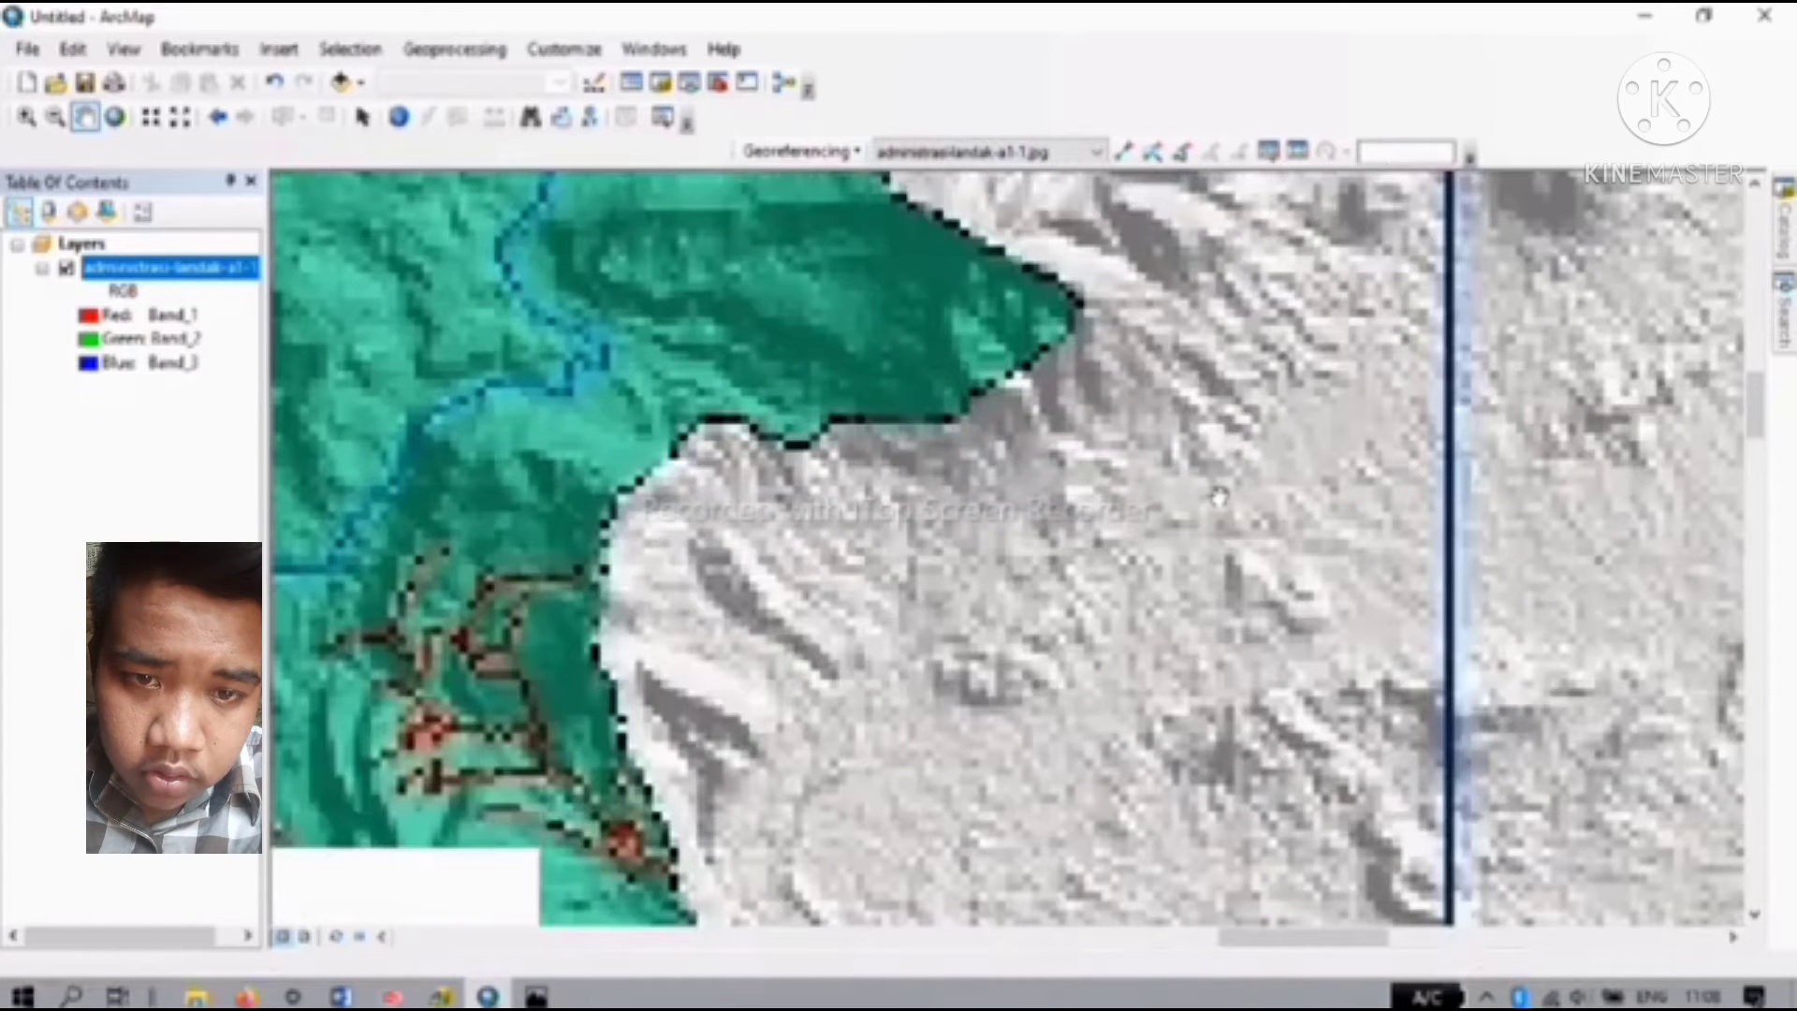
left_click_drag(1219, 497, 1114, 609)
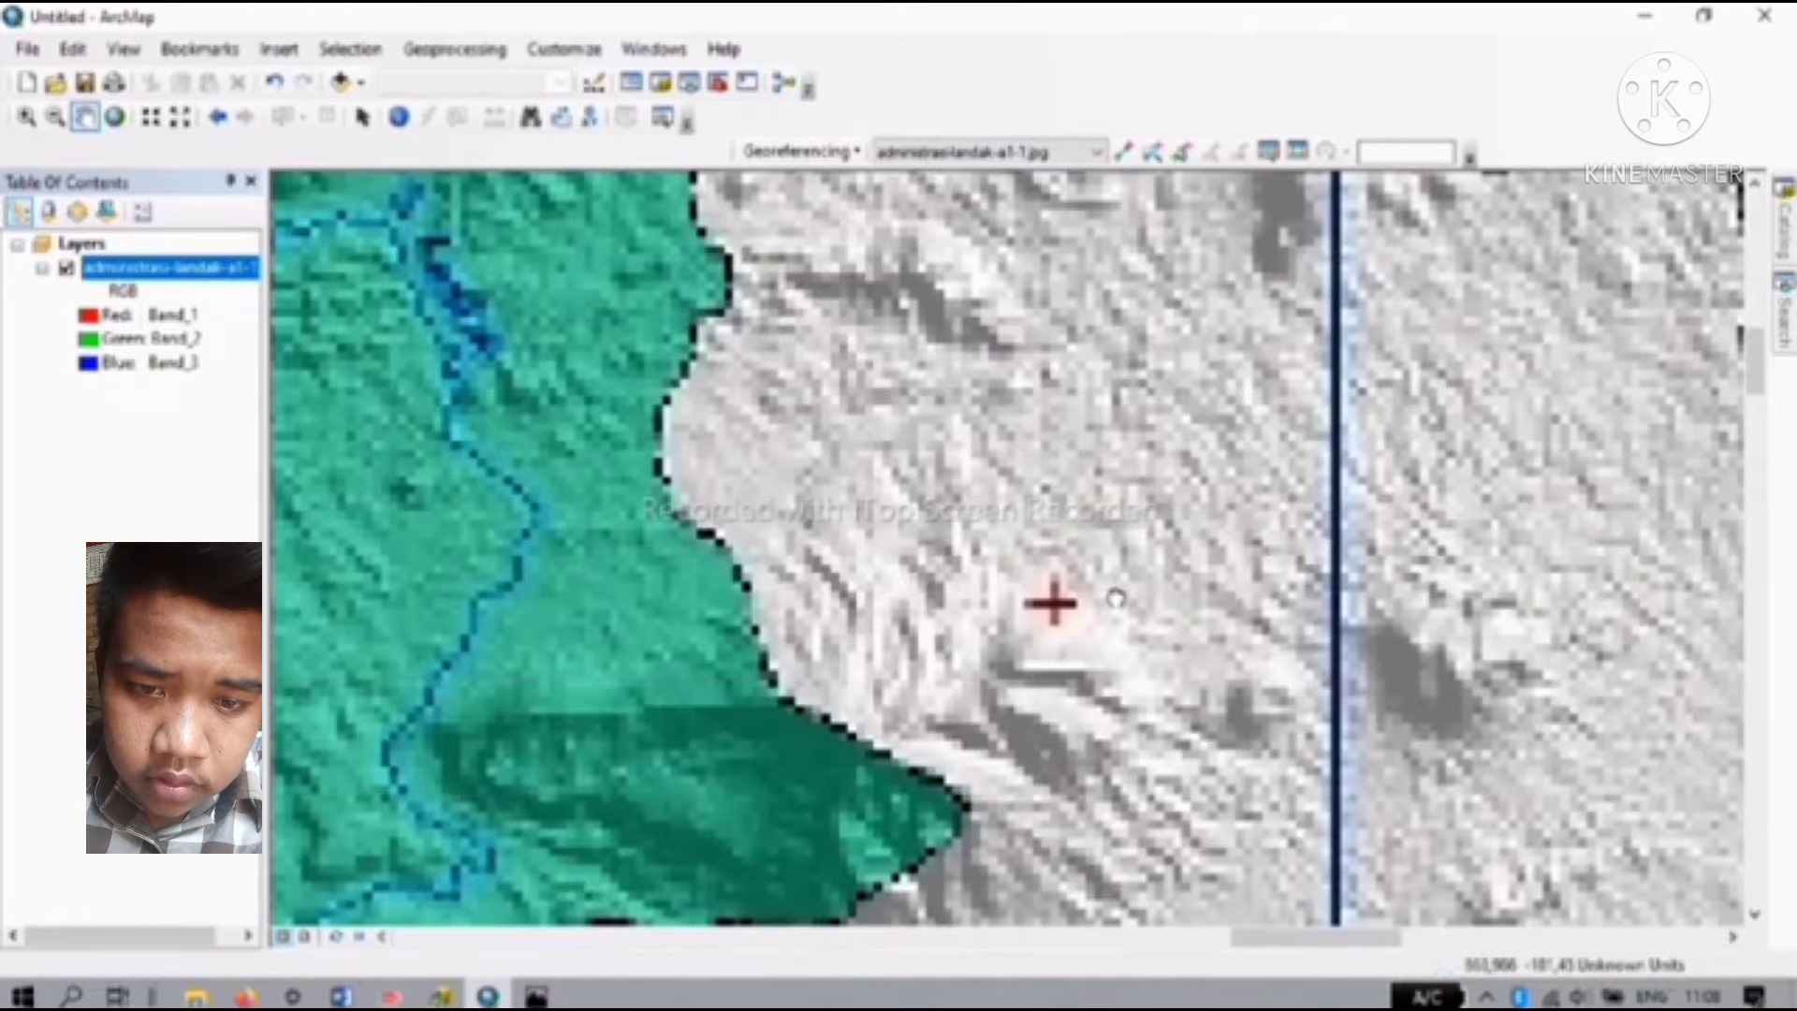
left_click_drag(1116, 600, 1073, 924)
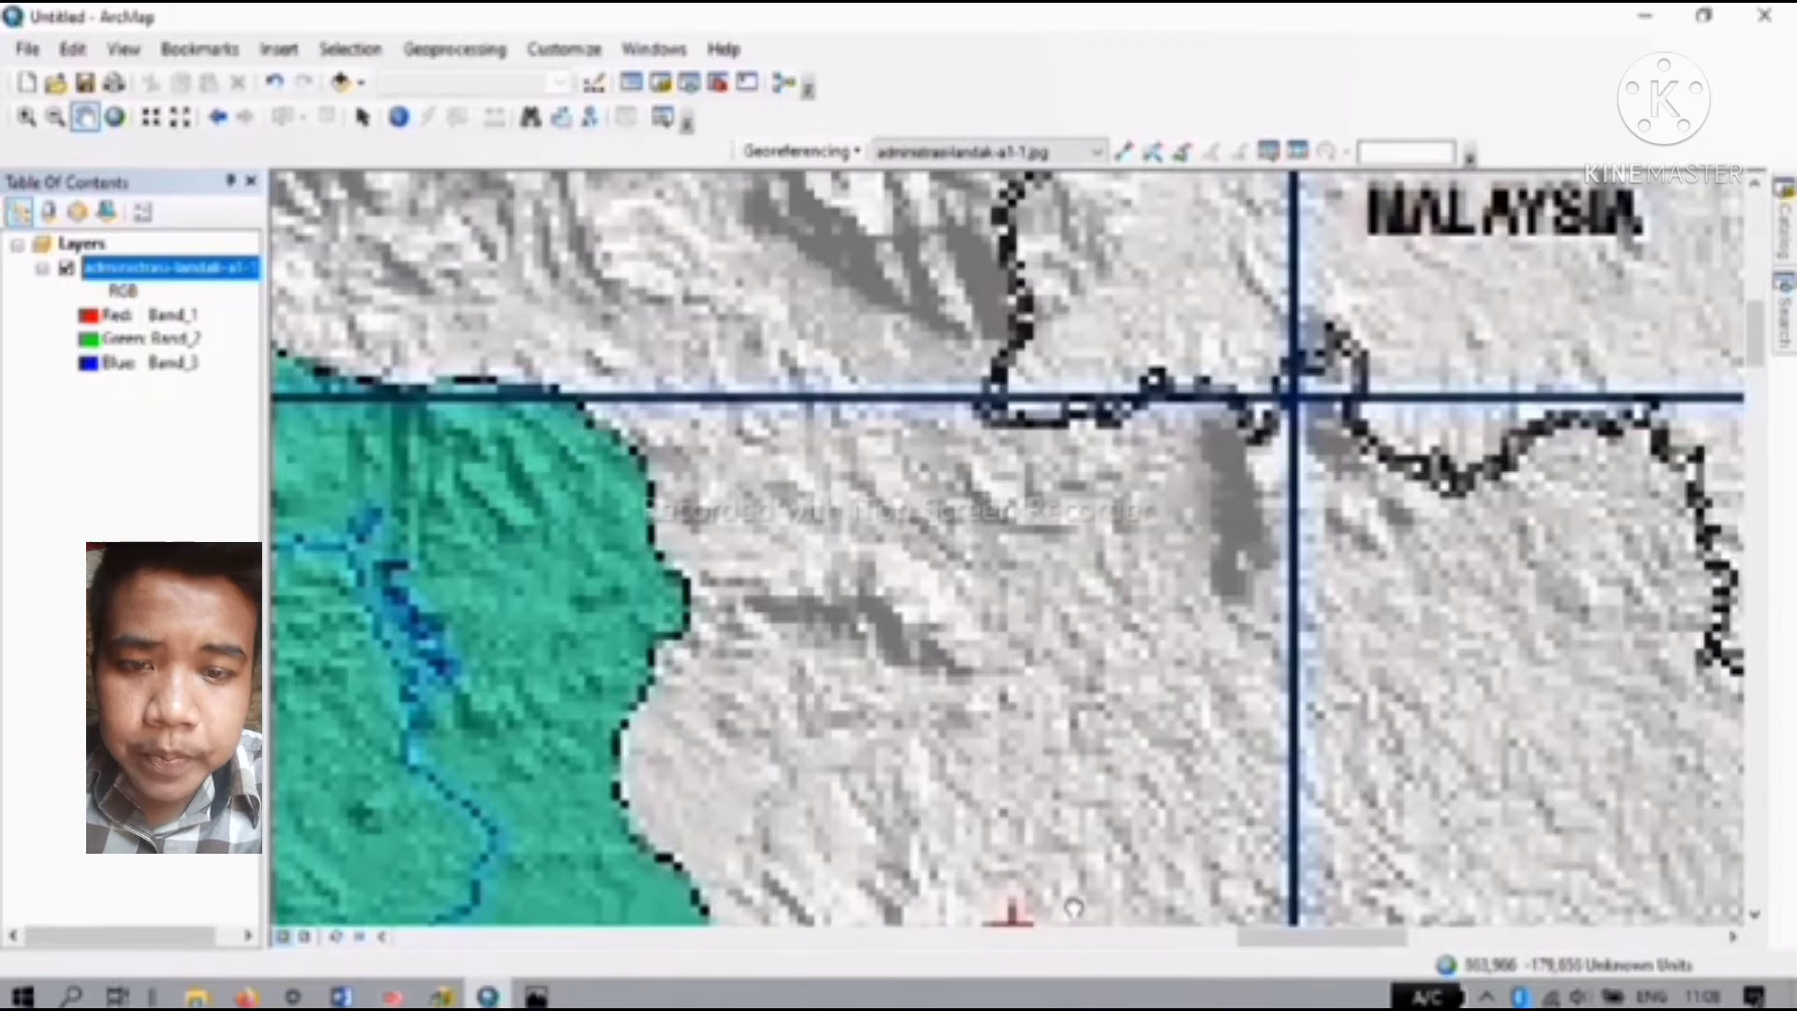
left_click_drag(1073, 908, 1076, 656)
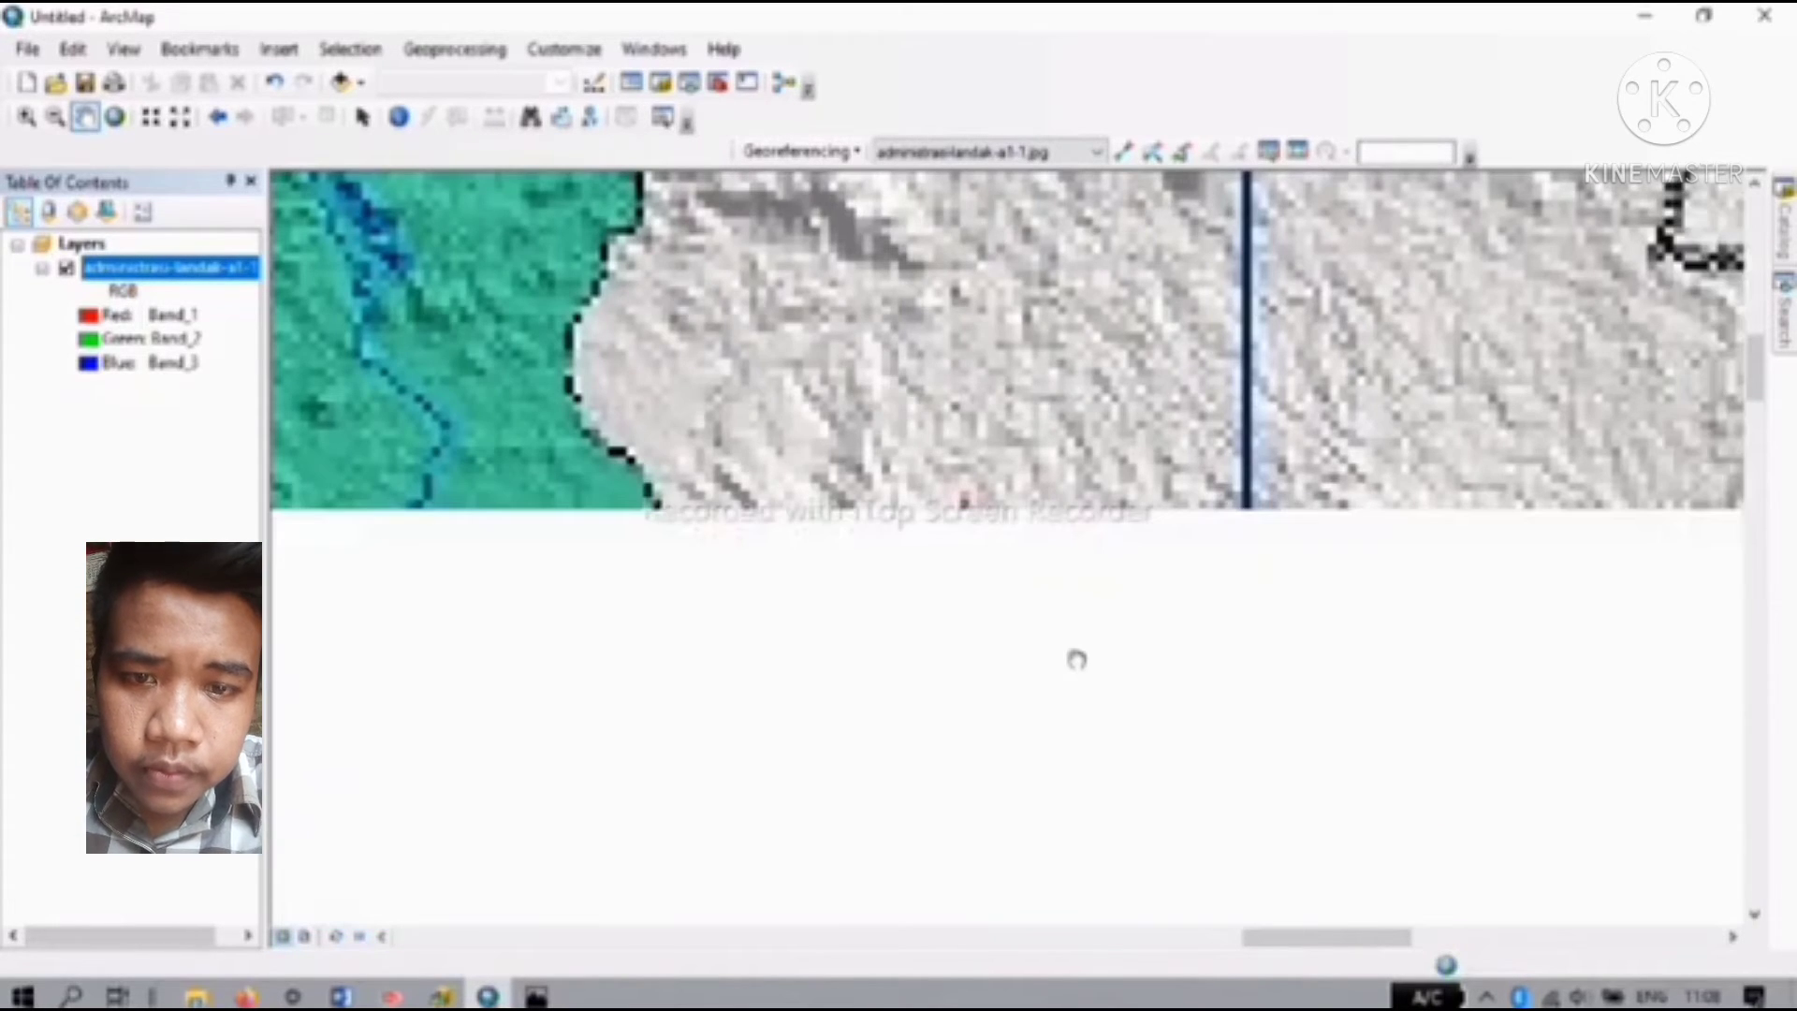
scroll(1076, 660, "down", 2)
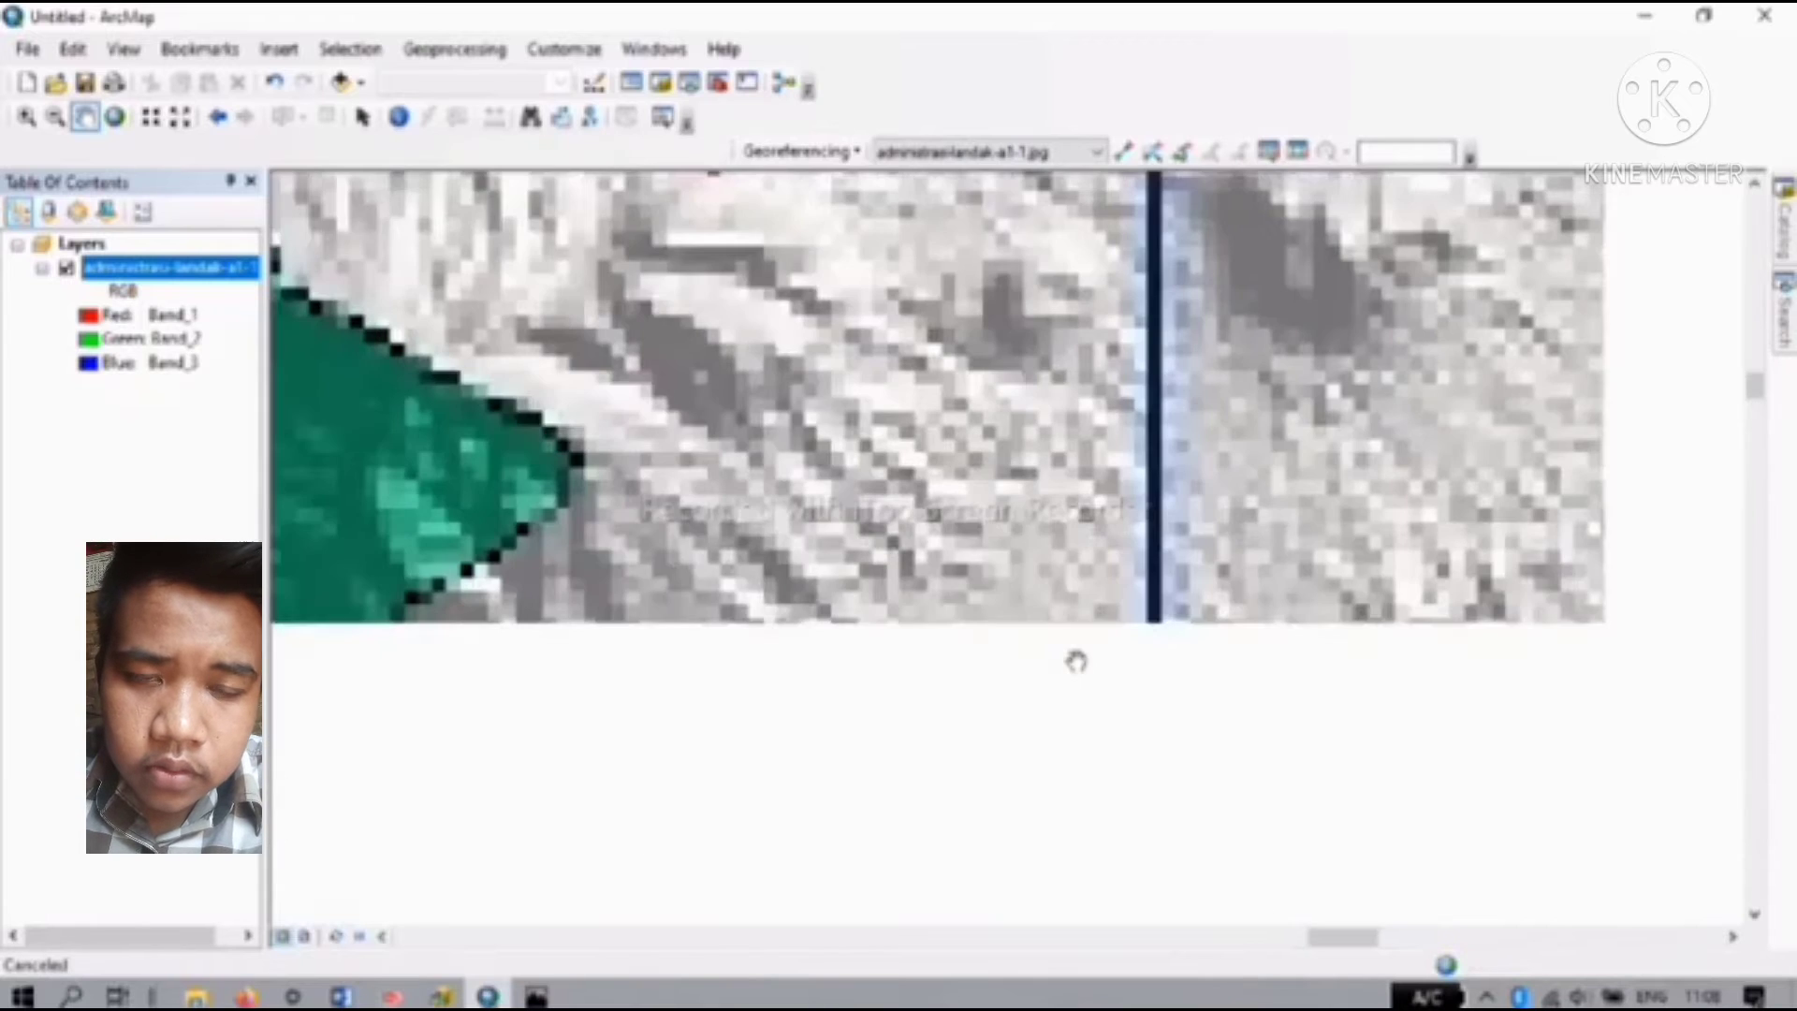
scroll(1076, 661, "down", 1)
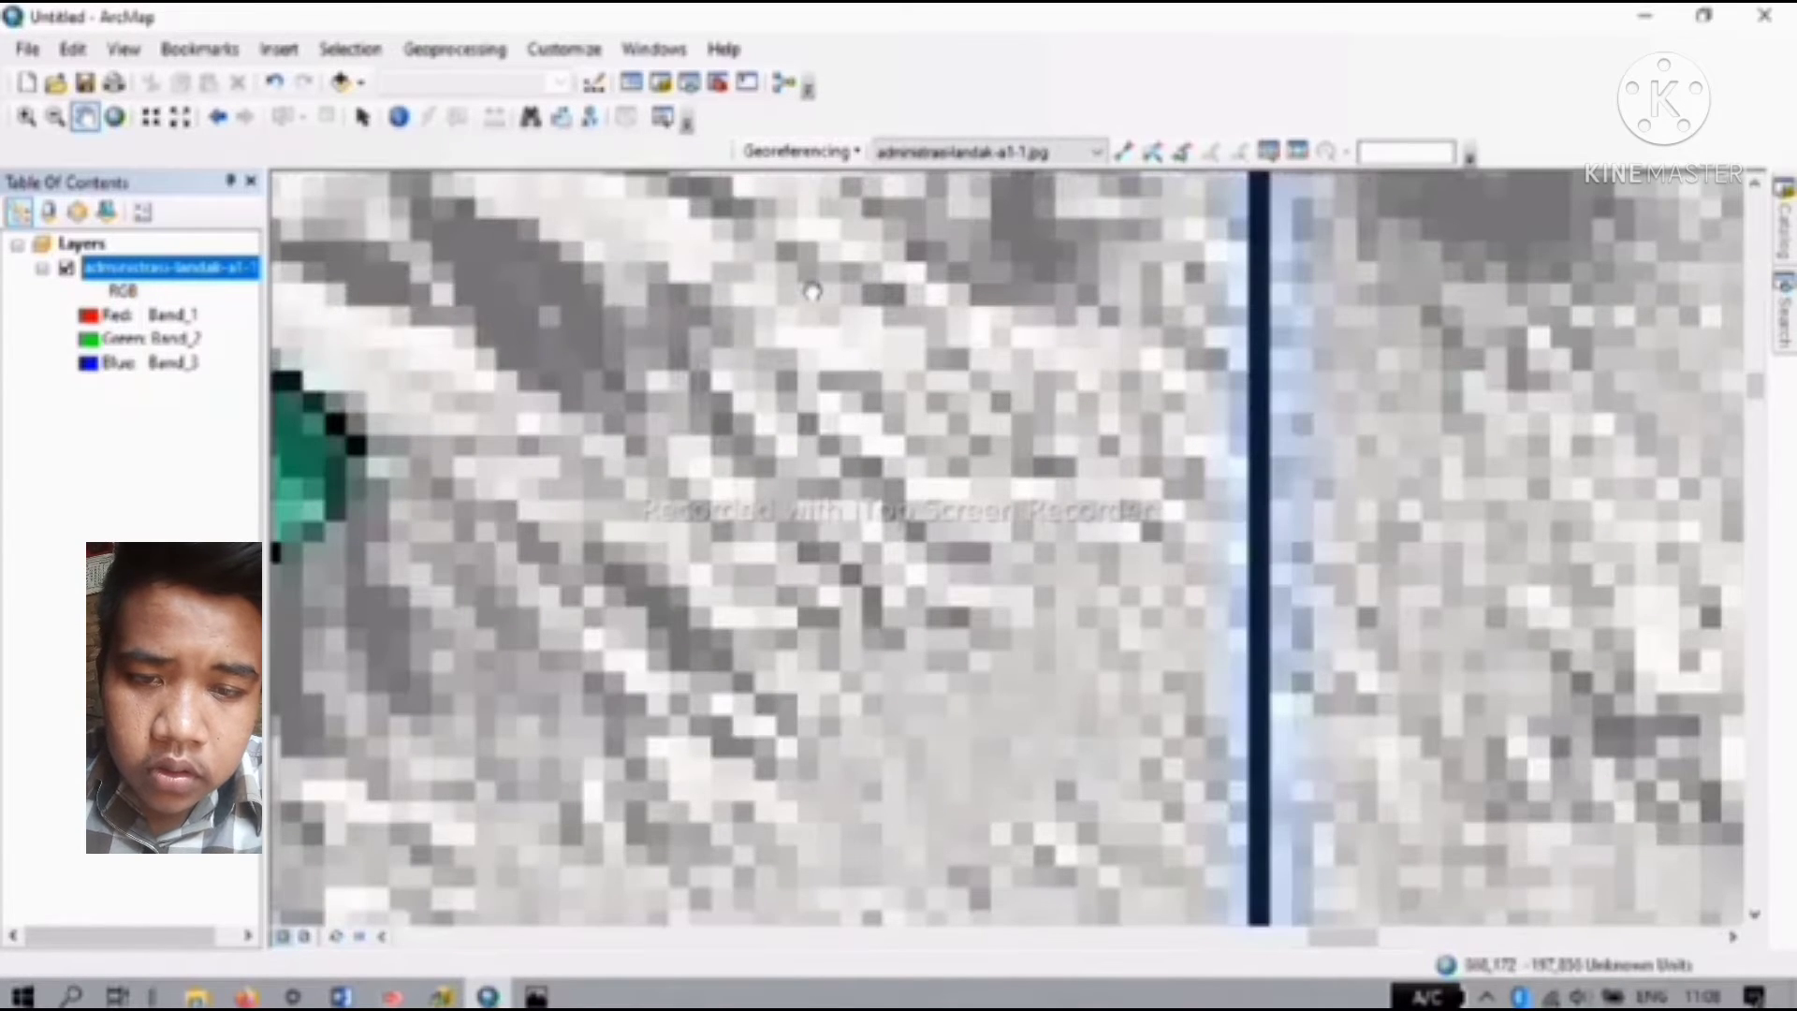
left_click_drag(812, 291, 1015, 692)
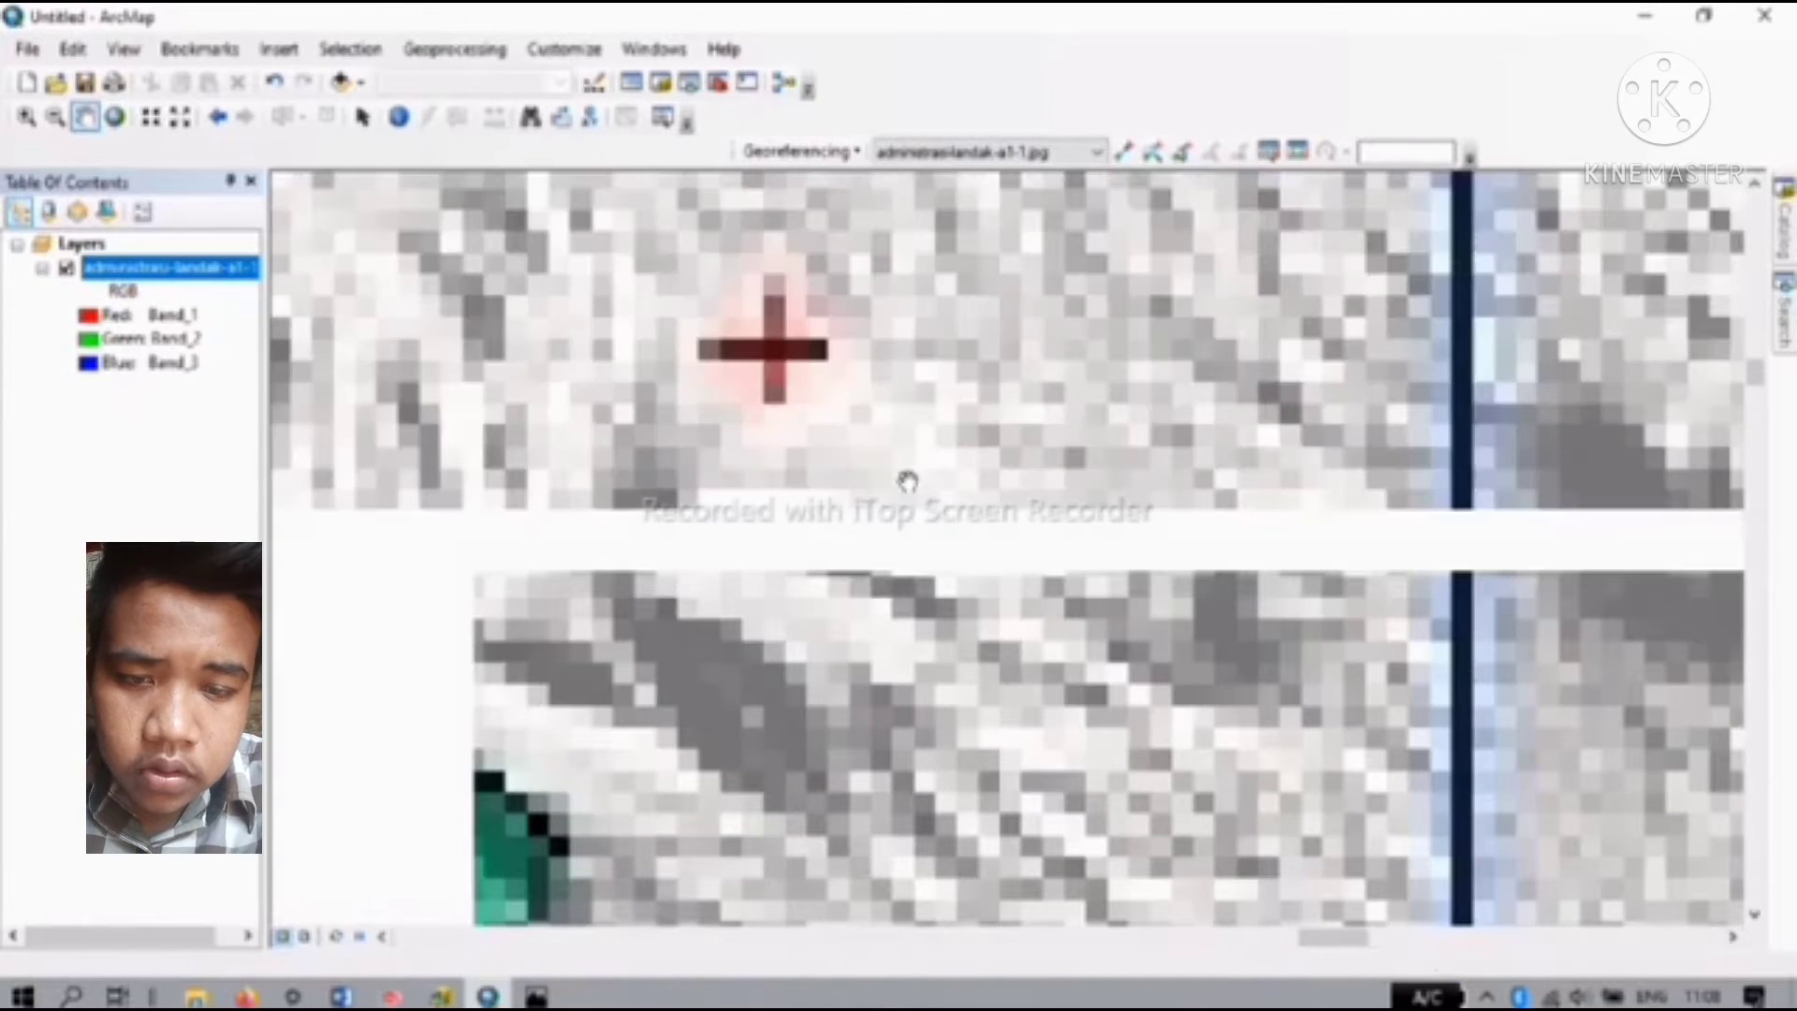
Step: Add a georeferencing control point at the center of the red cross east of the teal district, accepting the proposed X and Y coordinates
left_click(1126, 153)
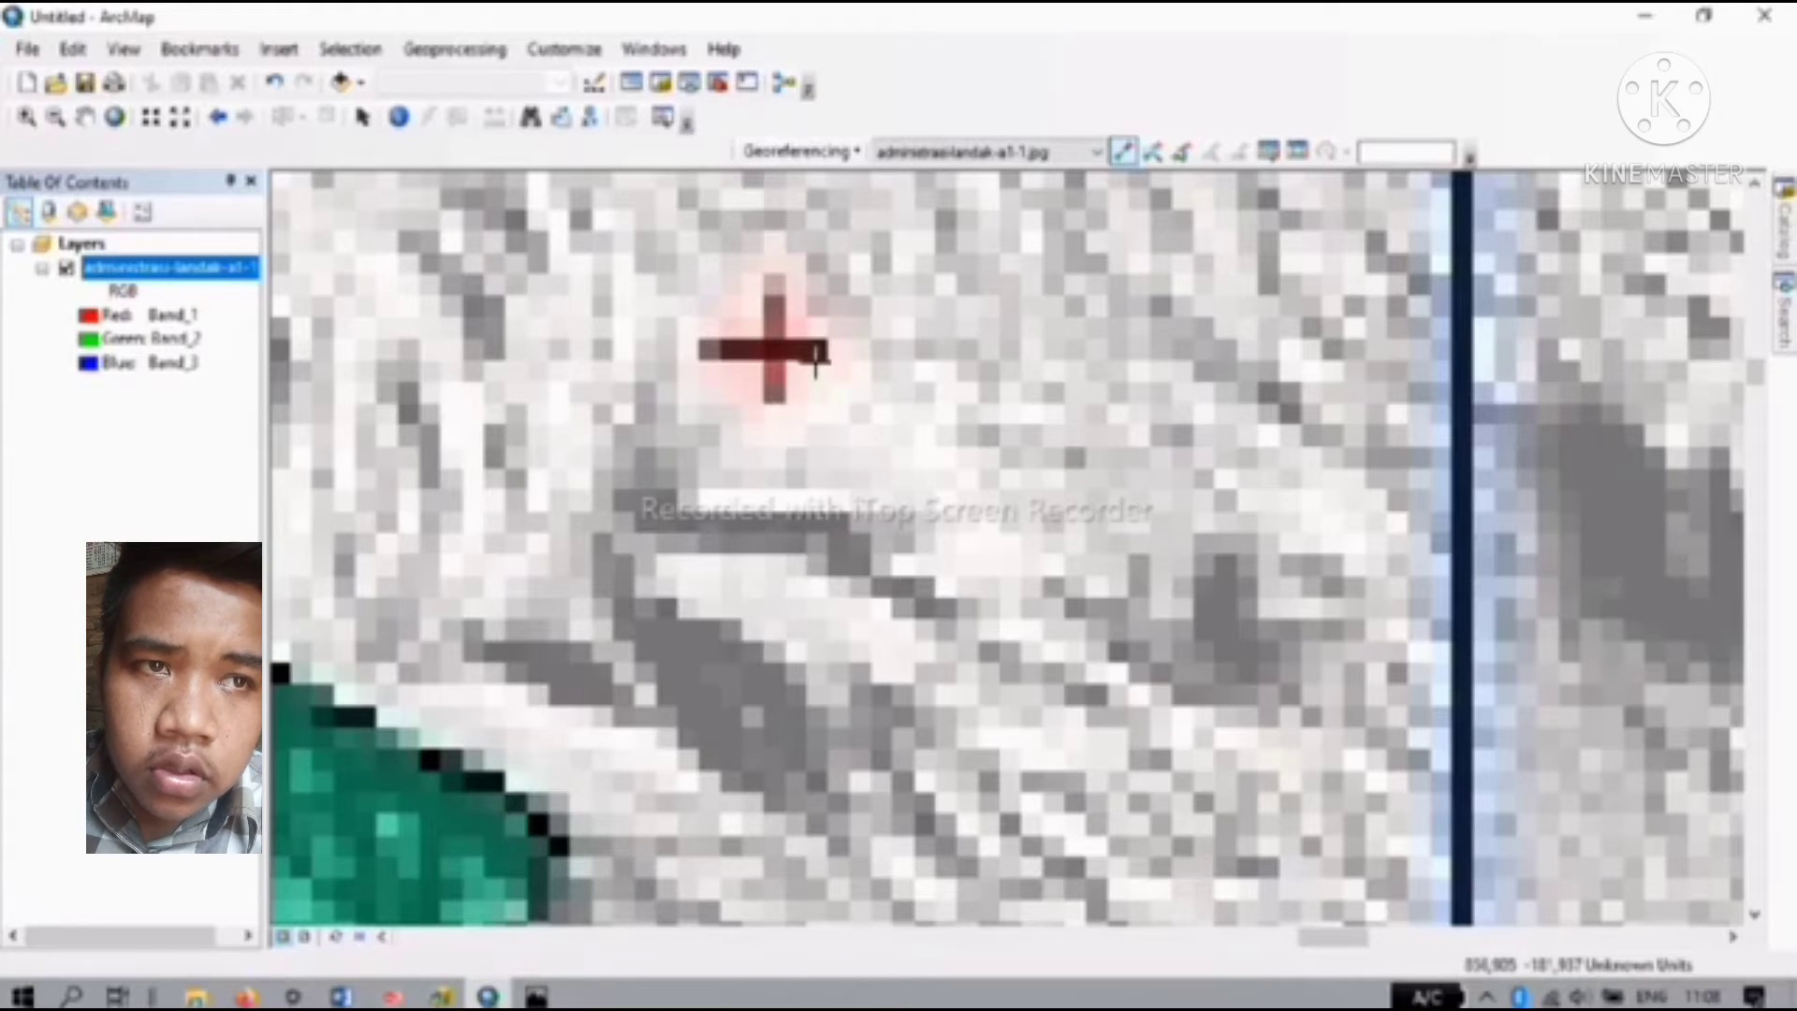
left_click(85, 118)
left_click_drag(617, 430, 1006, 550)
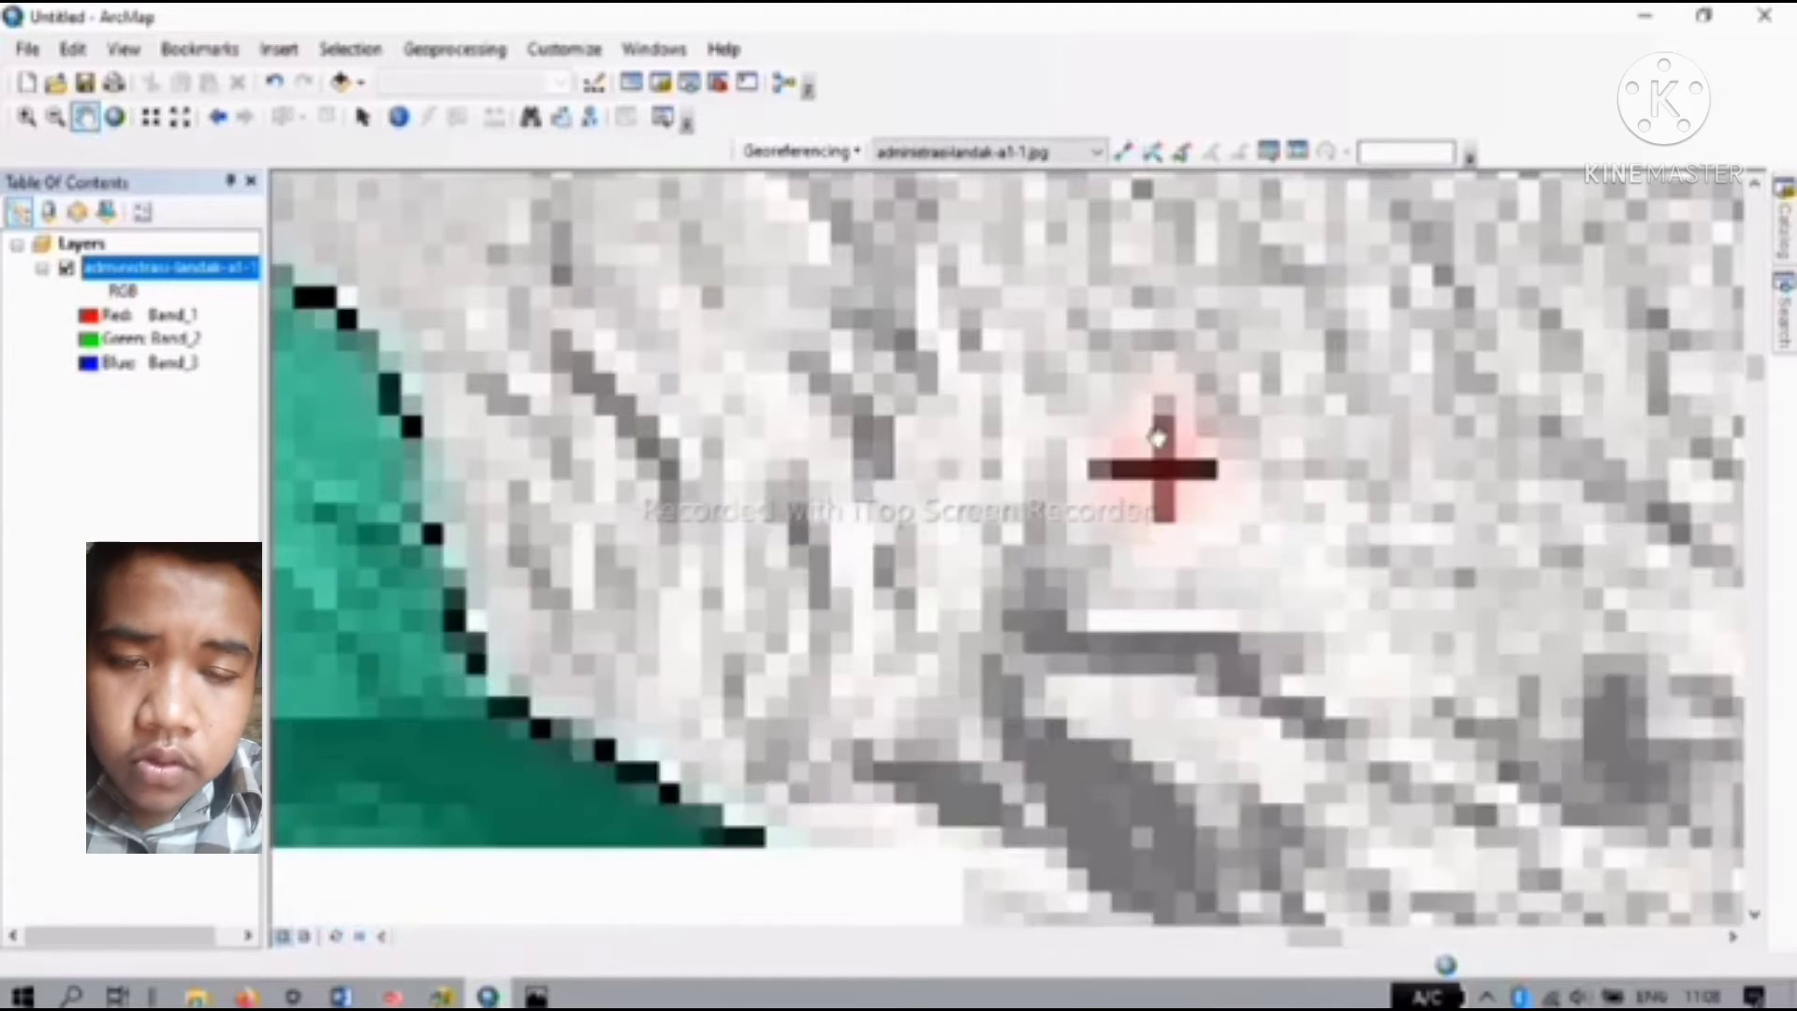
left_click_drag(802, 333, 1192, 453)
scroll(1189, 459, "down", 1)
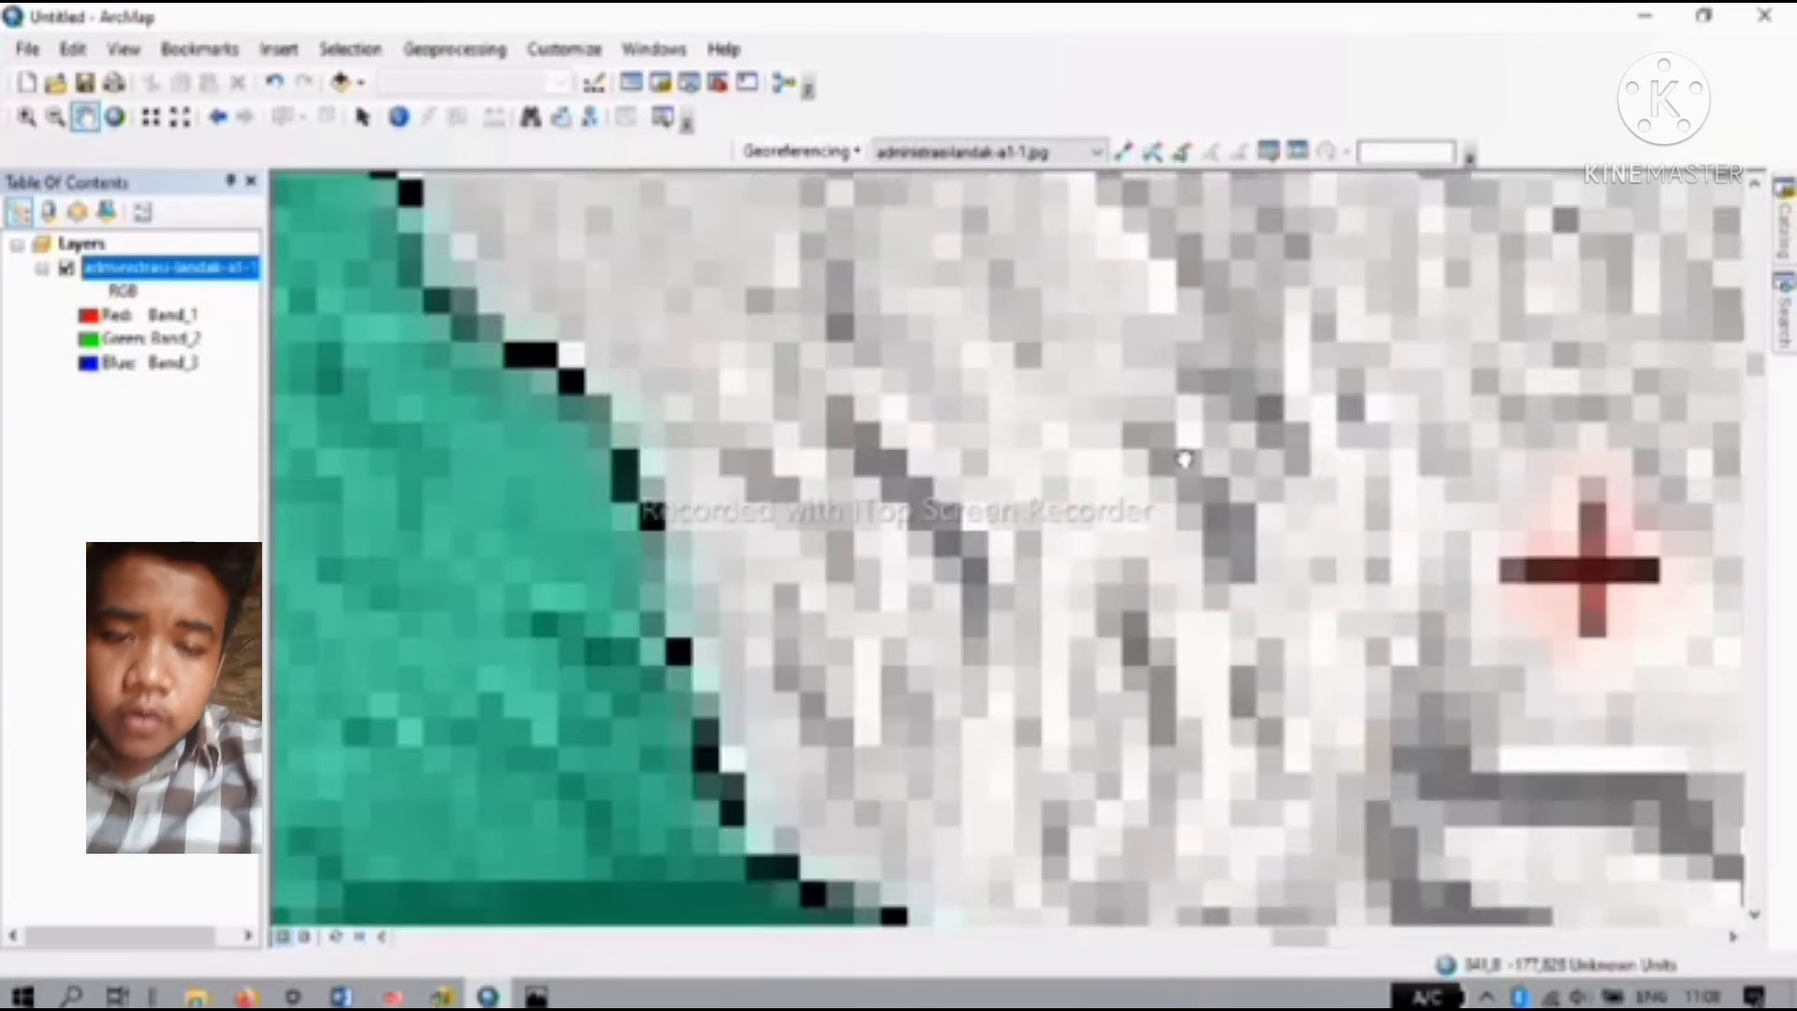
left_click_drag(1185, 459, 889, 353)
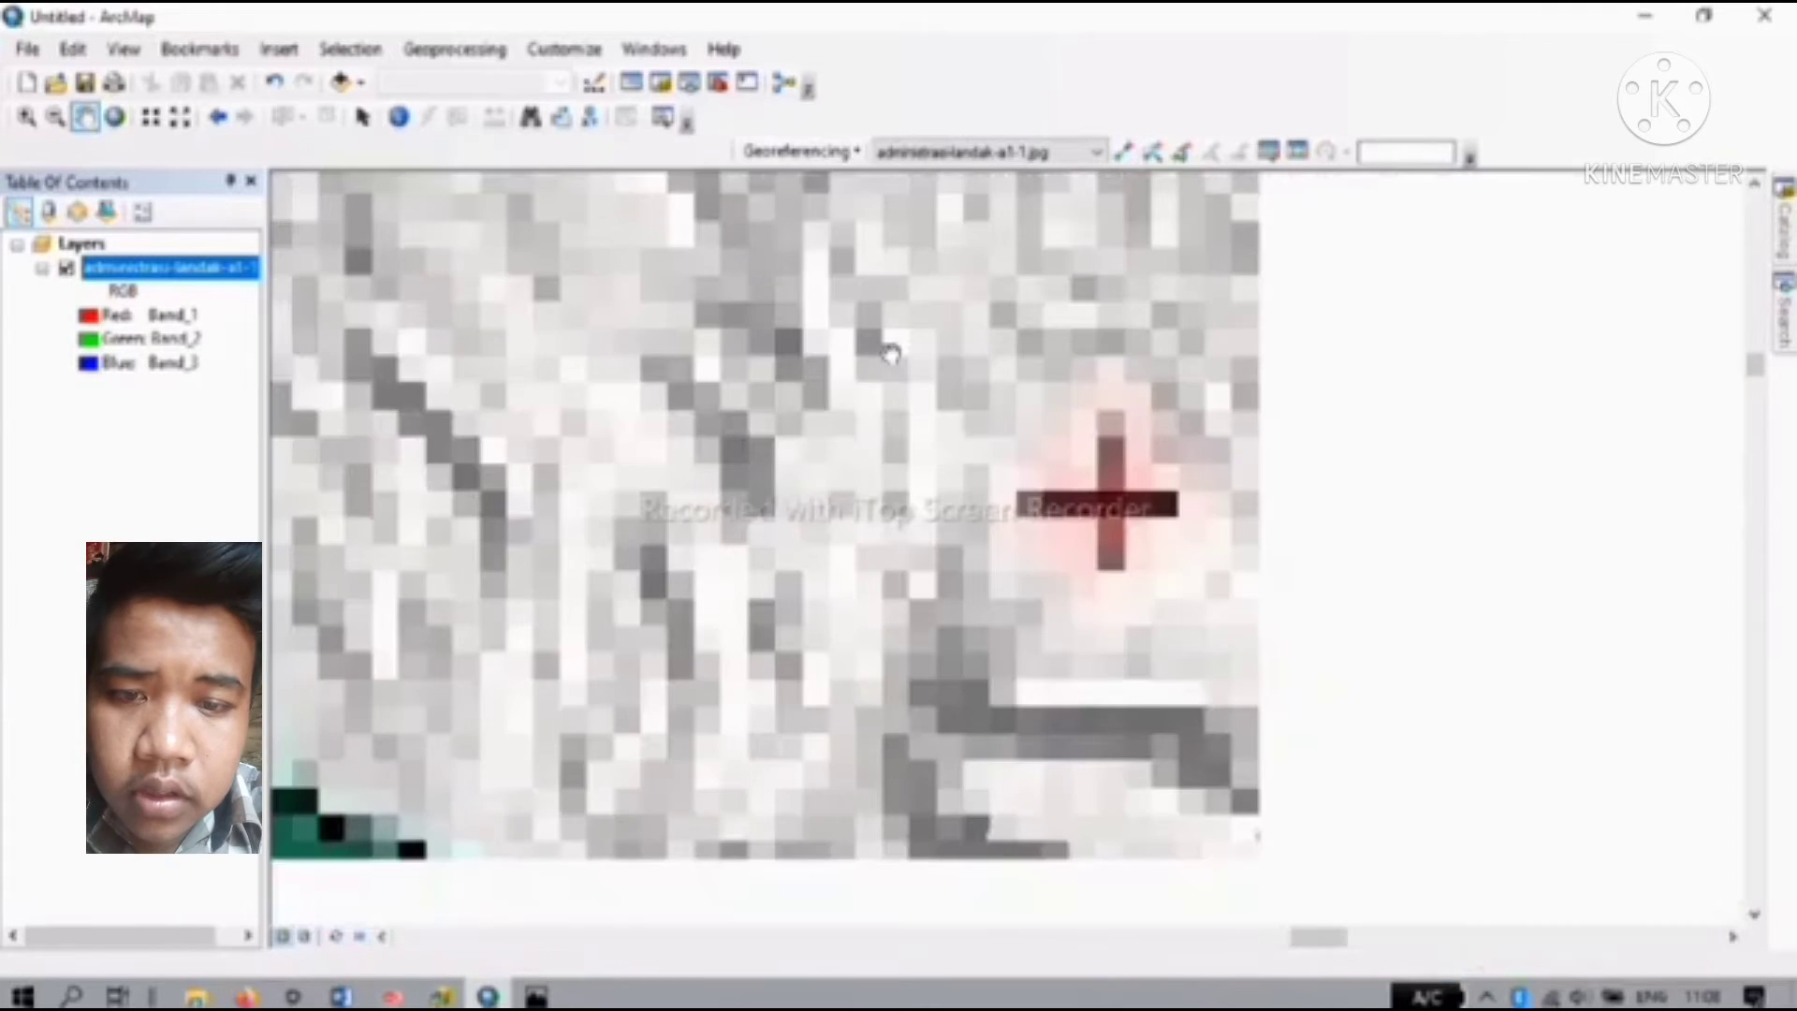
left_click(1121, 154)
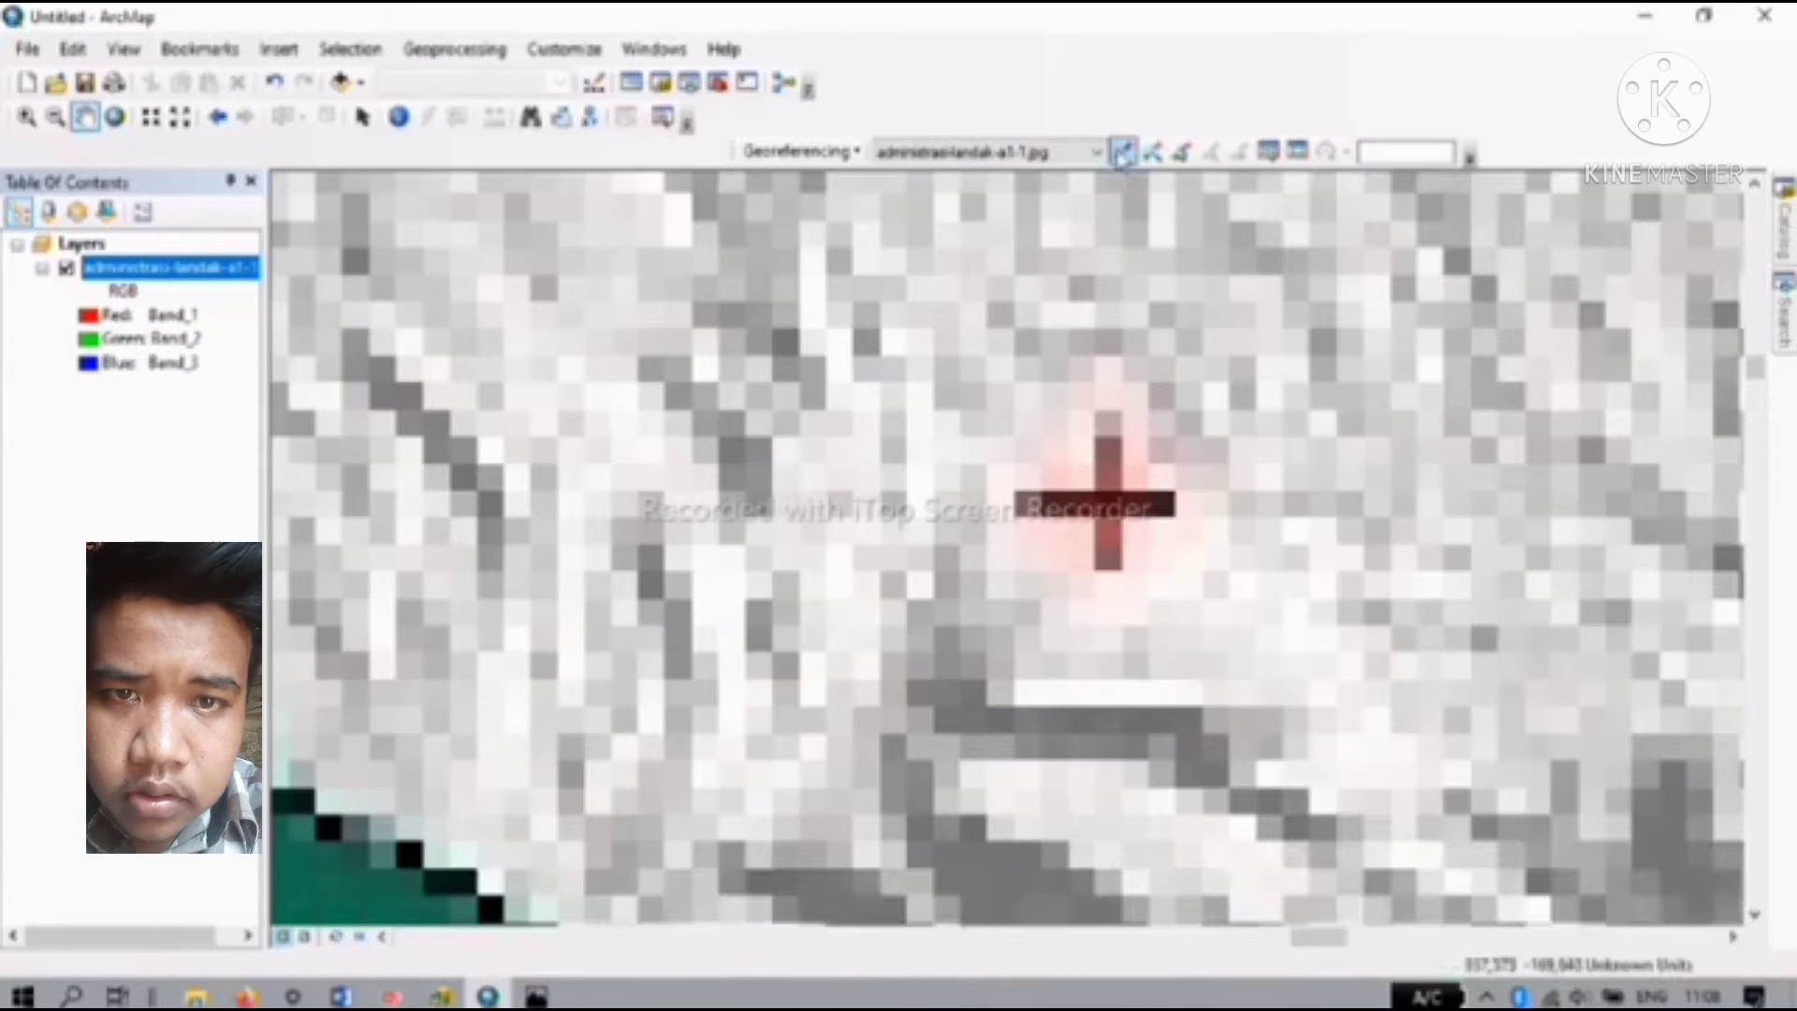
left_click(1121, 154)
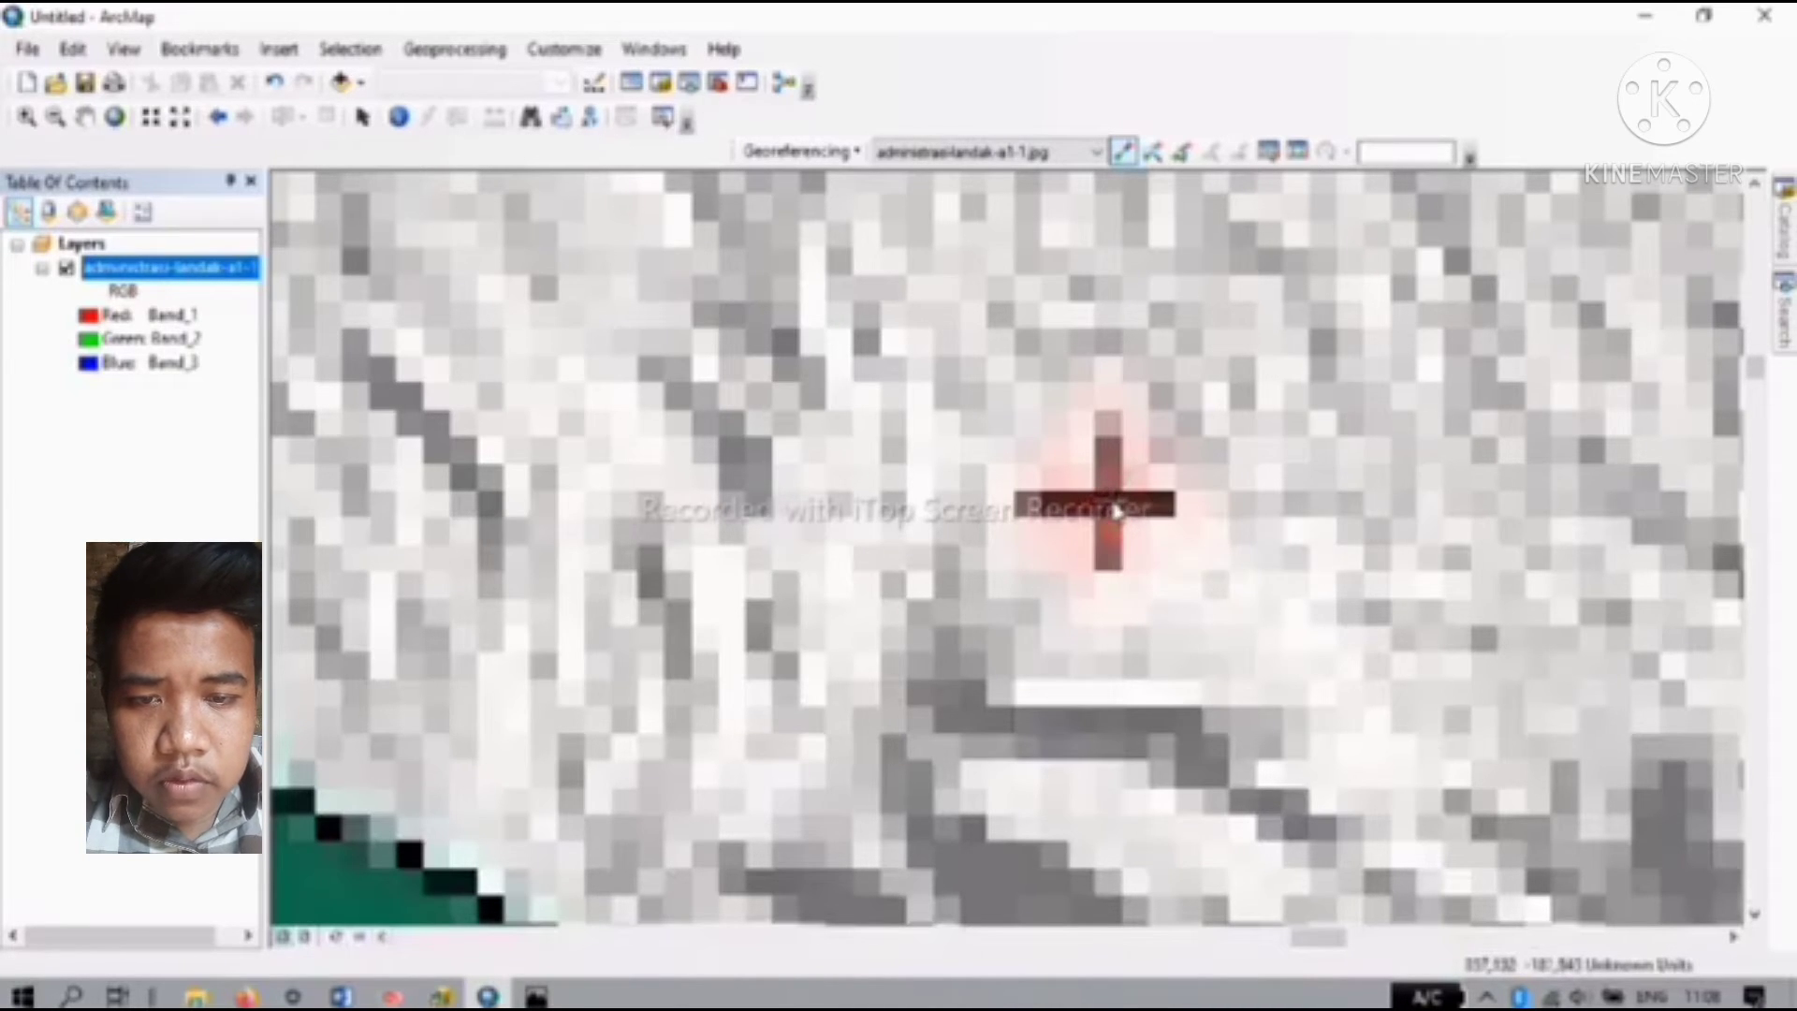
right_click(1116, 510)
left_click(1175, 575)
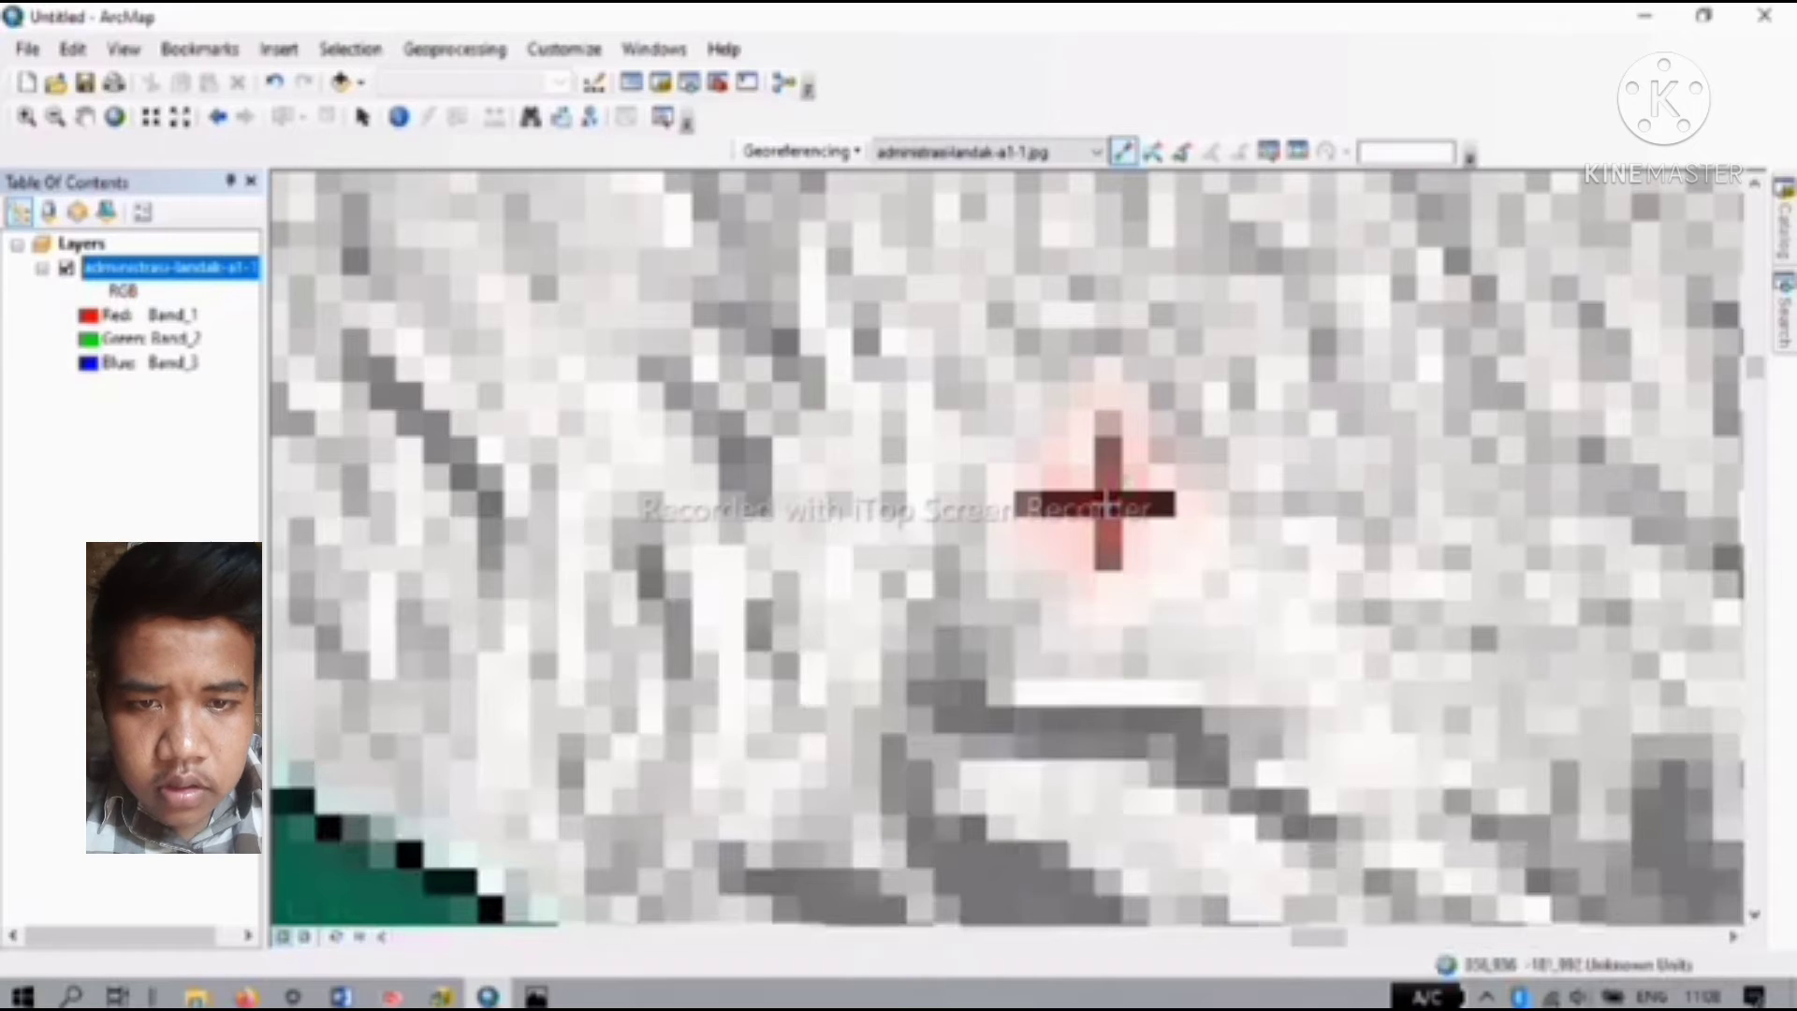
right_click(1108, 505)
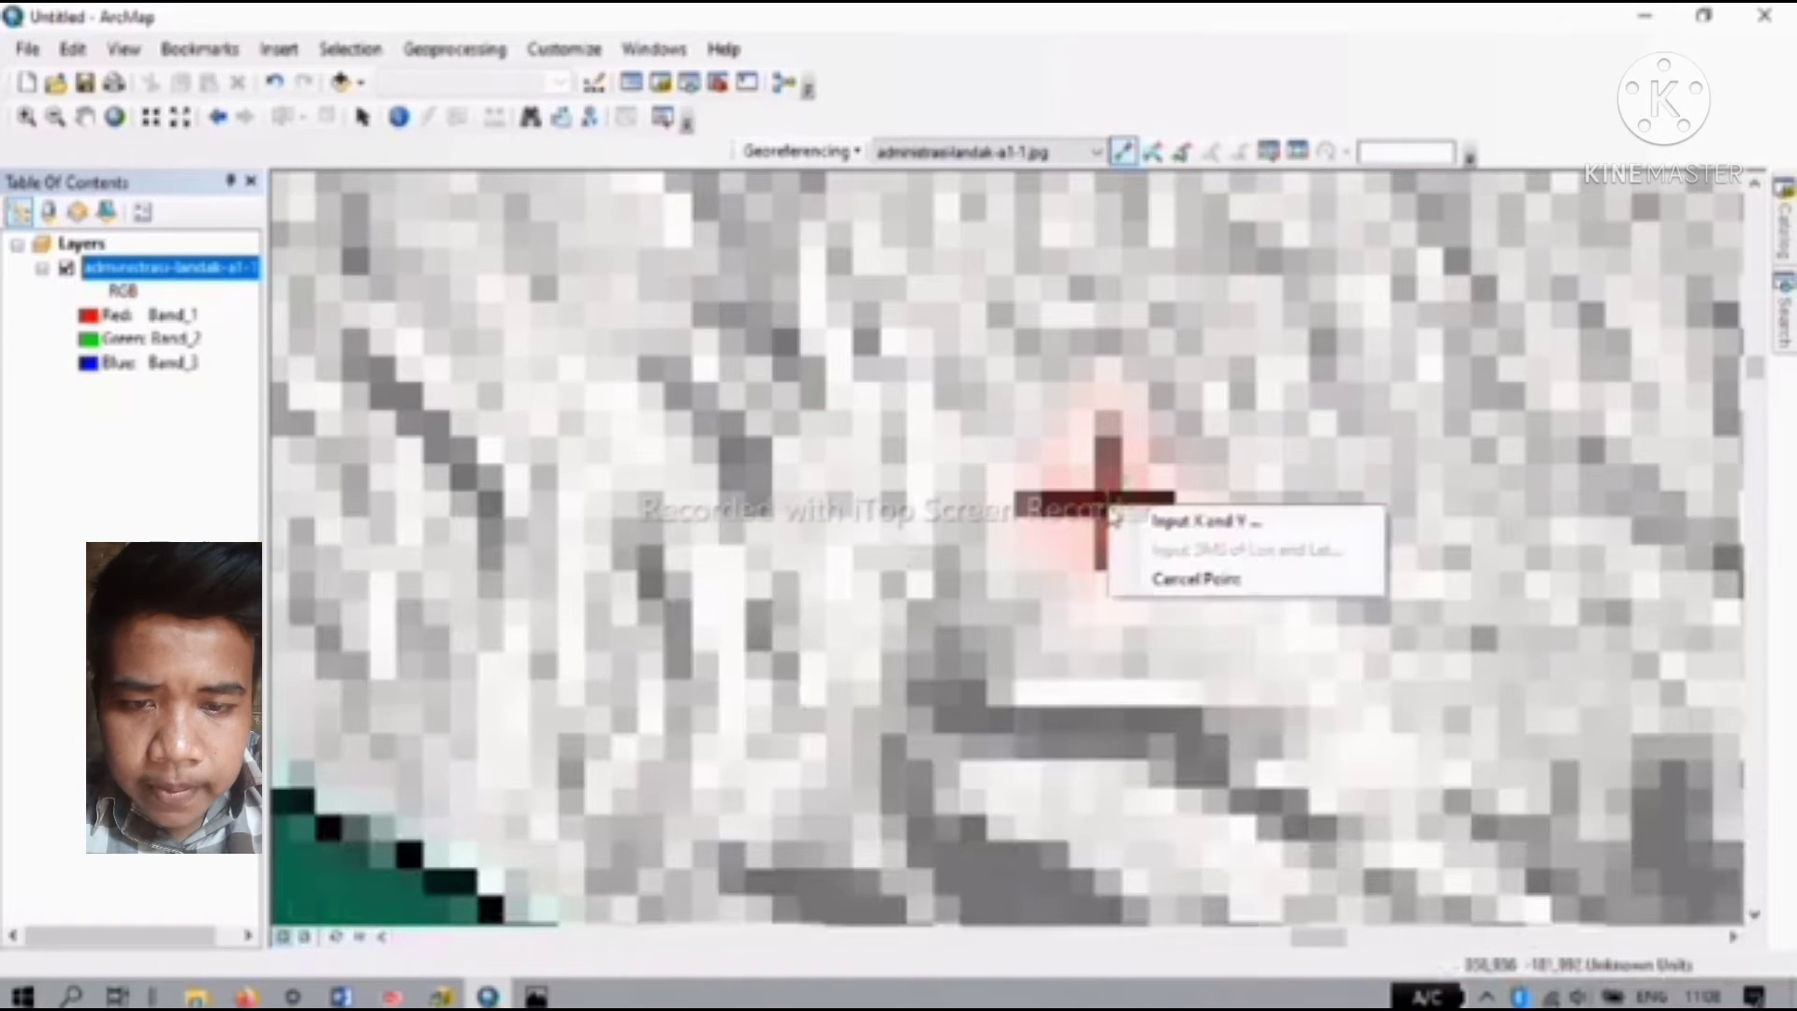
left_click(1163, 530)
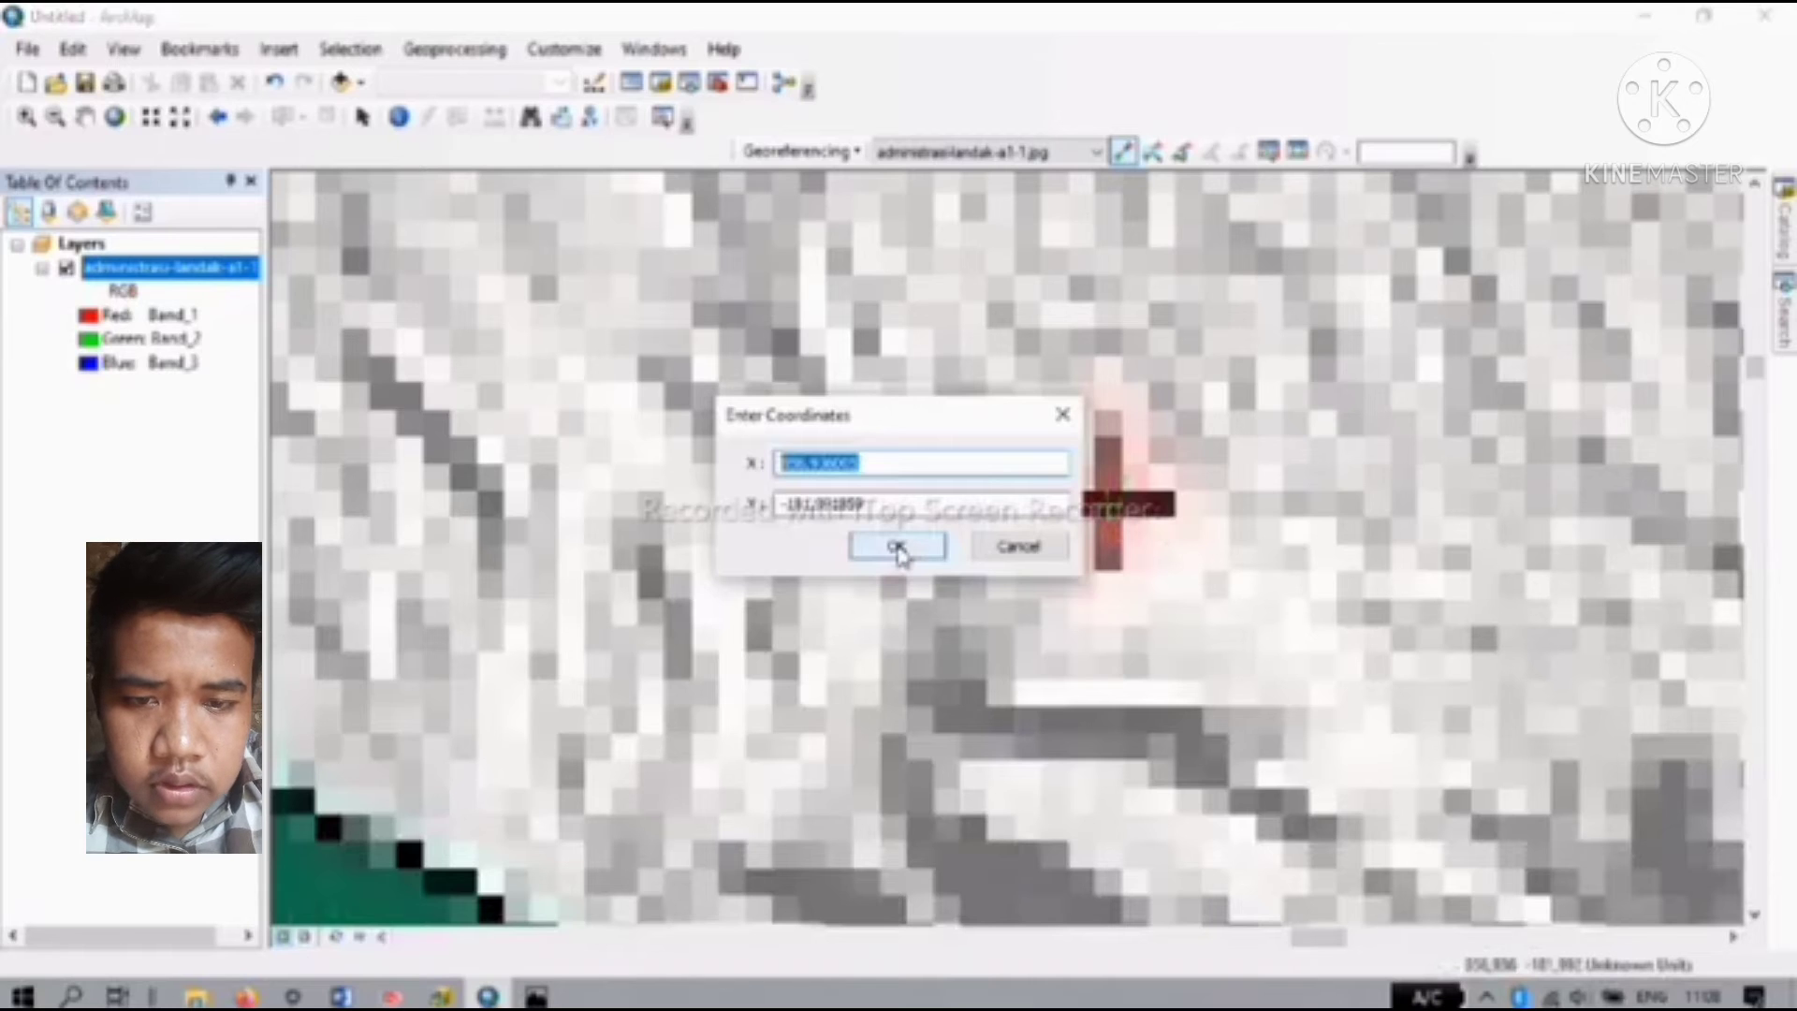
left_click(897, 548)
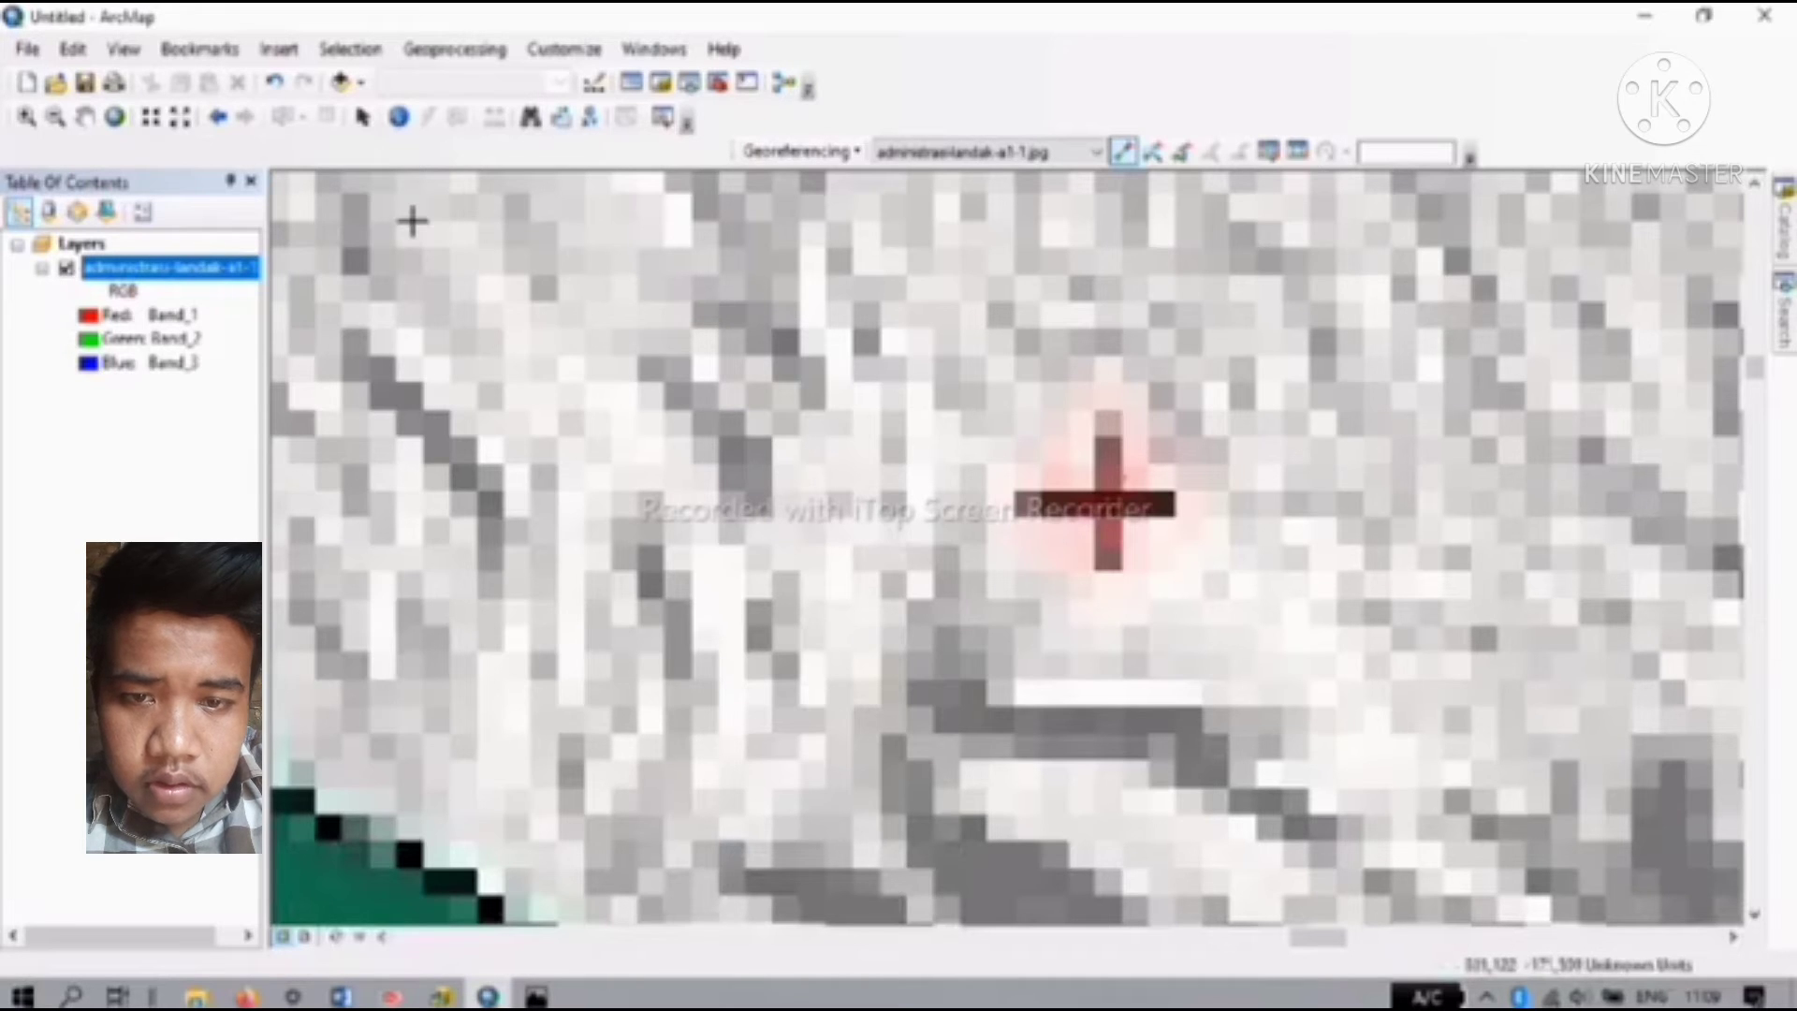
Step: Back away from the northeastern control point until the northwest corner of the map sheet and its title are in view
left_click(26, 117)
left_click(54, 117)
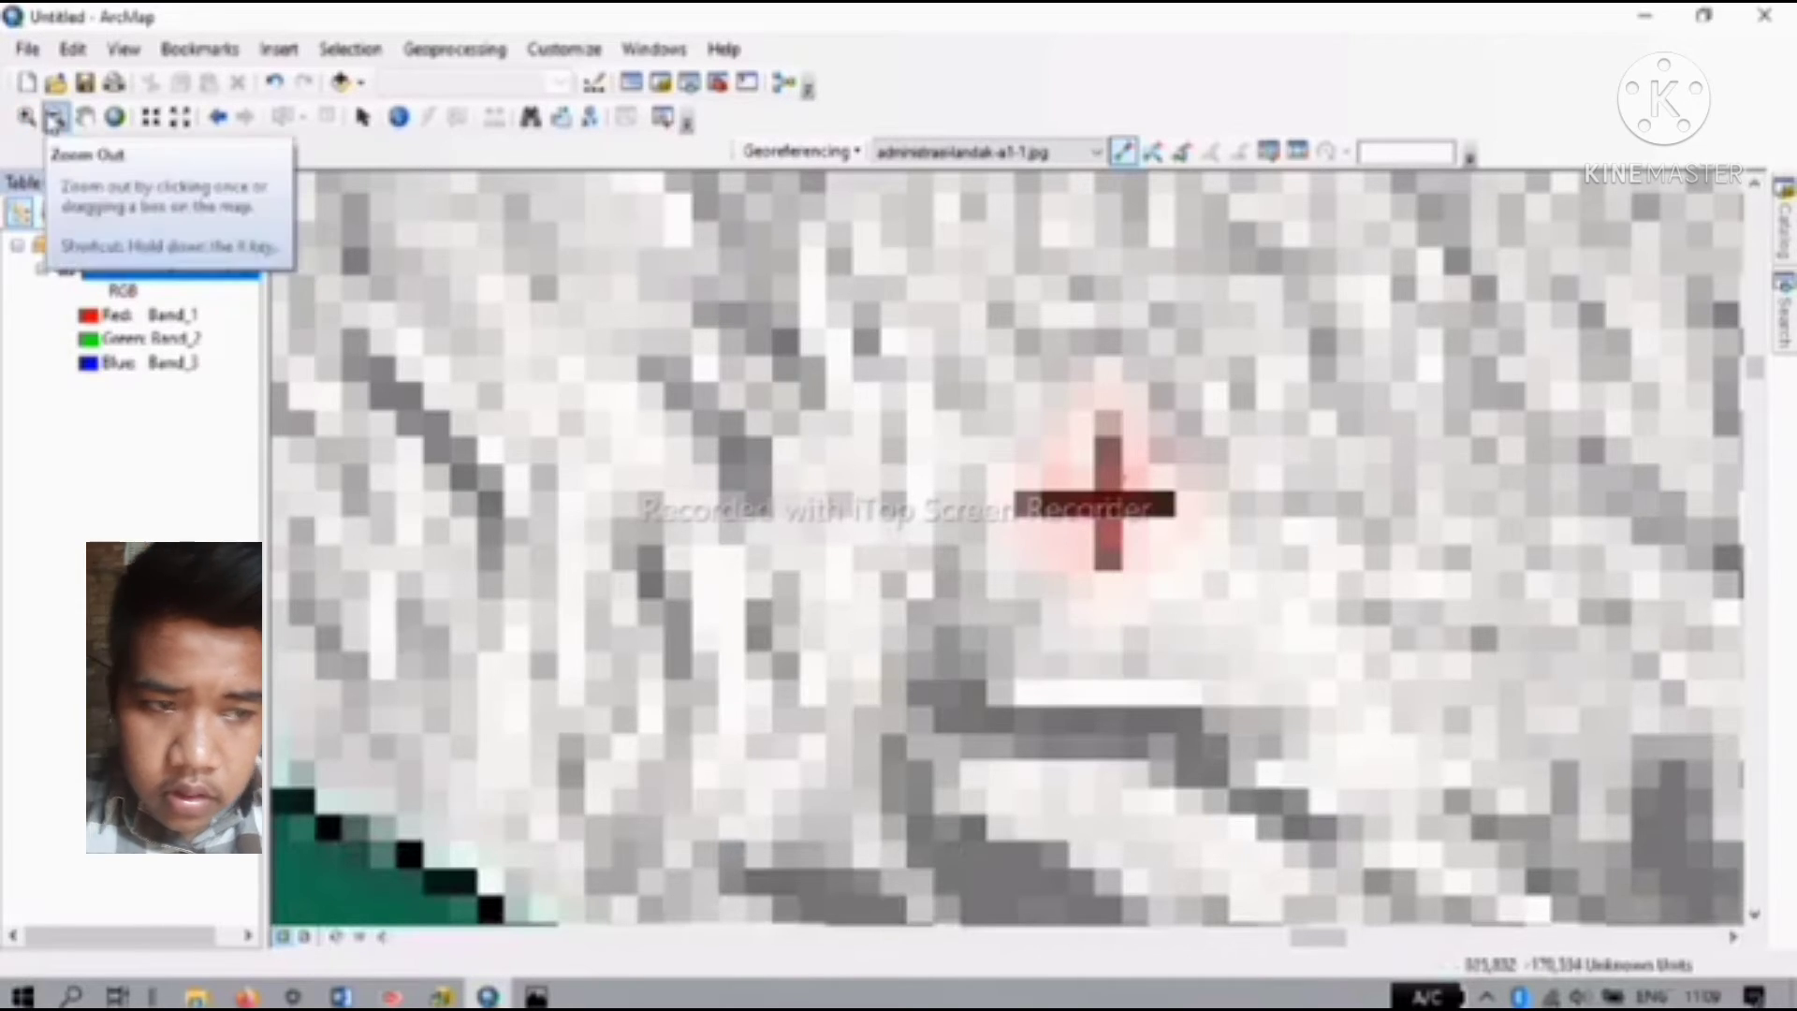
left_click(657, 445)
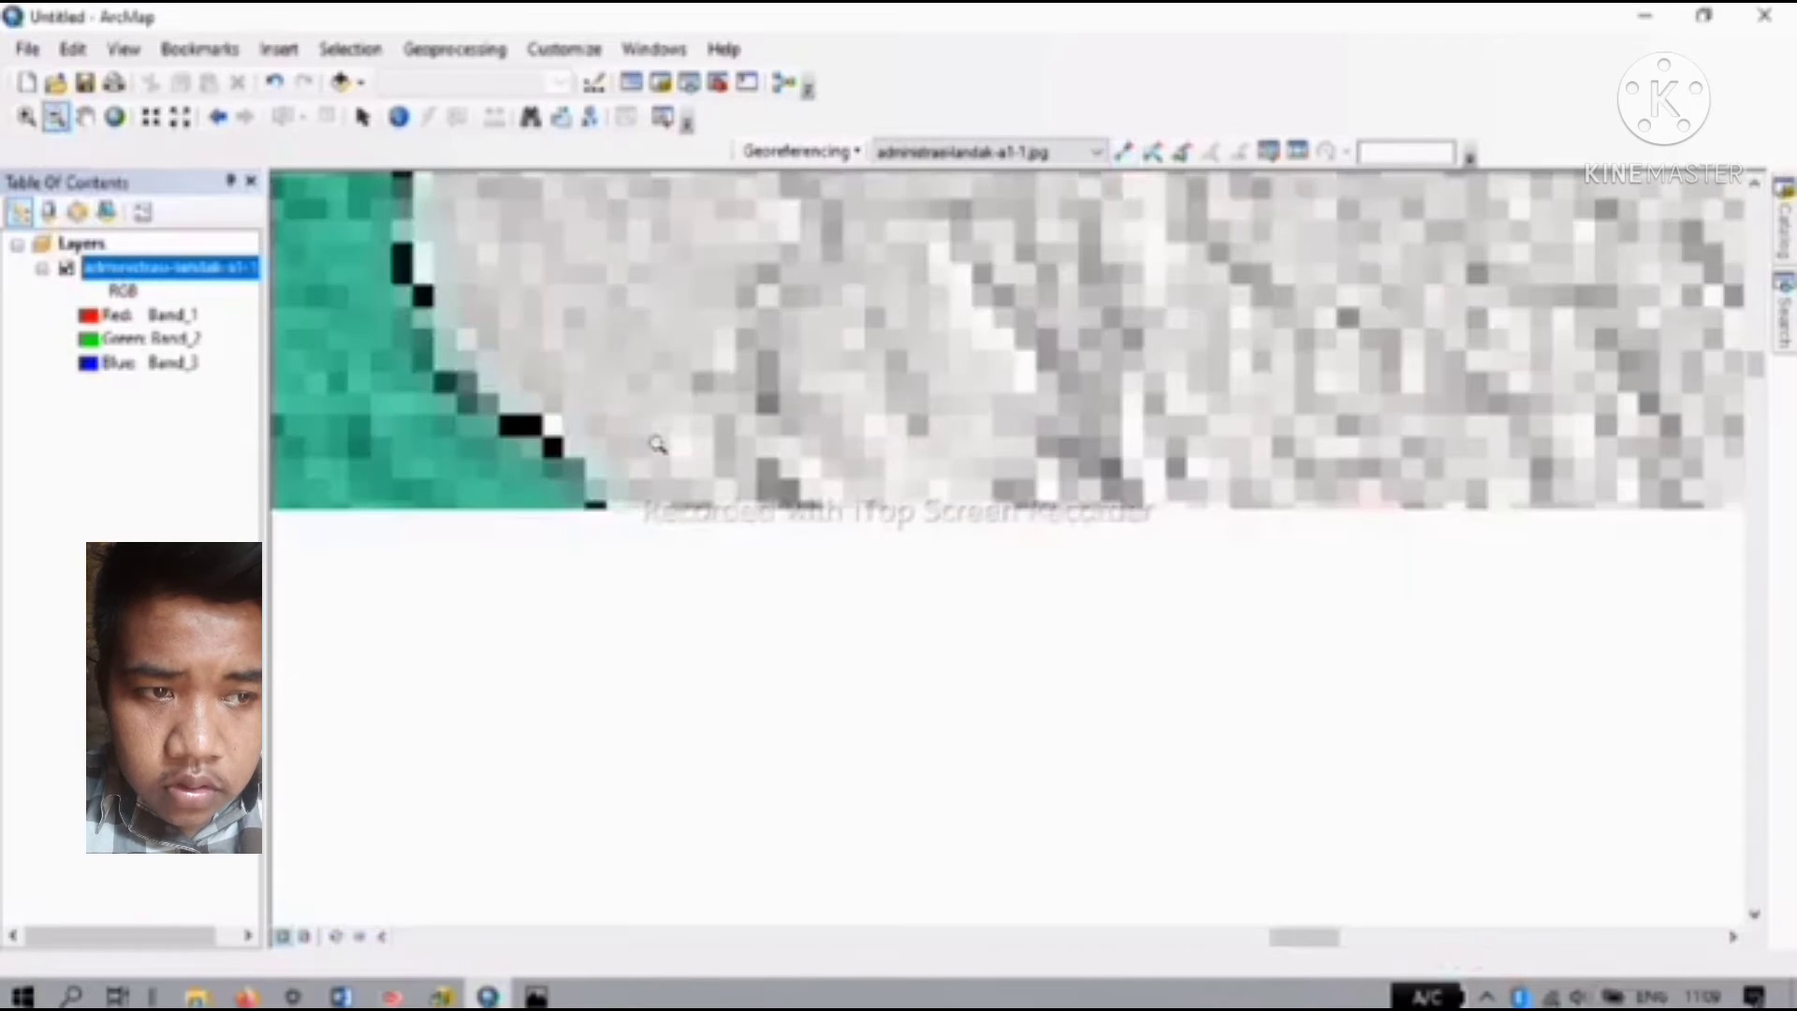
left_click(657, 445)
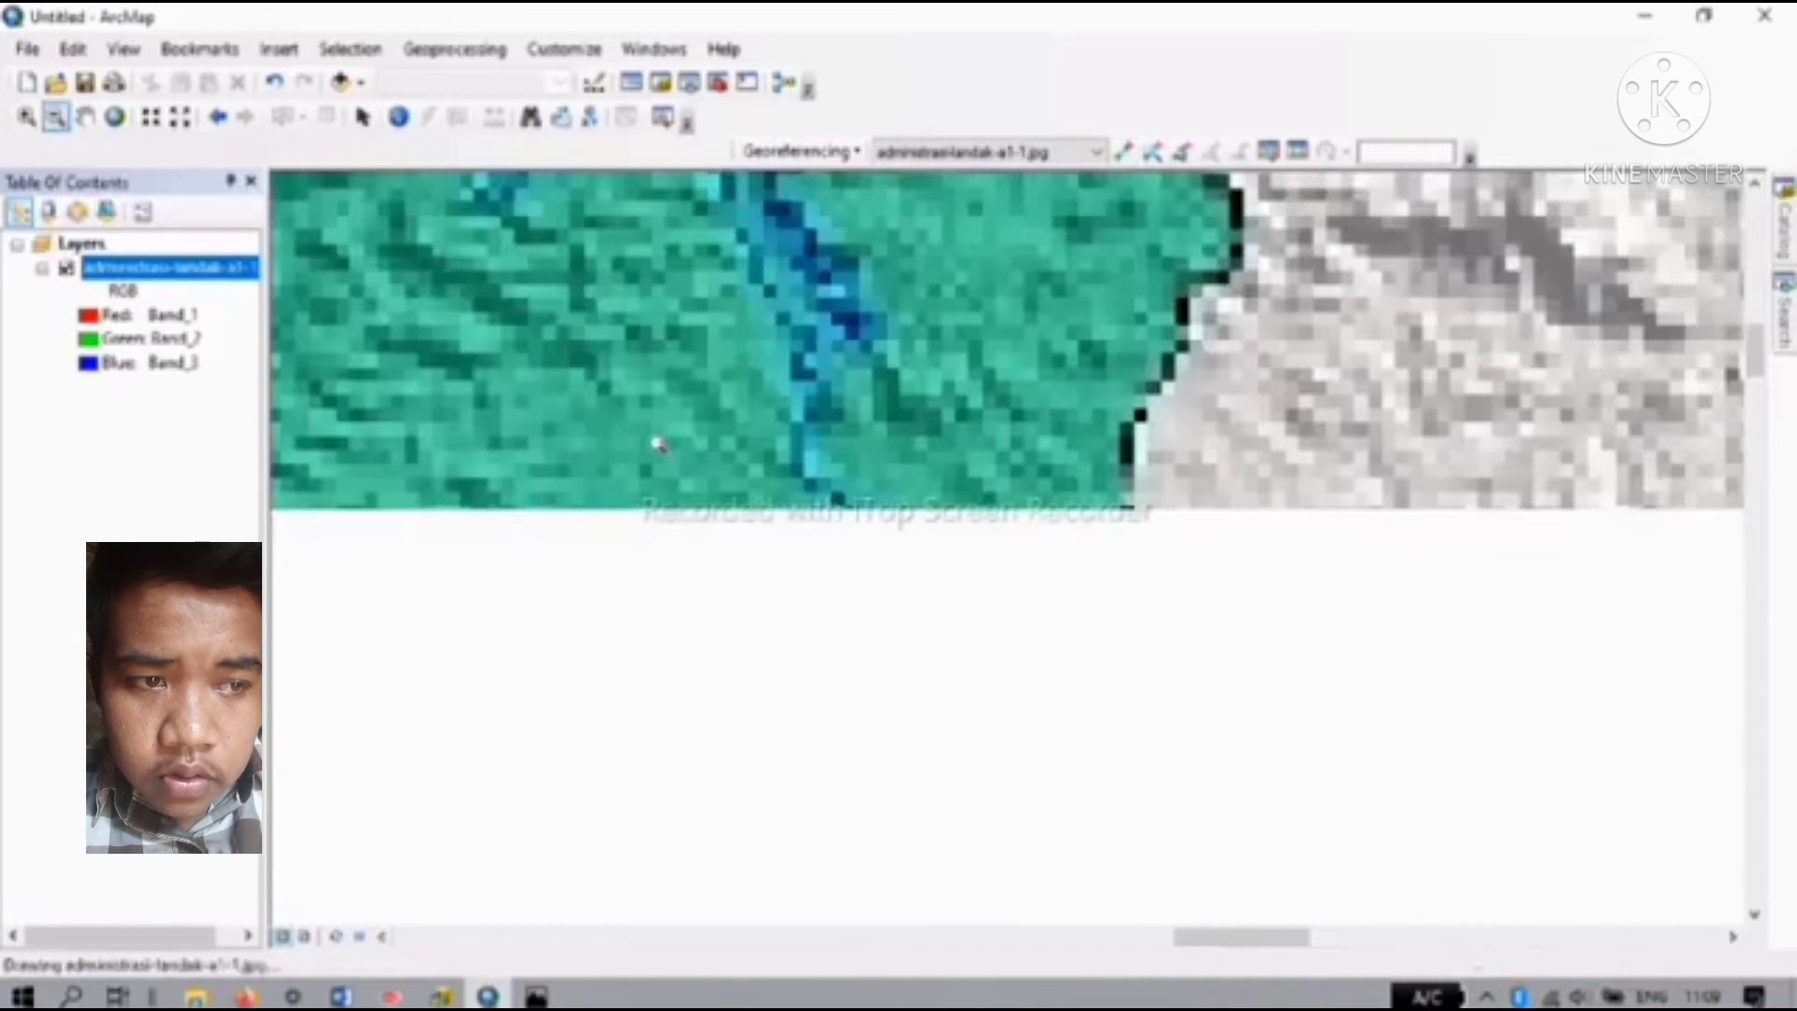
left_click(657, 445)
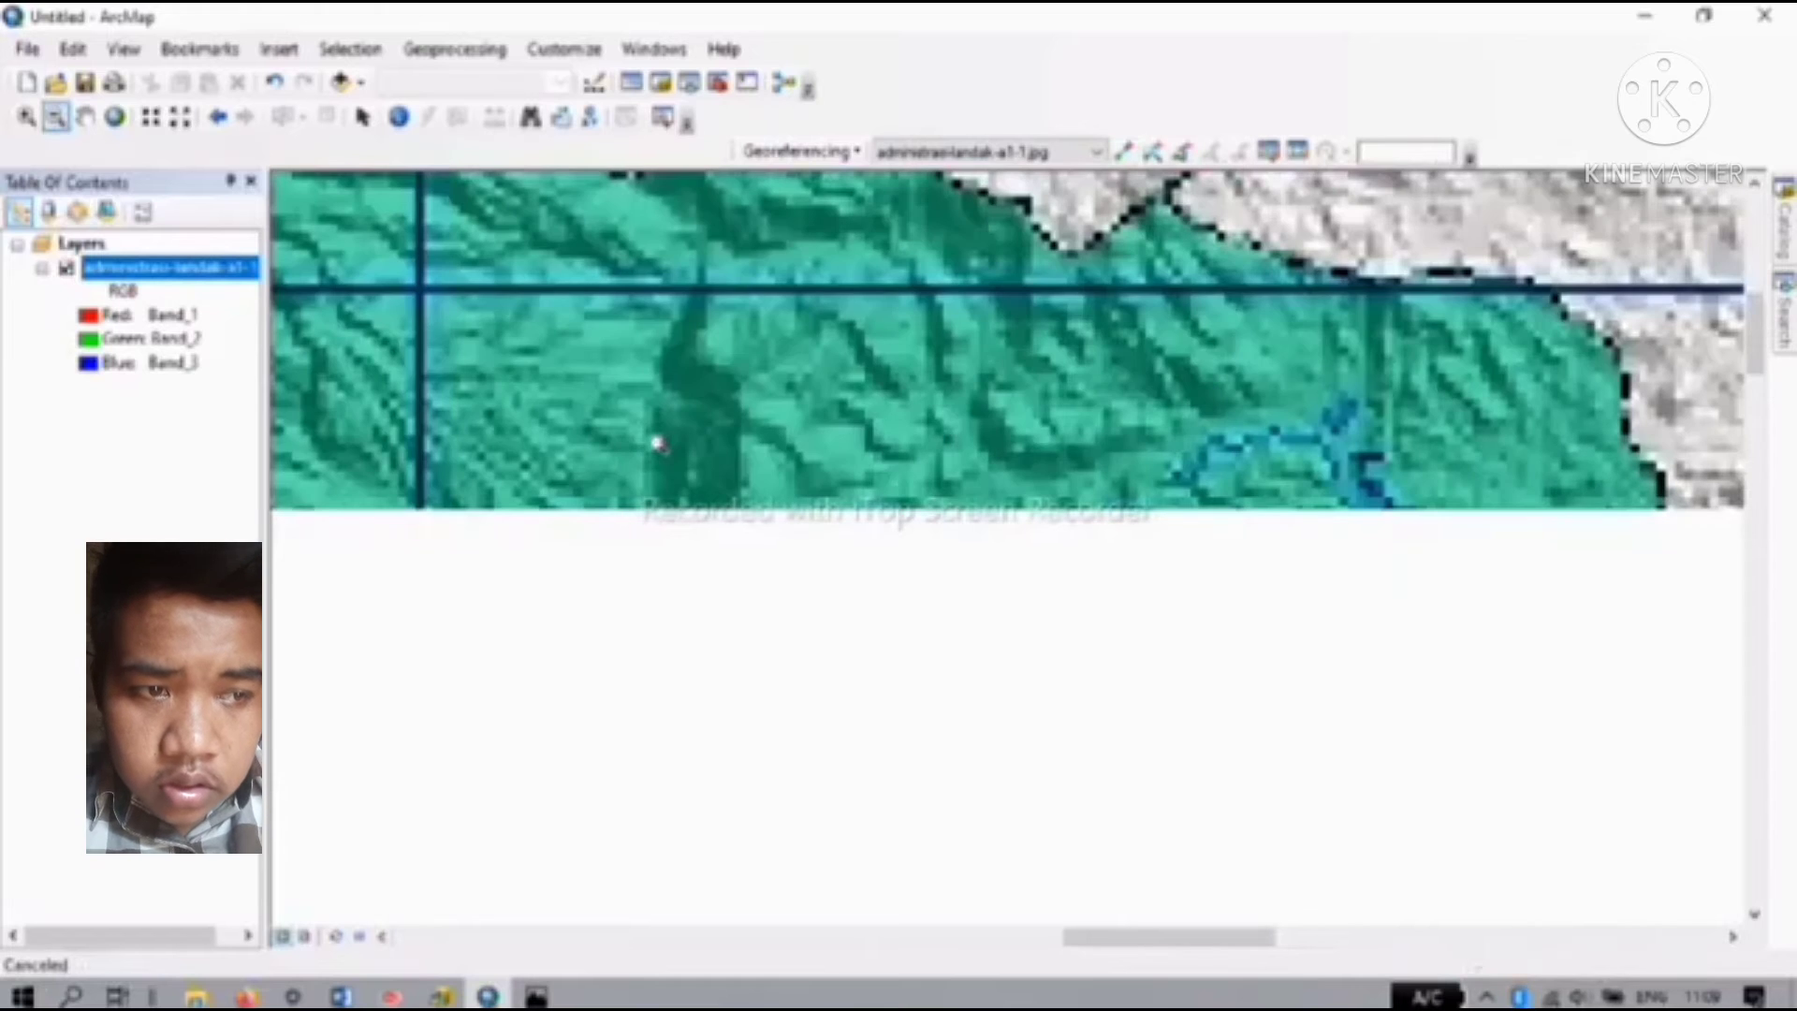
left_click(657, 444)
left_click(658, 446)
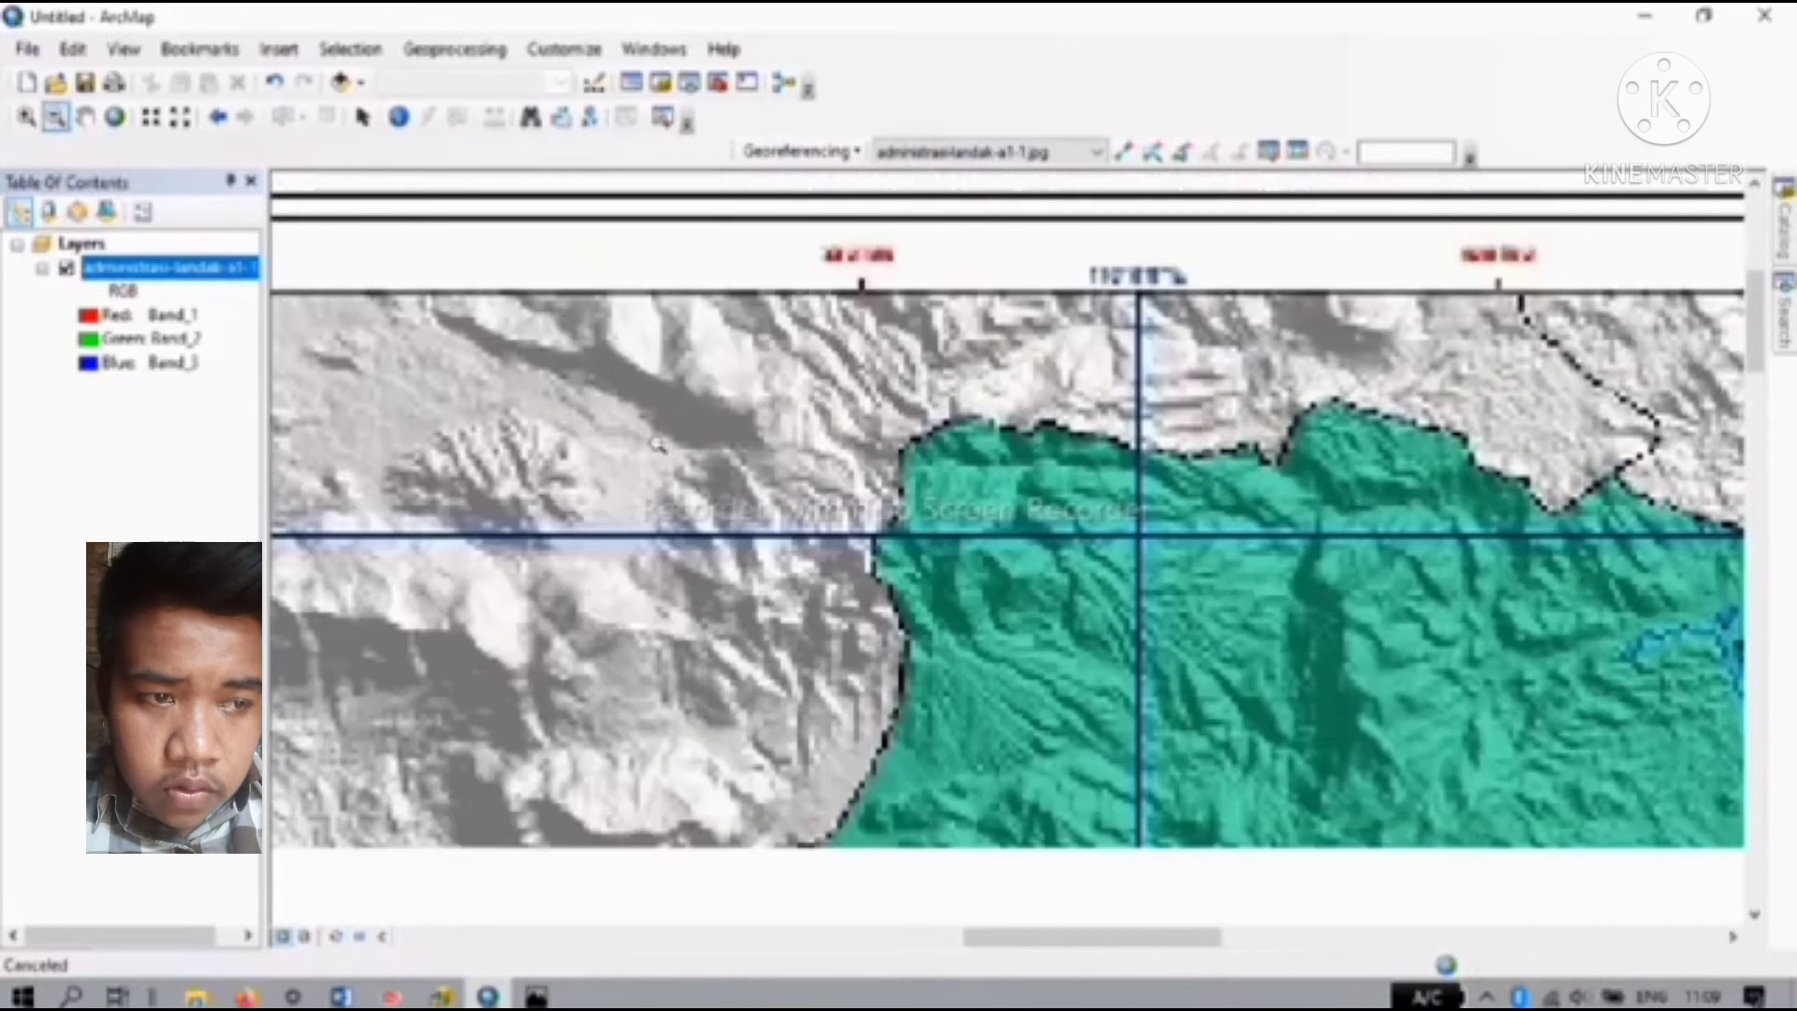
left_click(657, 444)
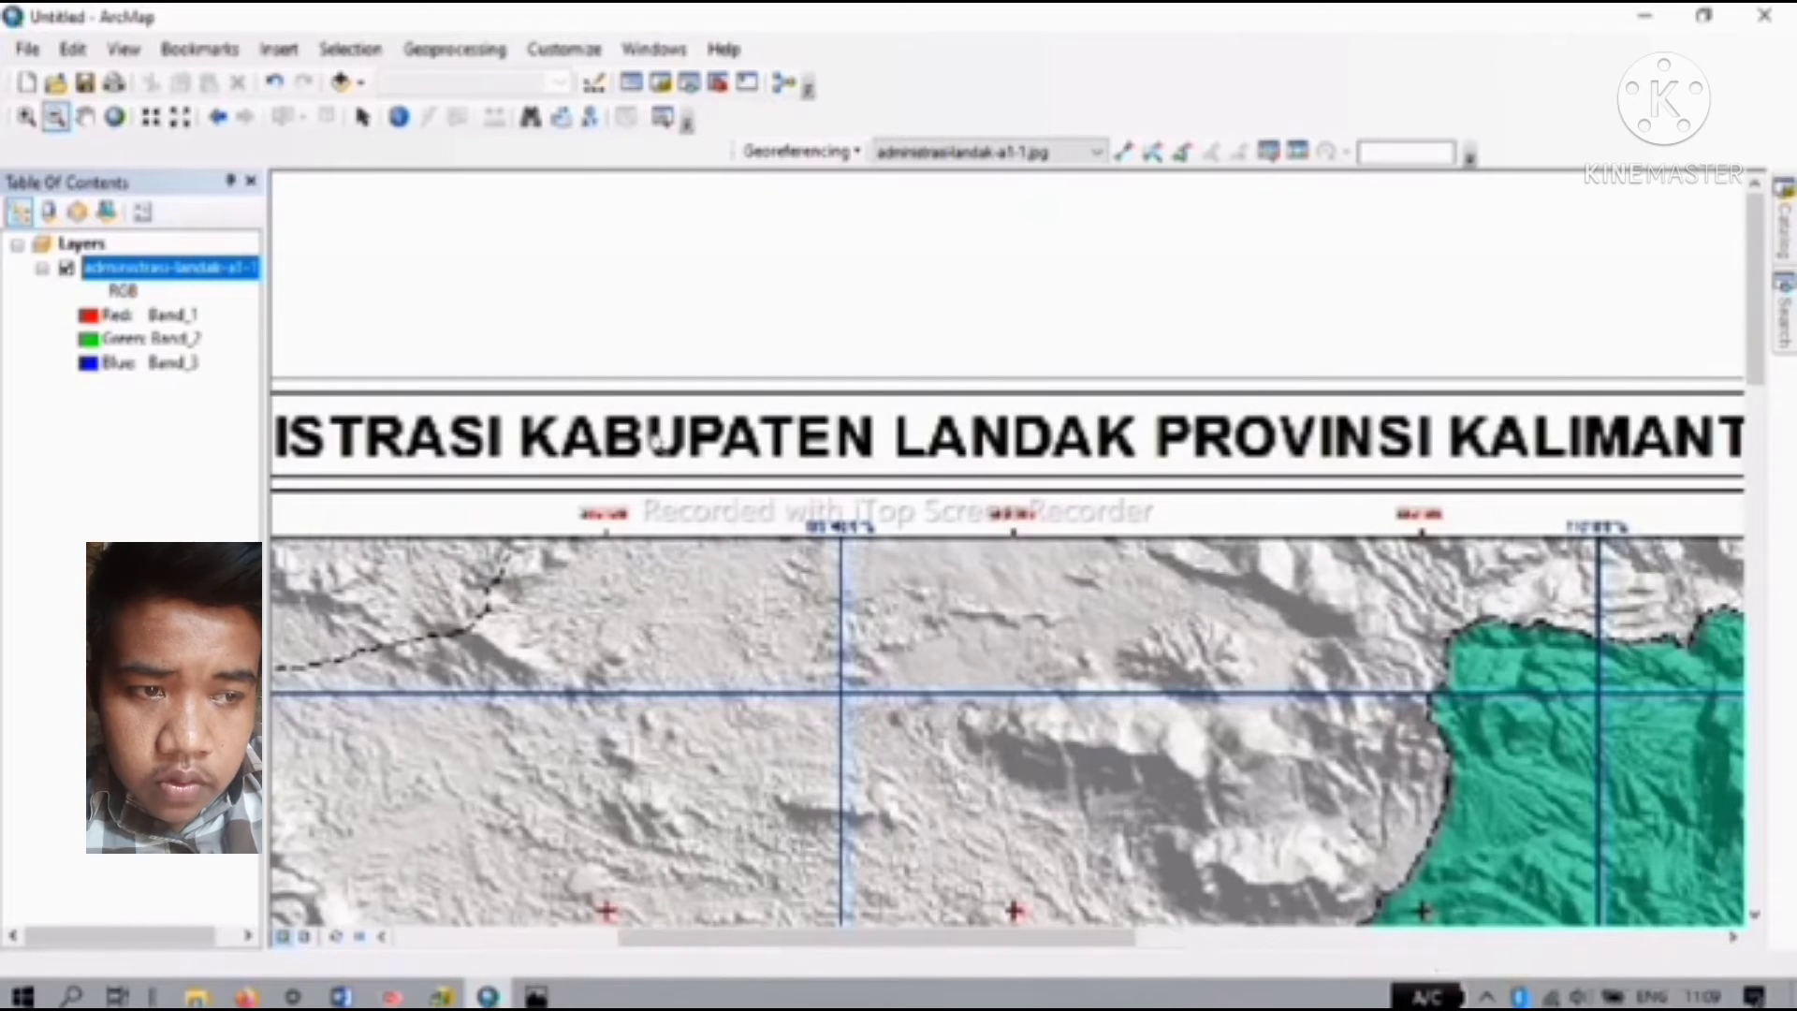
left_click(657, 445)
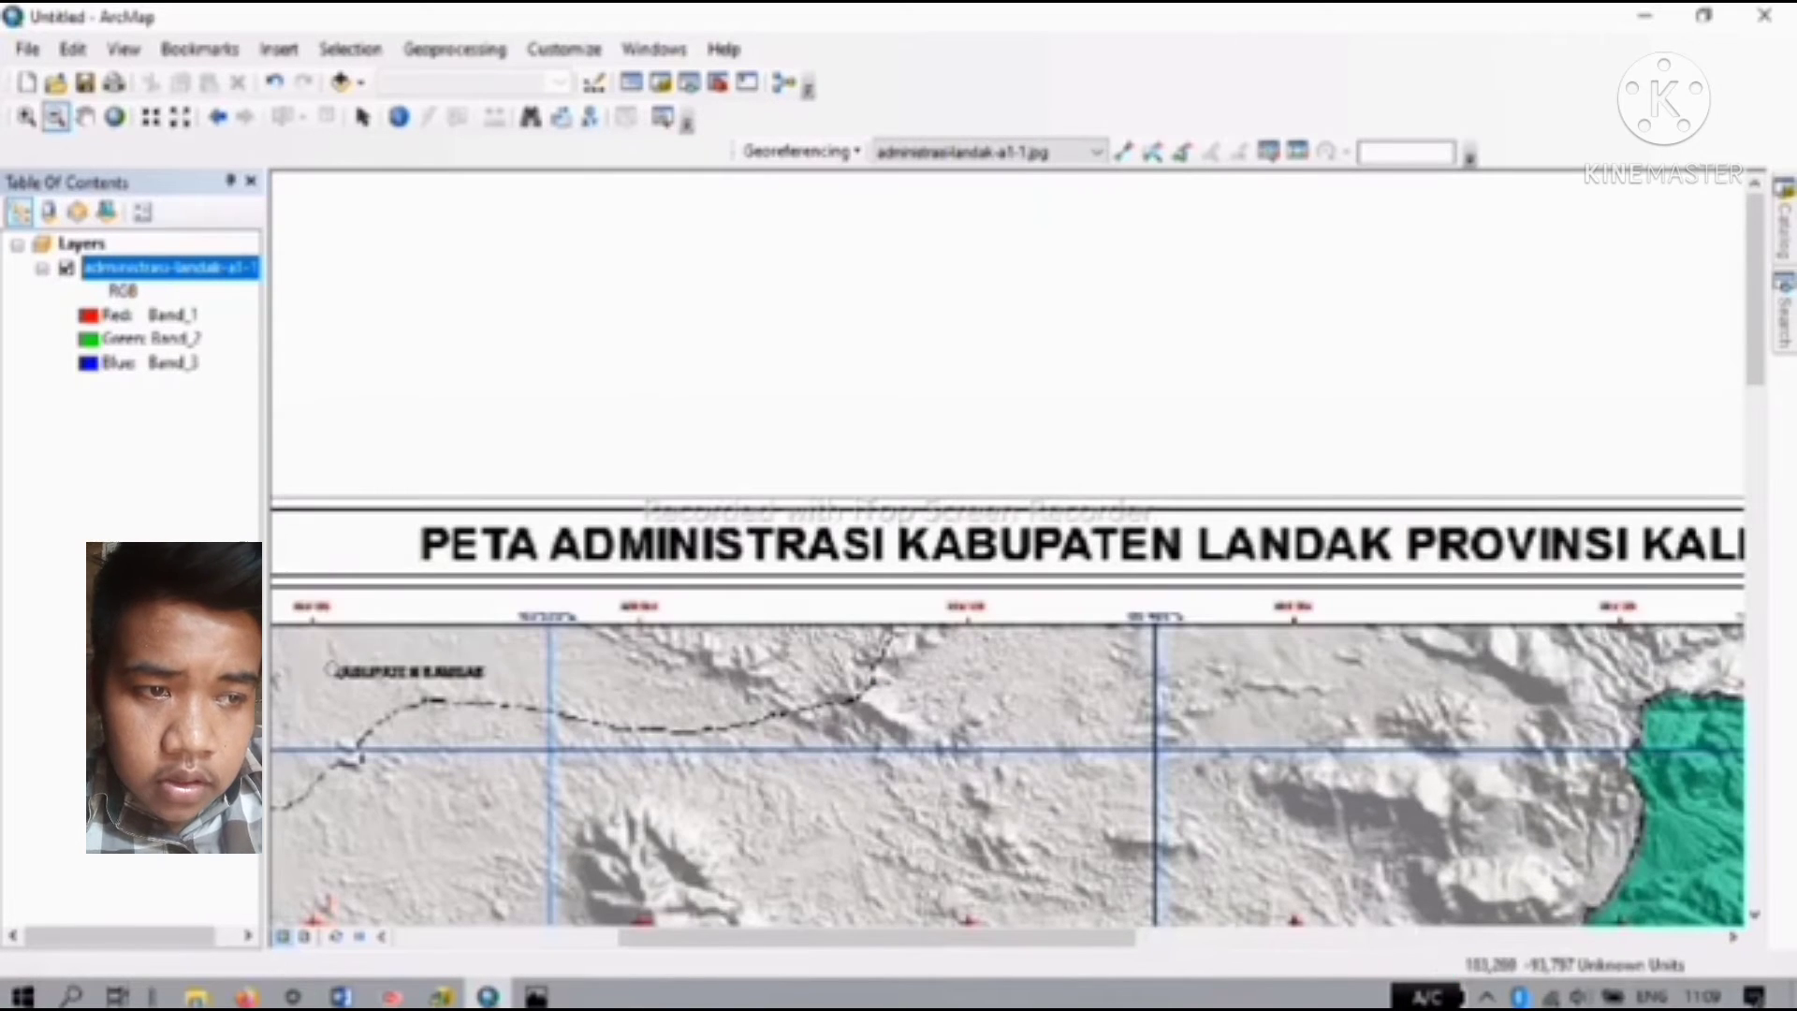
left_click(614, 640)
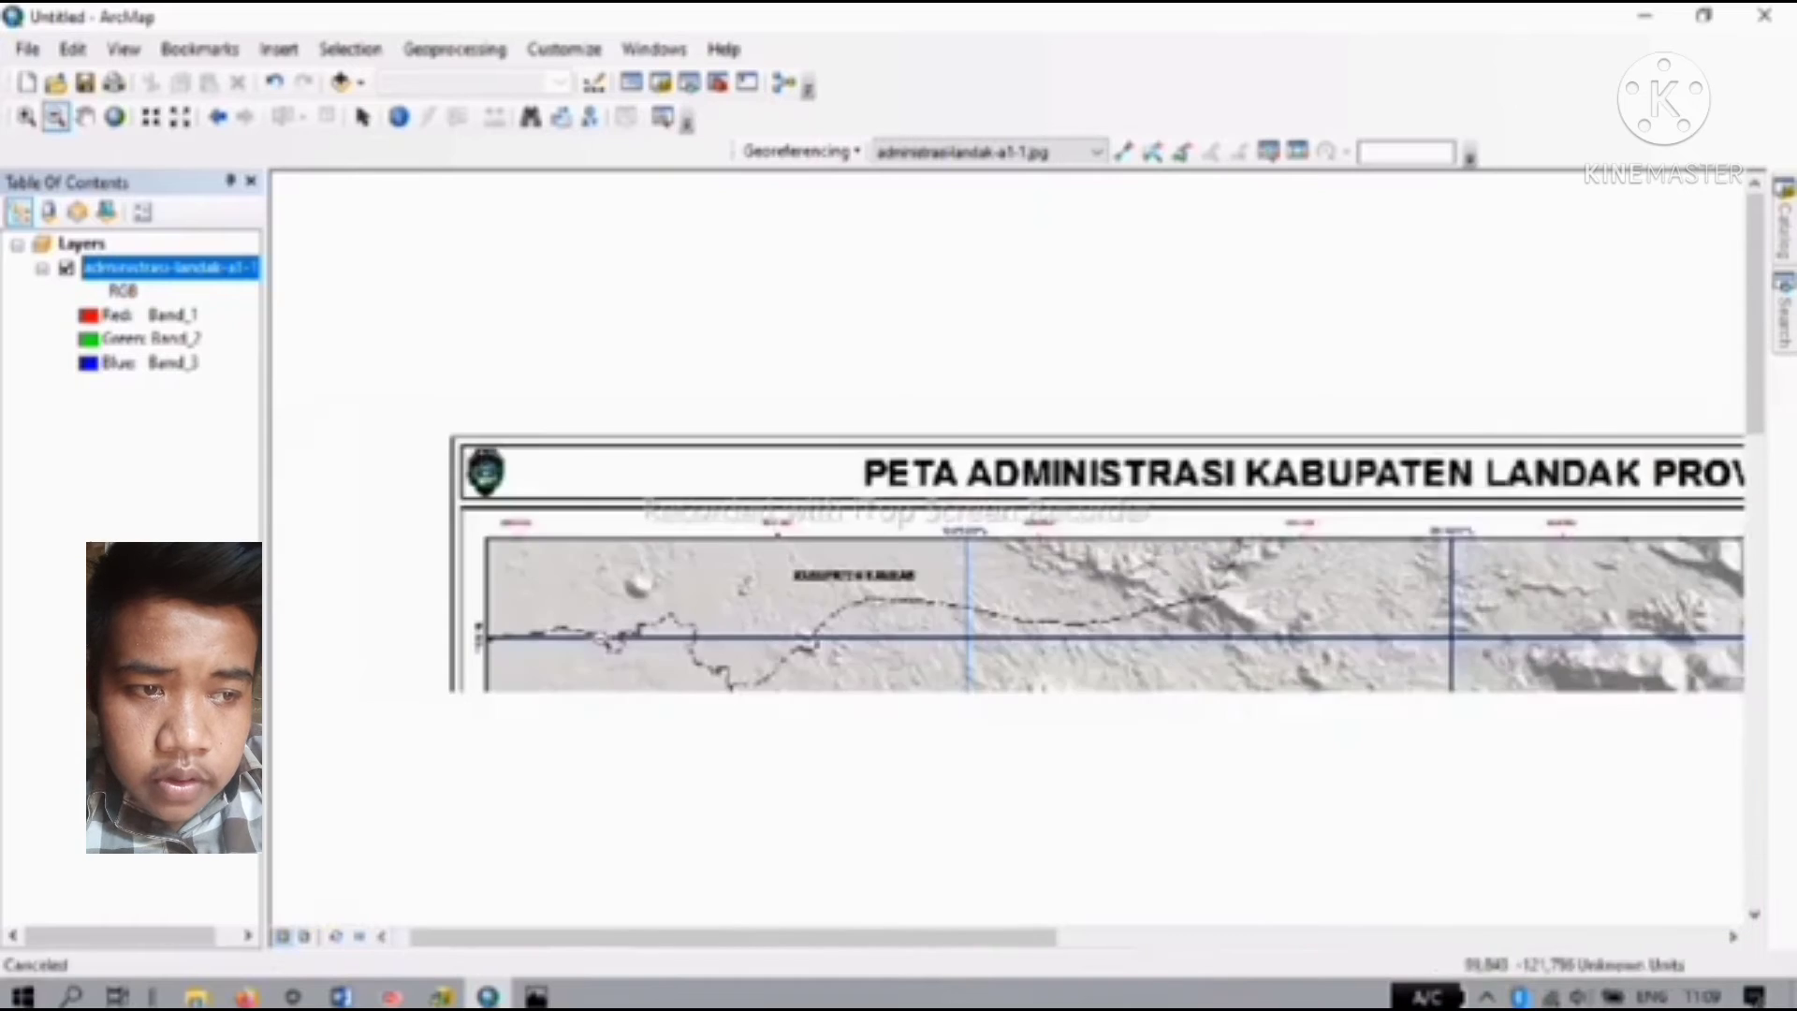
left_click(599, 639)
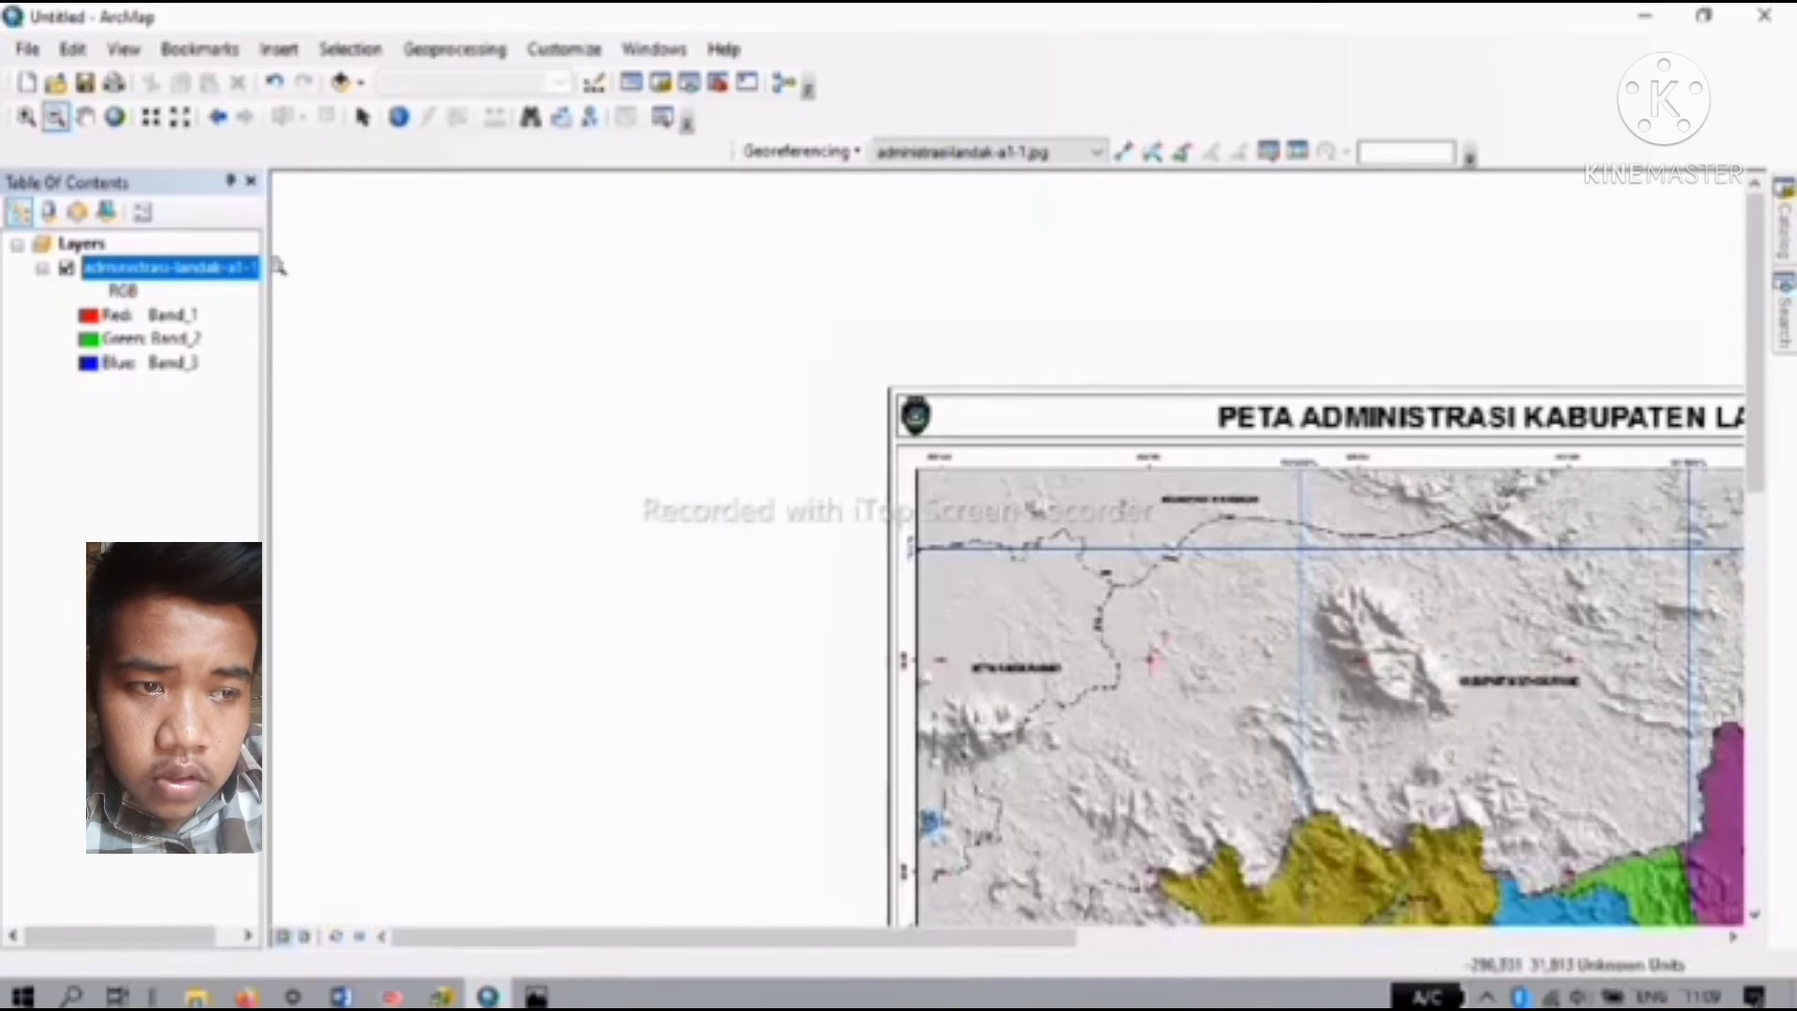
Step: Examine the map image from the northwest across the colored districts to the southeast corner for another red grid cross
left_click(85, 117)
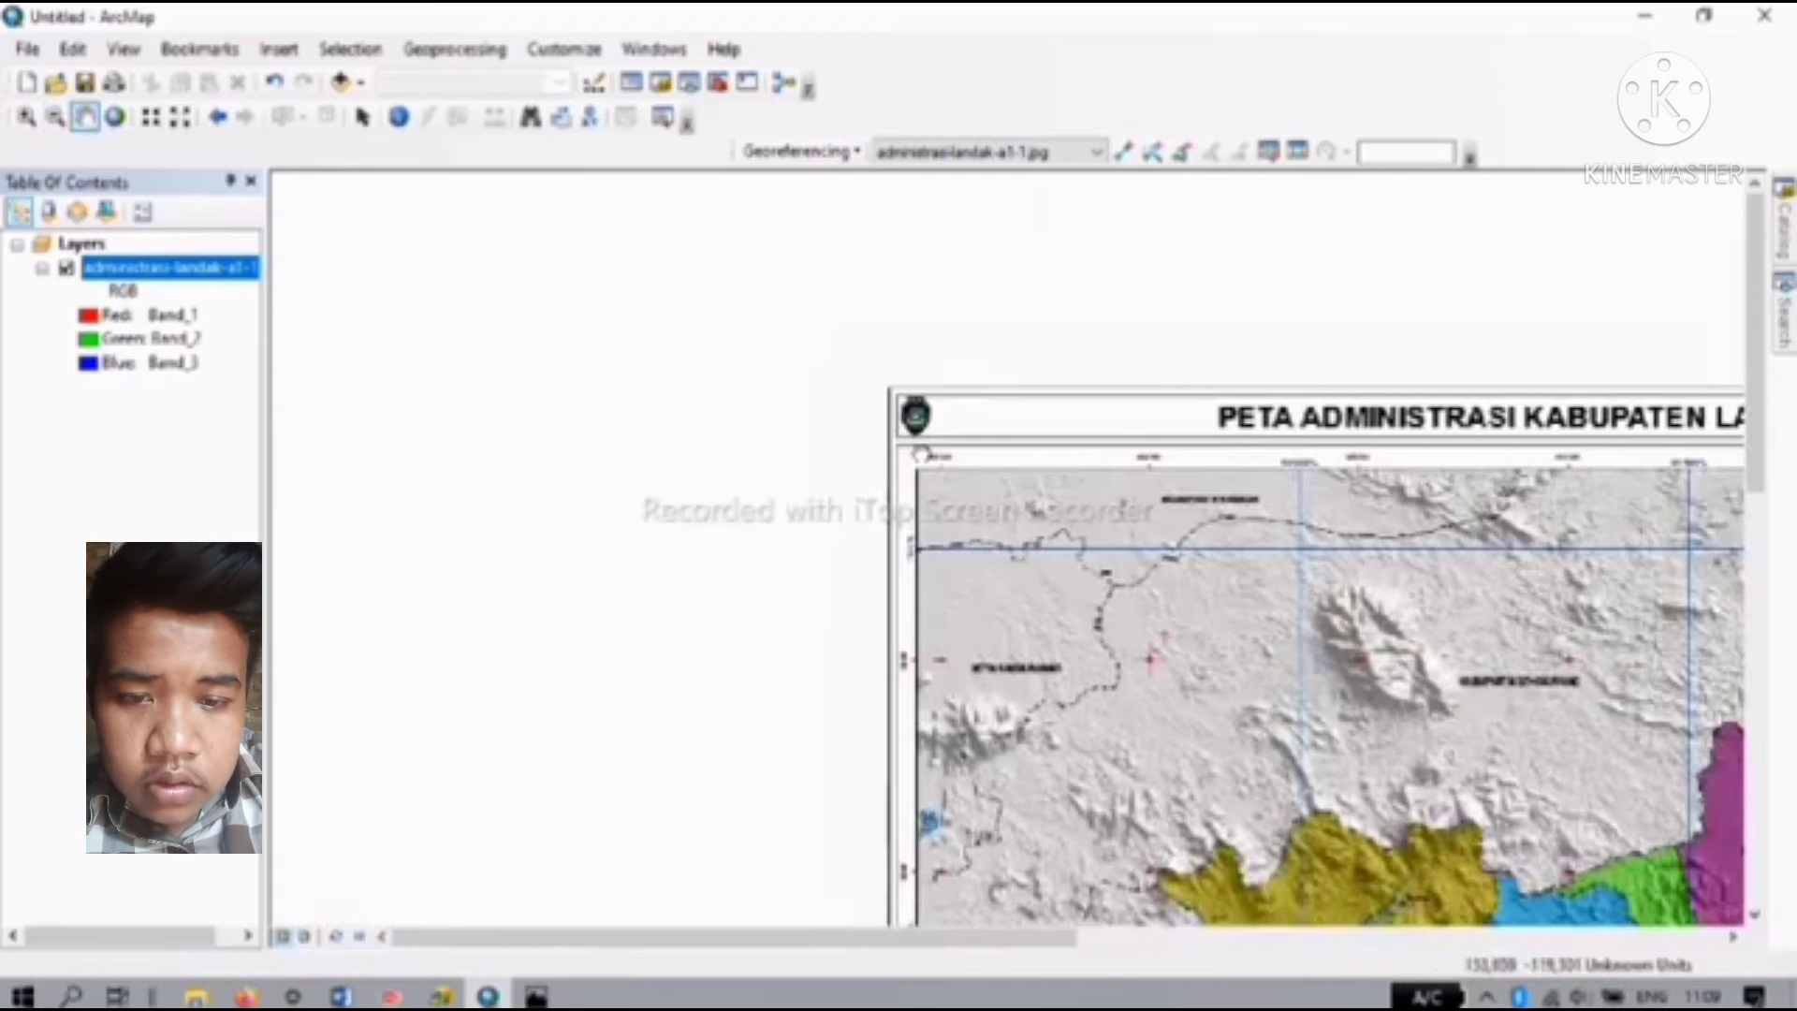
left_click_drag(922, 454, 463, 222)
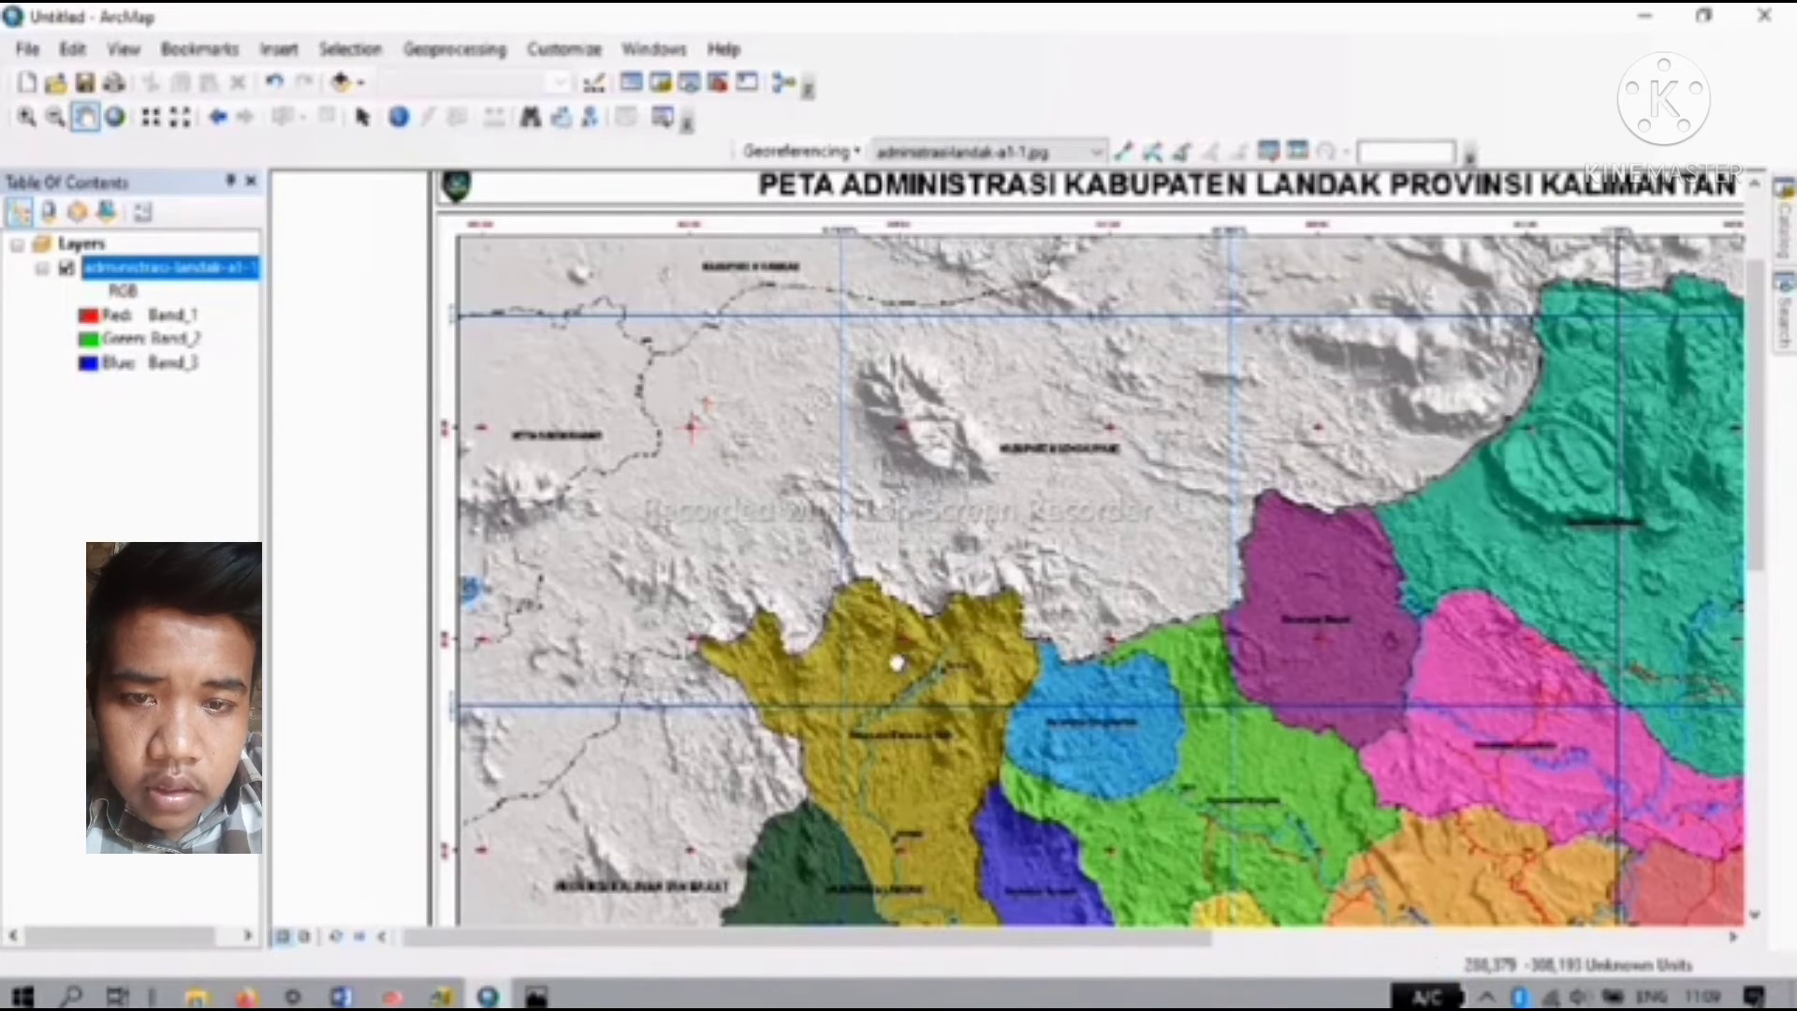
left_click_drag(636, 489, 318, 283)
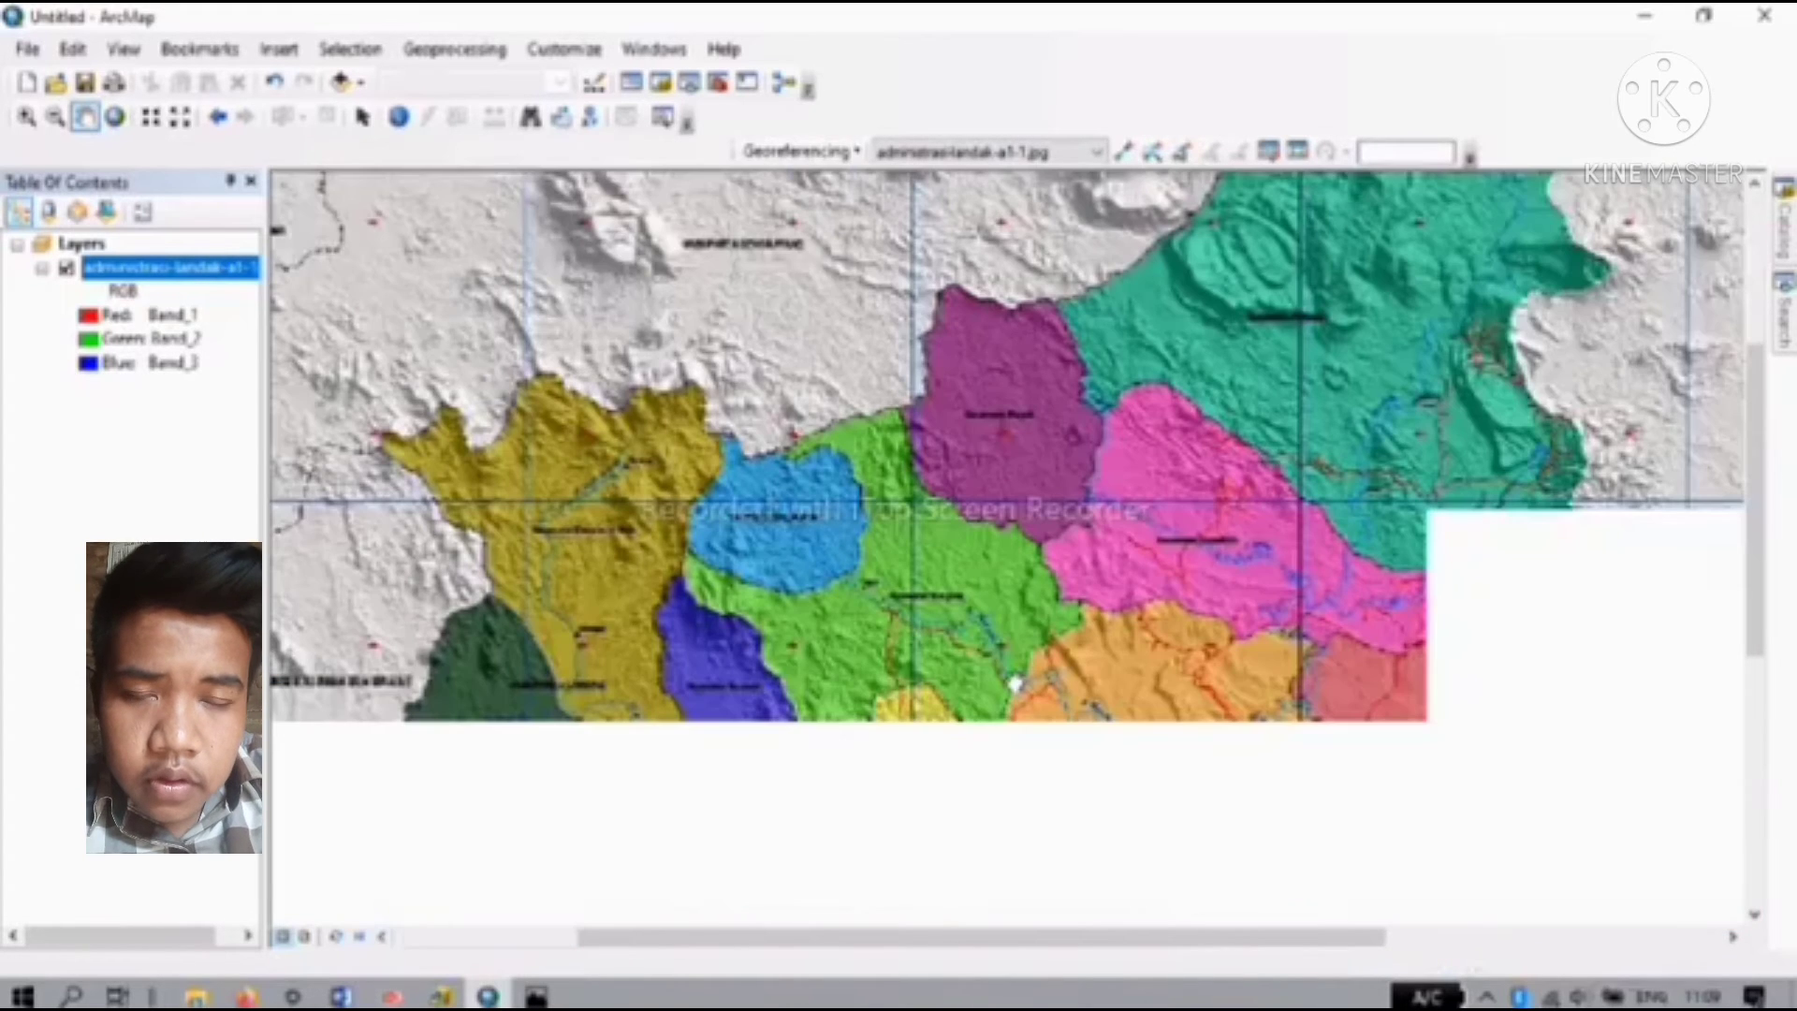
left_click_drag(1276, 638, 890, 494)
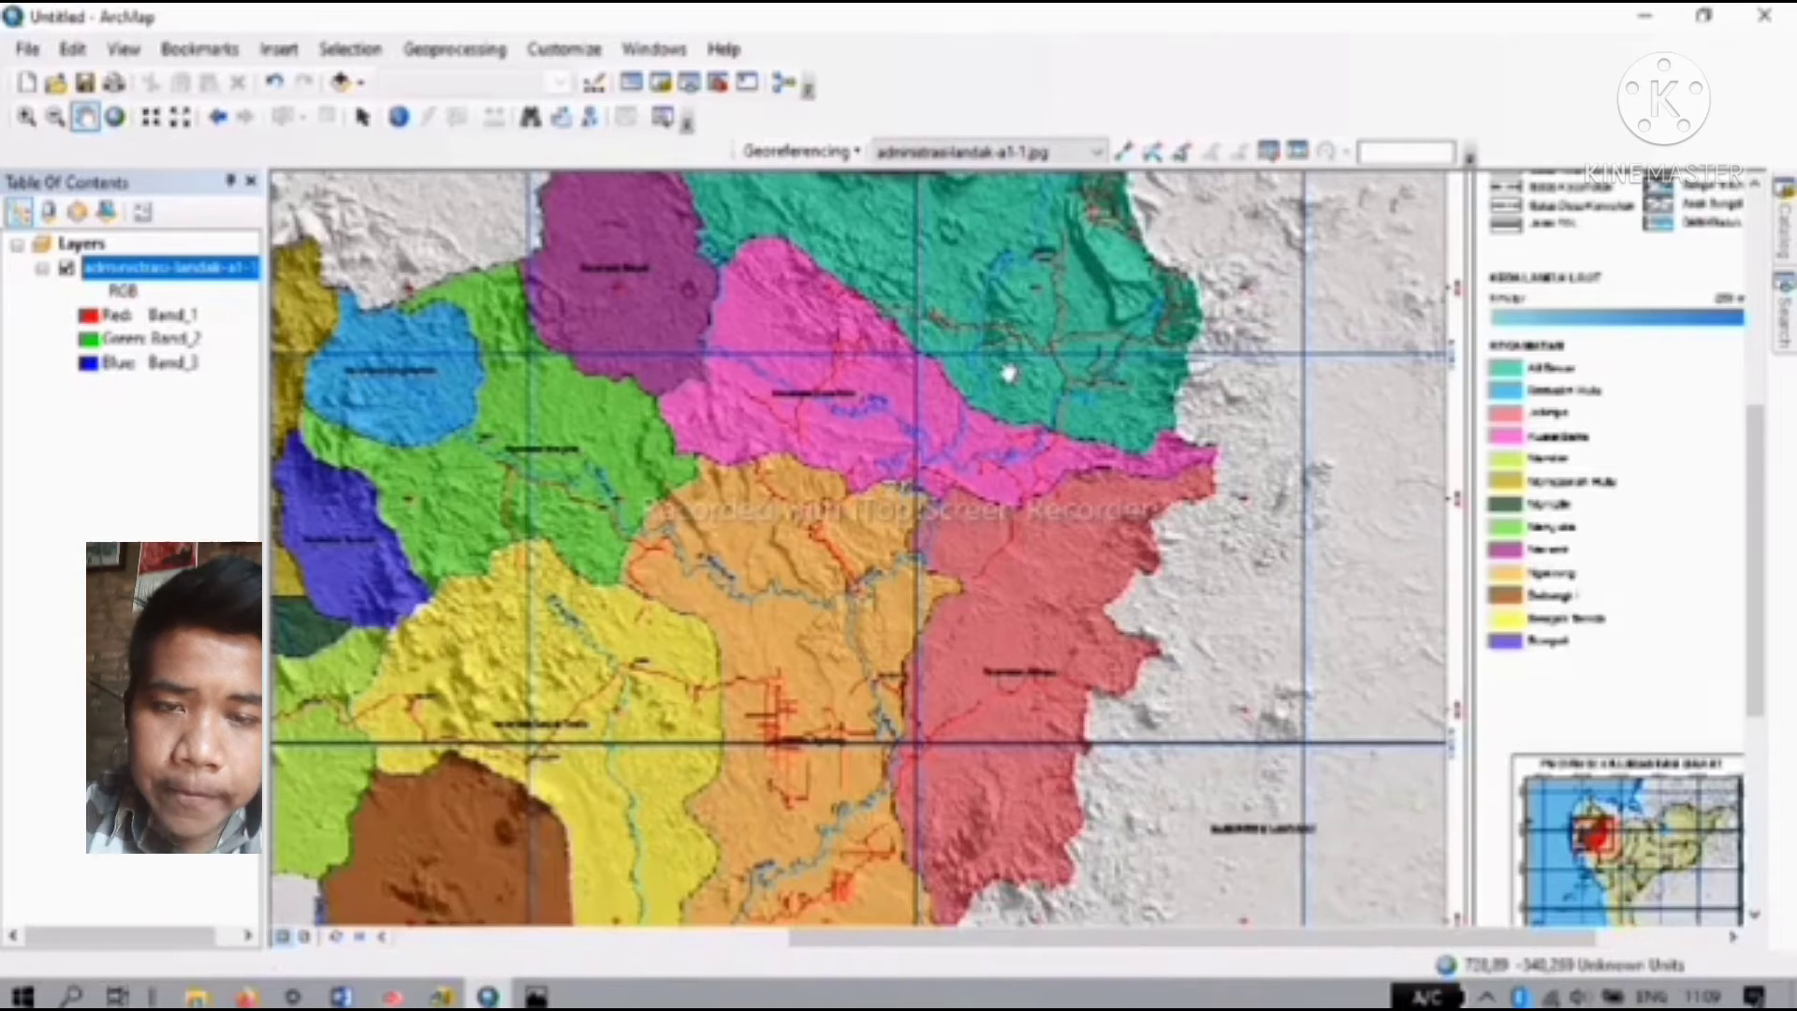
left_click_drag(1002, 374, 963, 702)
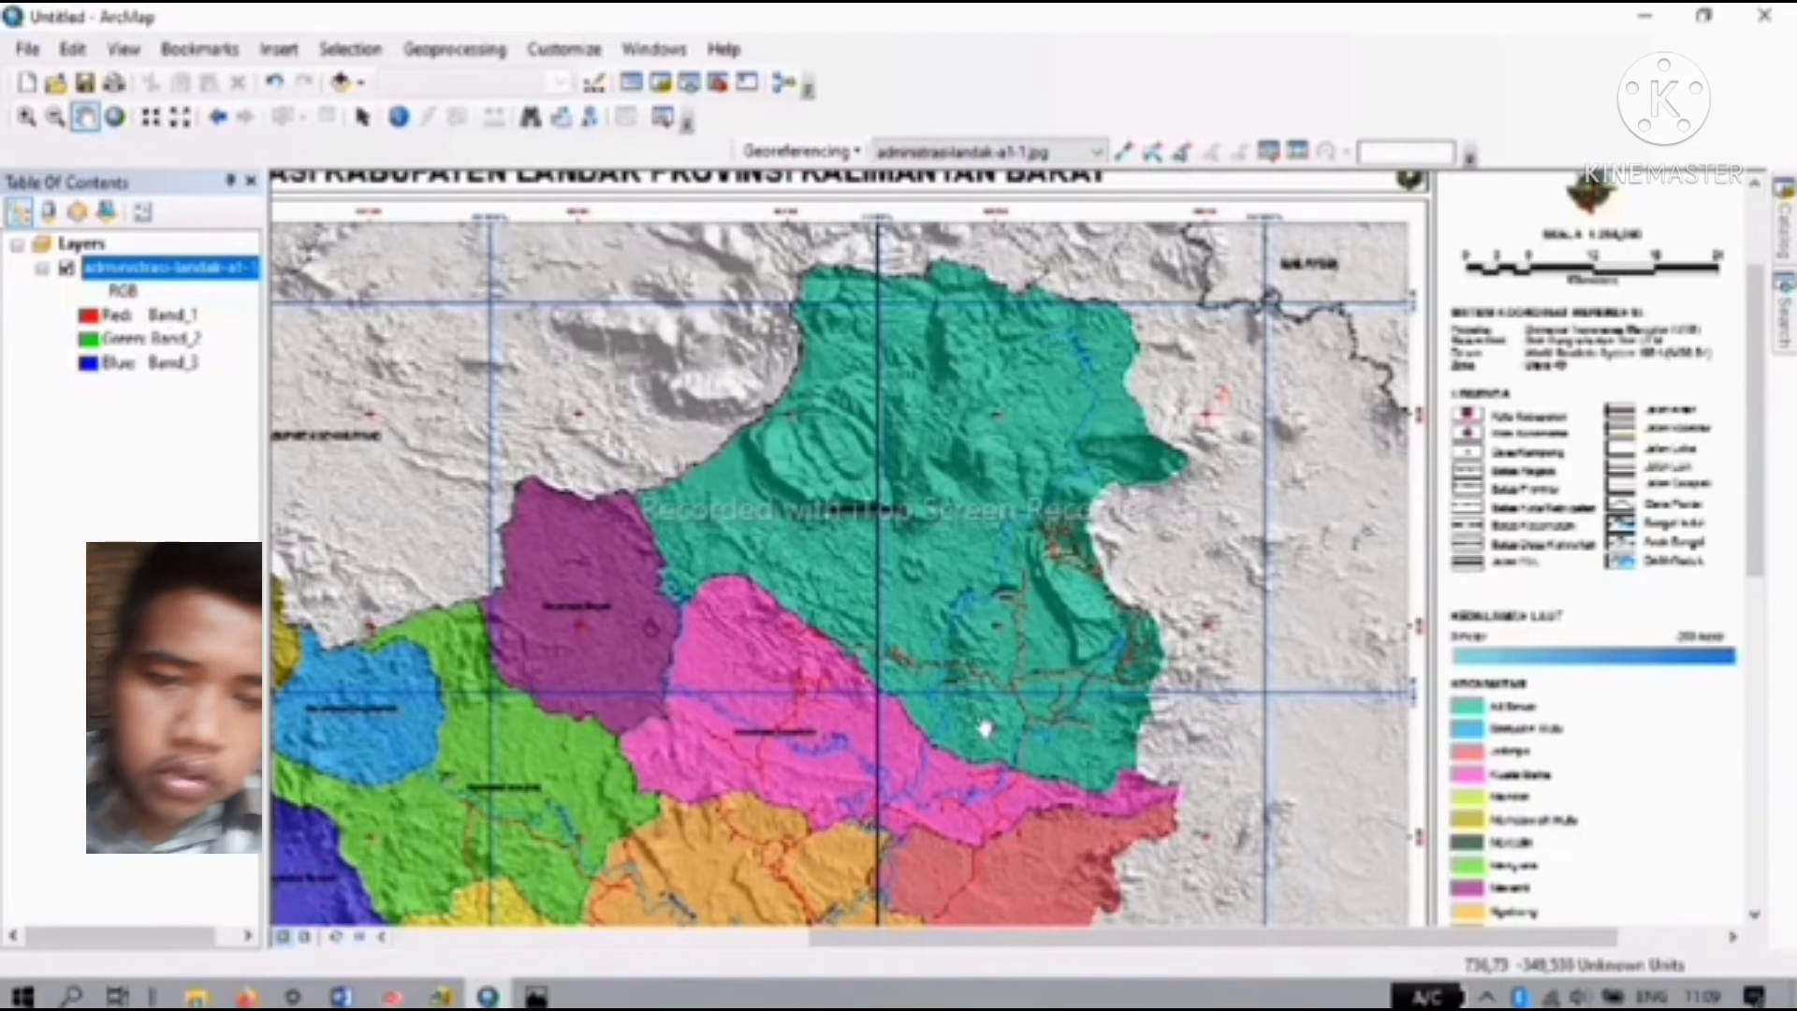
scroll(990, 754, "down", 5)
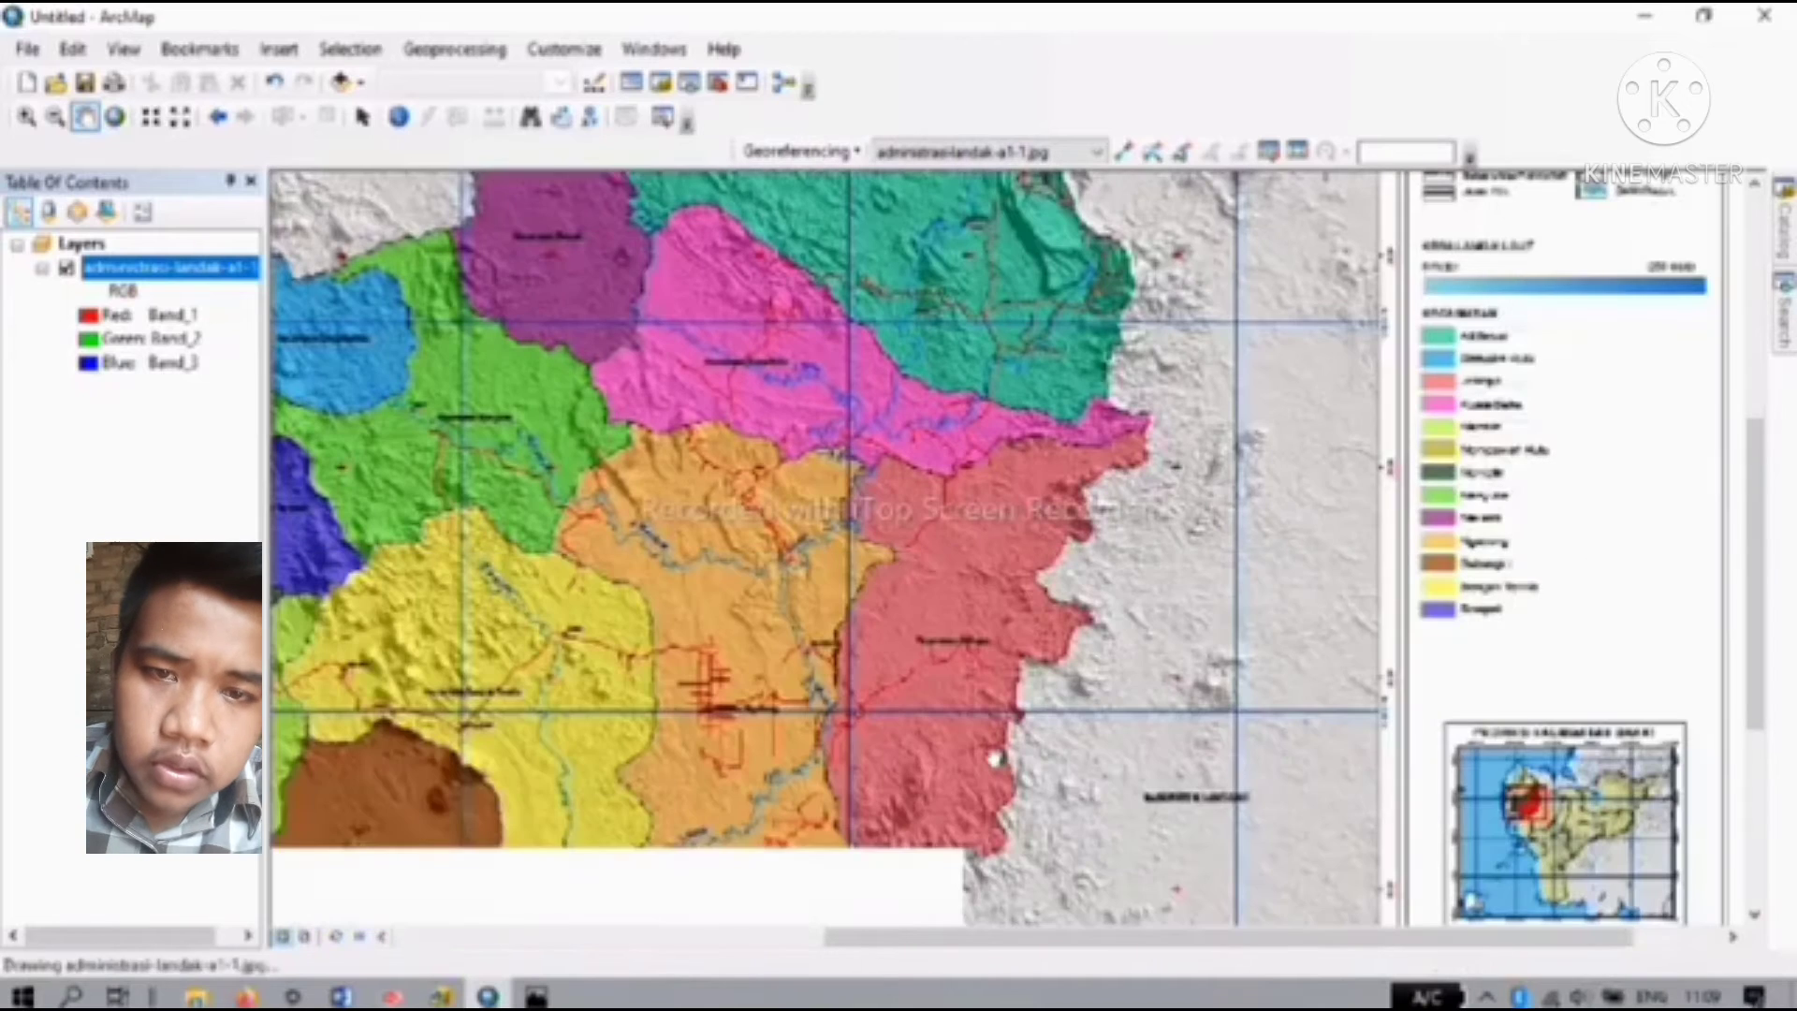
scroll(824, 548, "down", 4)
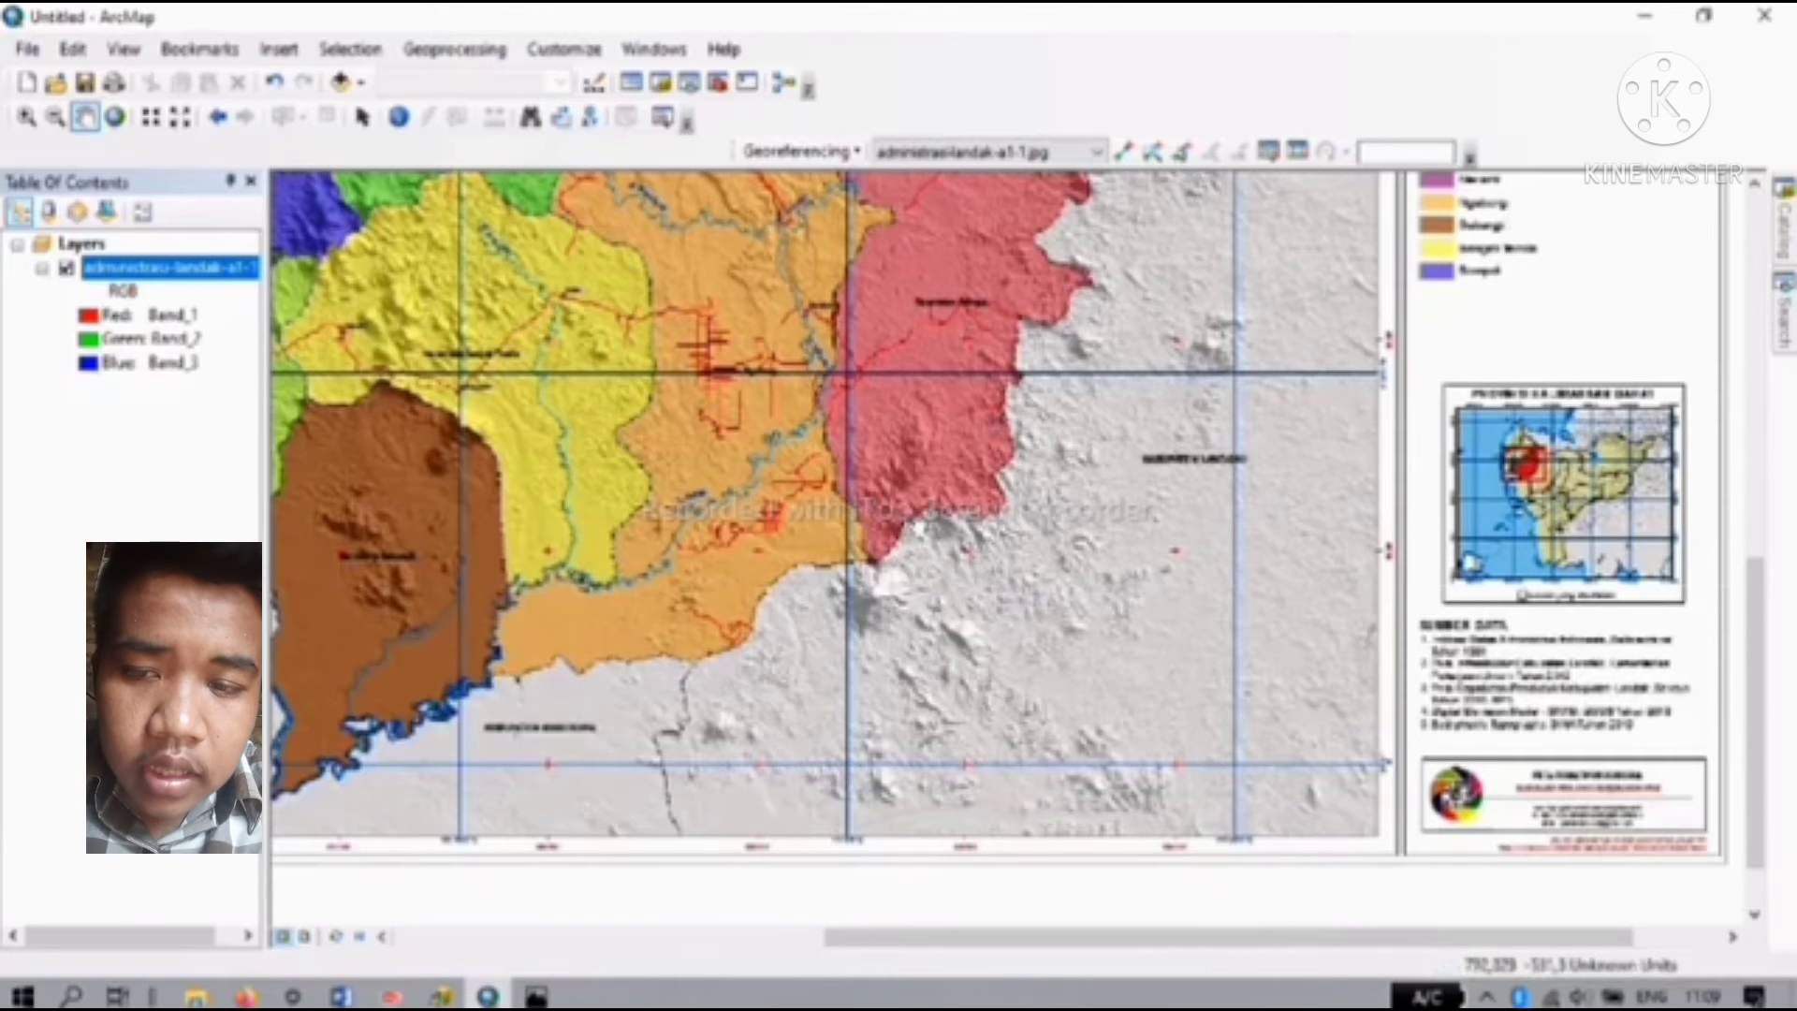
left_click_drag(1050, 667, 913, 610)
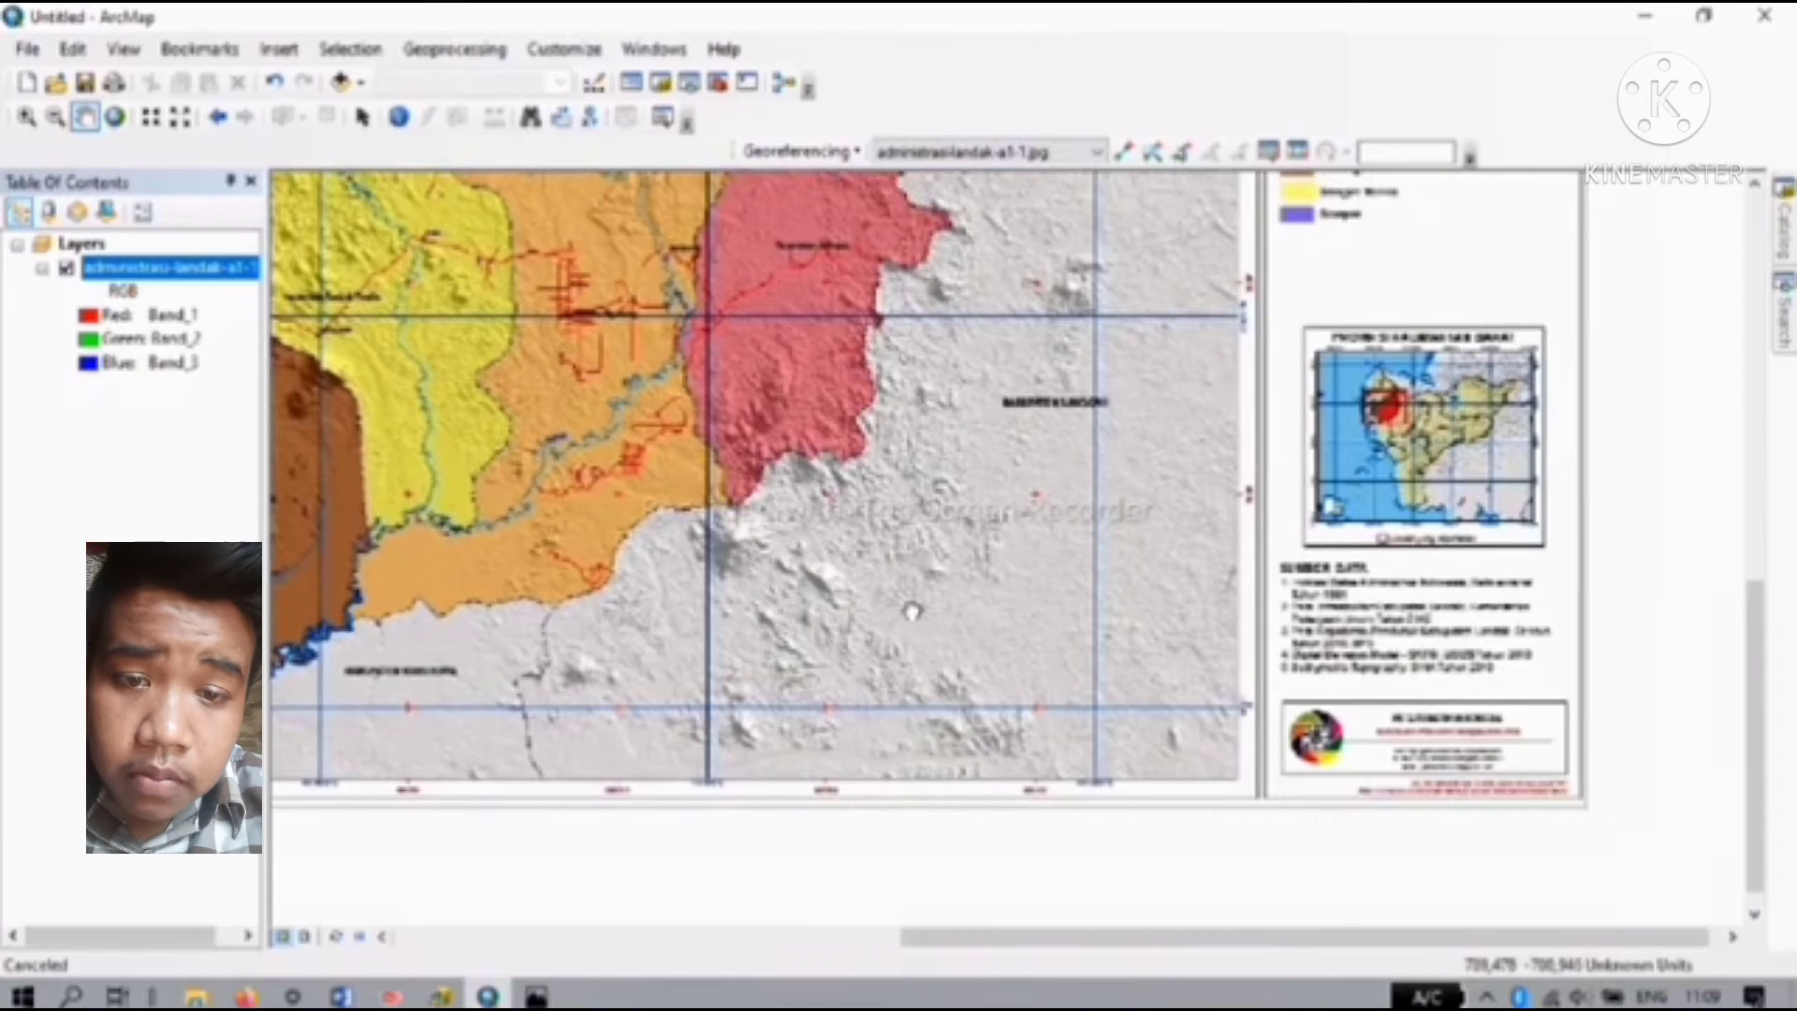
Step: Close in on the red grid cross south of the KABUPATEN SANGGAU label, just west of the easternmost blue grid line
scroll(913, 613, "up", 1)
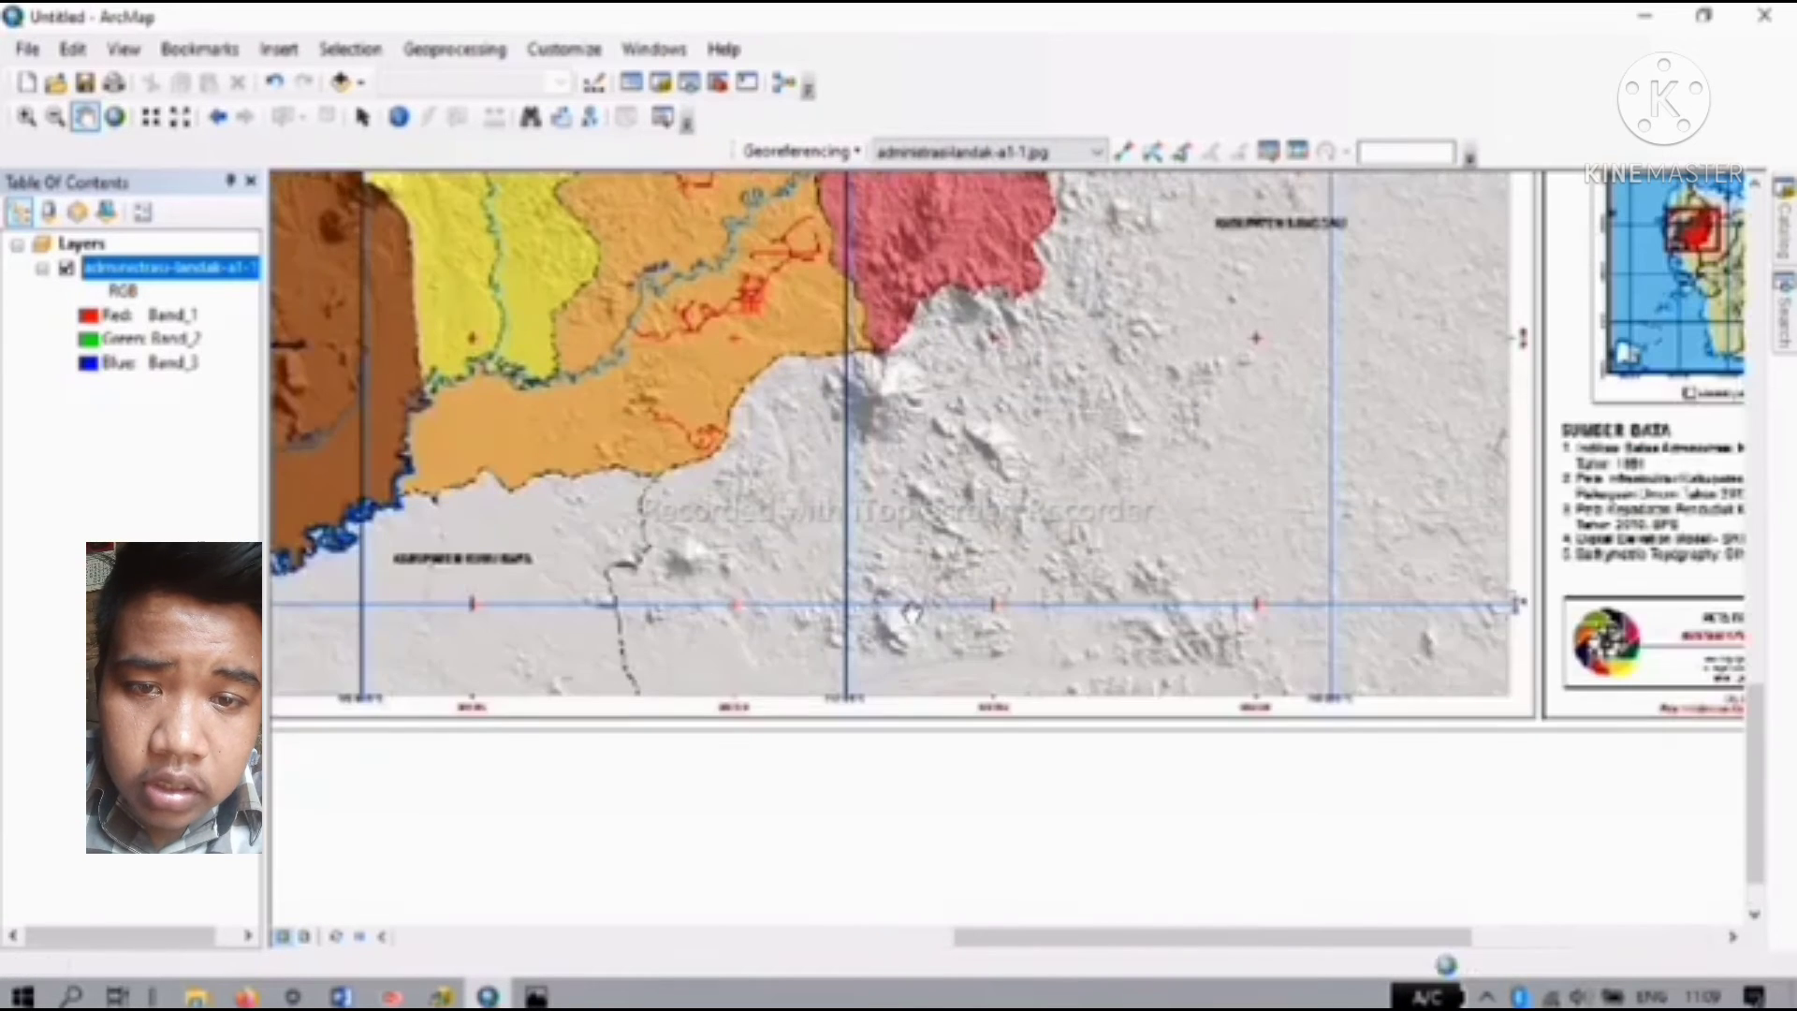
scroll(912, 613, "up", 1)
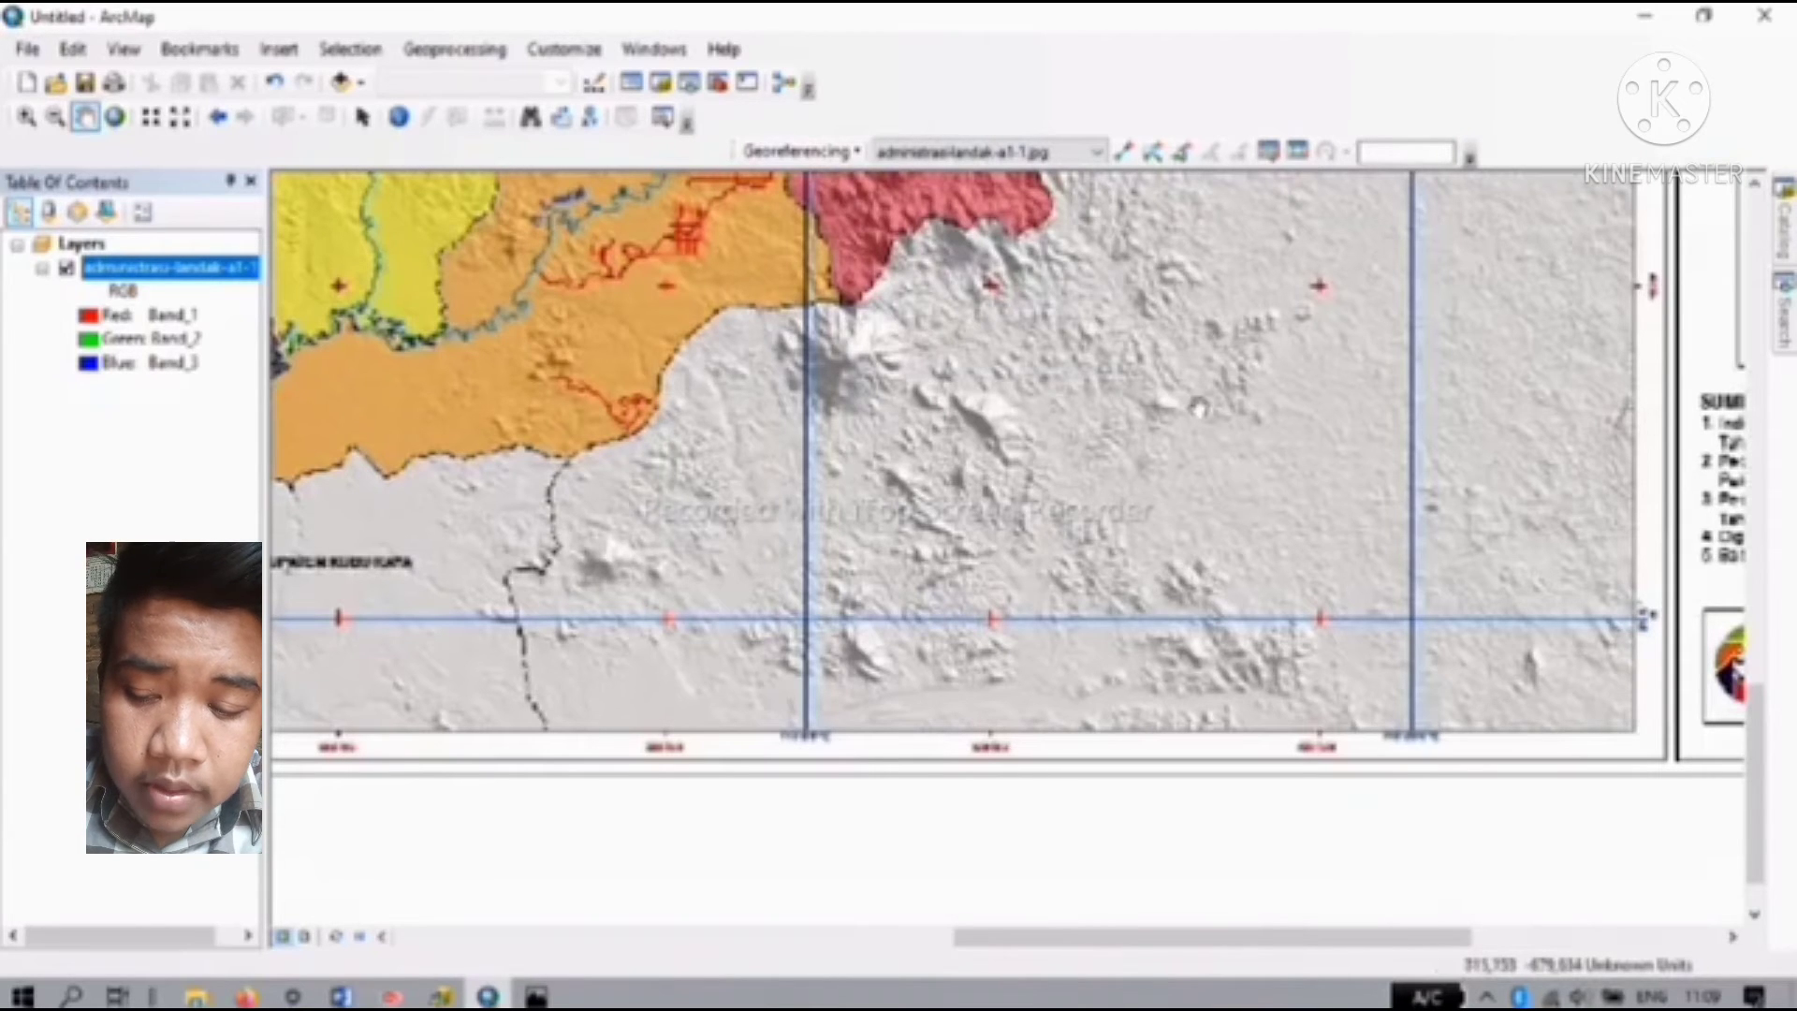
left_click_drag(1198, 407, 1131, 554)
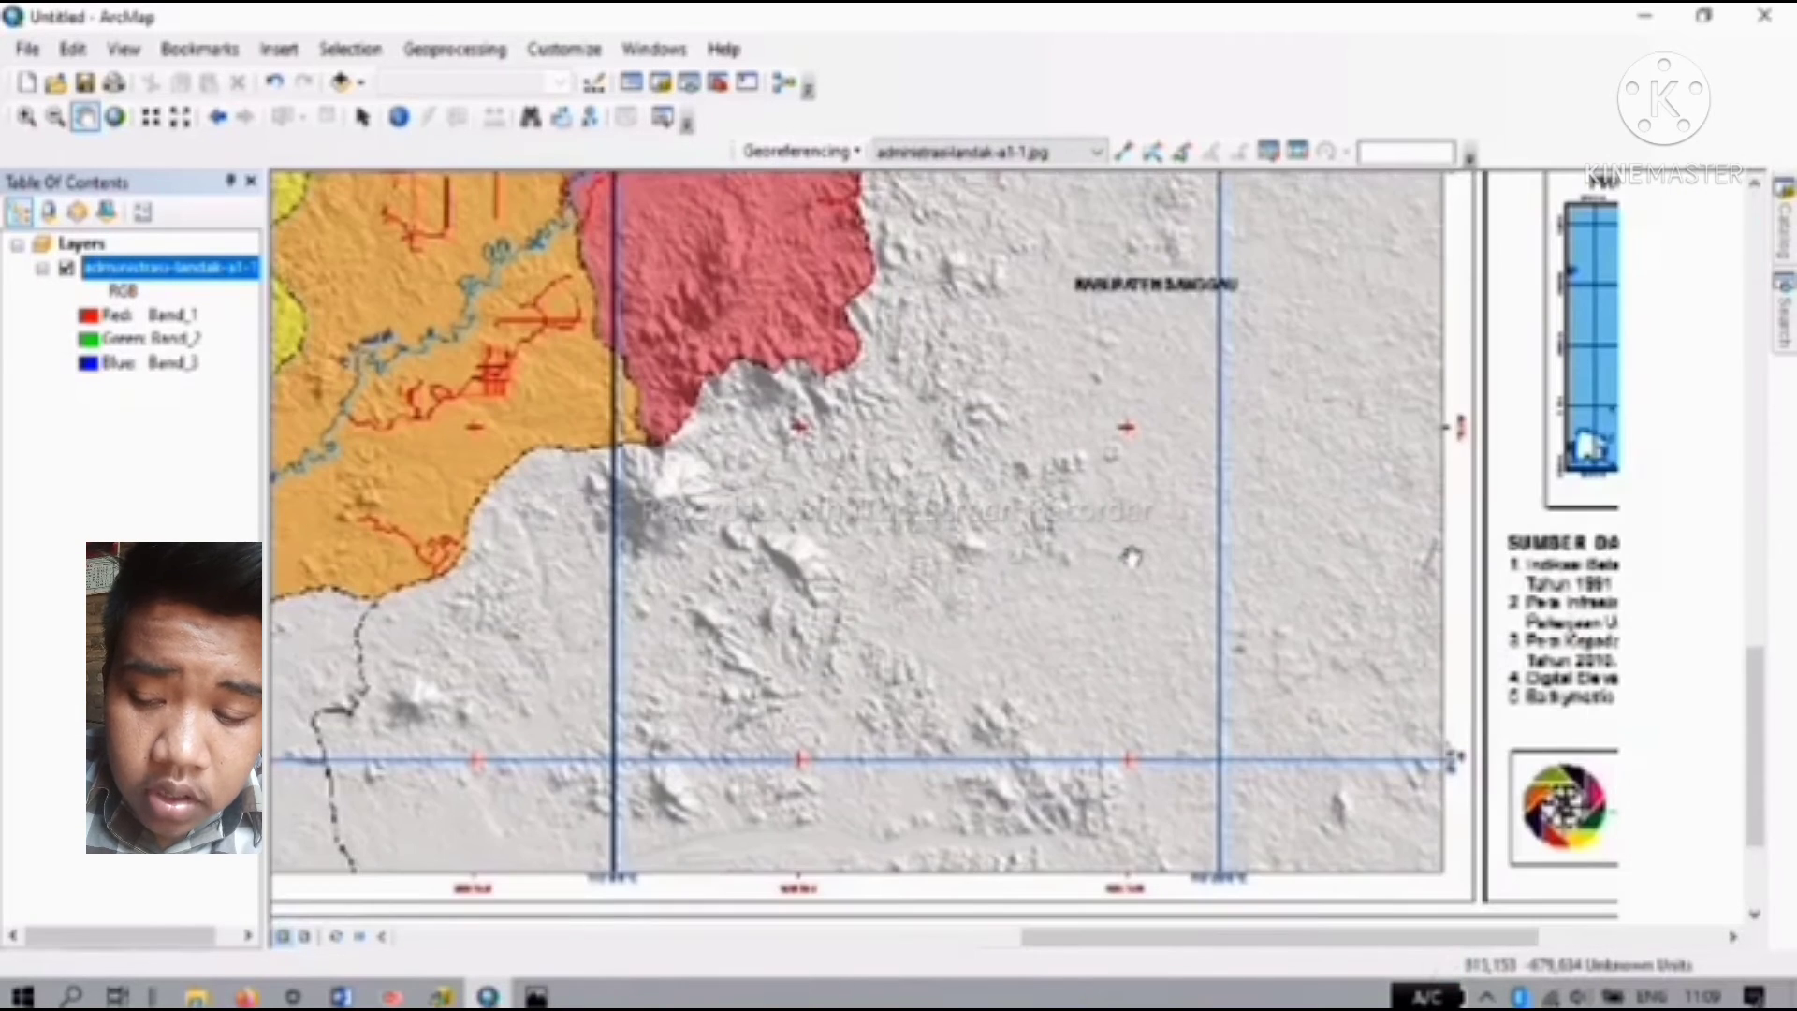
scroll(1132, 557, "down", 2)
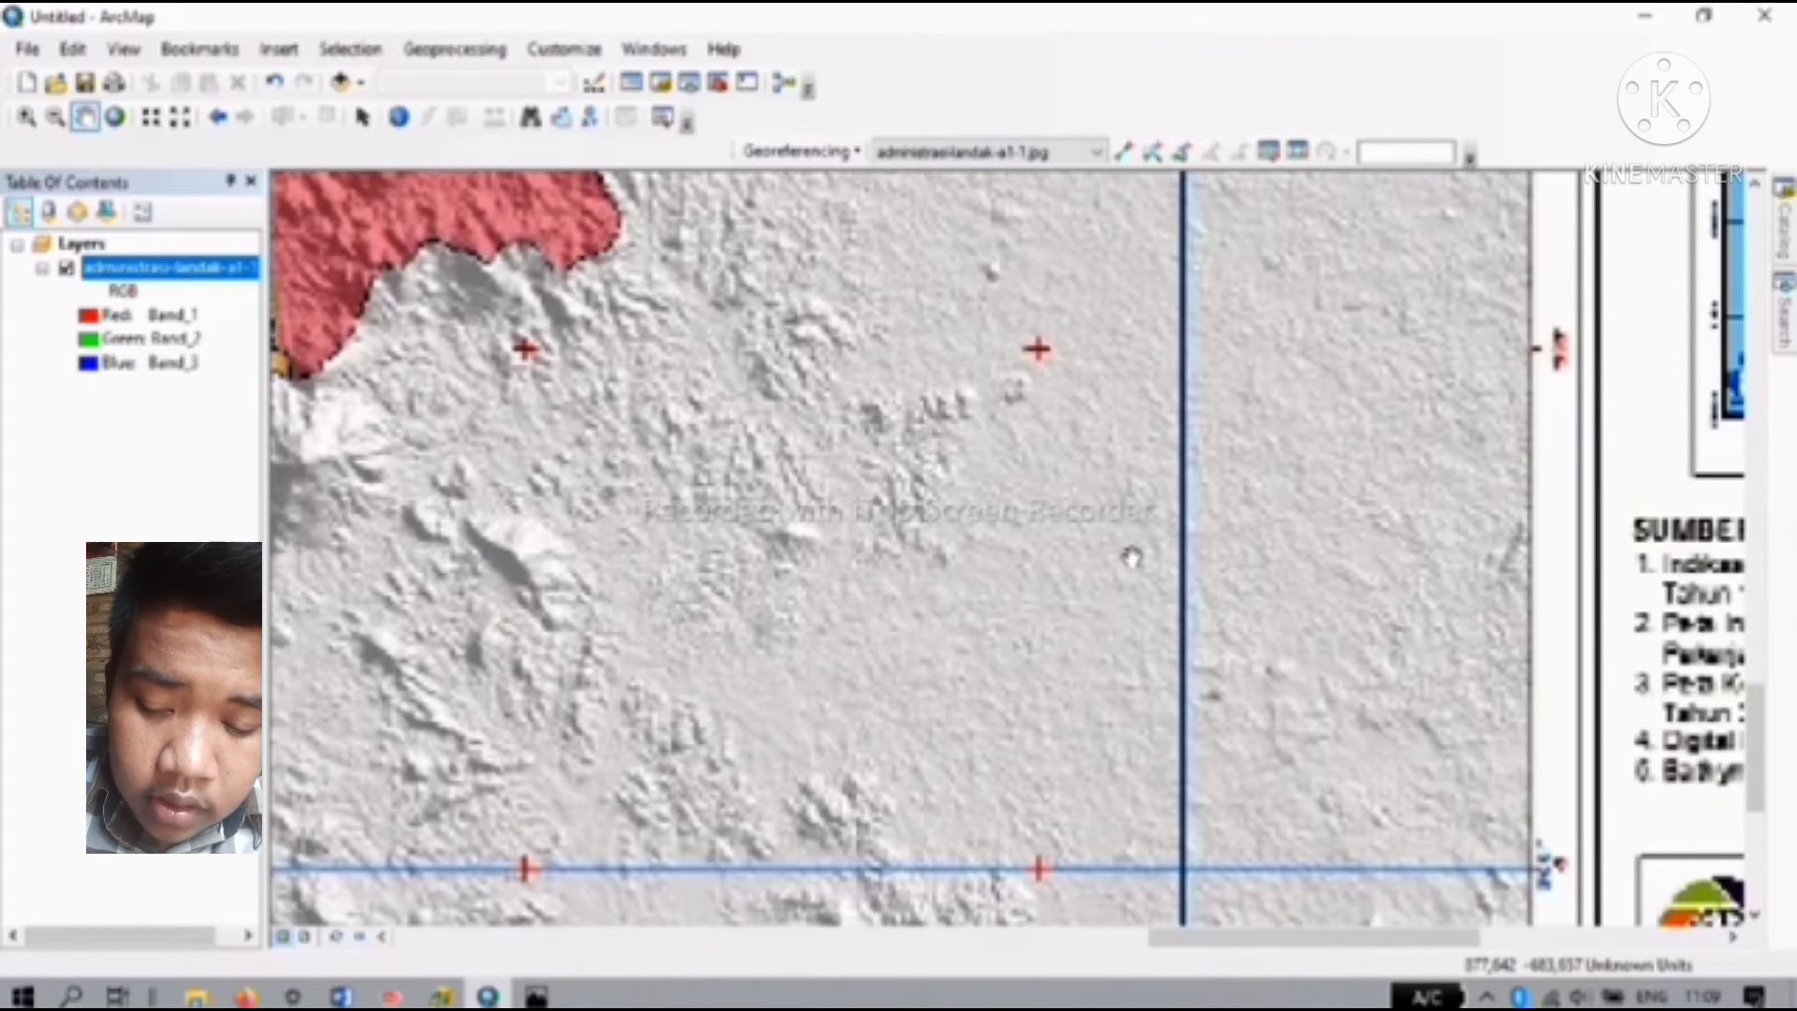
key("Right")
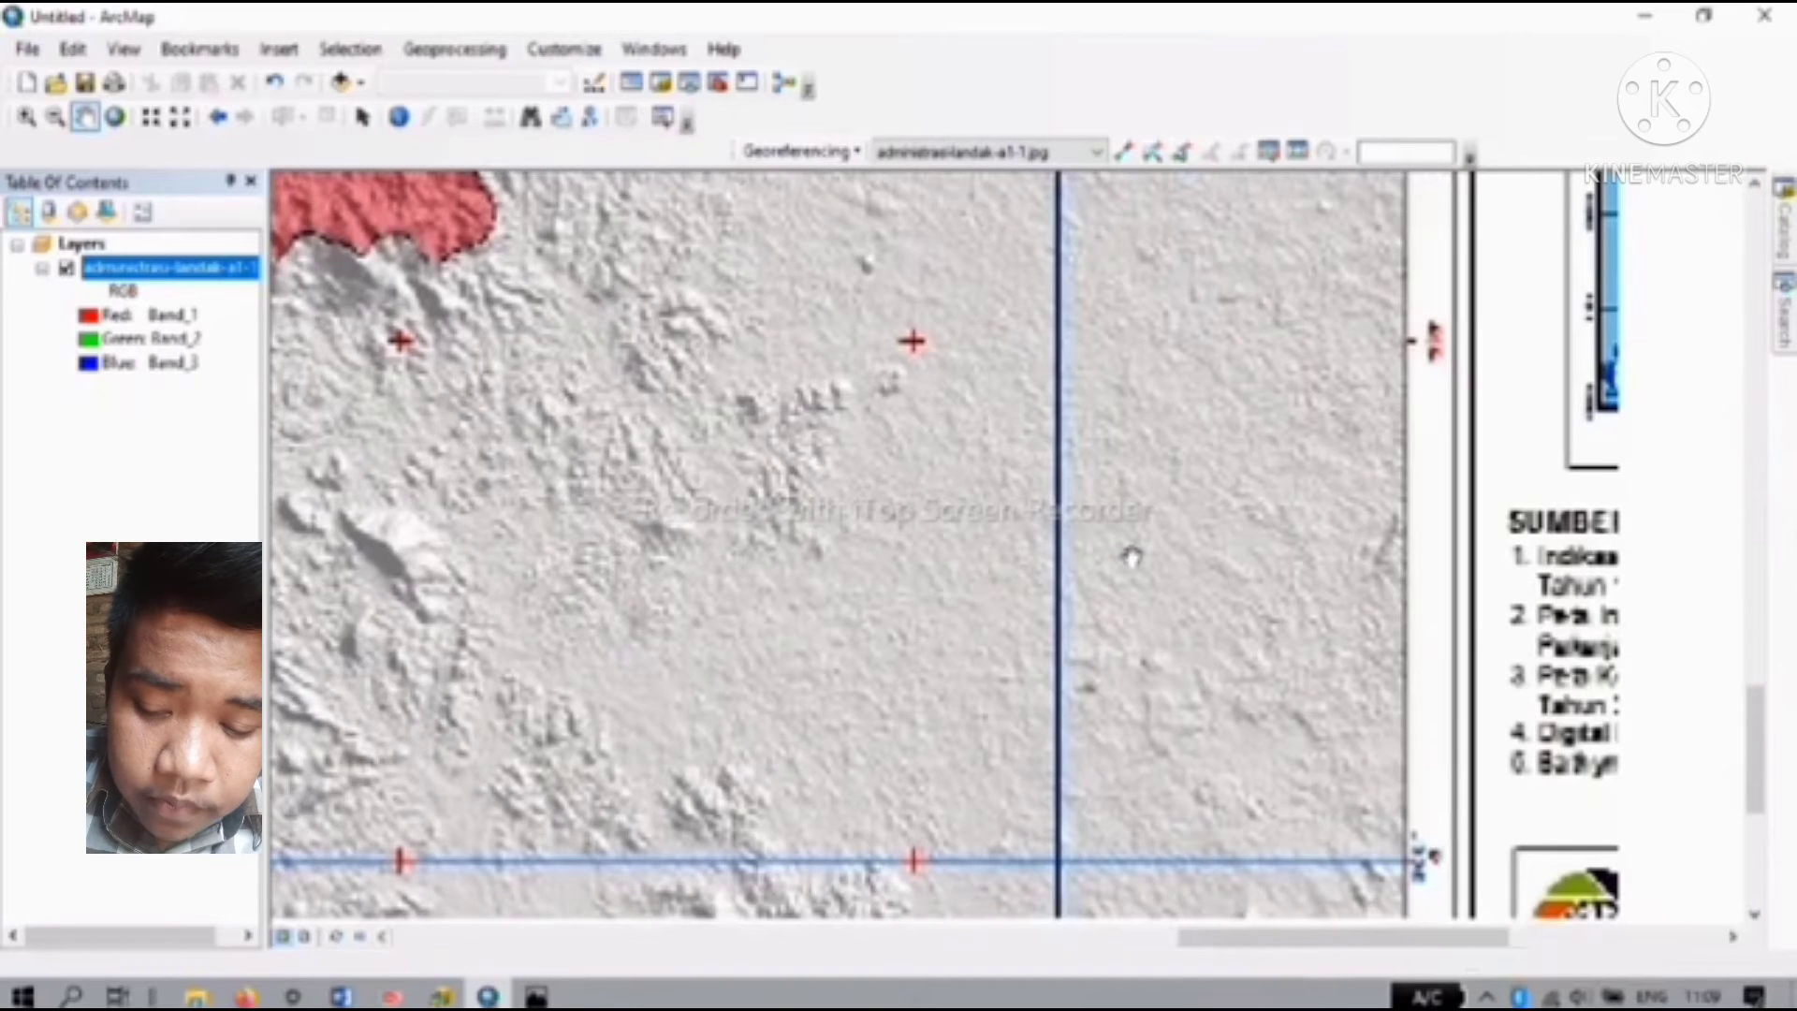
key("Right")
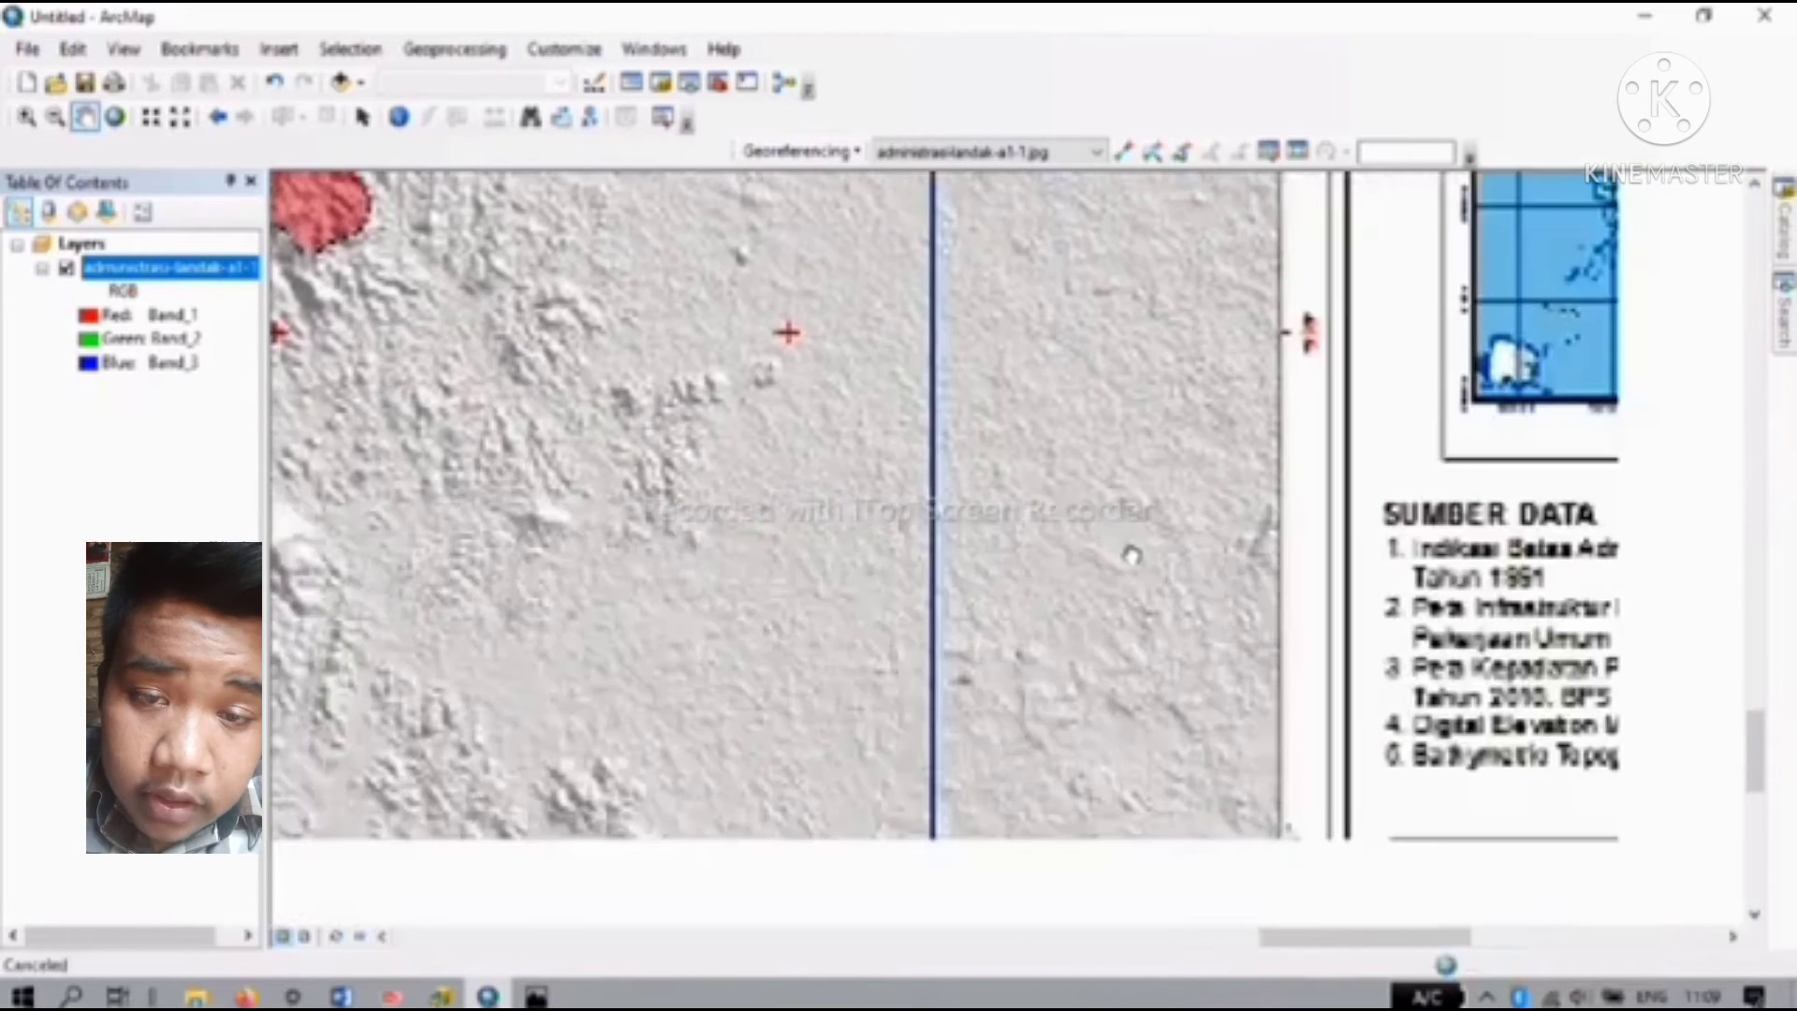
scroll(1133, 555, "up", 3)
left_click_drag(871, 438, 746, 430)
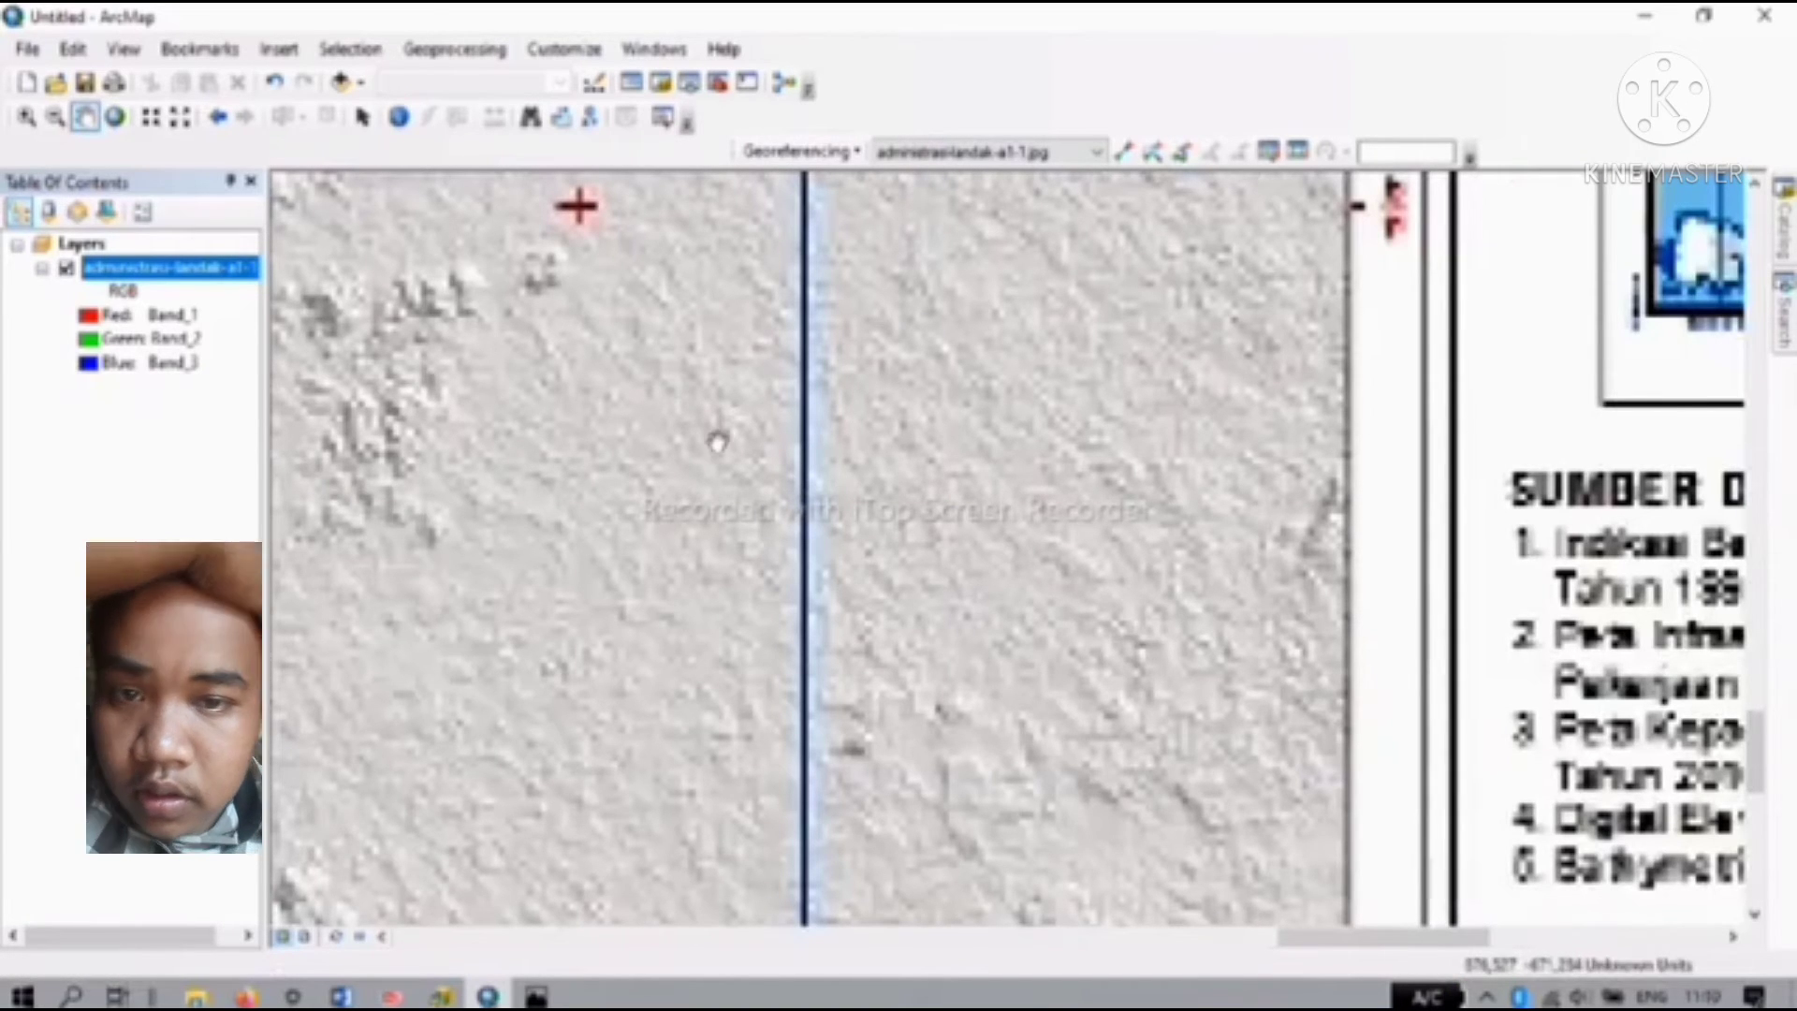
left_click_drag(703, 430, 867, 655)
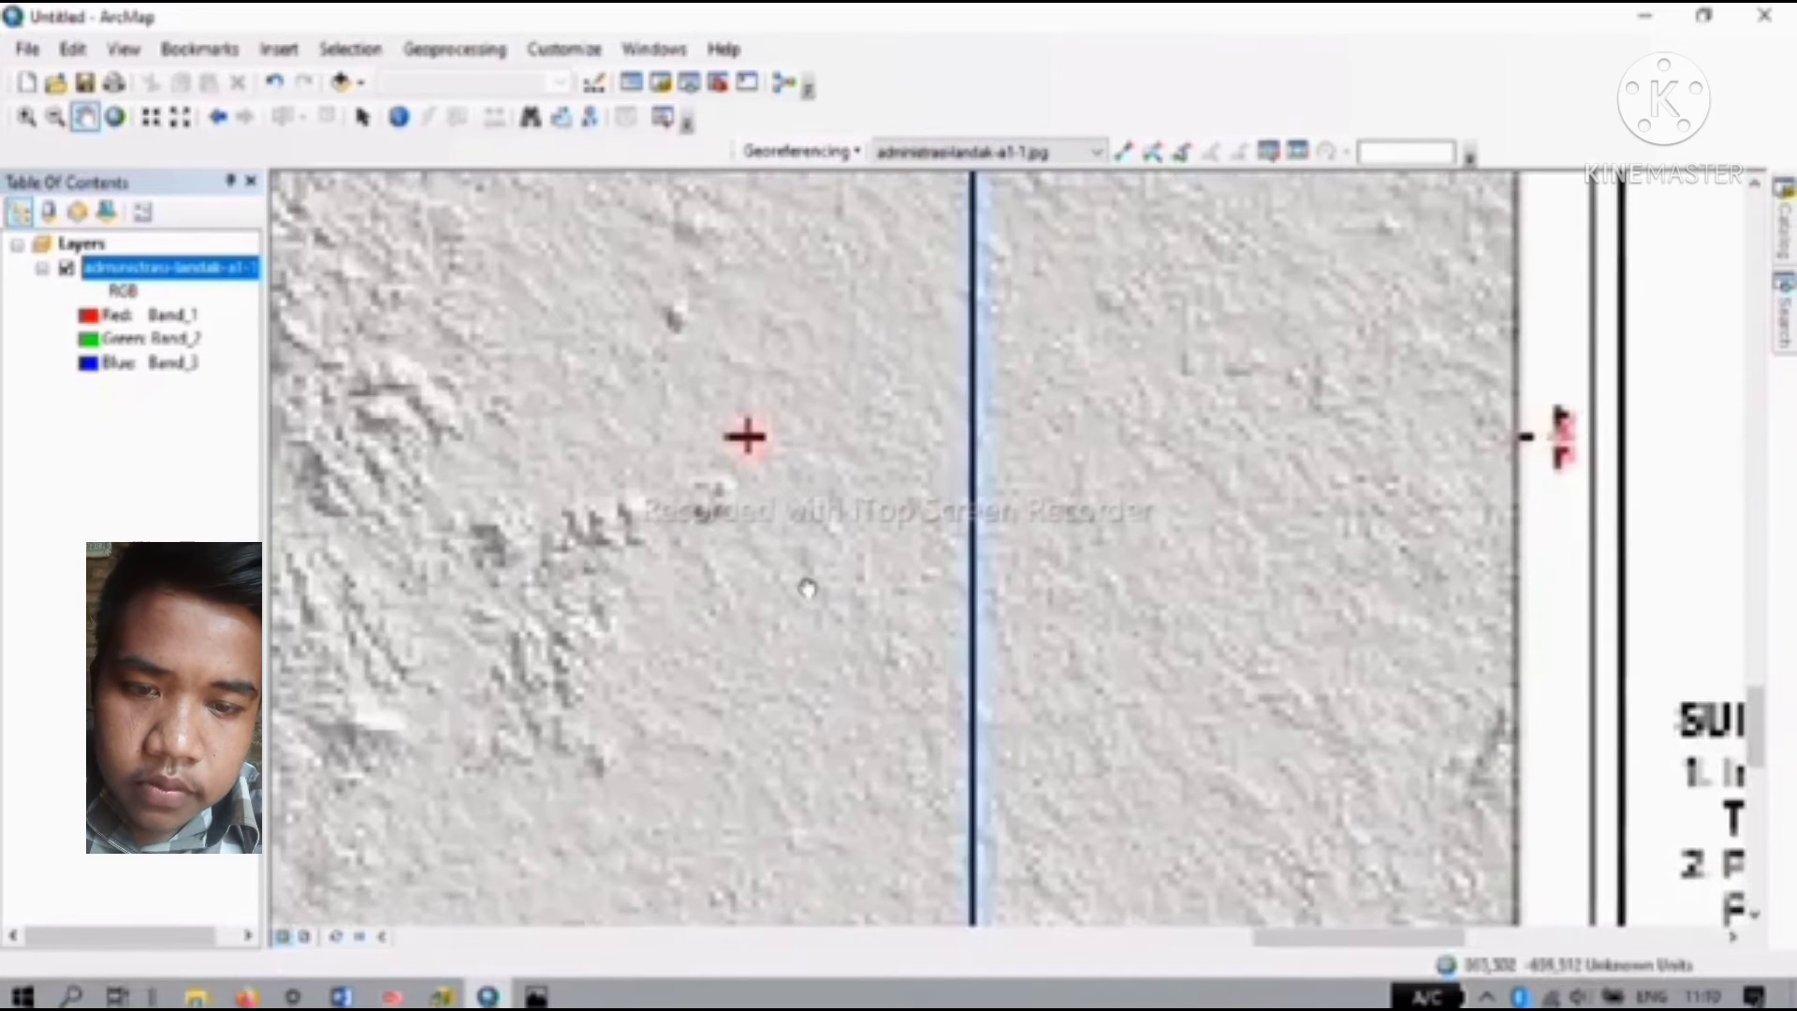
left_click_drag(609, 628, 808, 589)
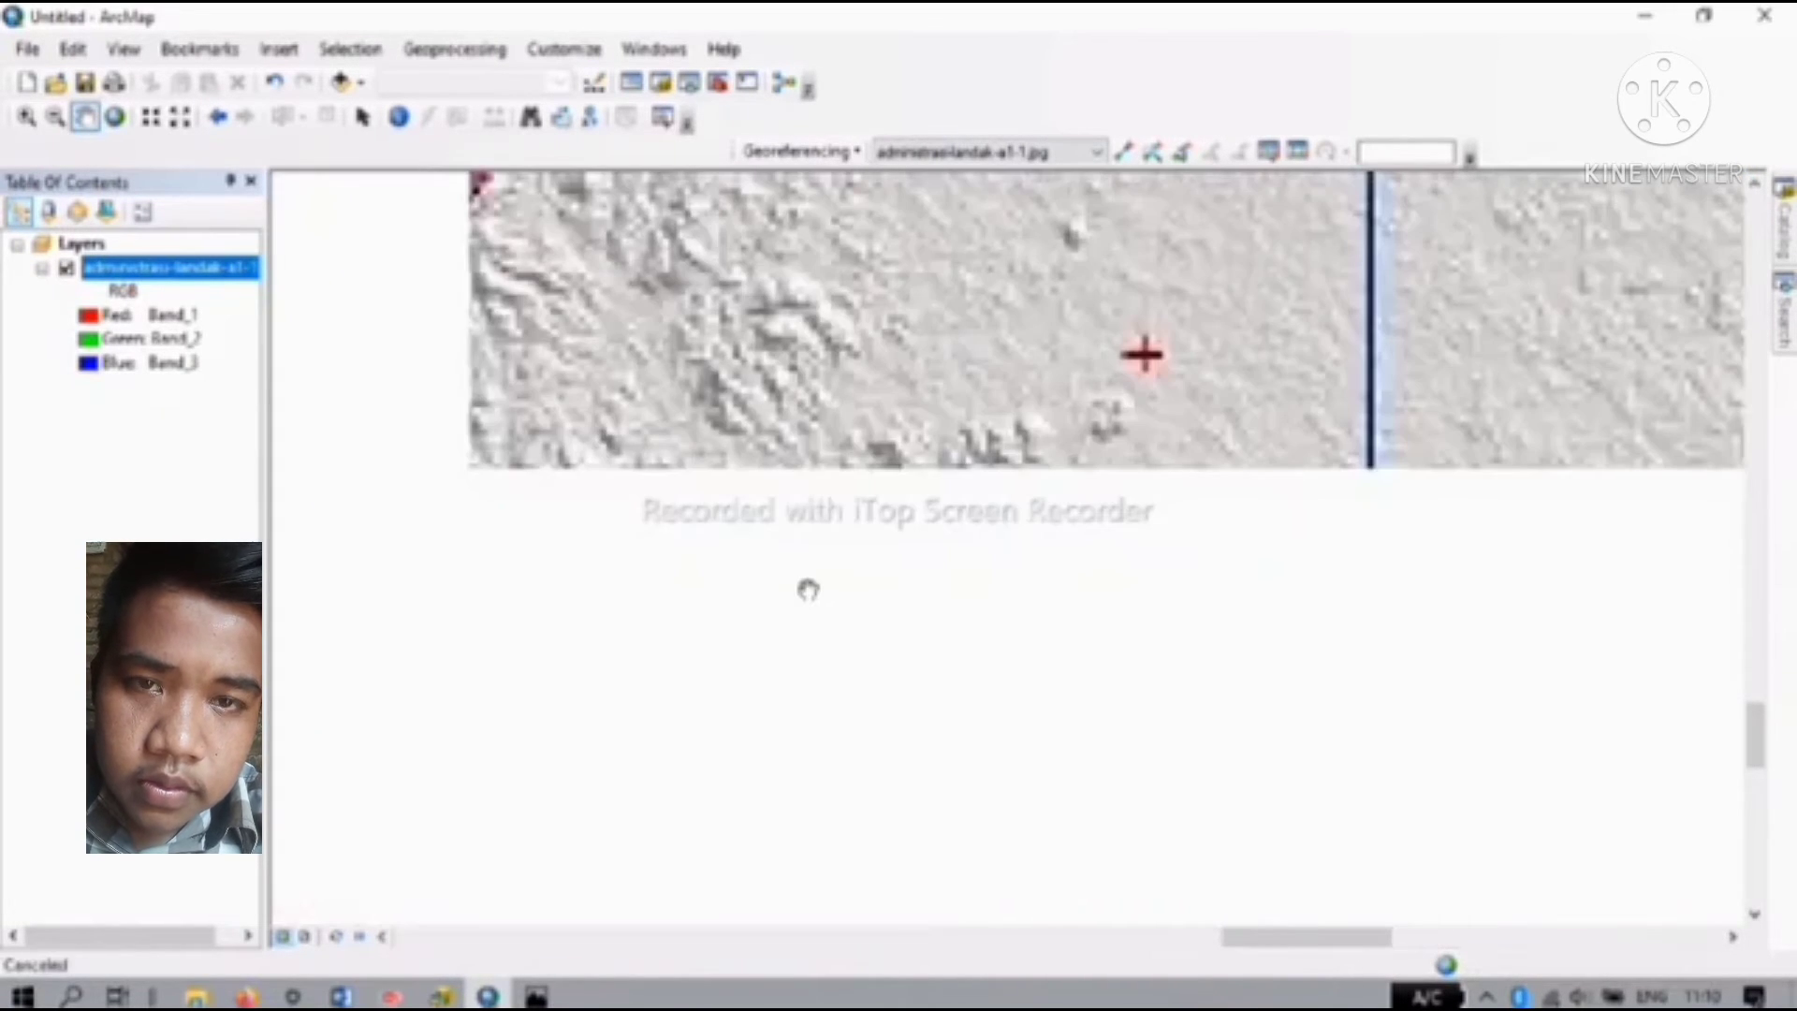
Step: Add a georeferencing control point at the center of the red cross southeast of the red district, accepting the proposed X and Y coordinates
scroll(943, 475, "down", 1)
scroll(980, 443, "down", 1)
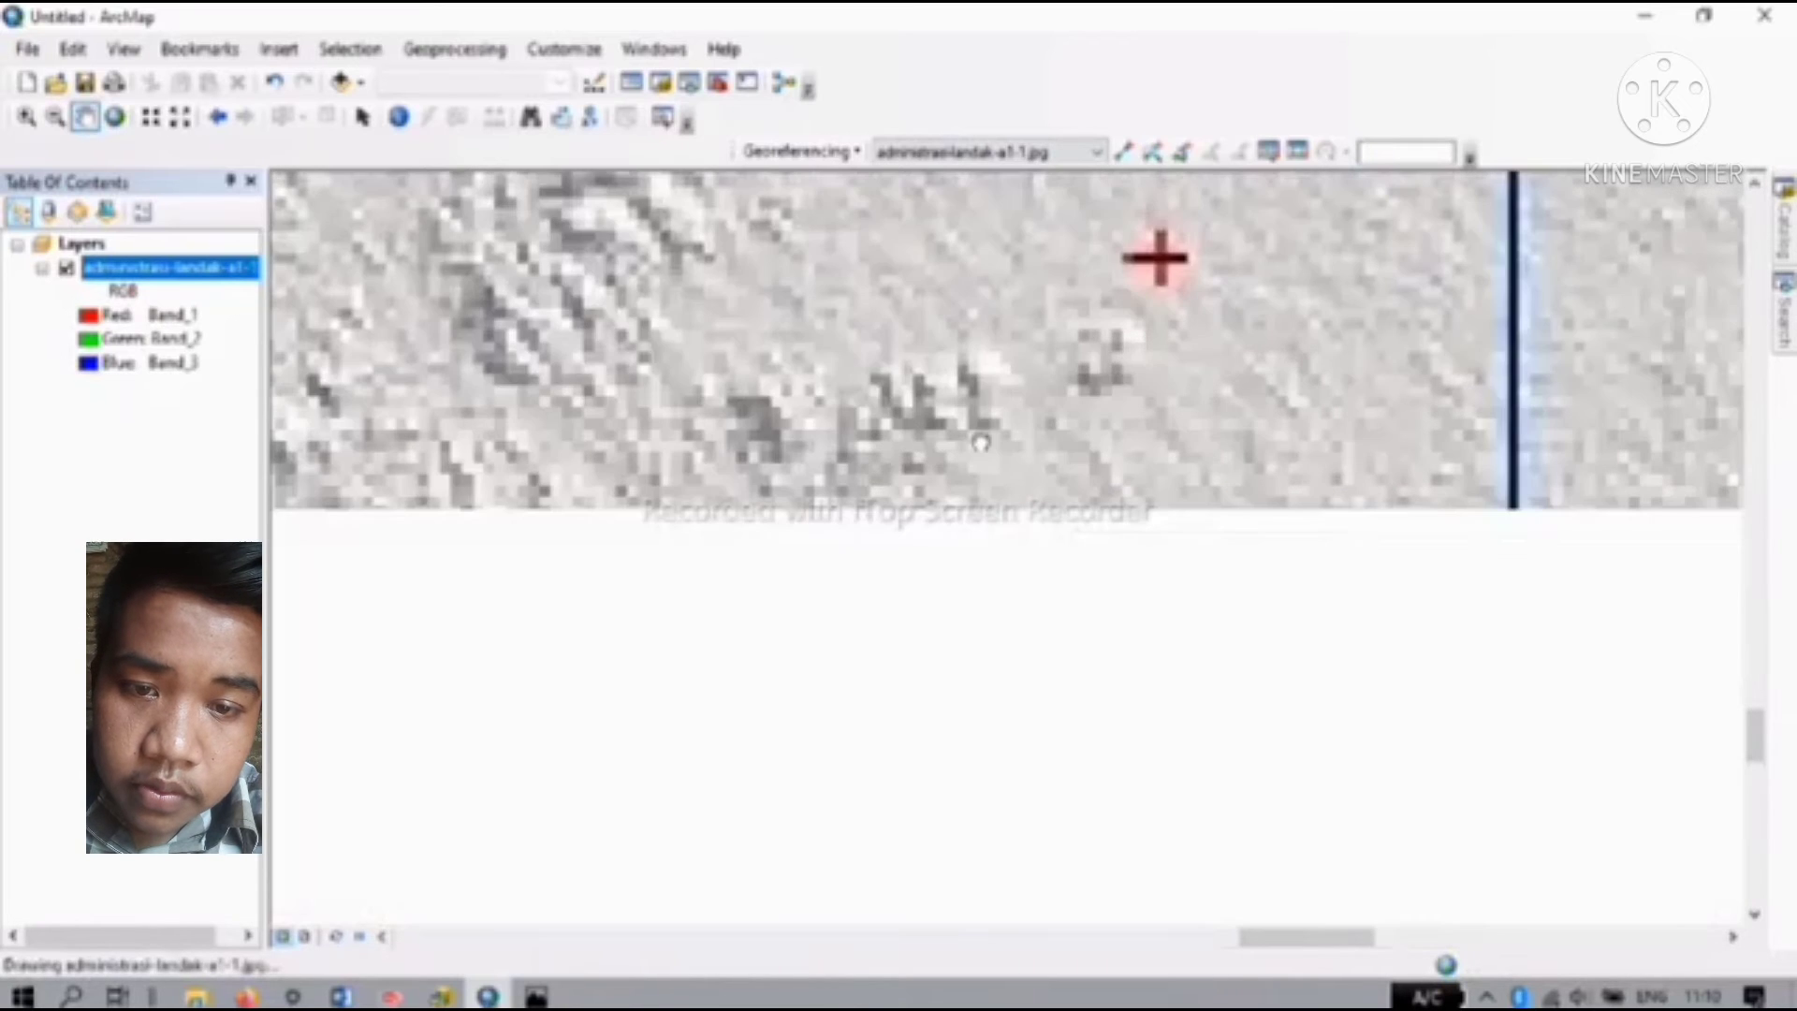
left_click_drag(980, 443, 905, 639)
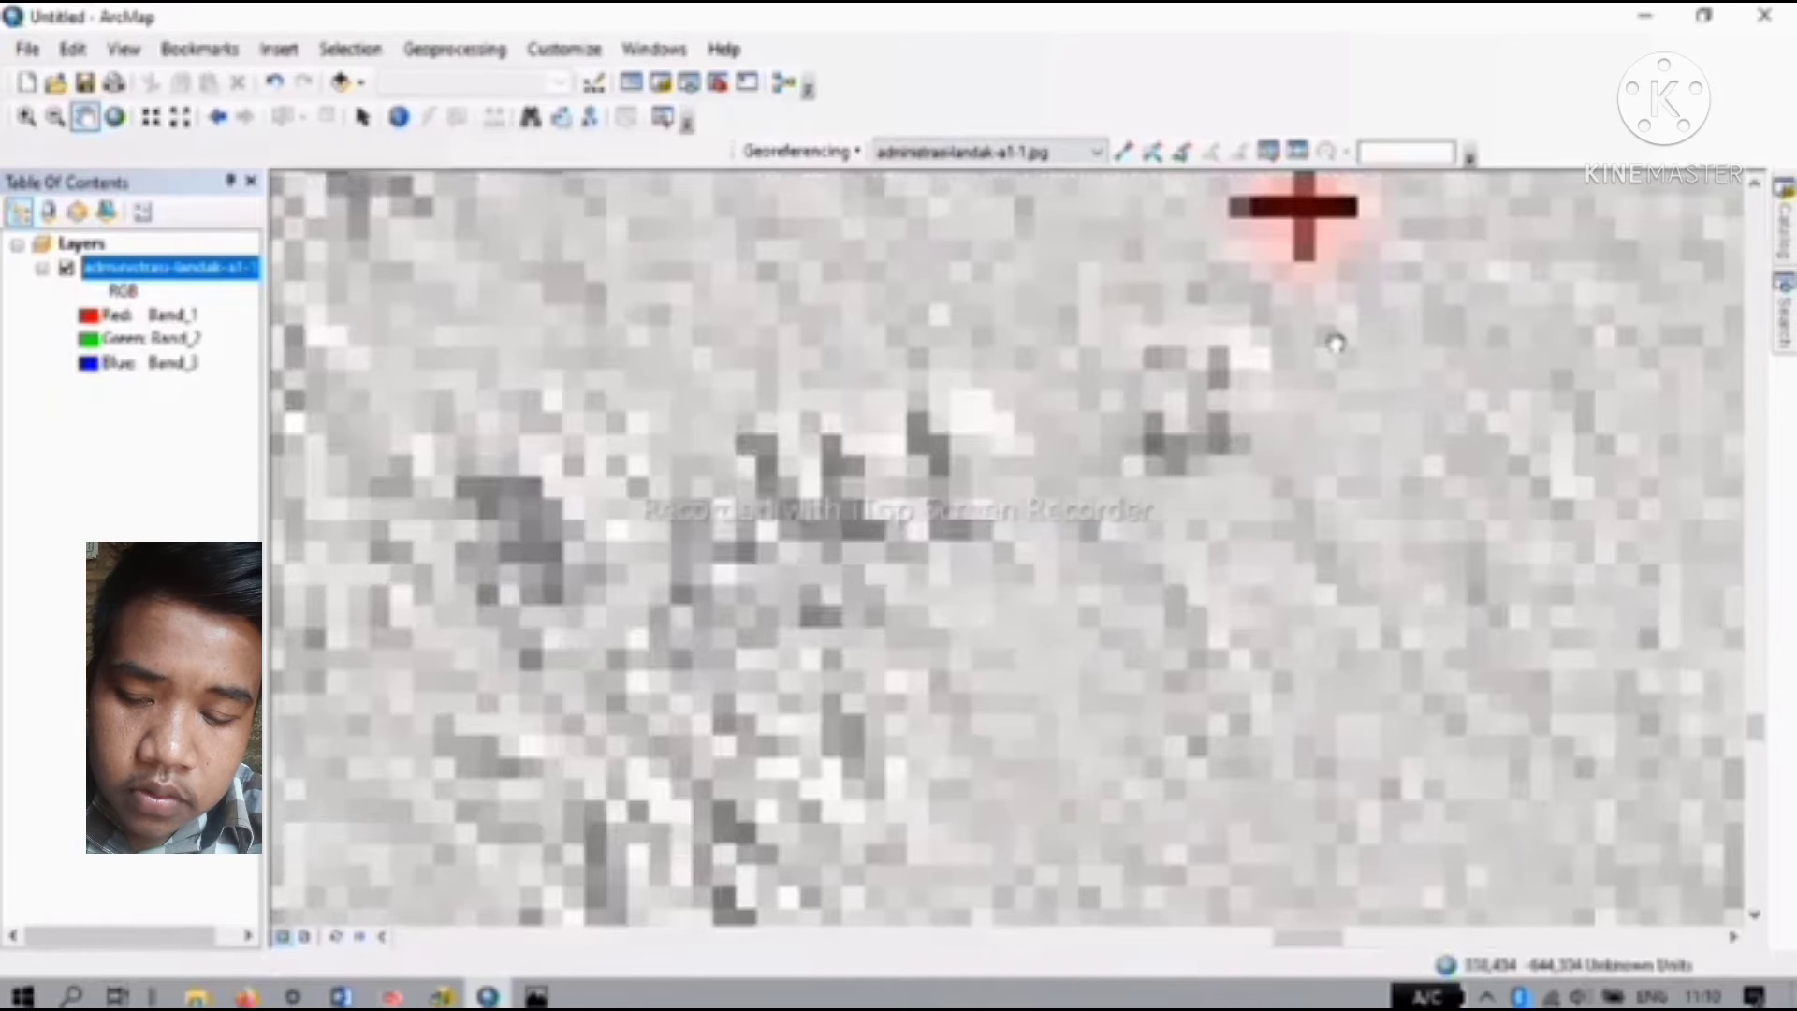
left_click_drag(1336, 343, 1003, 662)
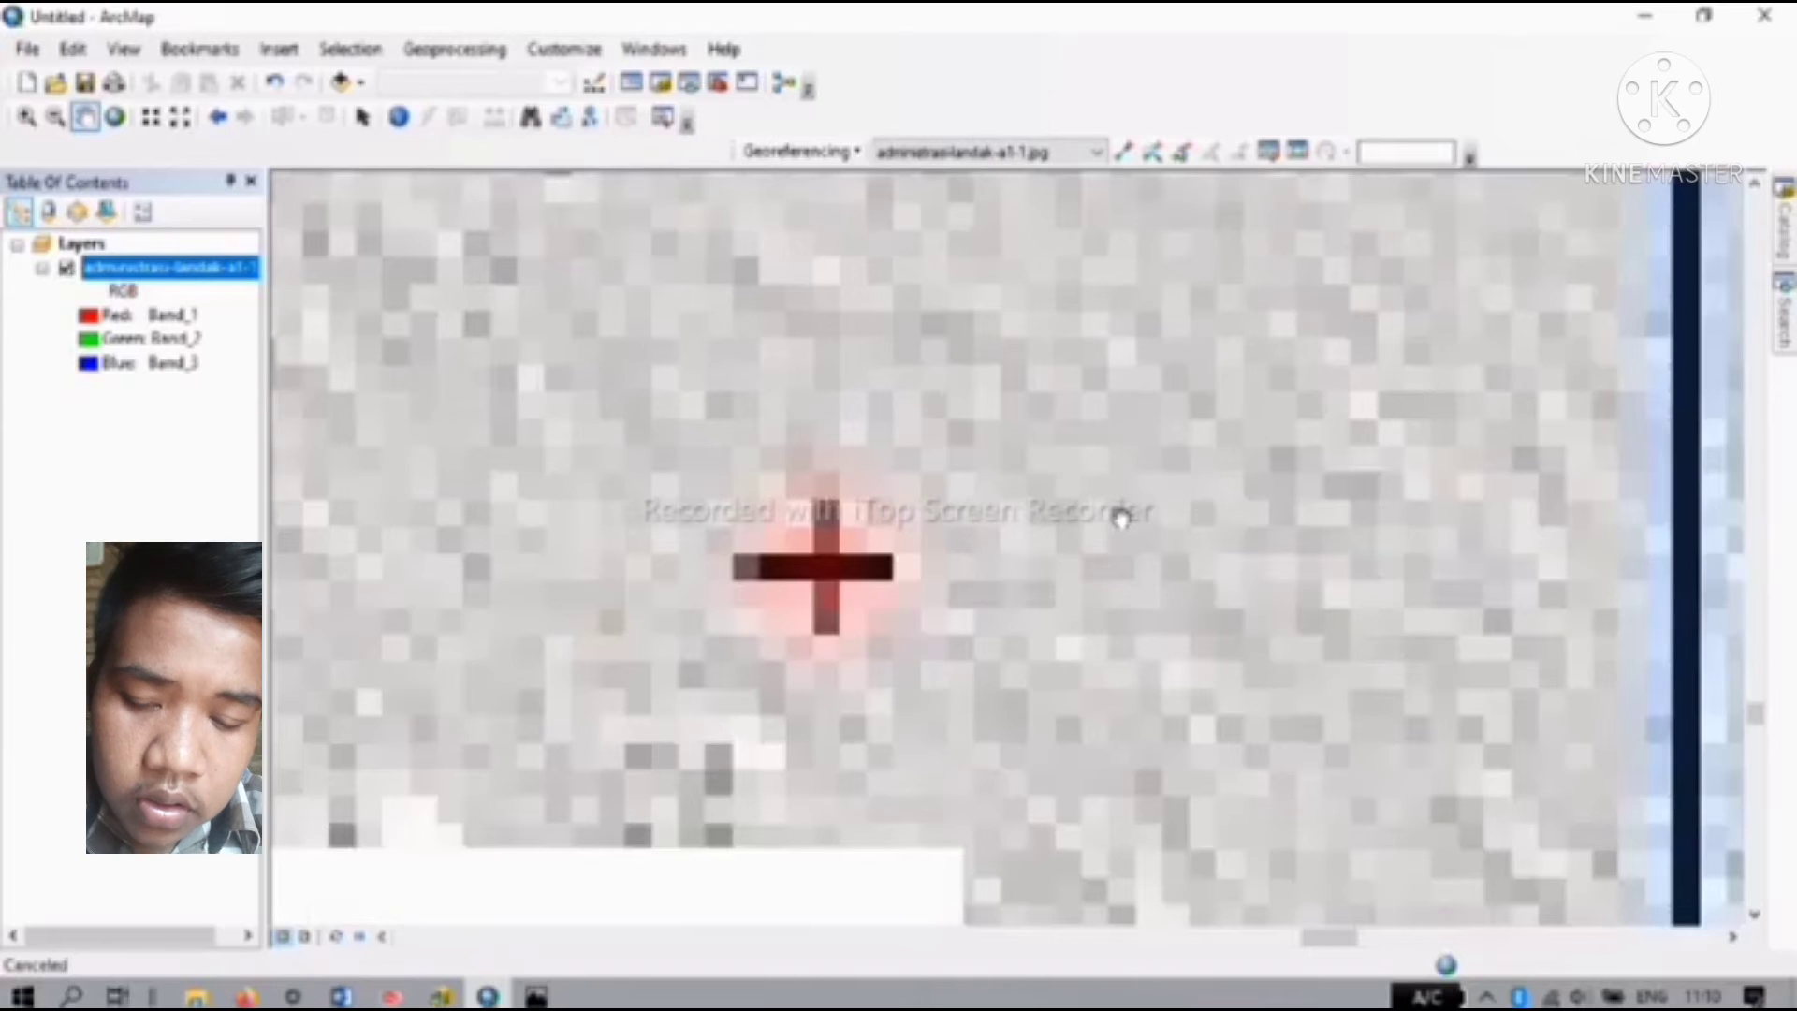
left_click_drag(1120, 515, 901, 688)
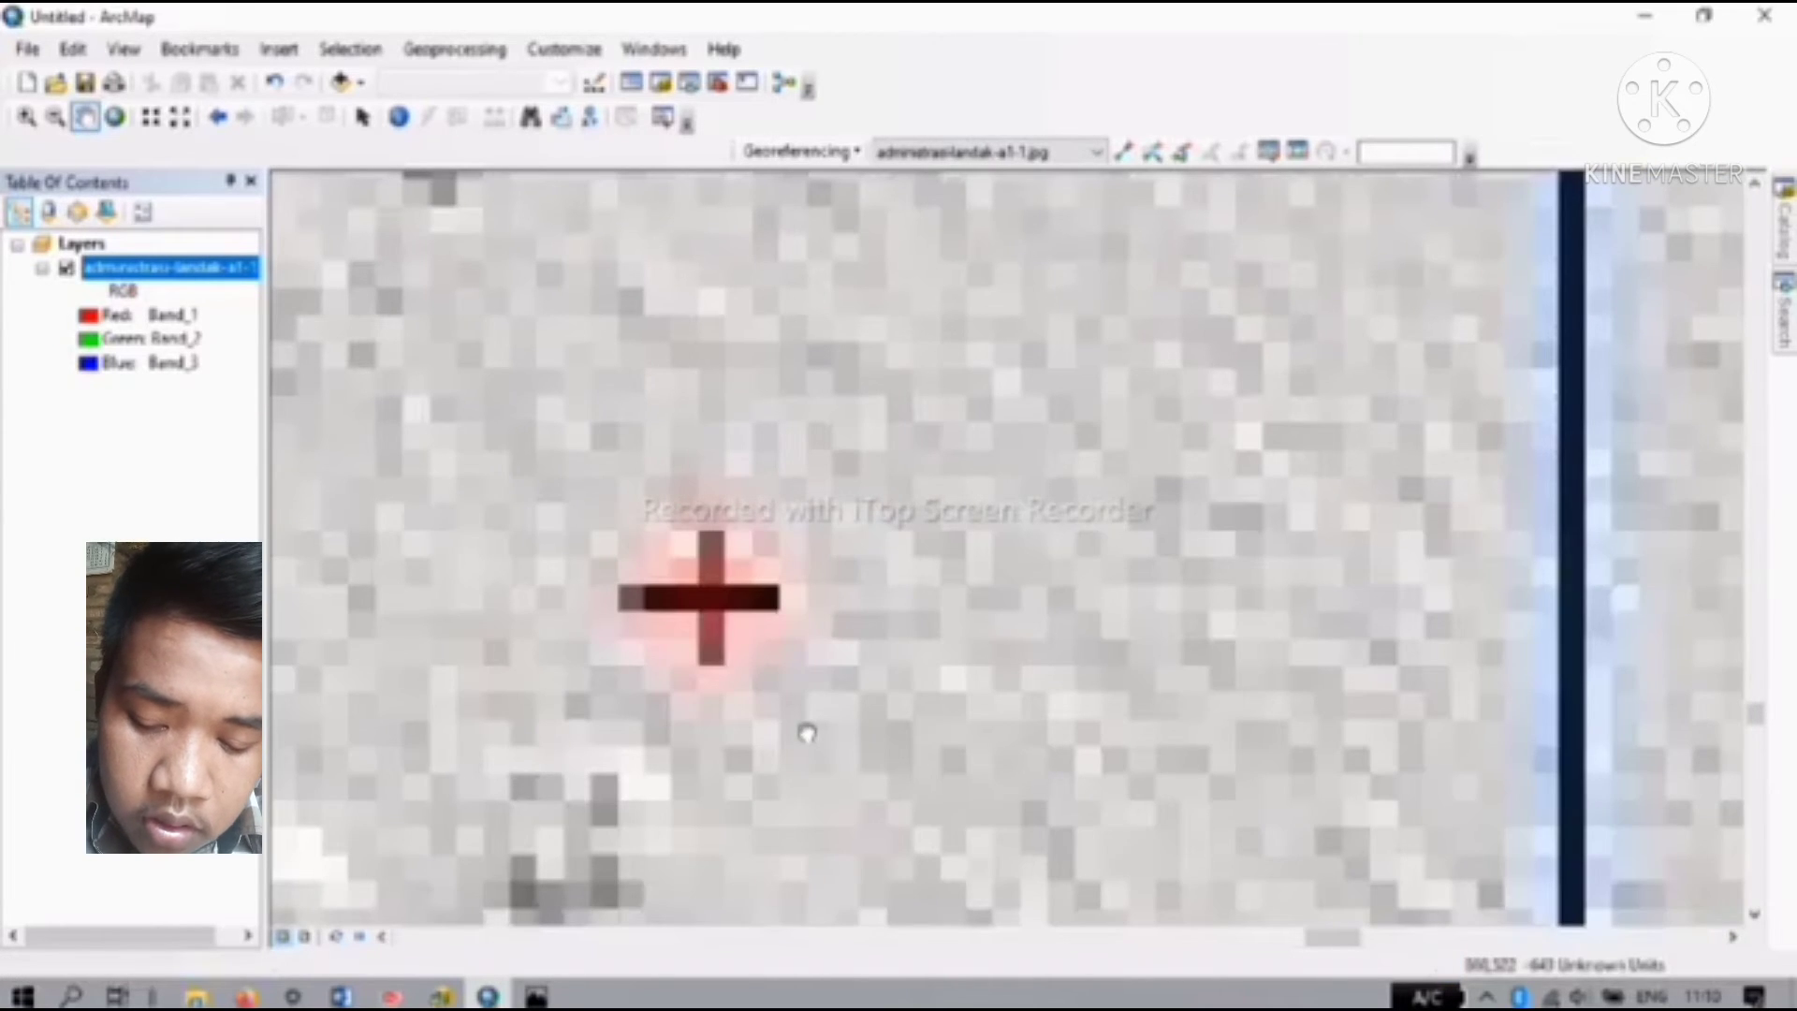
left_click_drag(802, 734, 848, 688)
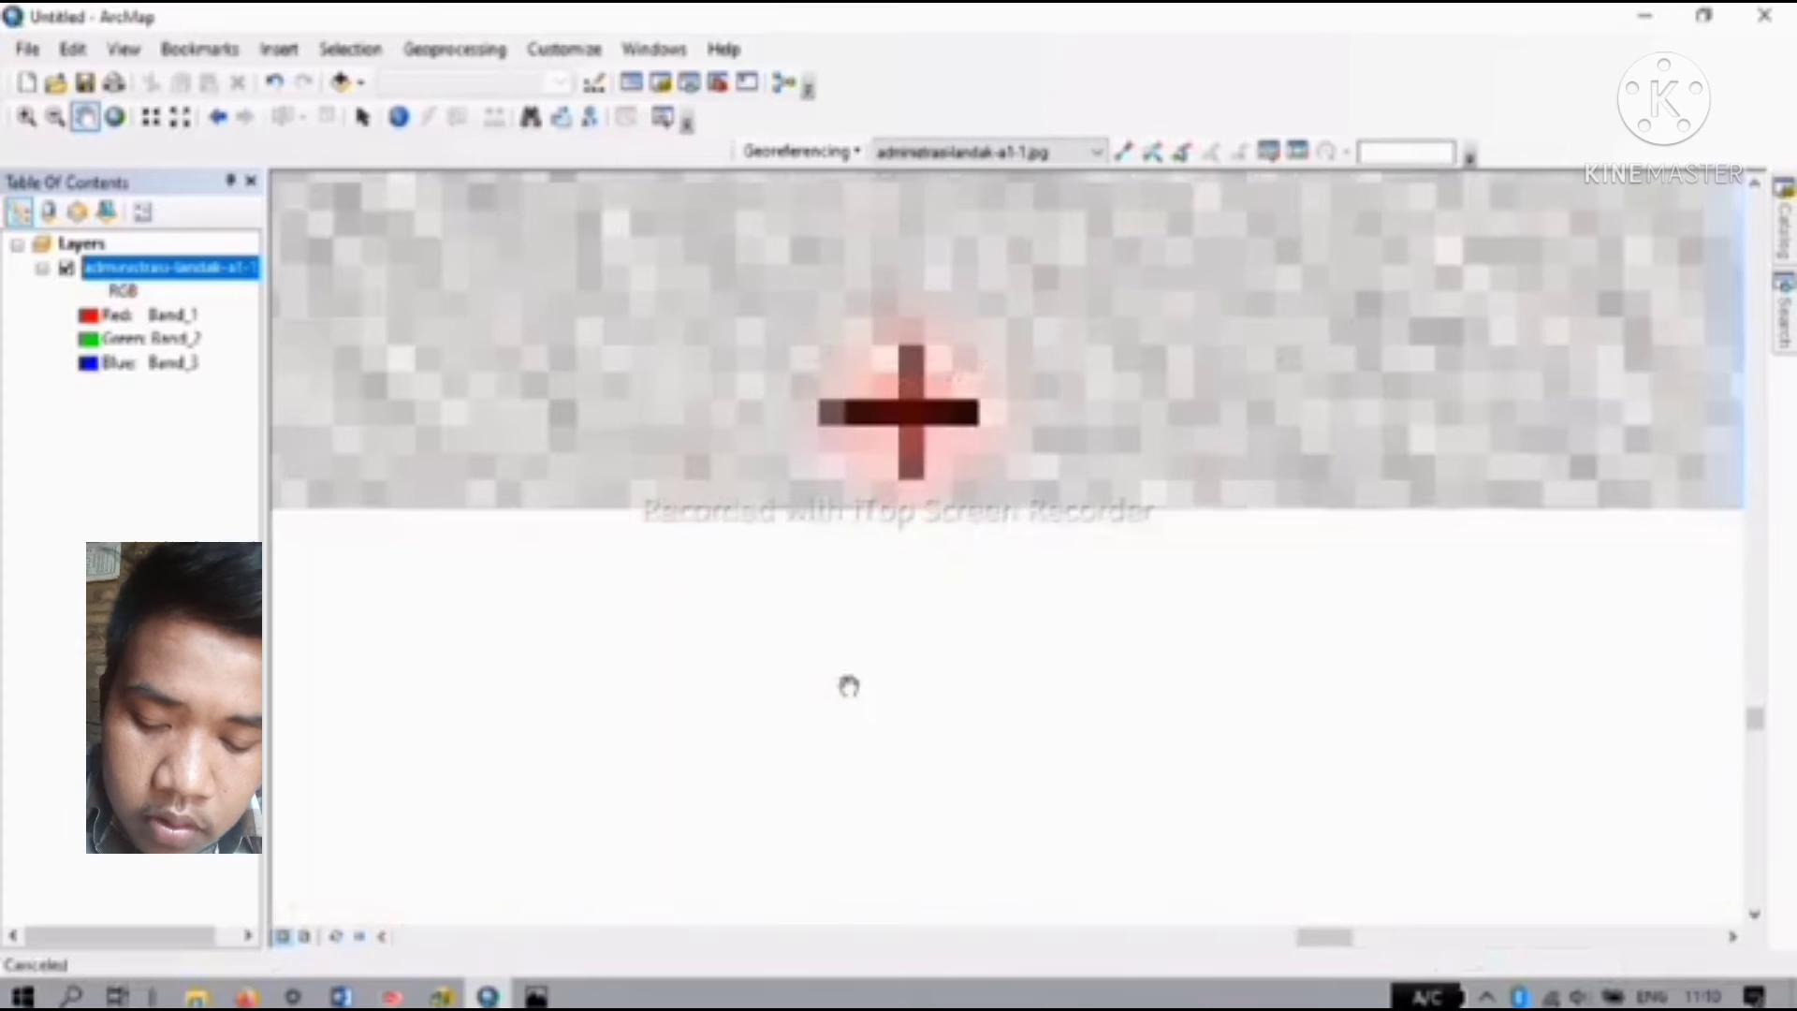
scroll(983, 476, "down", 1)
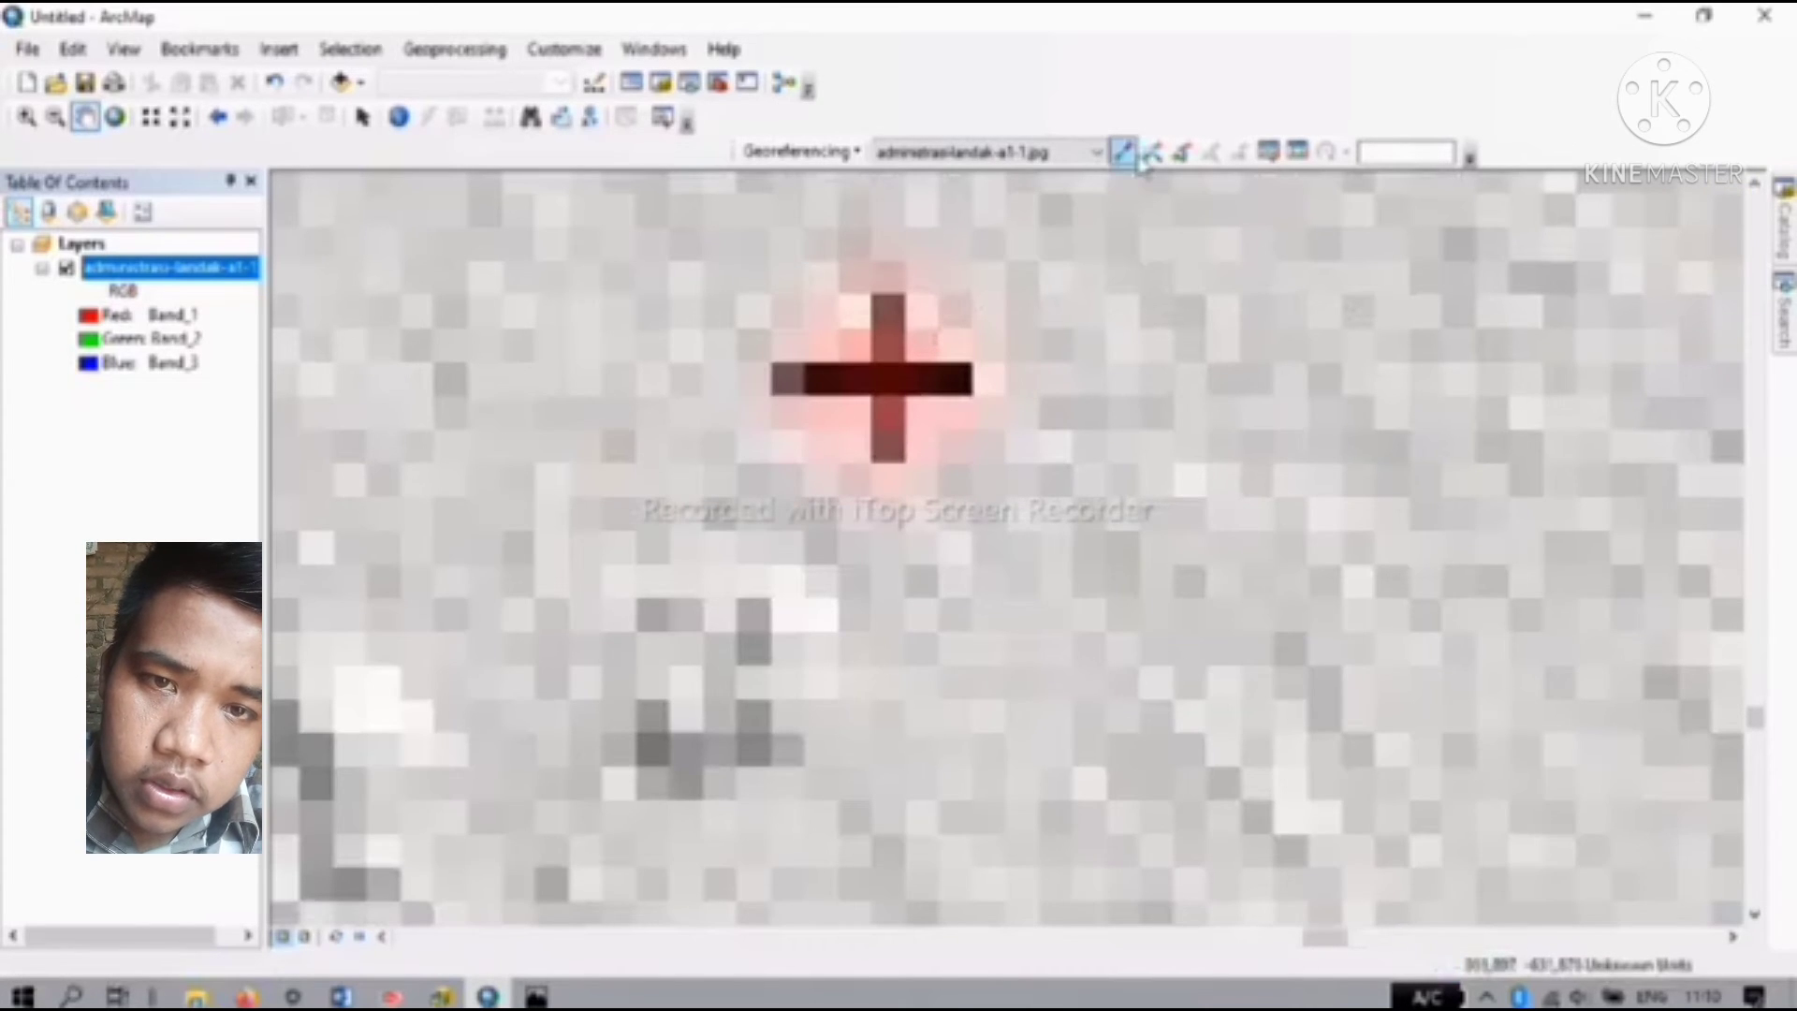
left_click(1126, 157)
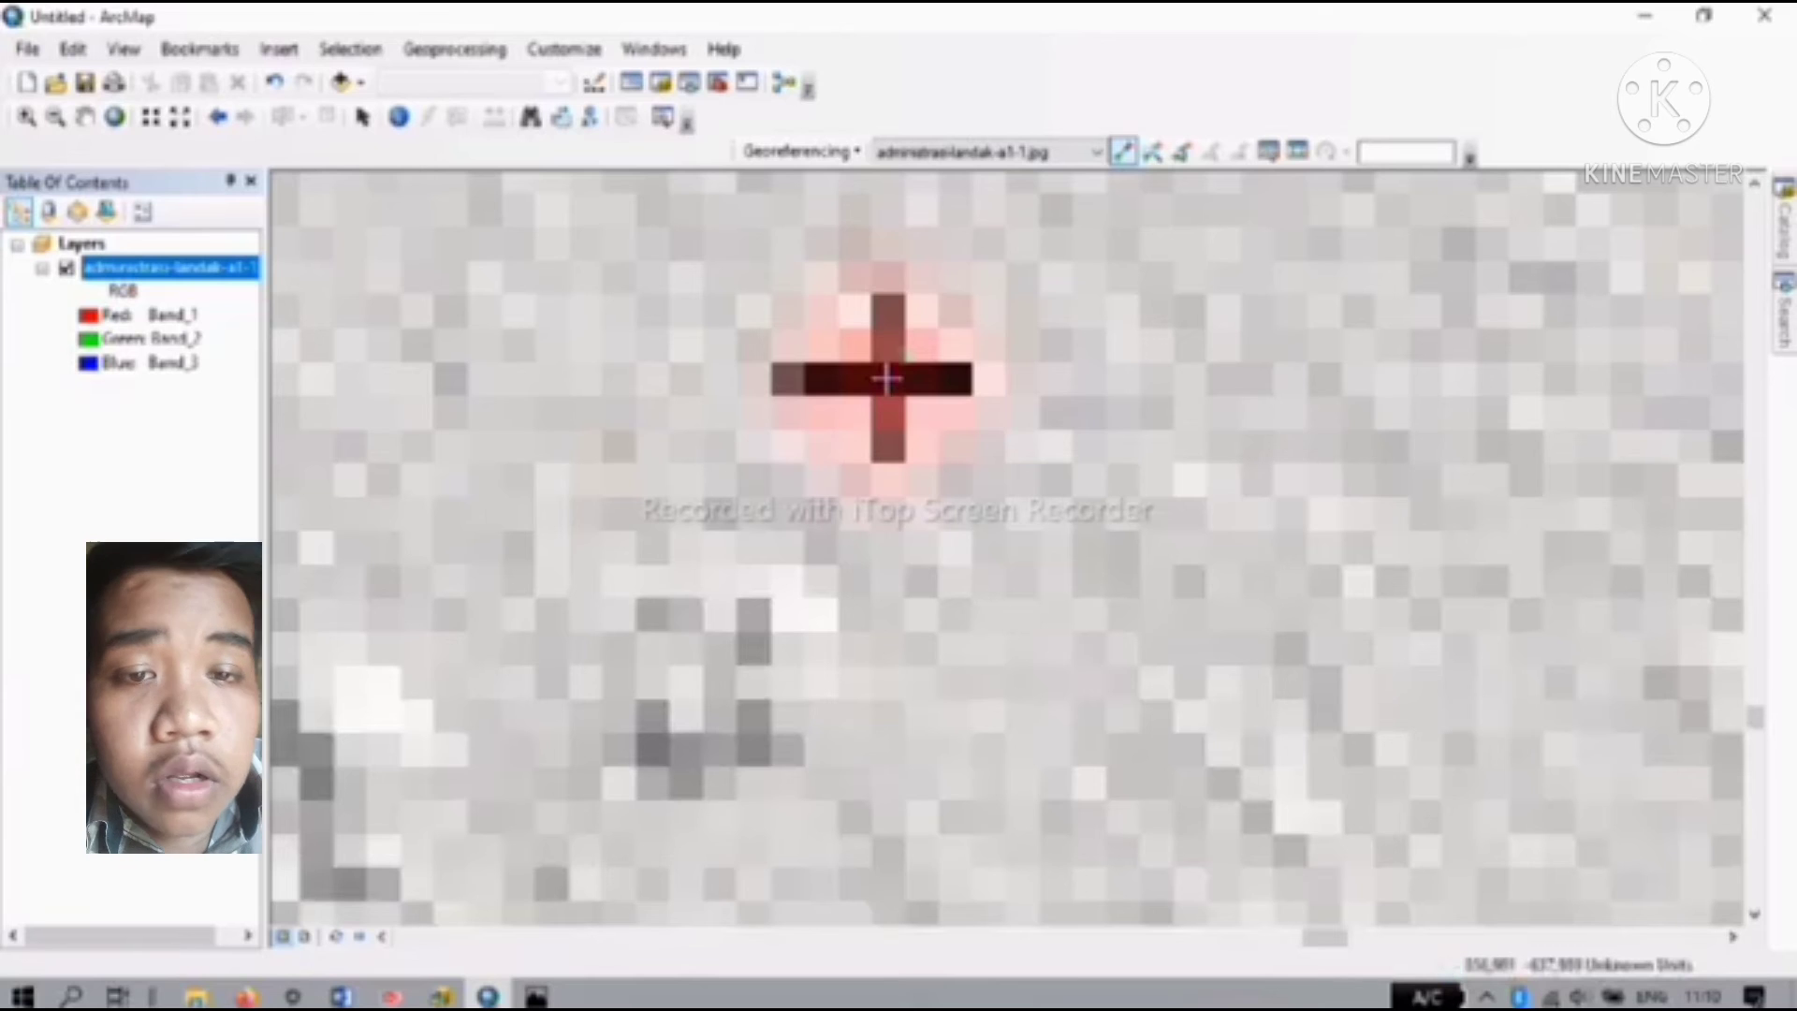
right_click(886, 379)
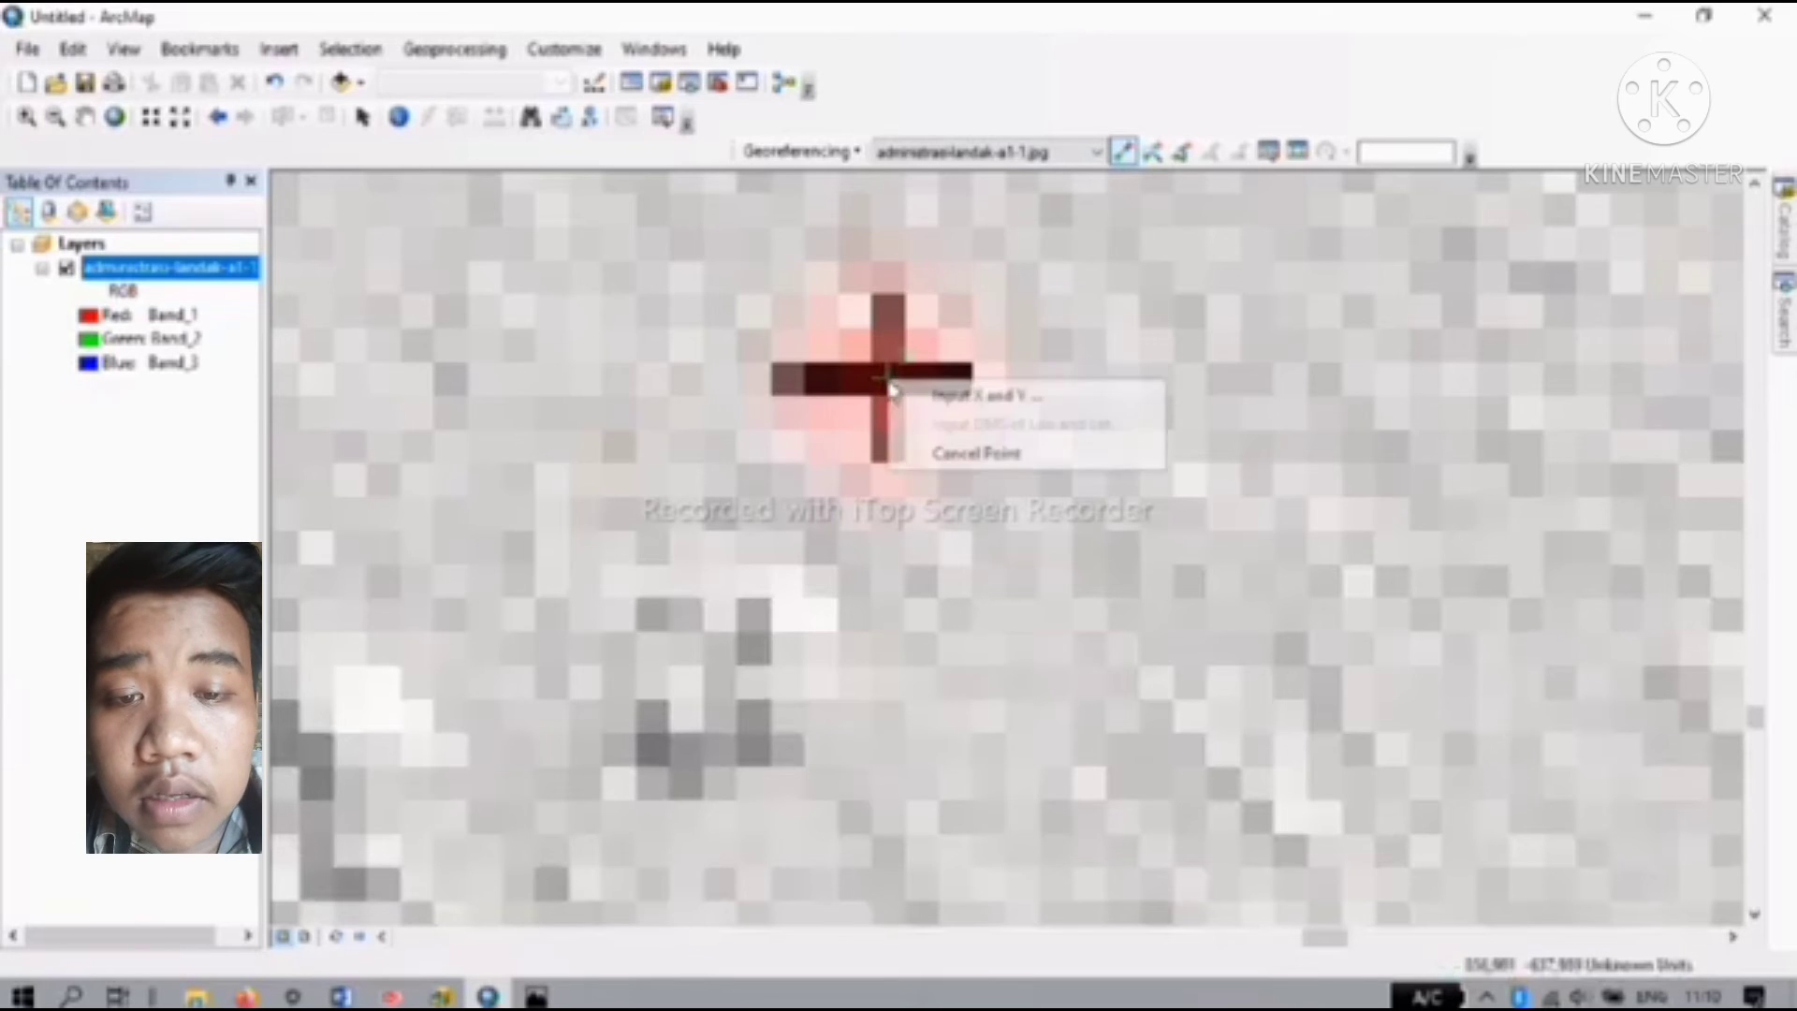
left_click(953, 398)
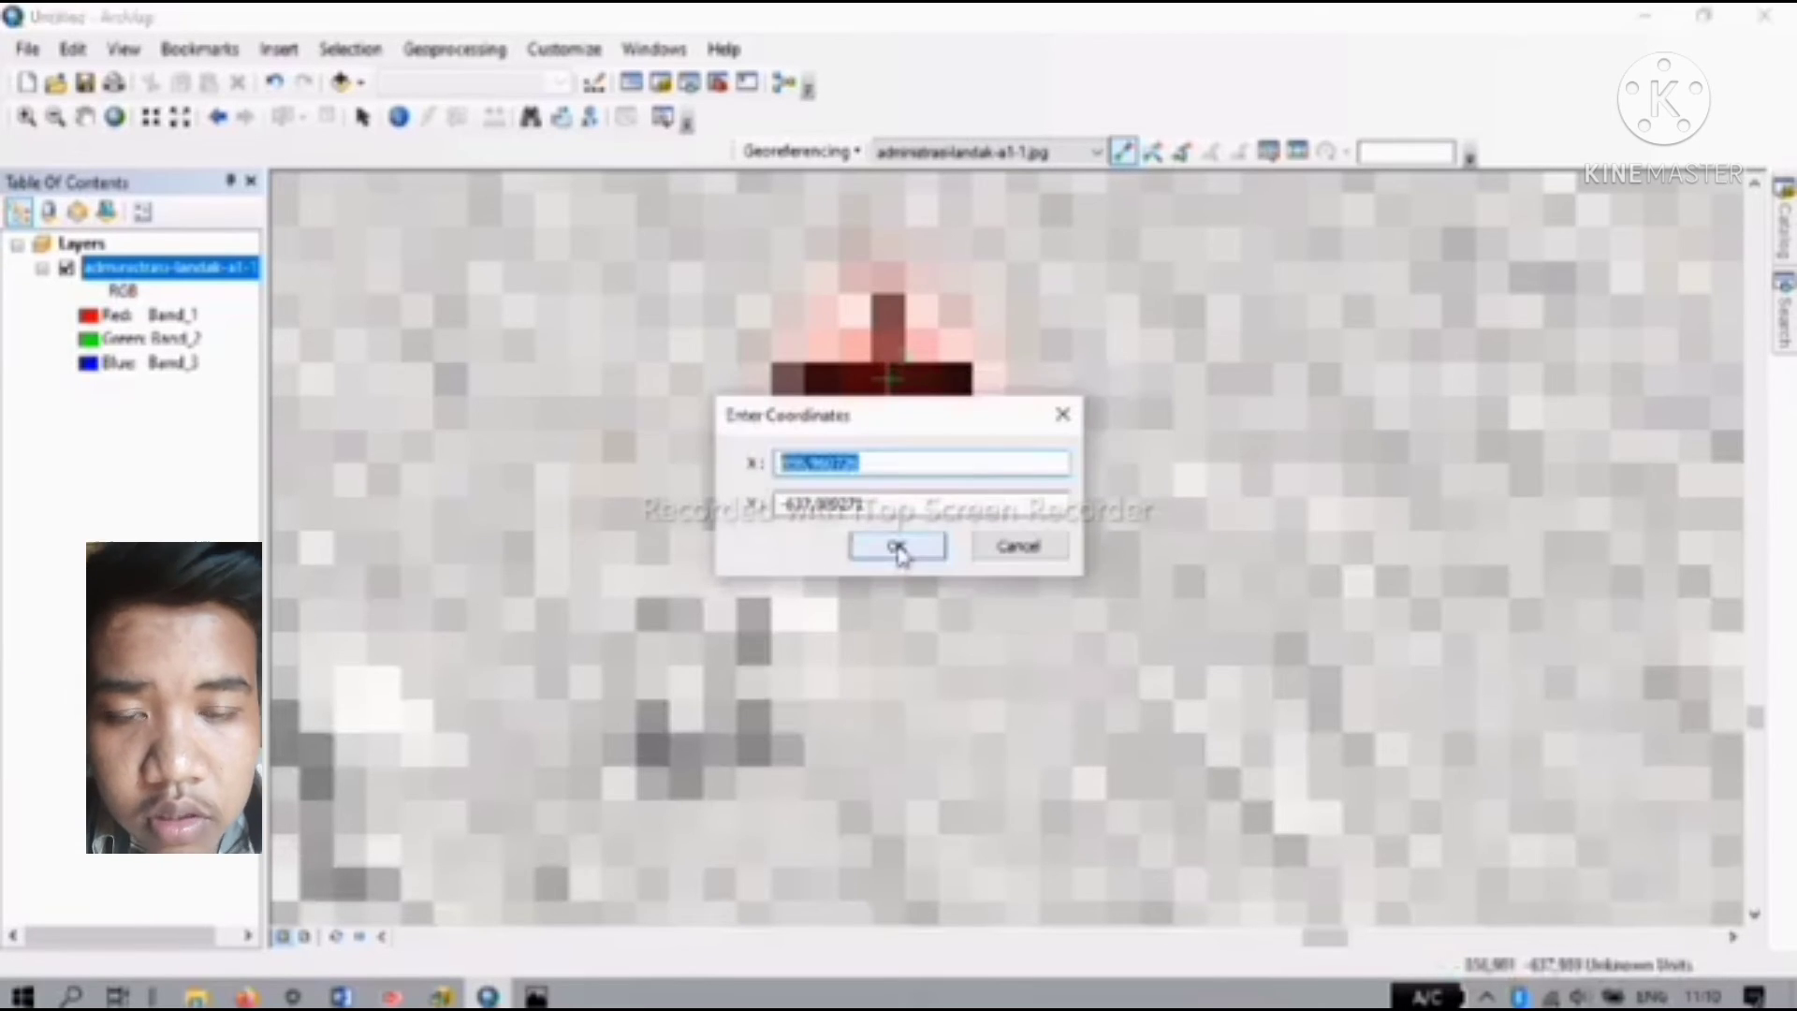
left_click(897, 548)
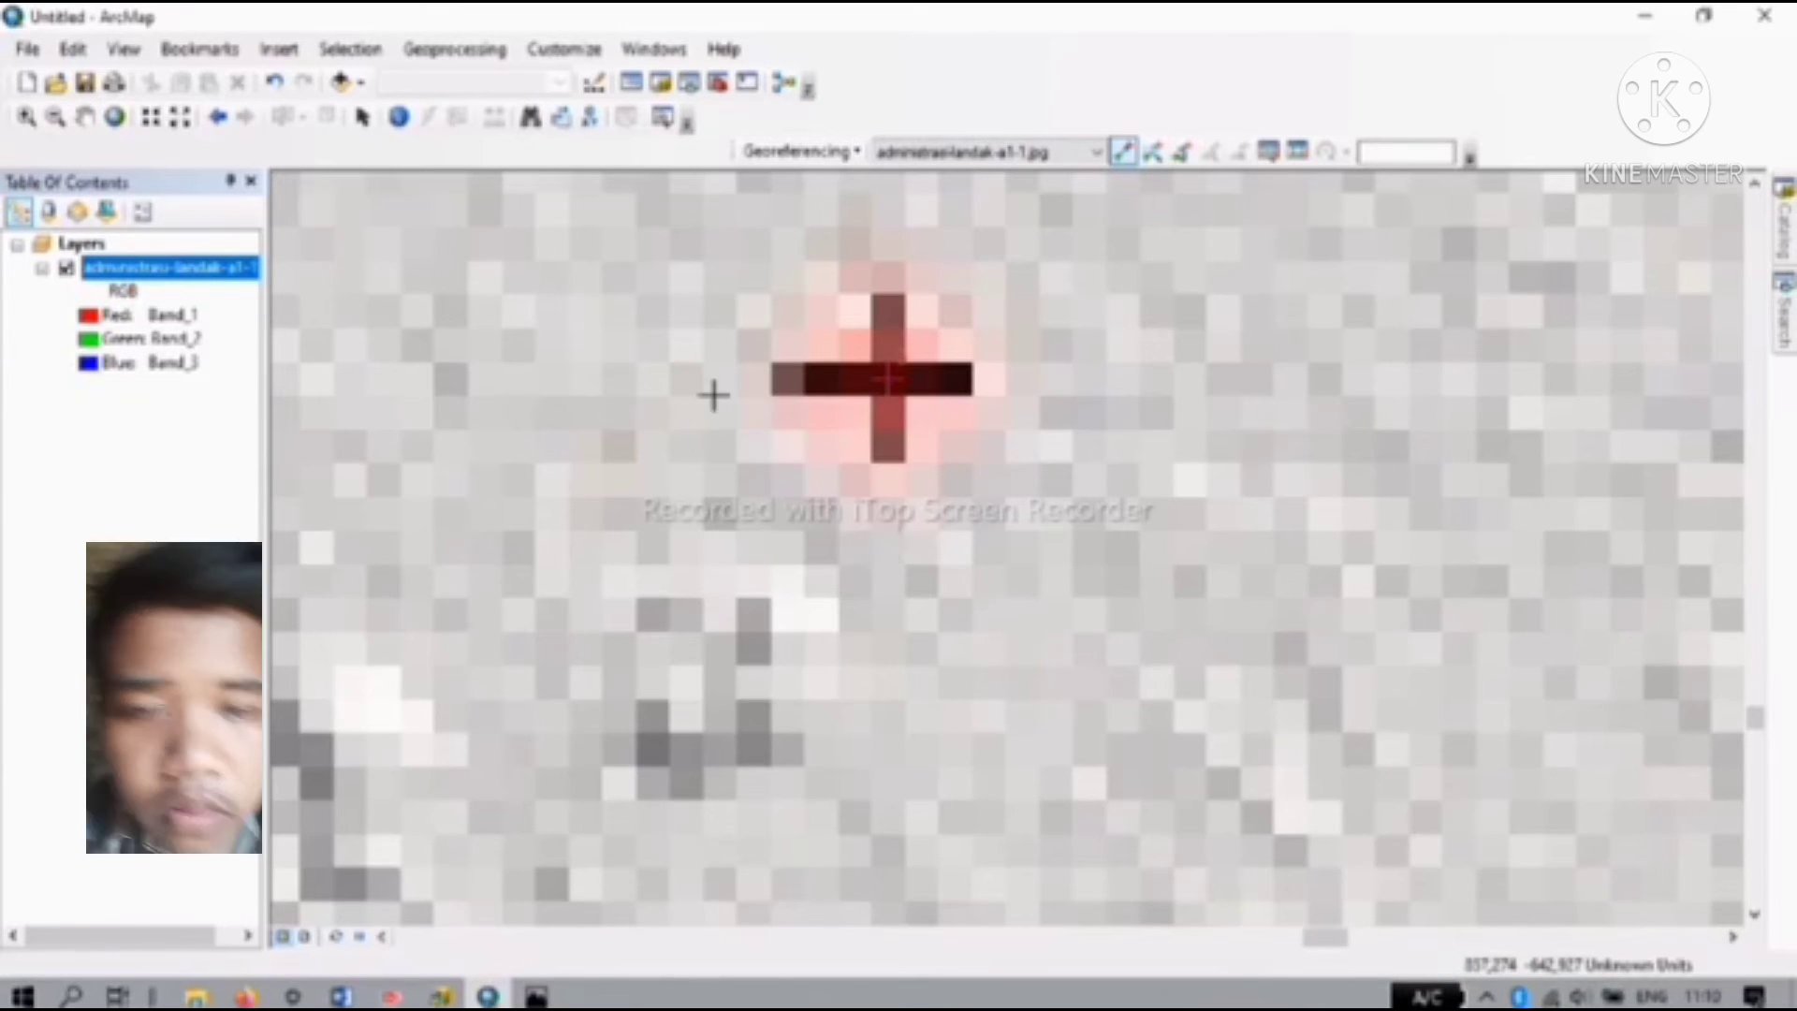
Step: Back away from the southeastern control point until the entire map sheet is in view
left_click(56, 119)
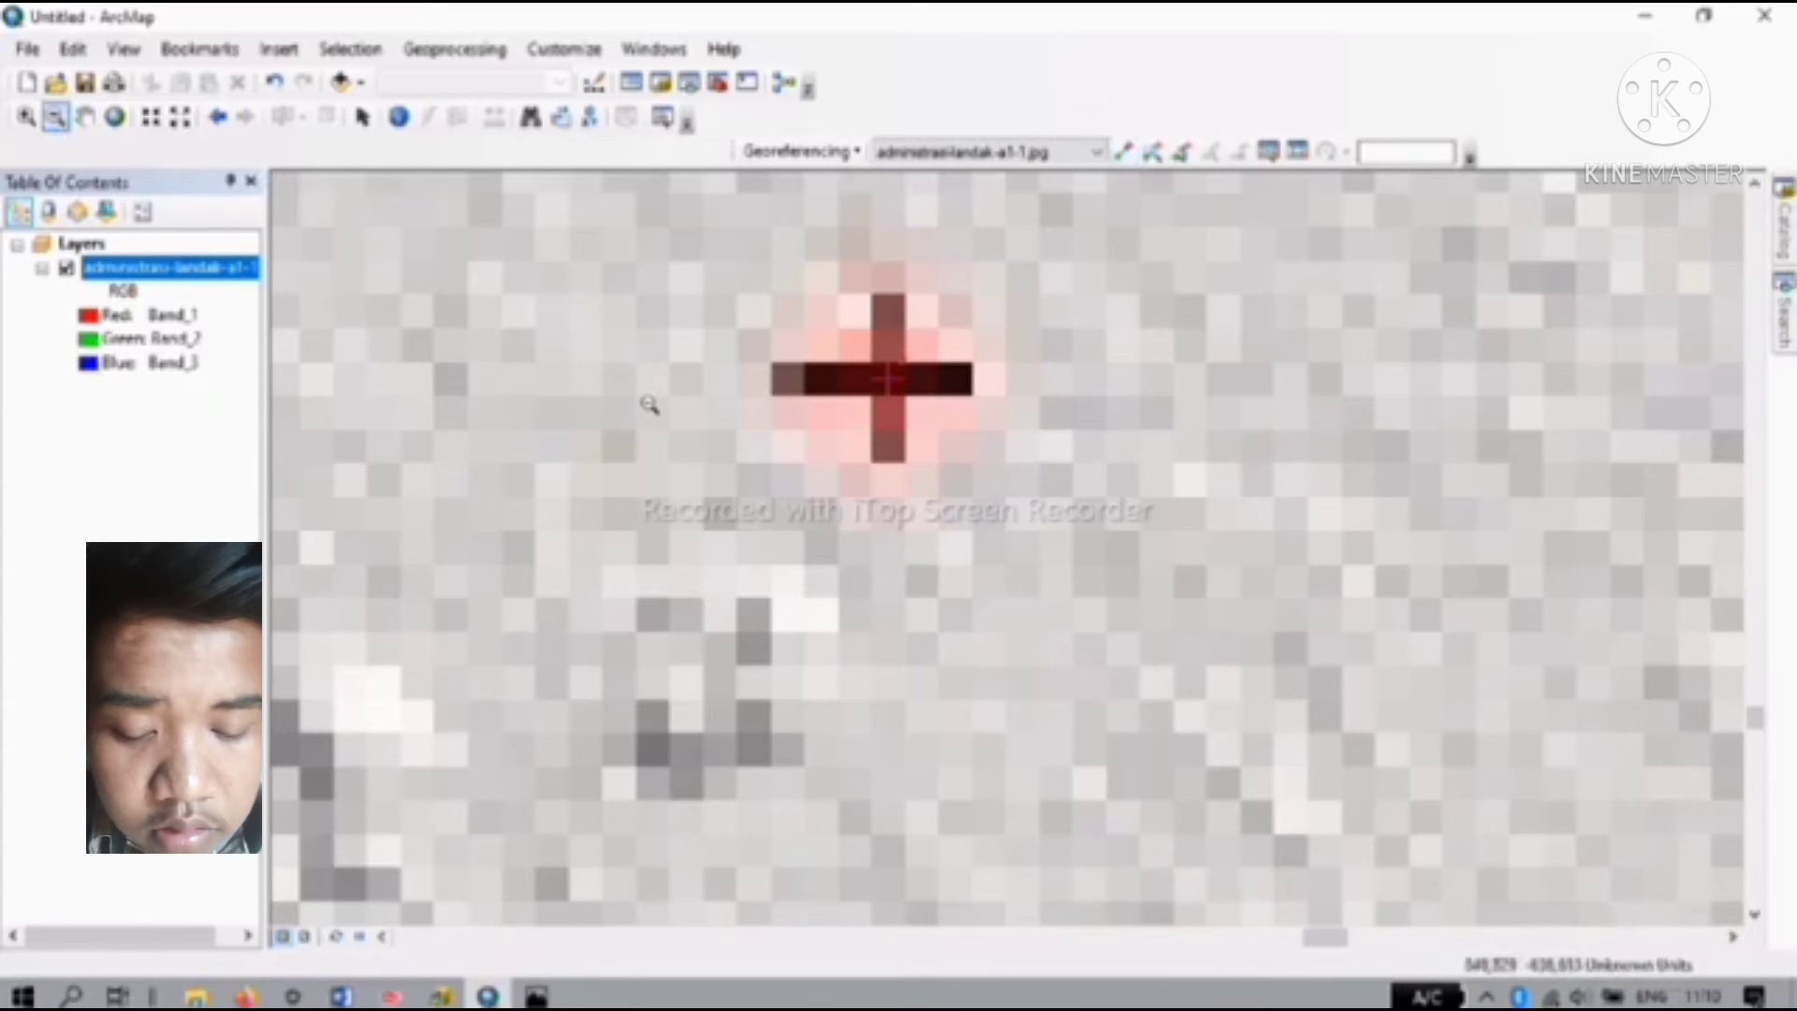
left_click(649, 404)
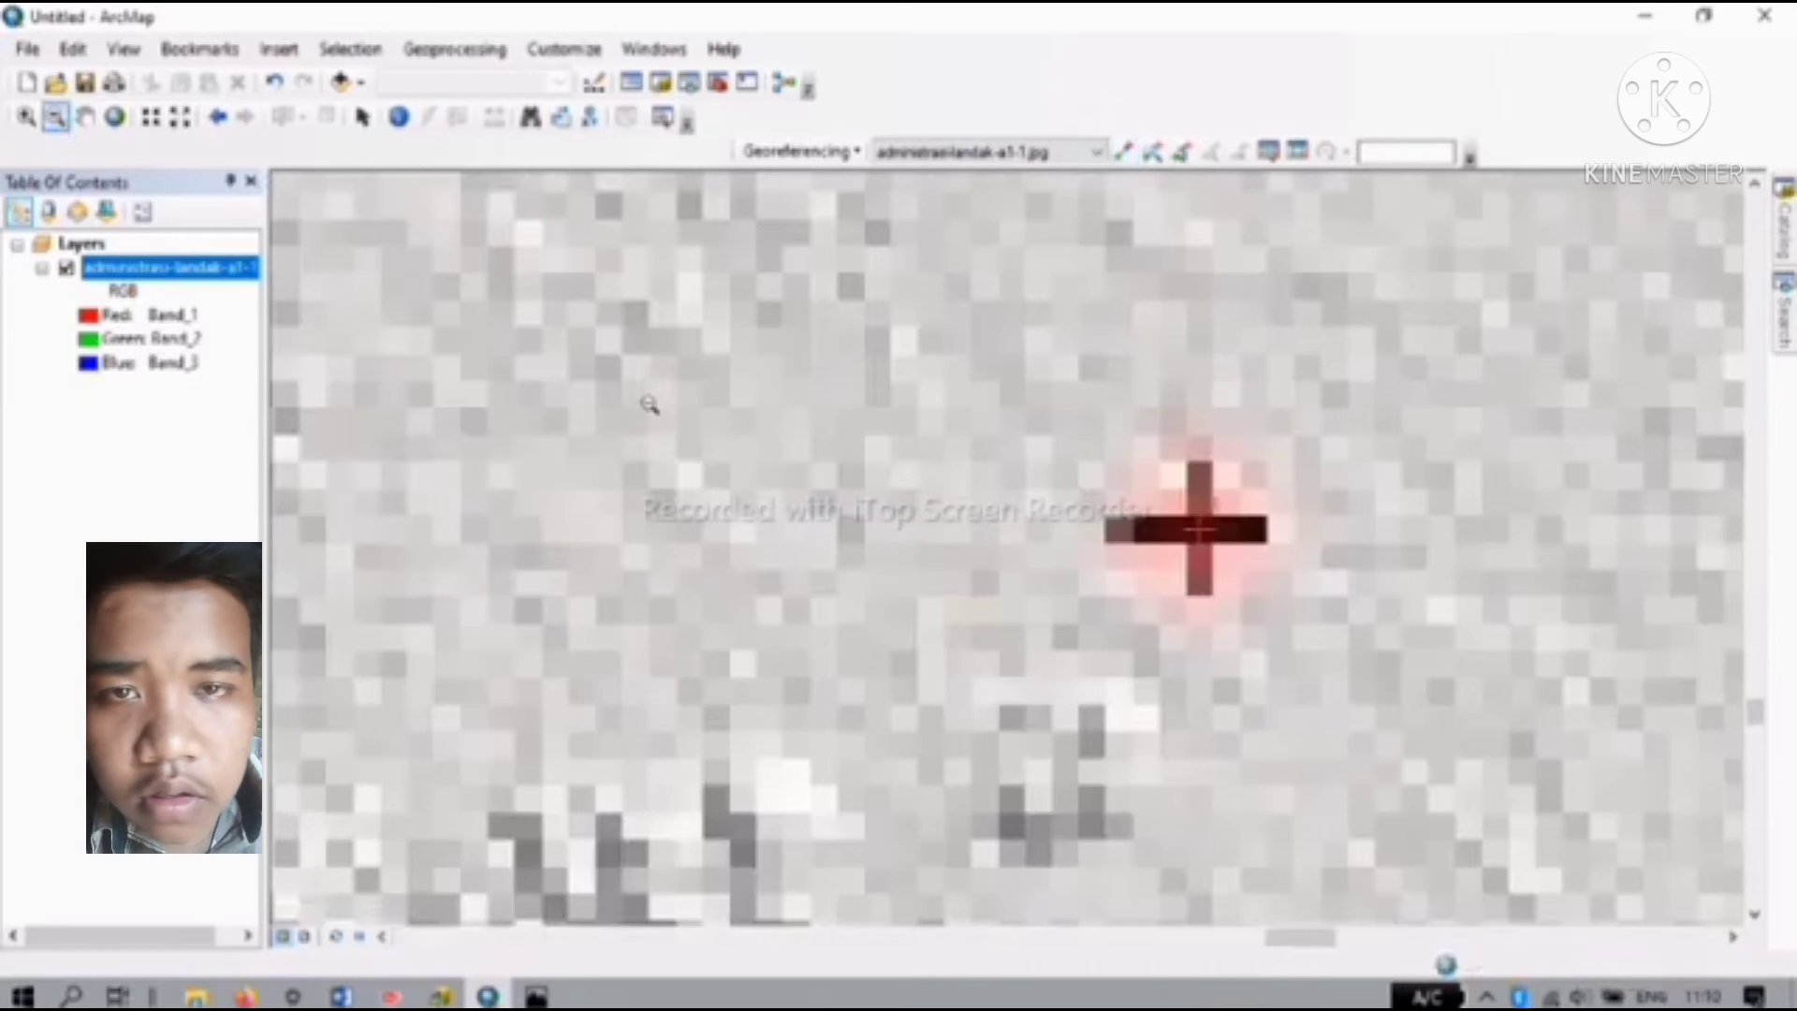
left_click(650, 404)
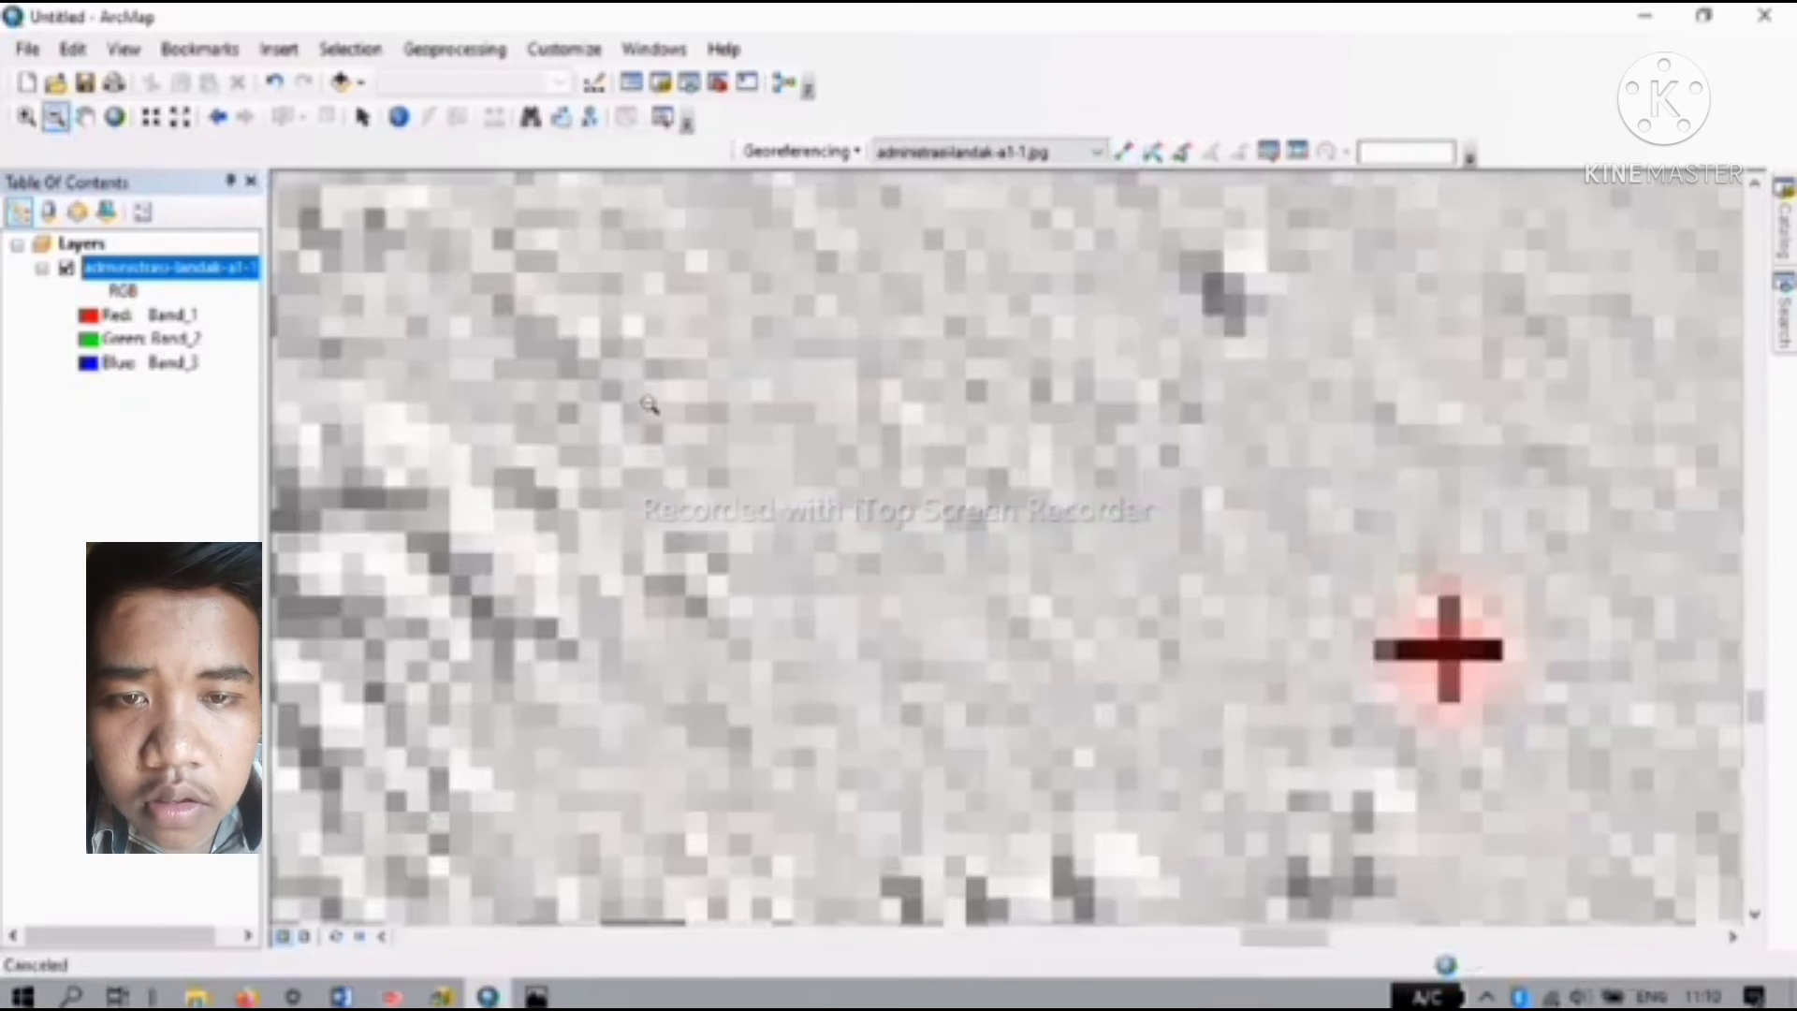
left_click(649, 404)
left_click(650, 404)
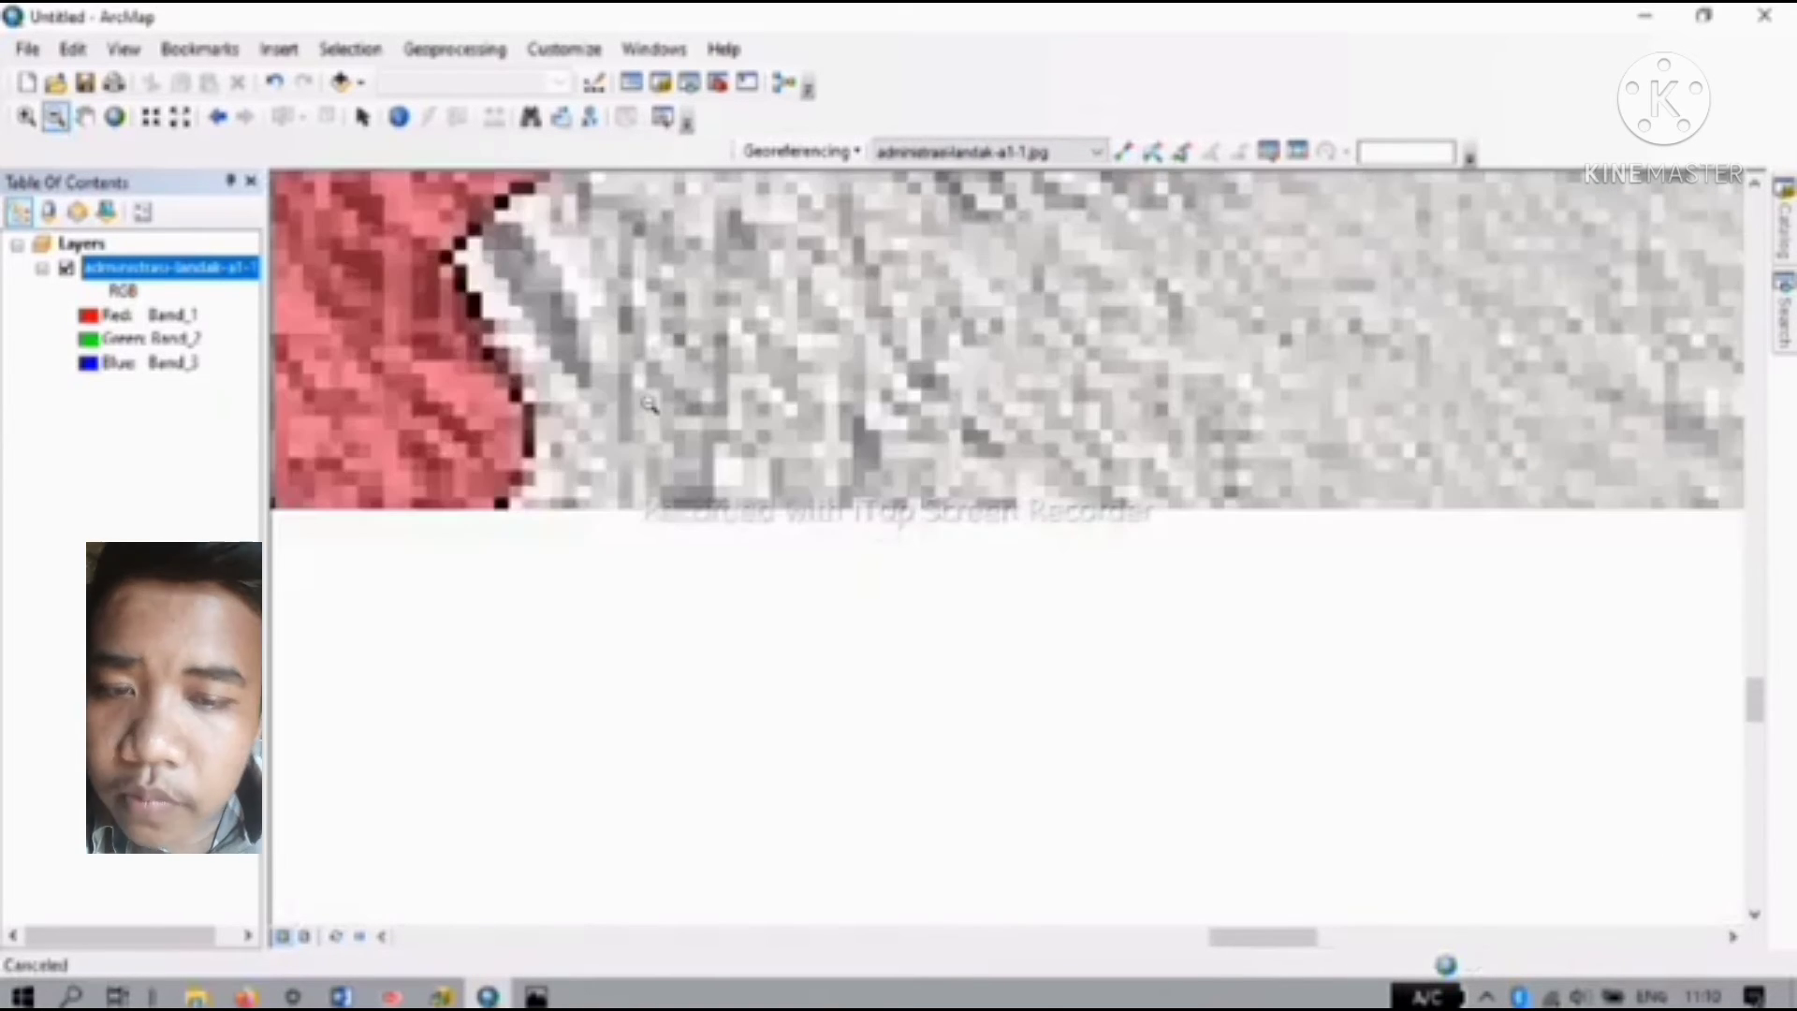
left_click(650, 404)
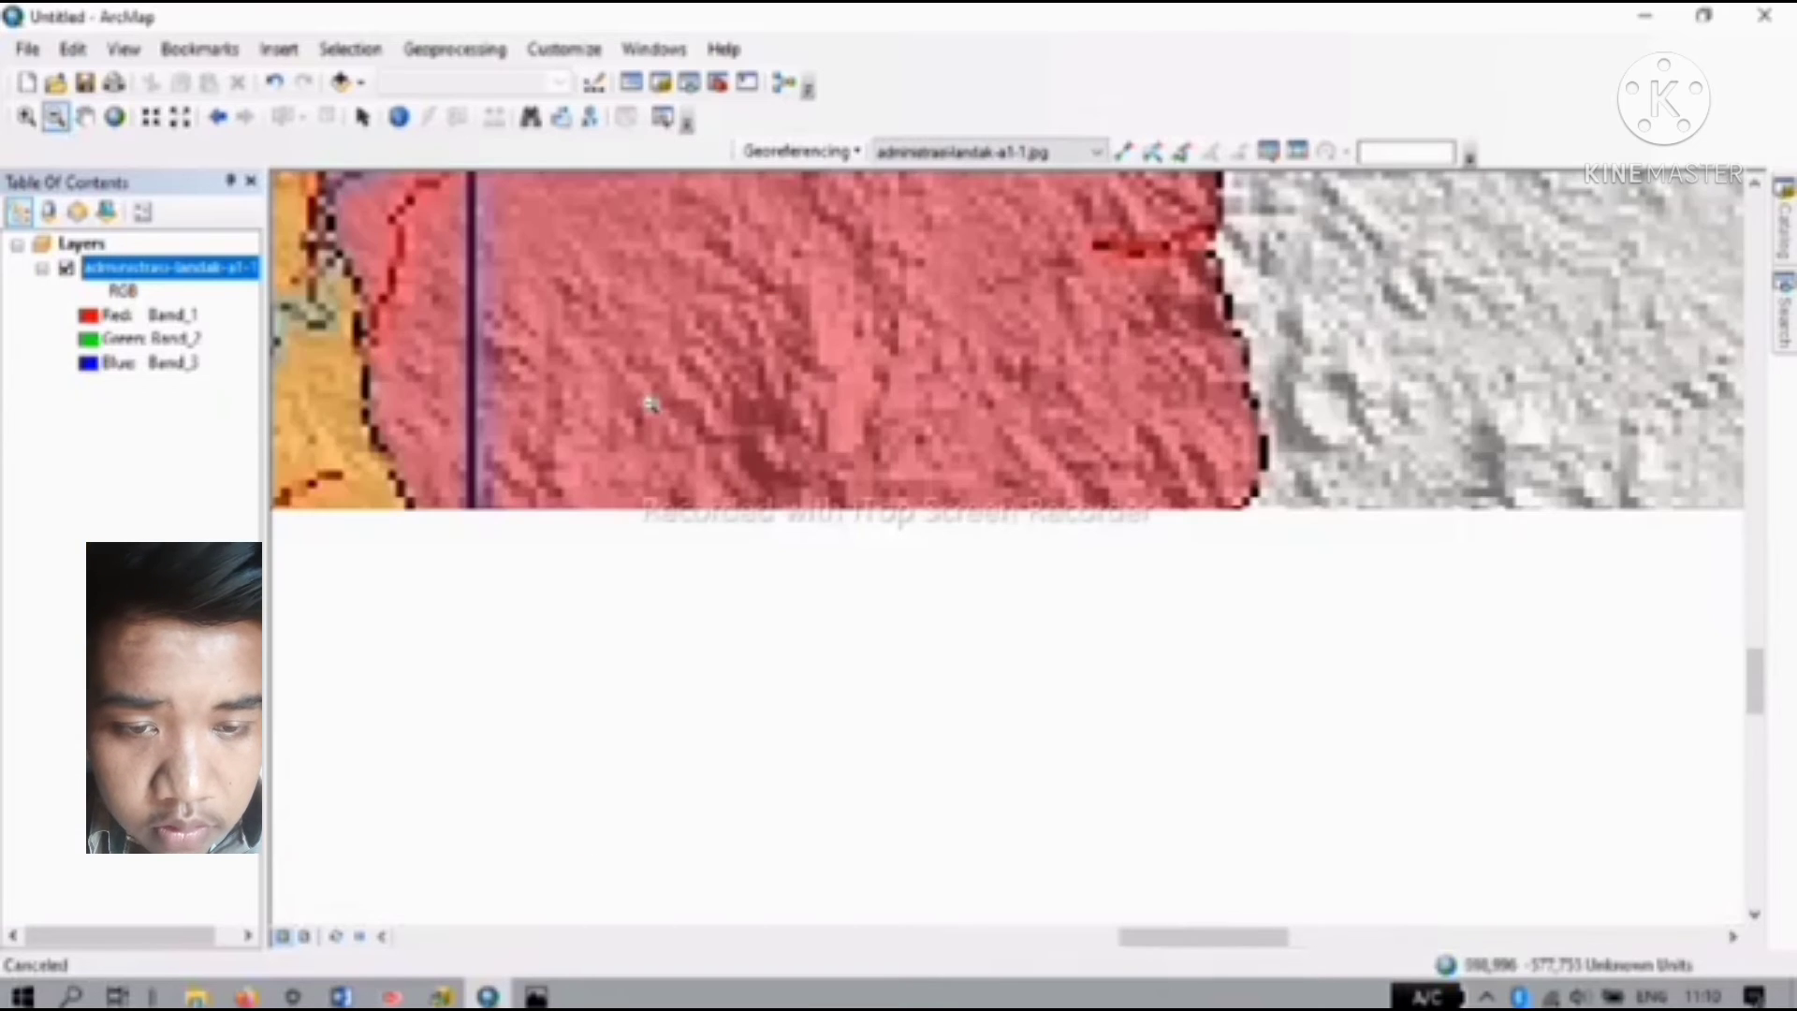
left_click(650, 404)
left_click(650, 405)
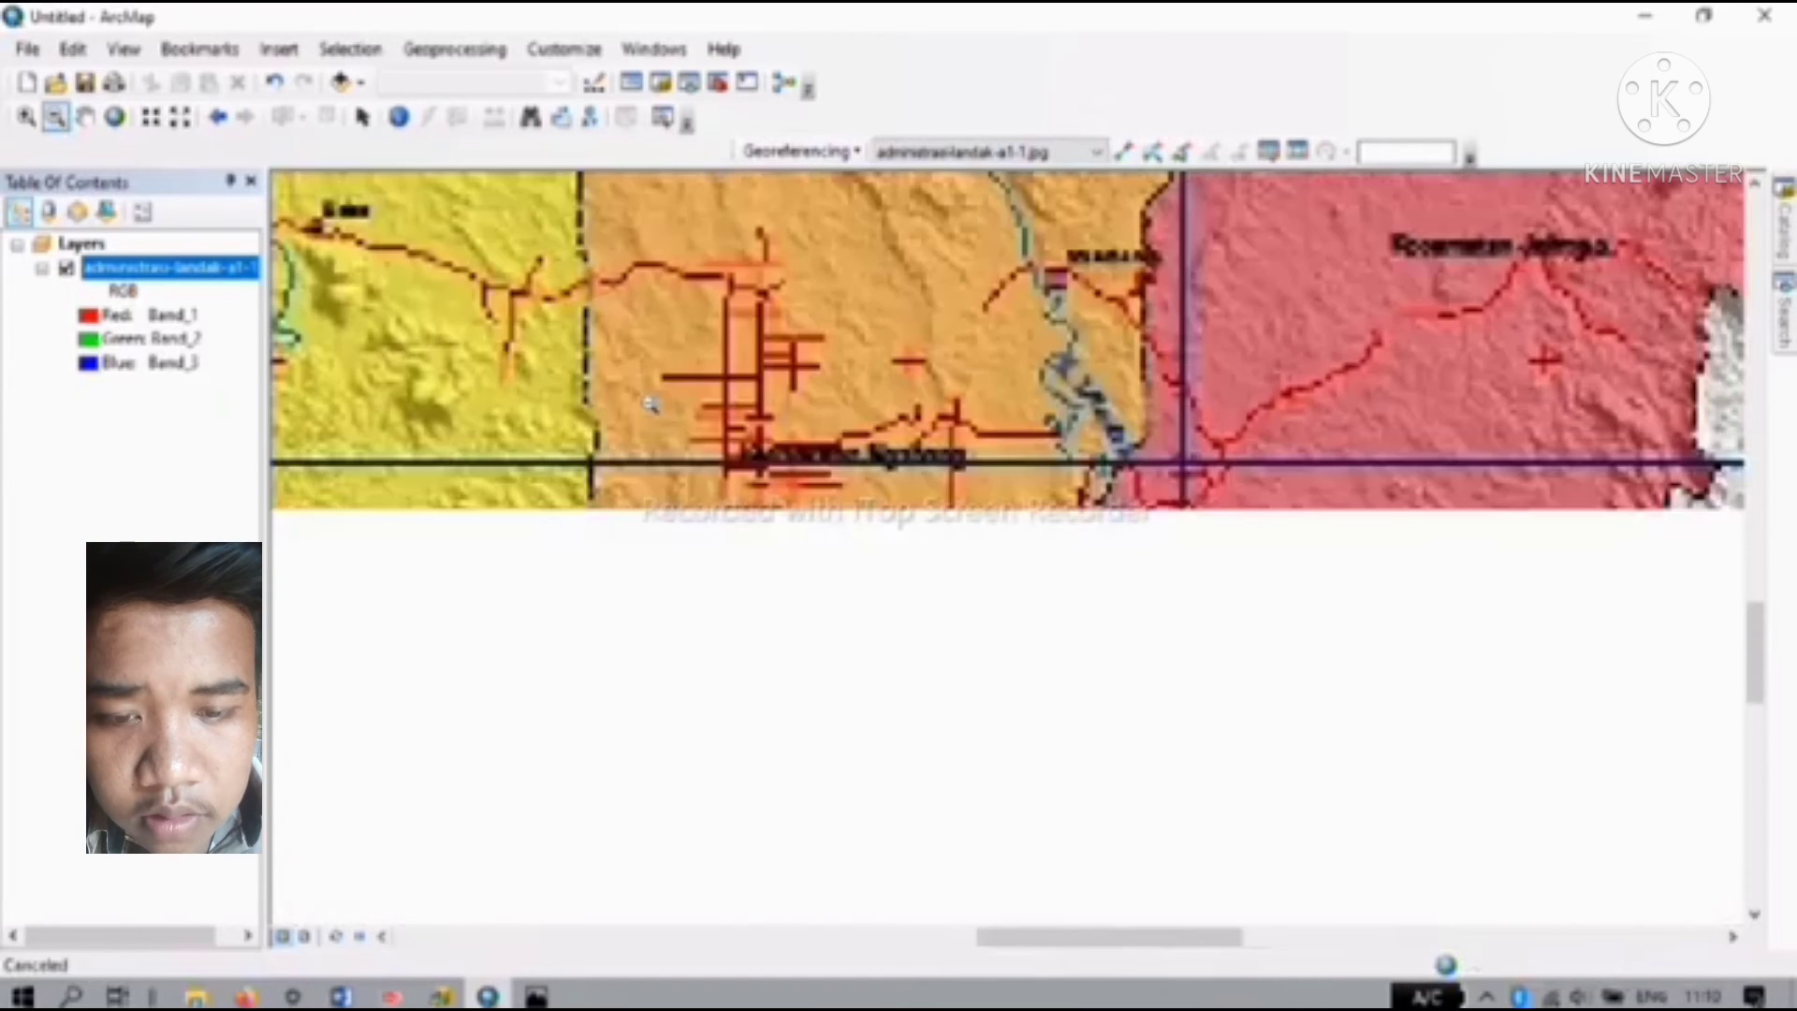
left_click(649, 405)
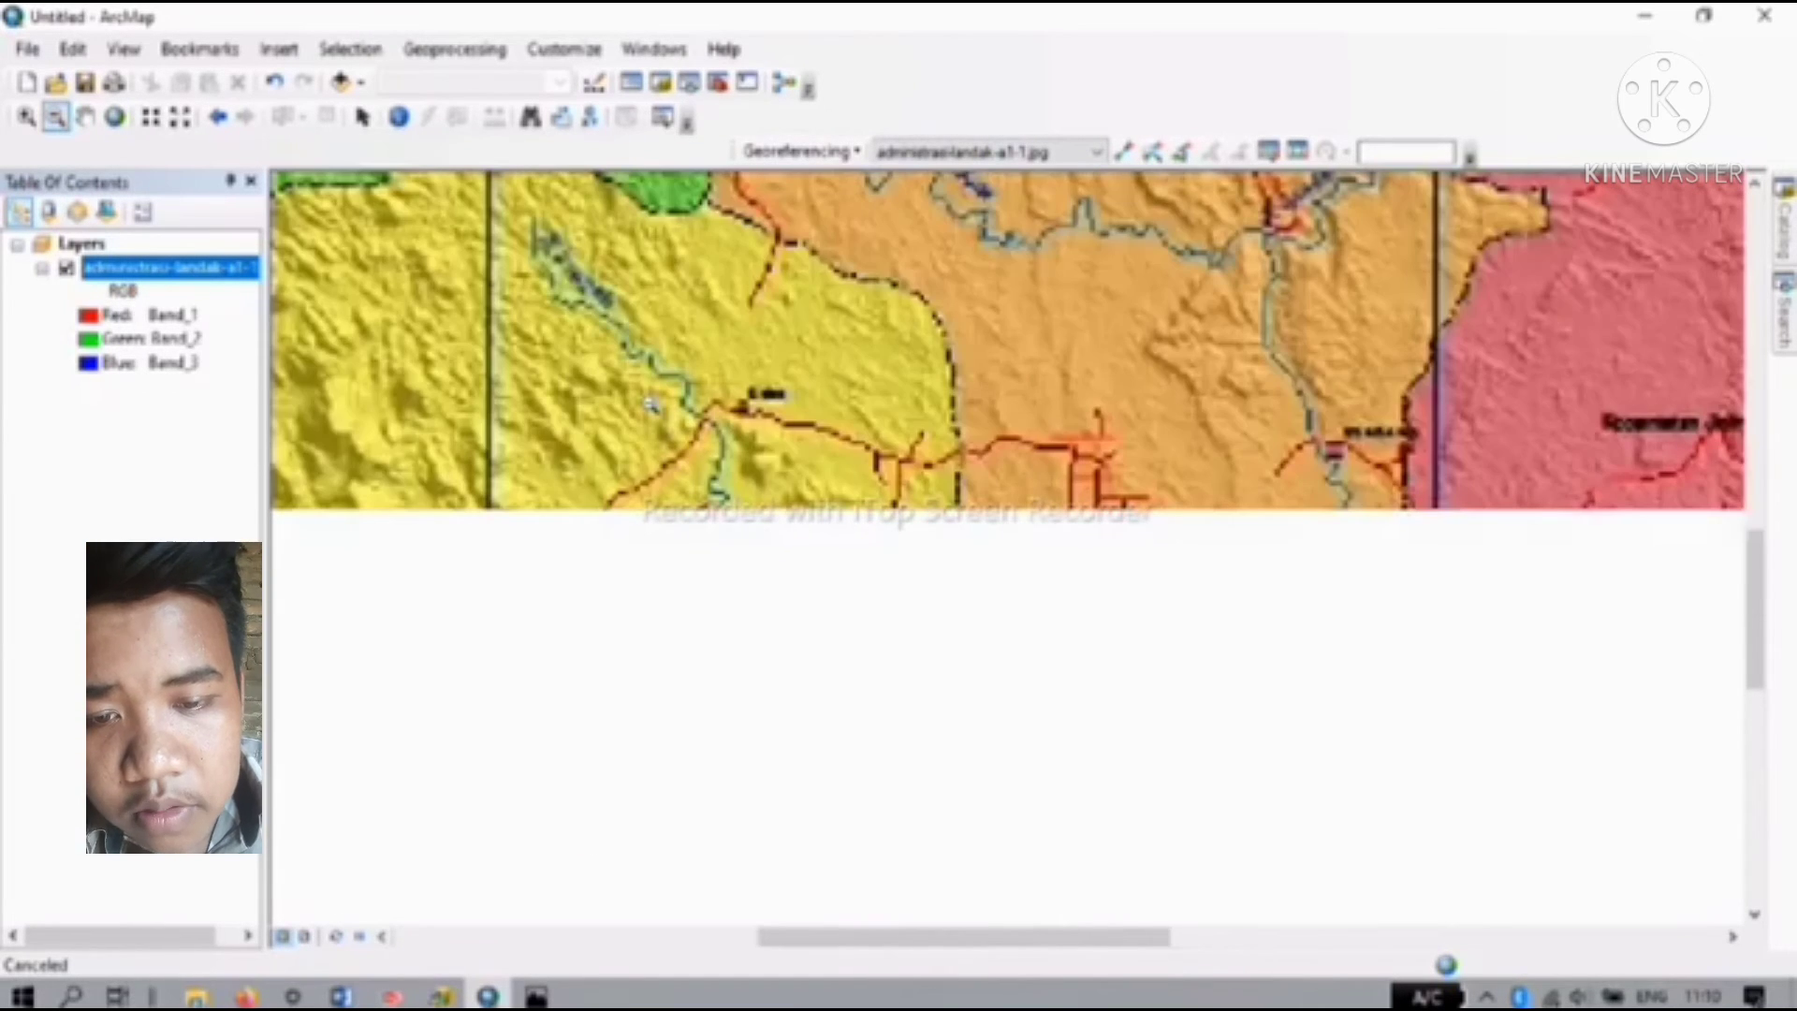
left_click(649, 405)
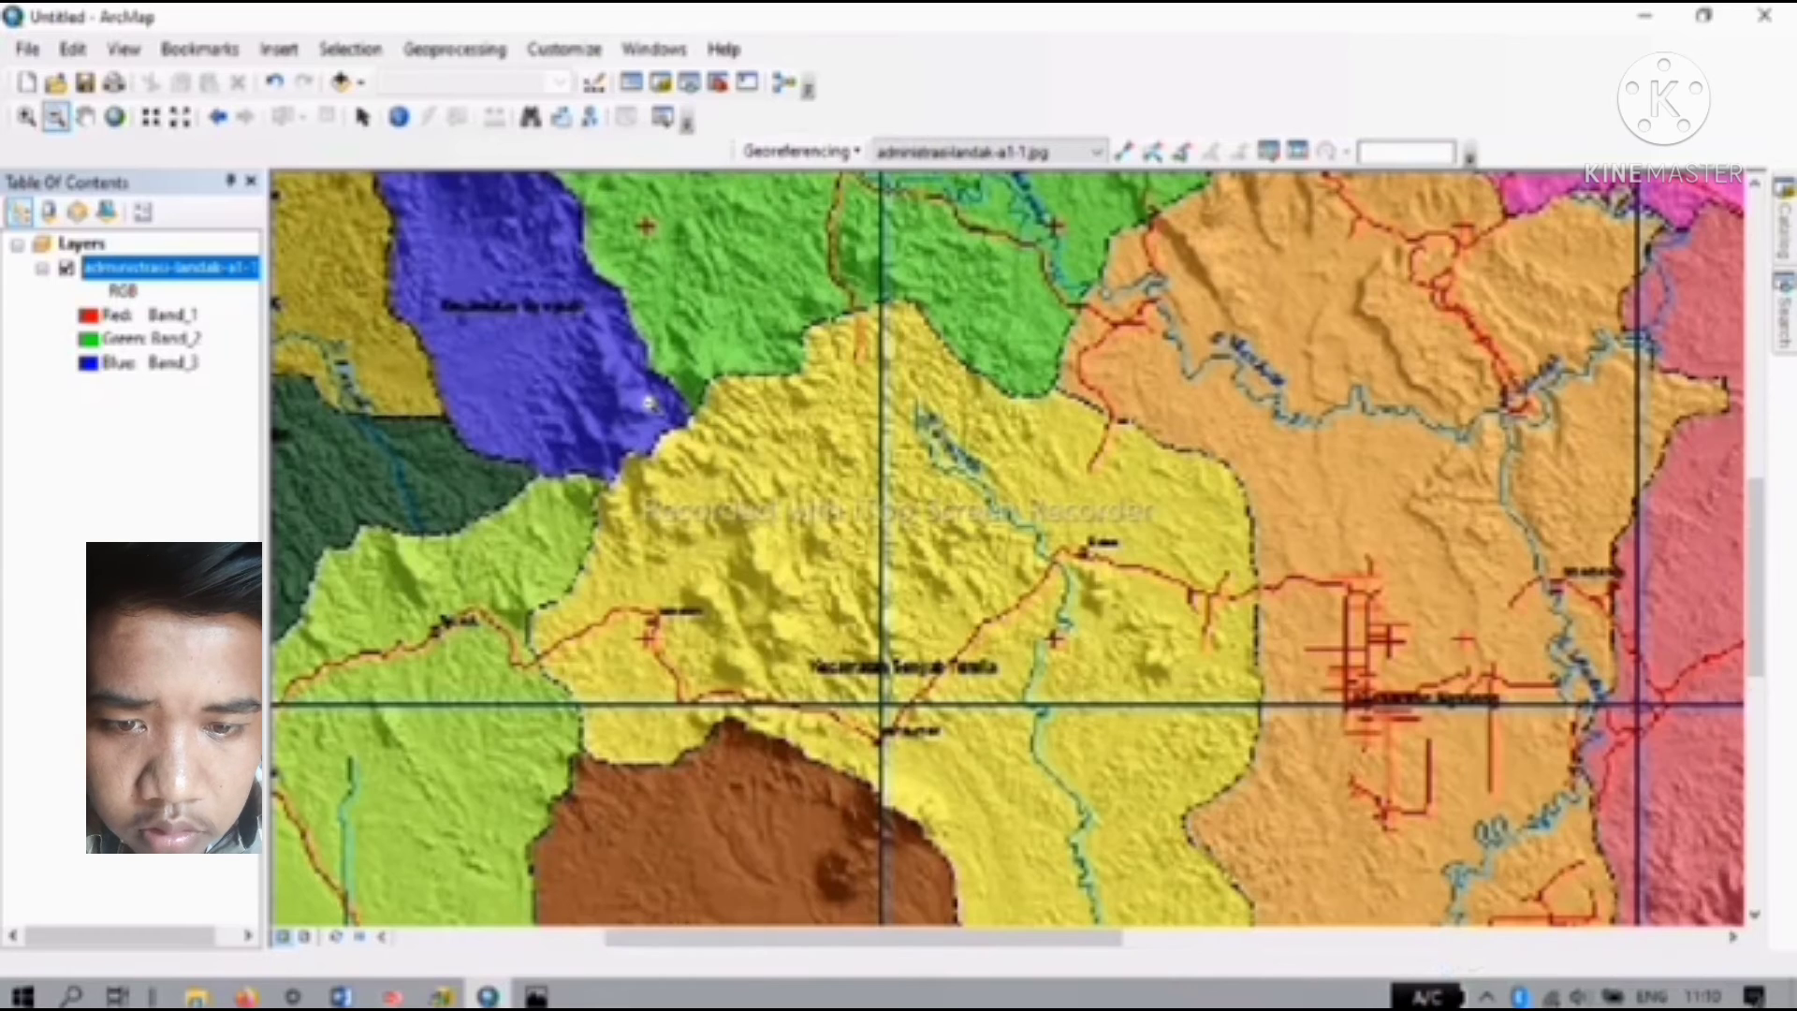
left_click(650, 404)
left_click(650, 404)
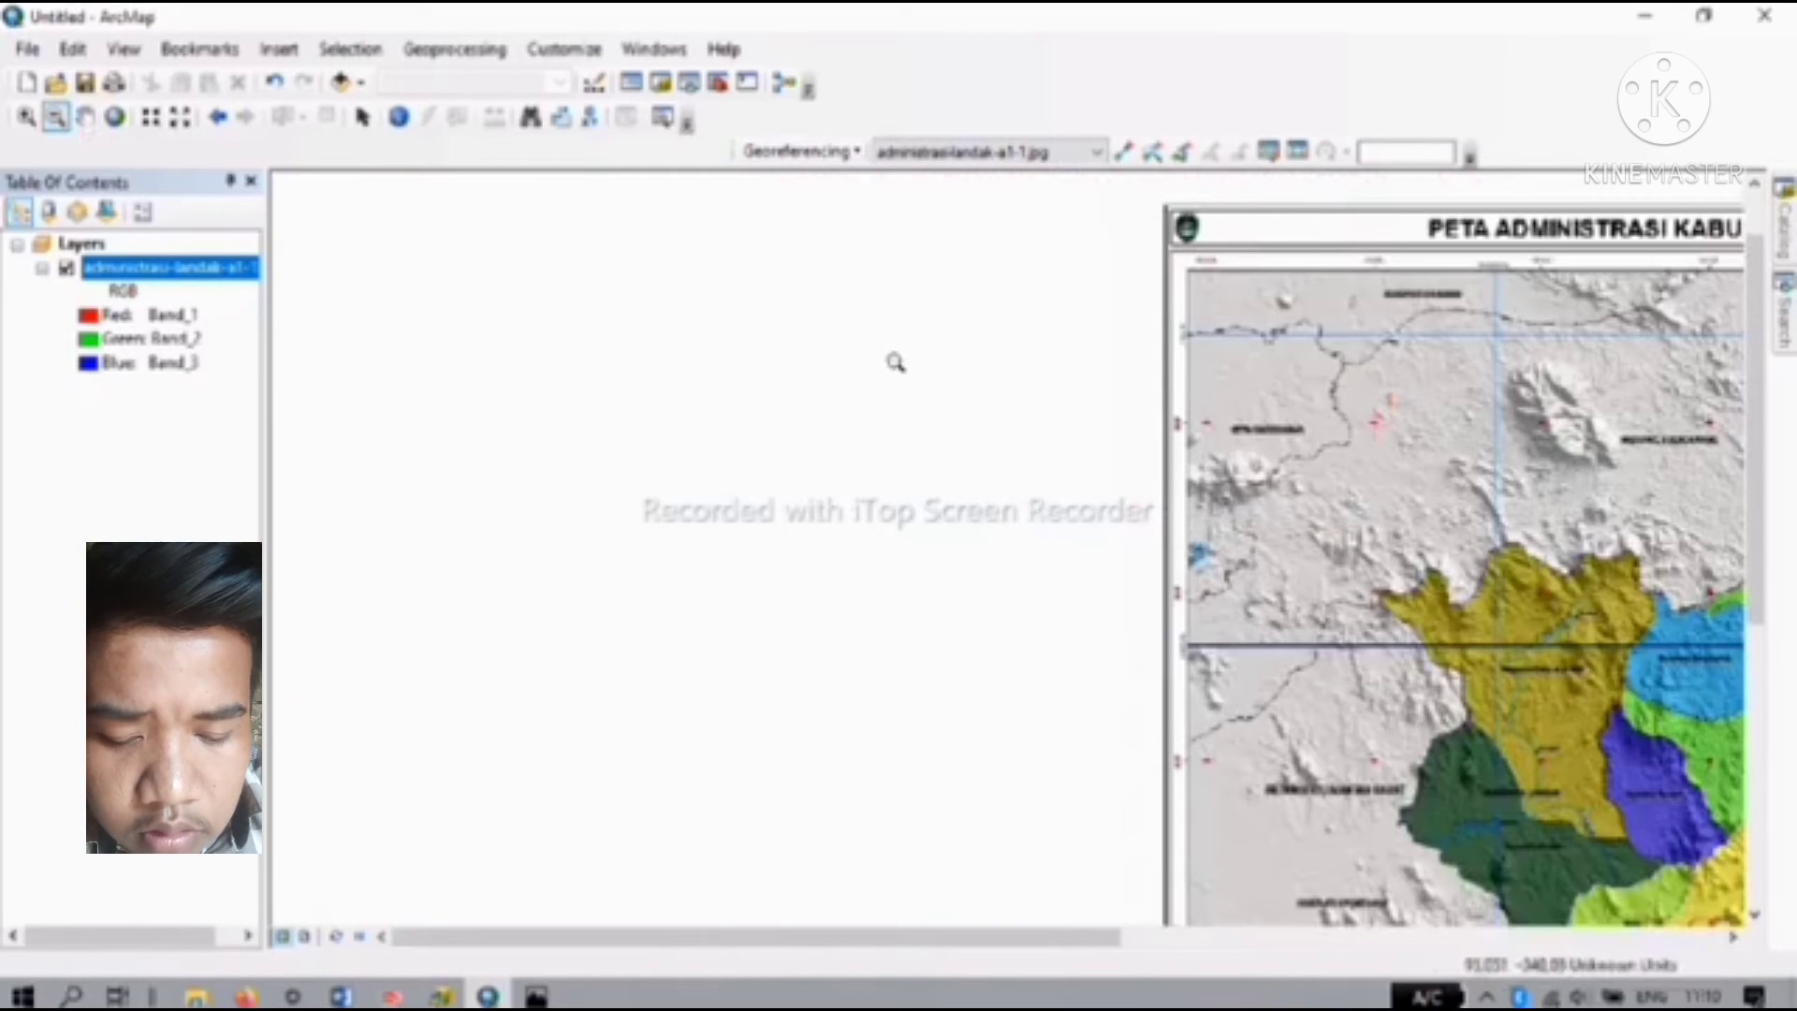
scroll(676, 327, "down", 3)
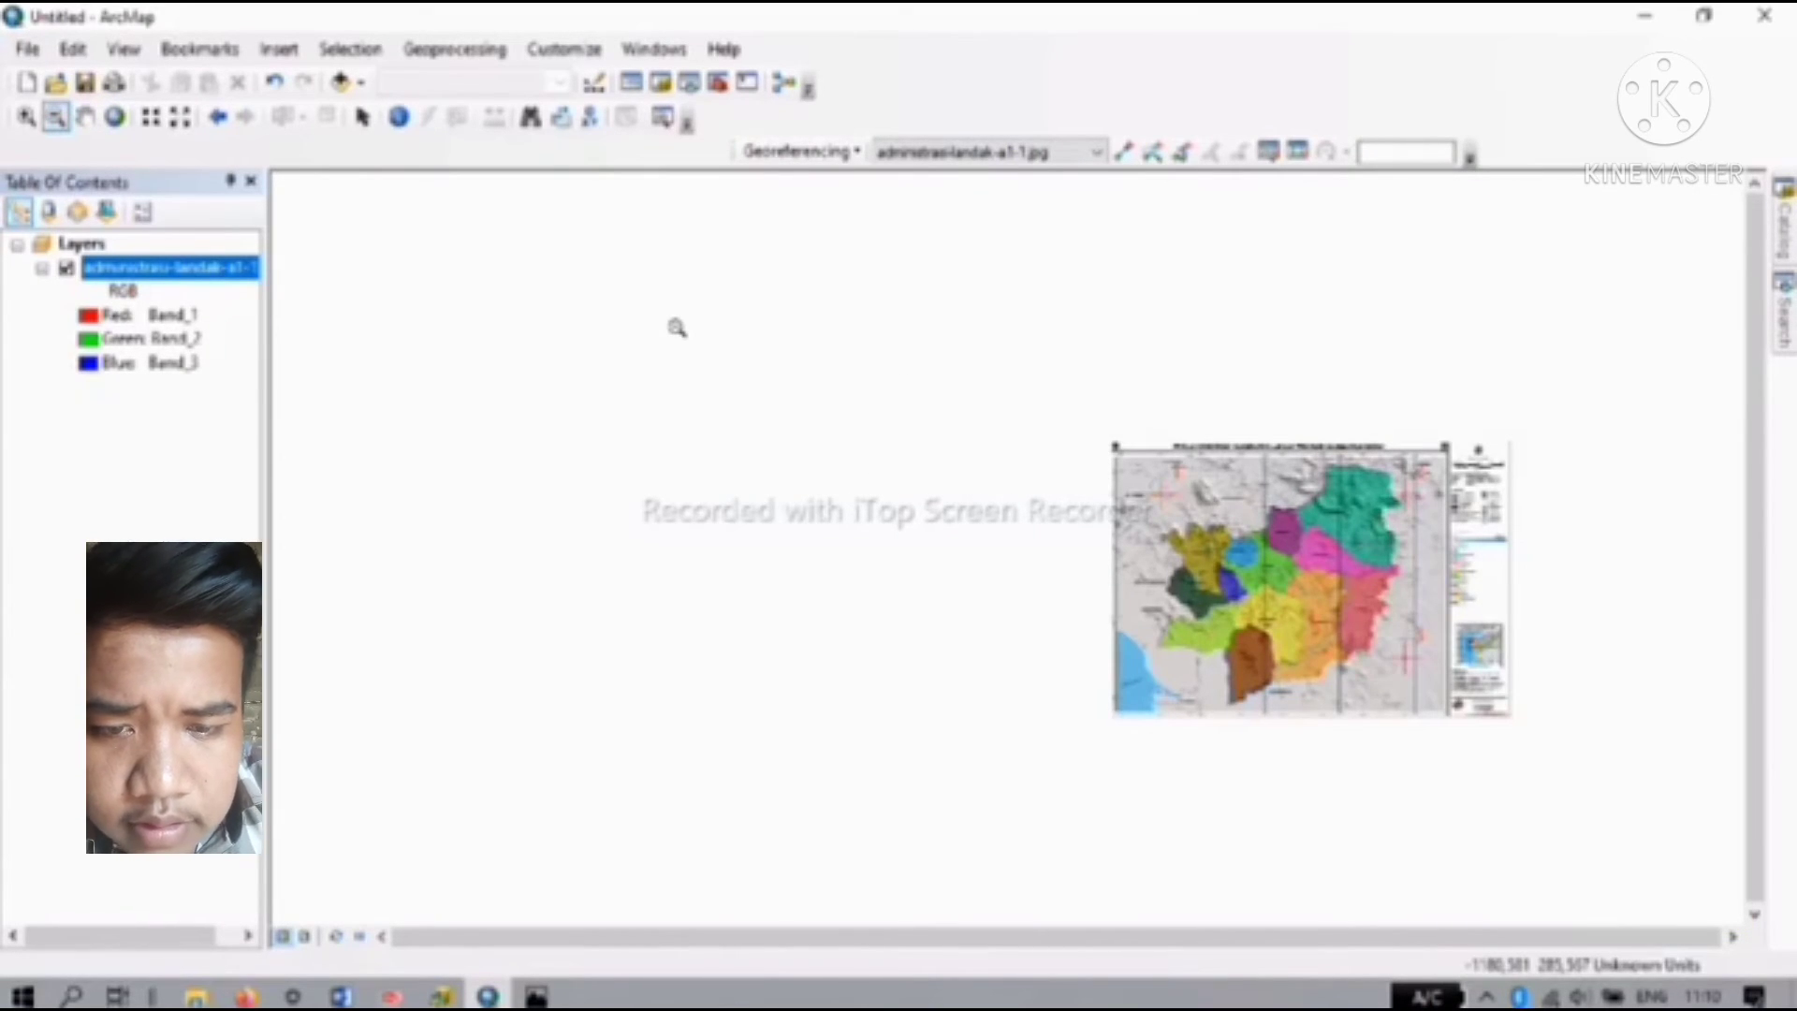
Step: Examine the southwestern part of the map image, around the blue bay and the light green district, for a red grid cross
left_click(86, 118)
double_click(812, 505)
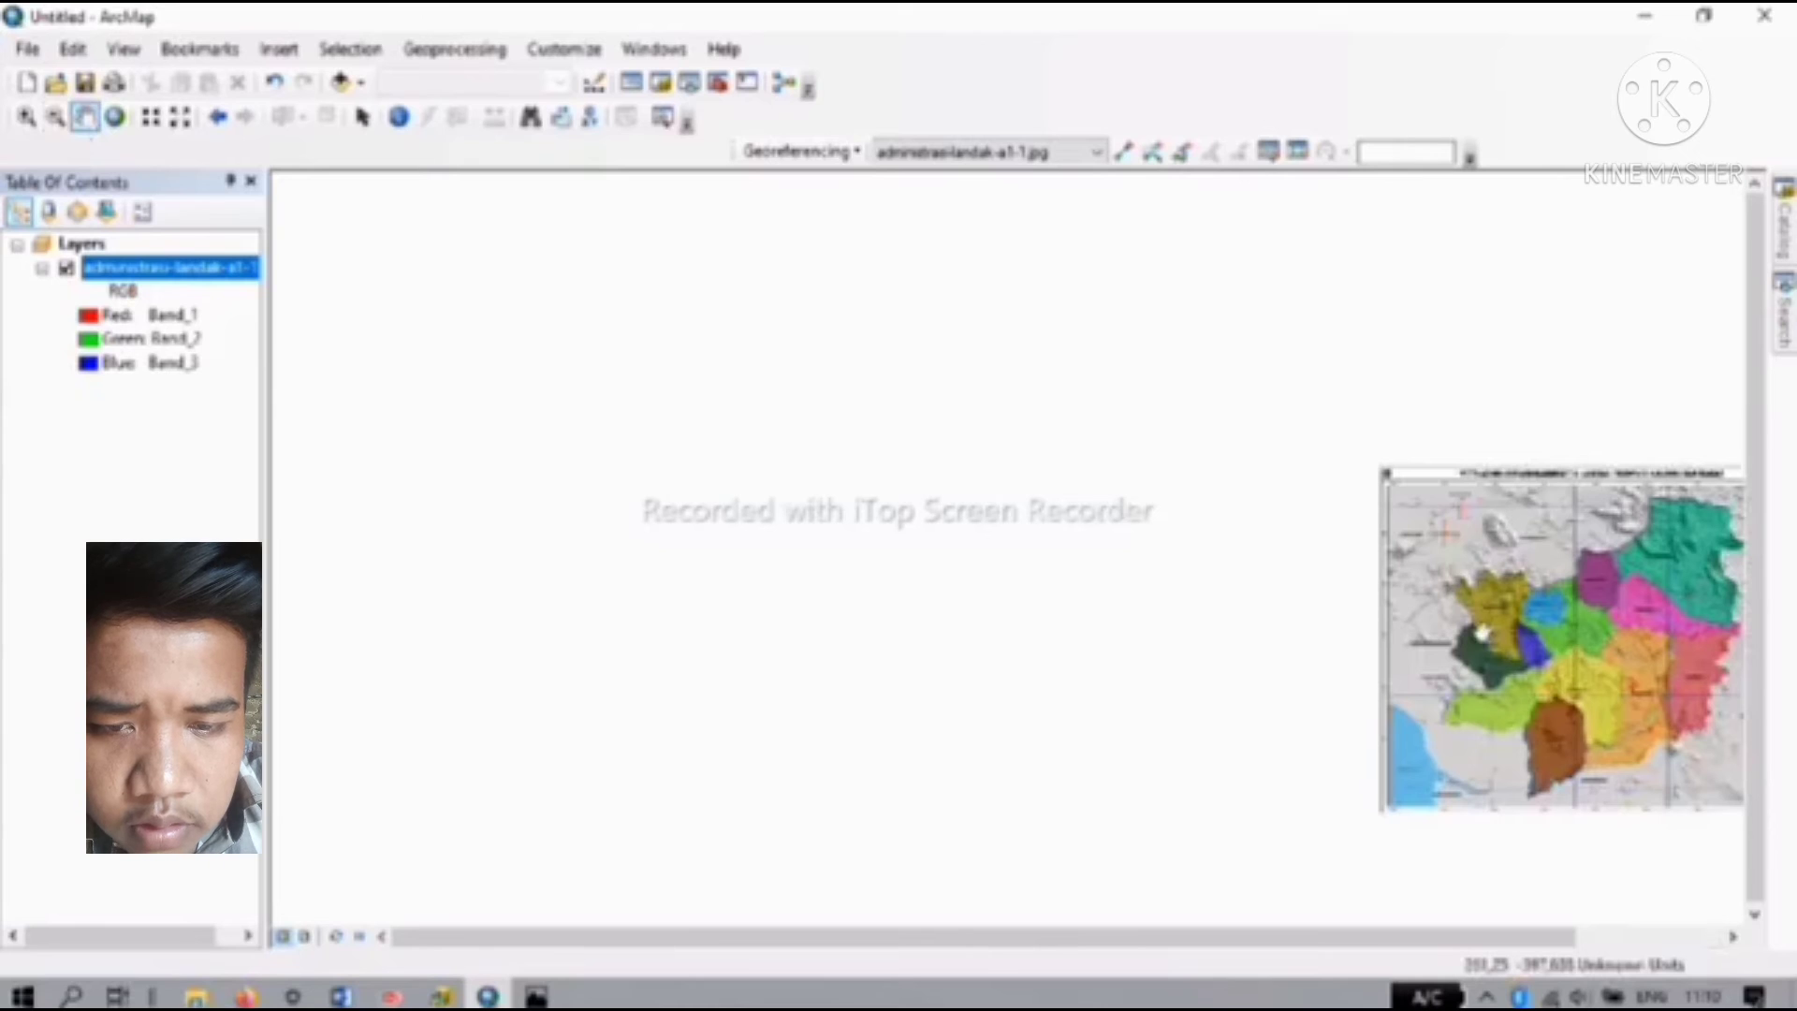
left_click_drag(1482, 633, 943, 469)
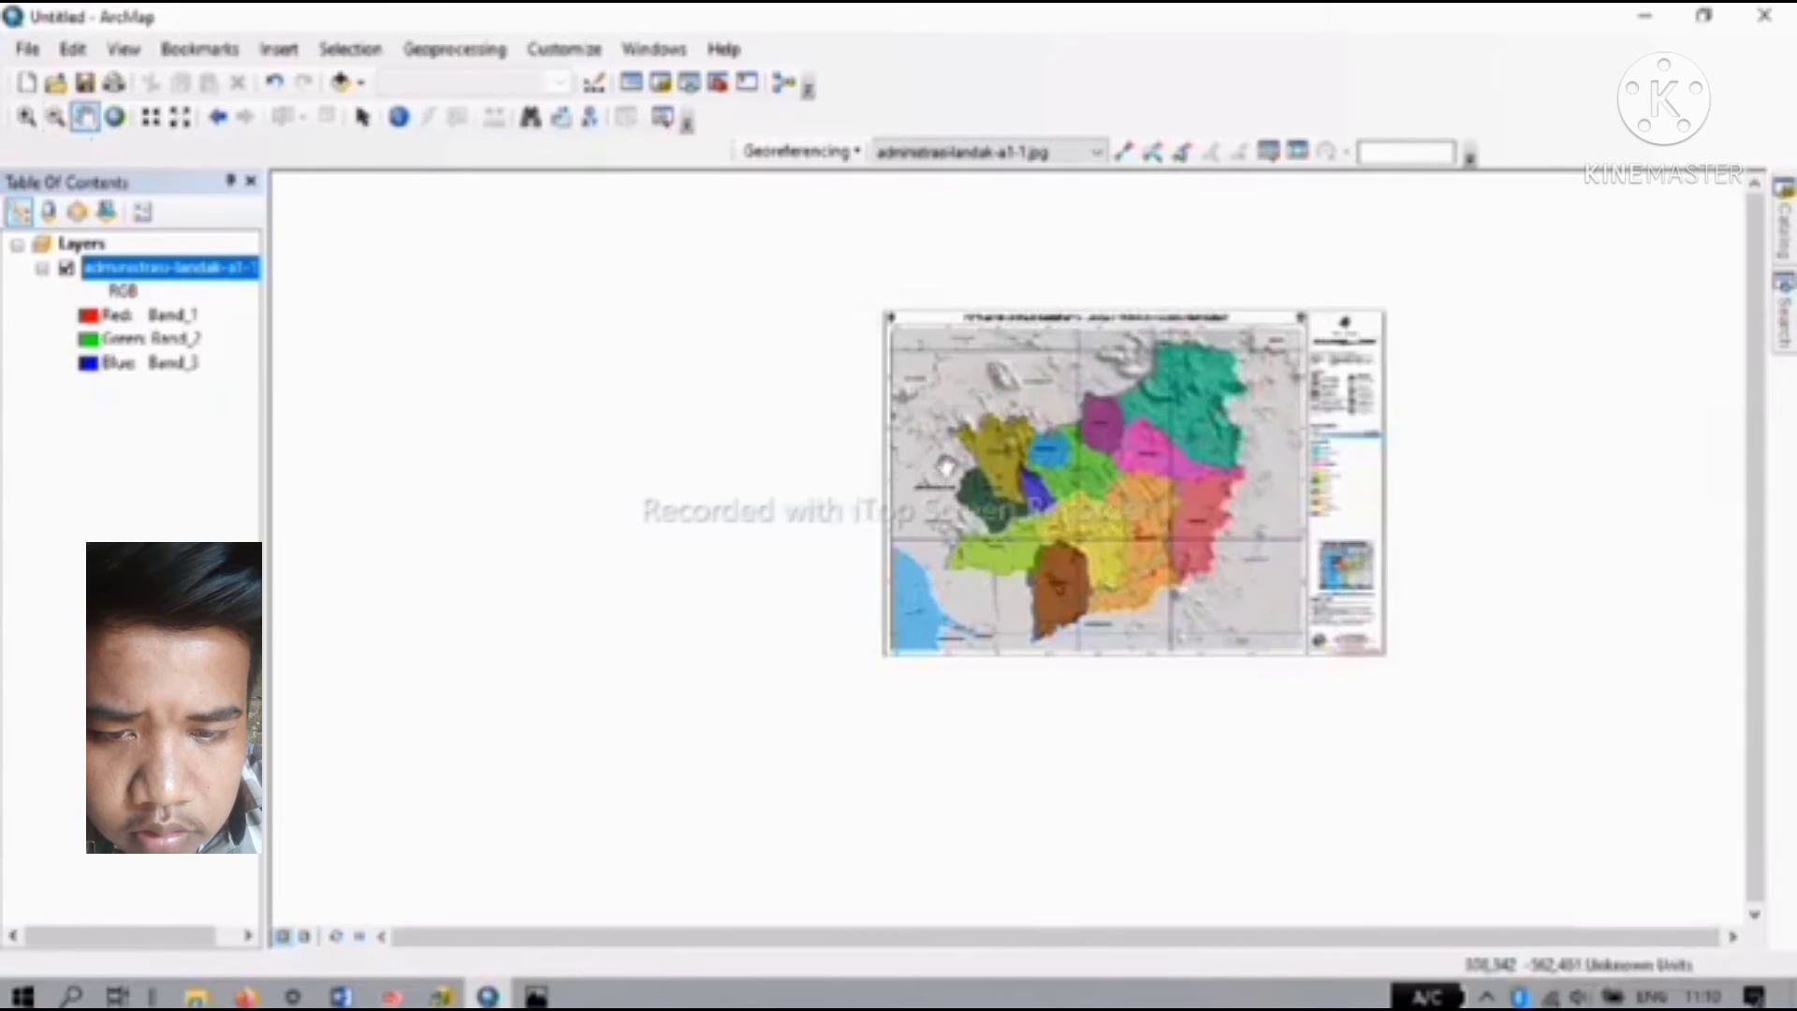
scroll(945, 465, "up", 1)
scroll(945, 466, "up", 1)
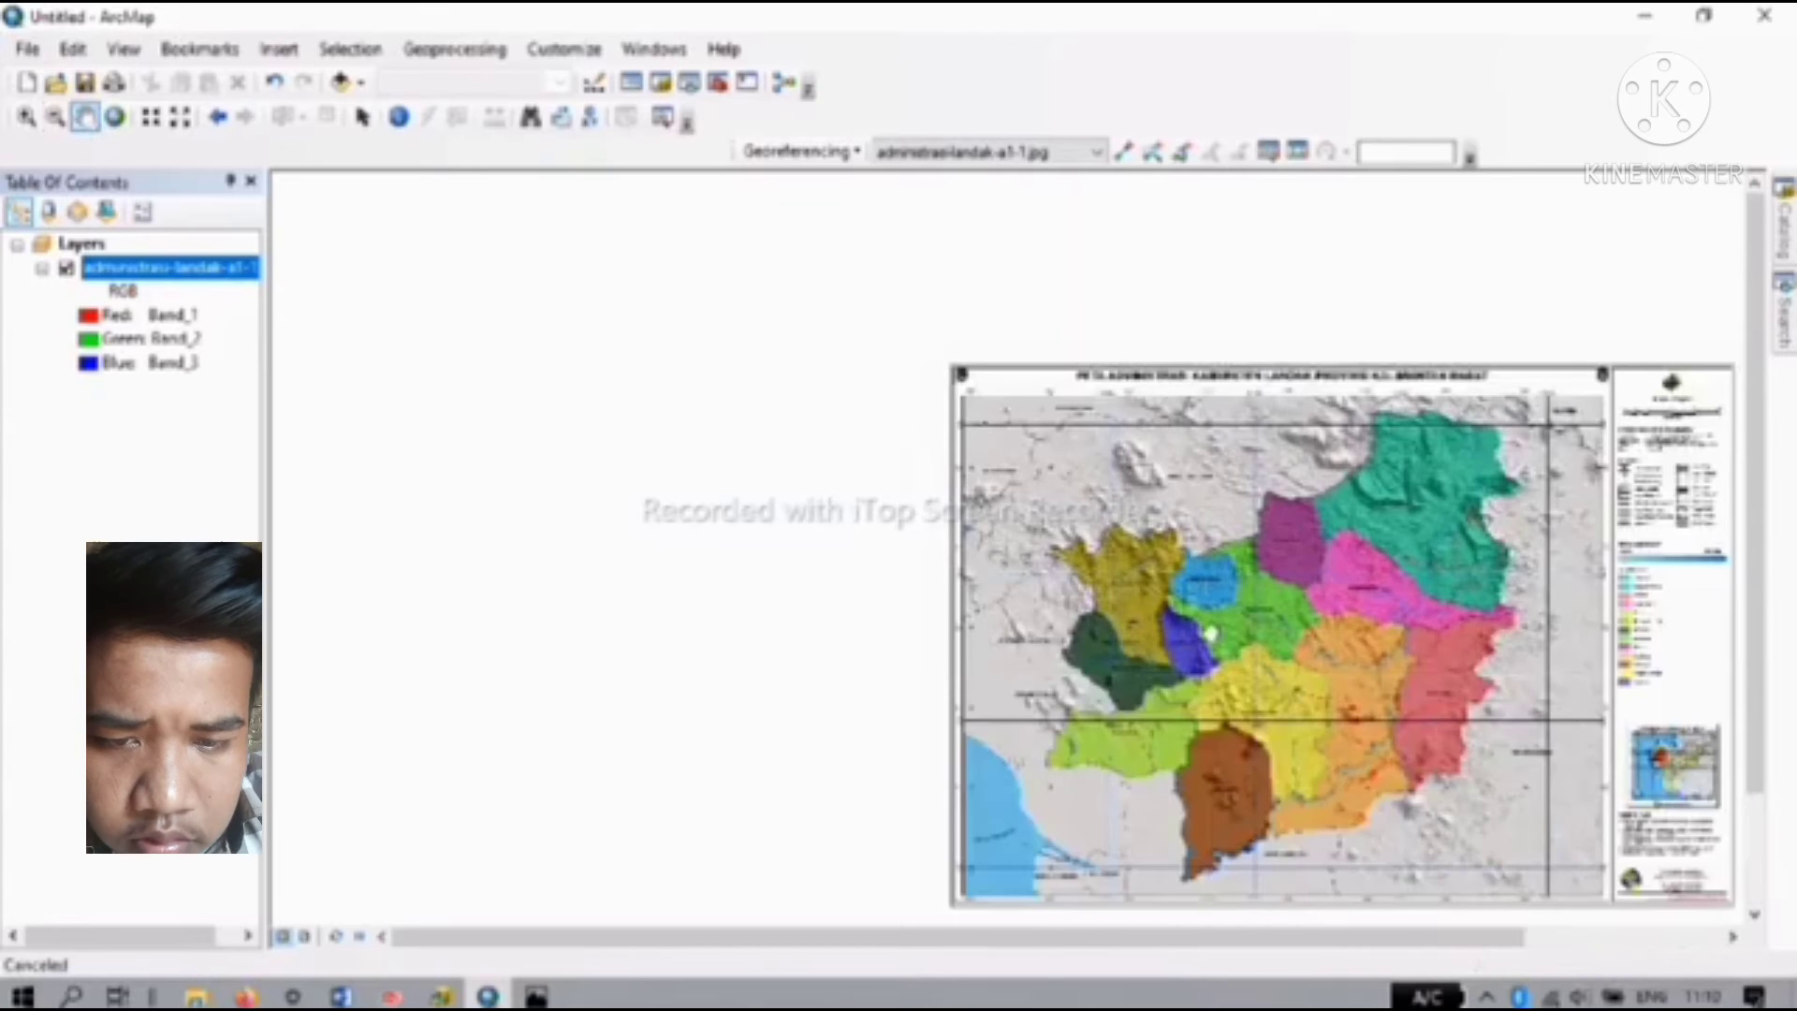
scroll(1210, 633, "up", 1)
left_click_drag(755, 469, 301, 293)
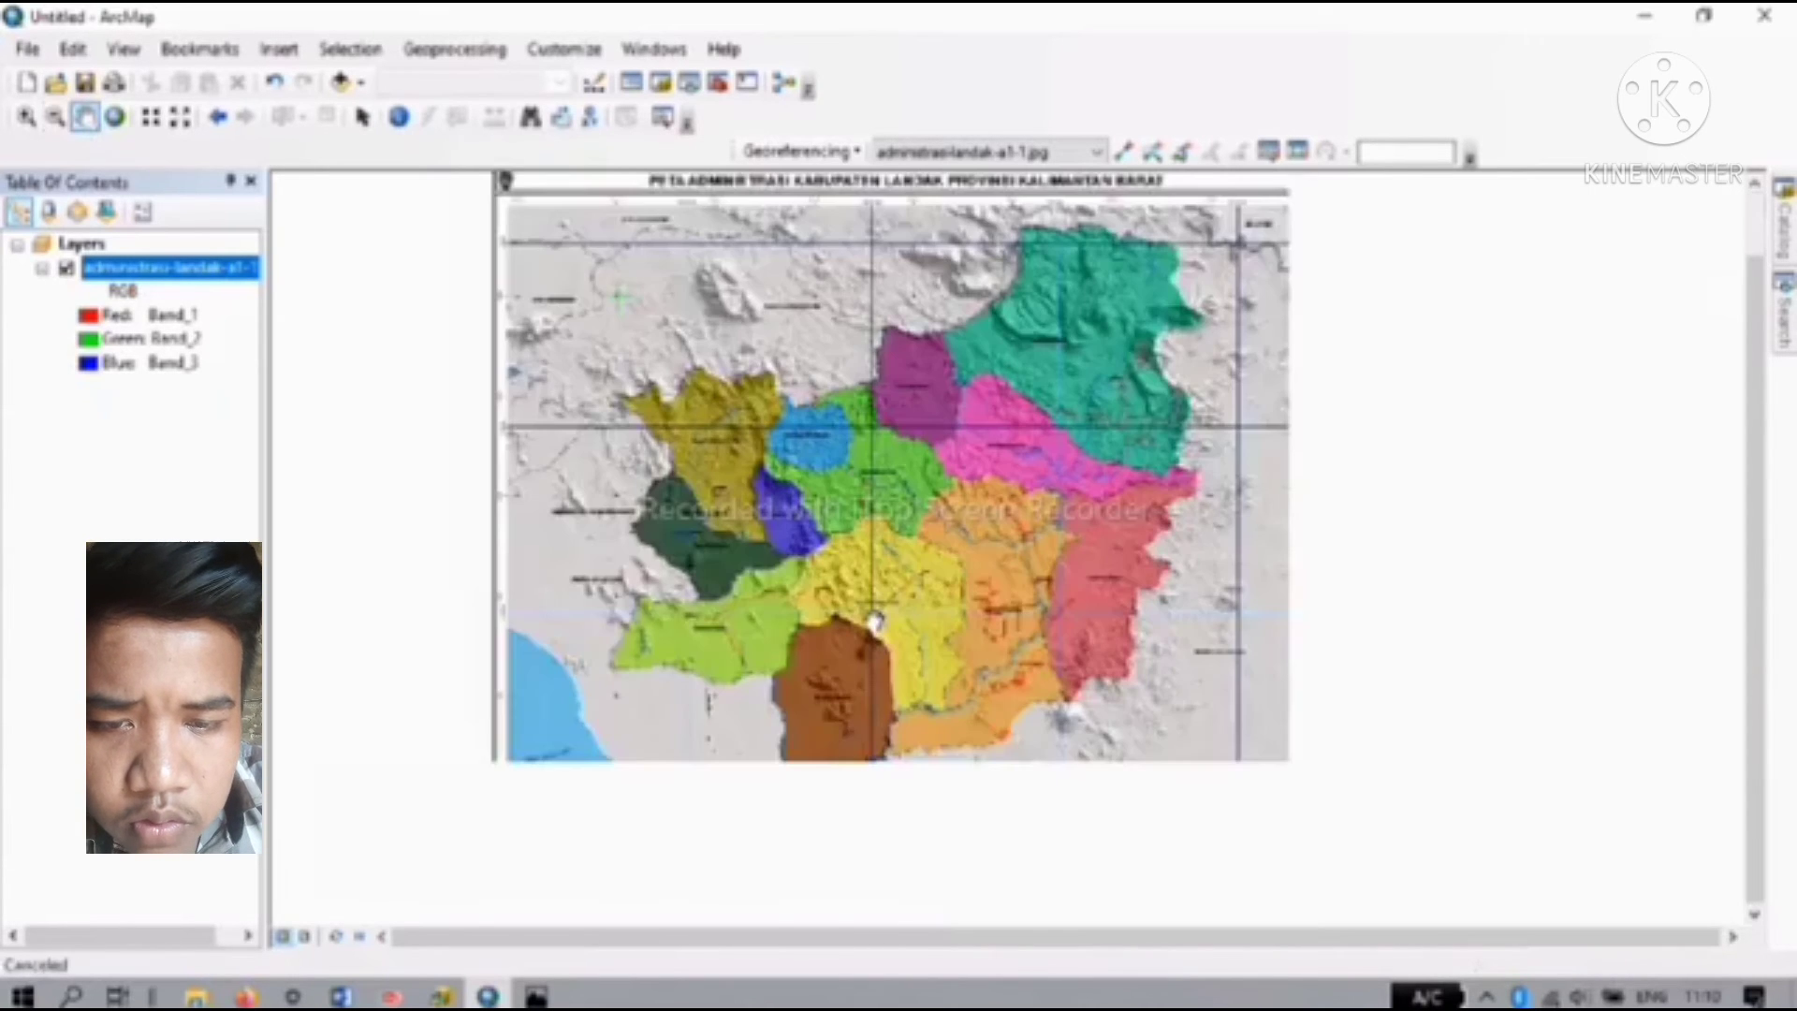
left_click_drag(745, 688, 875, 626)
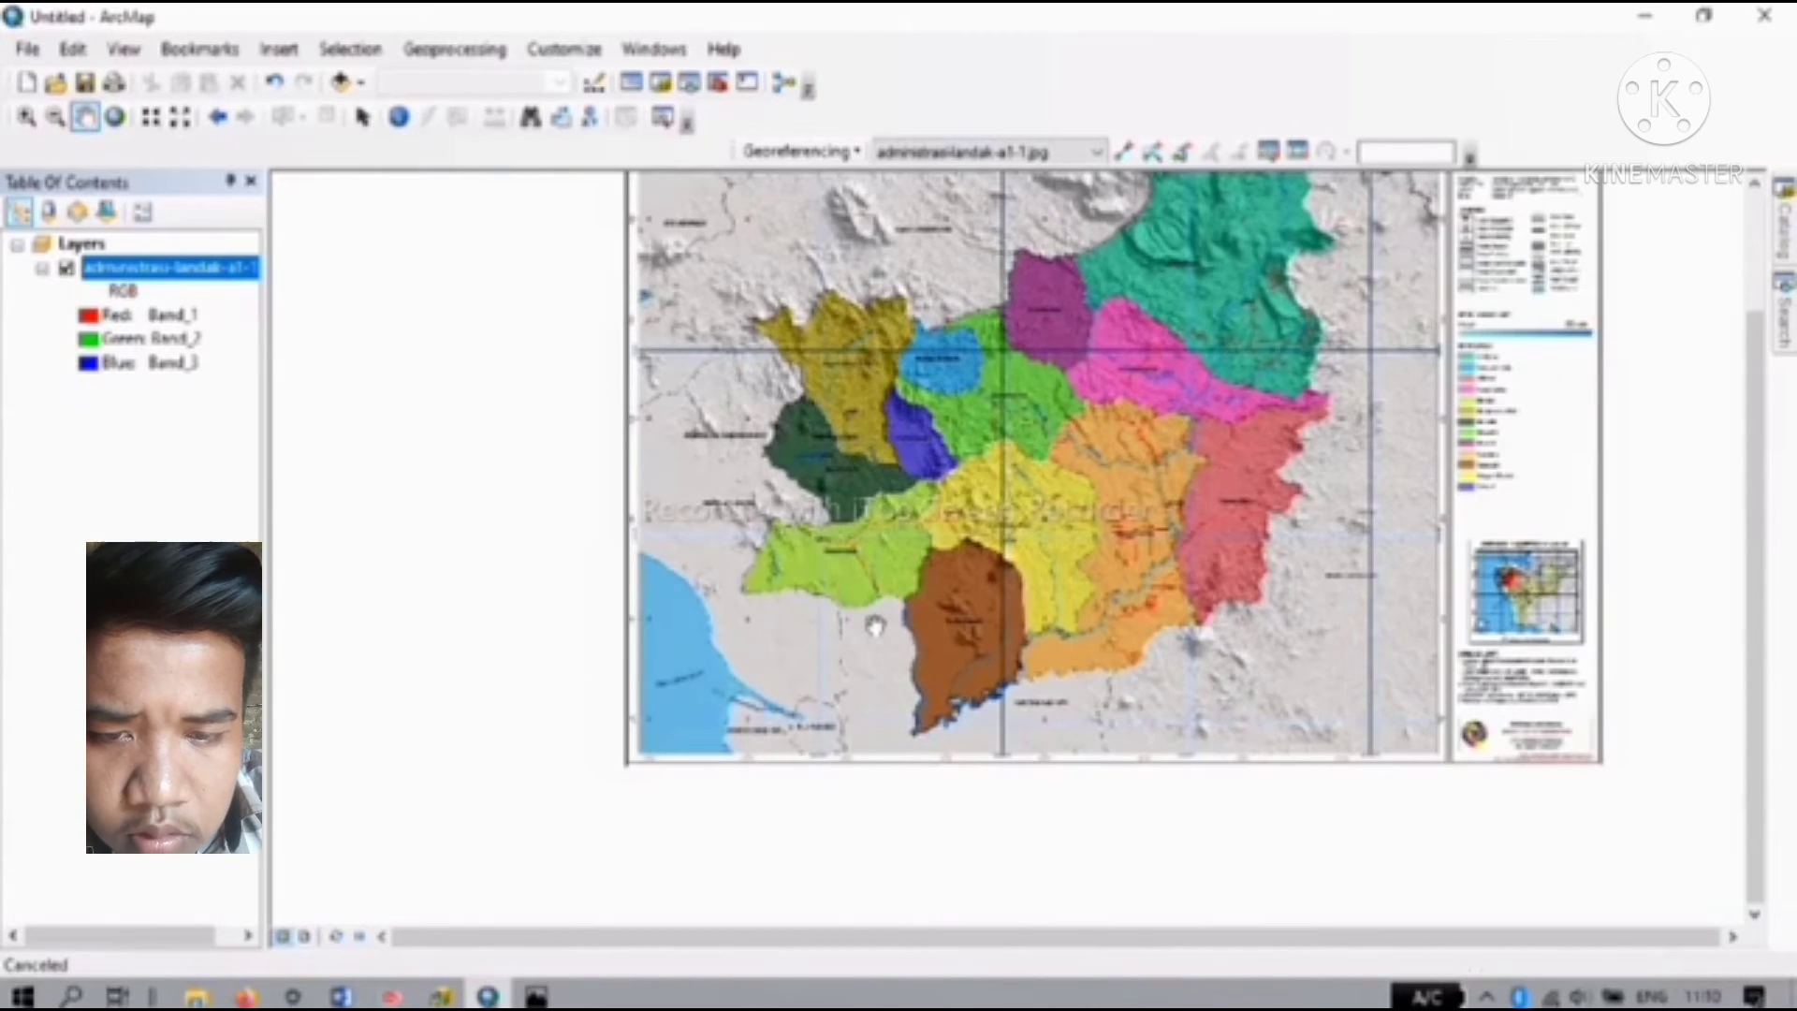
scroll(875, 626, "up", 1)
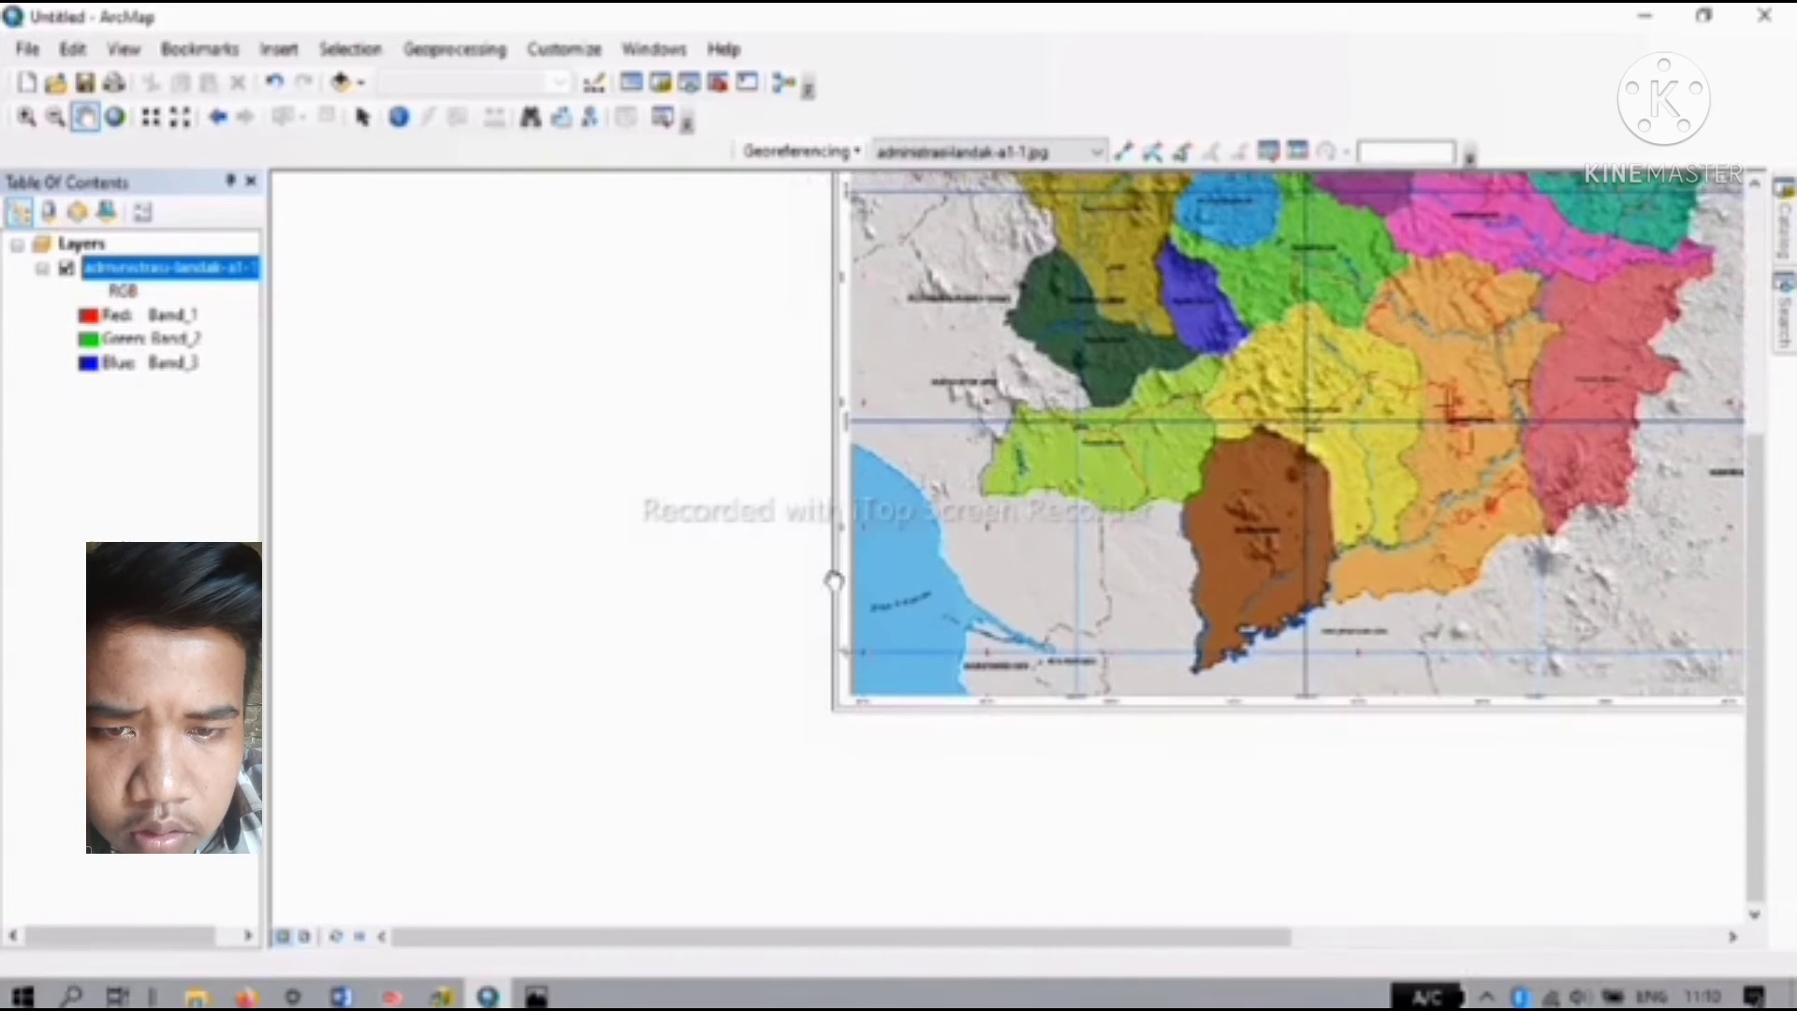
scroll(834, 581, "down", 1)
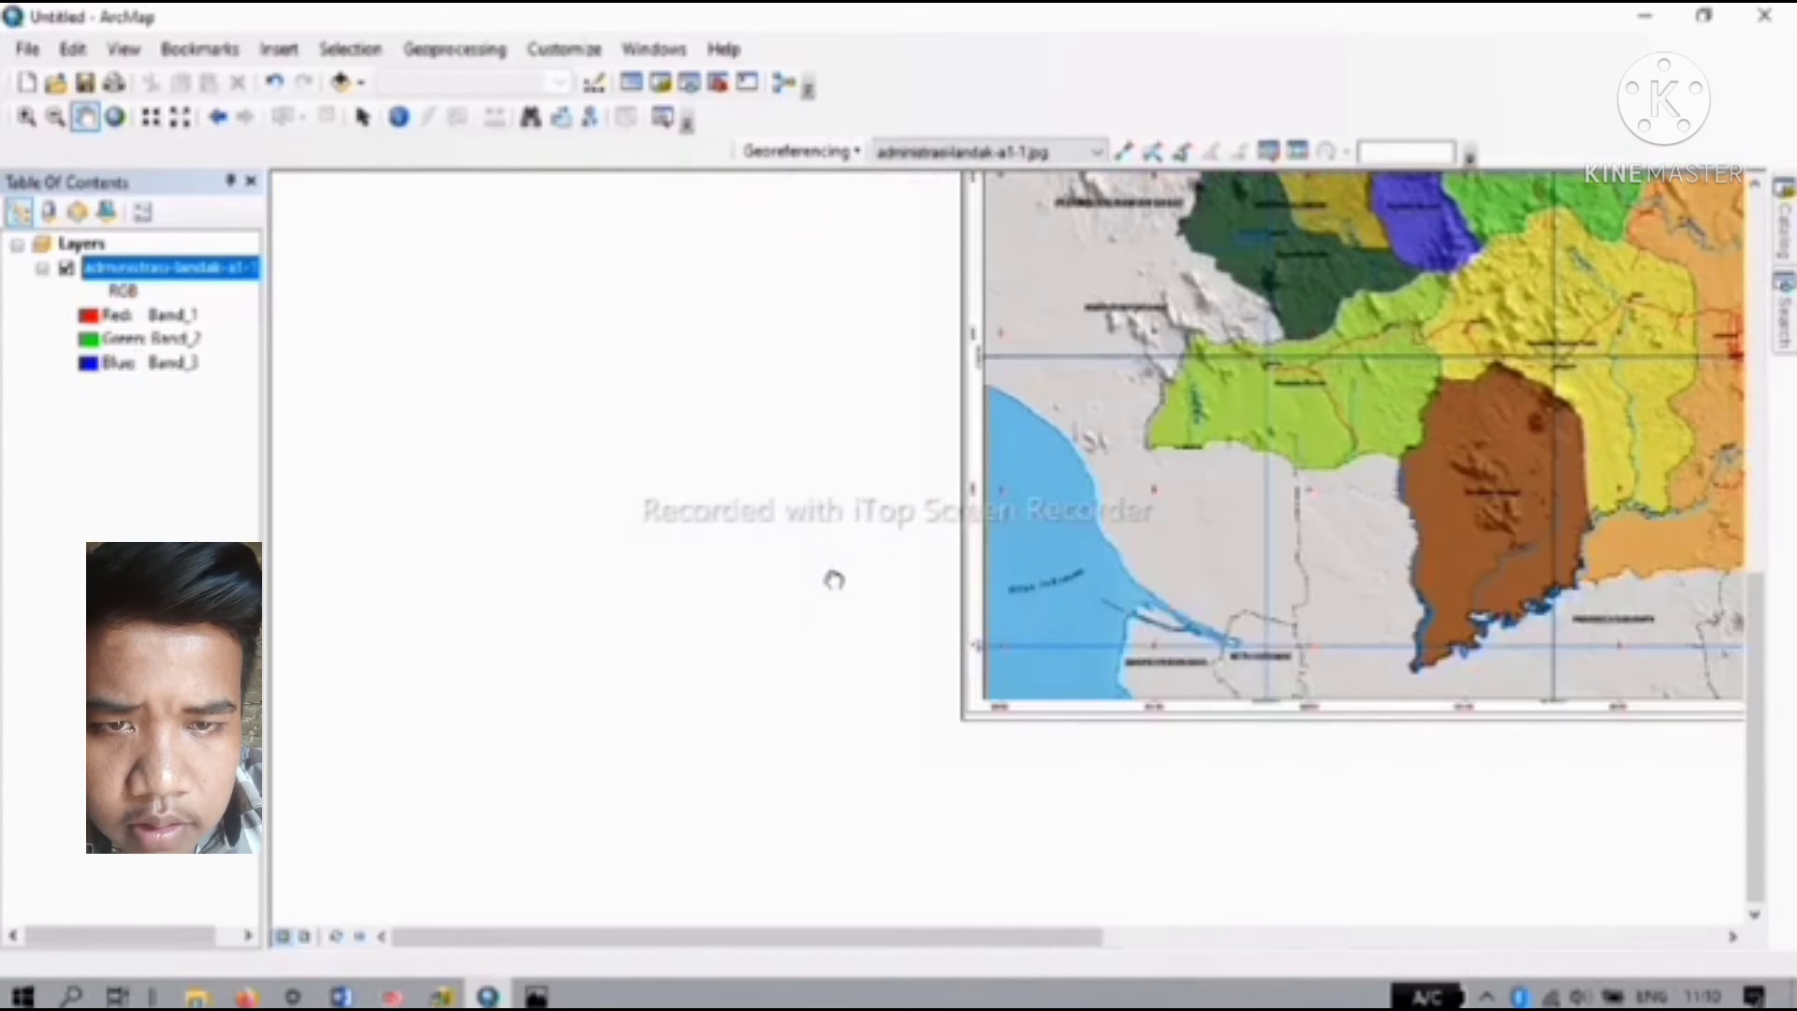
scroll(834, 580, "down", 1)
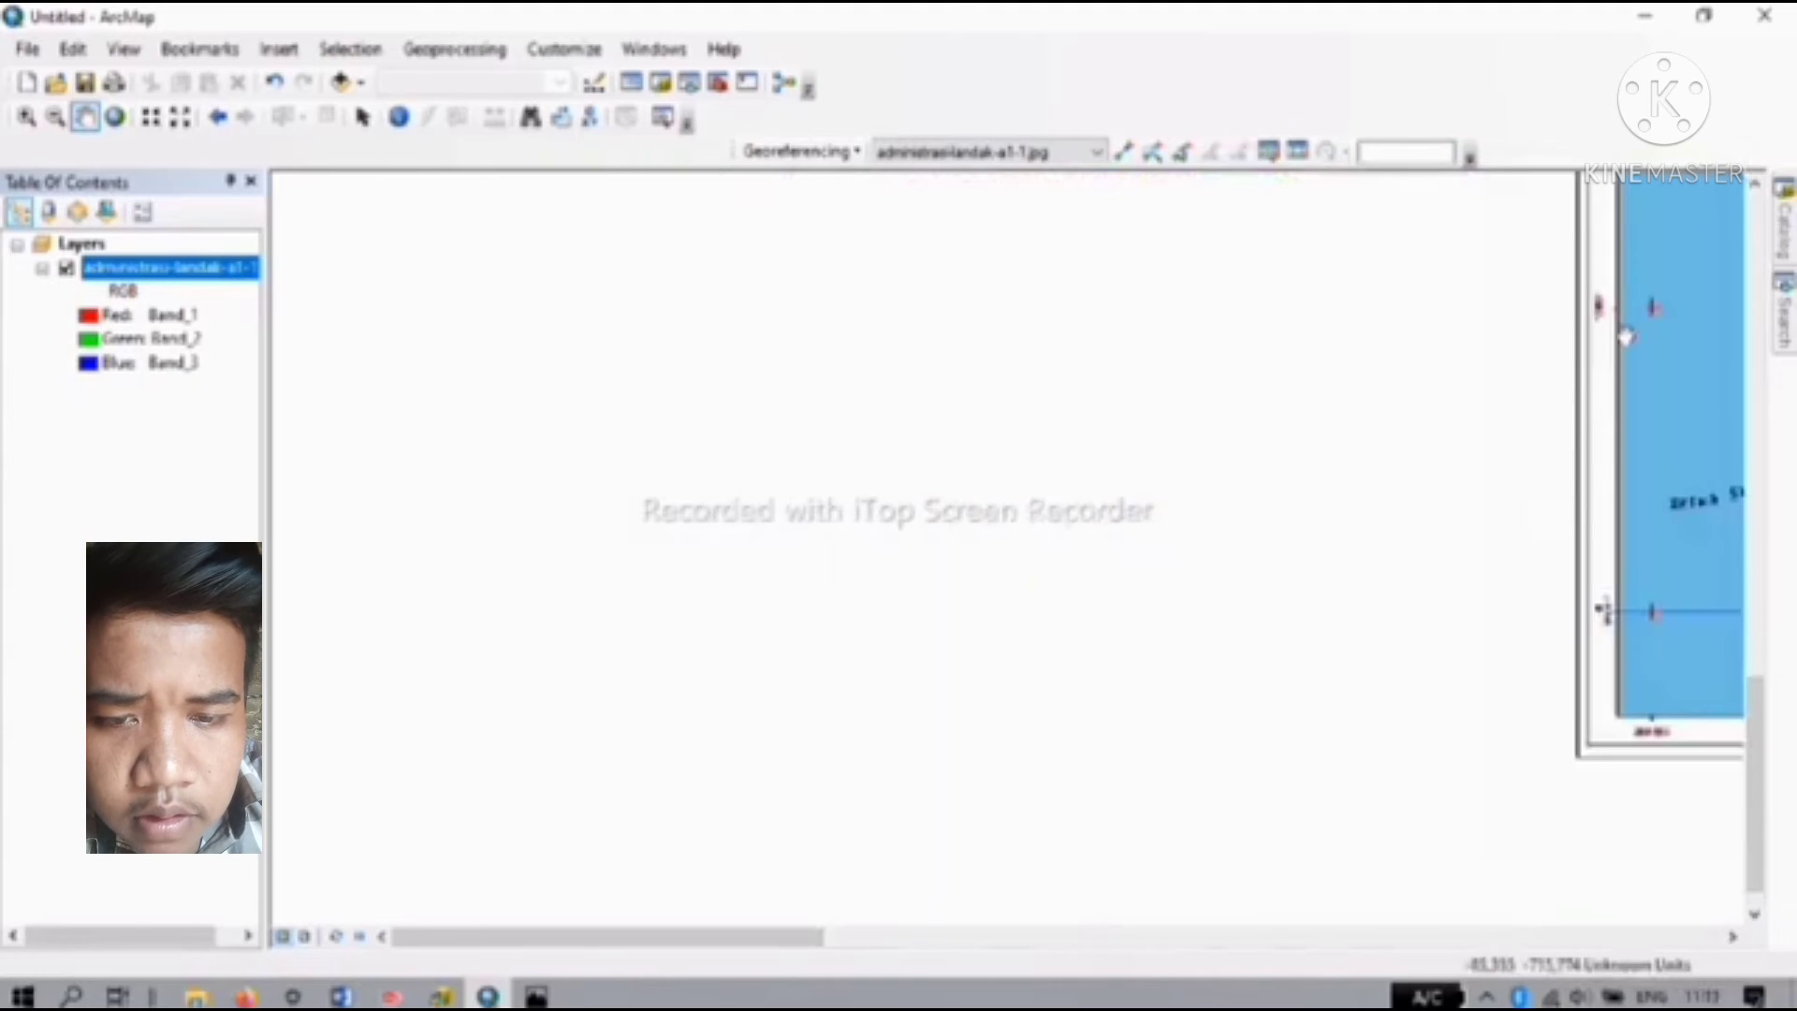
Step: Close in on the red grid cross on the gray land just east of the blue bay, southwest of the light green district
left_click_drag(1627, 334, 461, 590)
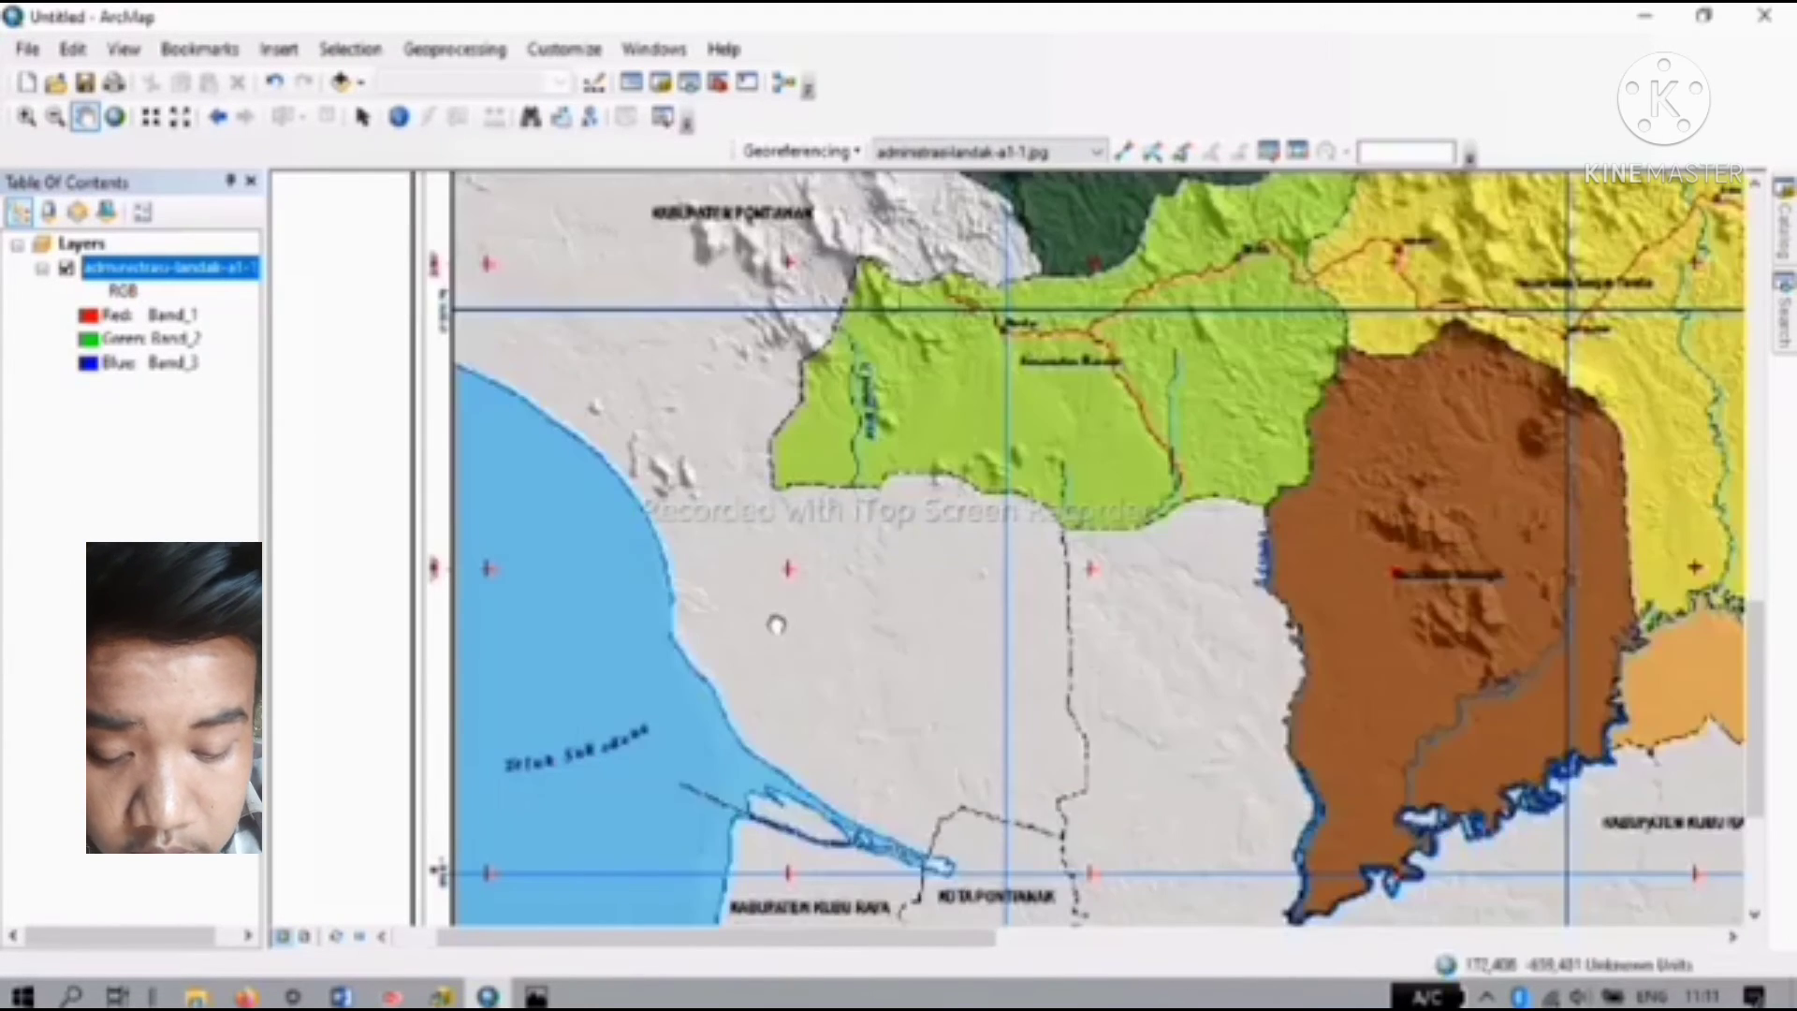
scroll(777, 625, "up", 1)
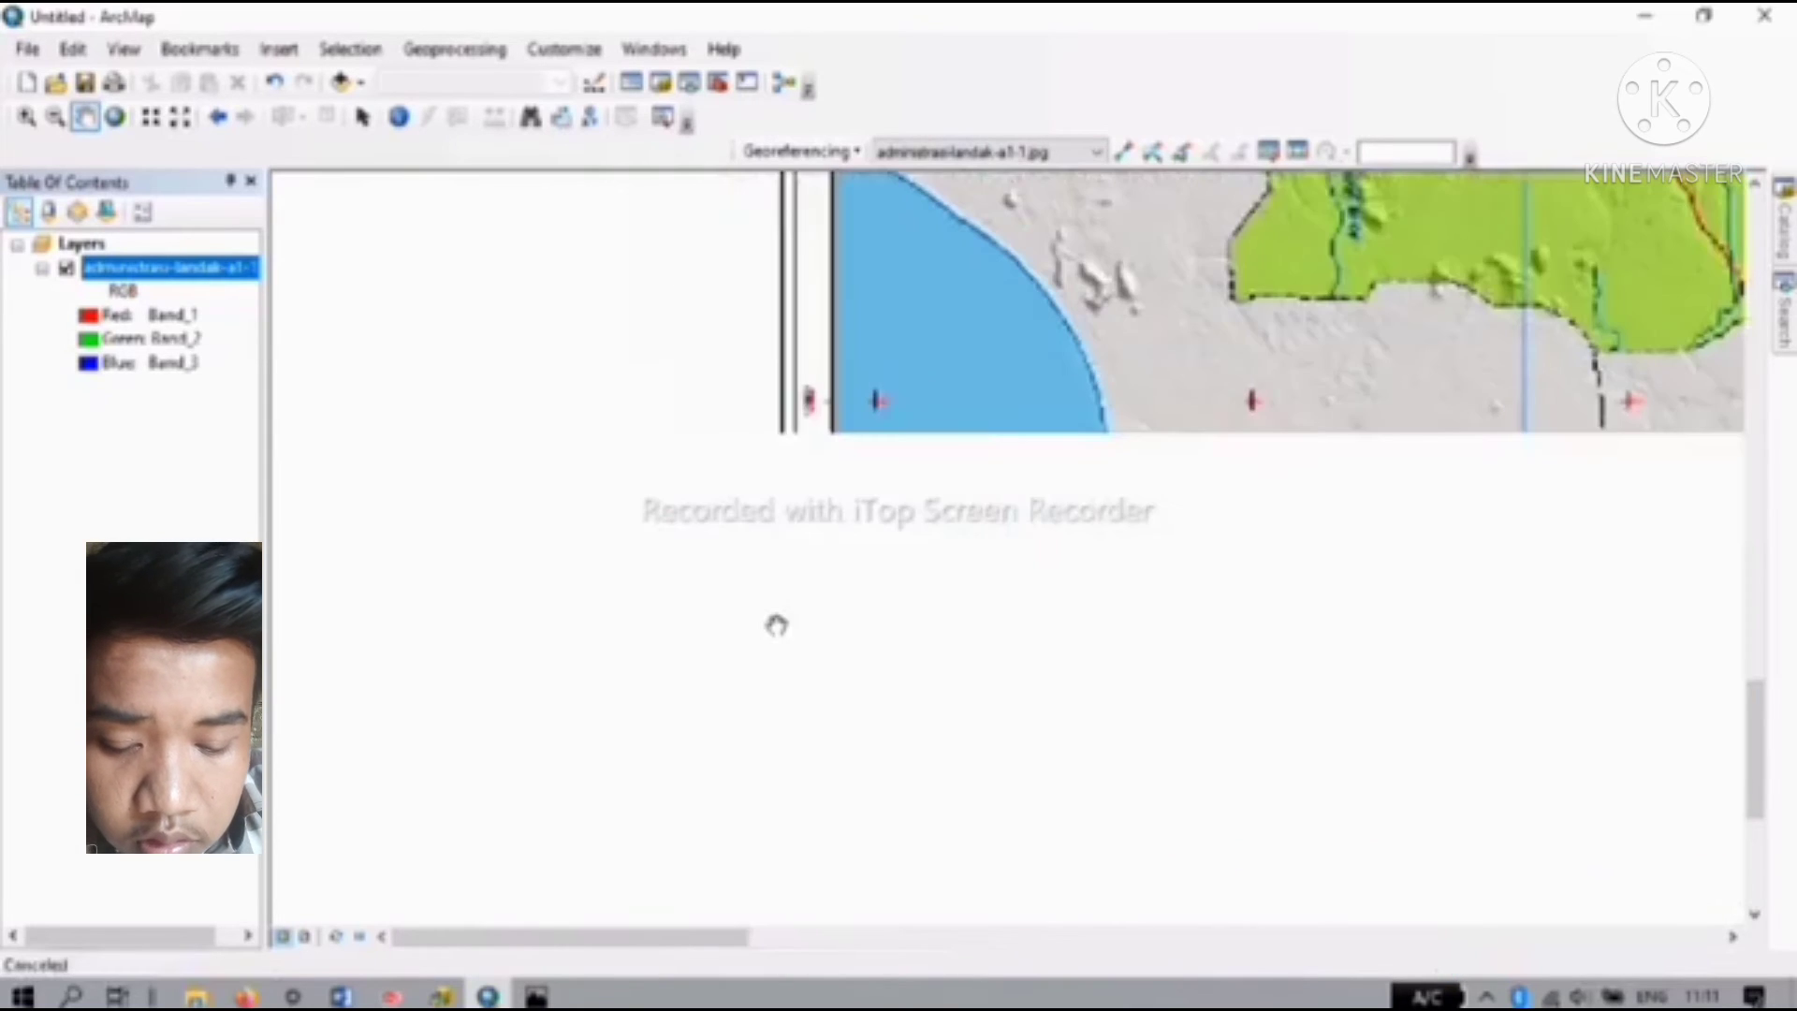
scroll(777, 625, "up", 1)
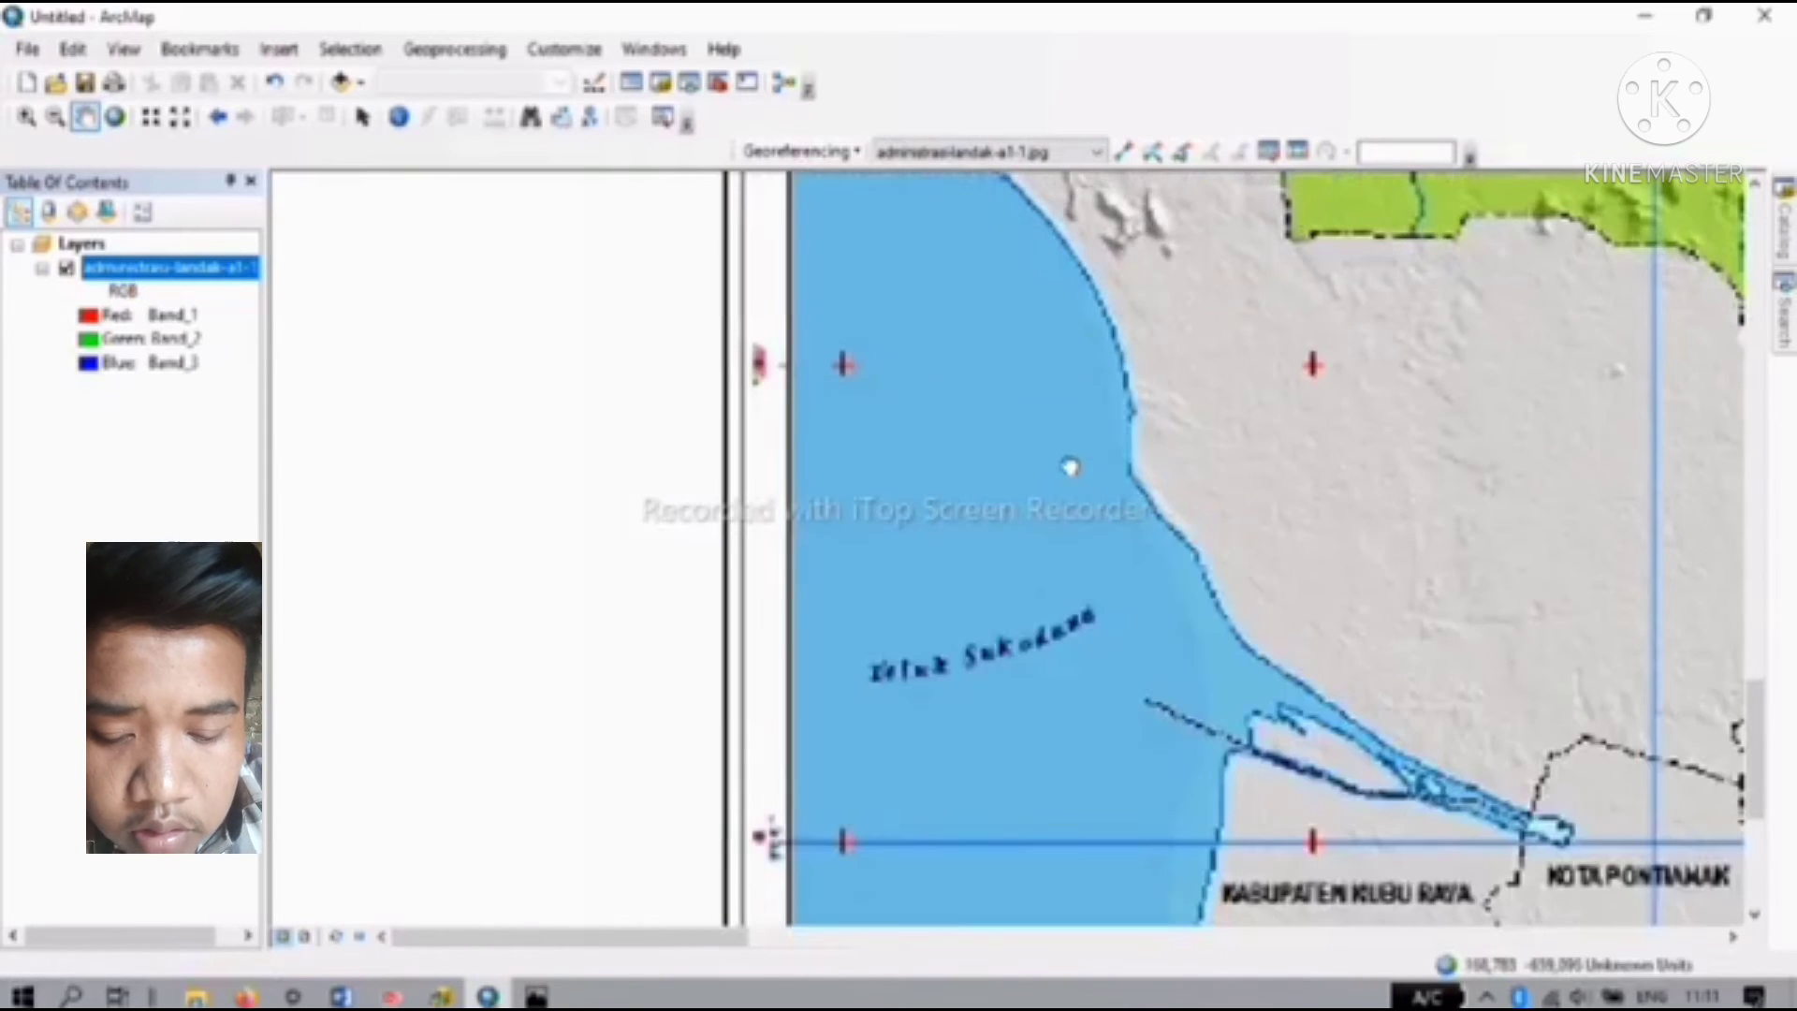
left_click_drag(1070, 467, 742, 483)
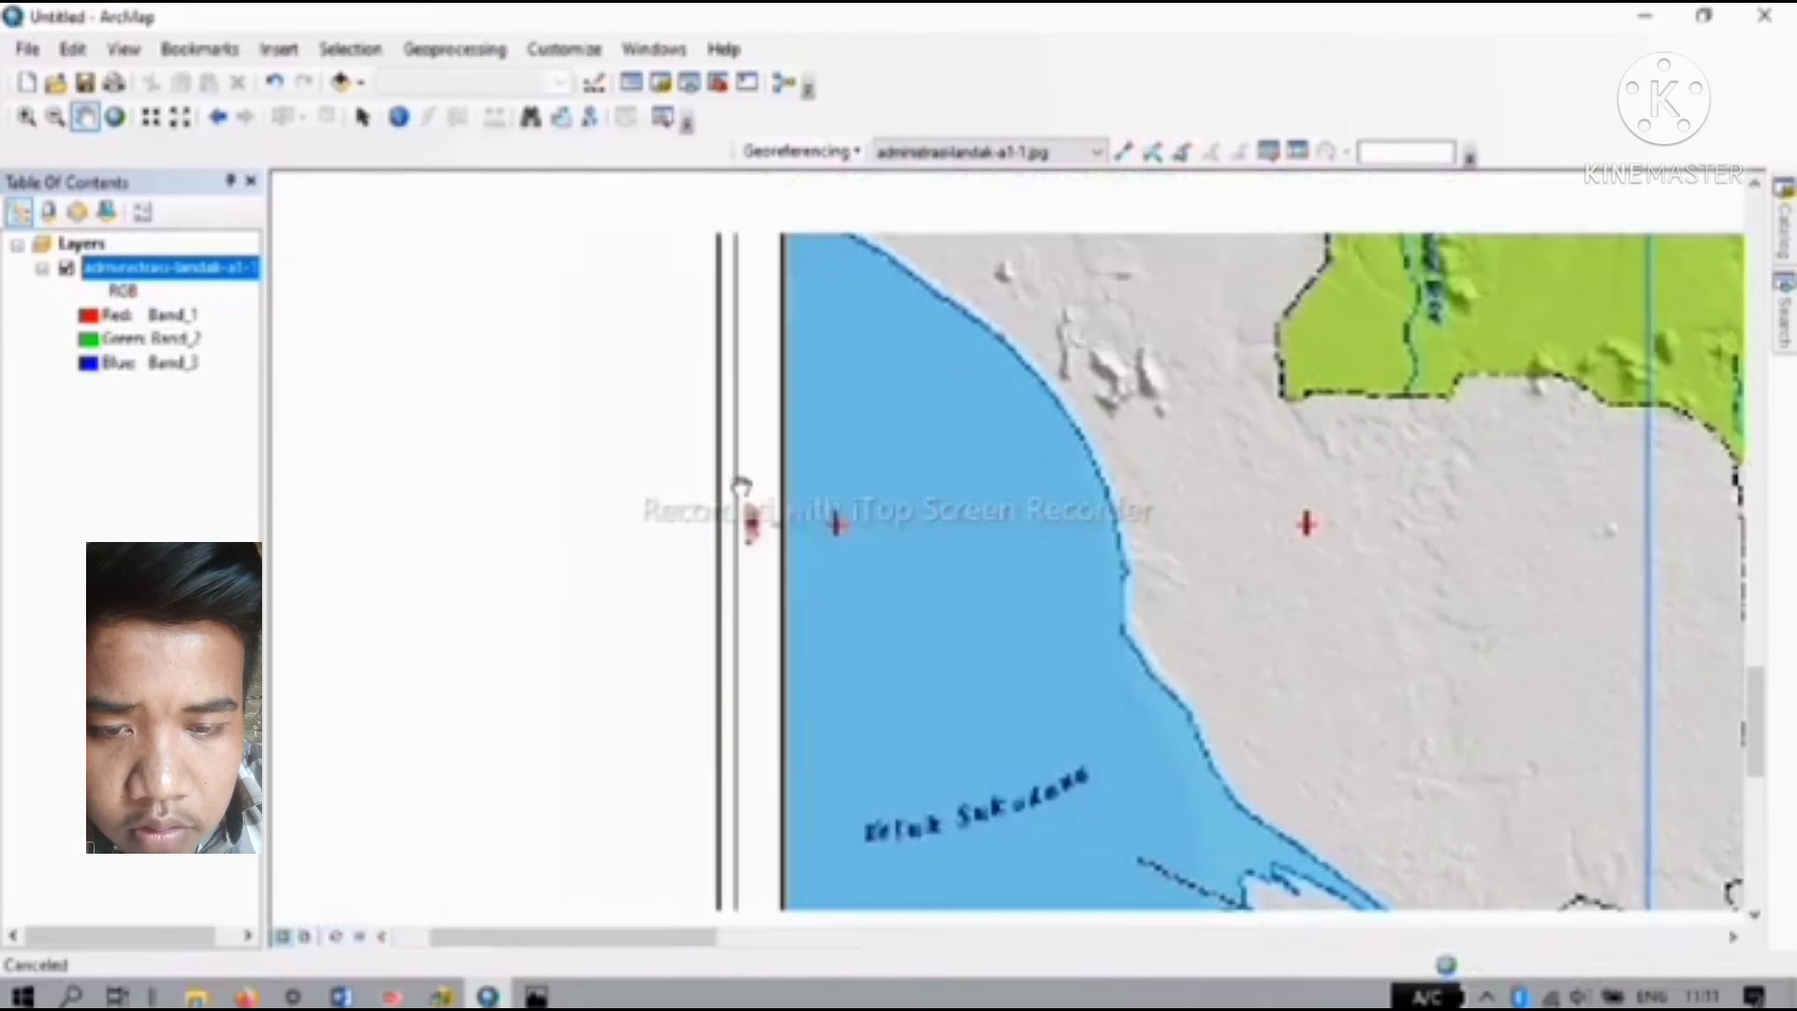
scroll(741, 486, "up", 1)
scroll(1212, 450, "up", 1)
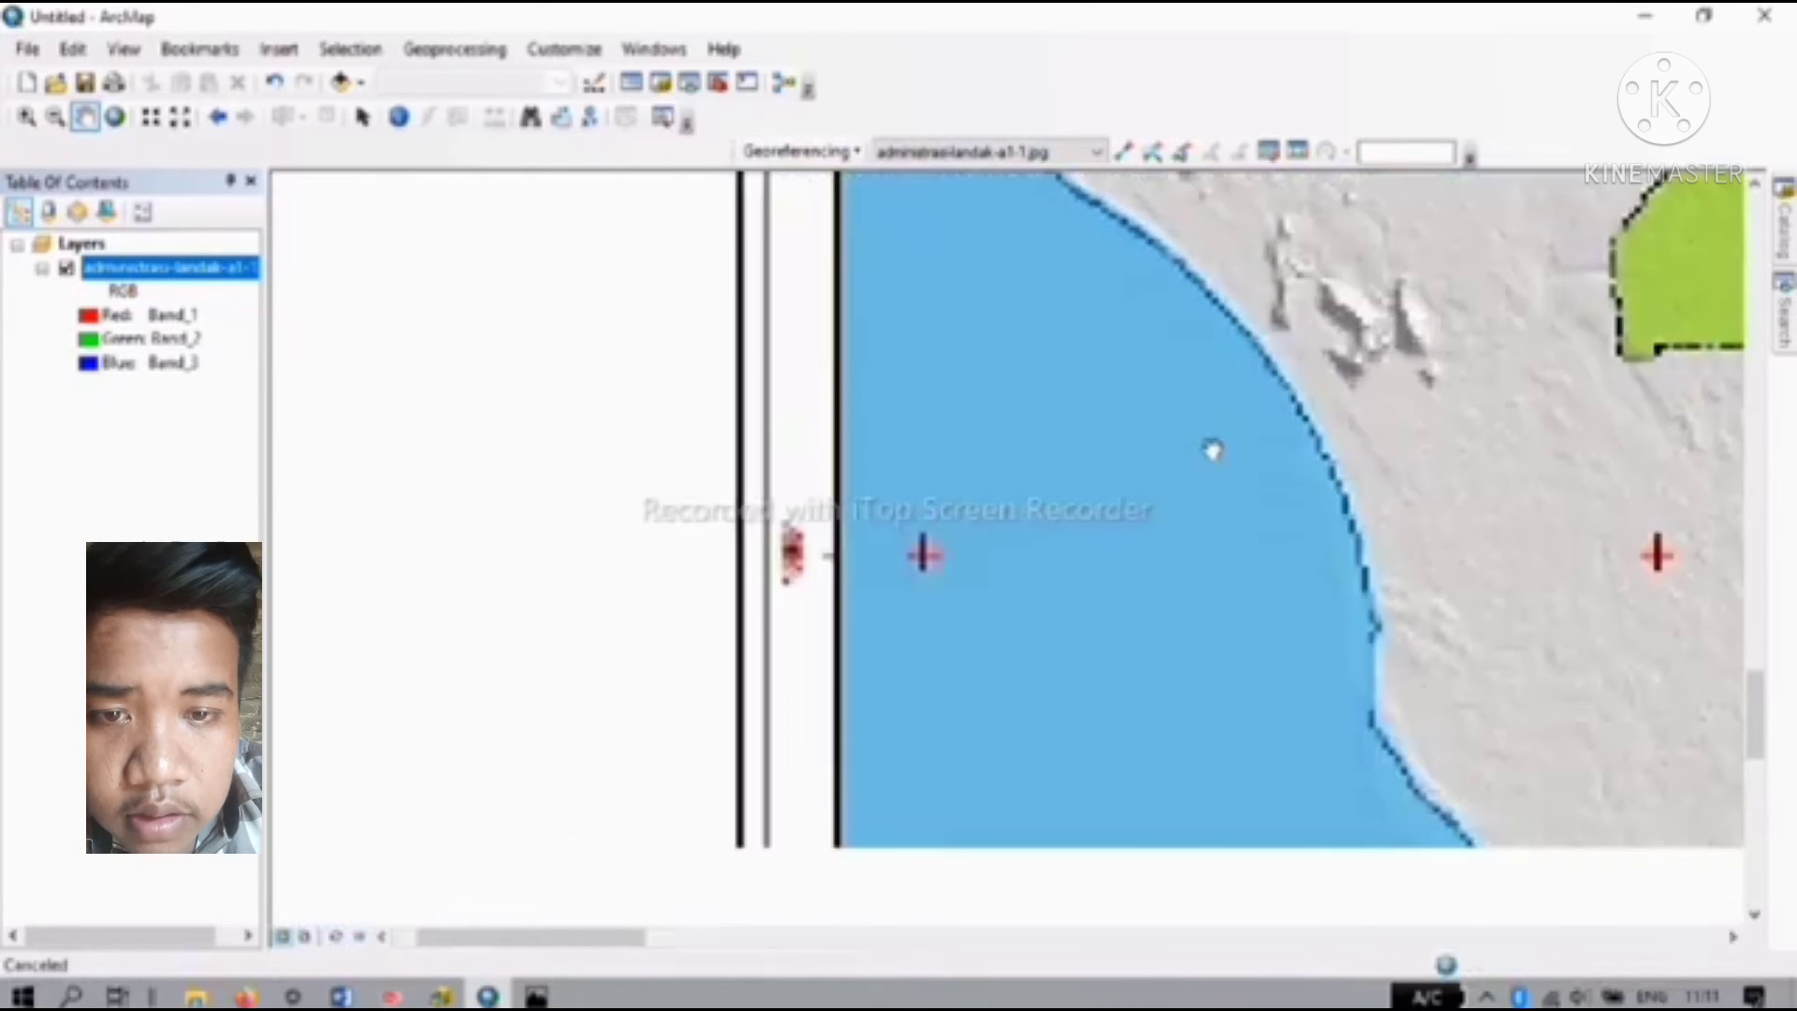
left_click_drag(1191, 508, 621, 493)
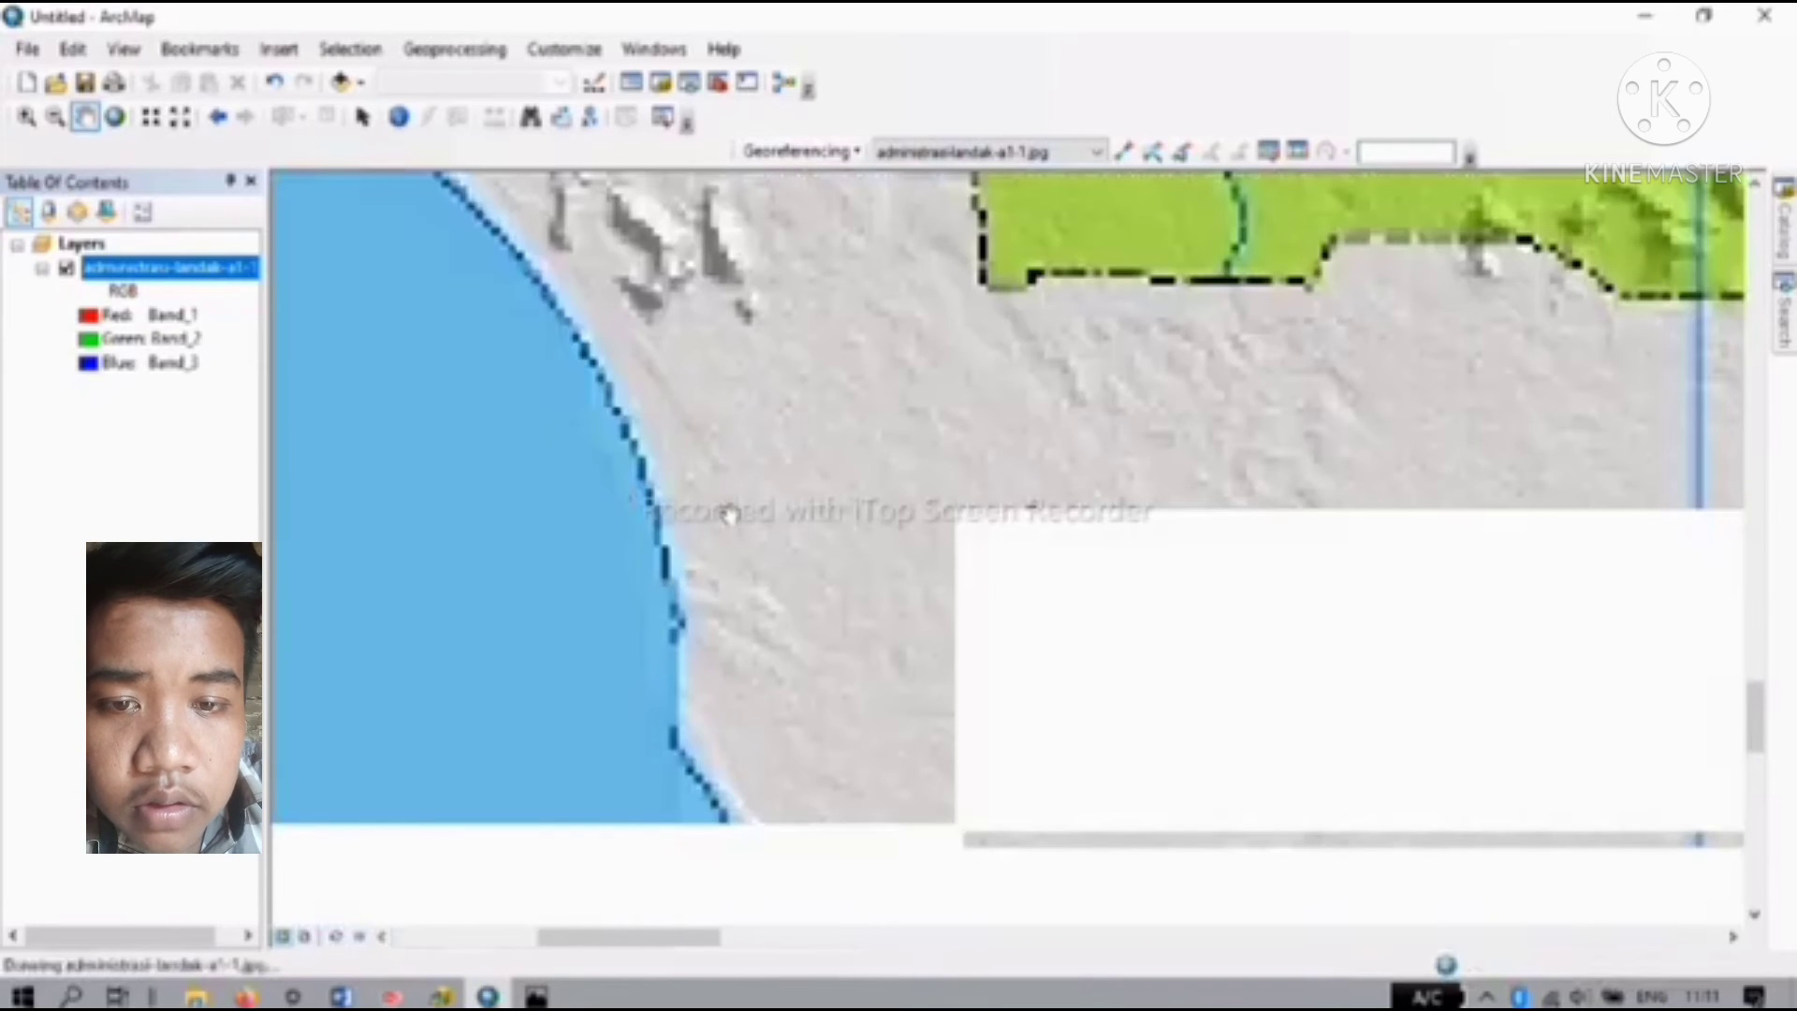
left_click_drag(1062, 579, 1035, 562)
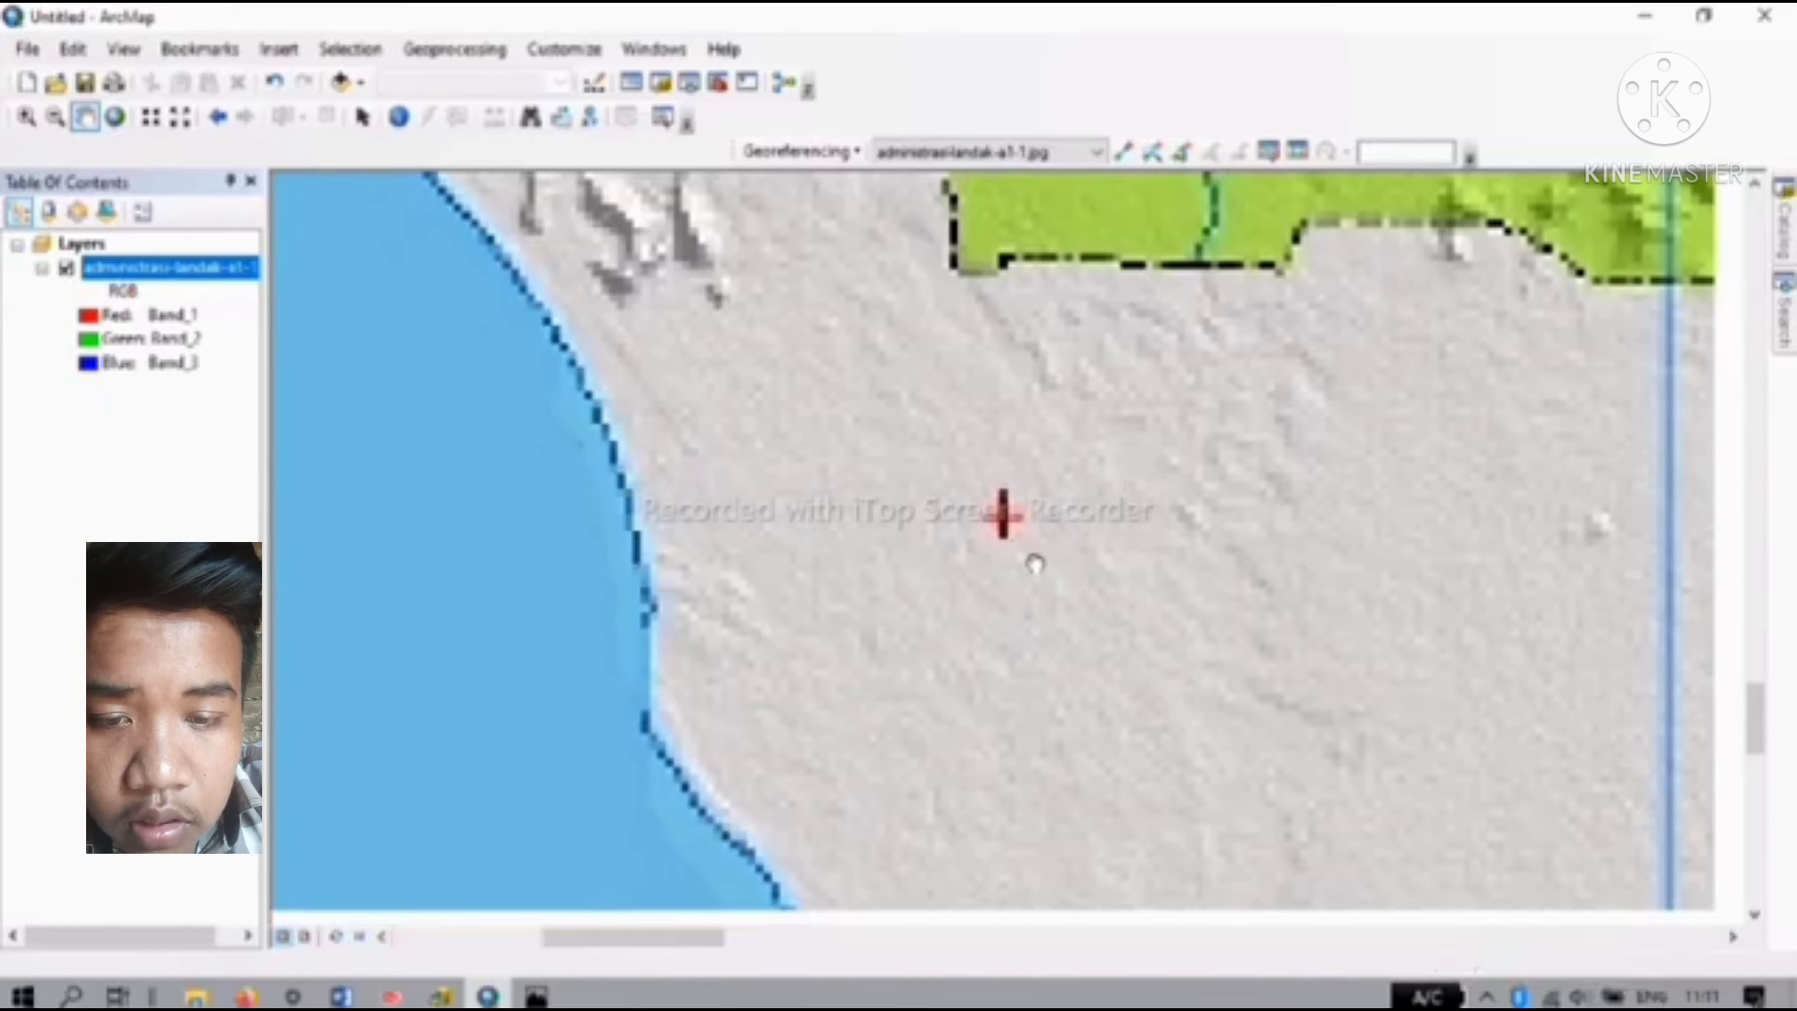
scroll(1034, 563, "down", 3)
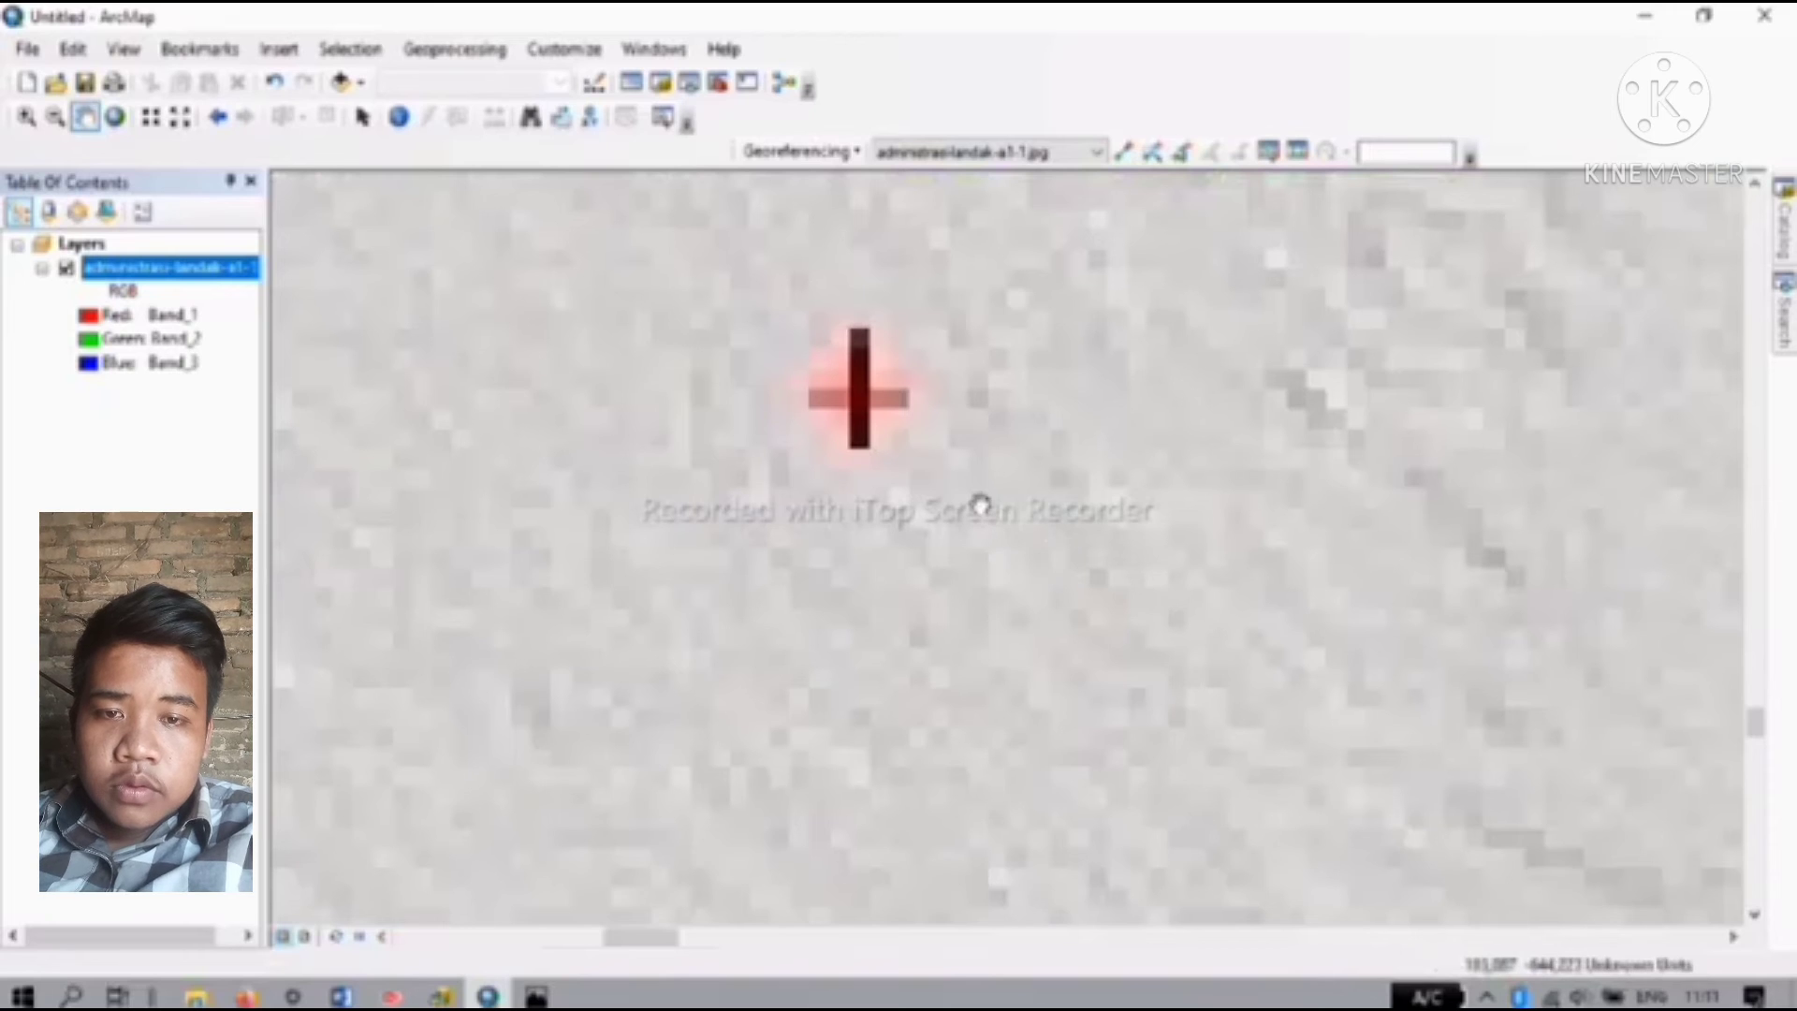
left_click_drag(954, 460, 980, 505)
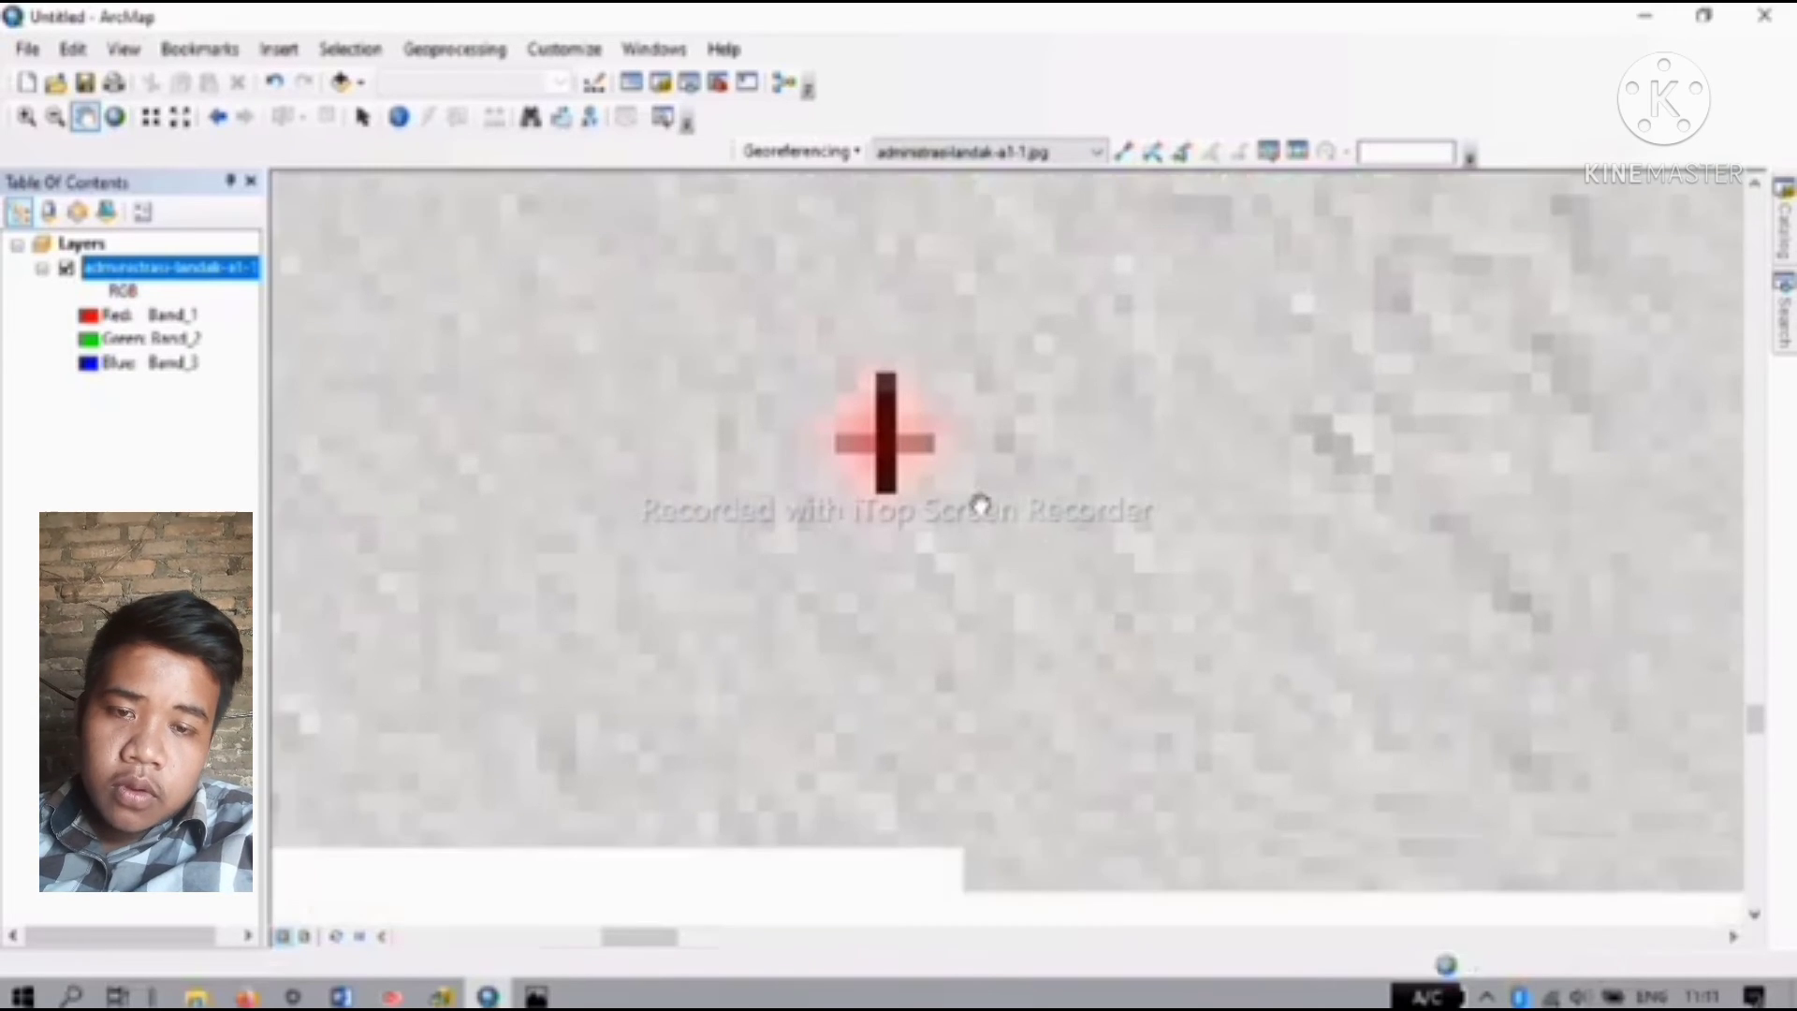
scroll(980, 505, "down", 1)
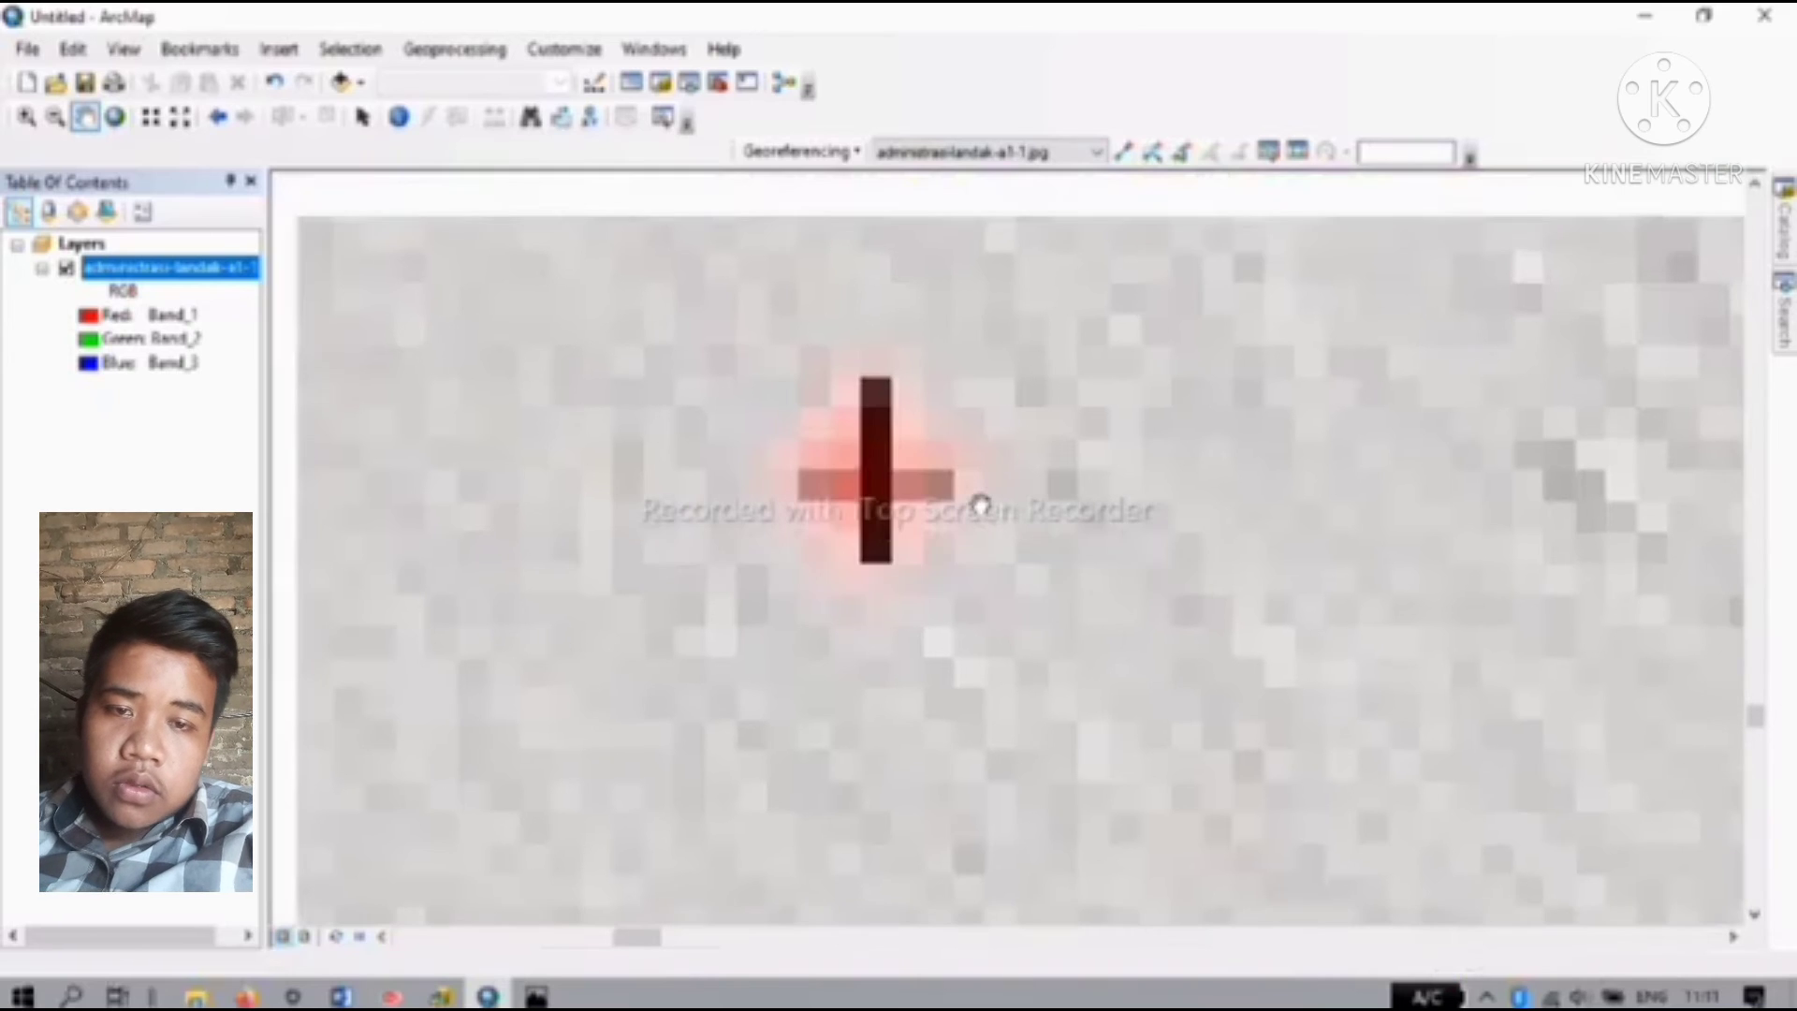
scroll(980, 506, "down", 1)
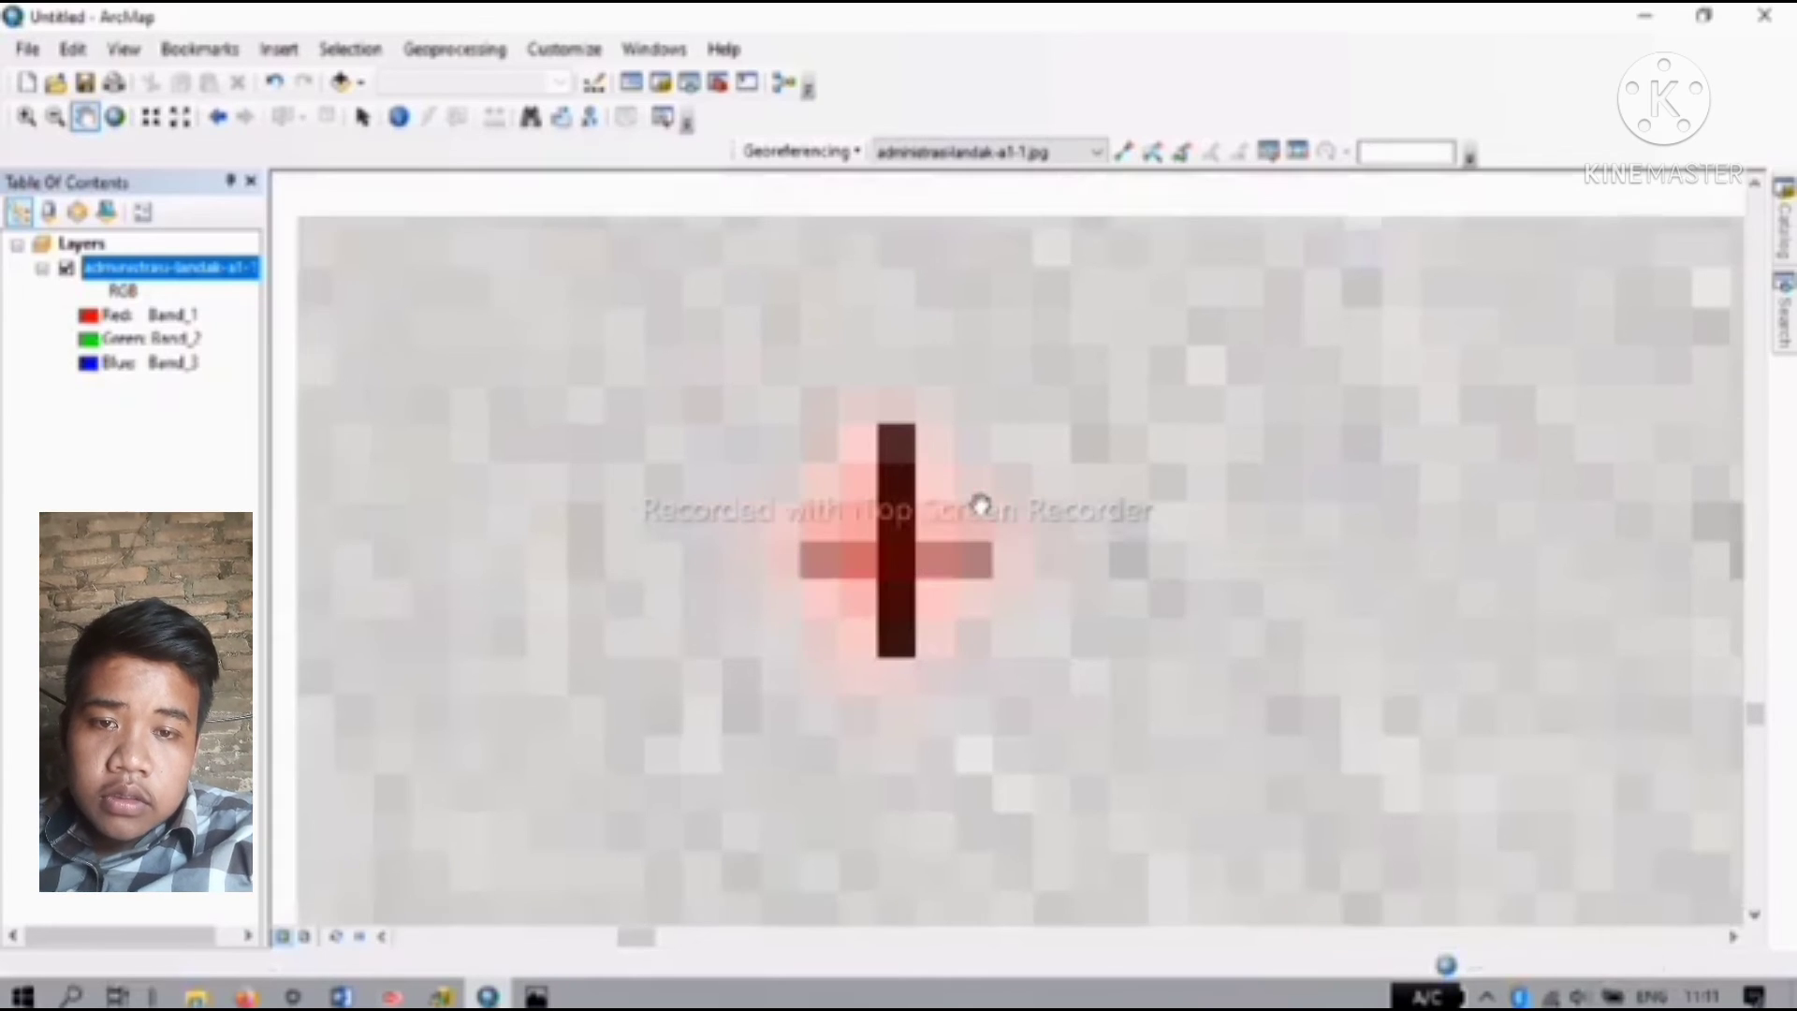
scroll(980, 506, "down", 1)
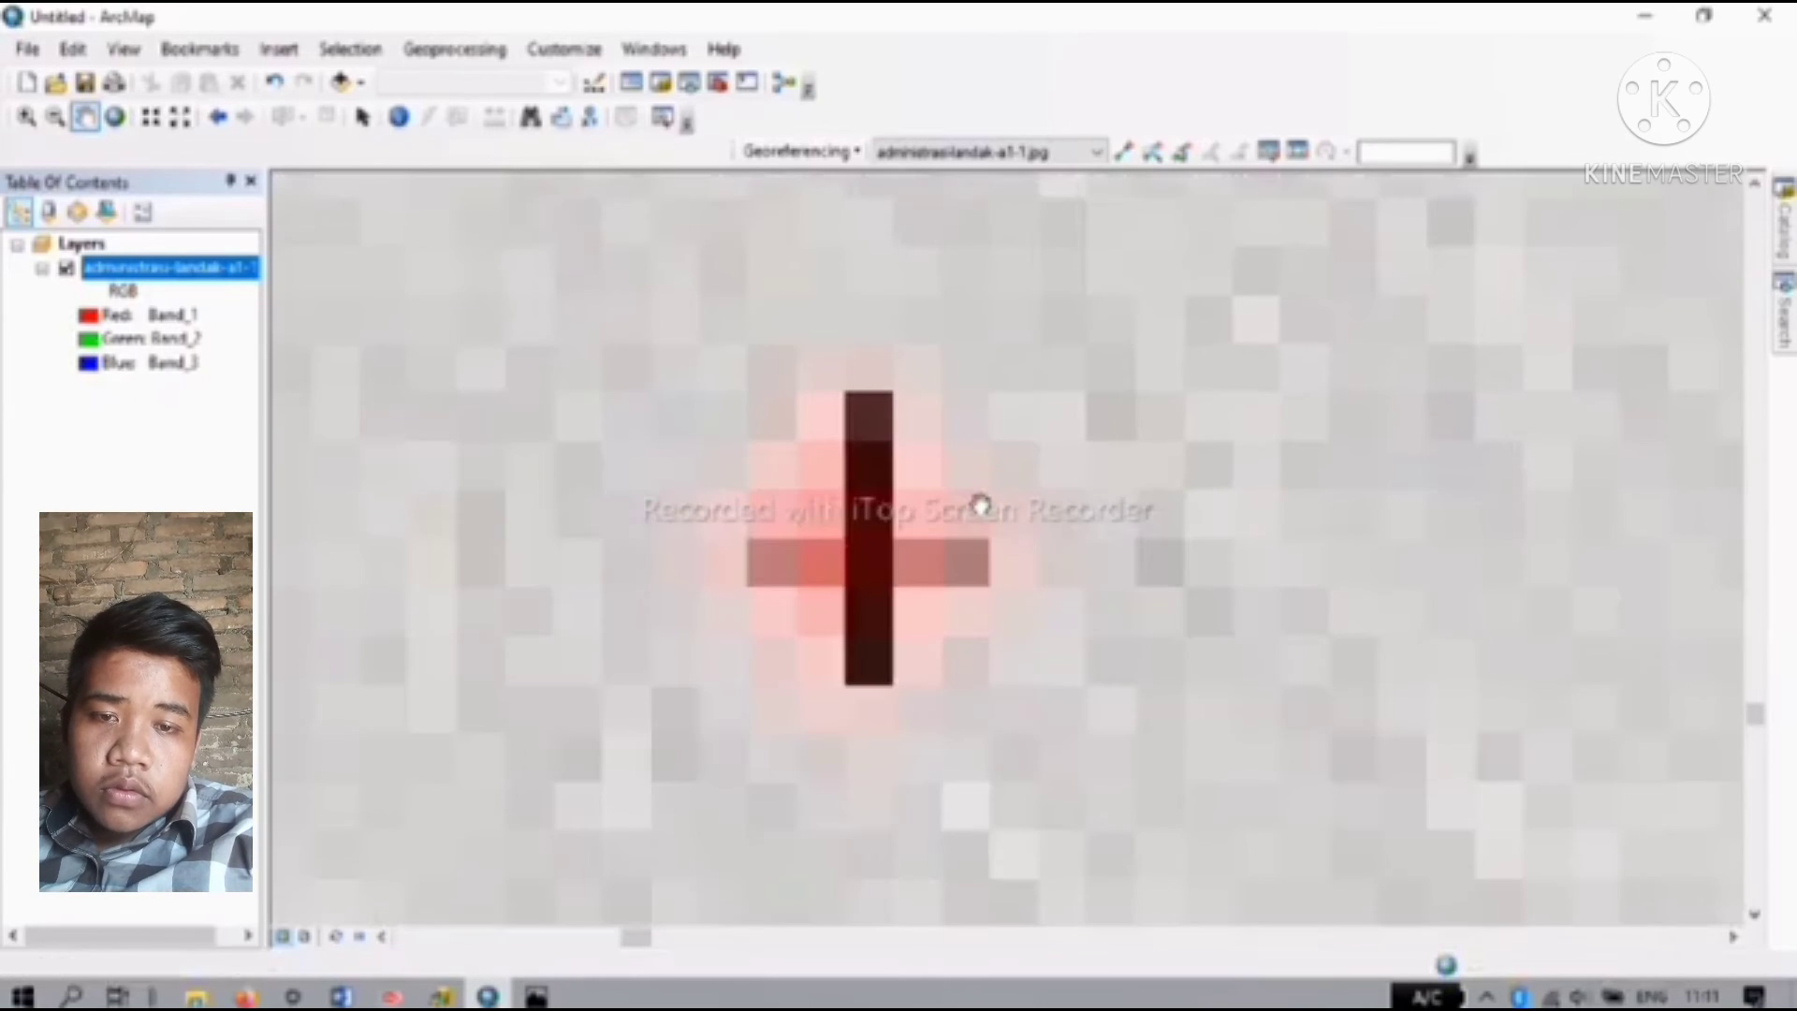
Step: Add a georeferencing control point at the center of the red cross east of the bay, accepting the proposed X and Y coordinates
left_click(1124, 153)
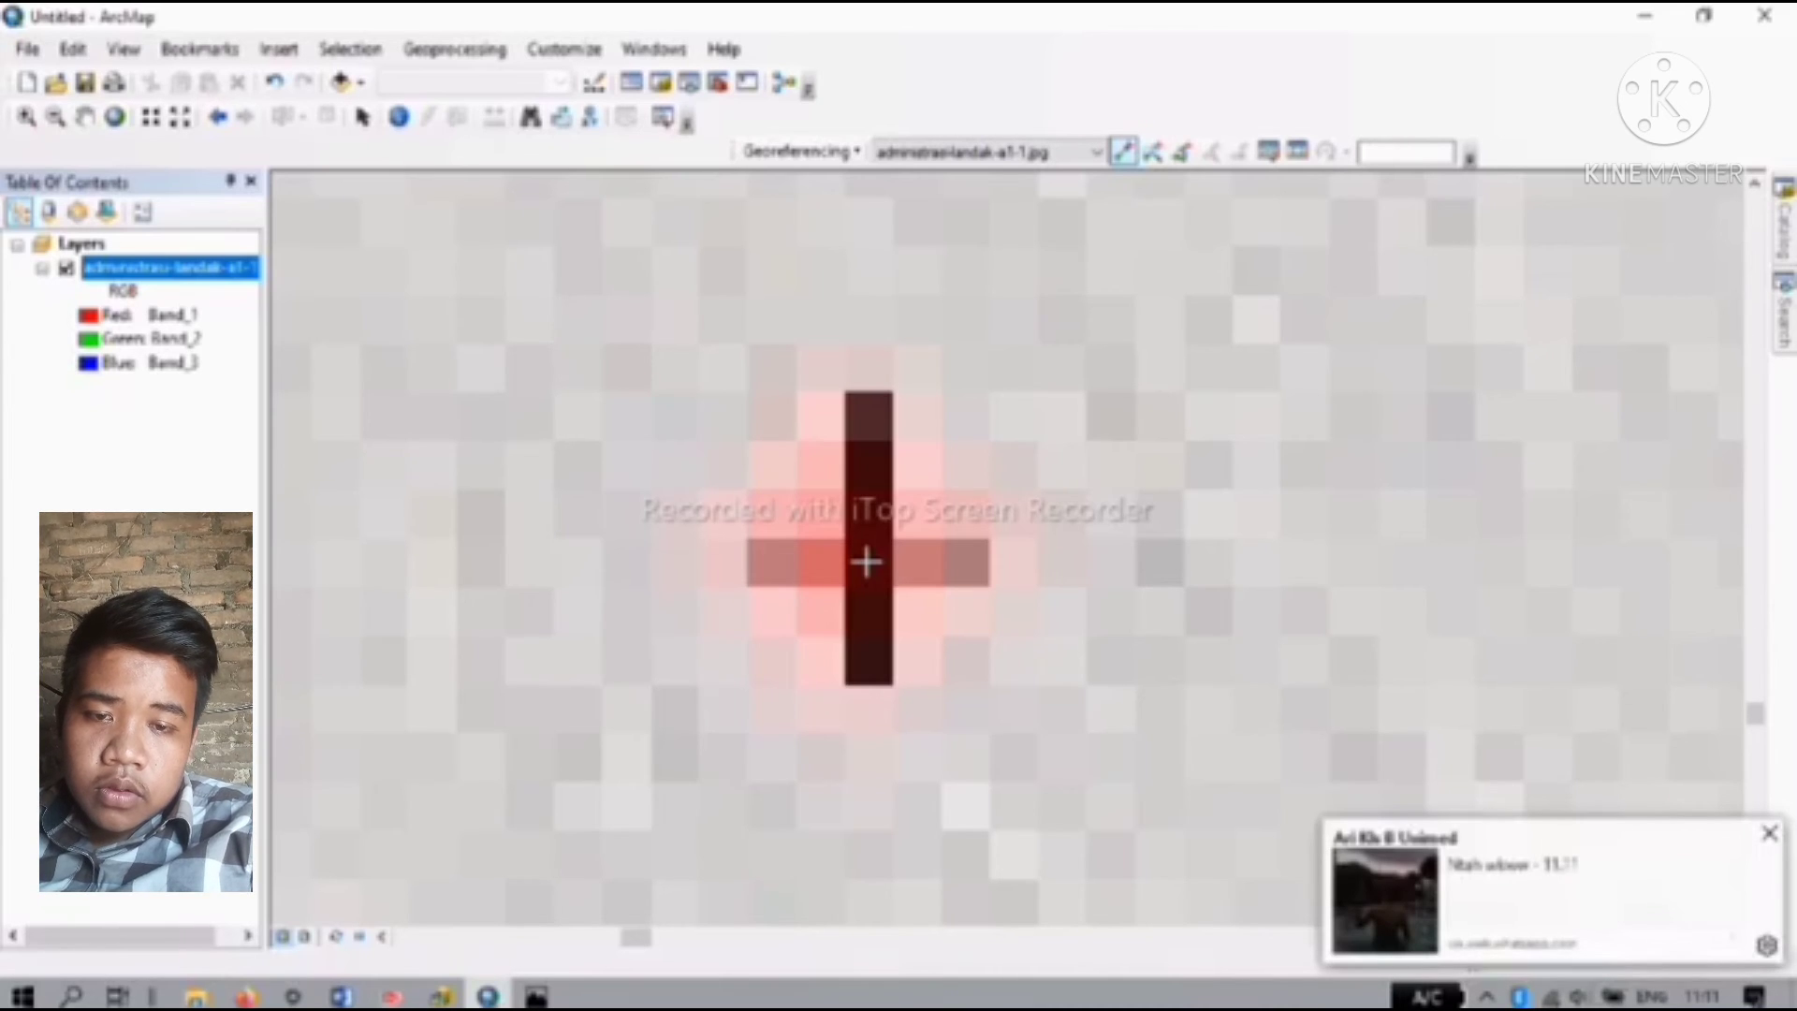
left_click(867, 562)
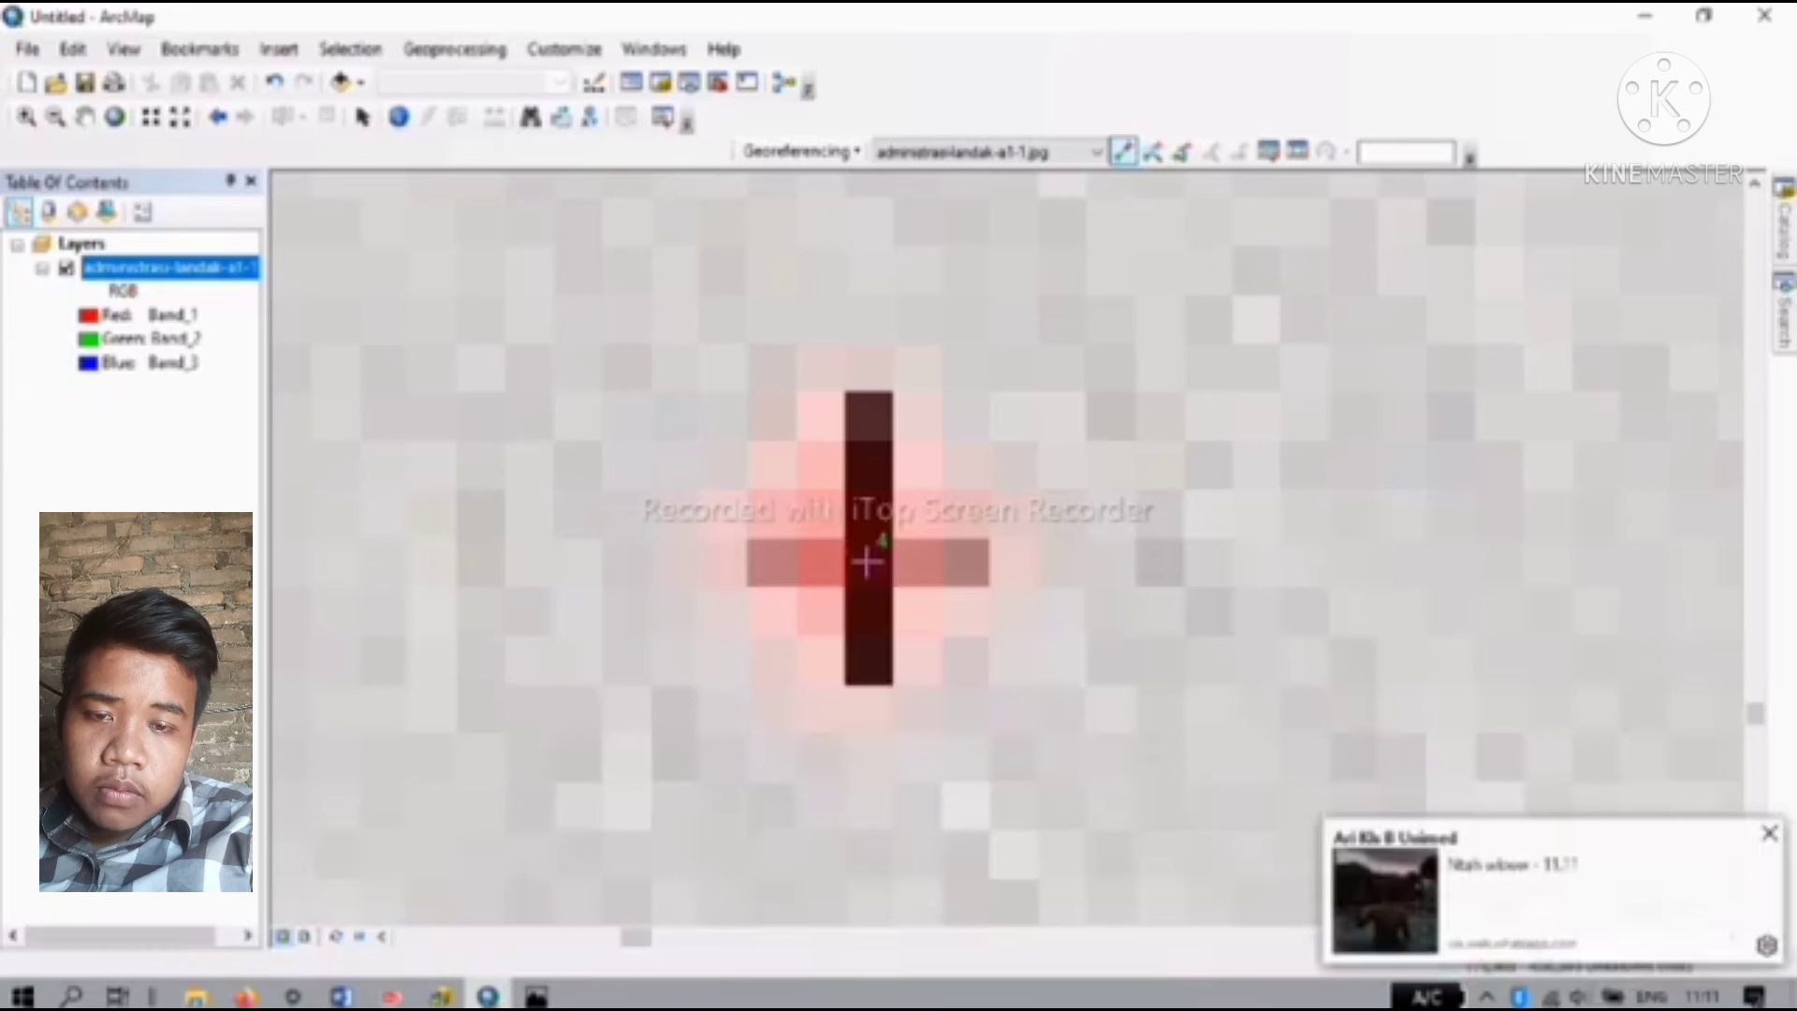
right_click(867, 562)
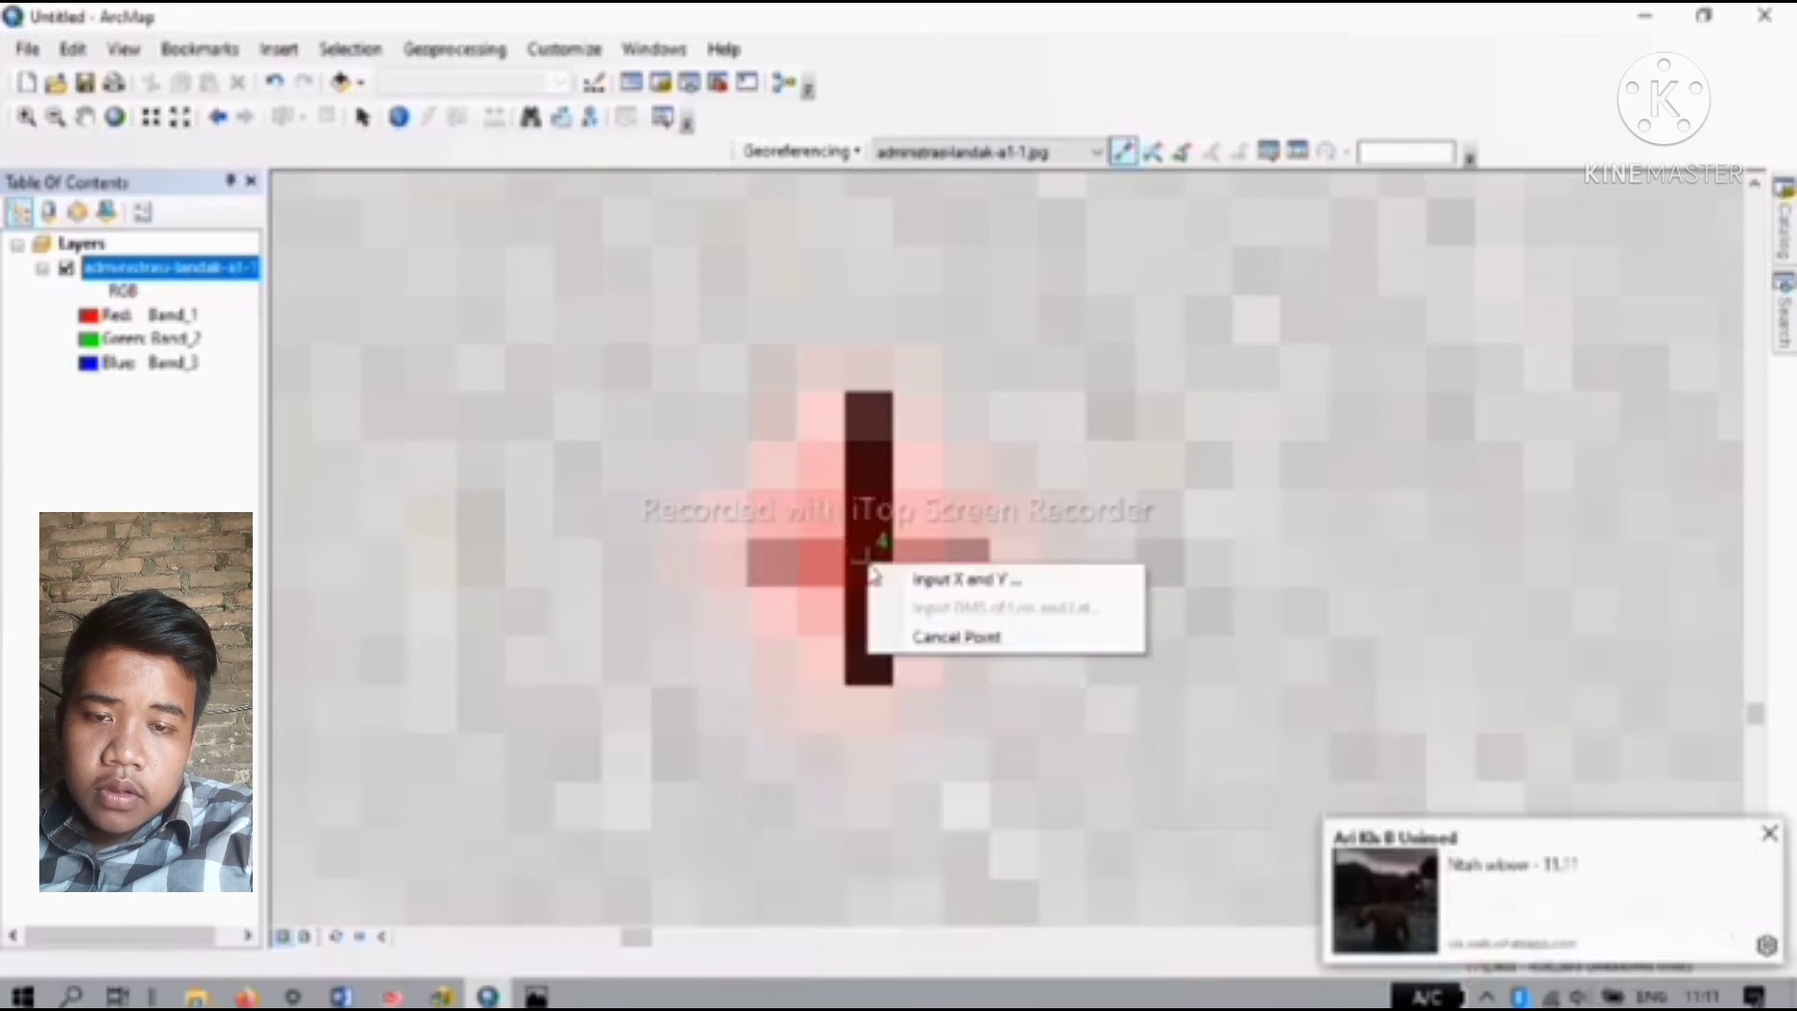
left_click(946, 582)
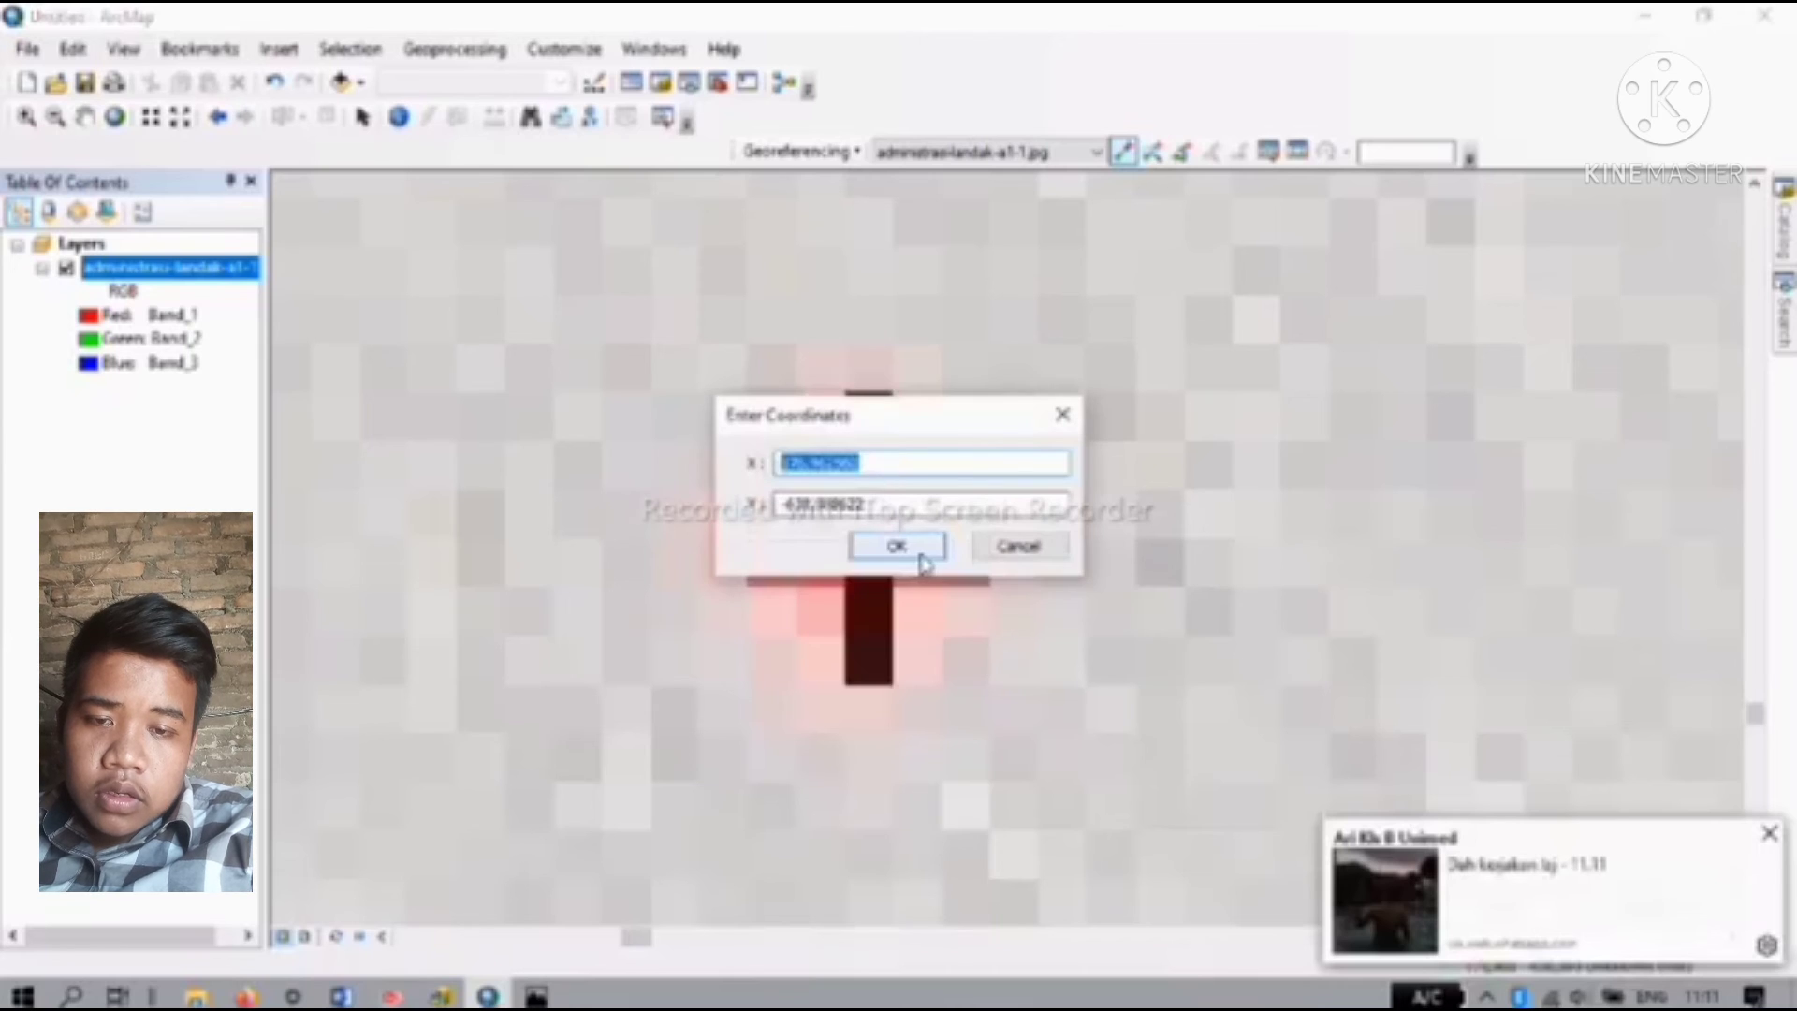
left_click(922, 556)
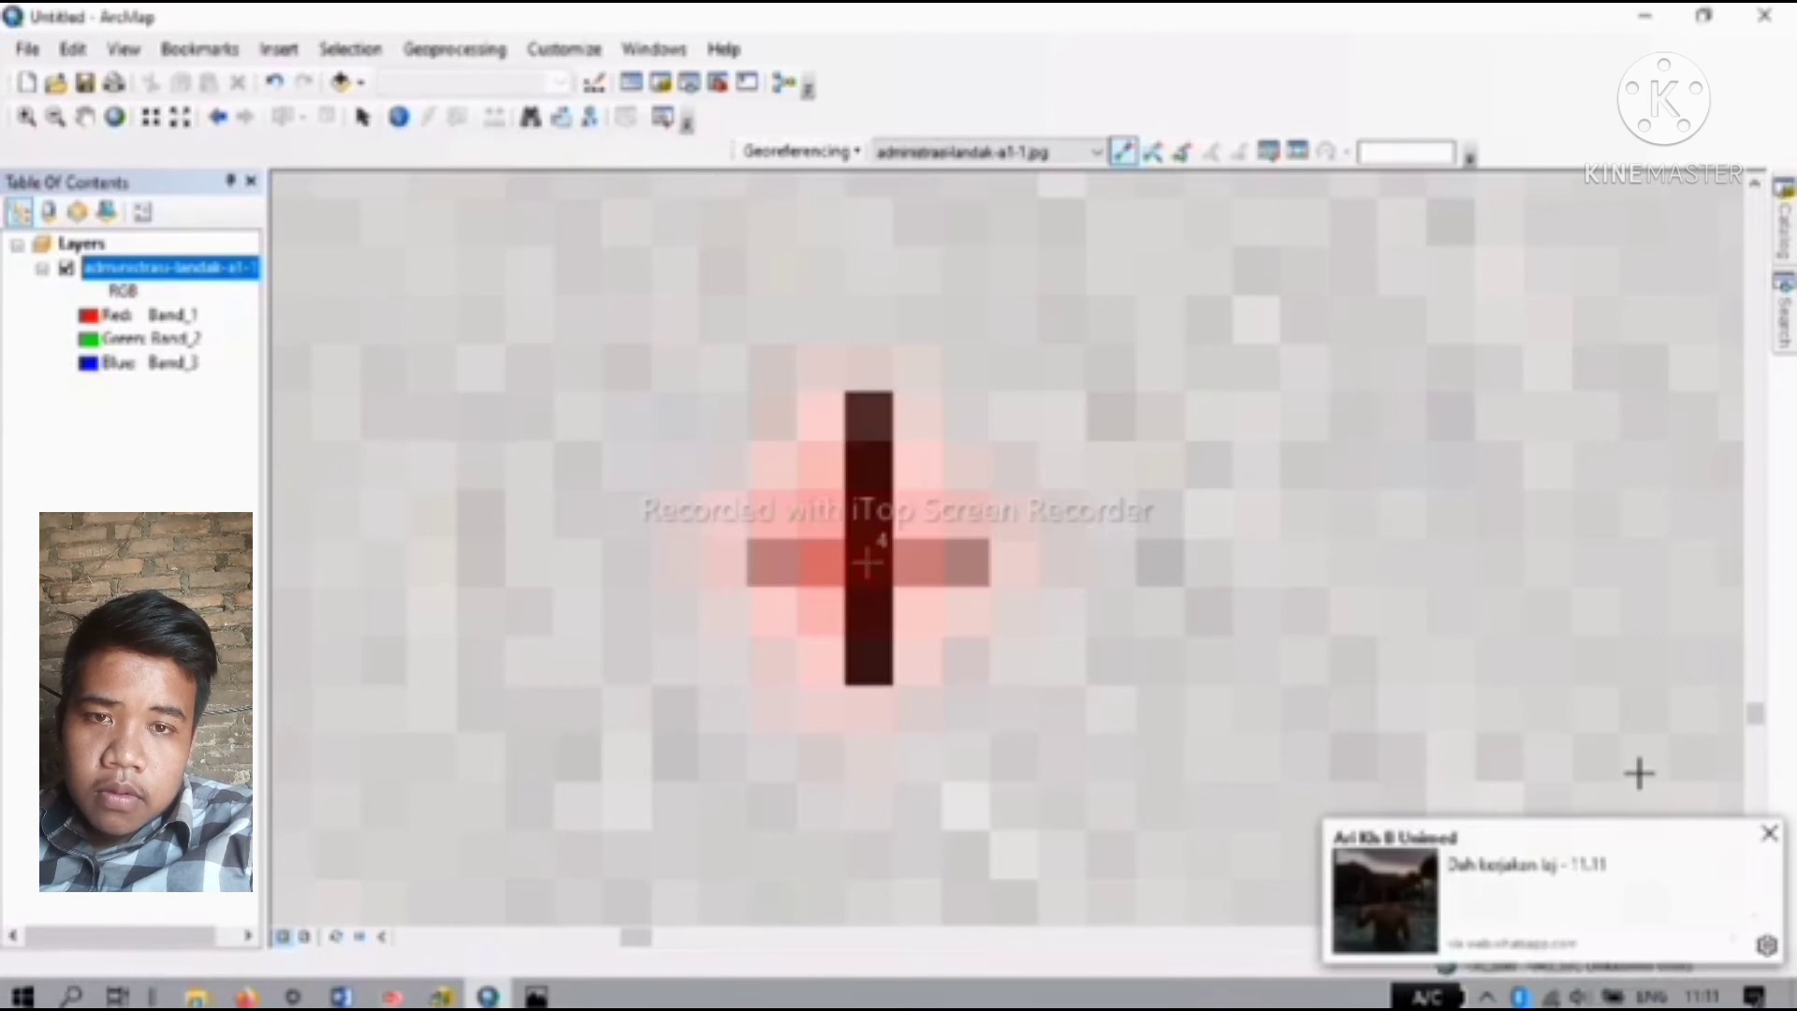
left_click(1768, 834)
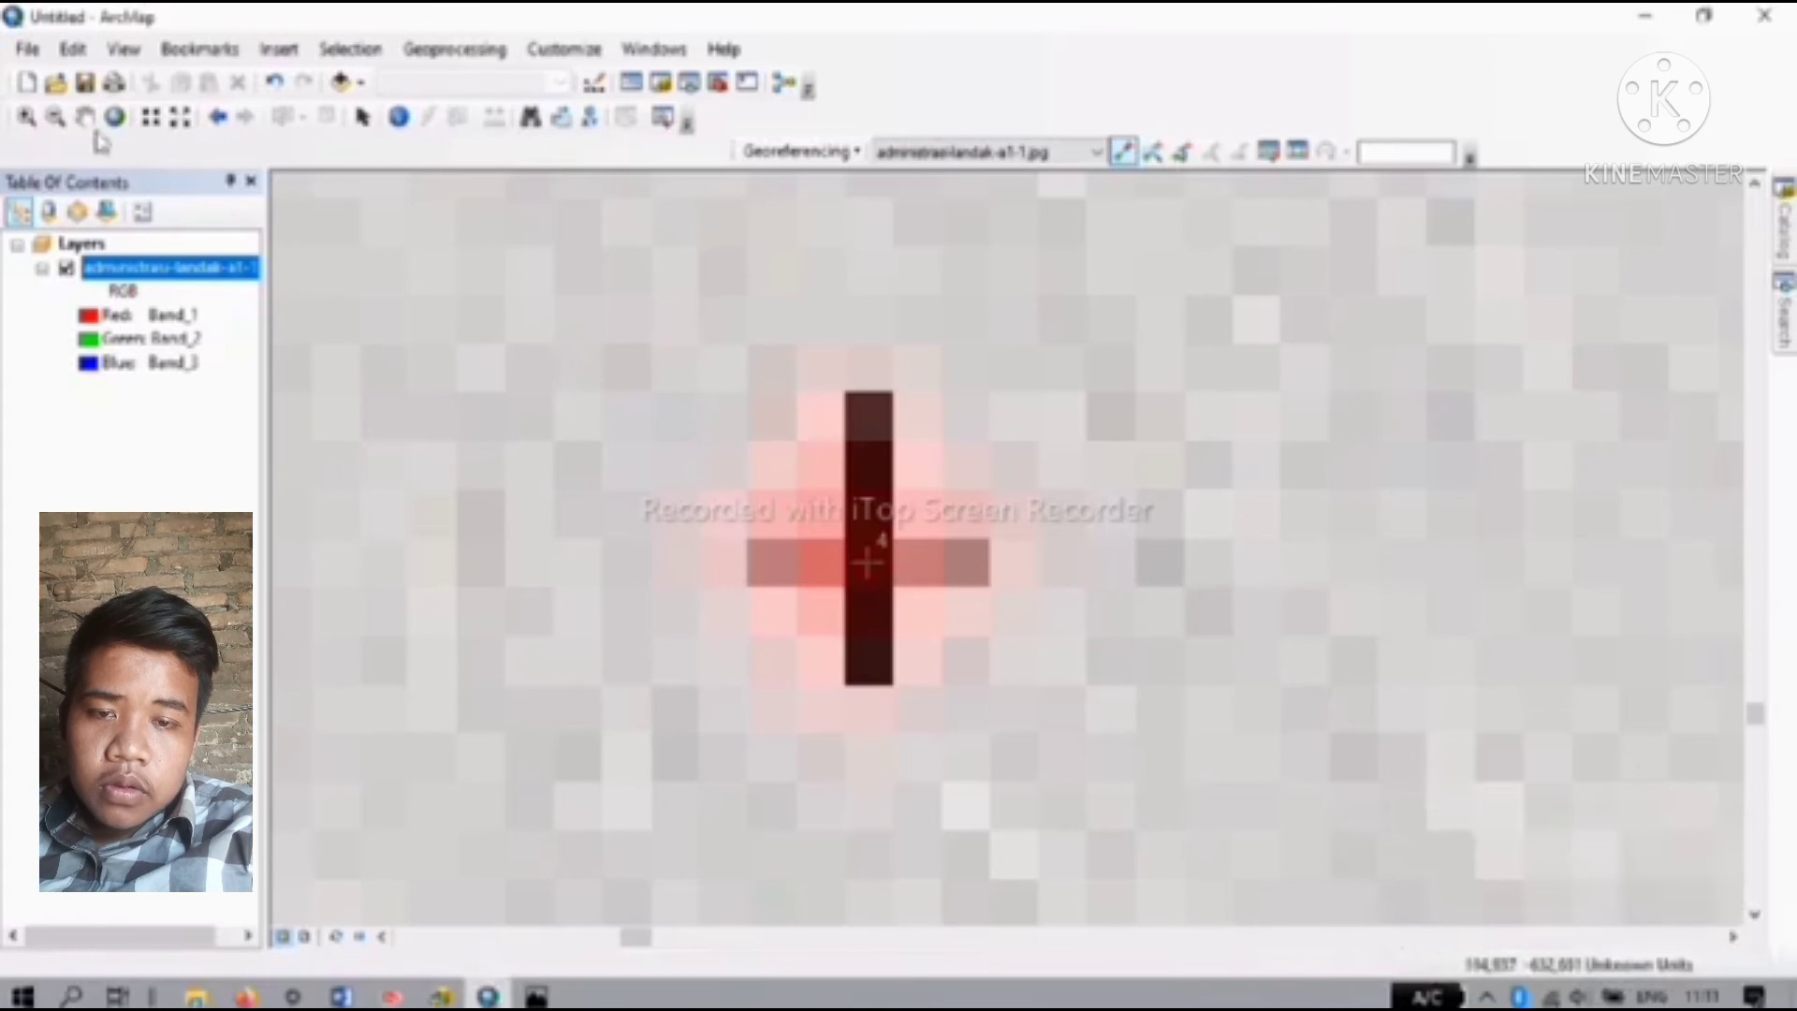
Step: Back away from the southwestern control point until the neighboring red grid crosses around the blue bay are in view
left_click(55, 123)
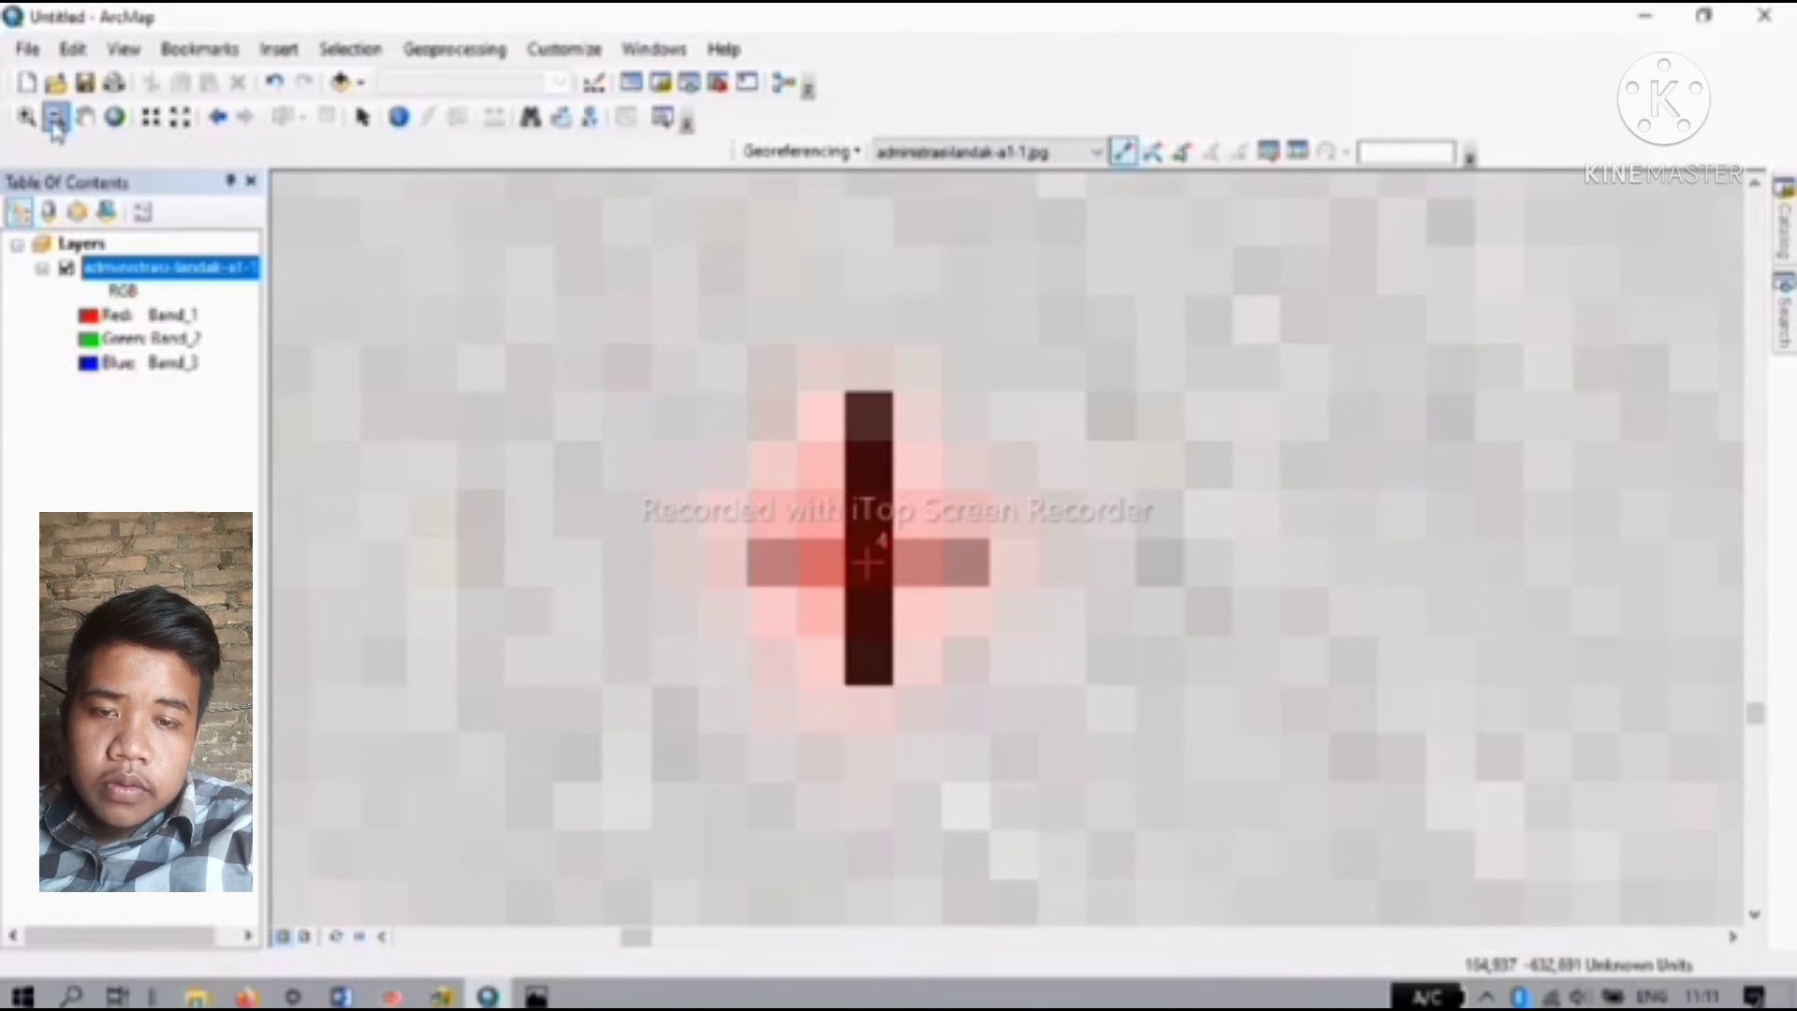
left_click(604, 453)
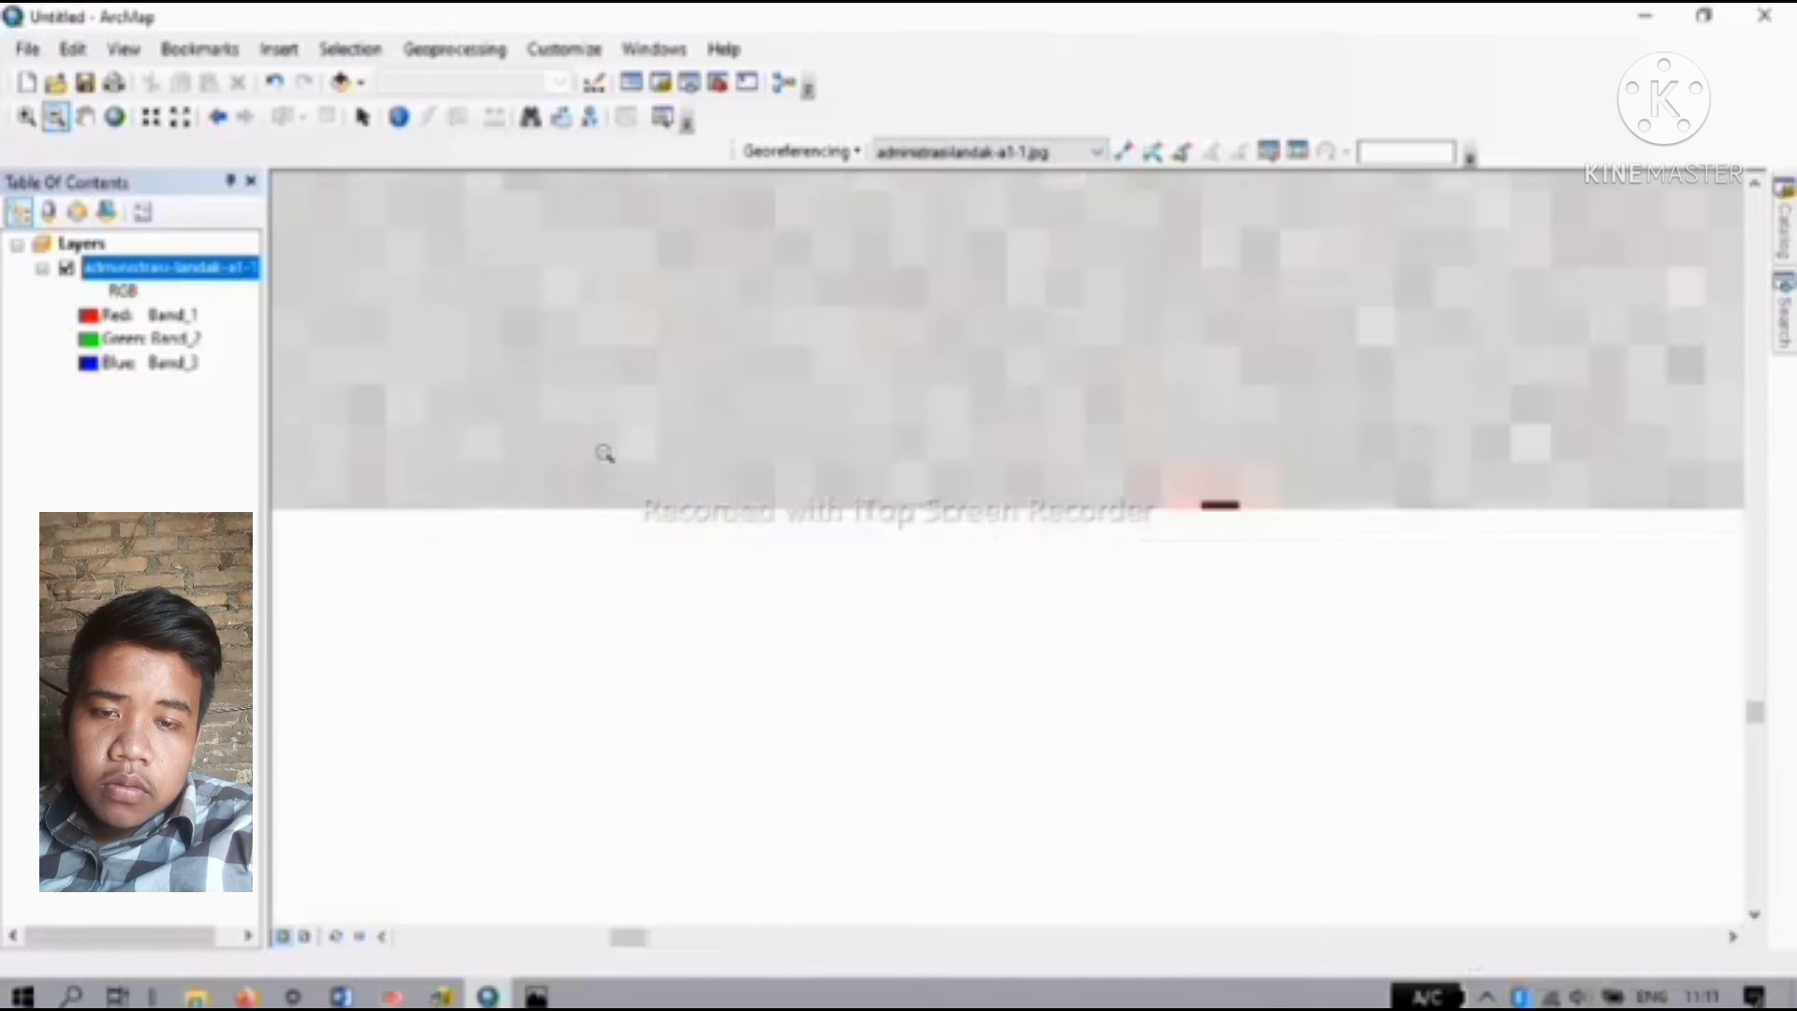
left_click(603, 453)
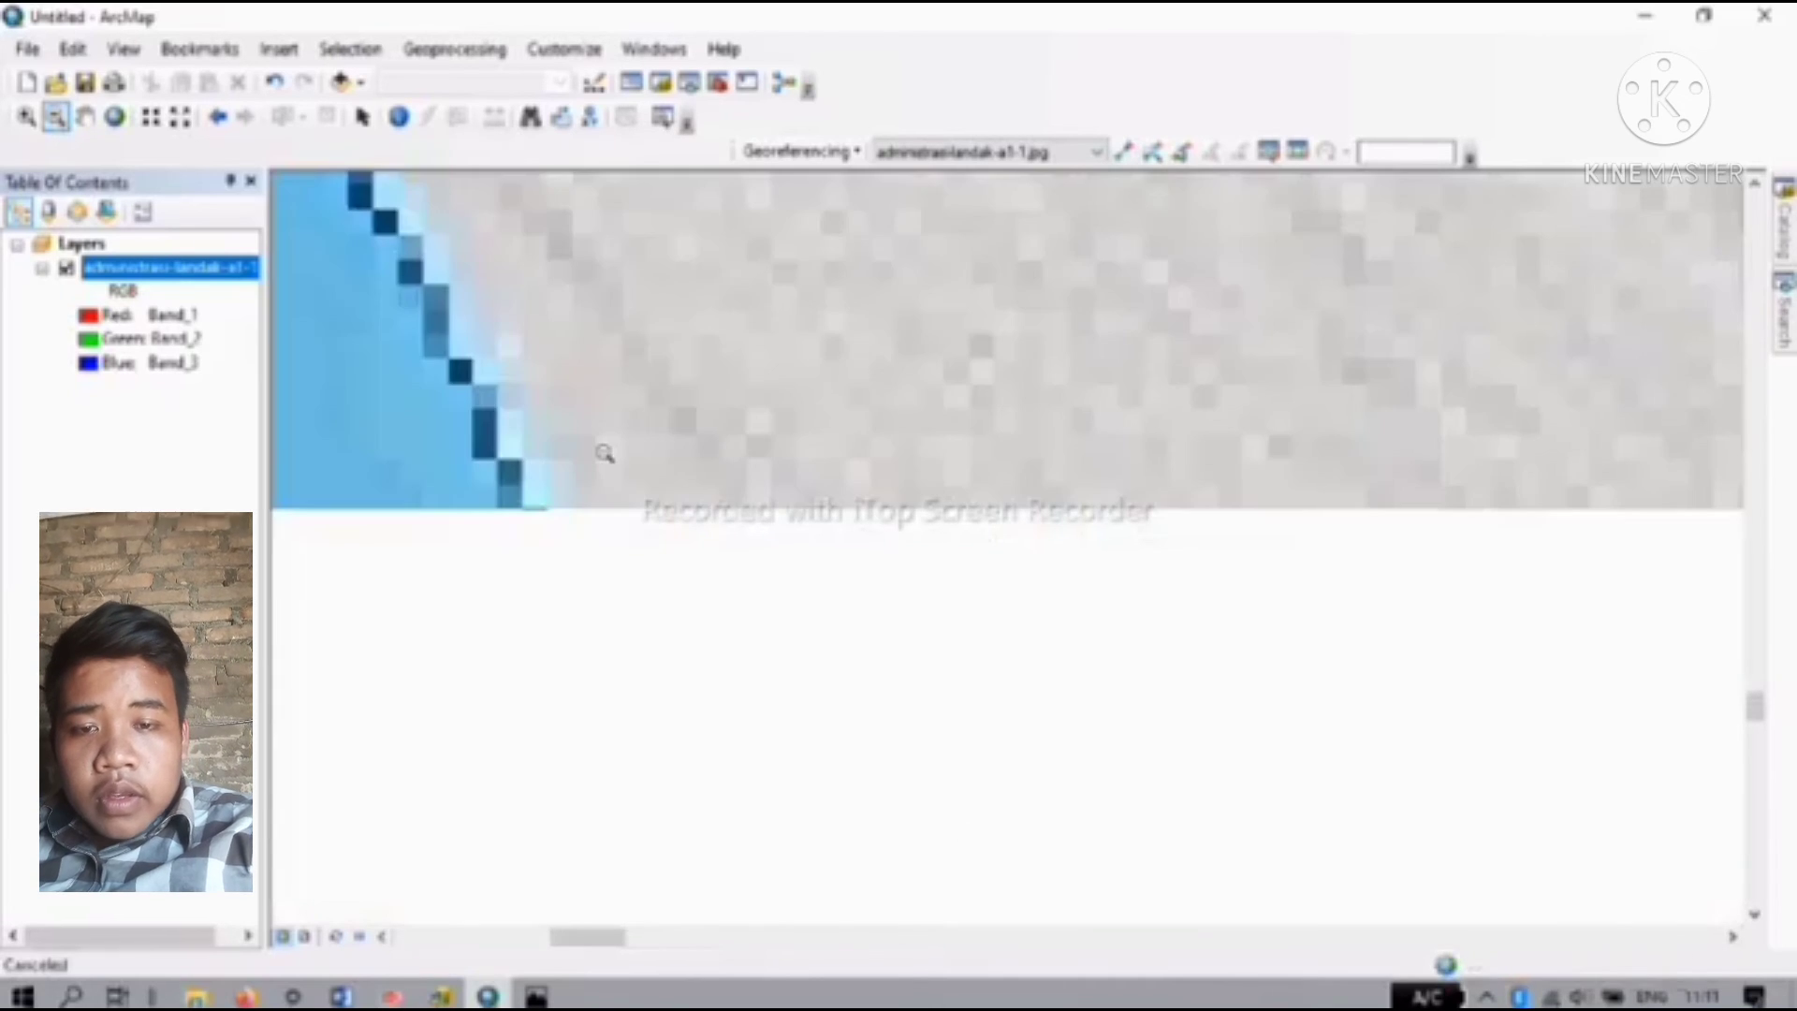
left_click(604, 454)
left_click(606, 455)
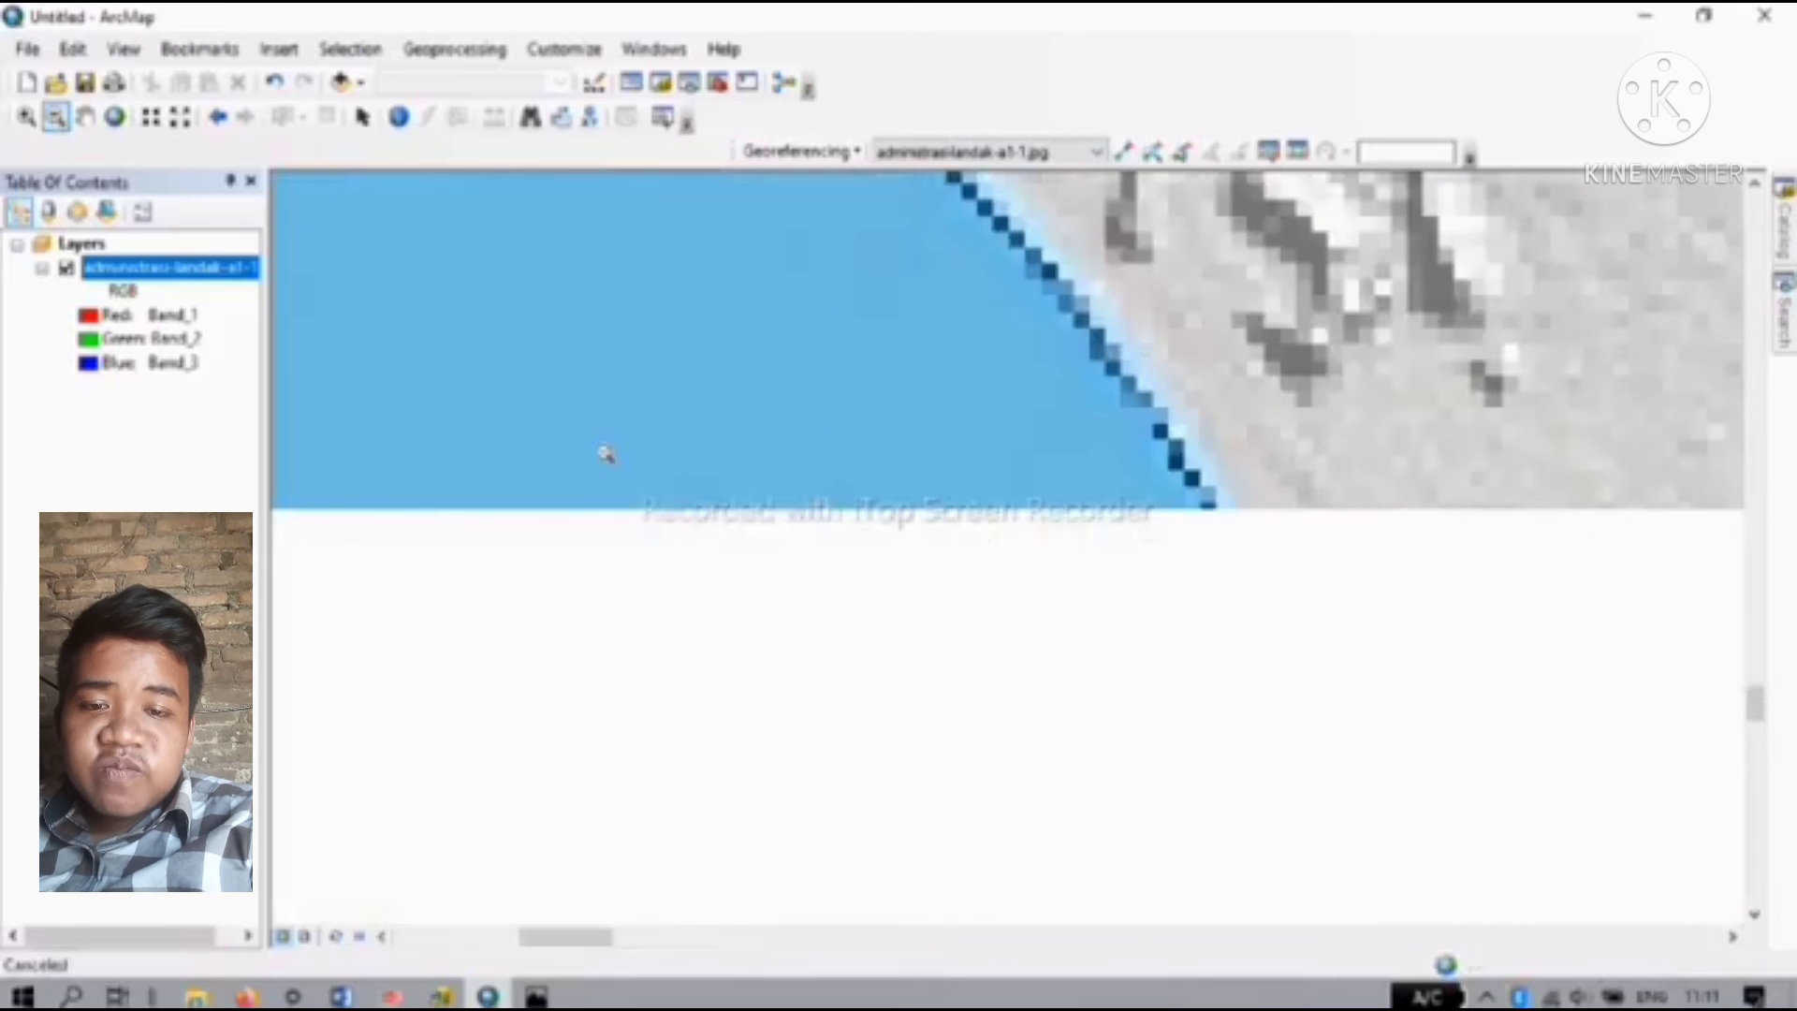
left_click(606, 455)
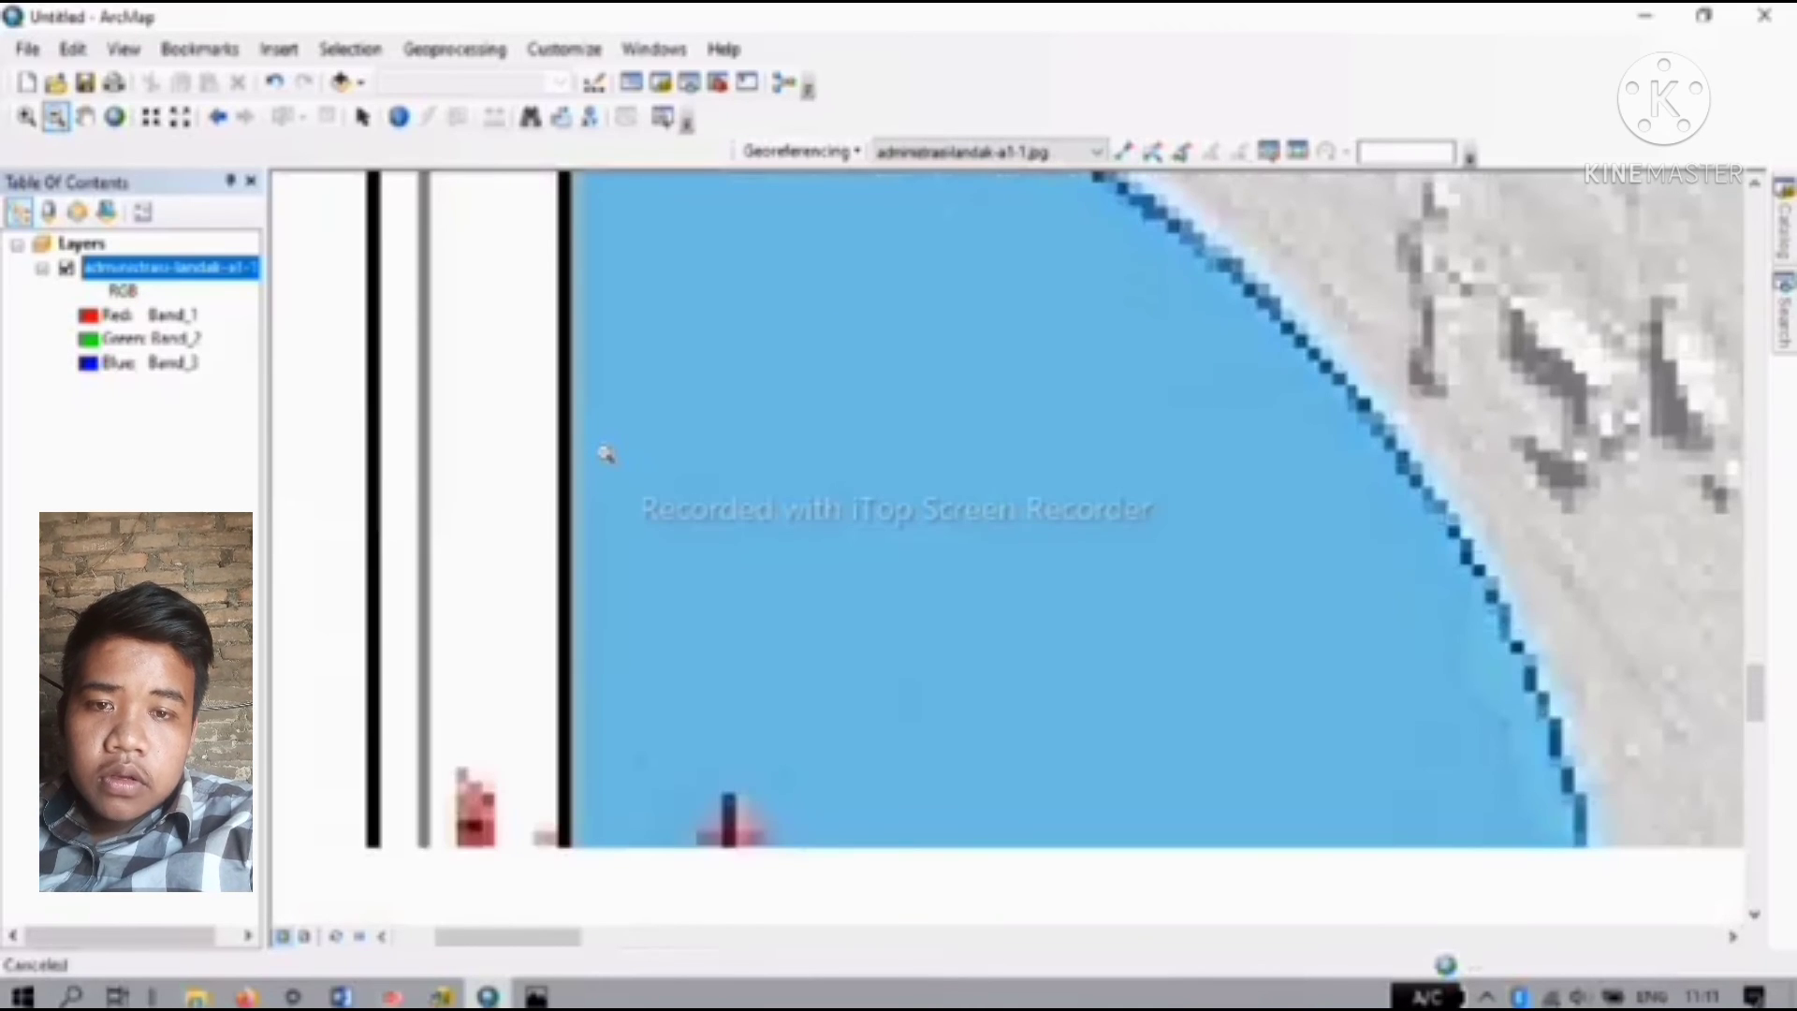
left_click(607, 455)
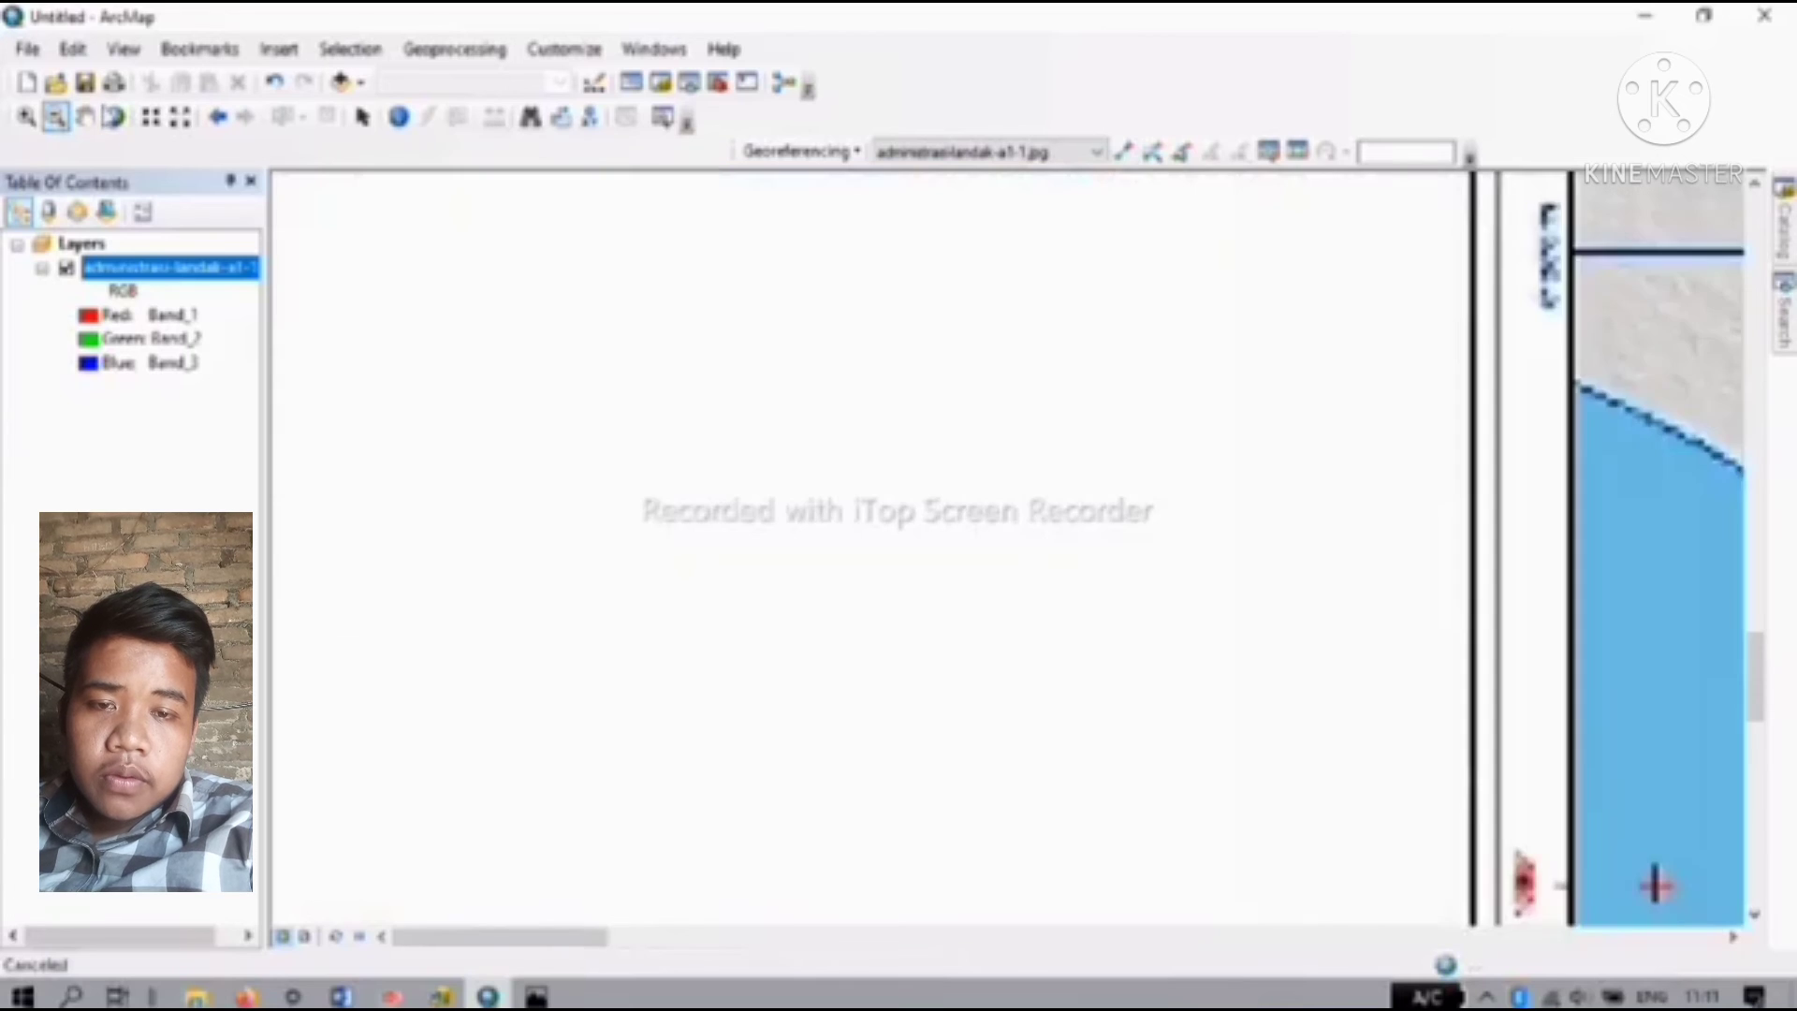
left_click(87, 117)
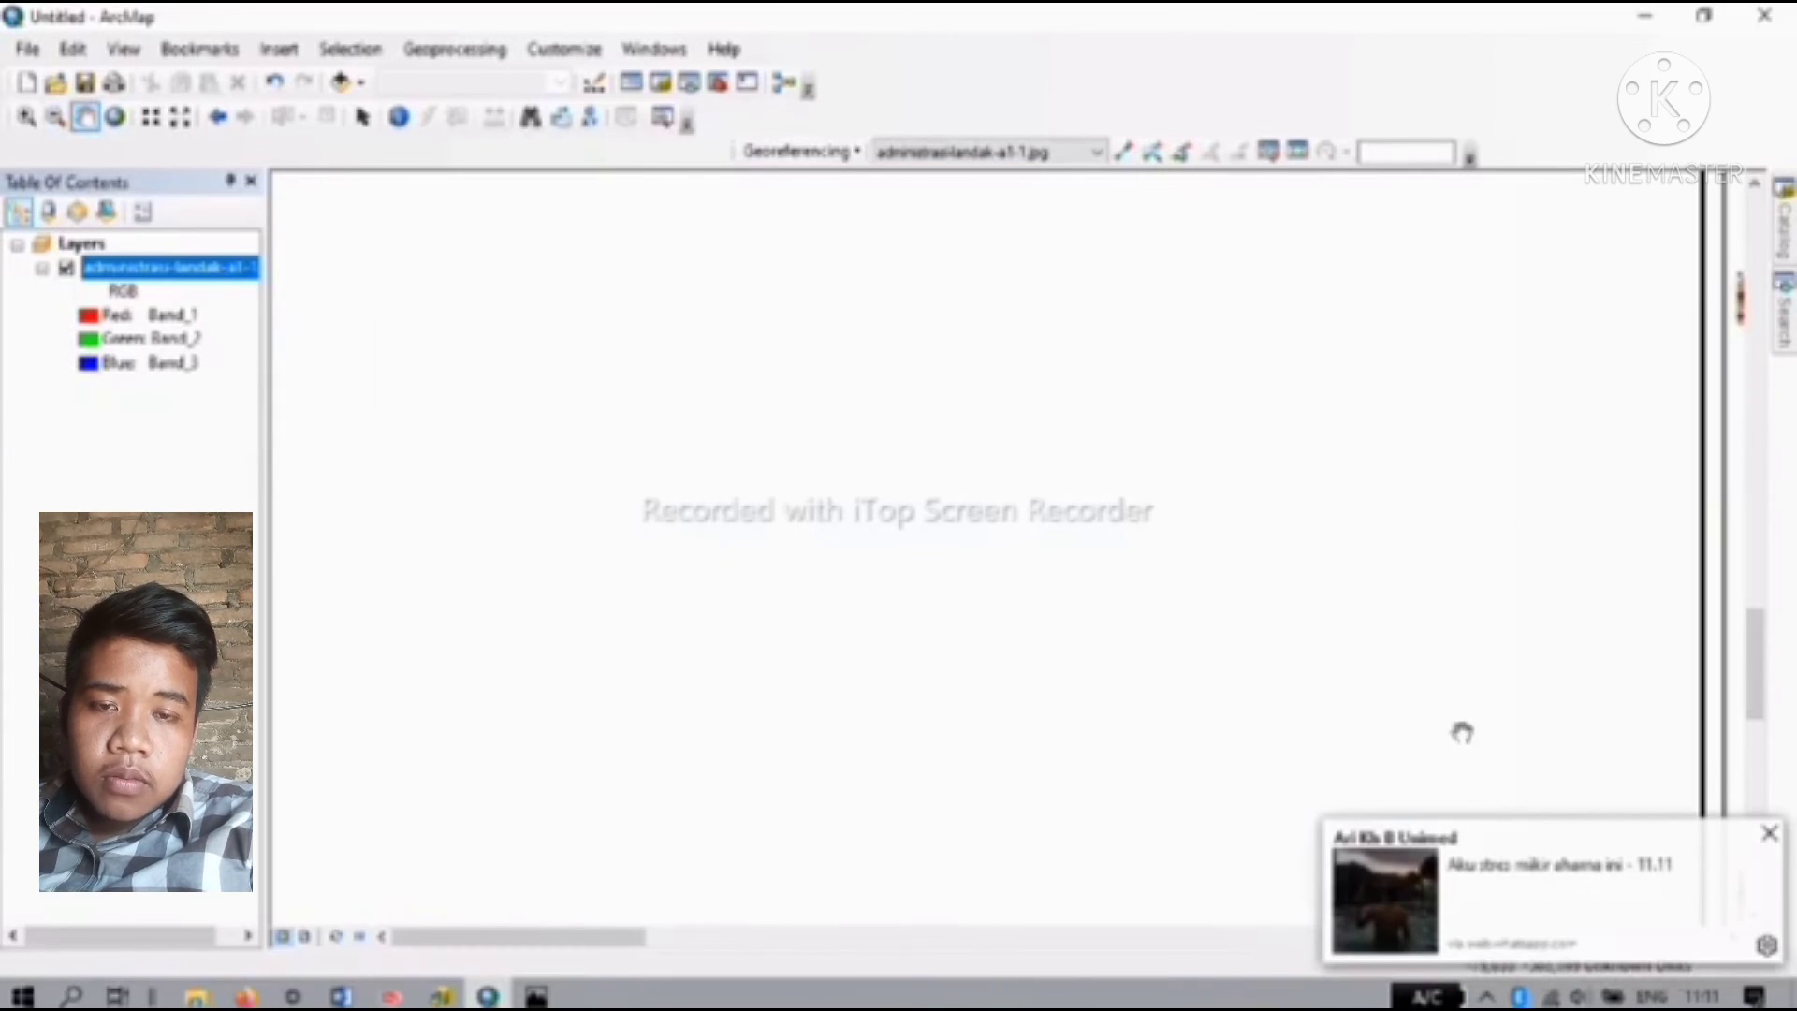
left_click(1770, 836)
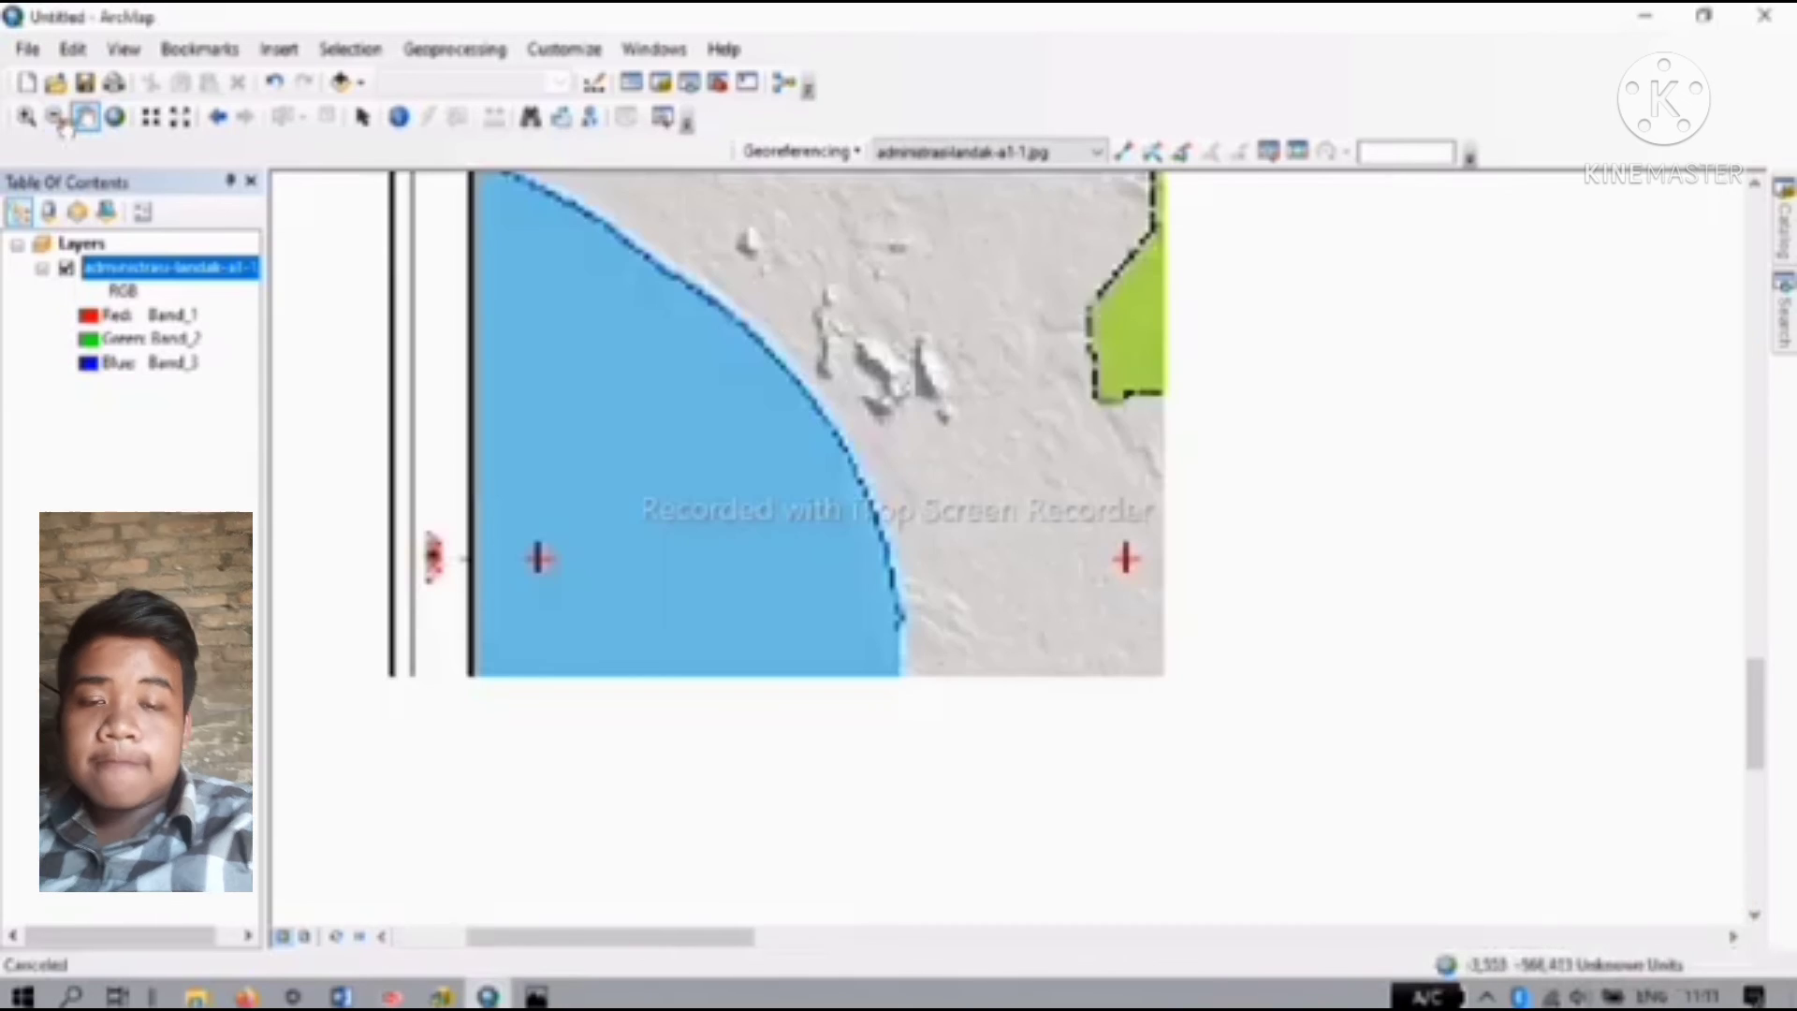
Step: Widen the view around the blue bay until the map's southern districts and the southwestern sheet corner show
left_click(59, 120)
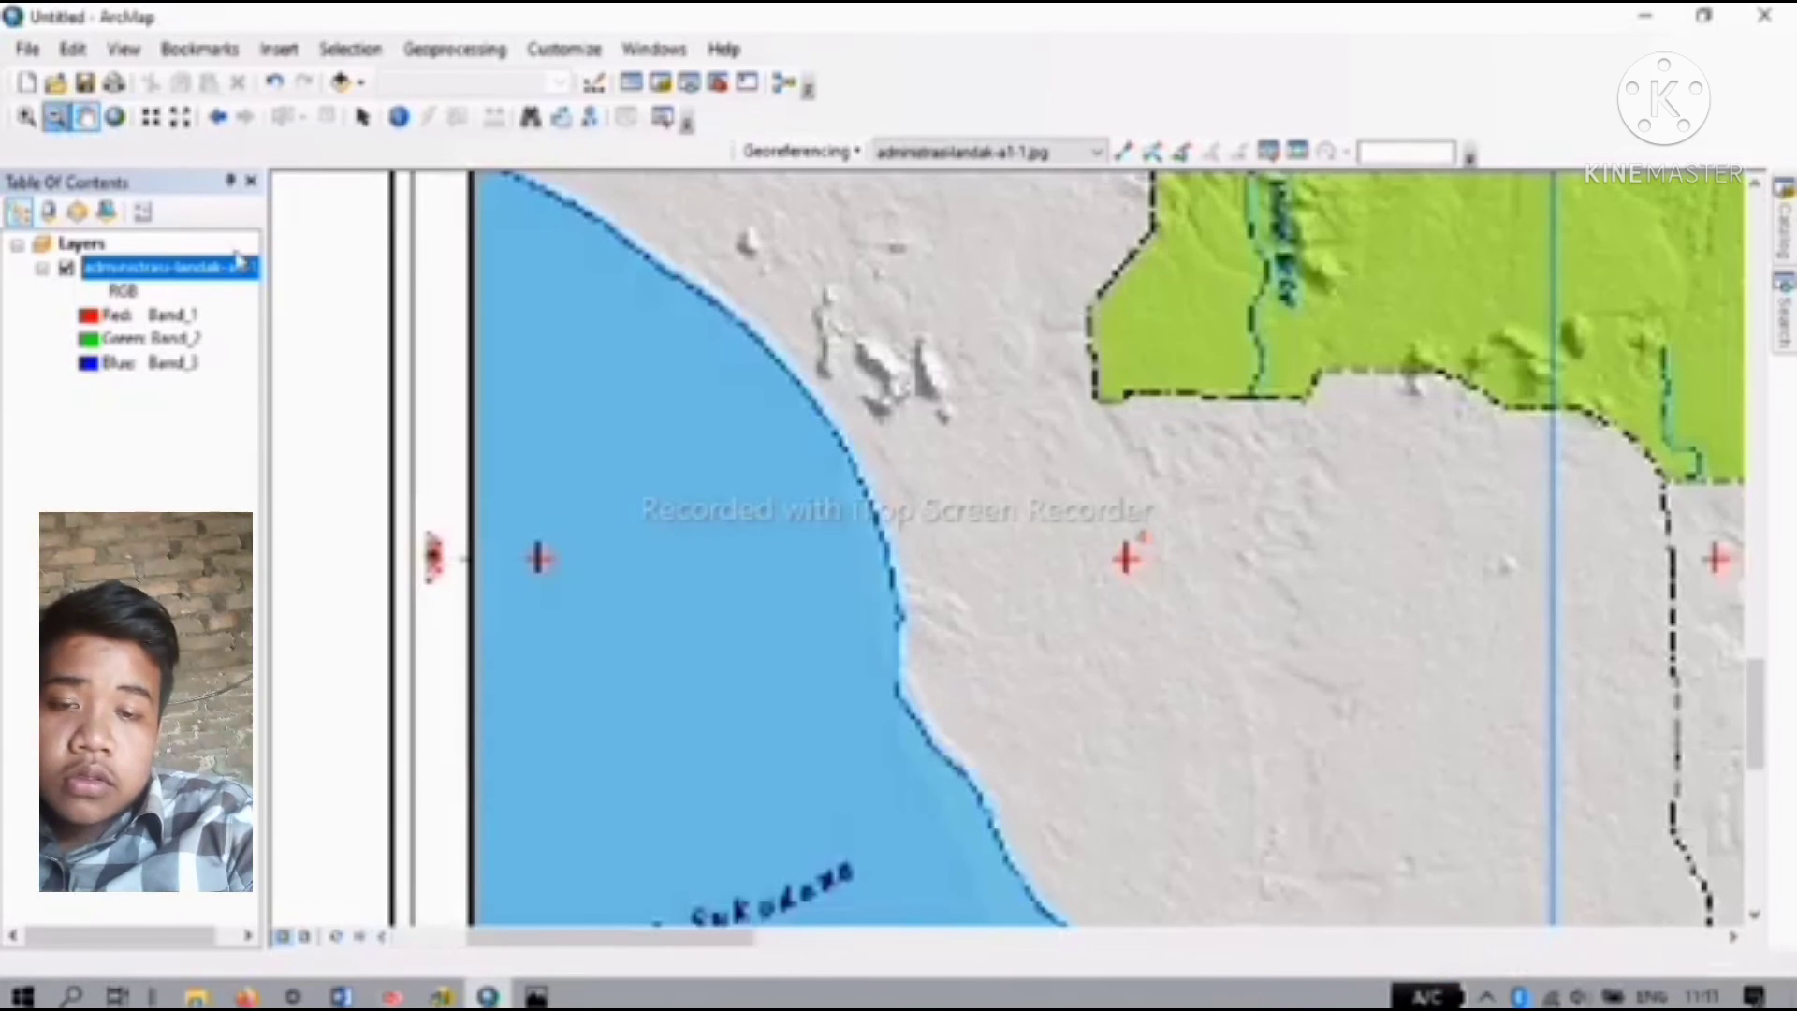
left_click(714, 511)
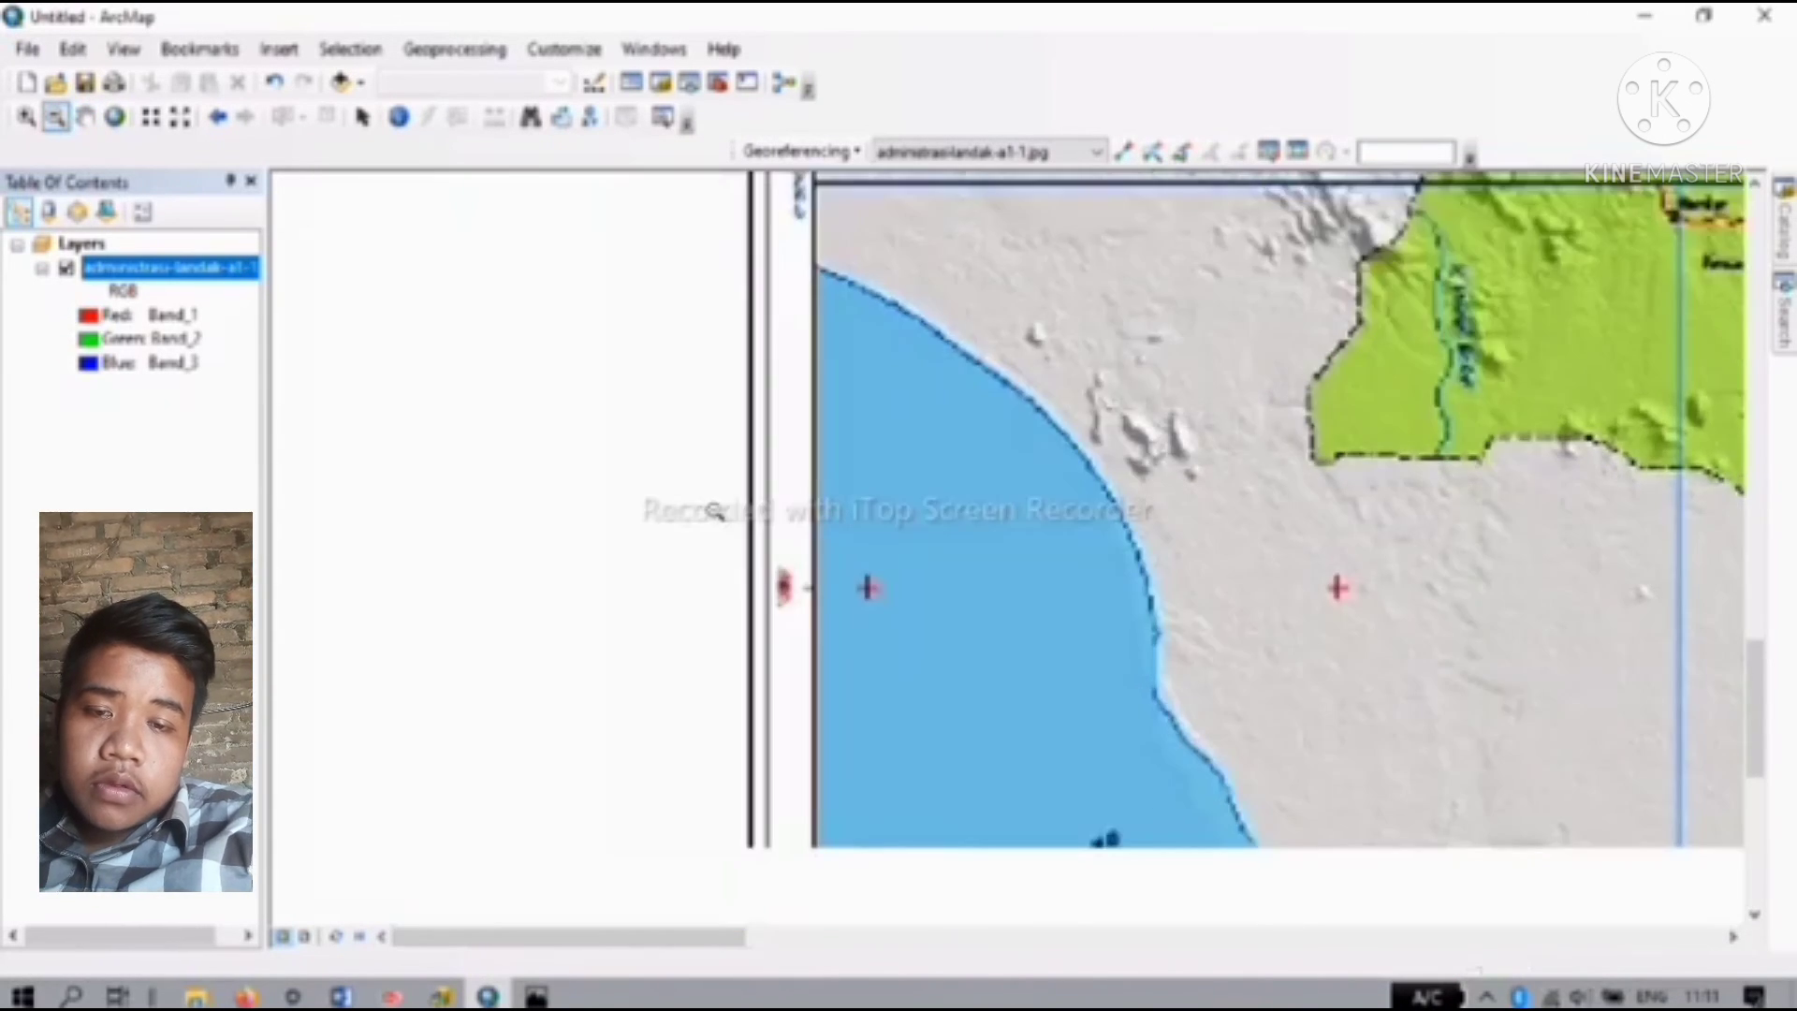
left_click(715, 511)
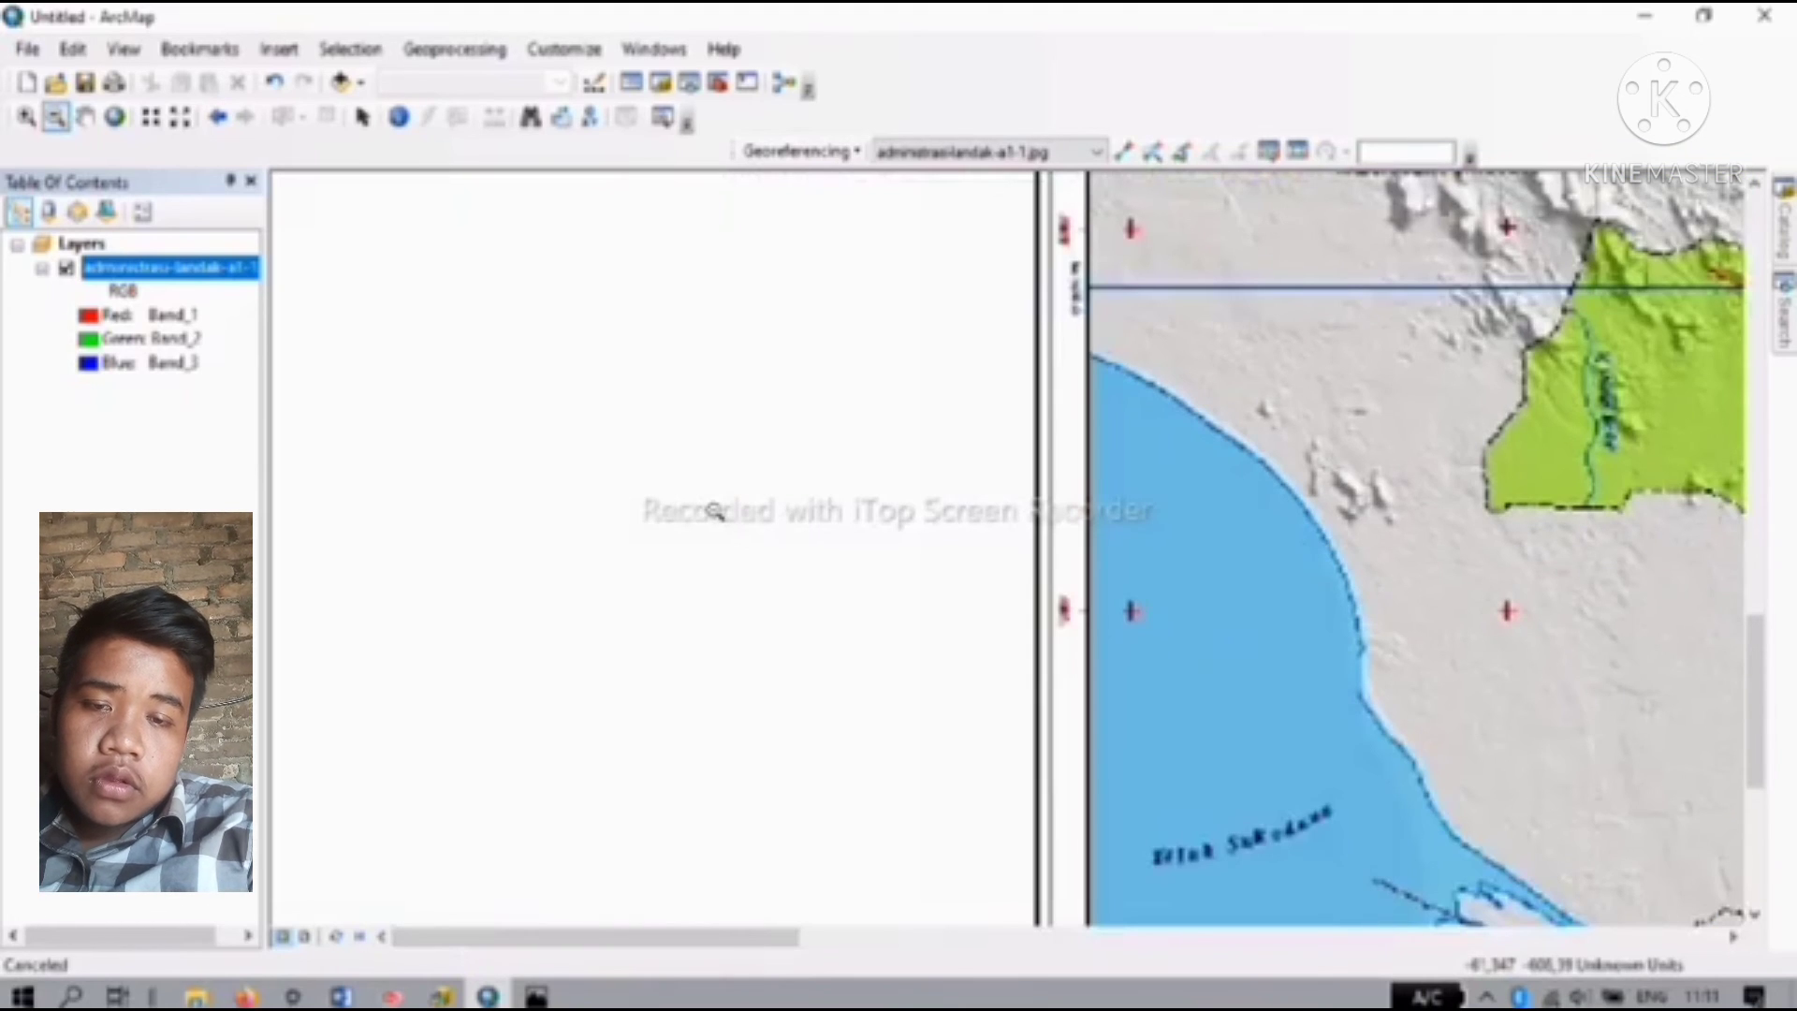
left_click(714, 511)
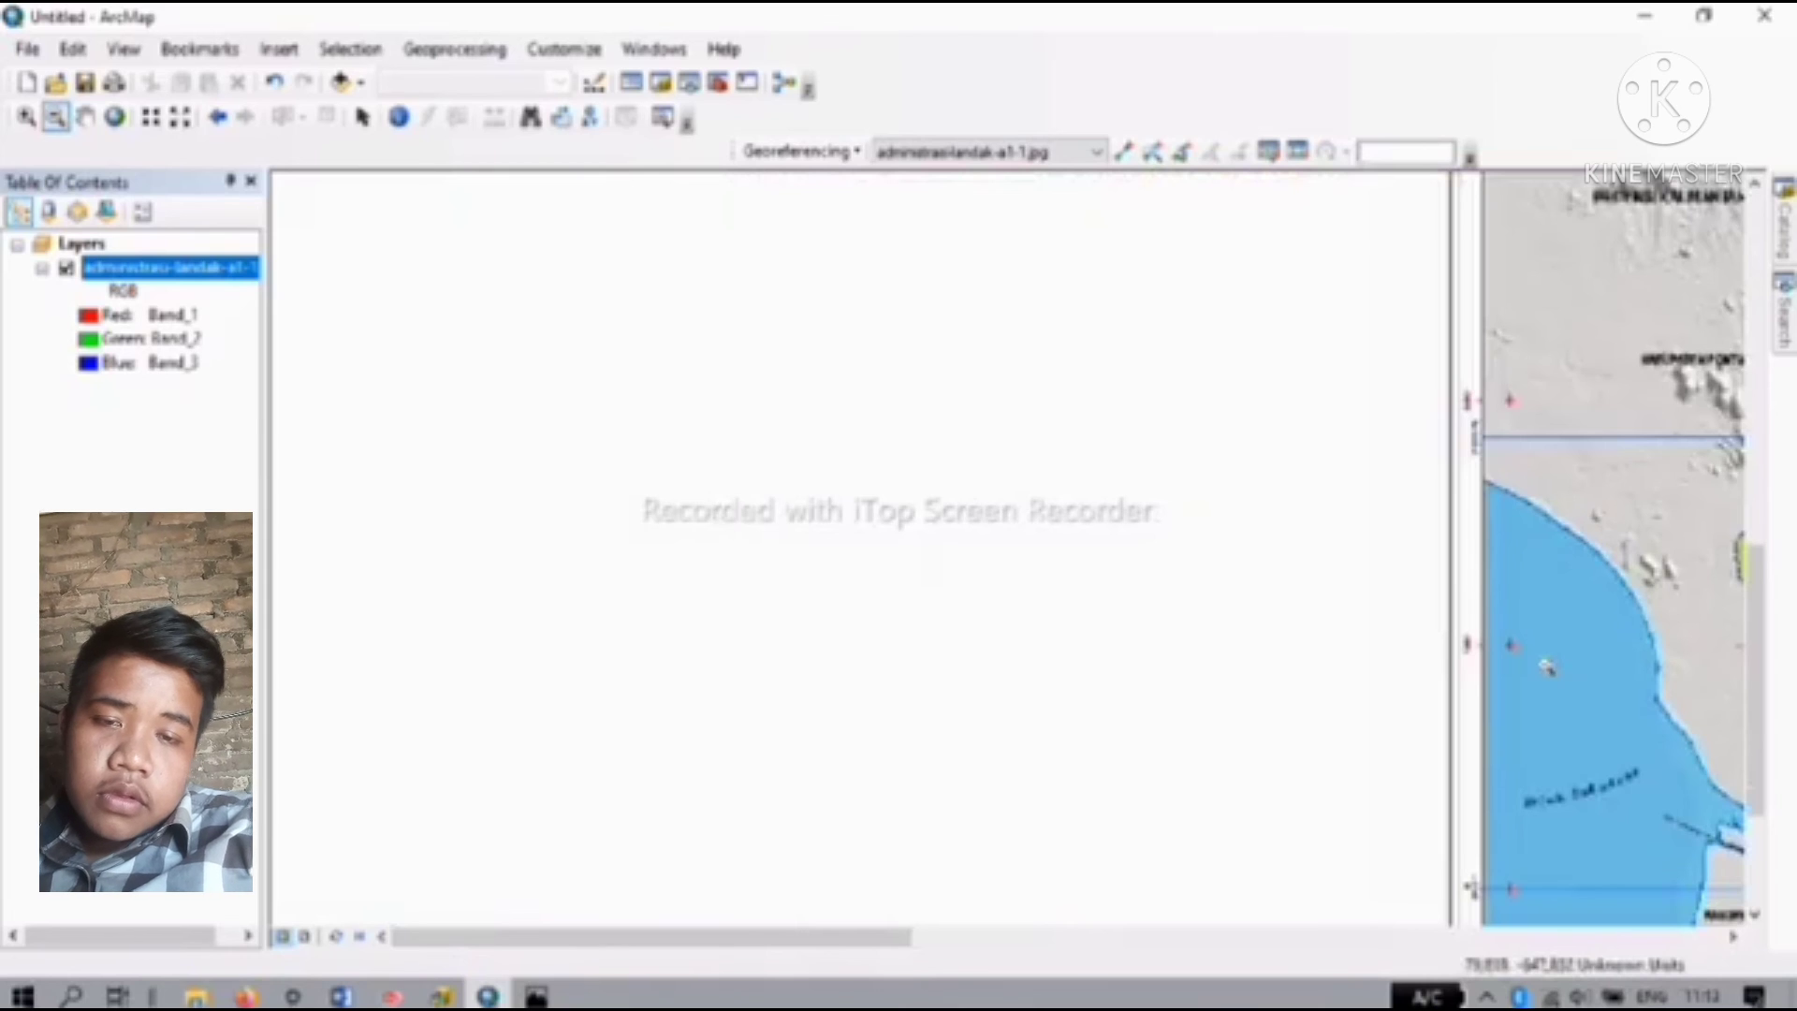
left_click_drag(1548, 667, 1164, 550)
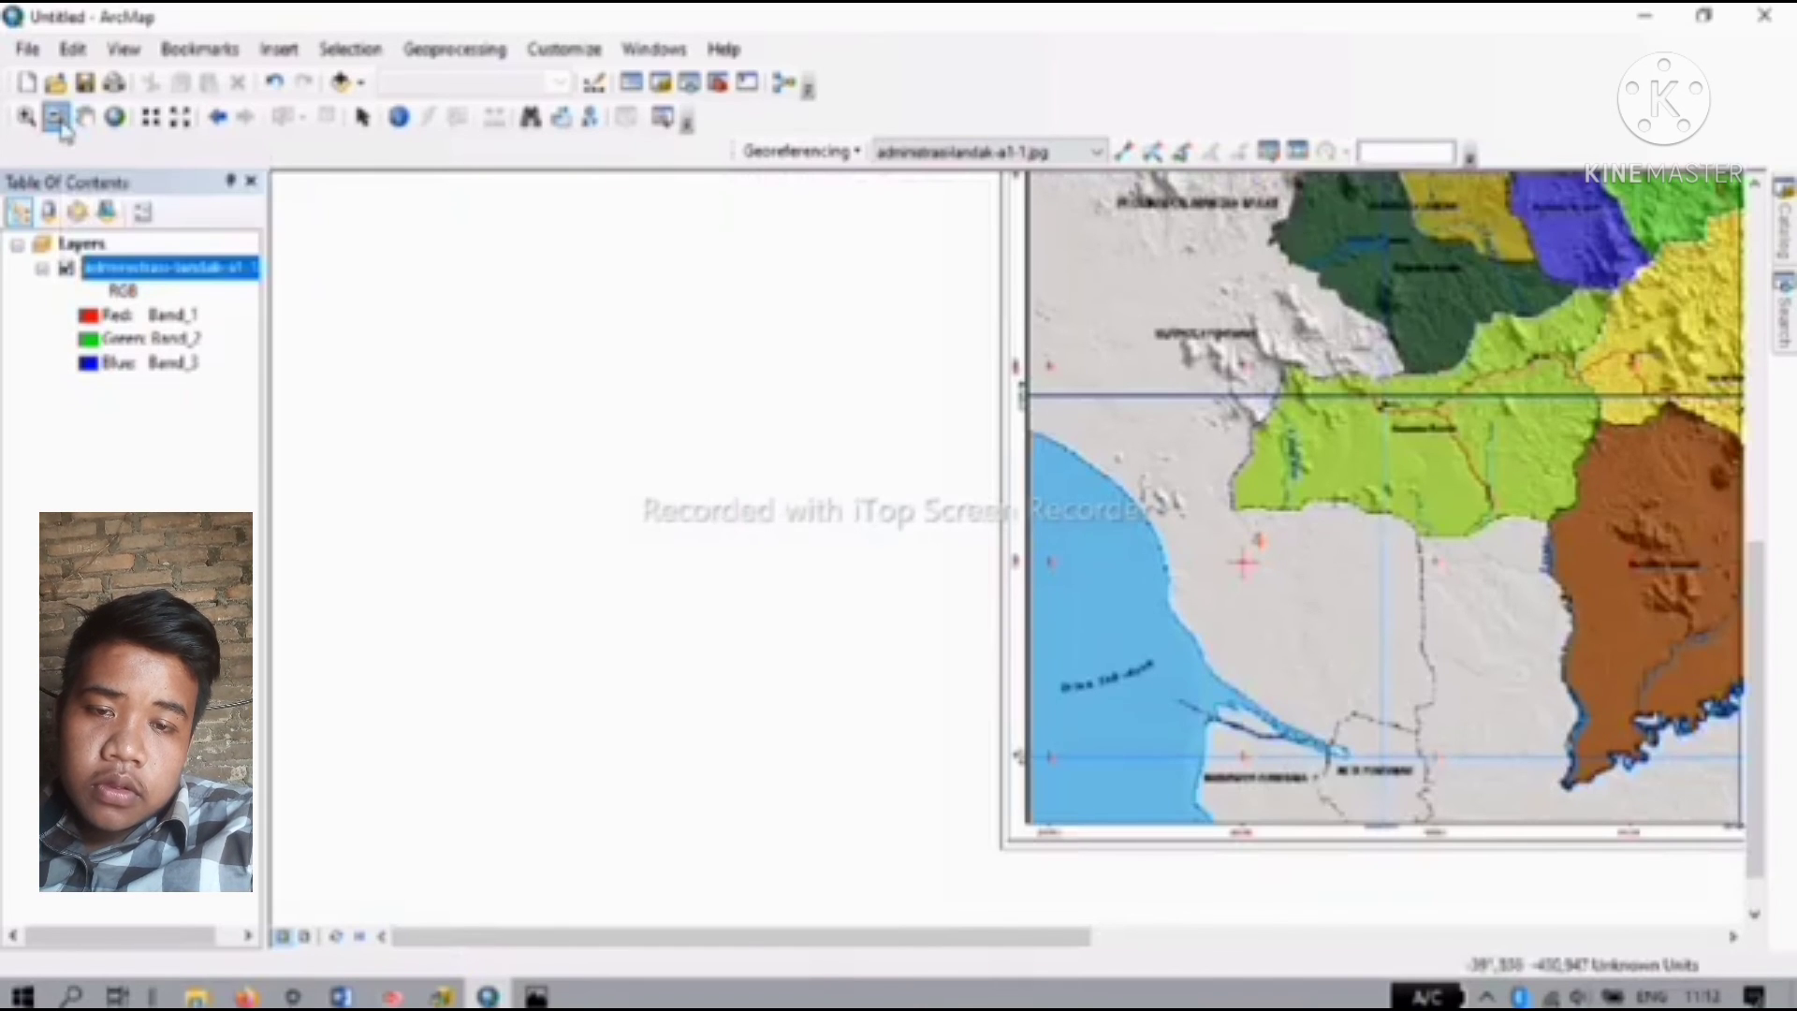
left_click(1131, 527)
left_click(1130, 529)
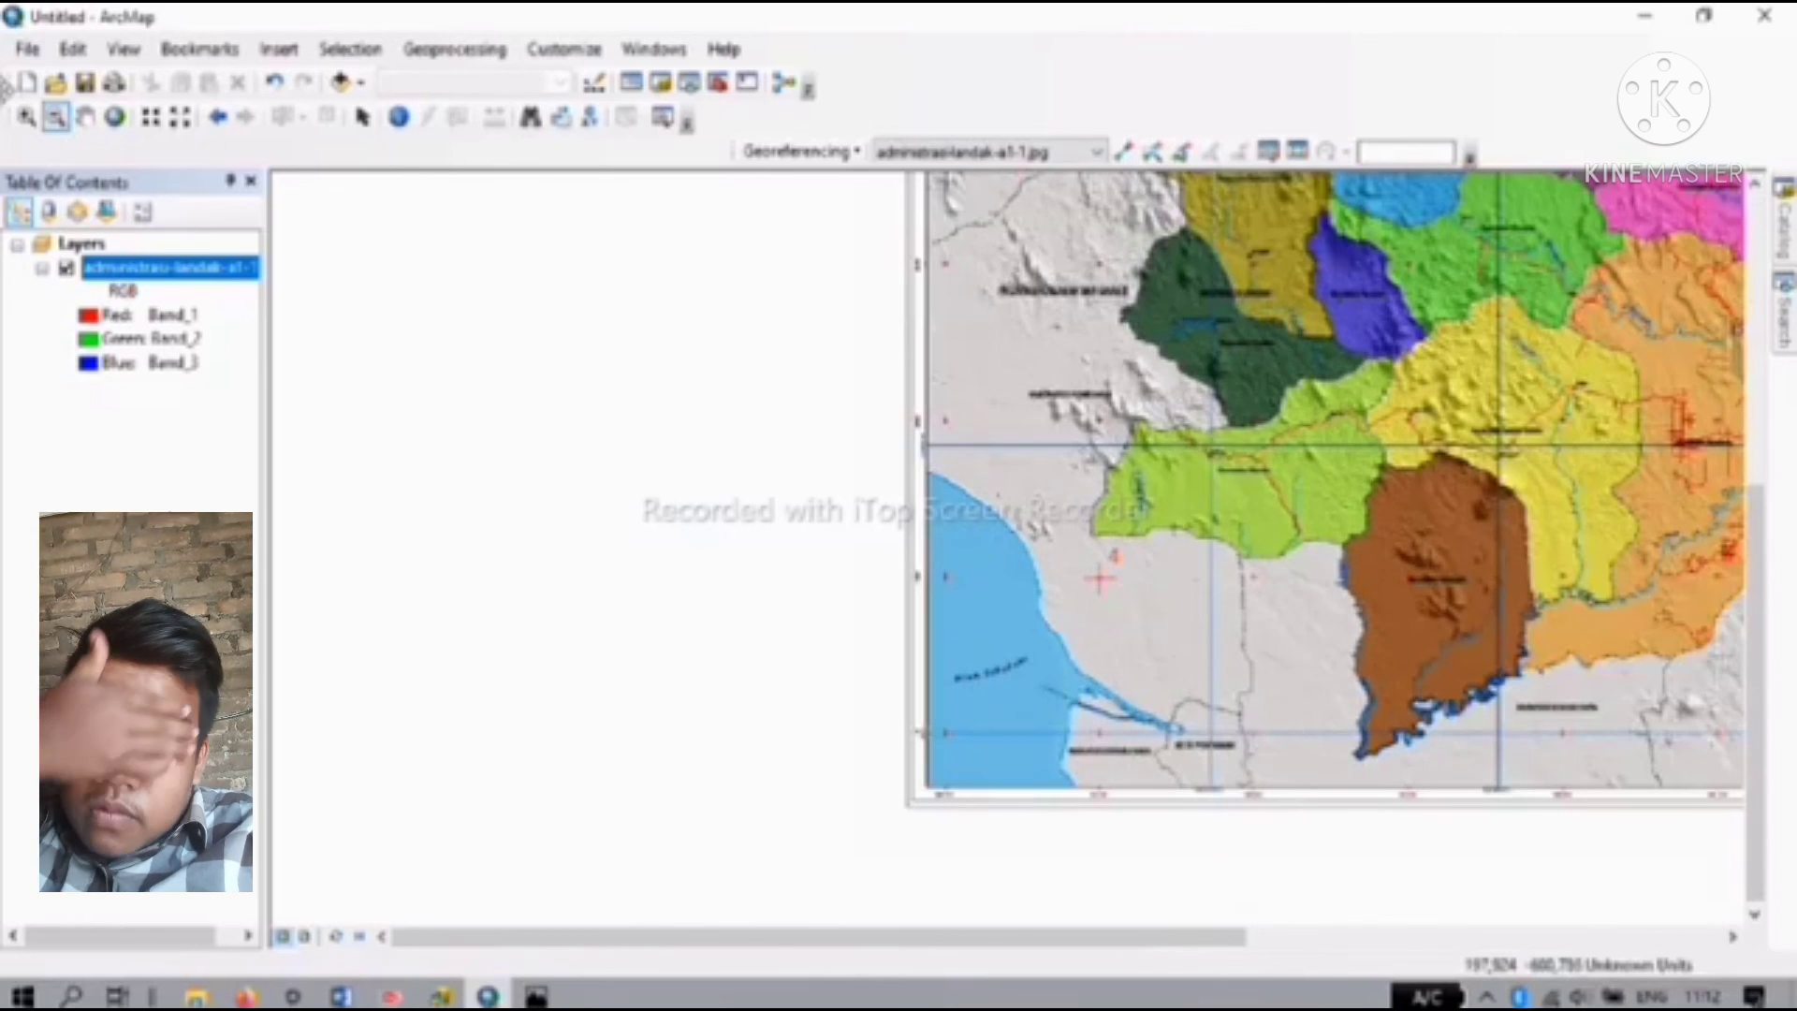
Step: Center the entire Landak map sheet in the view with all four control points, the title and the legend showing
left_click(86, 117)
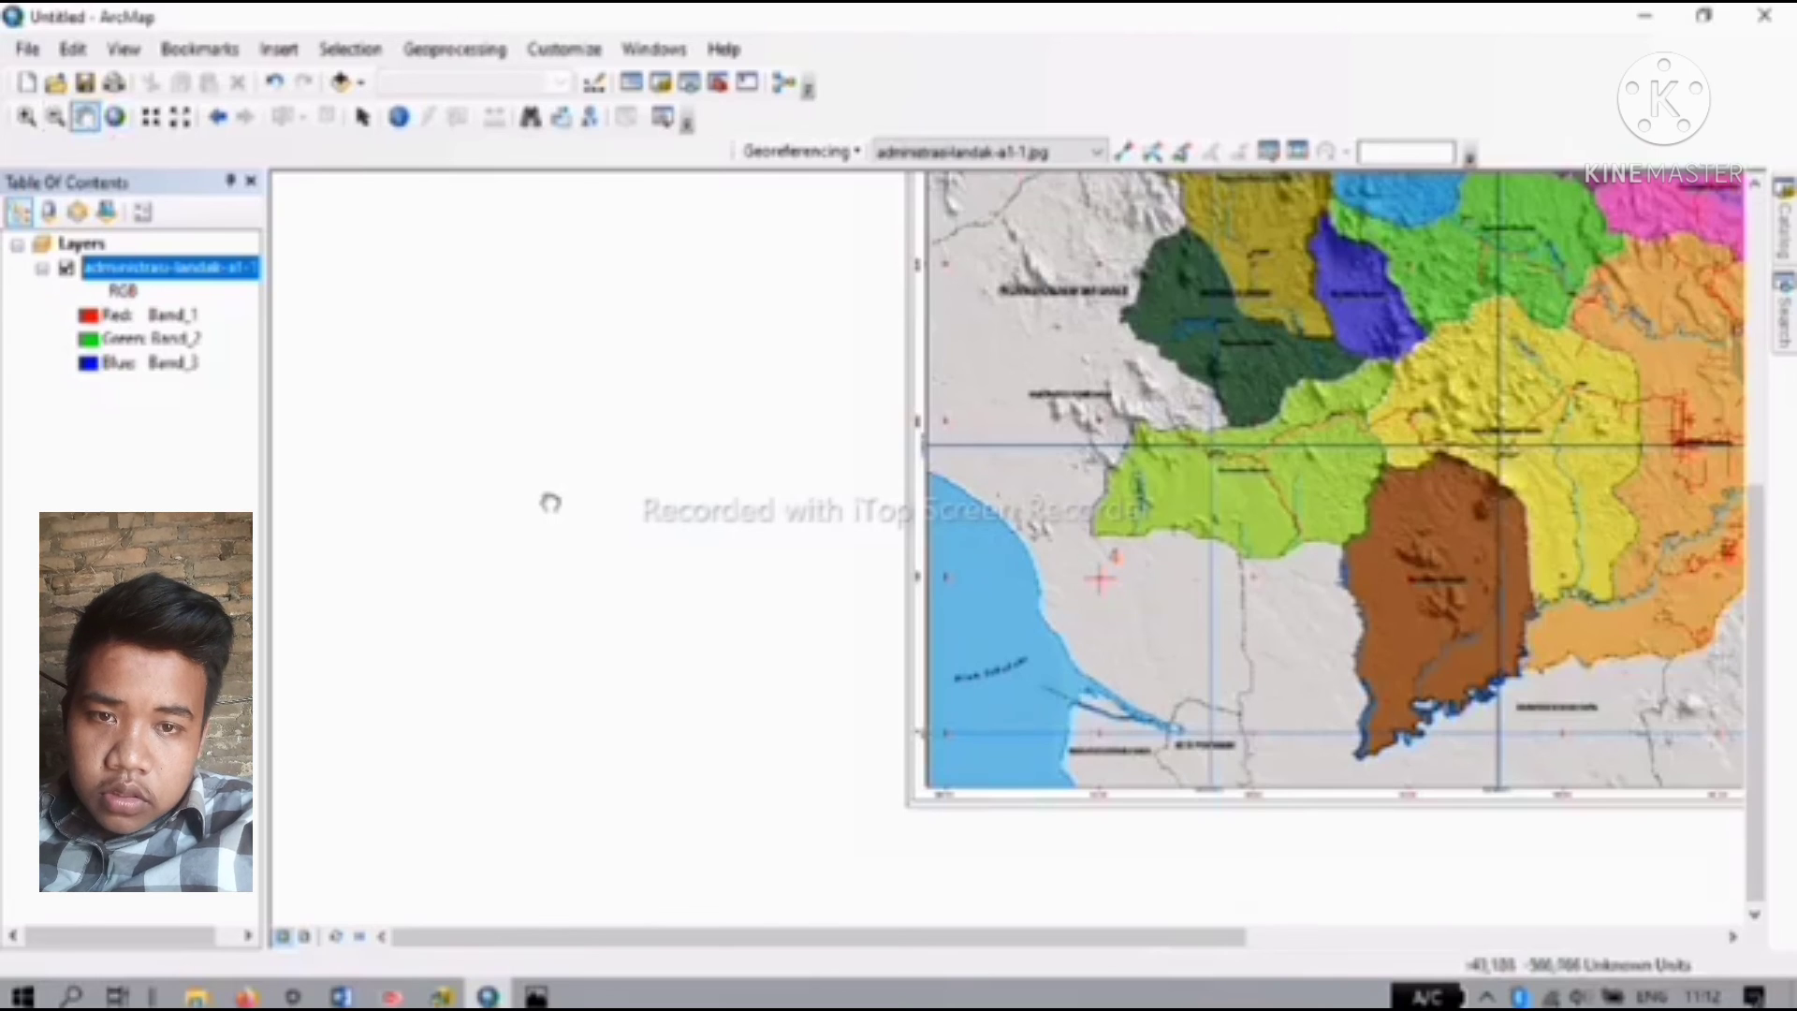
left_click_drag(551, 504, 400, 551)
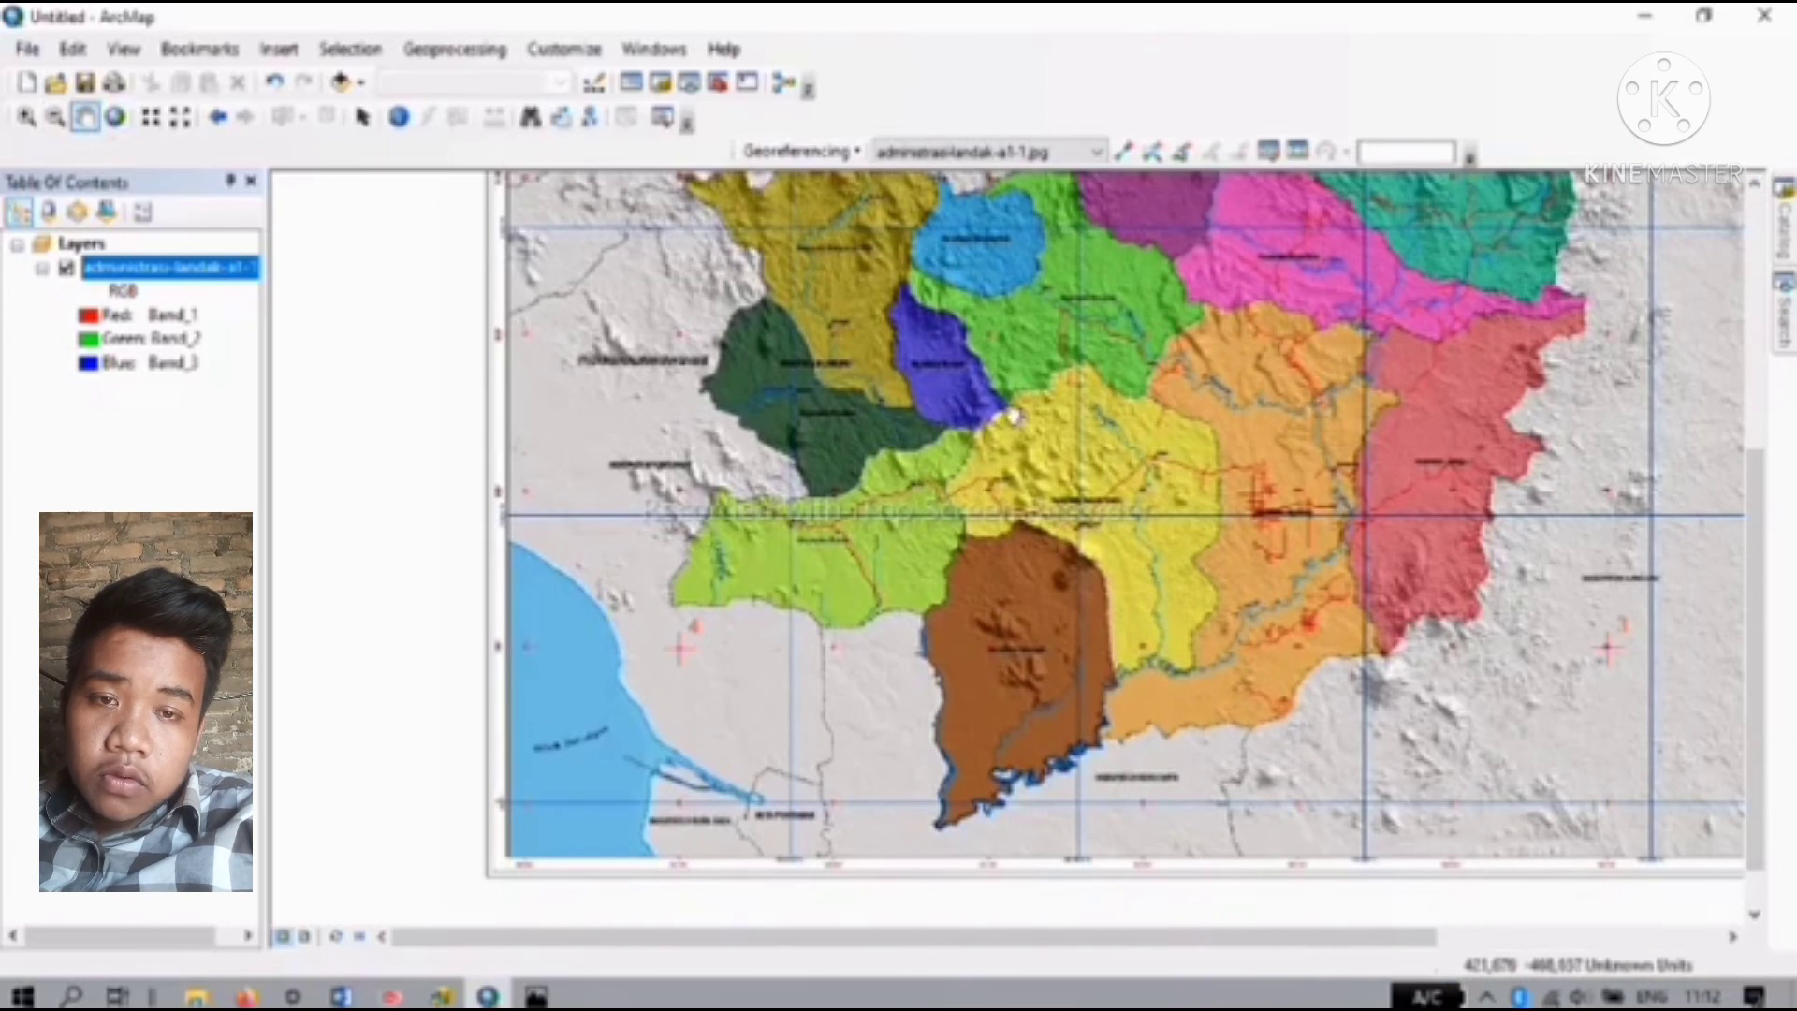
left_click_drag(1012, 416, 917, 427)
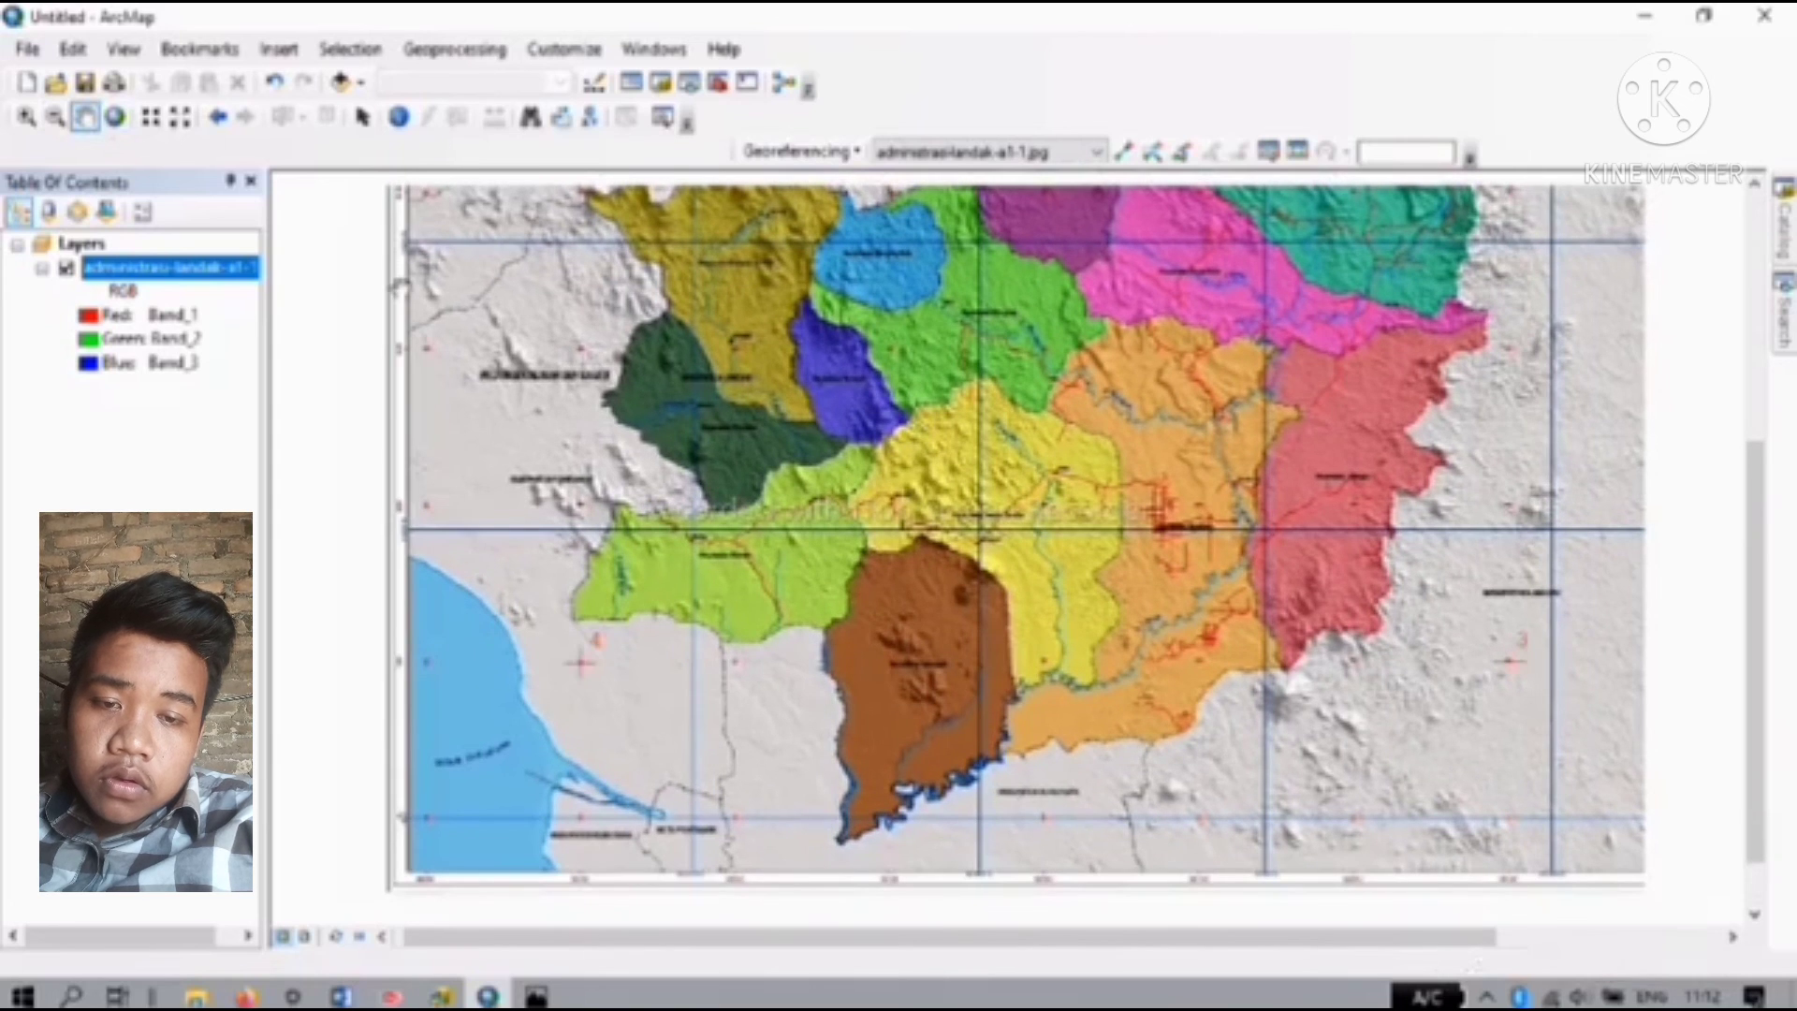
left_click(56, 118)
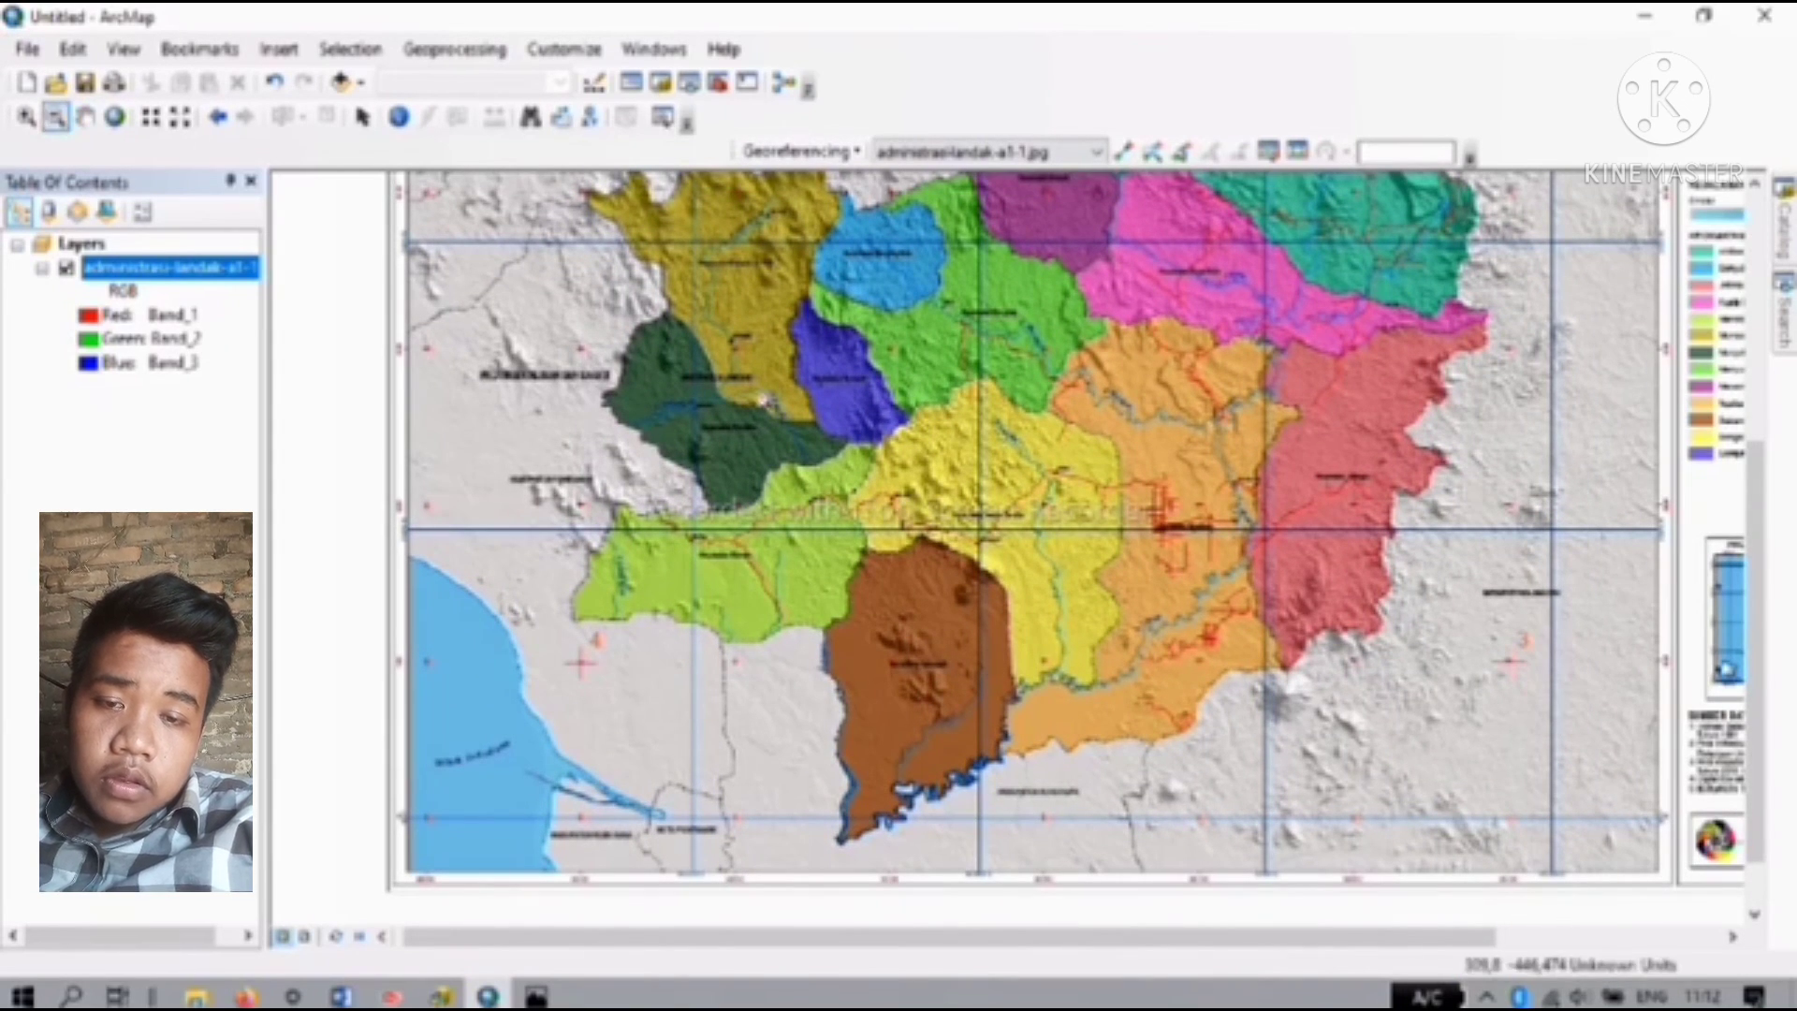
left_click(763, 398)
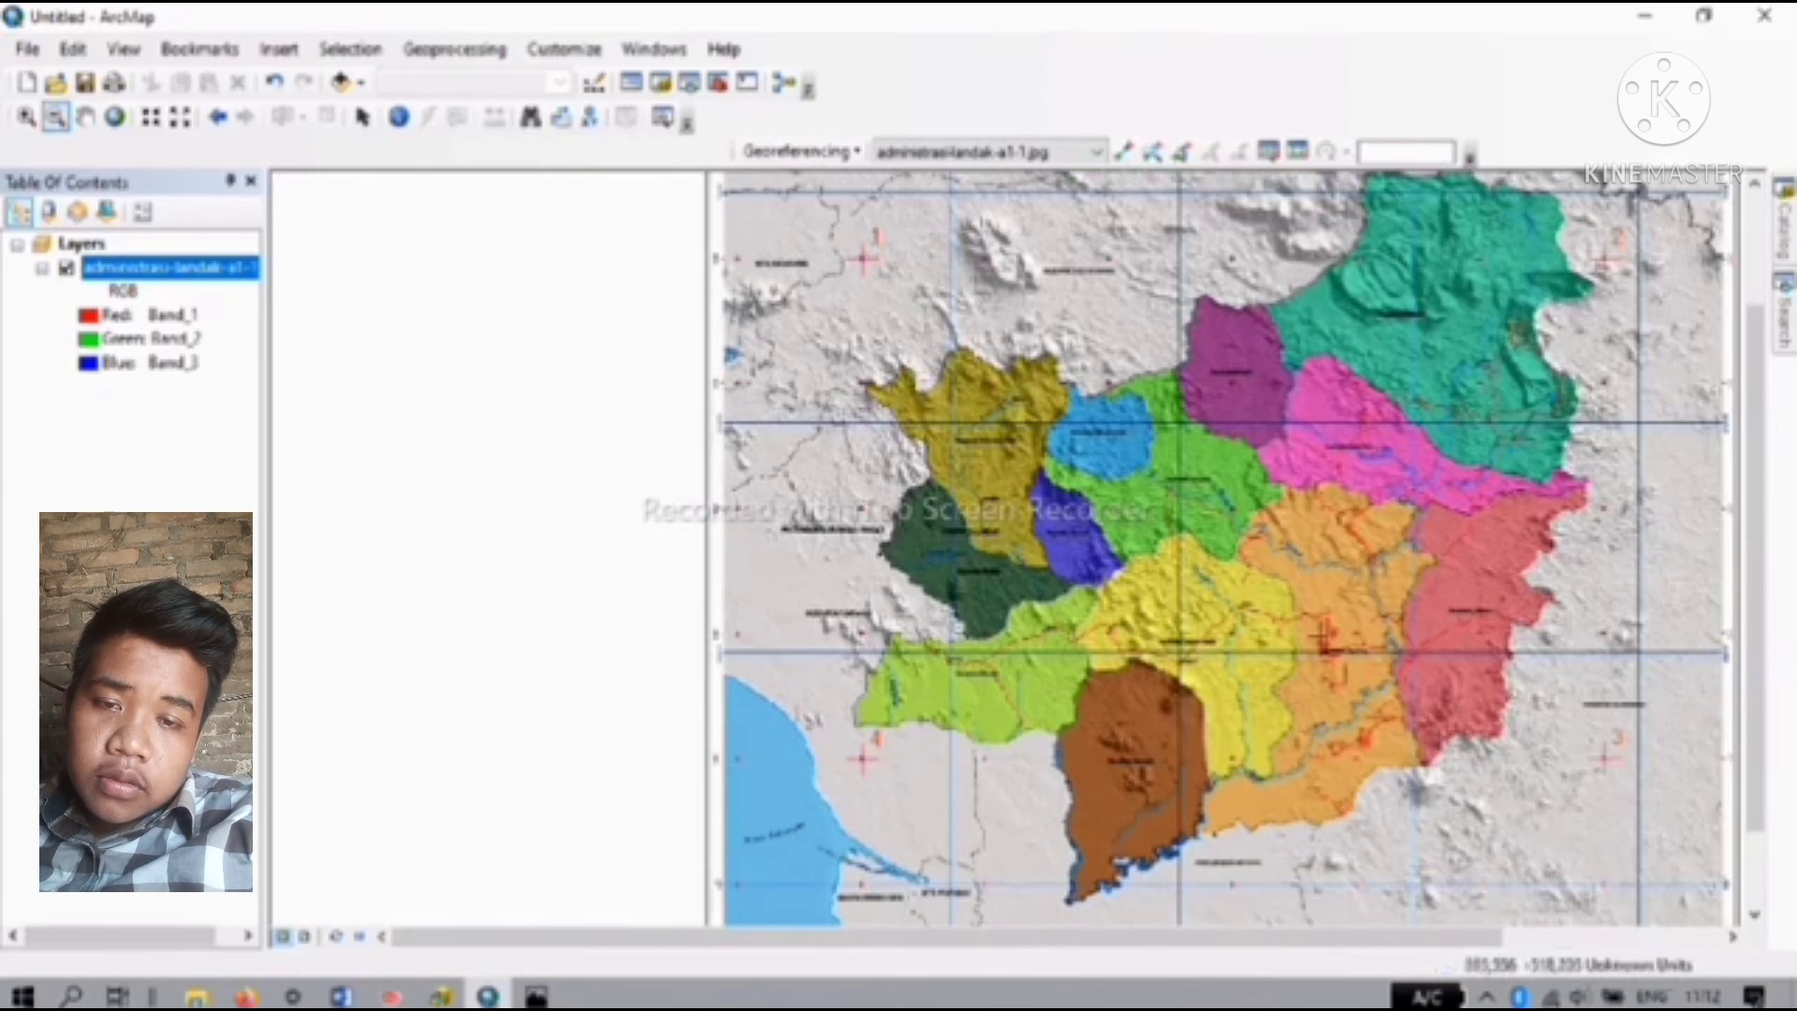
left_click(710, 604)
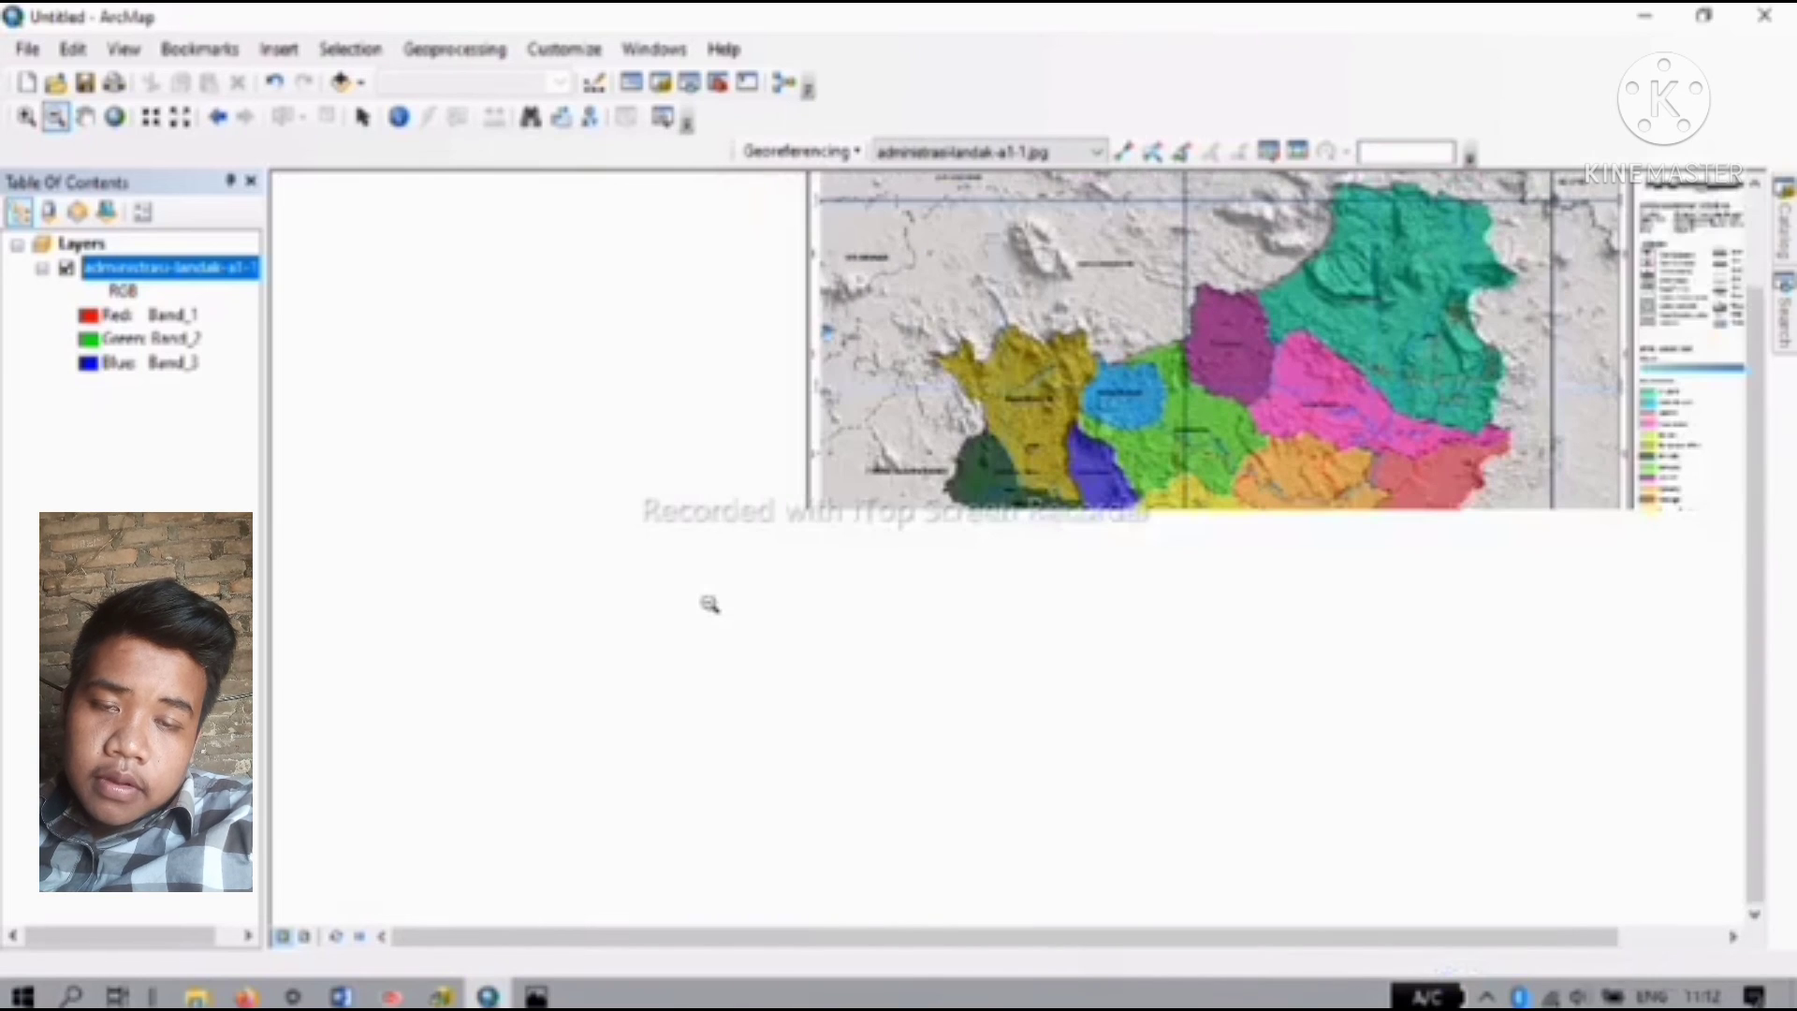
left_click(86, 117)
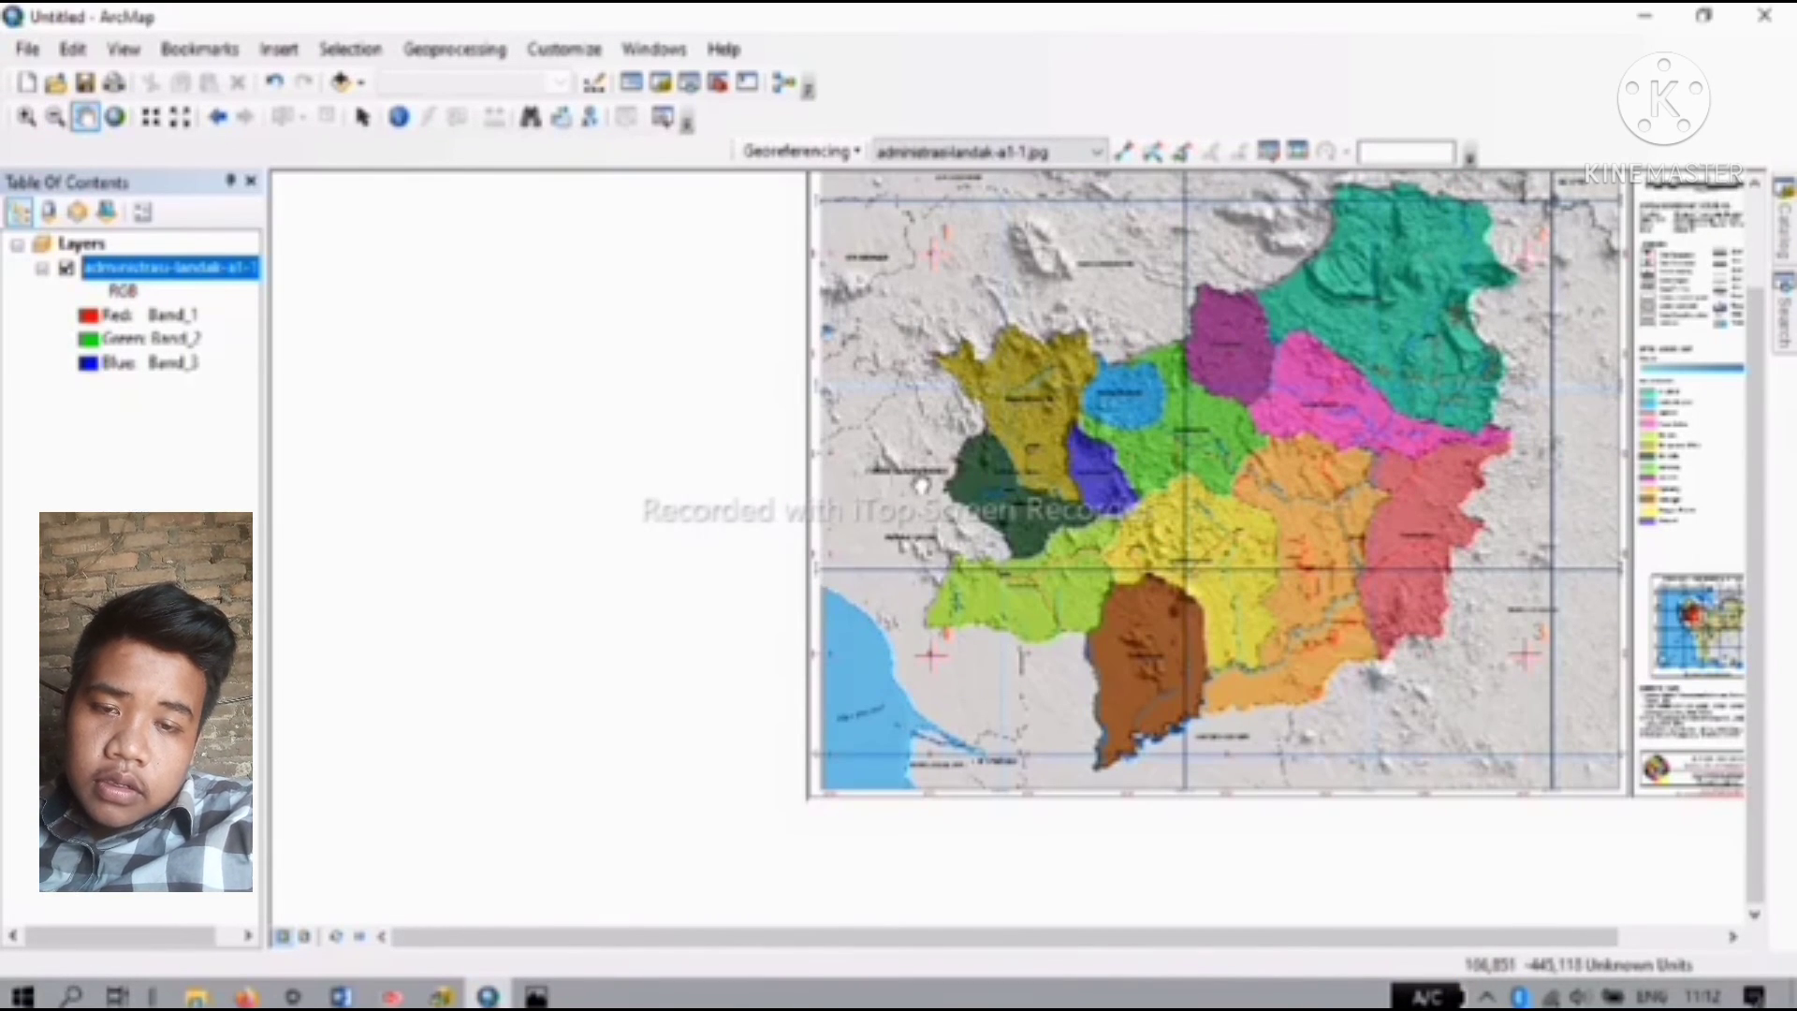
left_click_drag(922, 485, 640, 497)
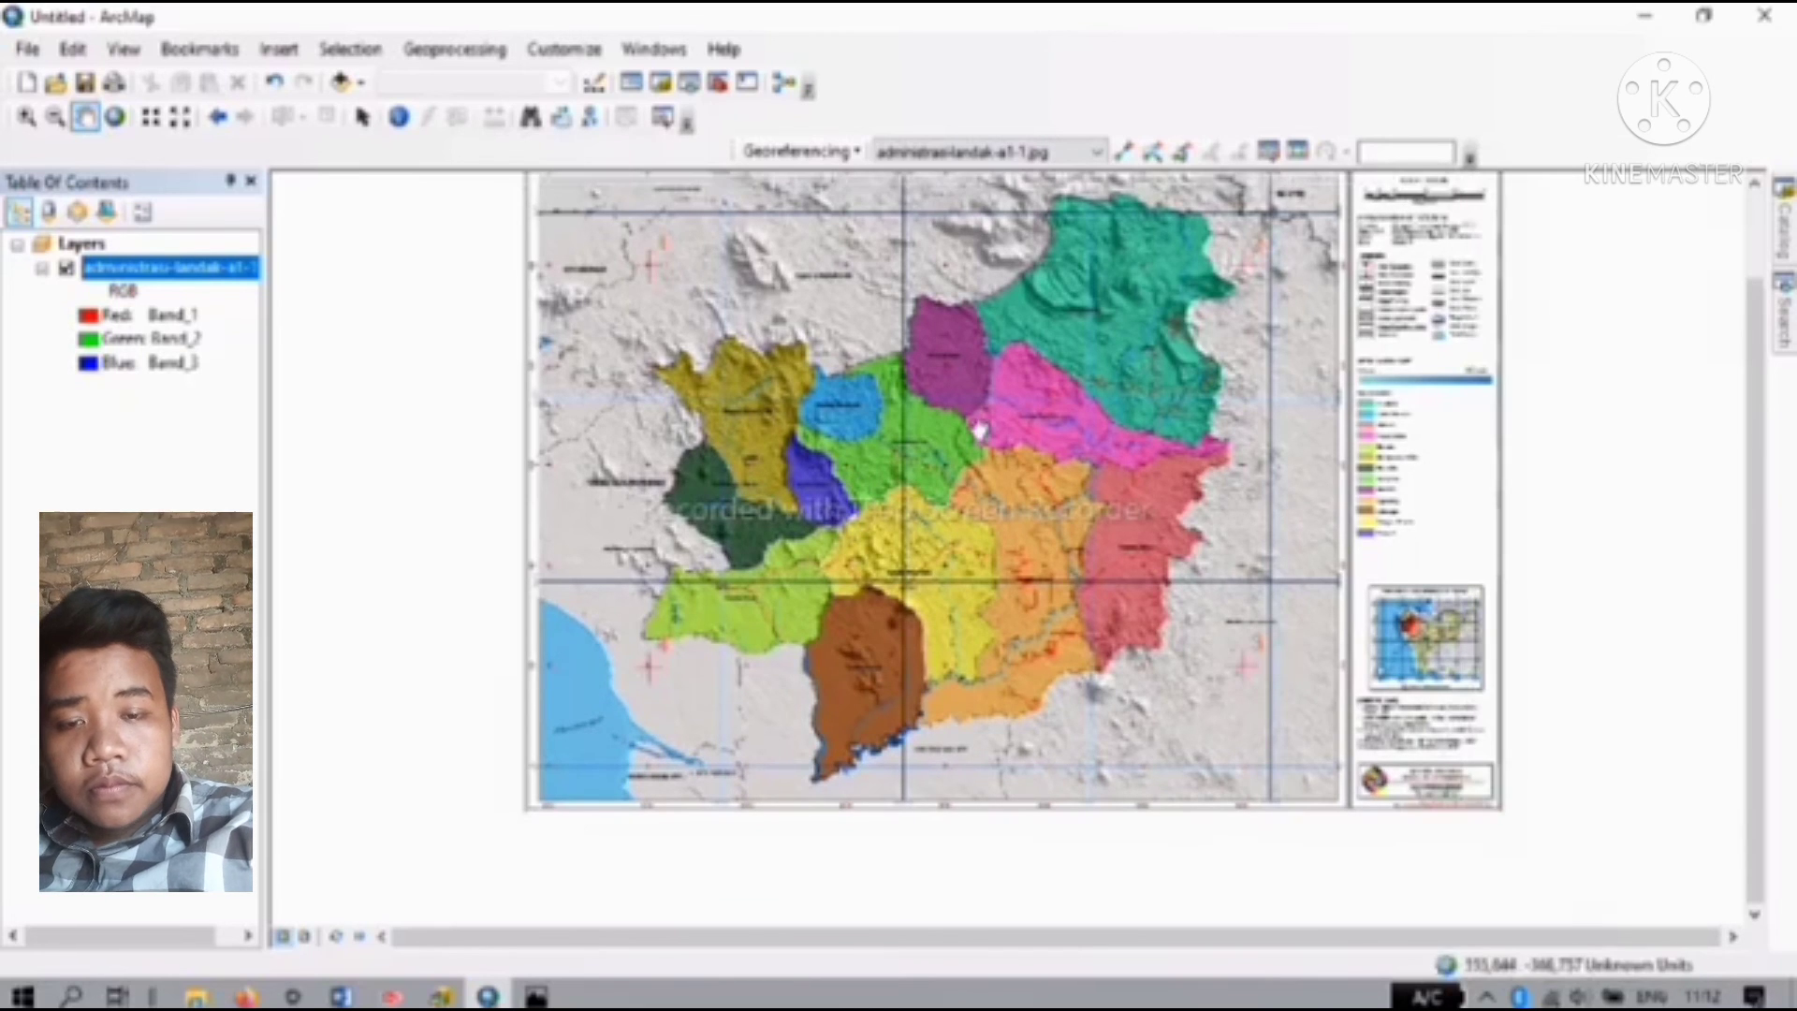
left_click_drag(975, 418, 951, 503)
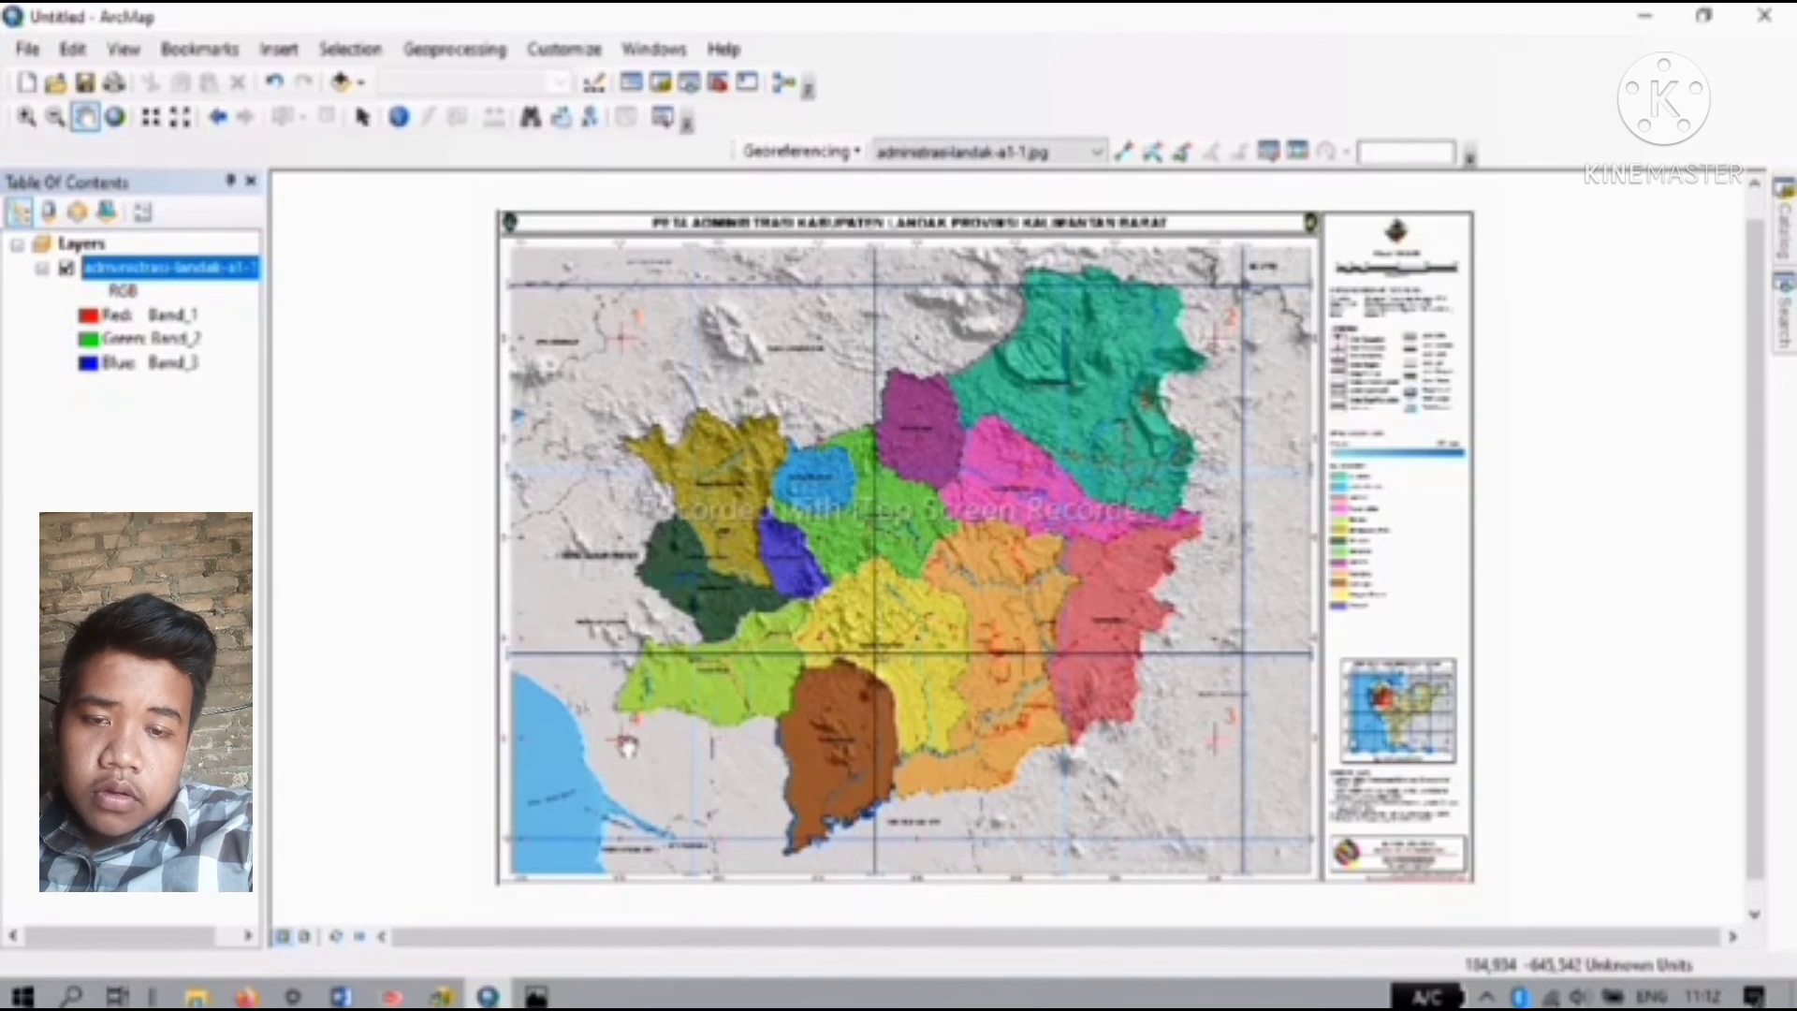
Step: Check the total RMS error of the four control points in the georeferencing link table and close the table
left_click(1297, 152)
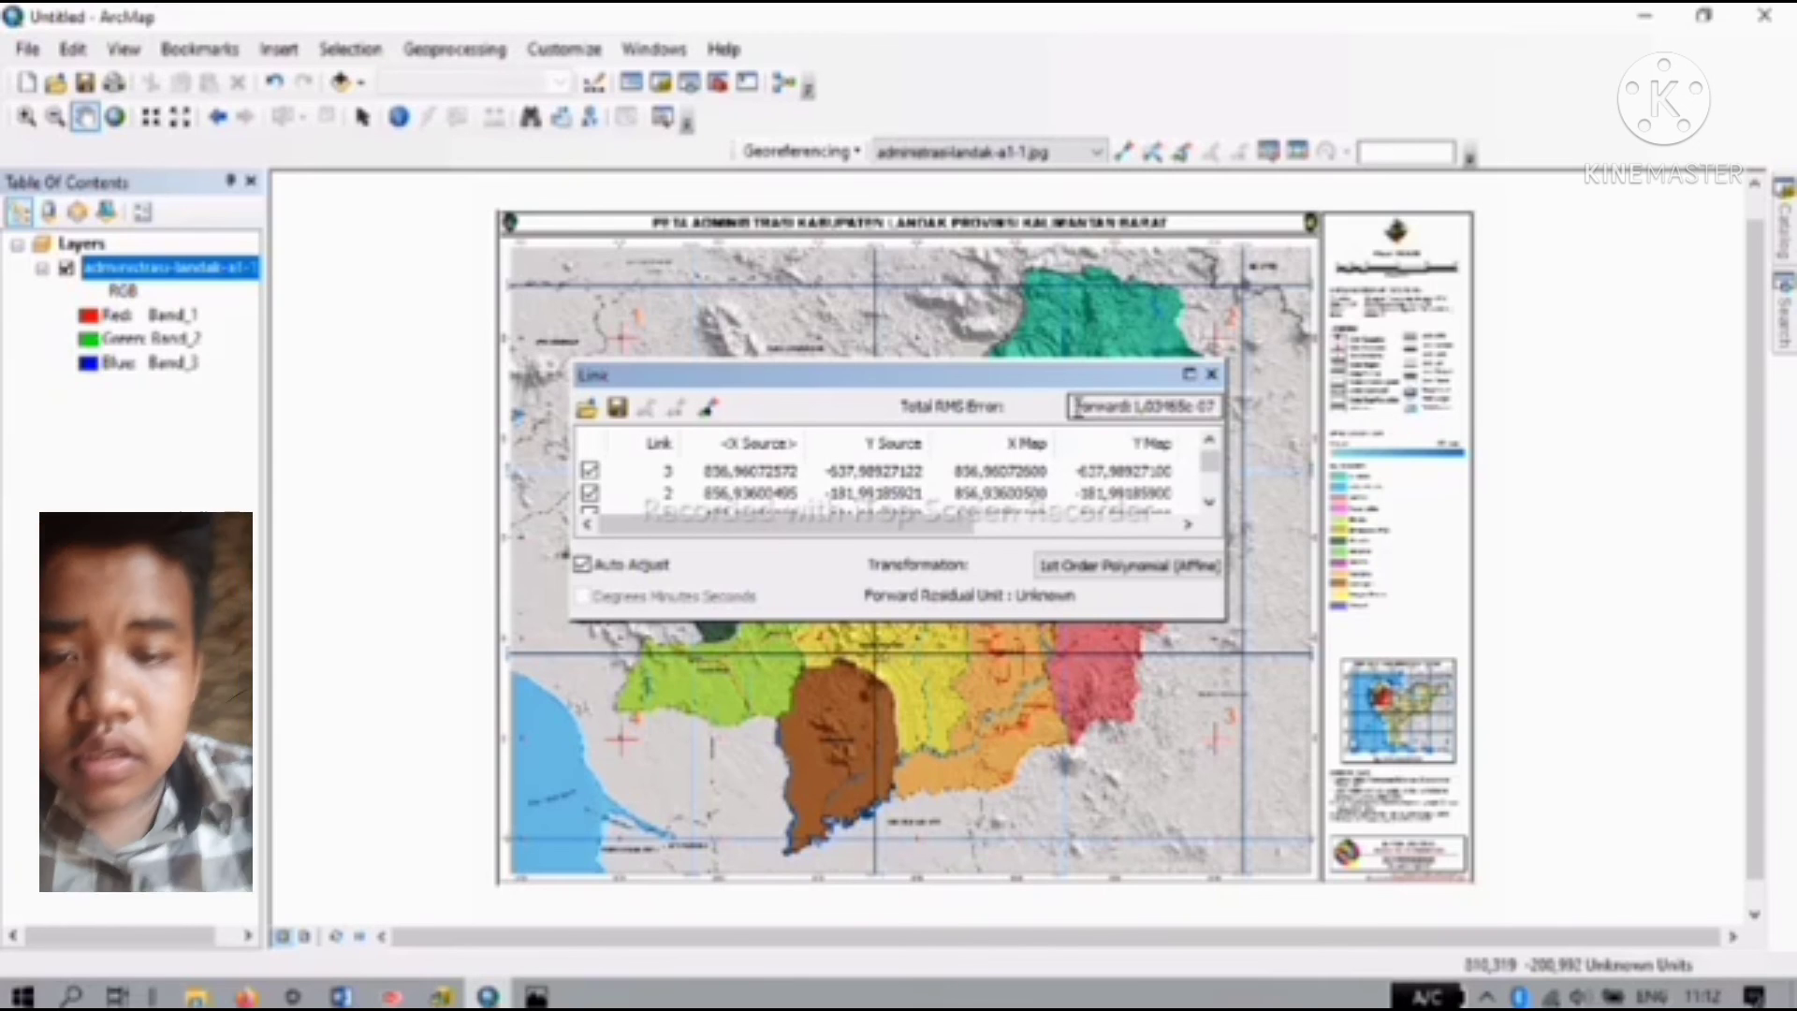
left_click_drag(1078, 406, 1219, 405)
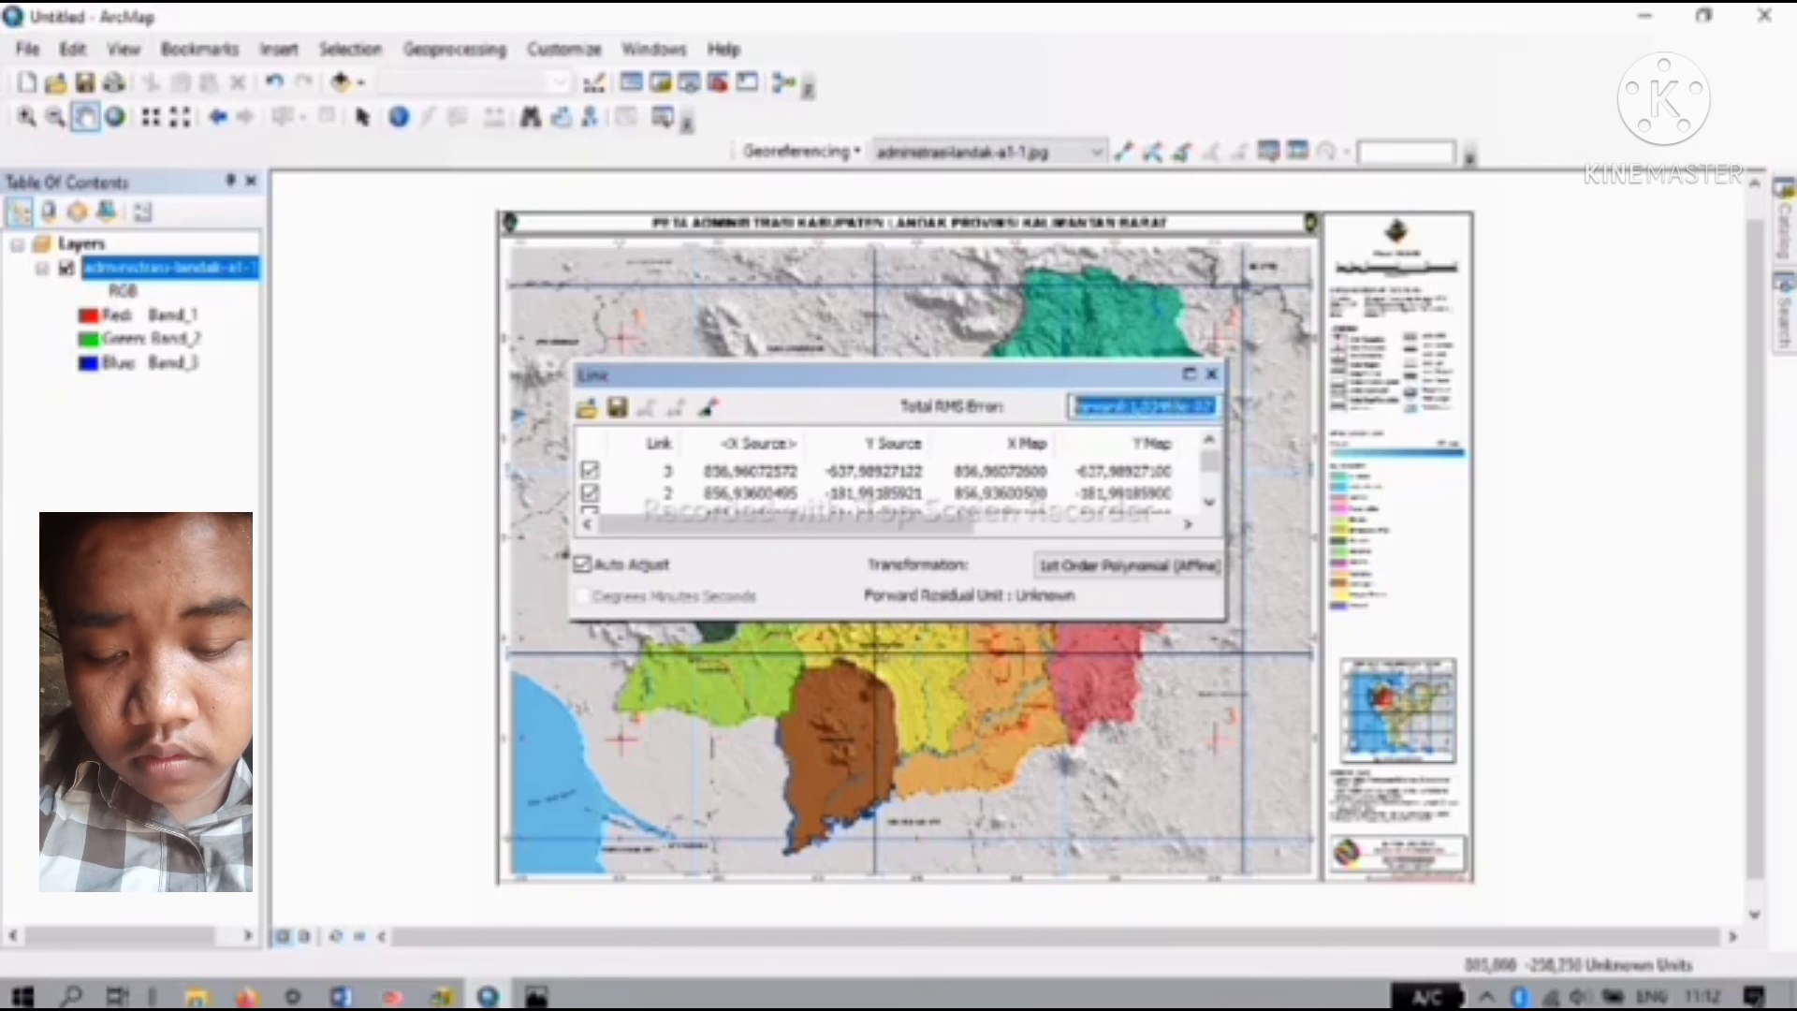
left_click(1213, 377)
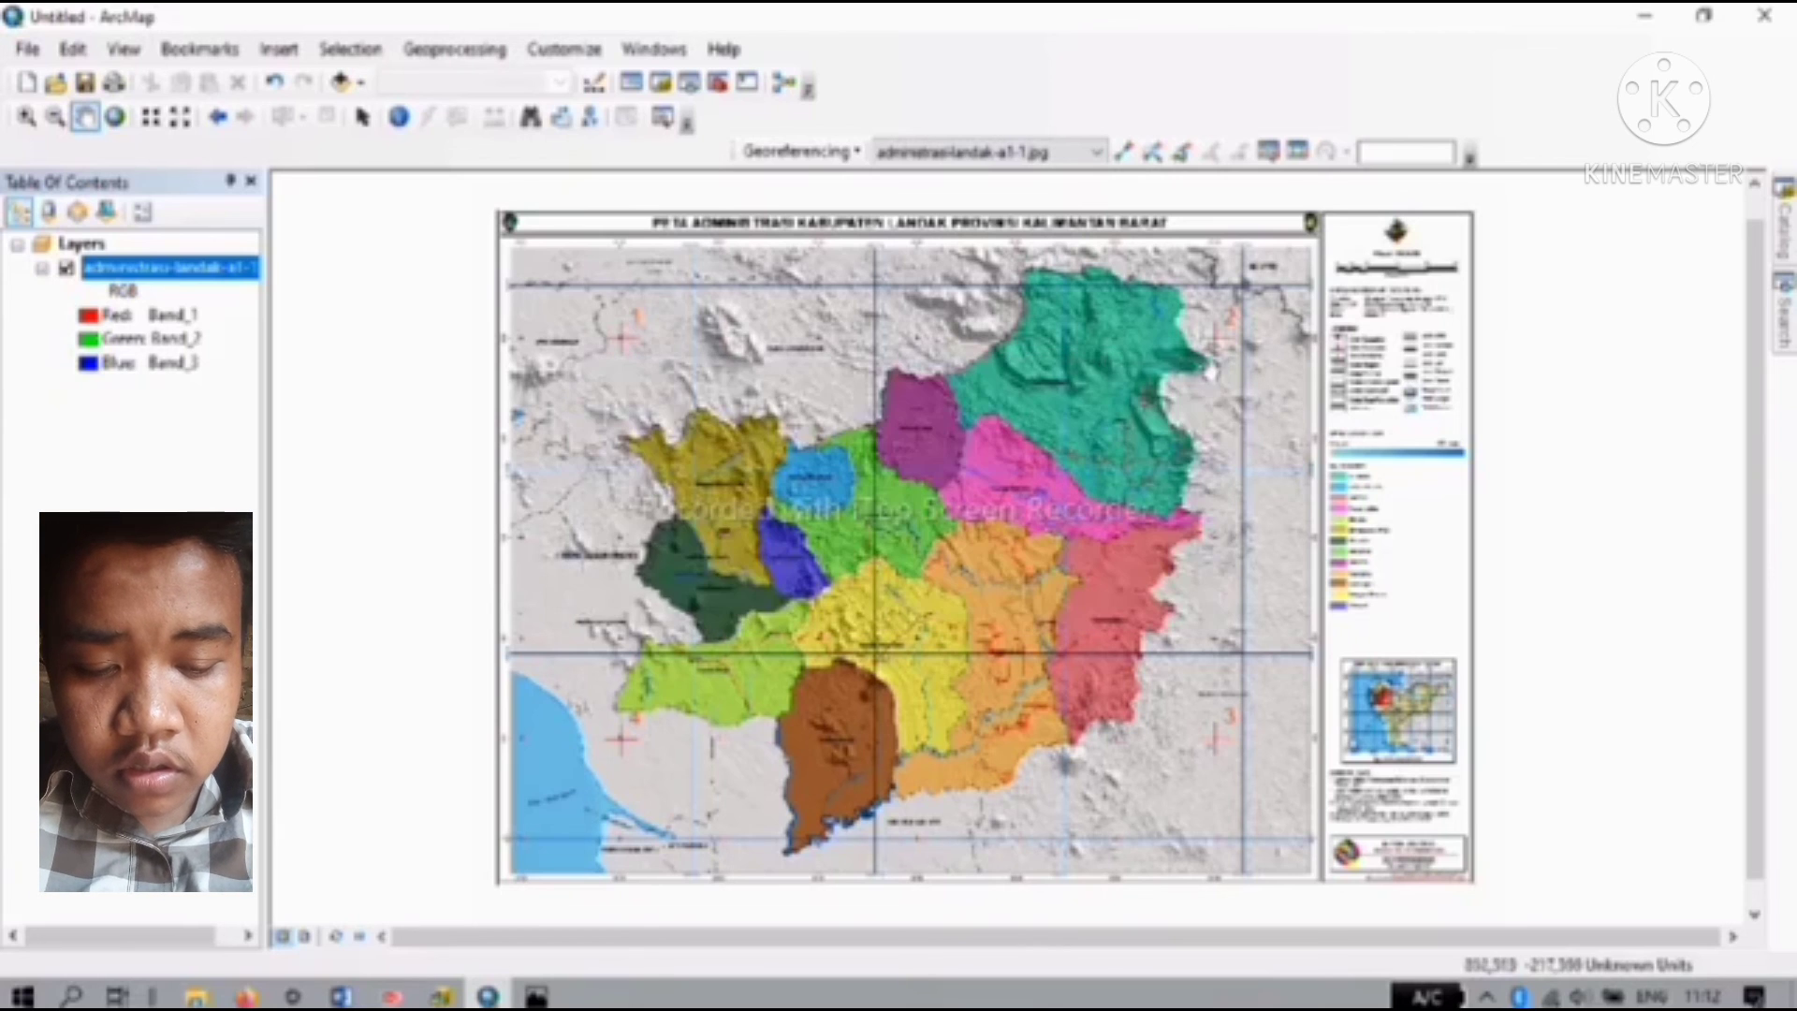